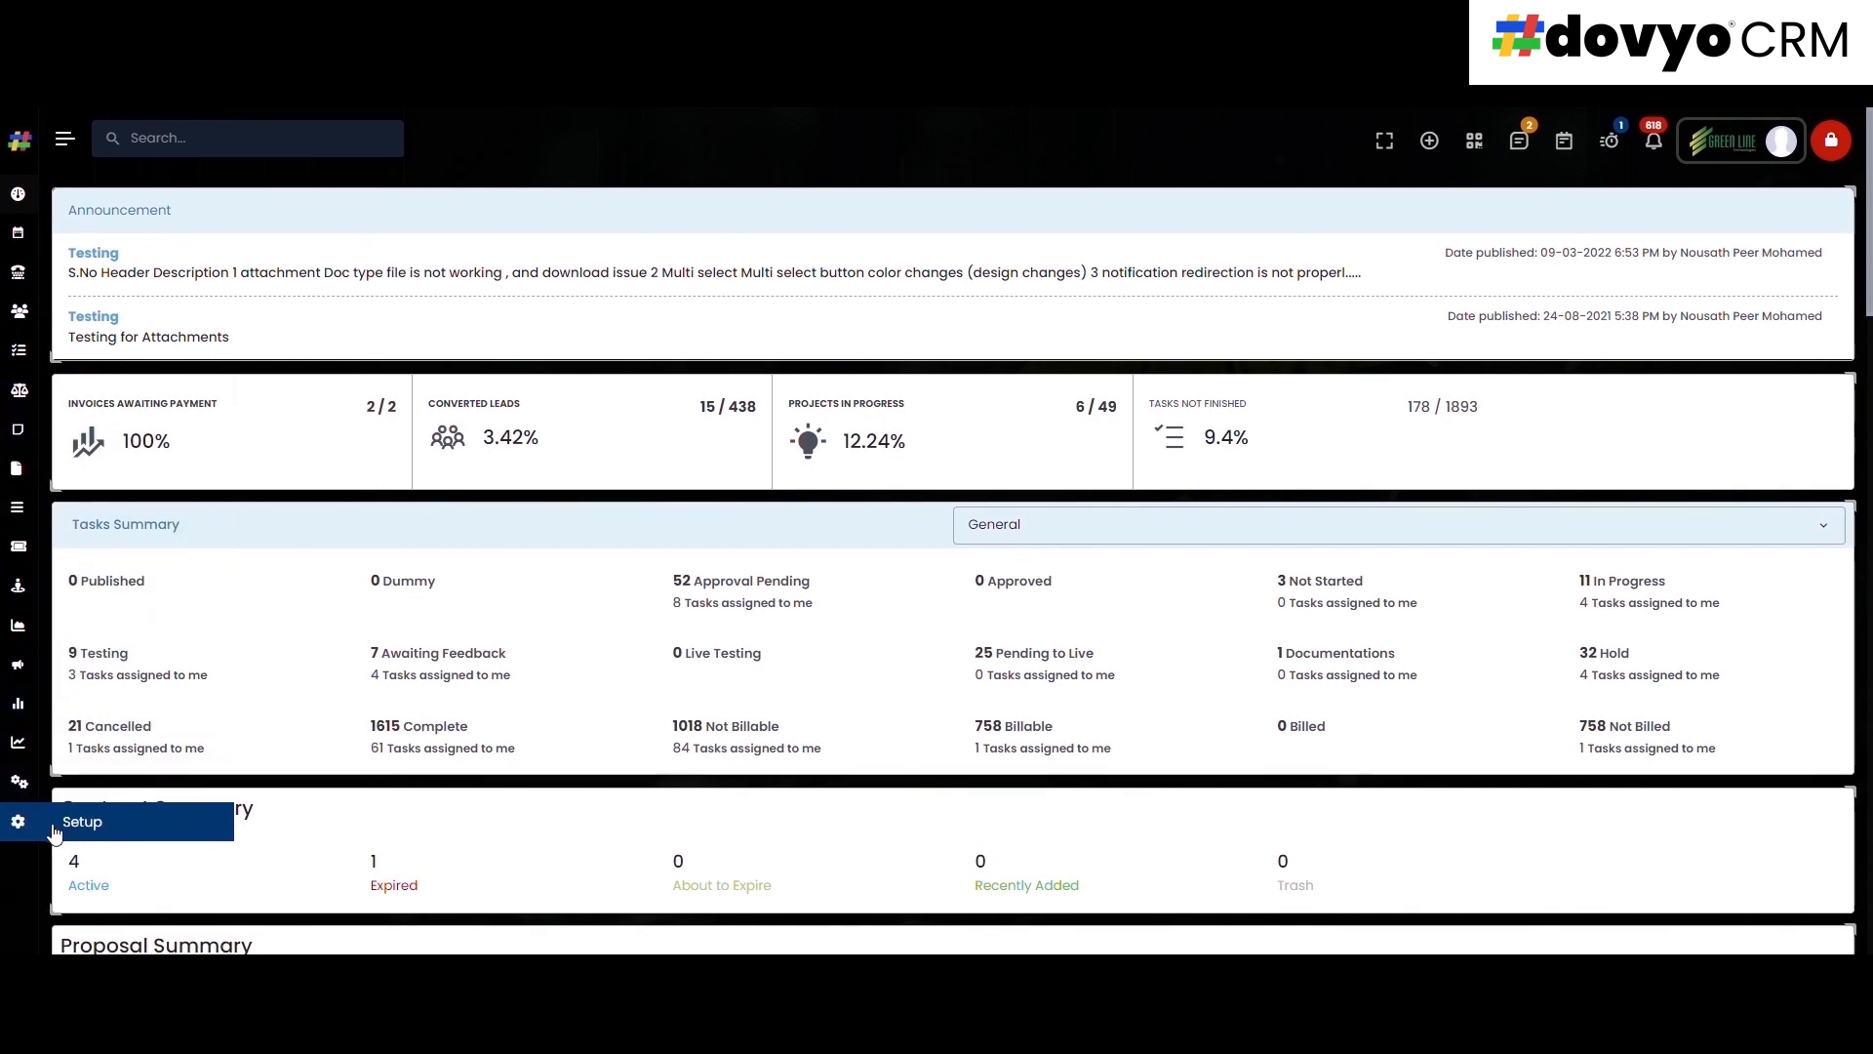
- Open the Tax Rates list from the Finance section of Setup to view the defined taxes
{"action": "left_click", "coordinate": [88, 834]}
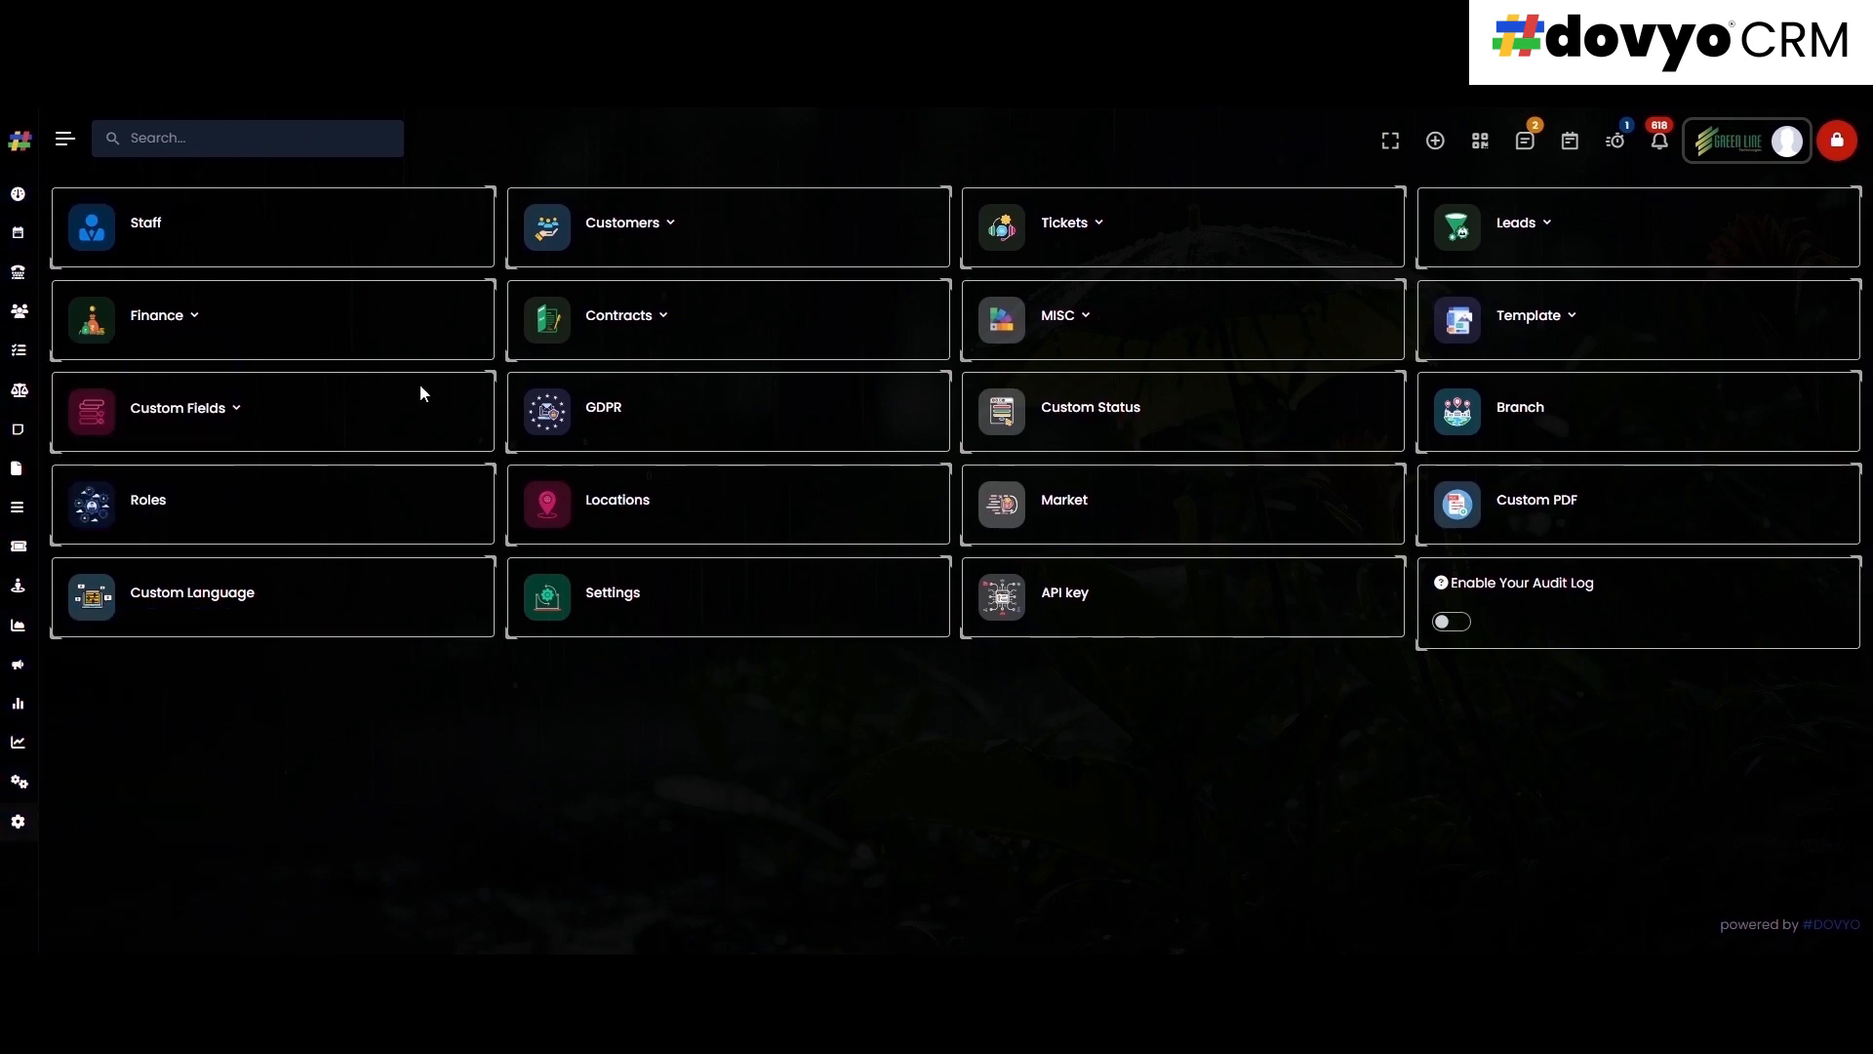
{"action": "left_click", "coordinate": [197, 315]}
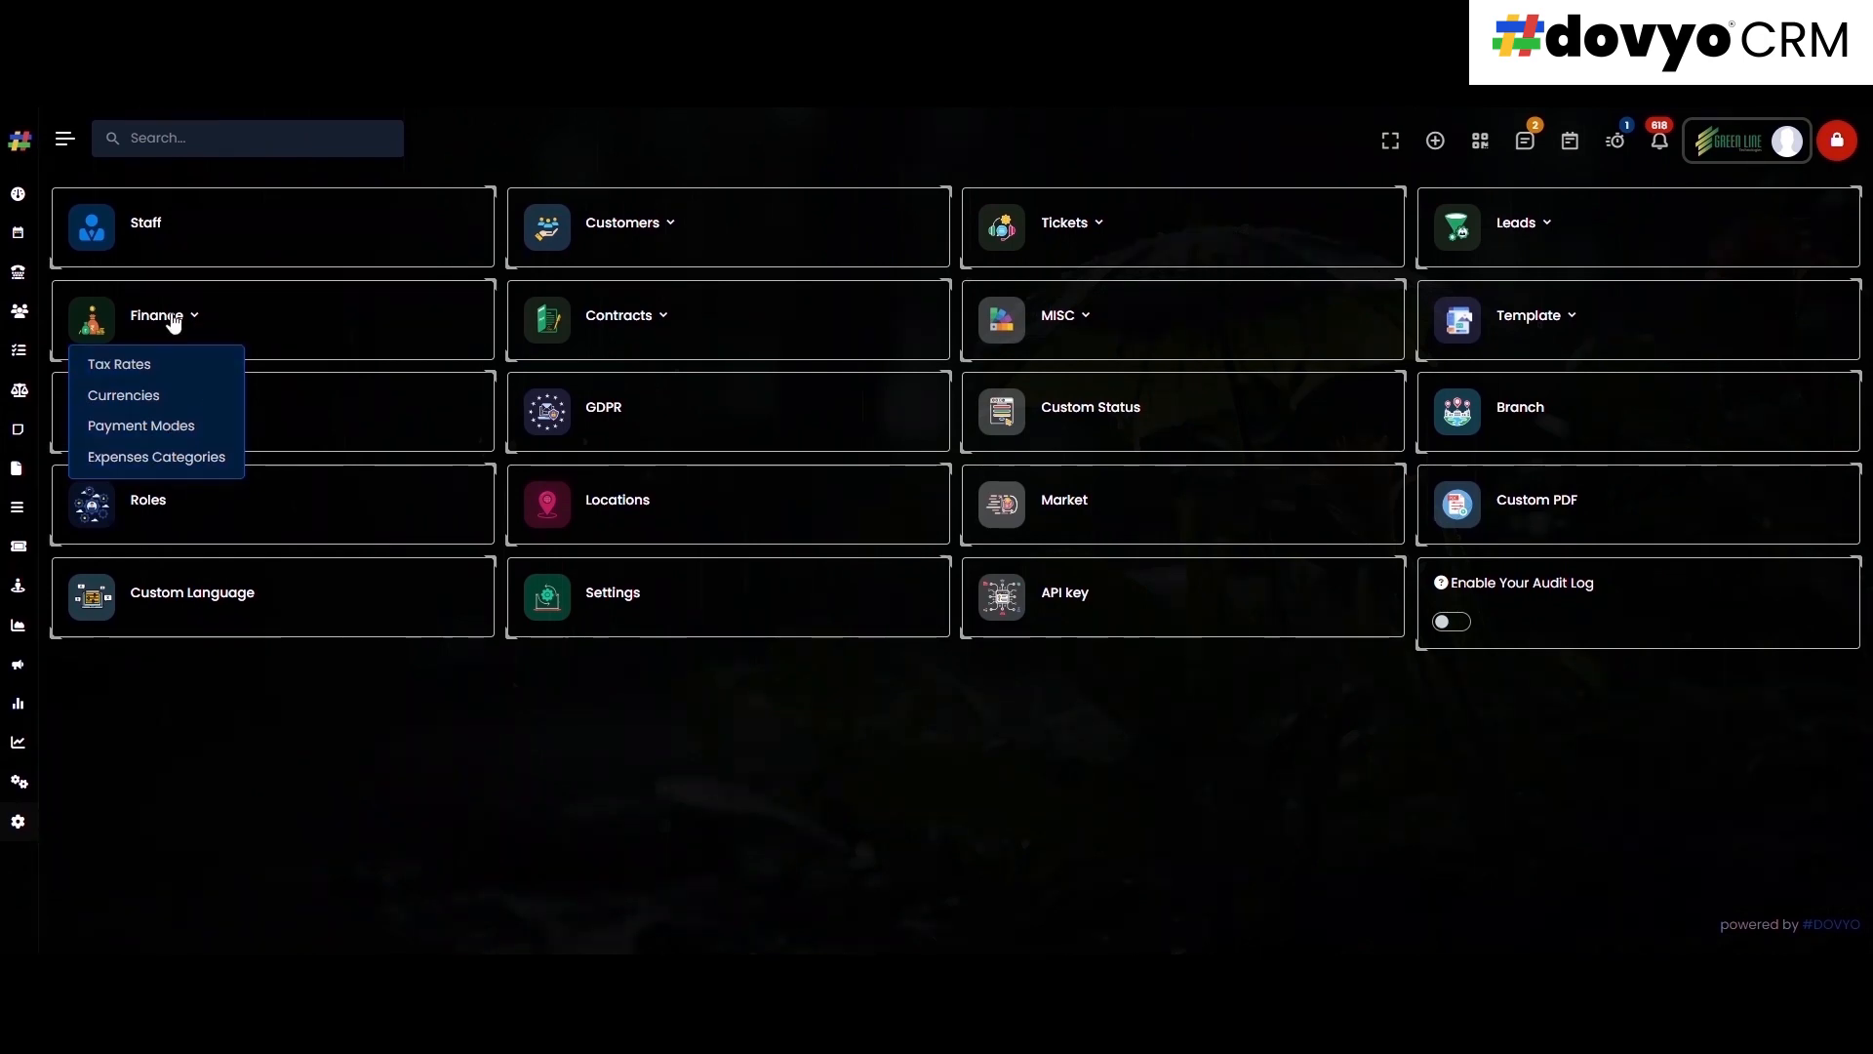
{"action": "left_click", "coordinate": [120, 367]}
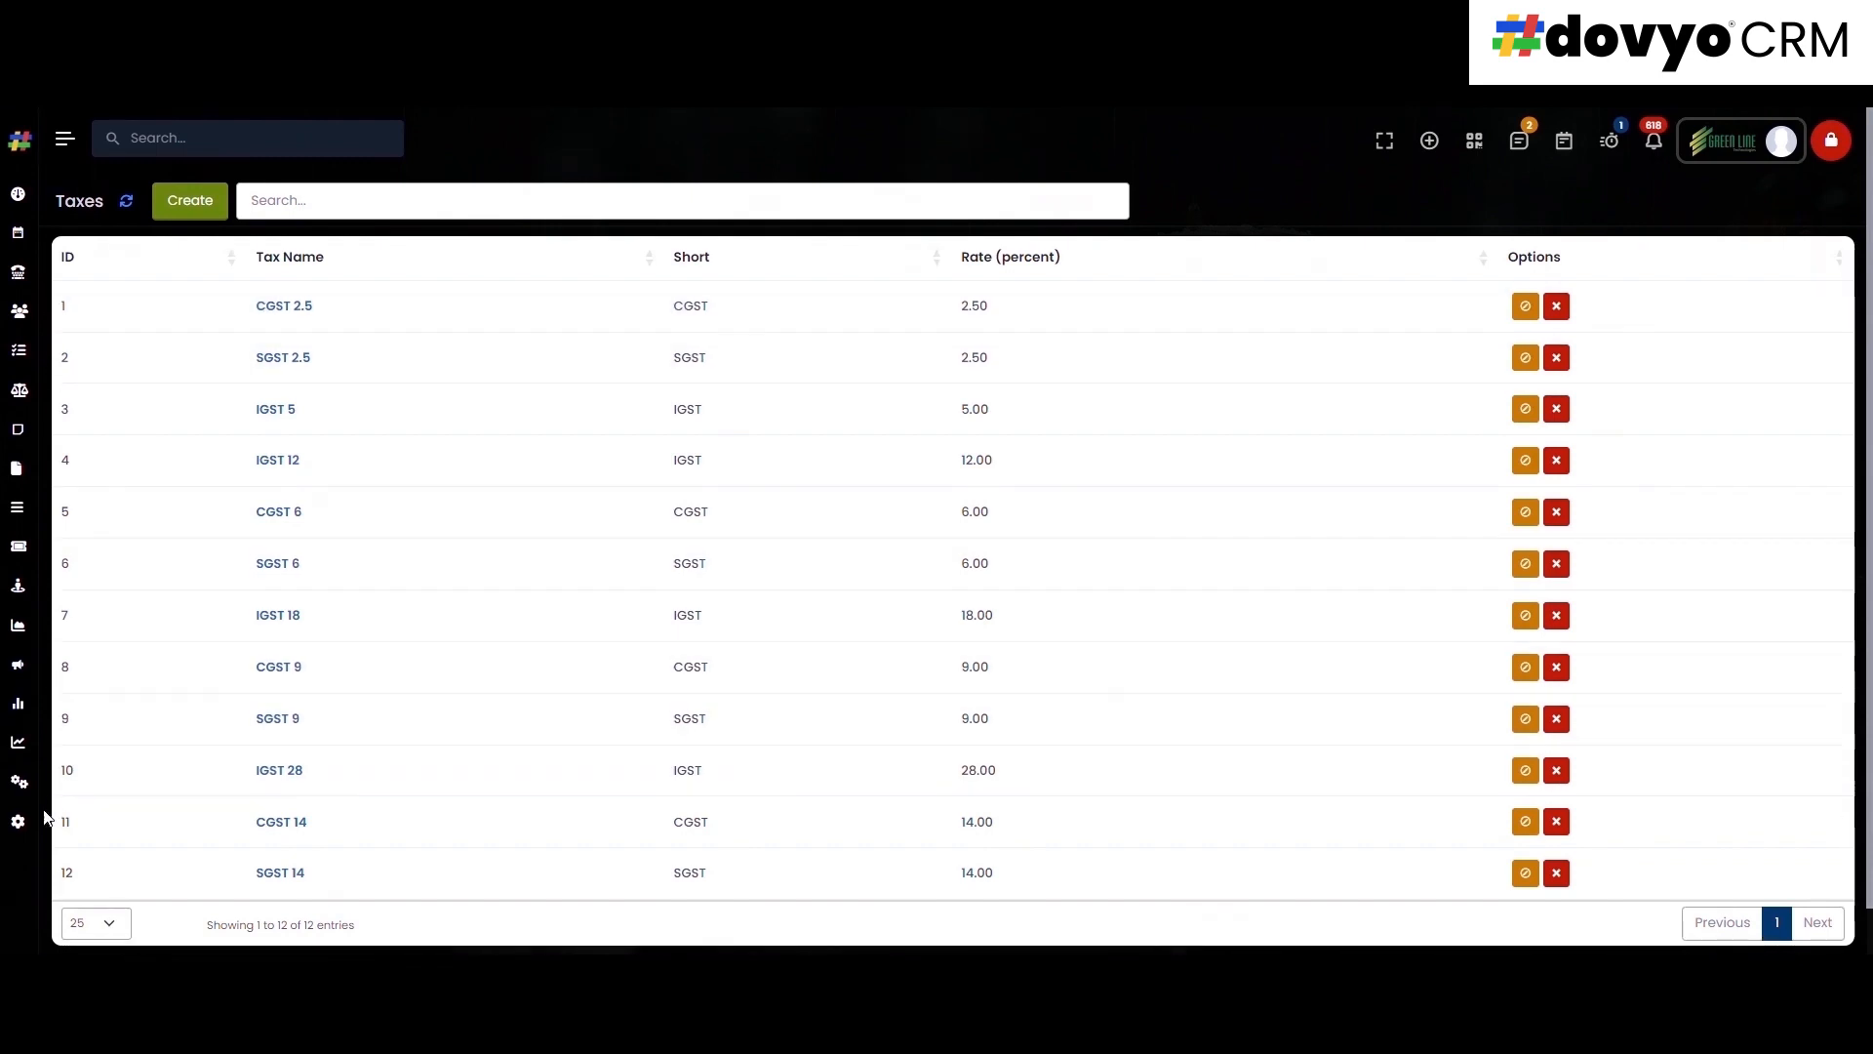
- Return to Setup and open the Currencies list in the Finance section
{"action": "left_click", "coordinate": [76, 822]}
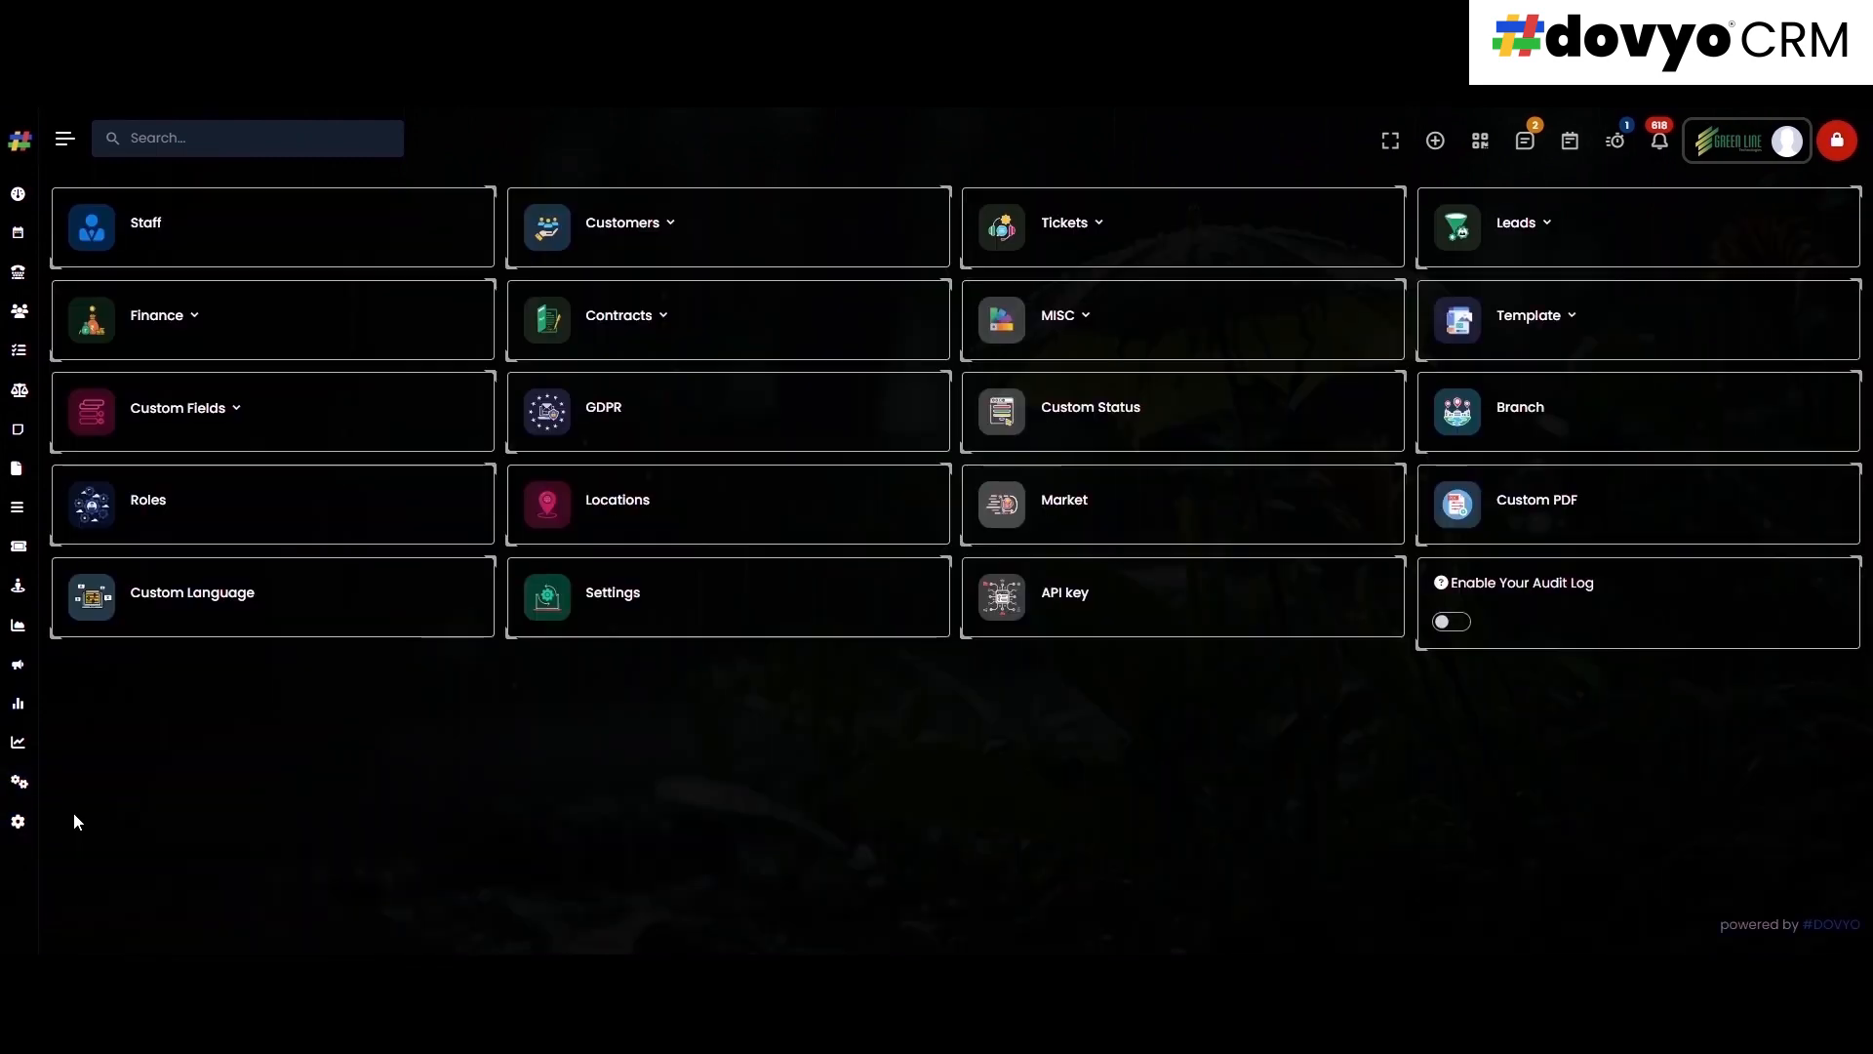
{"action": "left_click", "coordinate": [169, 325]}
{"action": "left_click", "coordinate": [154, 395]}
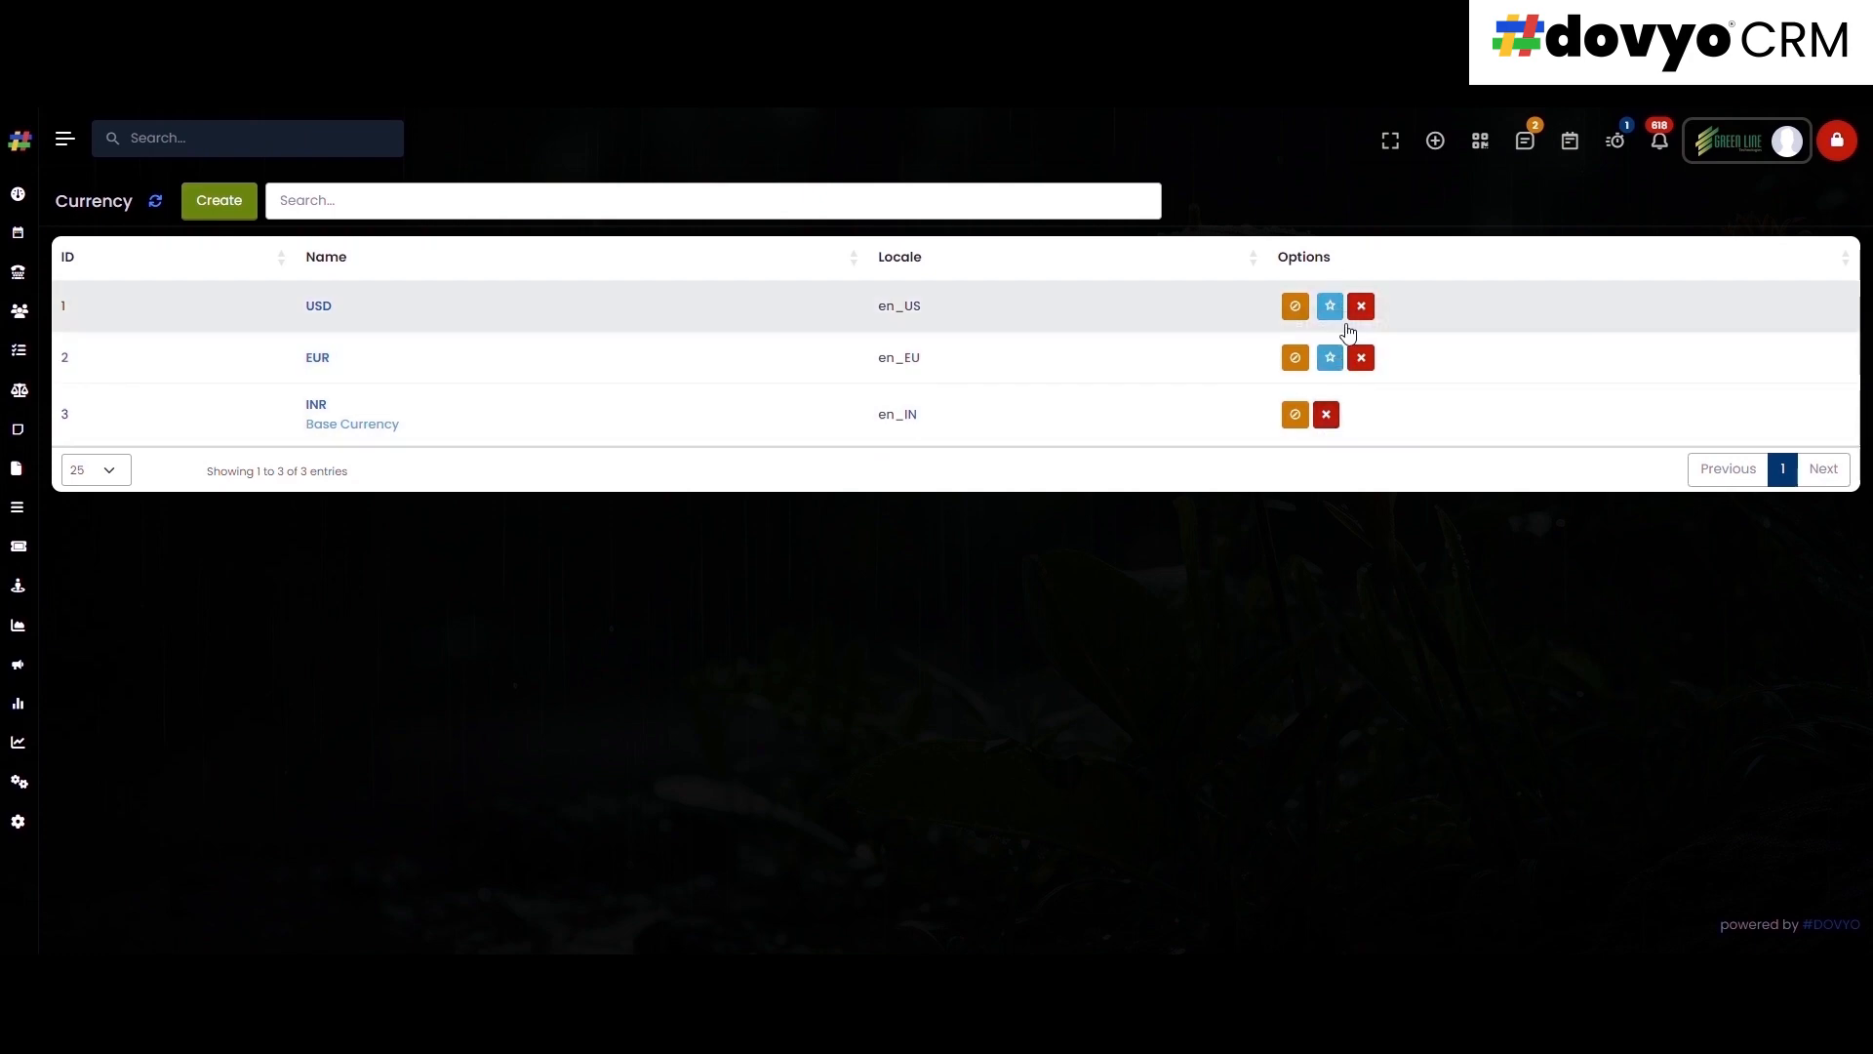
- Open the Payment Modes list in the Finance setup and read the note about offline modes and payment gateways
{"action": "left_click", "coordinate": [19, 822]}
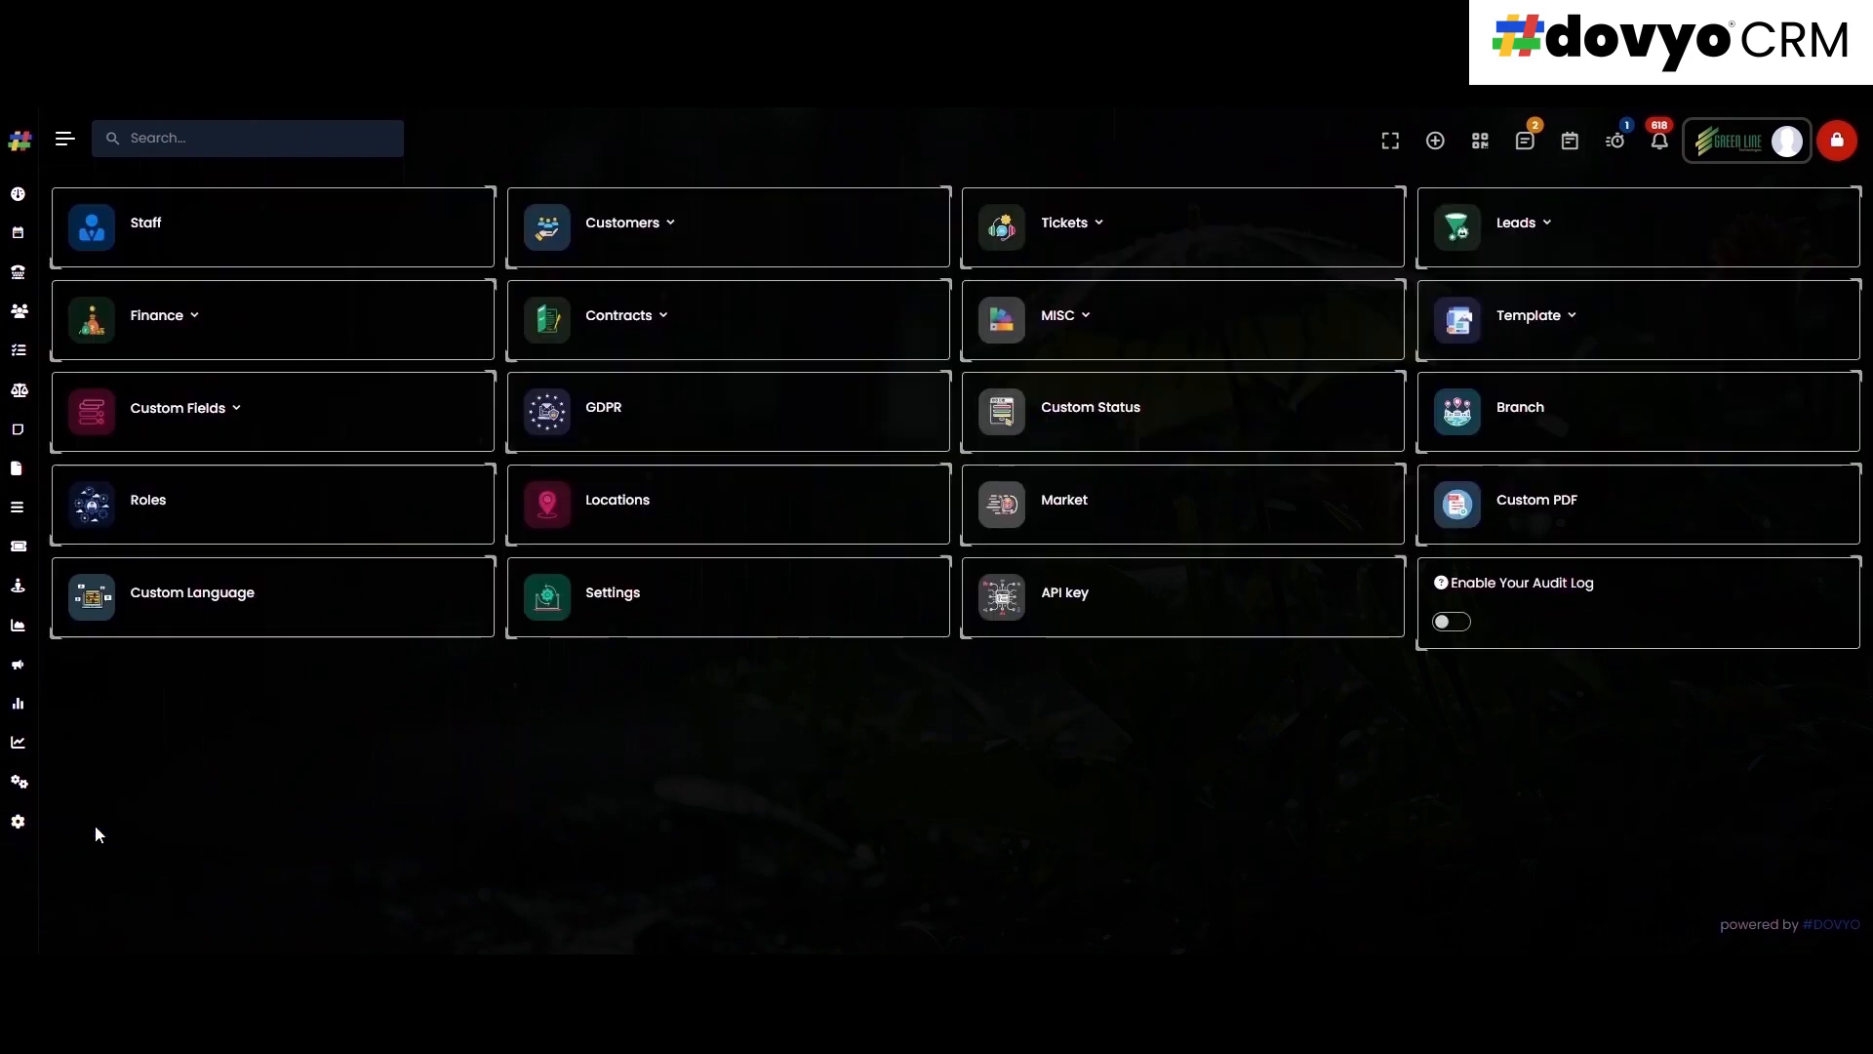
{"action": "left_click", "coordinate": [184, 319]}
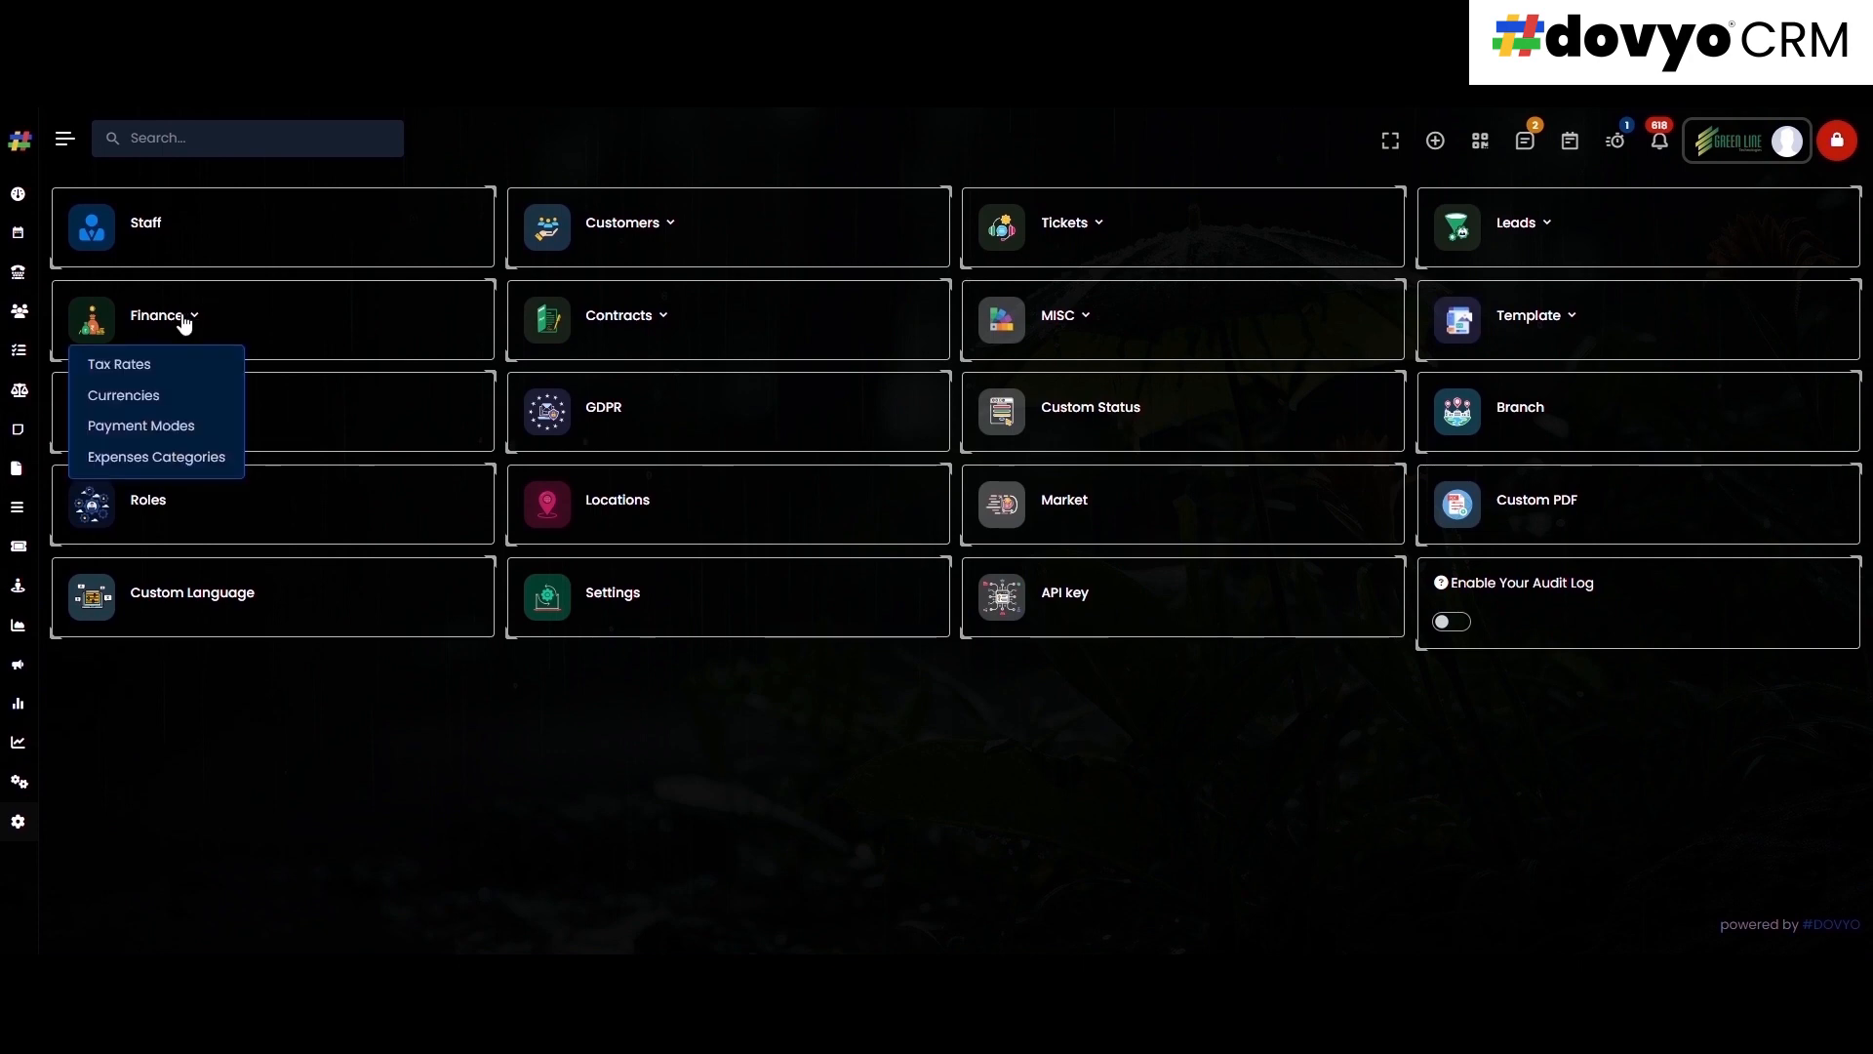
{"action": "left_click", "coordinate": [155, 427]}
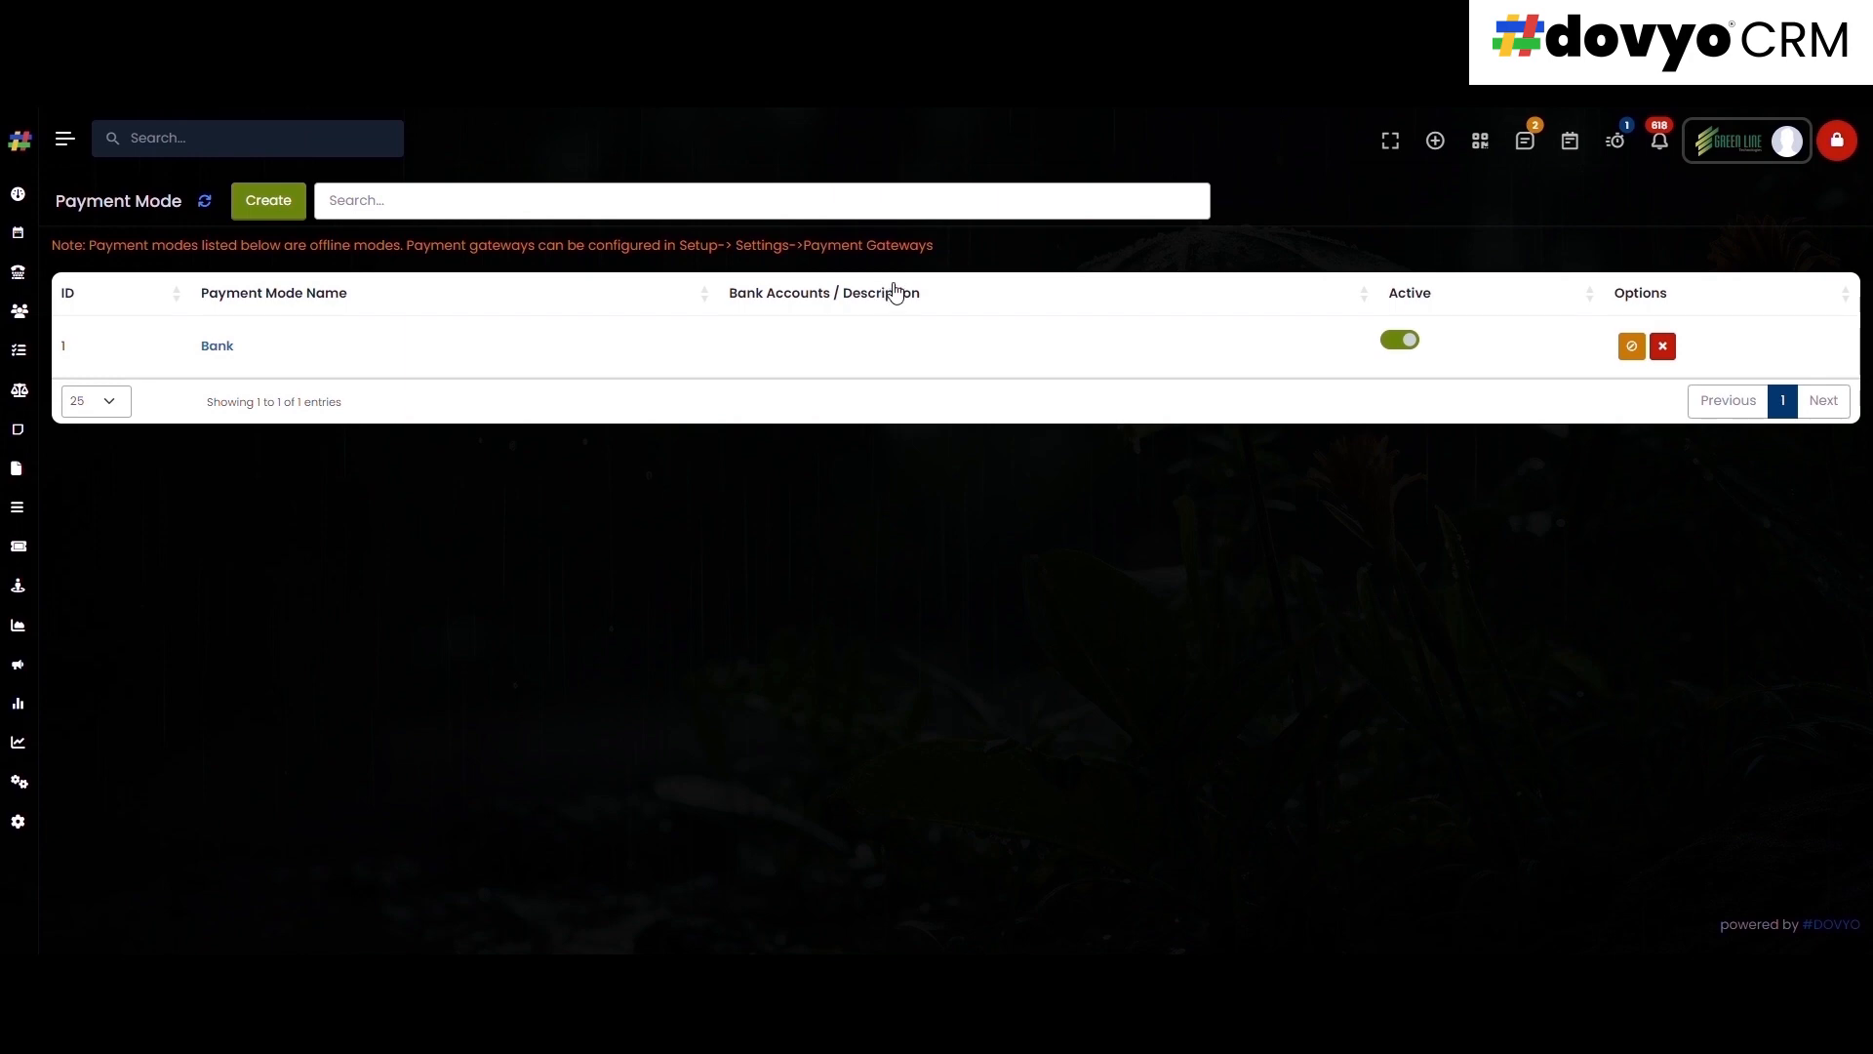
{"action": "left_click_drag", "start_coordinate": [952, 244], "coordinate": [771, 264]}
- Go back to Setup and open the Expenses Categories list under Finance
{"action": "left_click", "coordinate": [76, 825]}
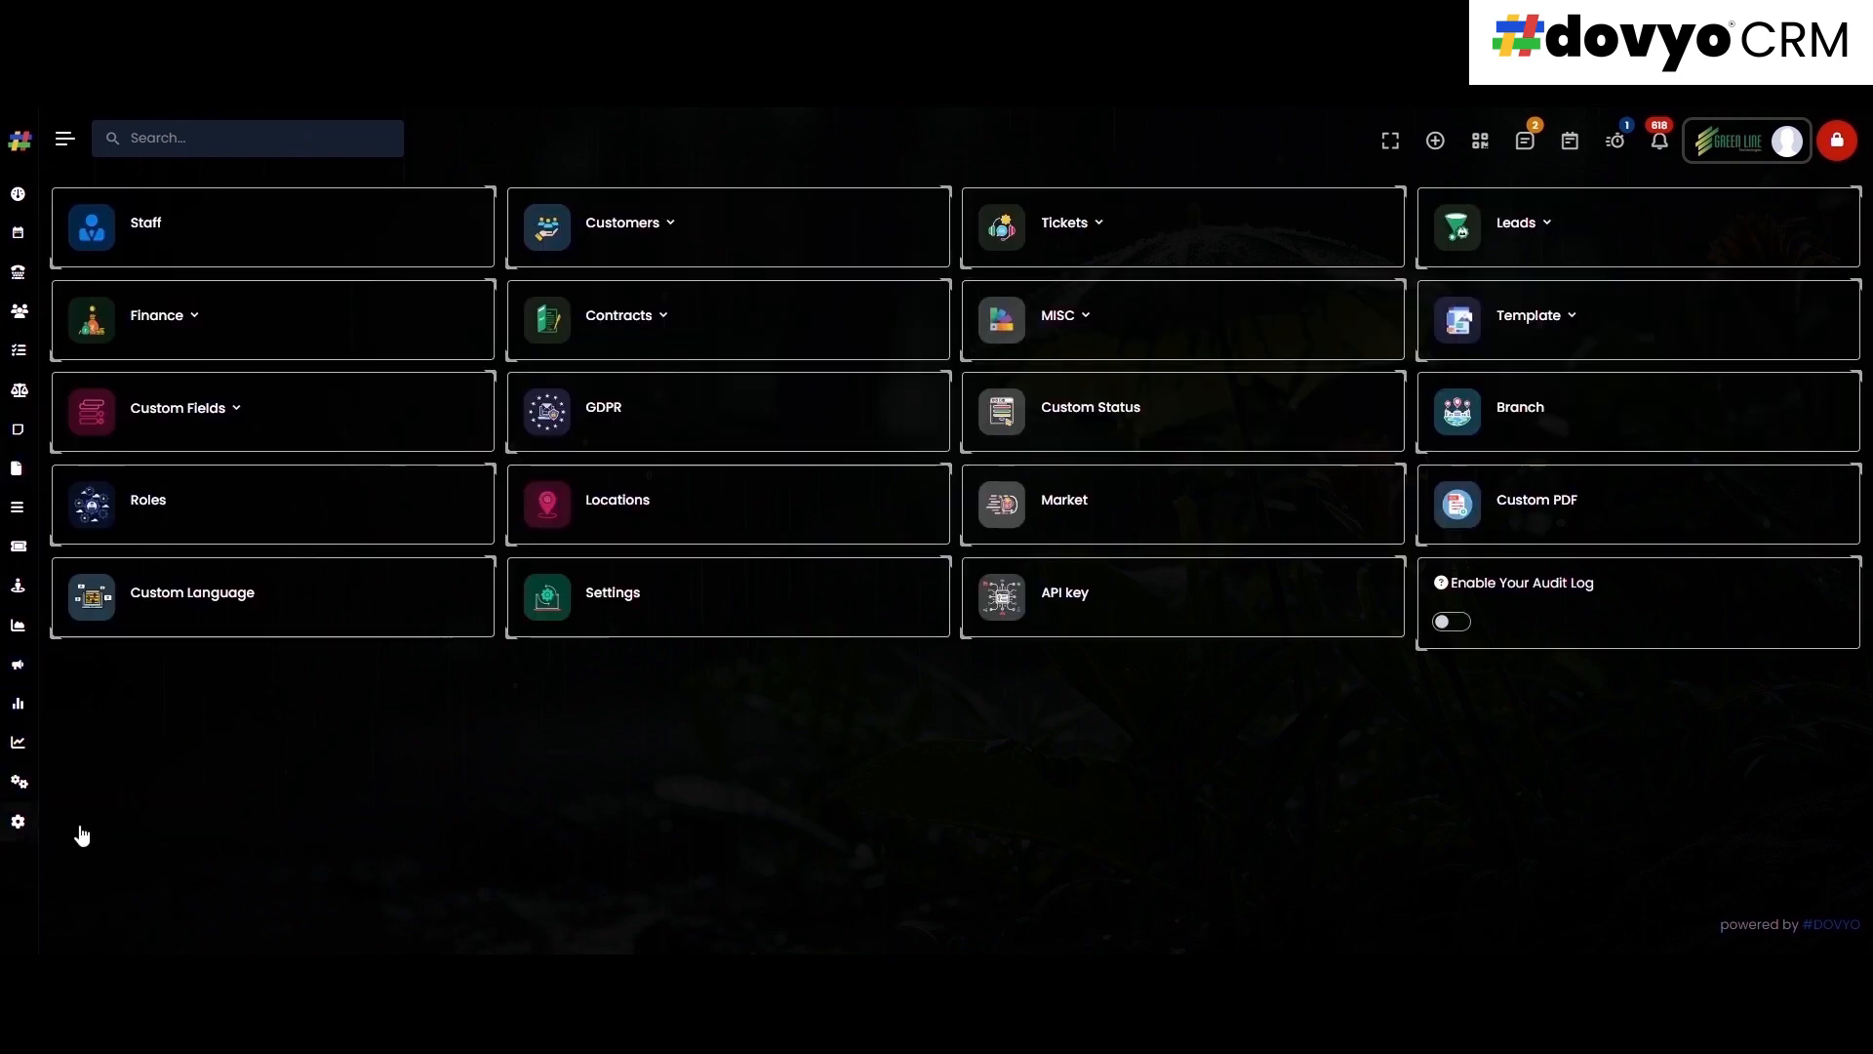
{"action": "mouse_move", "coordinate": [28, 400]}
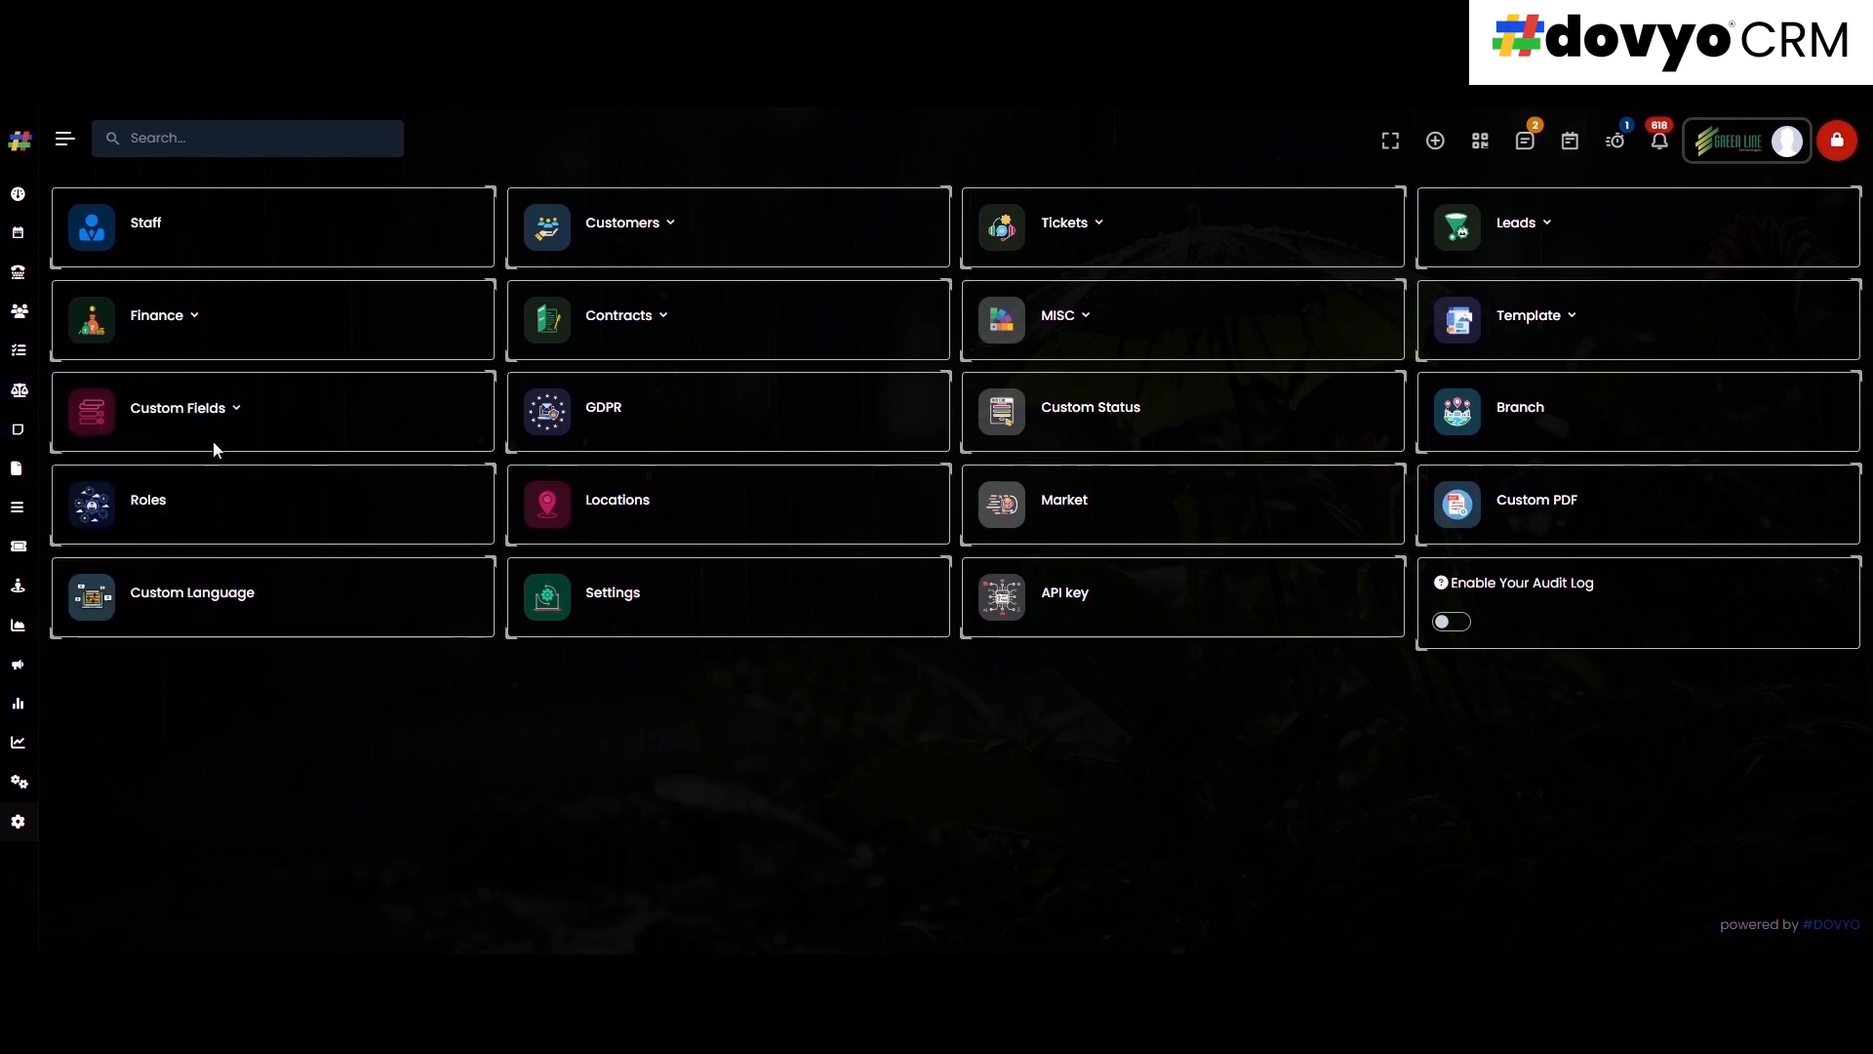
{"action": "left_click", "coordinate": [190, 318]}
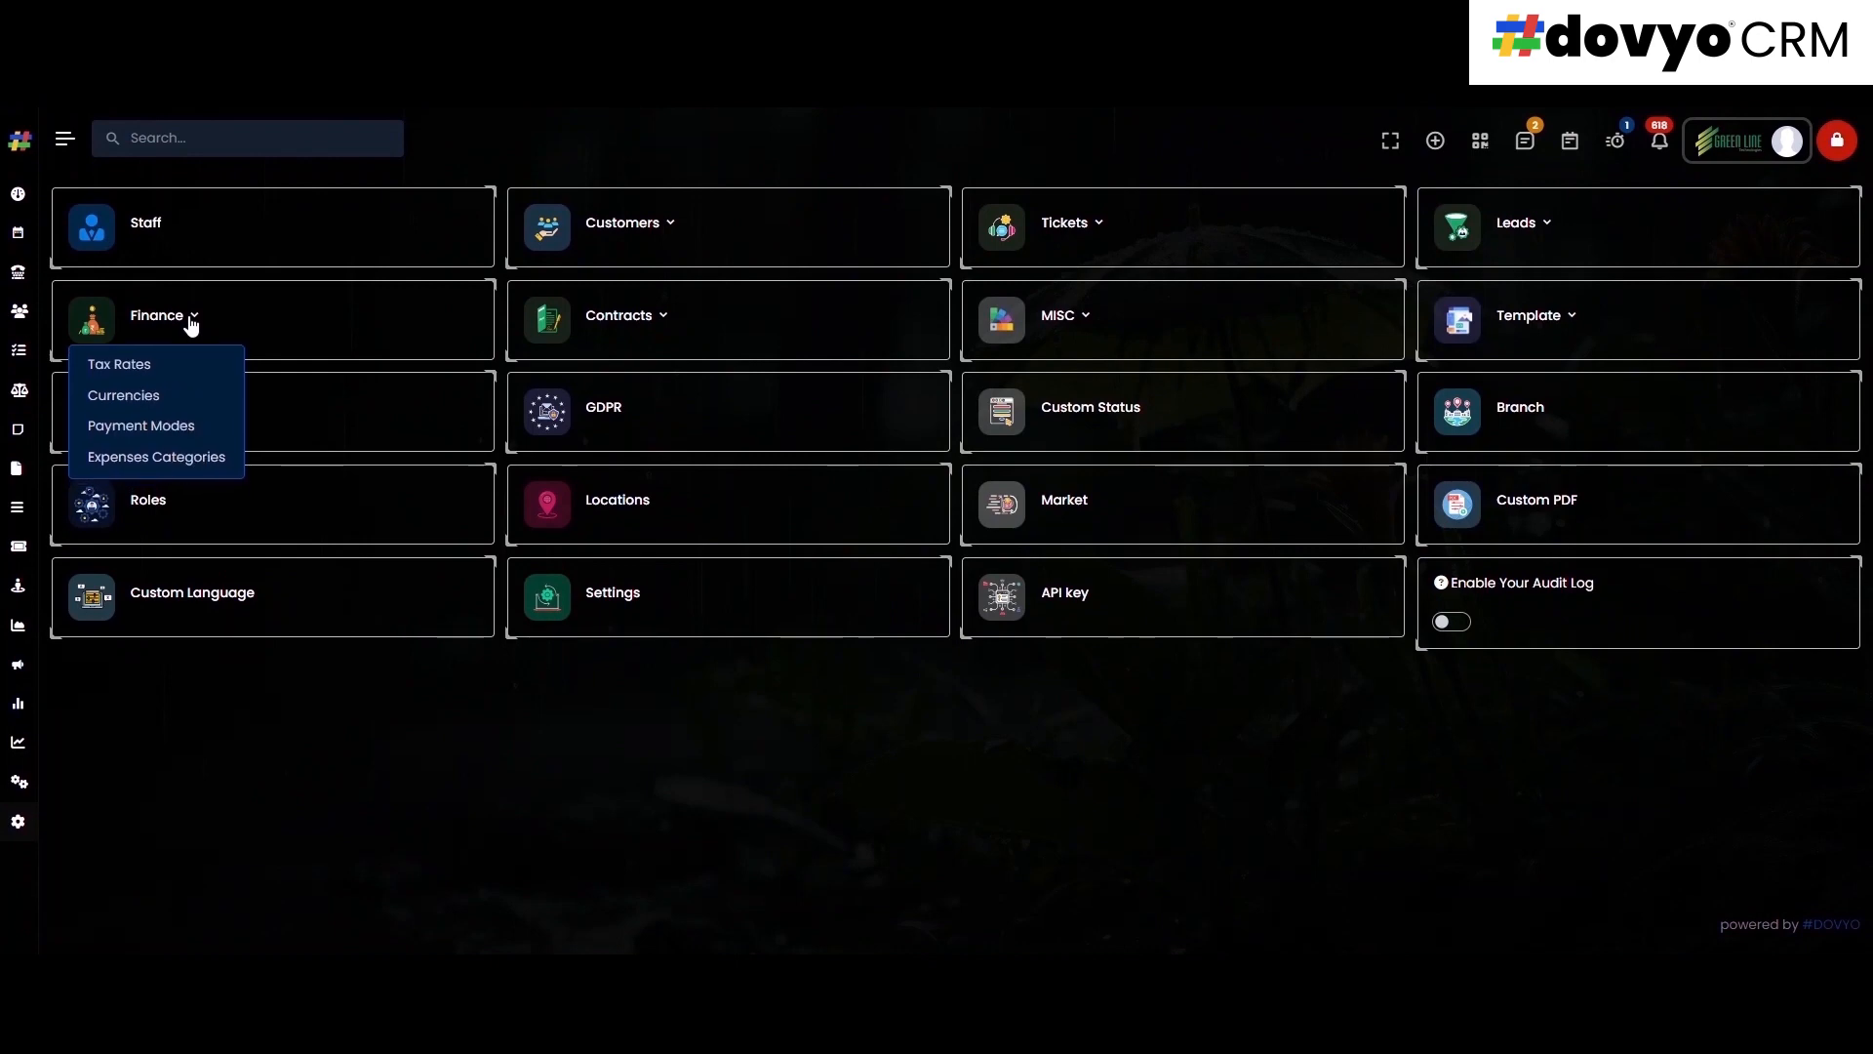
{"action": "left_click", "coordinate": [161, 457]}
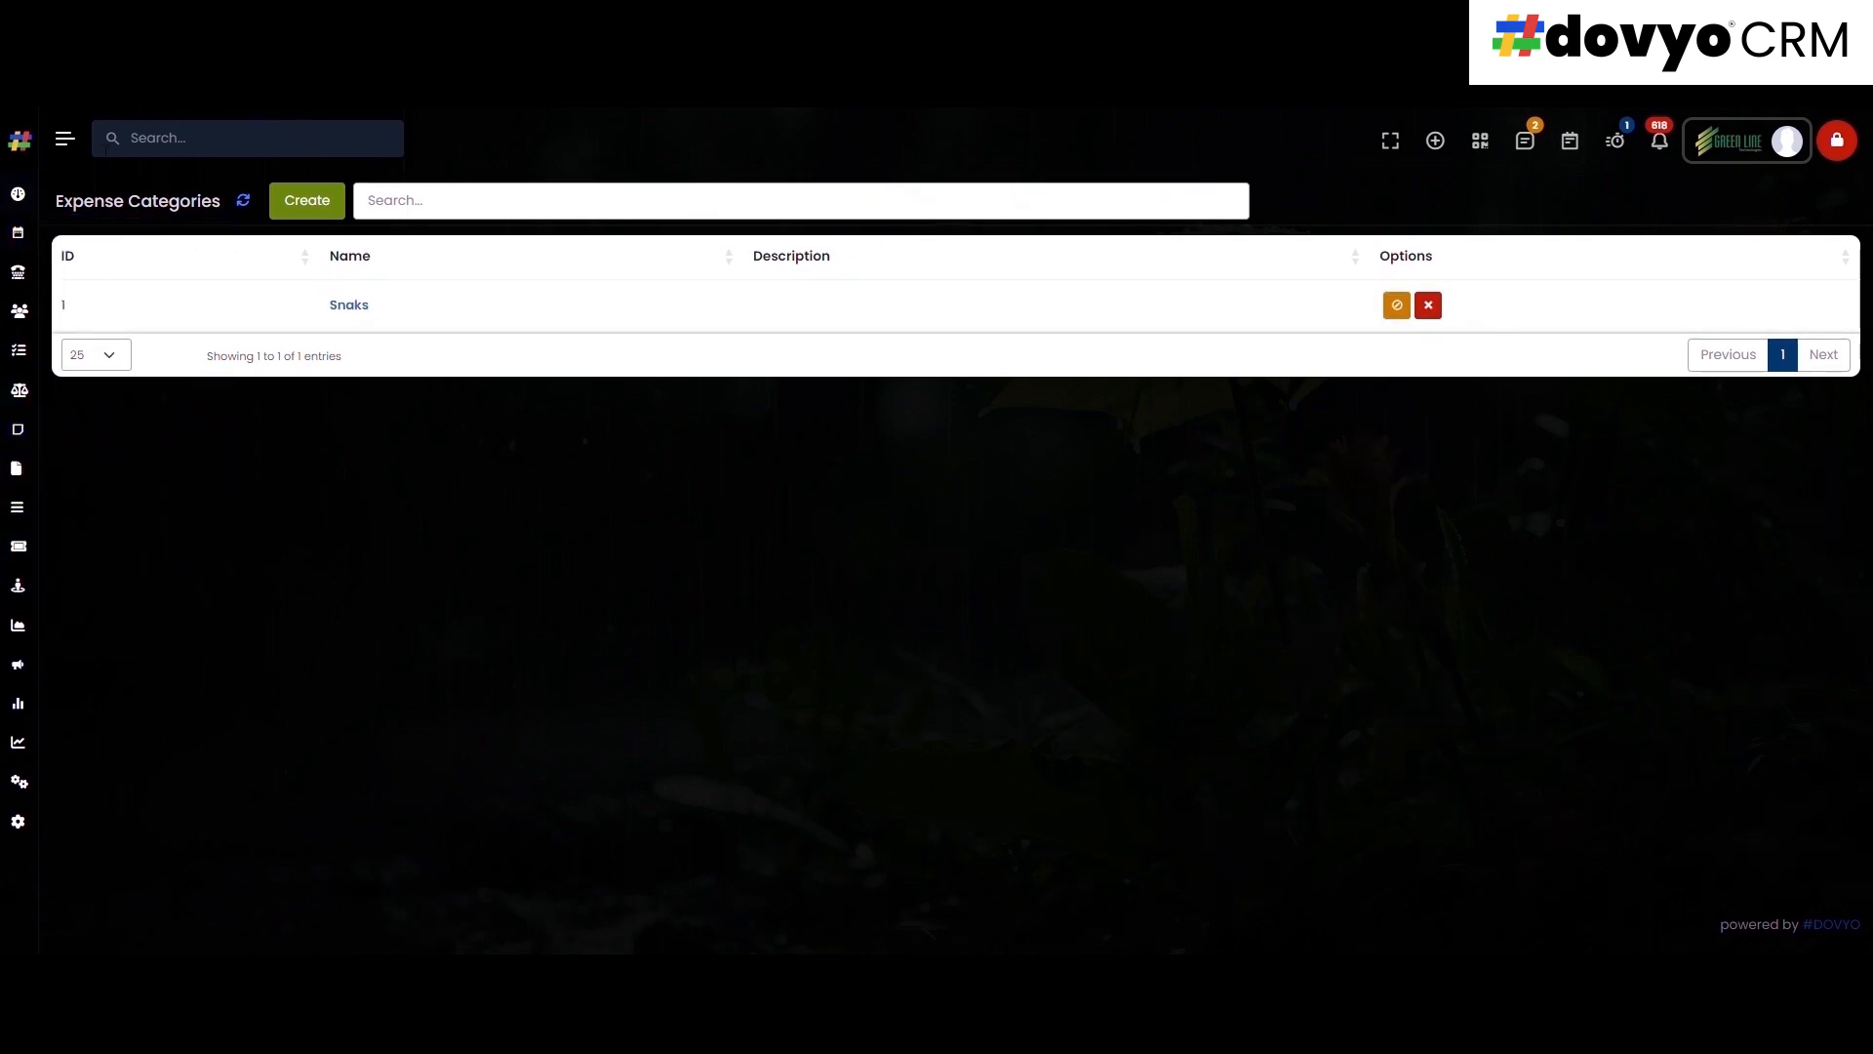
- Open the Finance page of the Setup settings and view its Invoices, Credit Notes, Estimates and Proposals options
{"action": "left_click", "coordinate": [88, 827]}
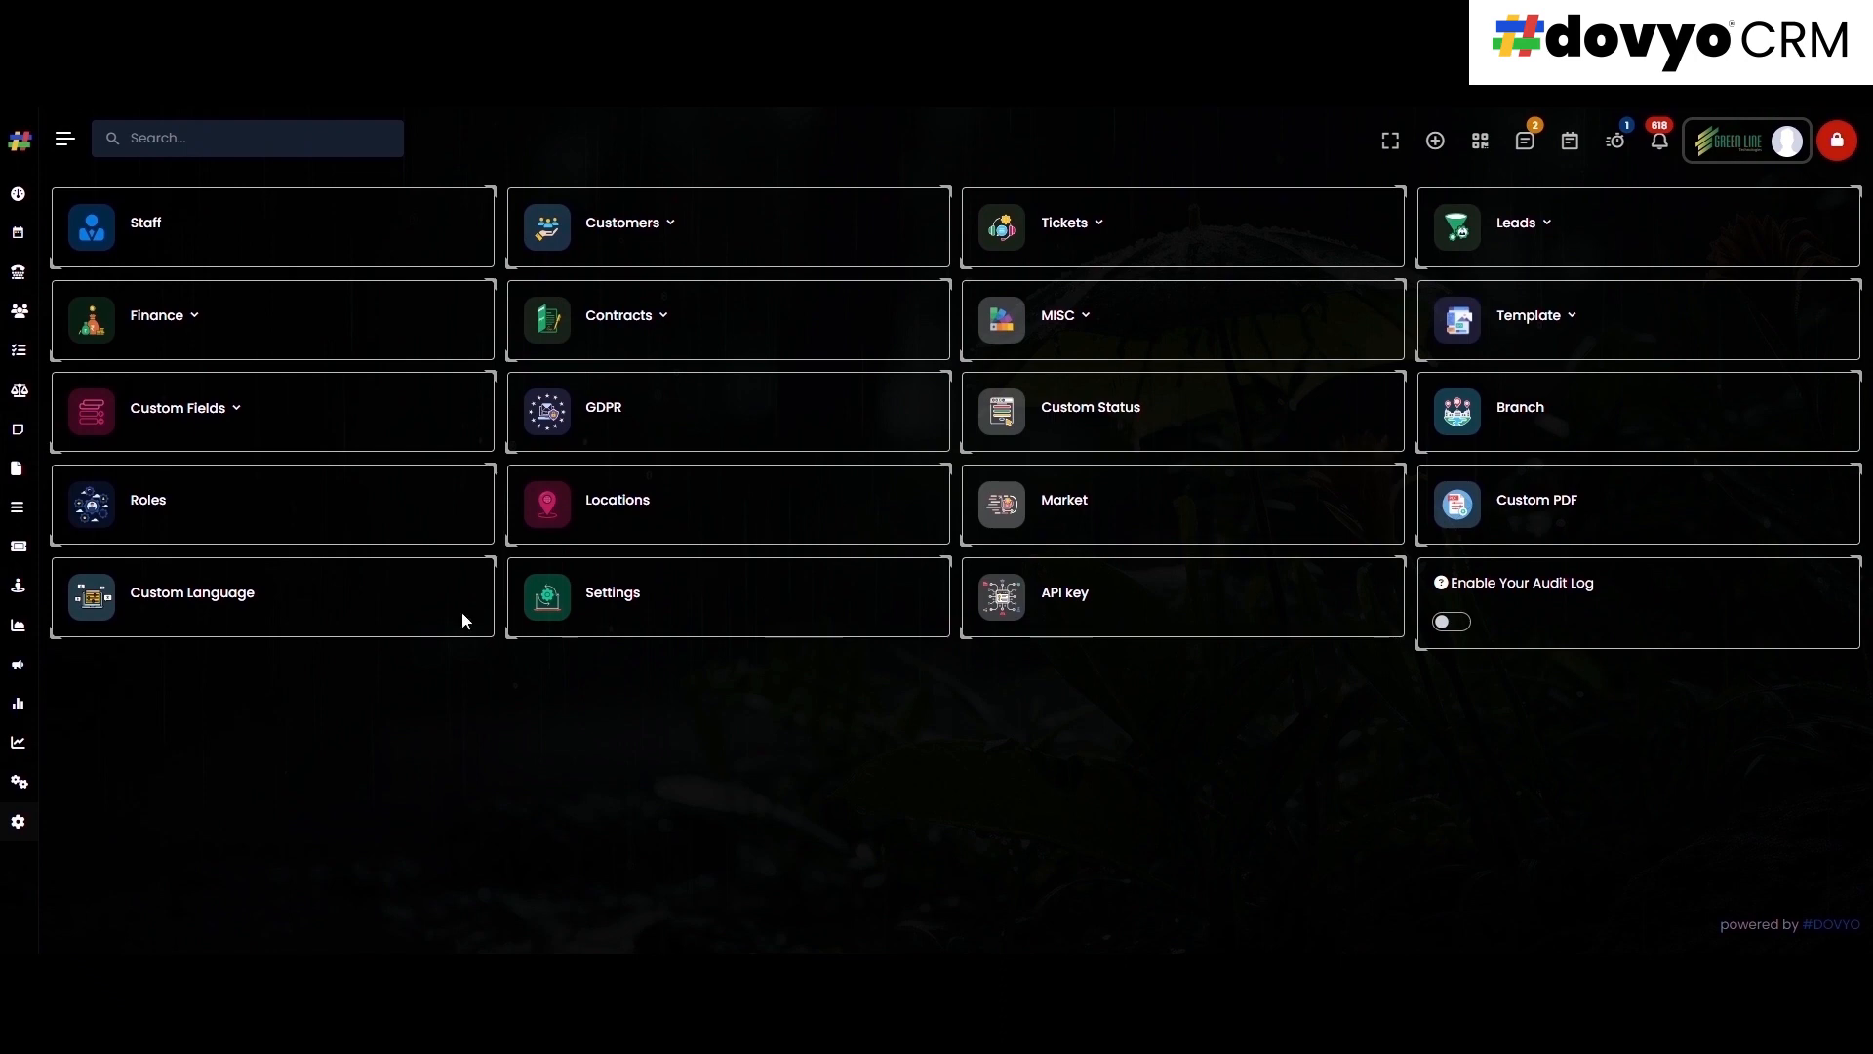
{"action": "left_click", "coordinate": [611, 598]}
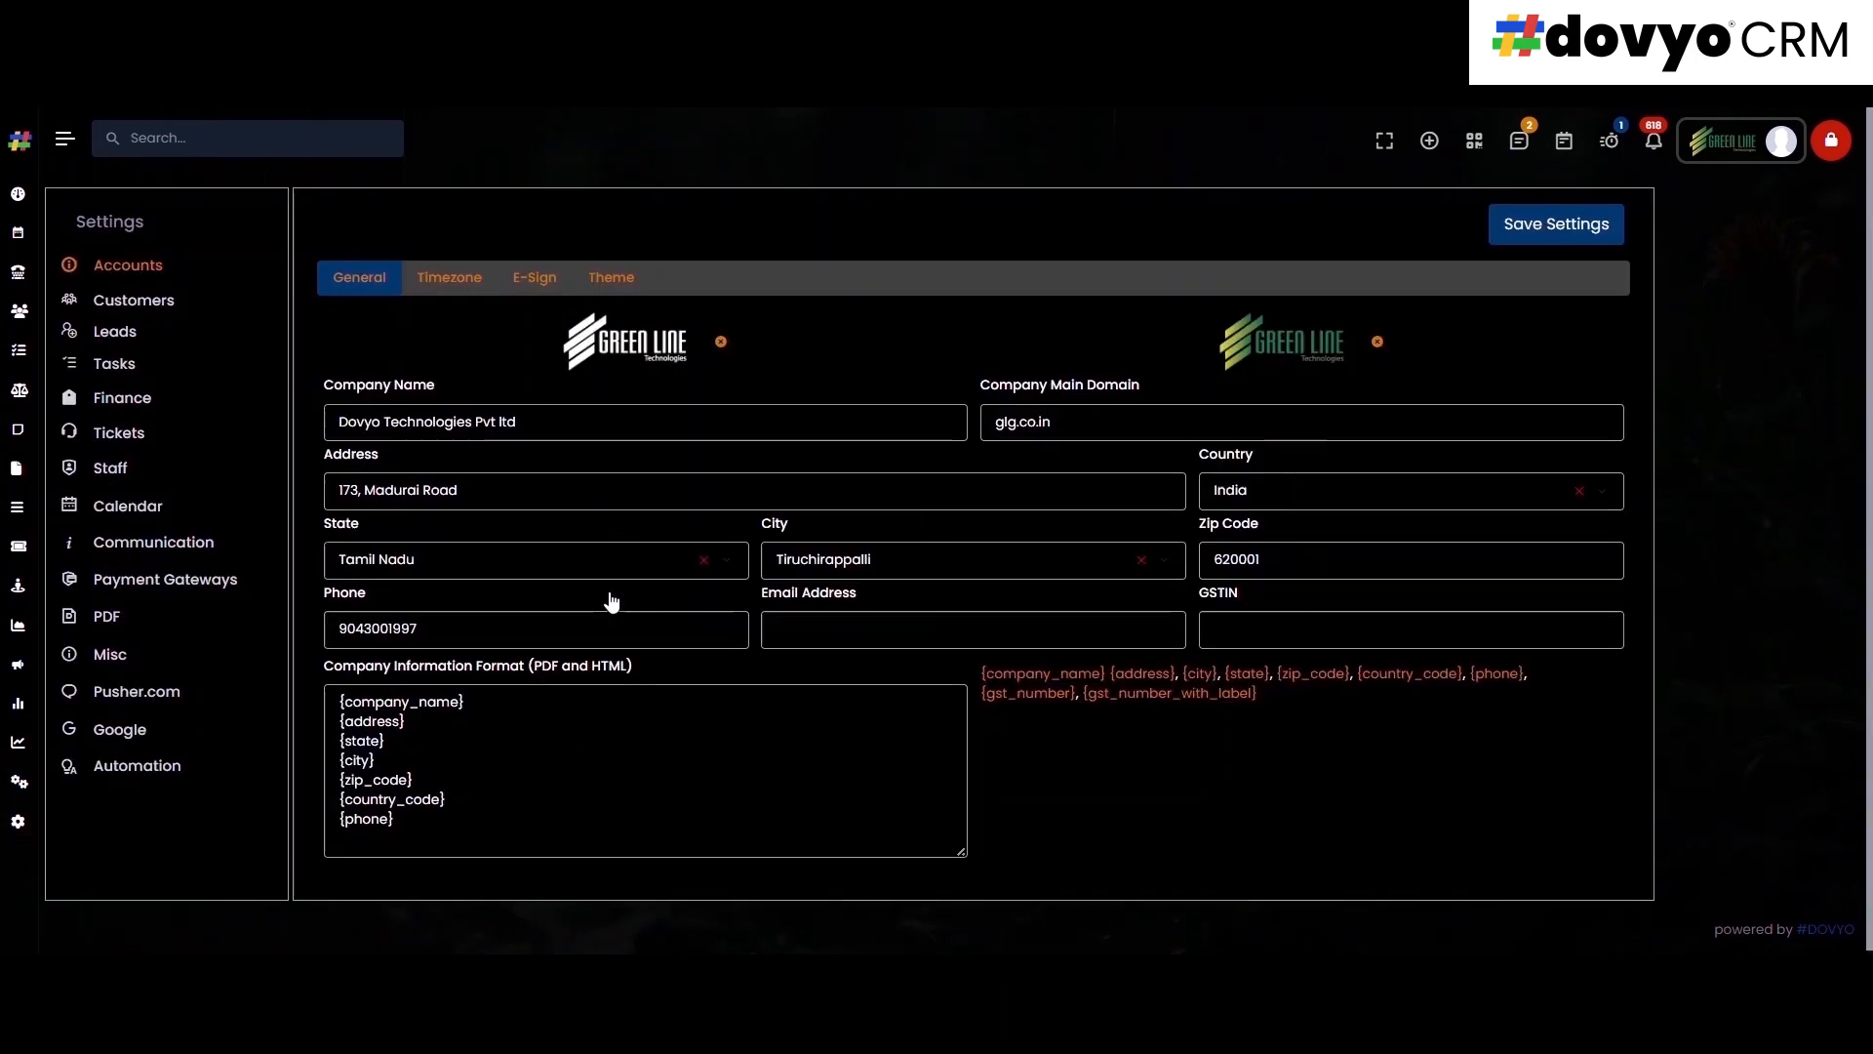
{"action": "left_click", "coordinate": [128, 408]}
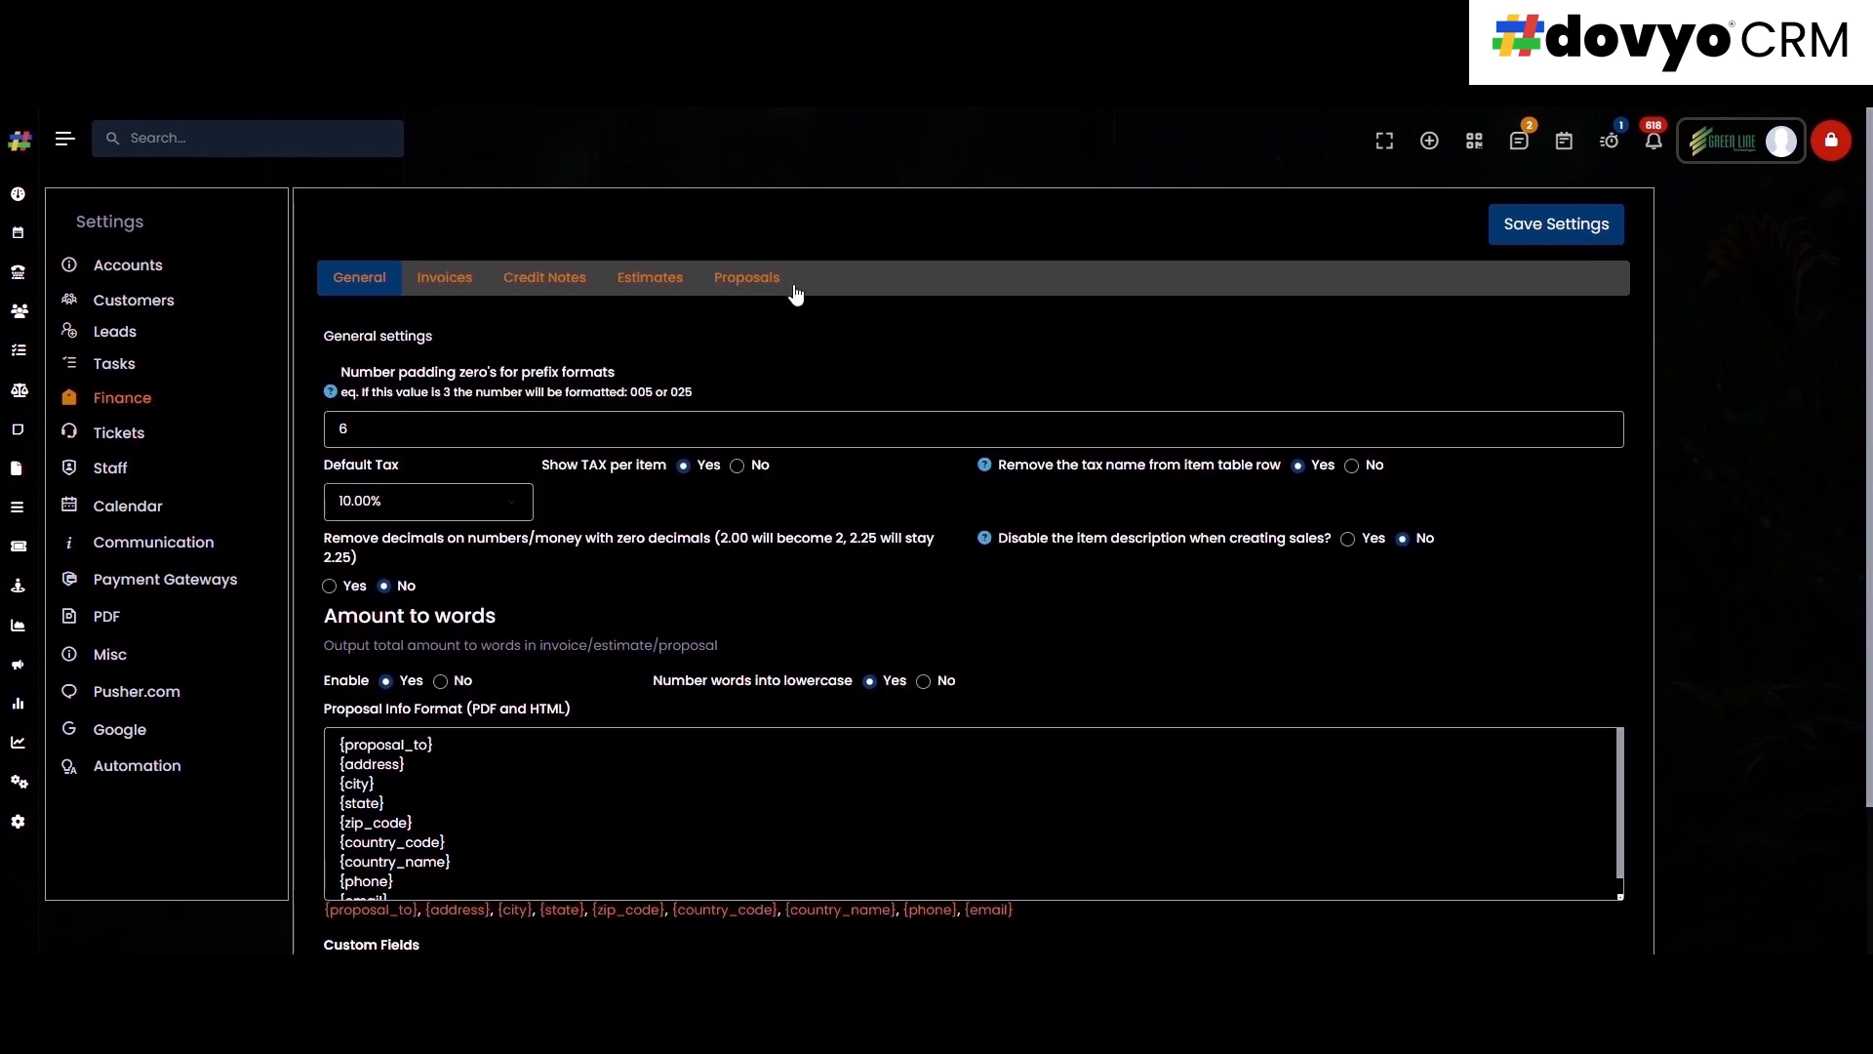
{"action": "left_click", "coordinate": [459, 285]}
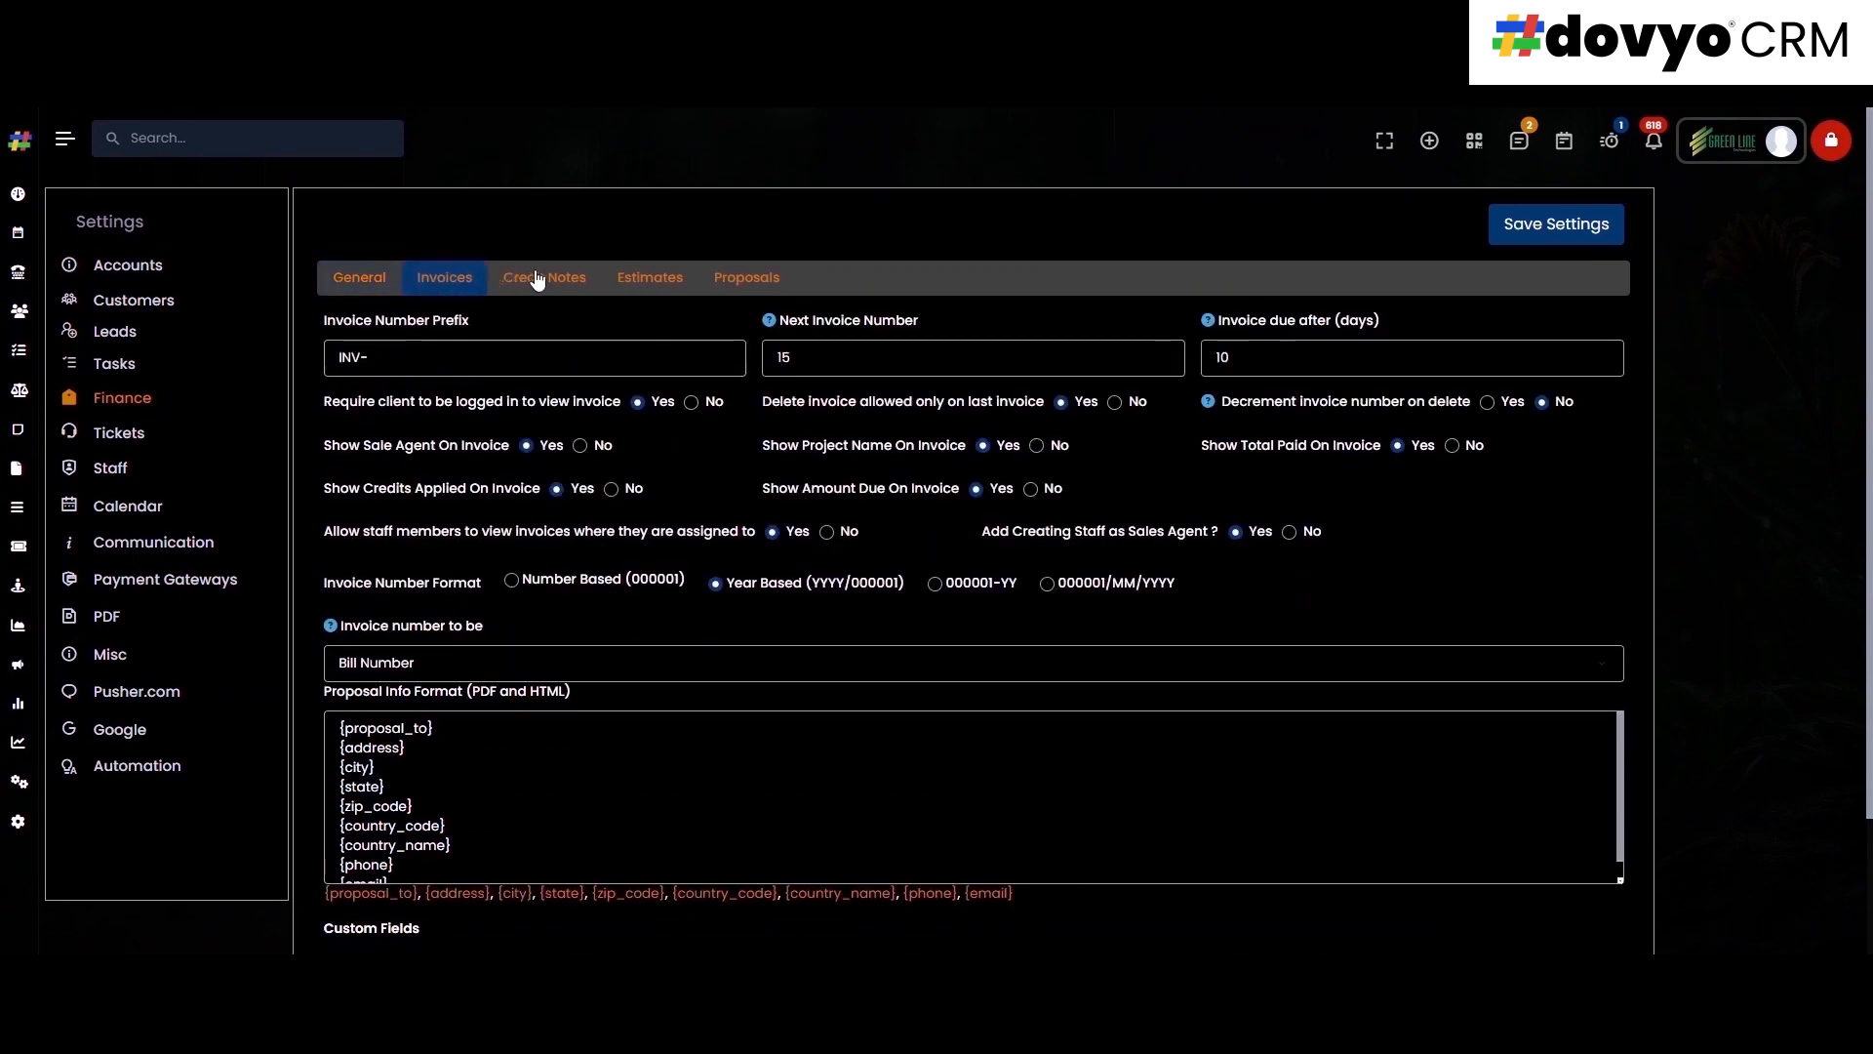
{"action": "left_click", "coordinate": [540, 281]}
{"action": "left_click", "coordinate": [678, 283]}
{"action": "left_click", "coordinate": [782, 281]}
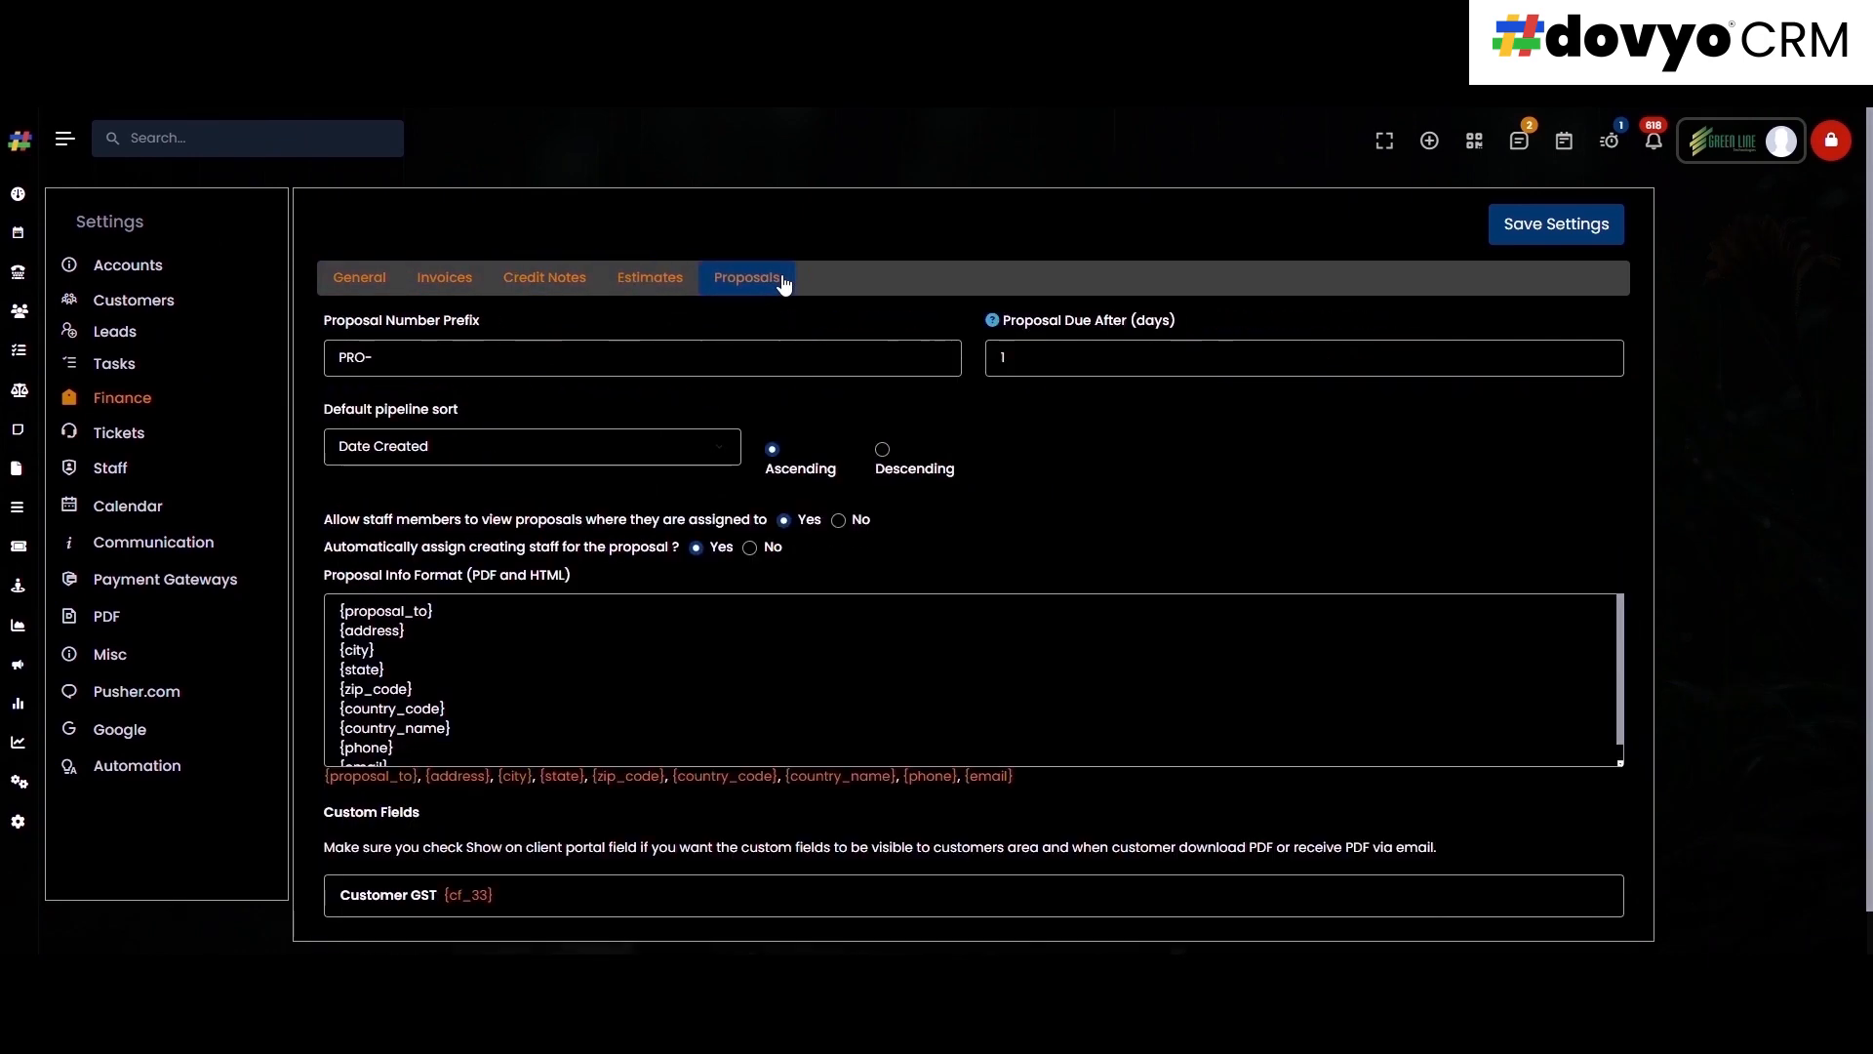
- Review the full General finance settings and go through the invoice, credit note, estimate and proposal settings once more
{"action": "left_click", "coordinate": [340, 285]}
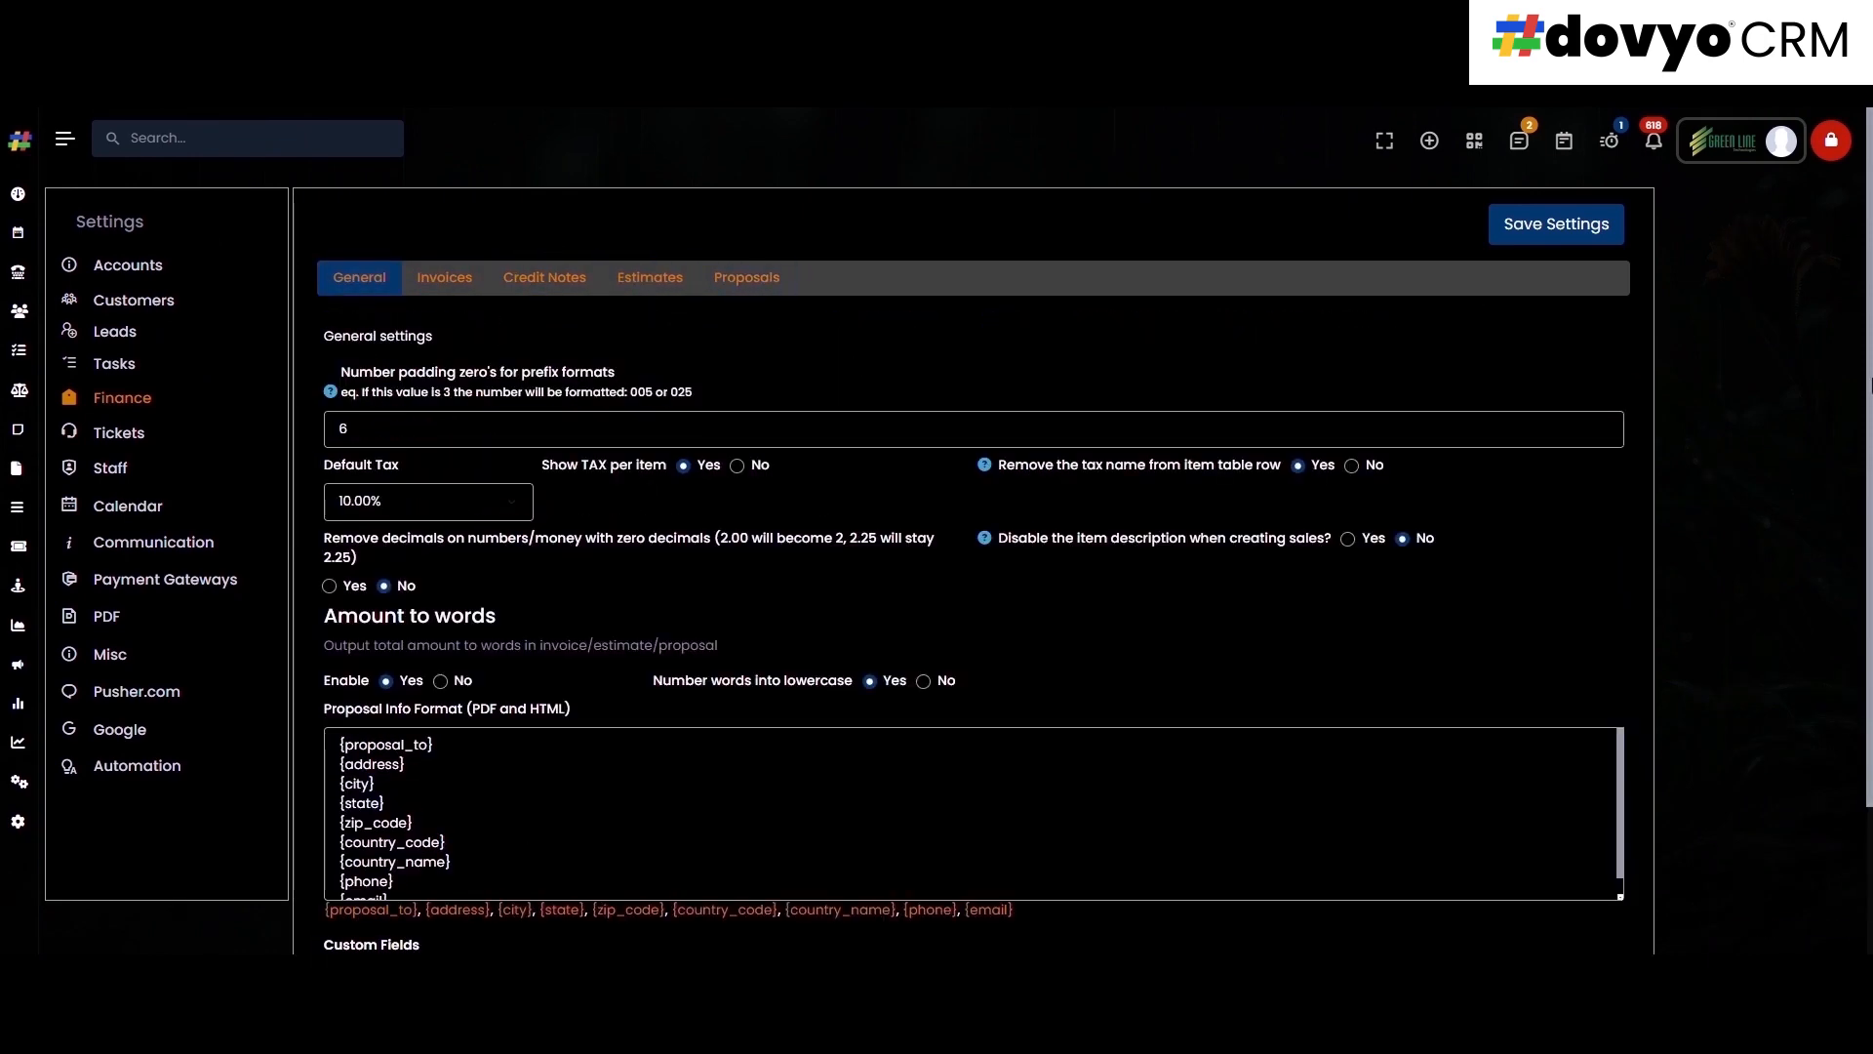
{"action": "scroll", "coordinate": [975, 585], "scroll_direction": "down", "scroll_amount": 2}
{"action": "scroll", "coordinate": [975, 585], "scroll_direction": "up", "scroll_amount": 2}
{"action": "left_click", "coordinate": [444, 283]}
{"action": "left_click", "coordinate": [543, 283]}
{"action": "left_click", "coordinate": [663, 285]}
{"action": "left_click", "coordinate": [757, 283]}
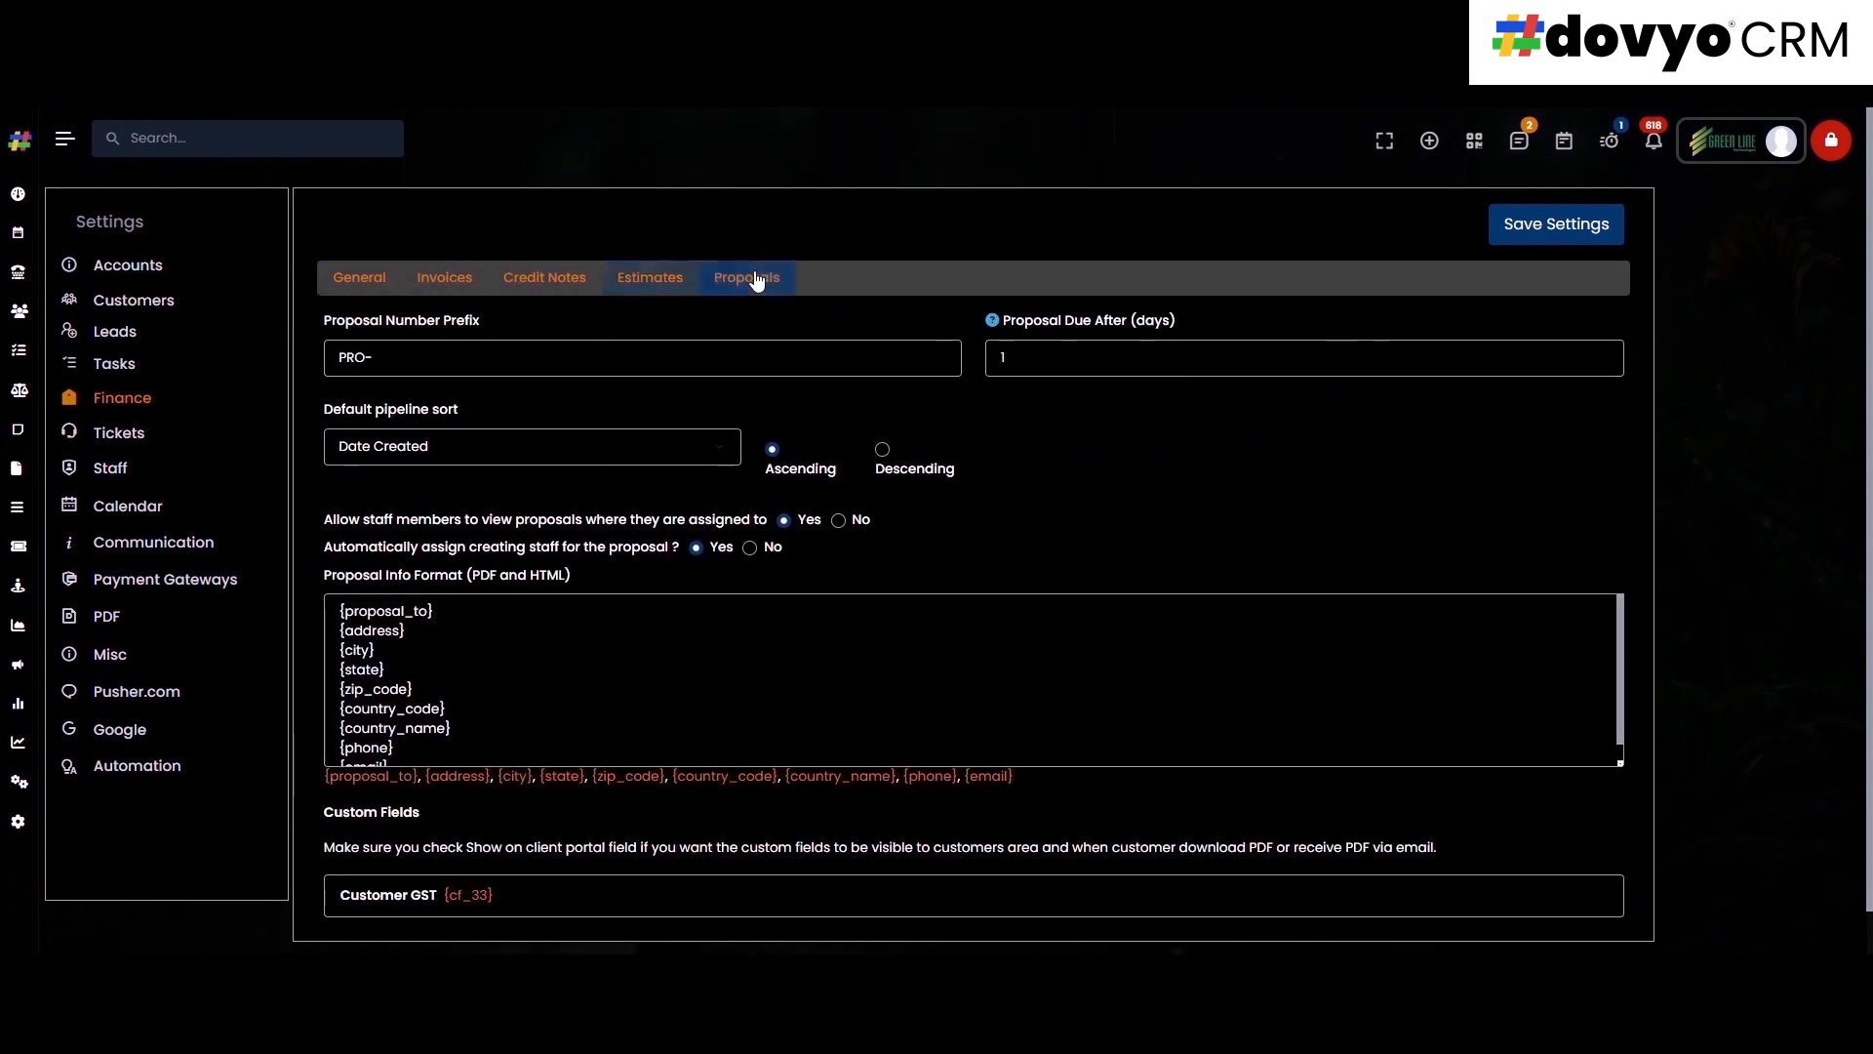
{"action": "left_click", "coordinate": [363, 280]}
{"action": "scroll", "coordinate": [1868, 434], "scroll_direction": "down", "scroll_amount": 2}
{"action": "scroll", "coordinate": [1811, 261], "scroll_direction": "up", "scroll_amount": 2}
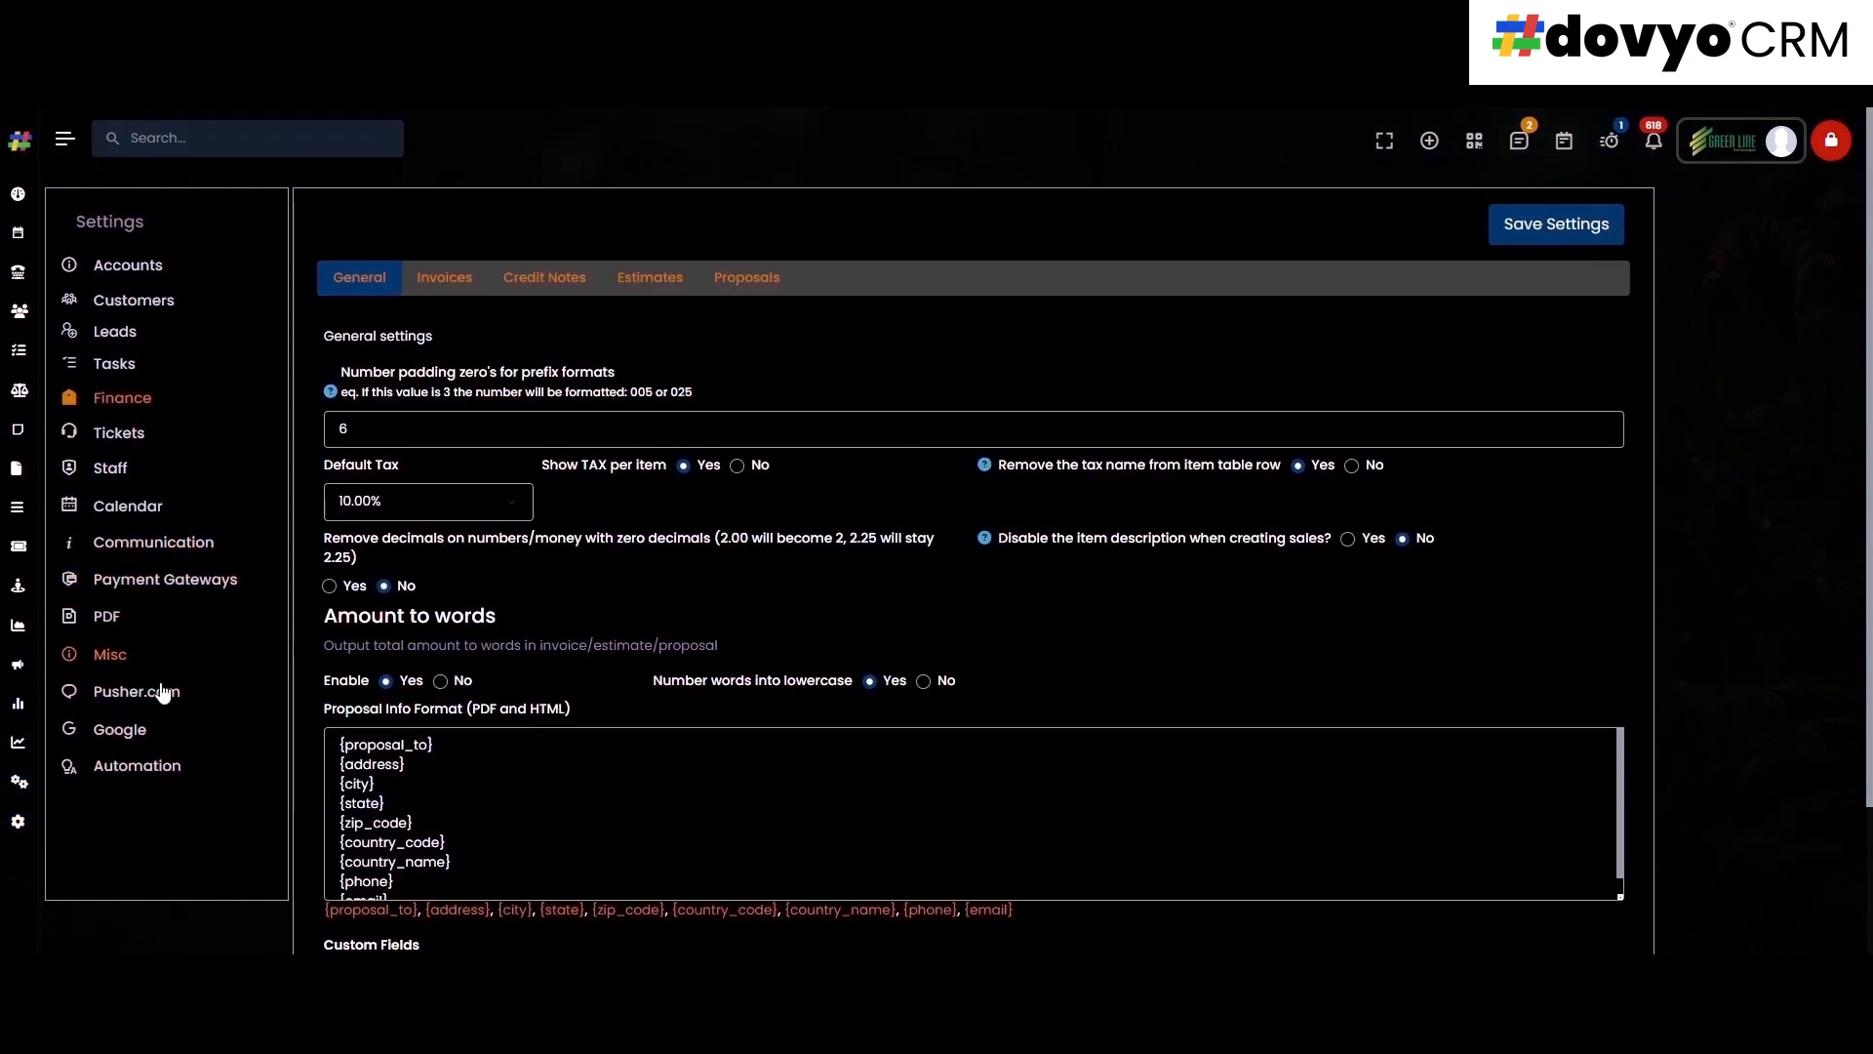
- Open the Payment Gateways settings and examine the General, CCAvenue and PayU Money configurations
{"action": "left_click", "coordinate": [186, 582]}
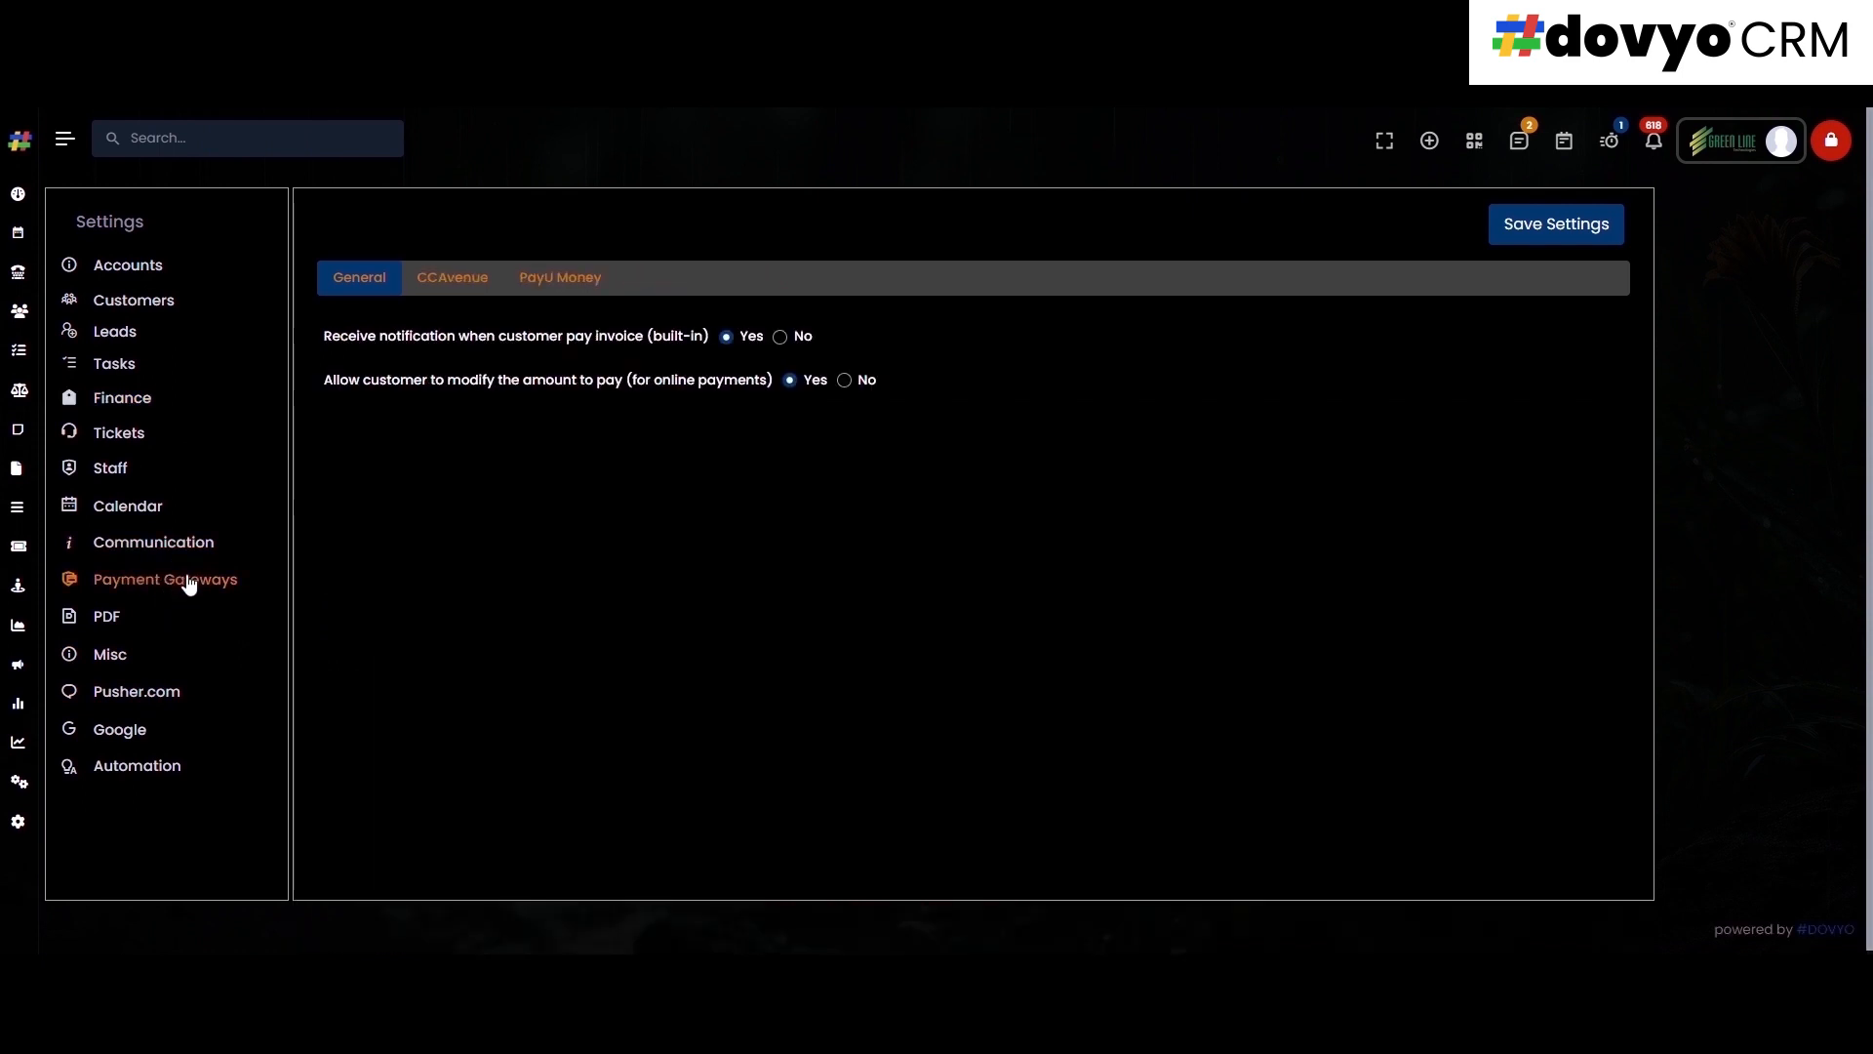
{"action": "left_click", "coordinate": [435, 280]}
{"action": "left_click", "coordinate": [584, 280]}
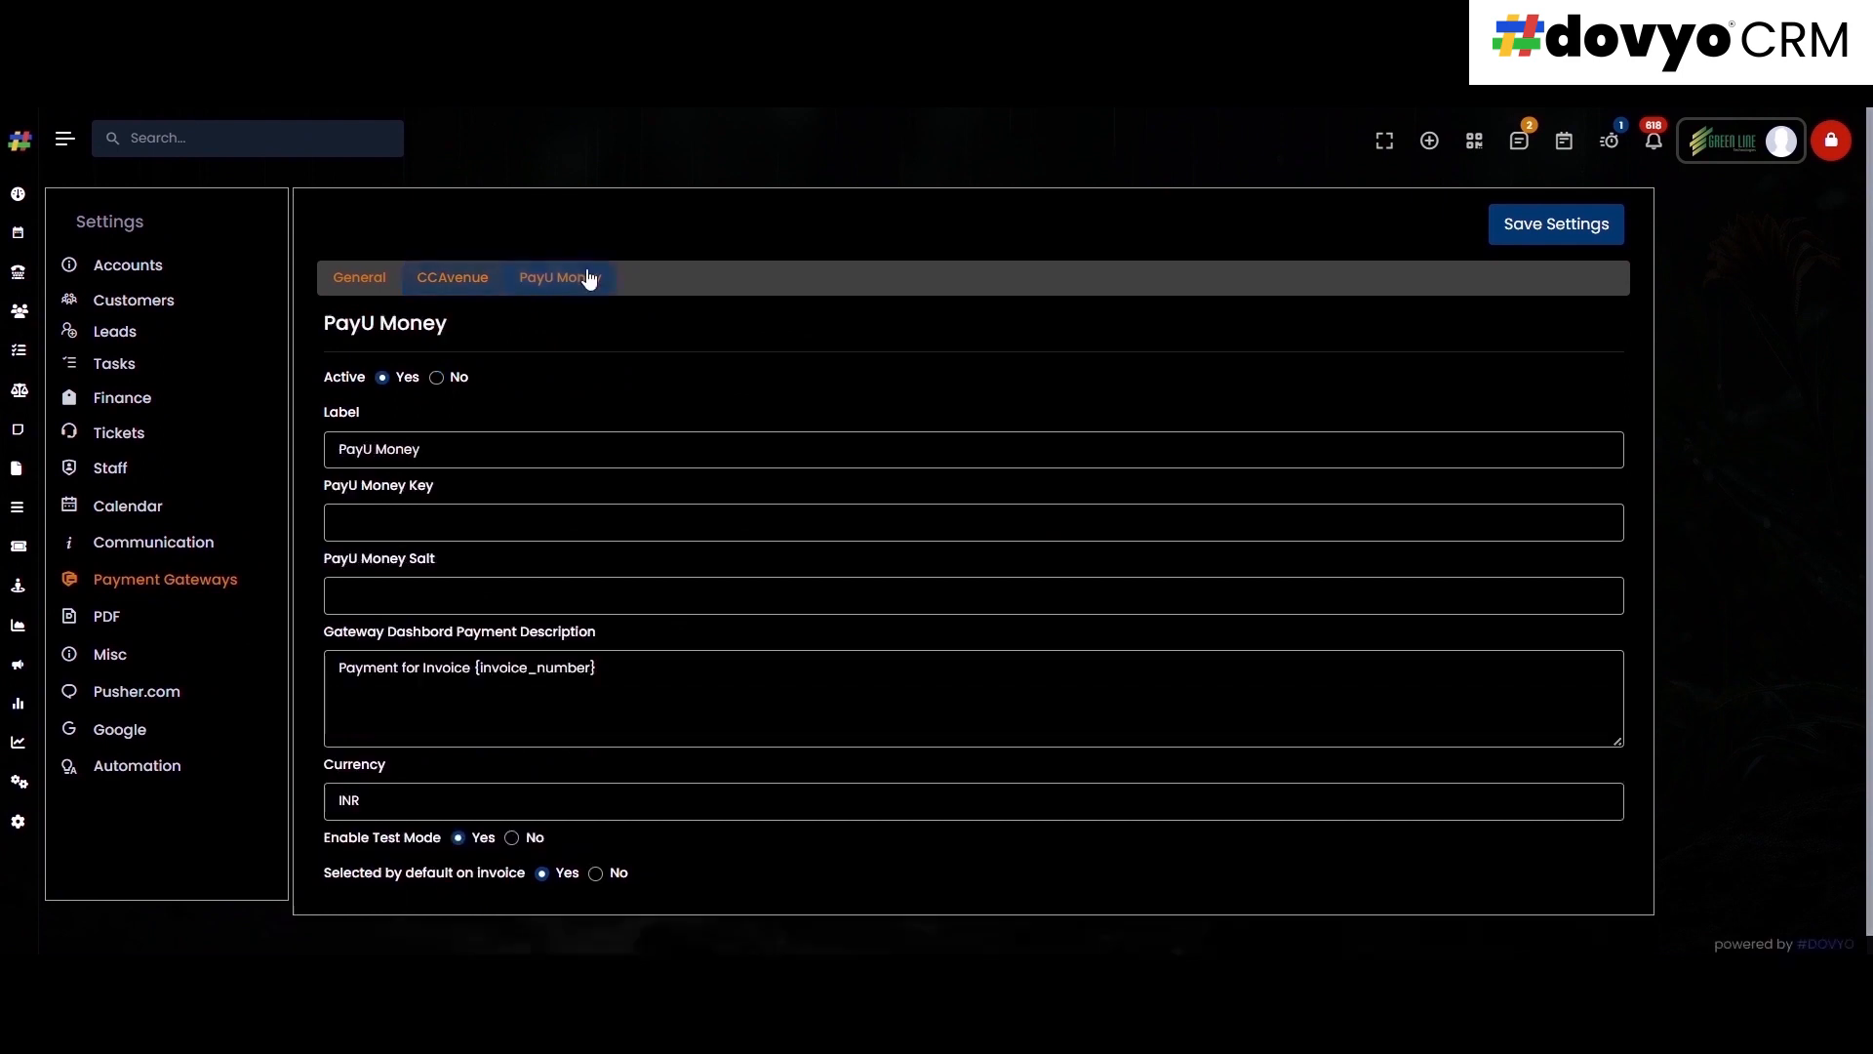
{"action": "left_click", "coordinate": [362, 279]}
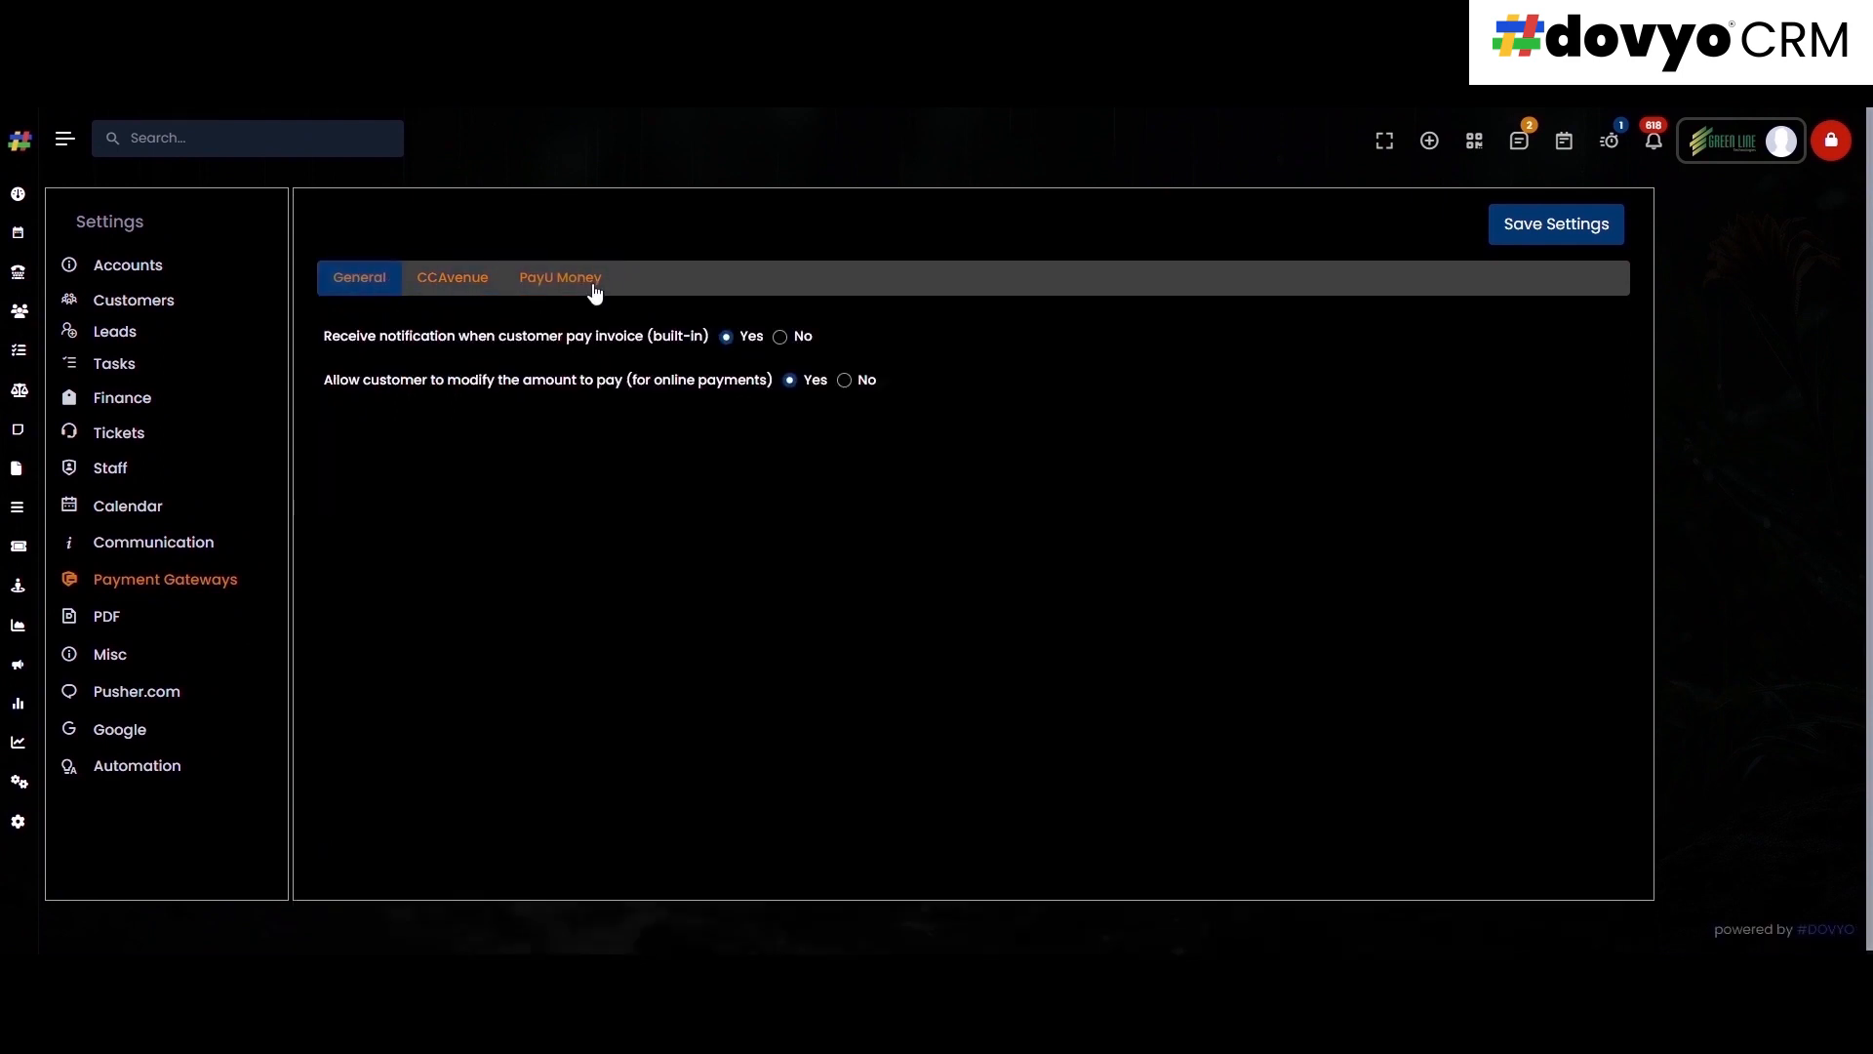
{"action": "left_click", "coordinate": [434, 283]}
{"action": "left_click", "coordinate": [547, 282]}
{"action": "left_click", "coordinate": [549, 280]}
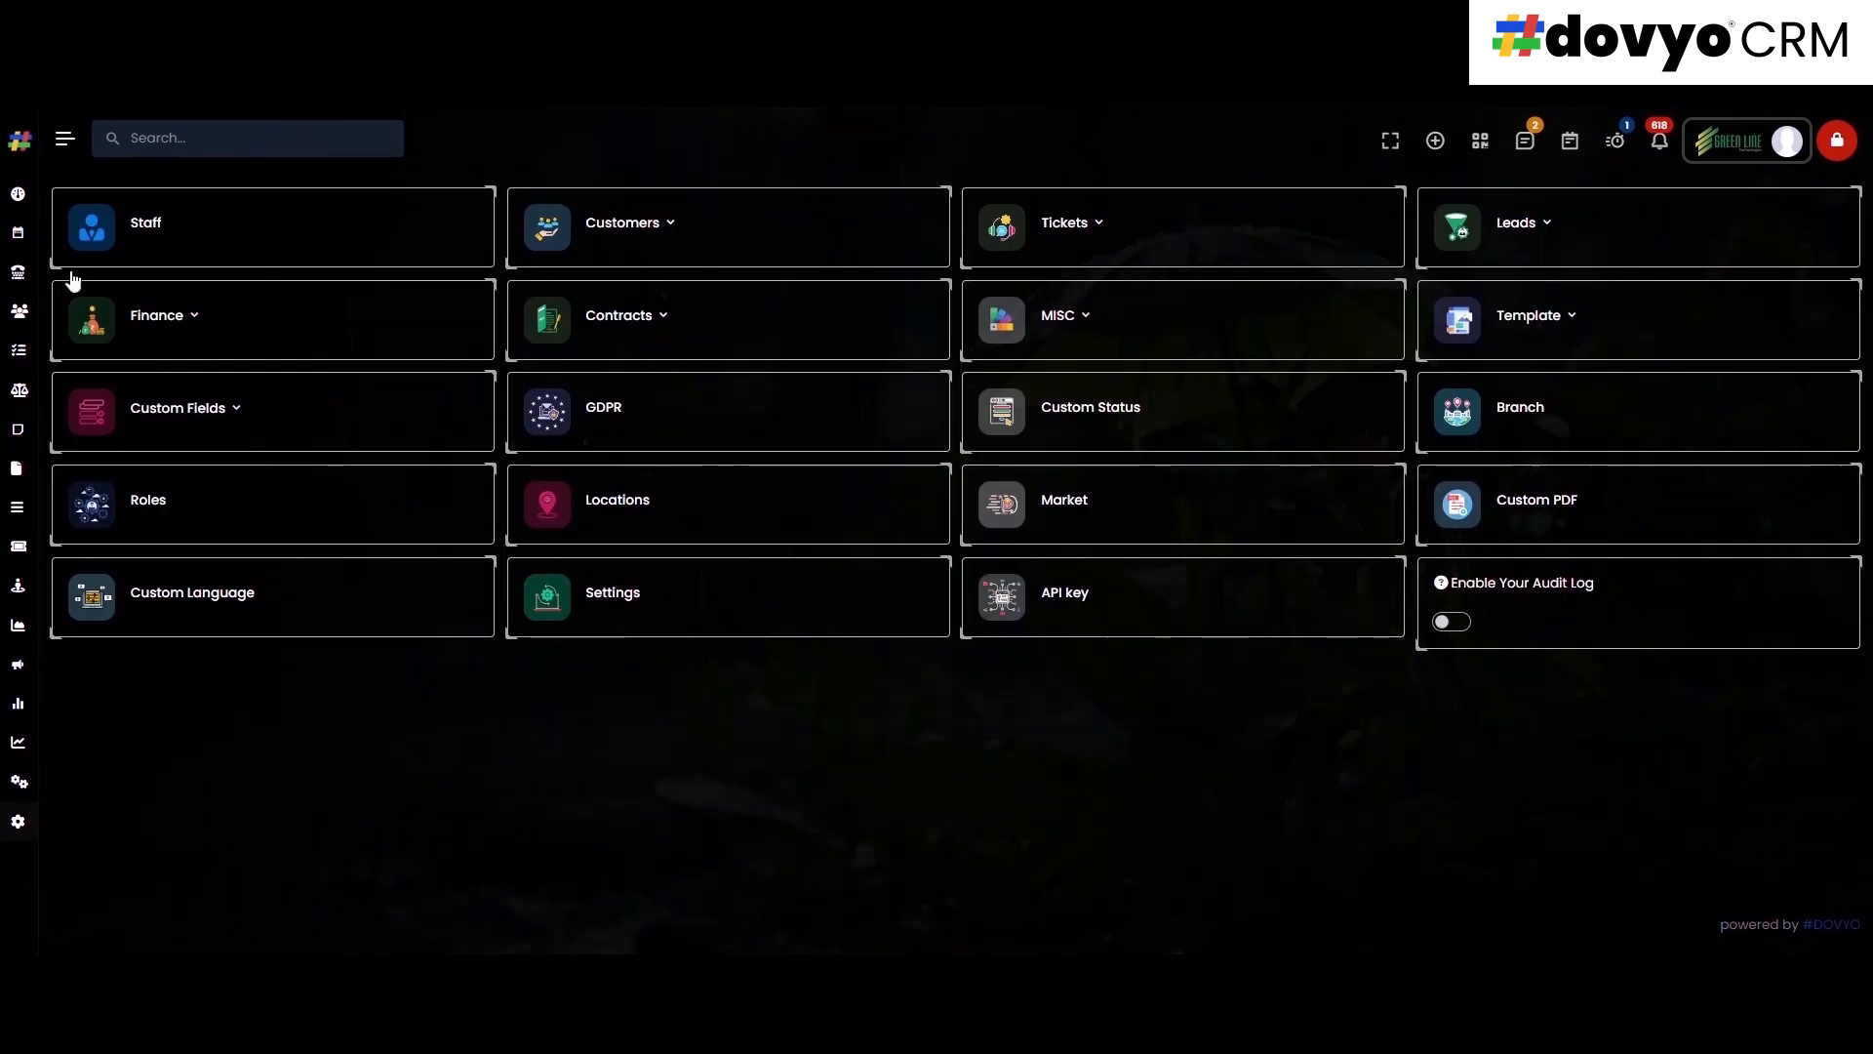
- Open the custom fields list, inspect the new custom field form's "Field Belongs to" choices, and close the form without saving
{"action": "left_click", "coordinate": [218, 413]}
{"action": "left_click", "coordinate": [140, 457]}
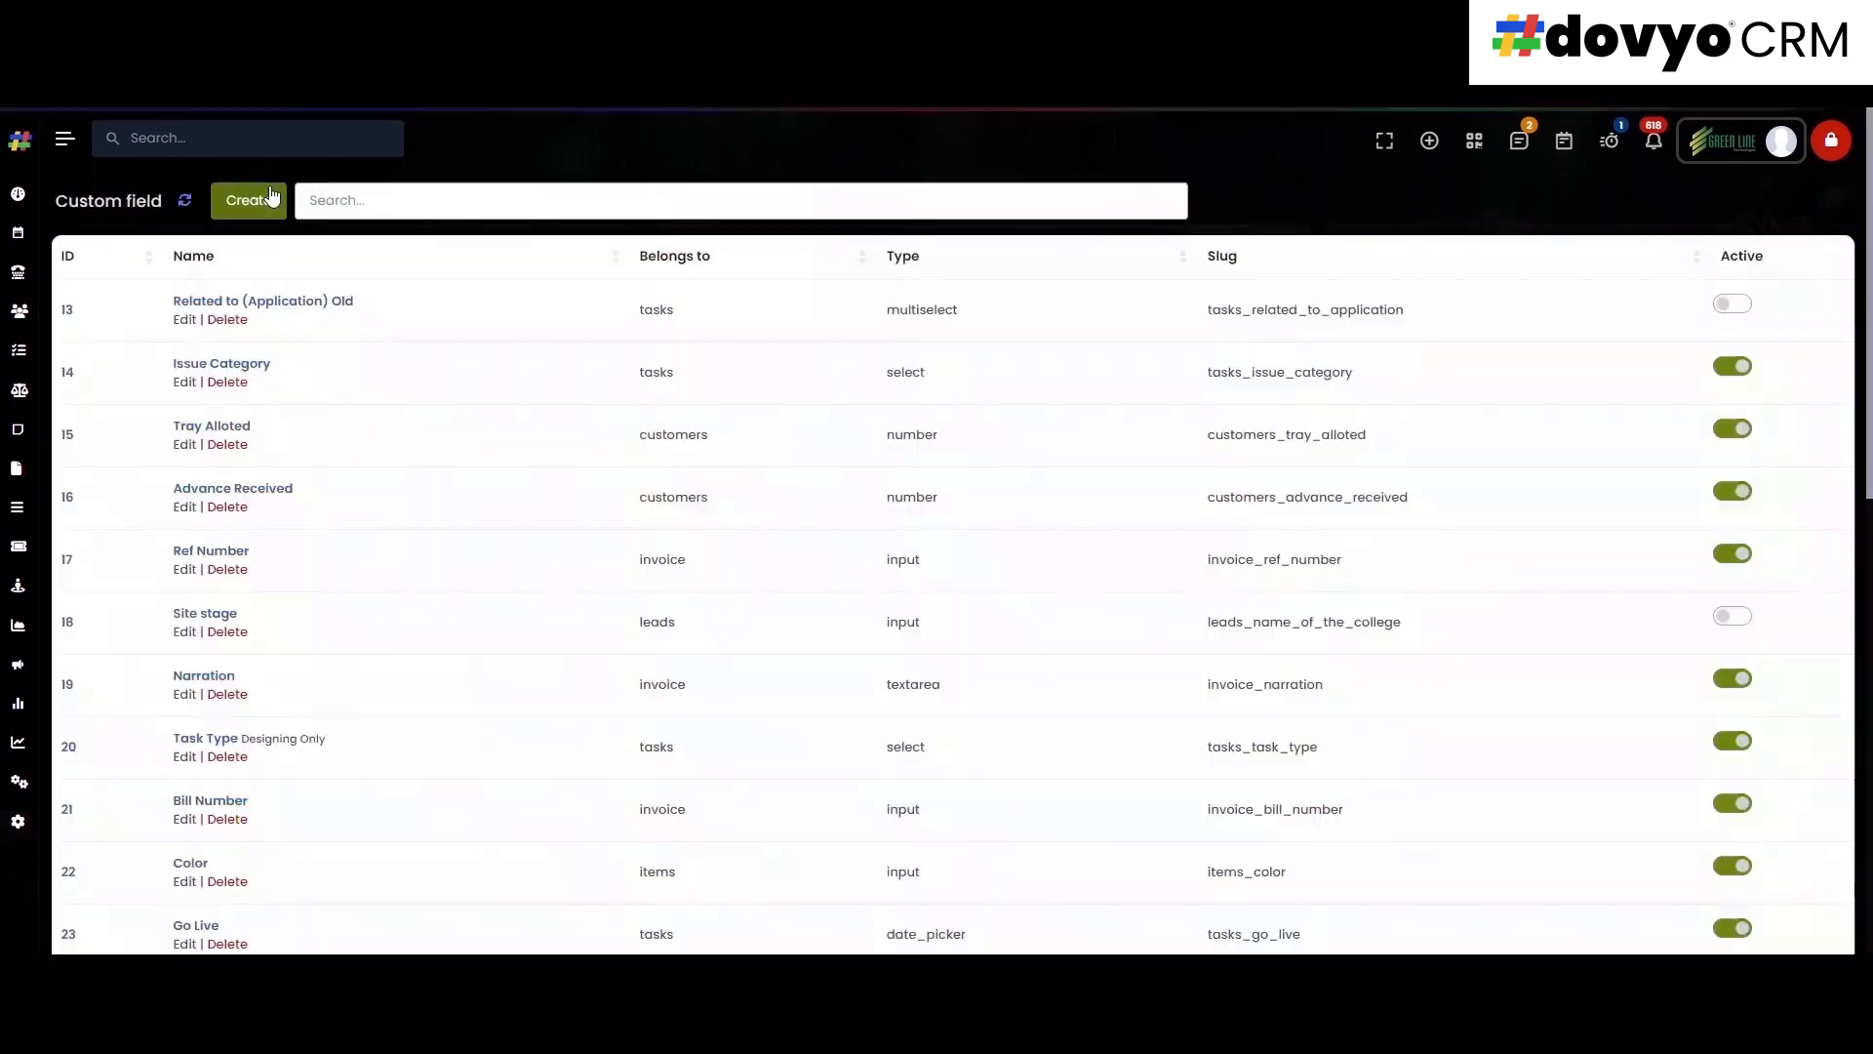
{"action": "left_click", "coordinate": [244, 202]}
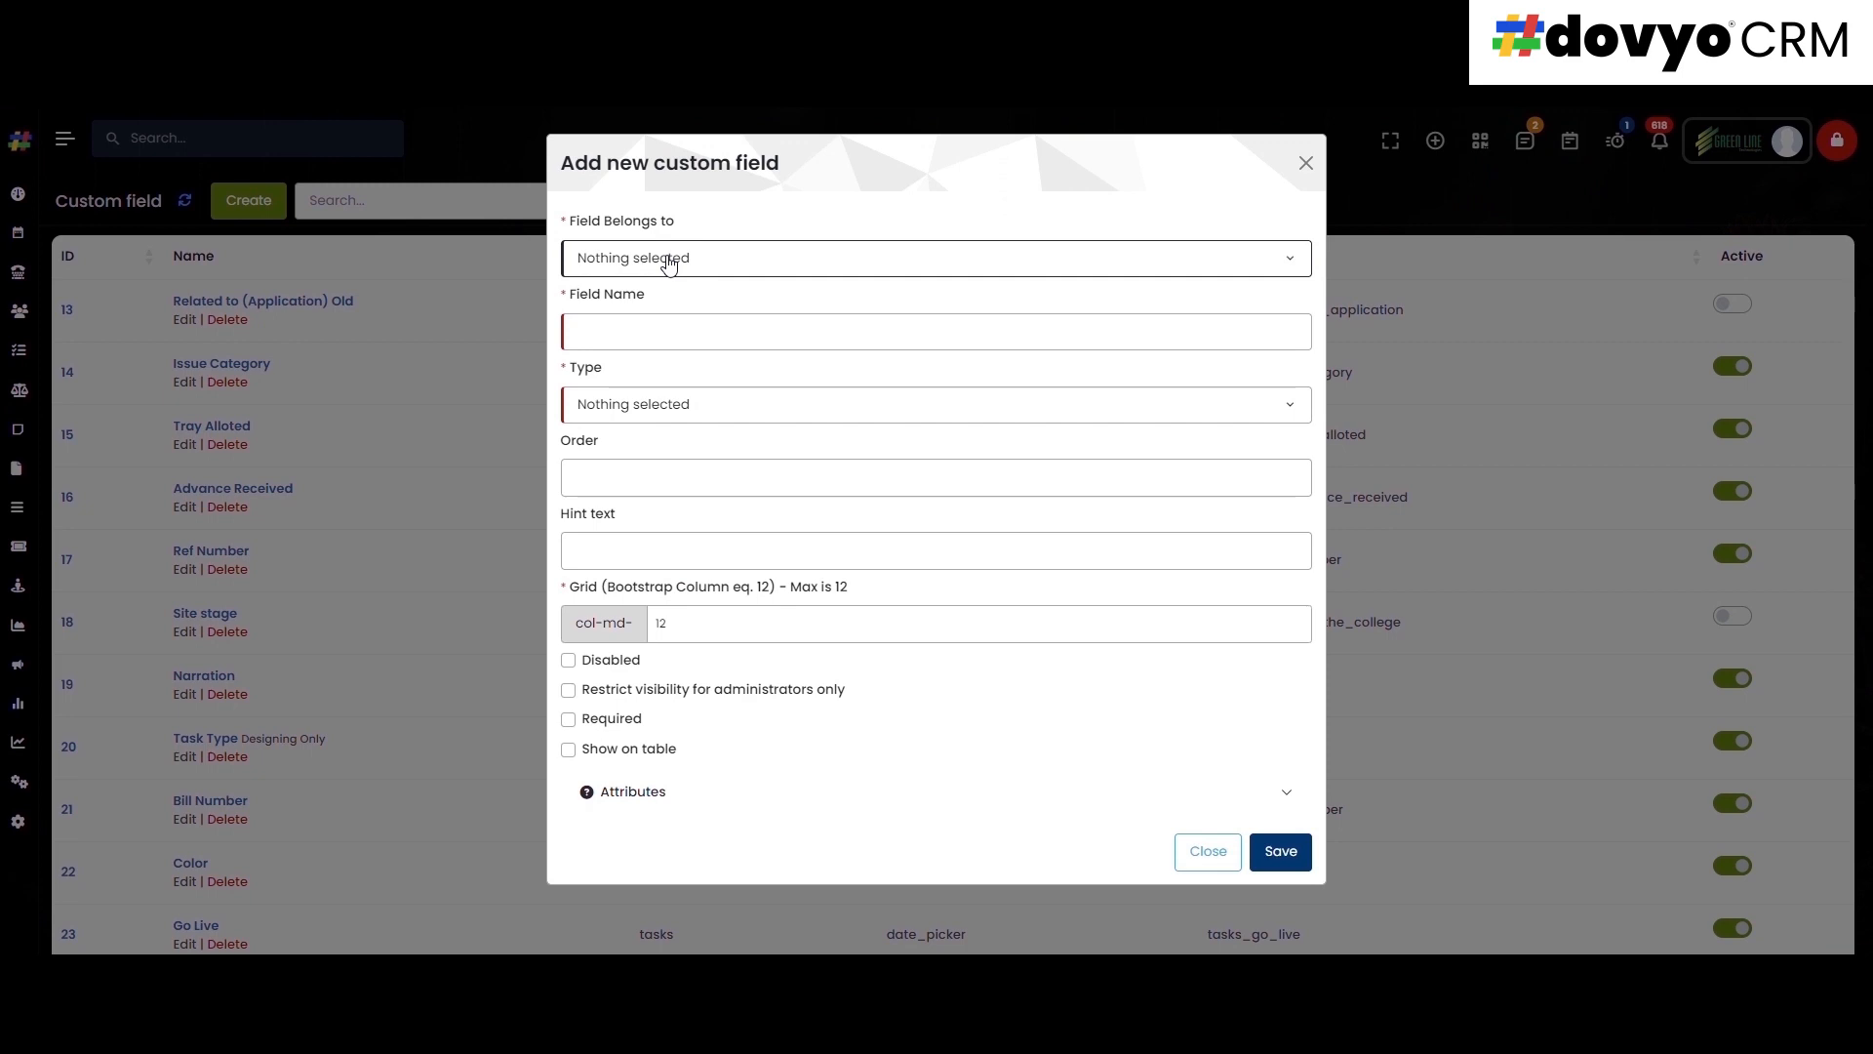
{"action": "left_click", "coordinate": [726, 261]}
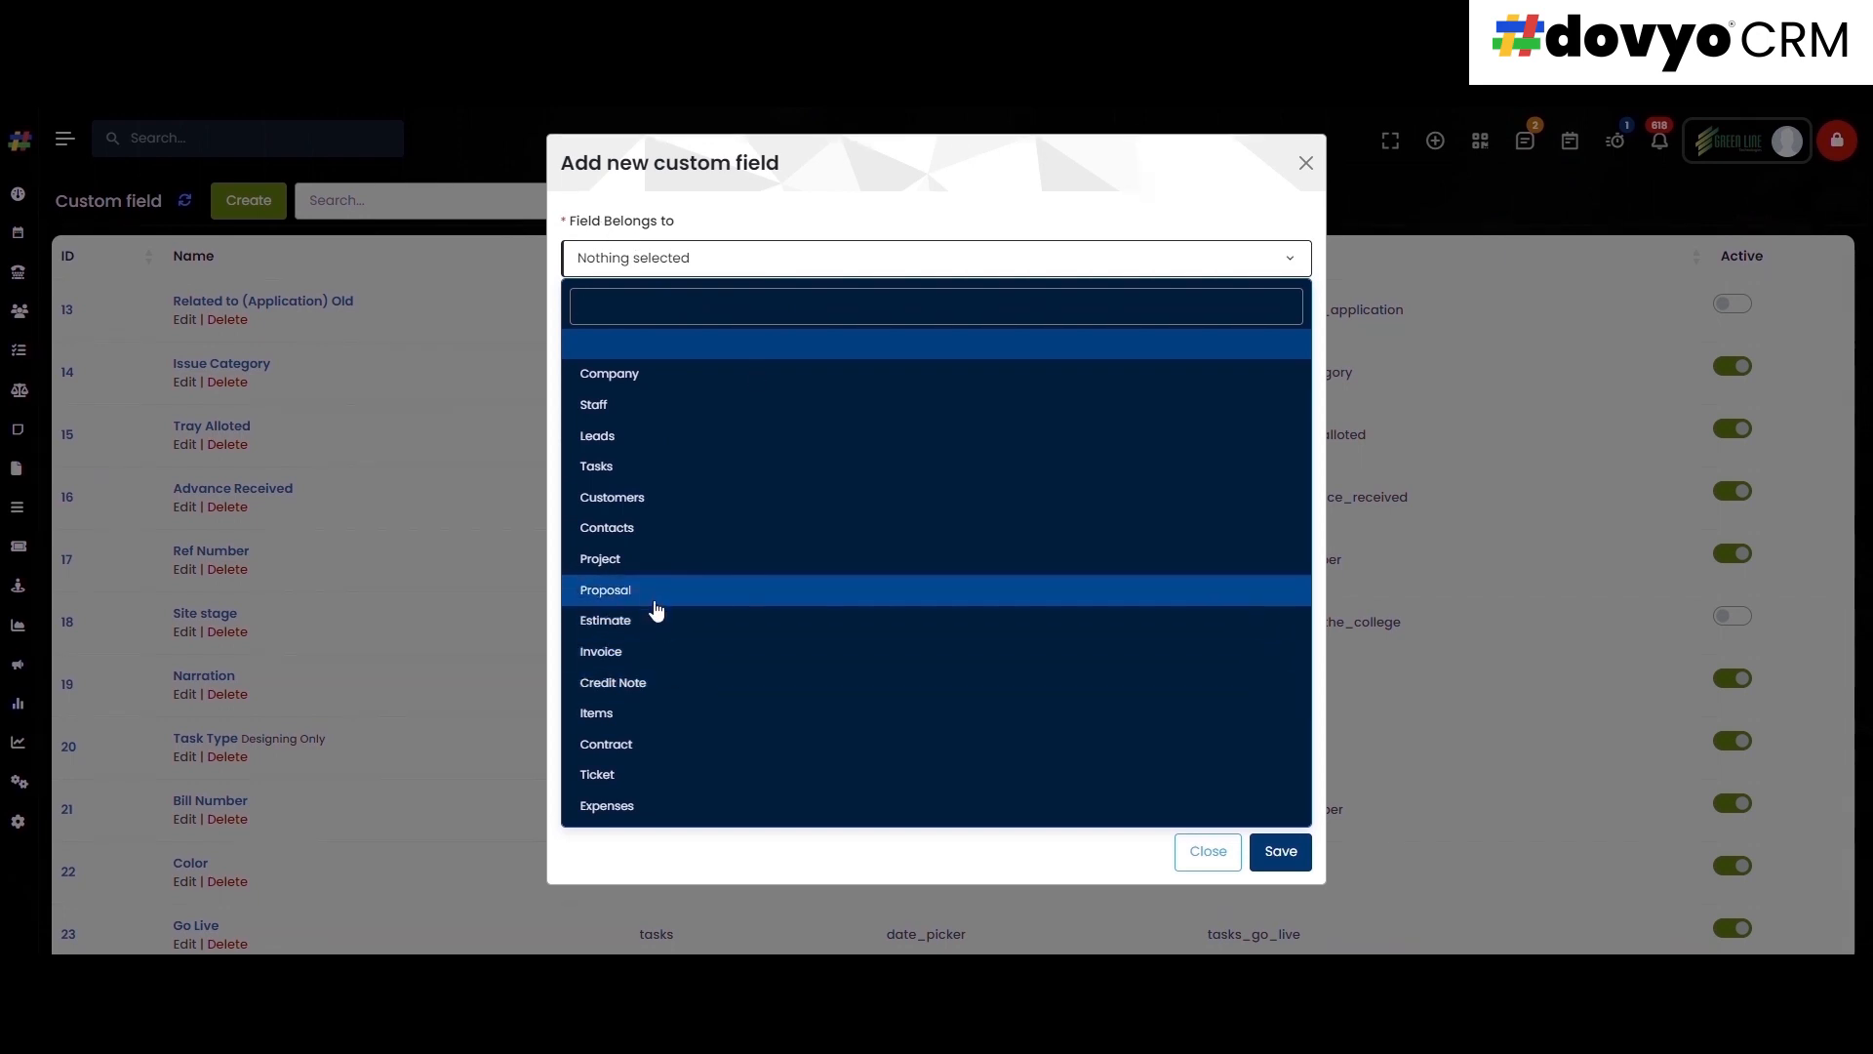
{"action": "left_click", "coordinate": [1253, 164]}
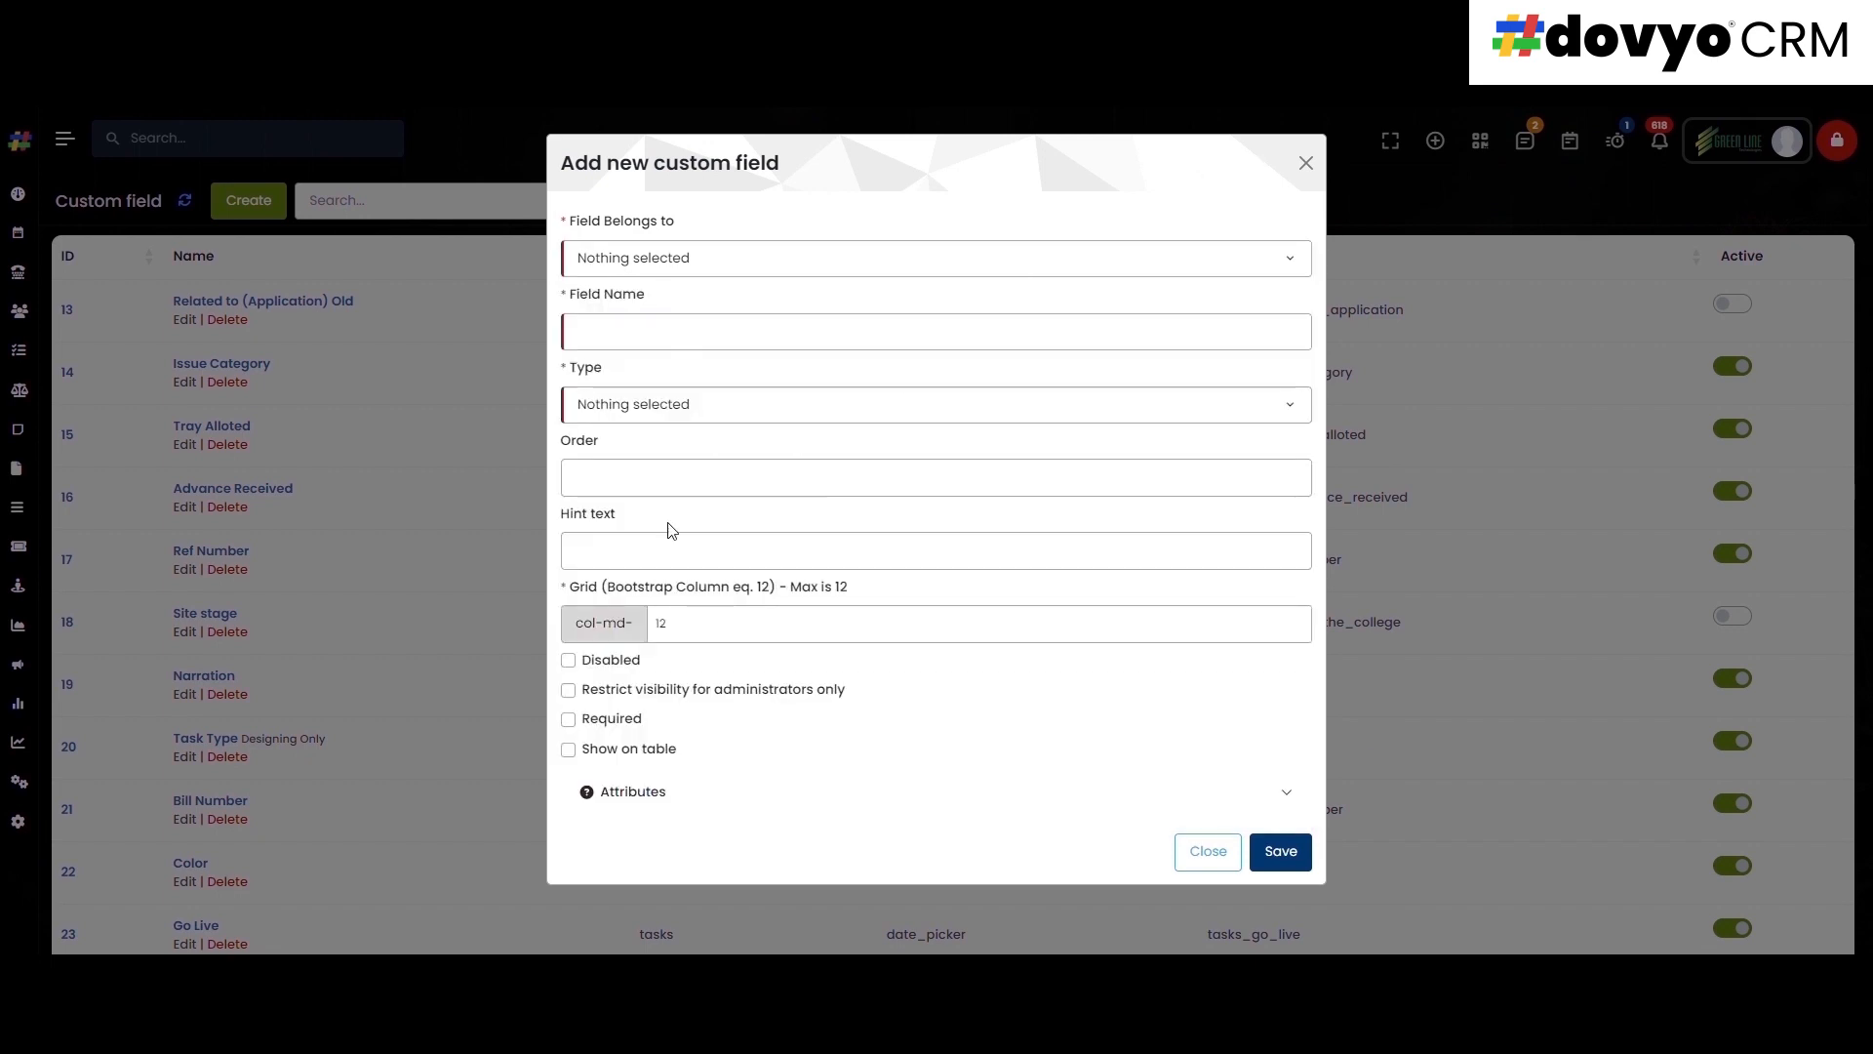
{"action": "left_click", "coordinate": [1209, 850]}
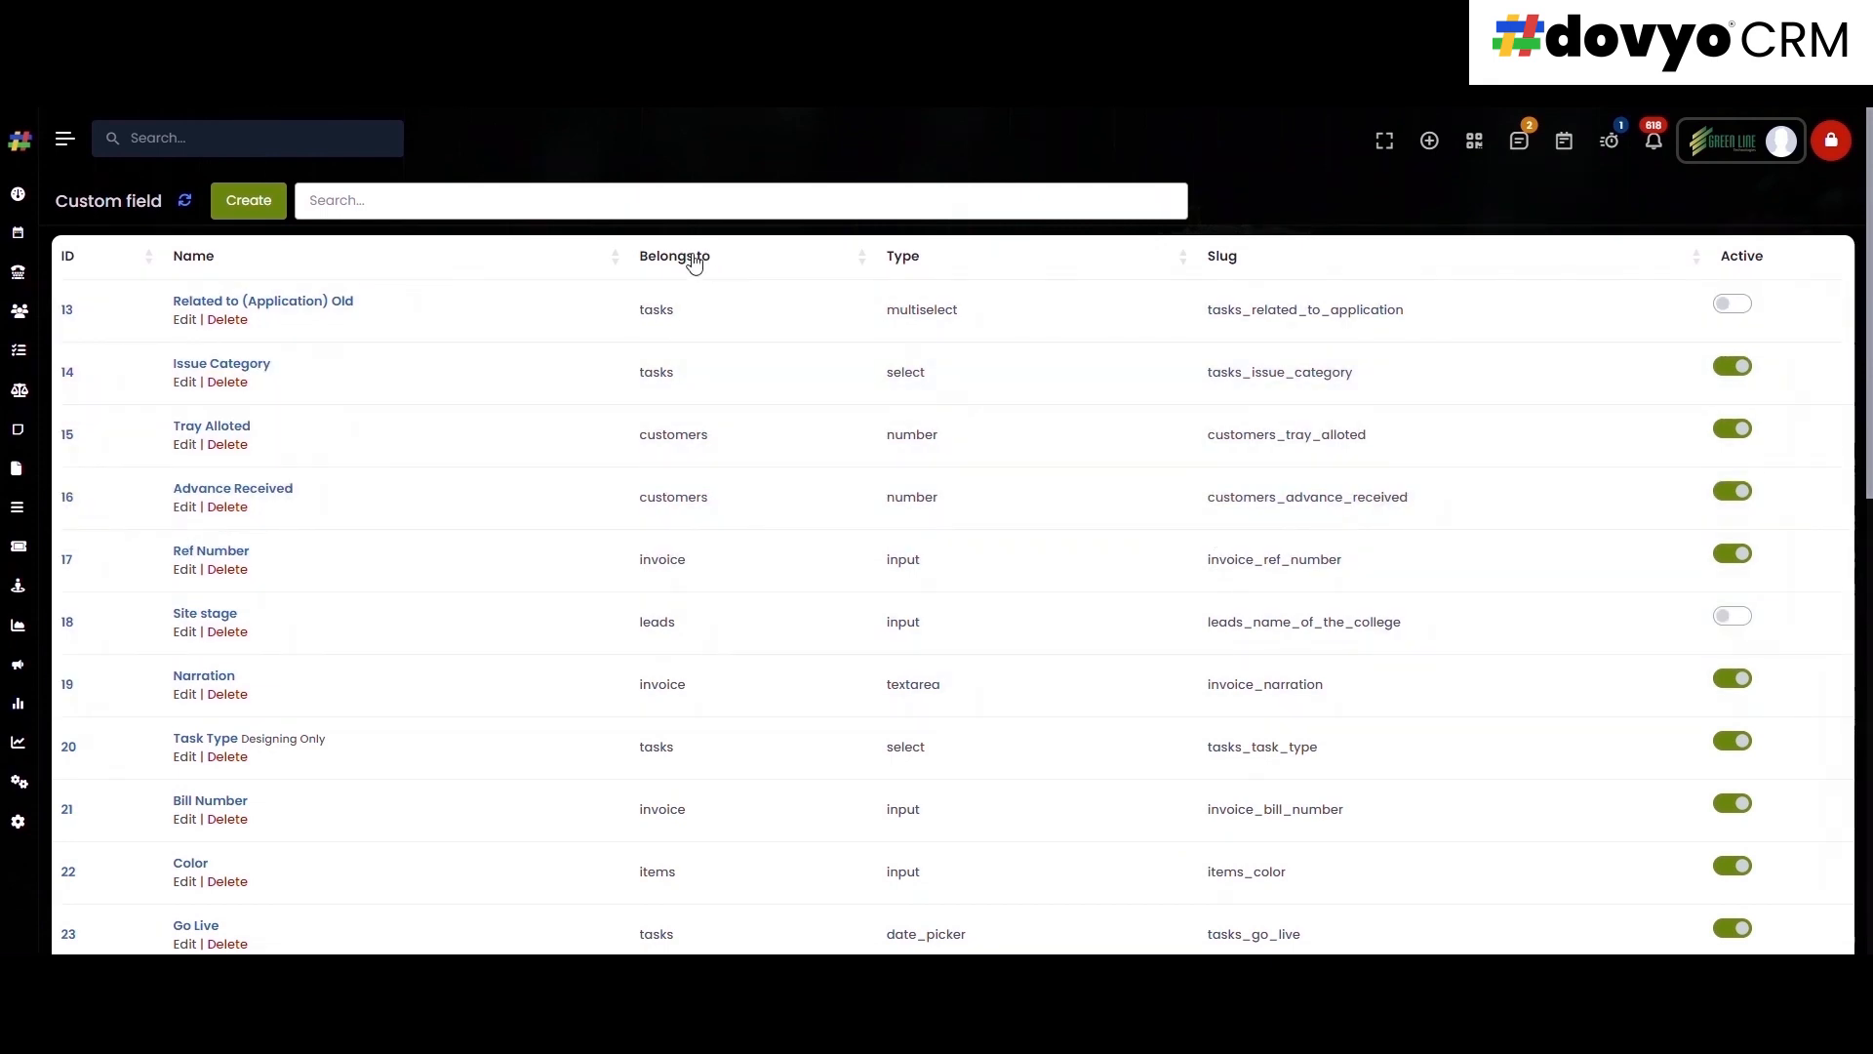
{"action": "left_click", "coordinate": [673, 256]}
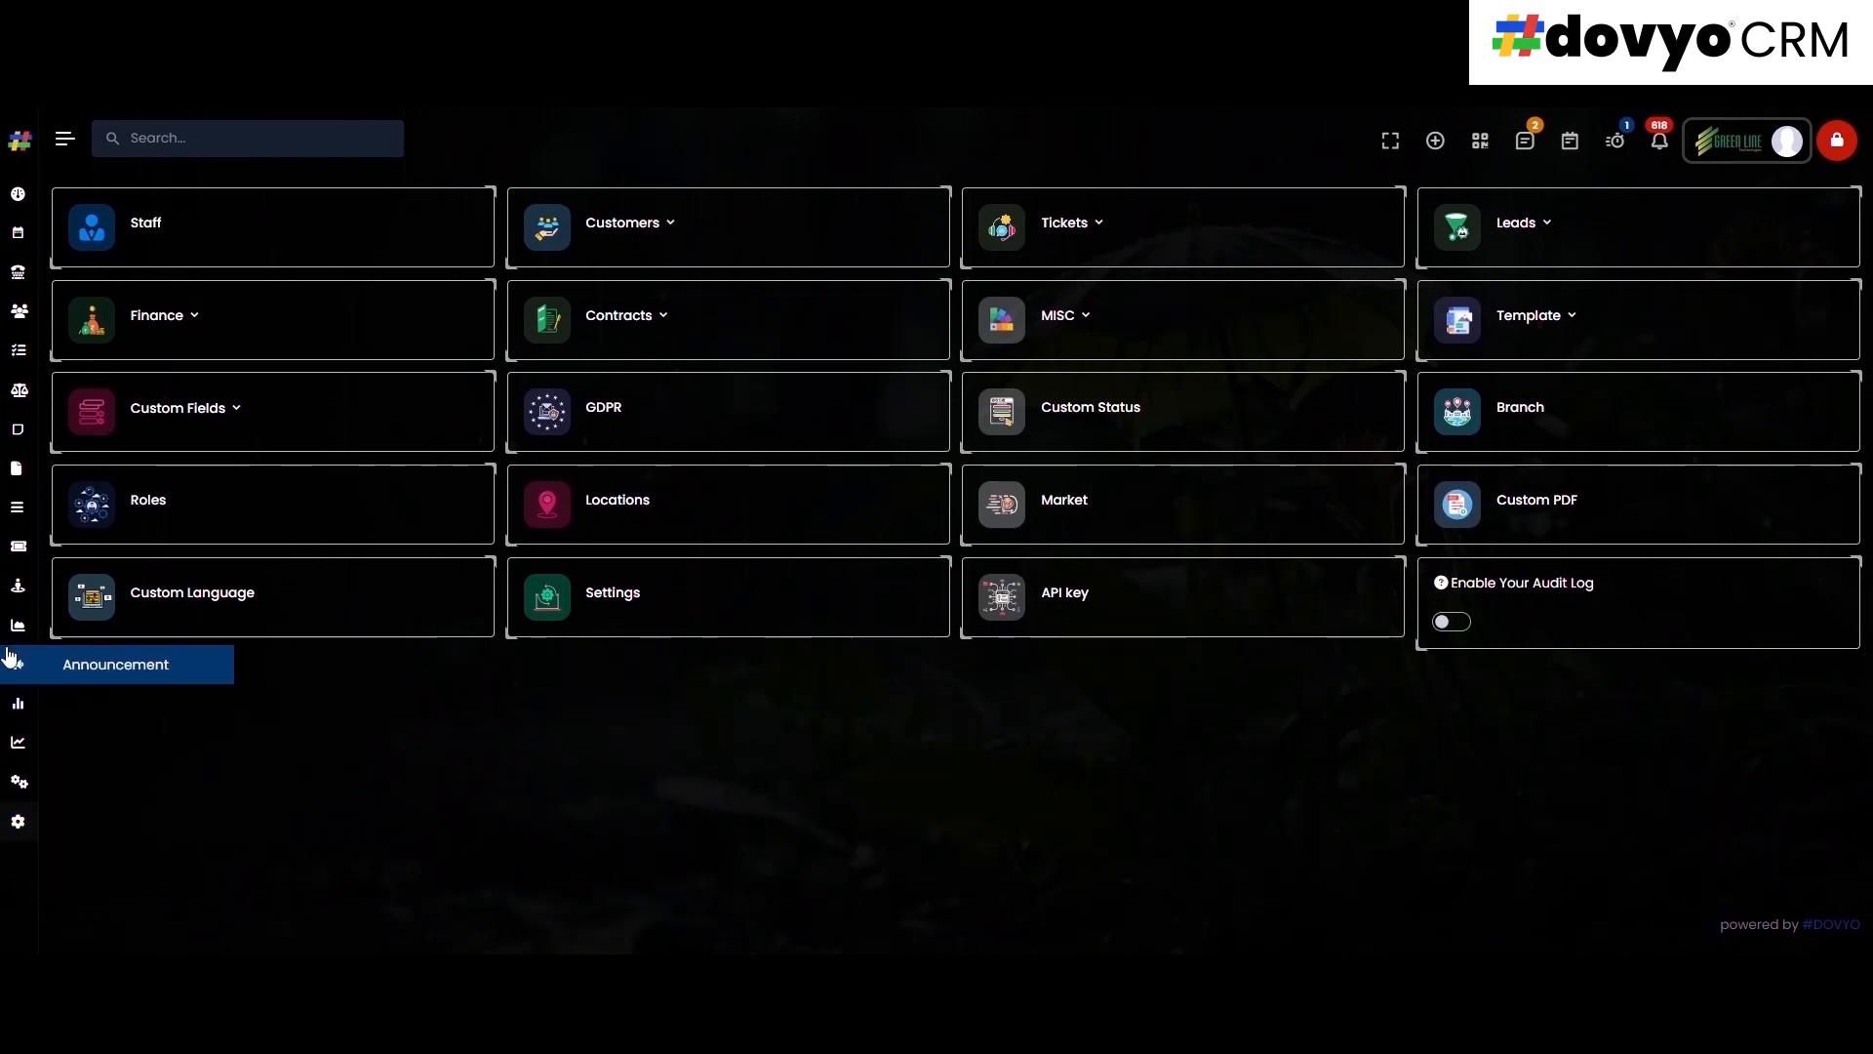
- Open the Sales Items list and reveal the option for importing items
{"action": "mouse_move", "coordinate": [24, 392]}
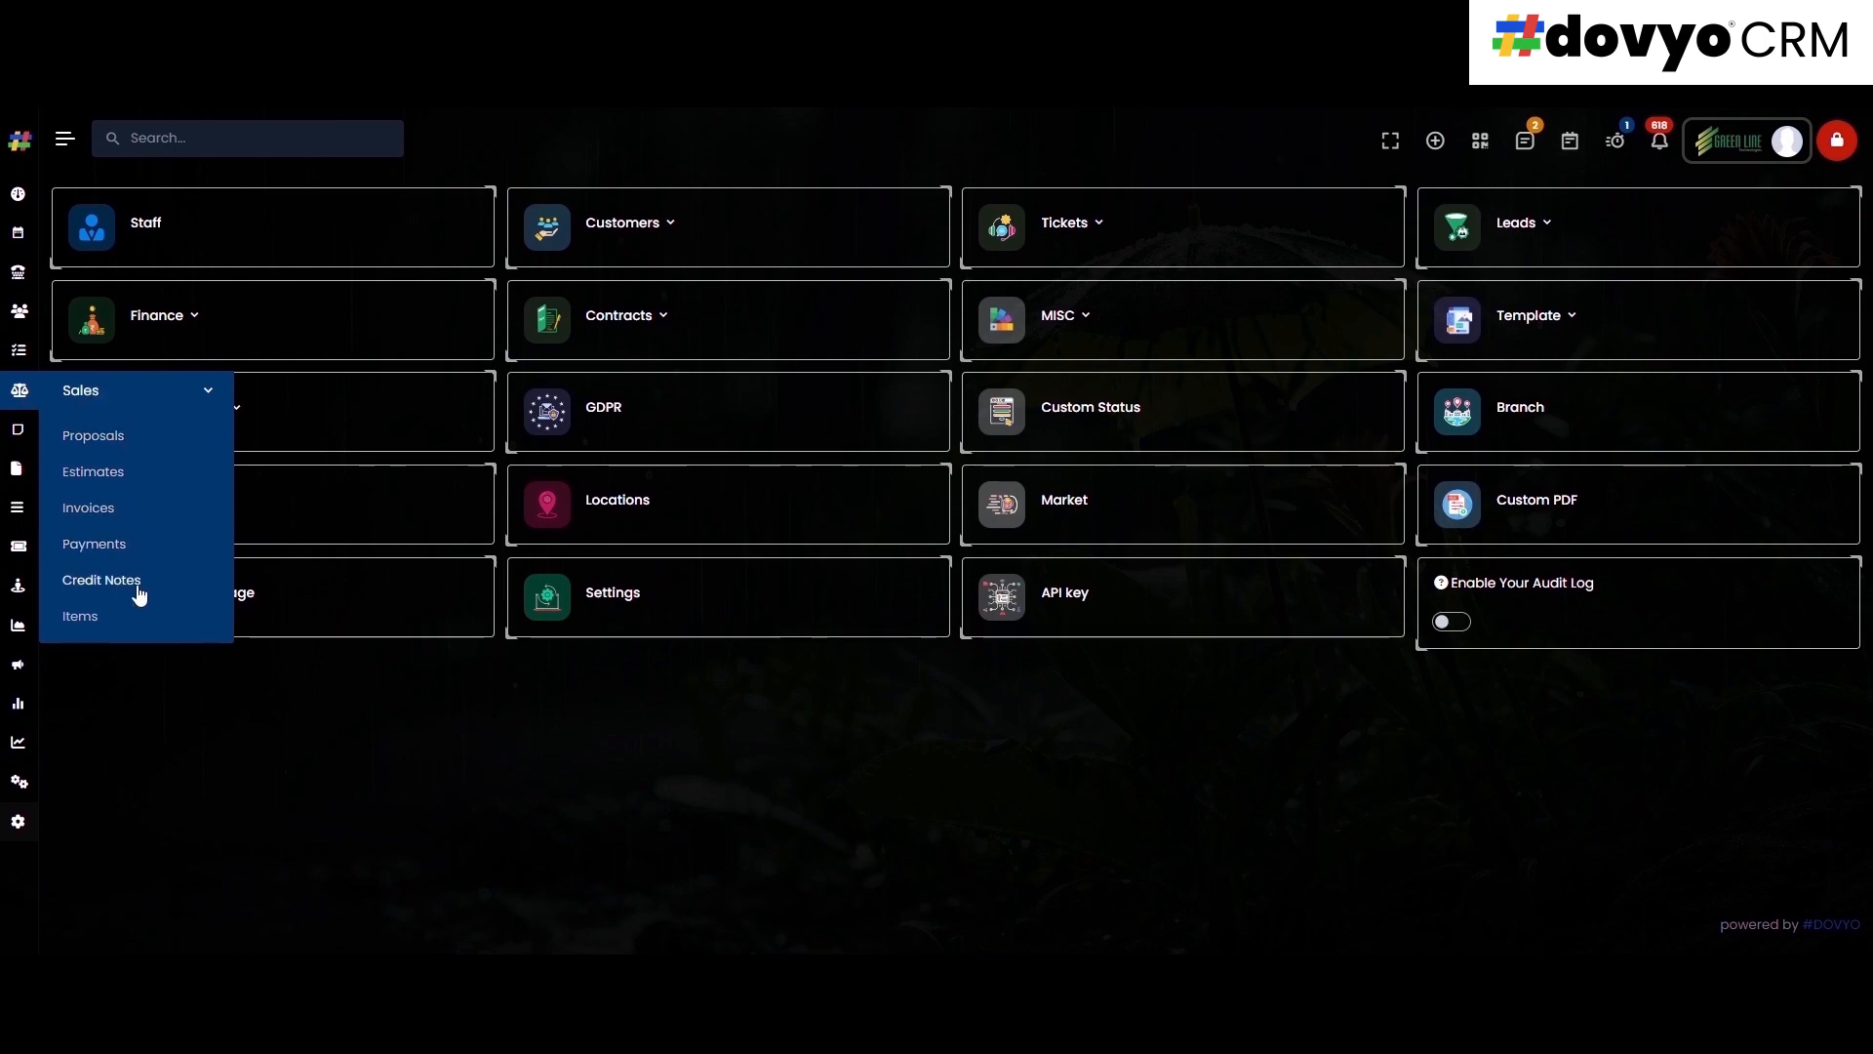
{"action": "left_click", "coordinate": [96, 619]}
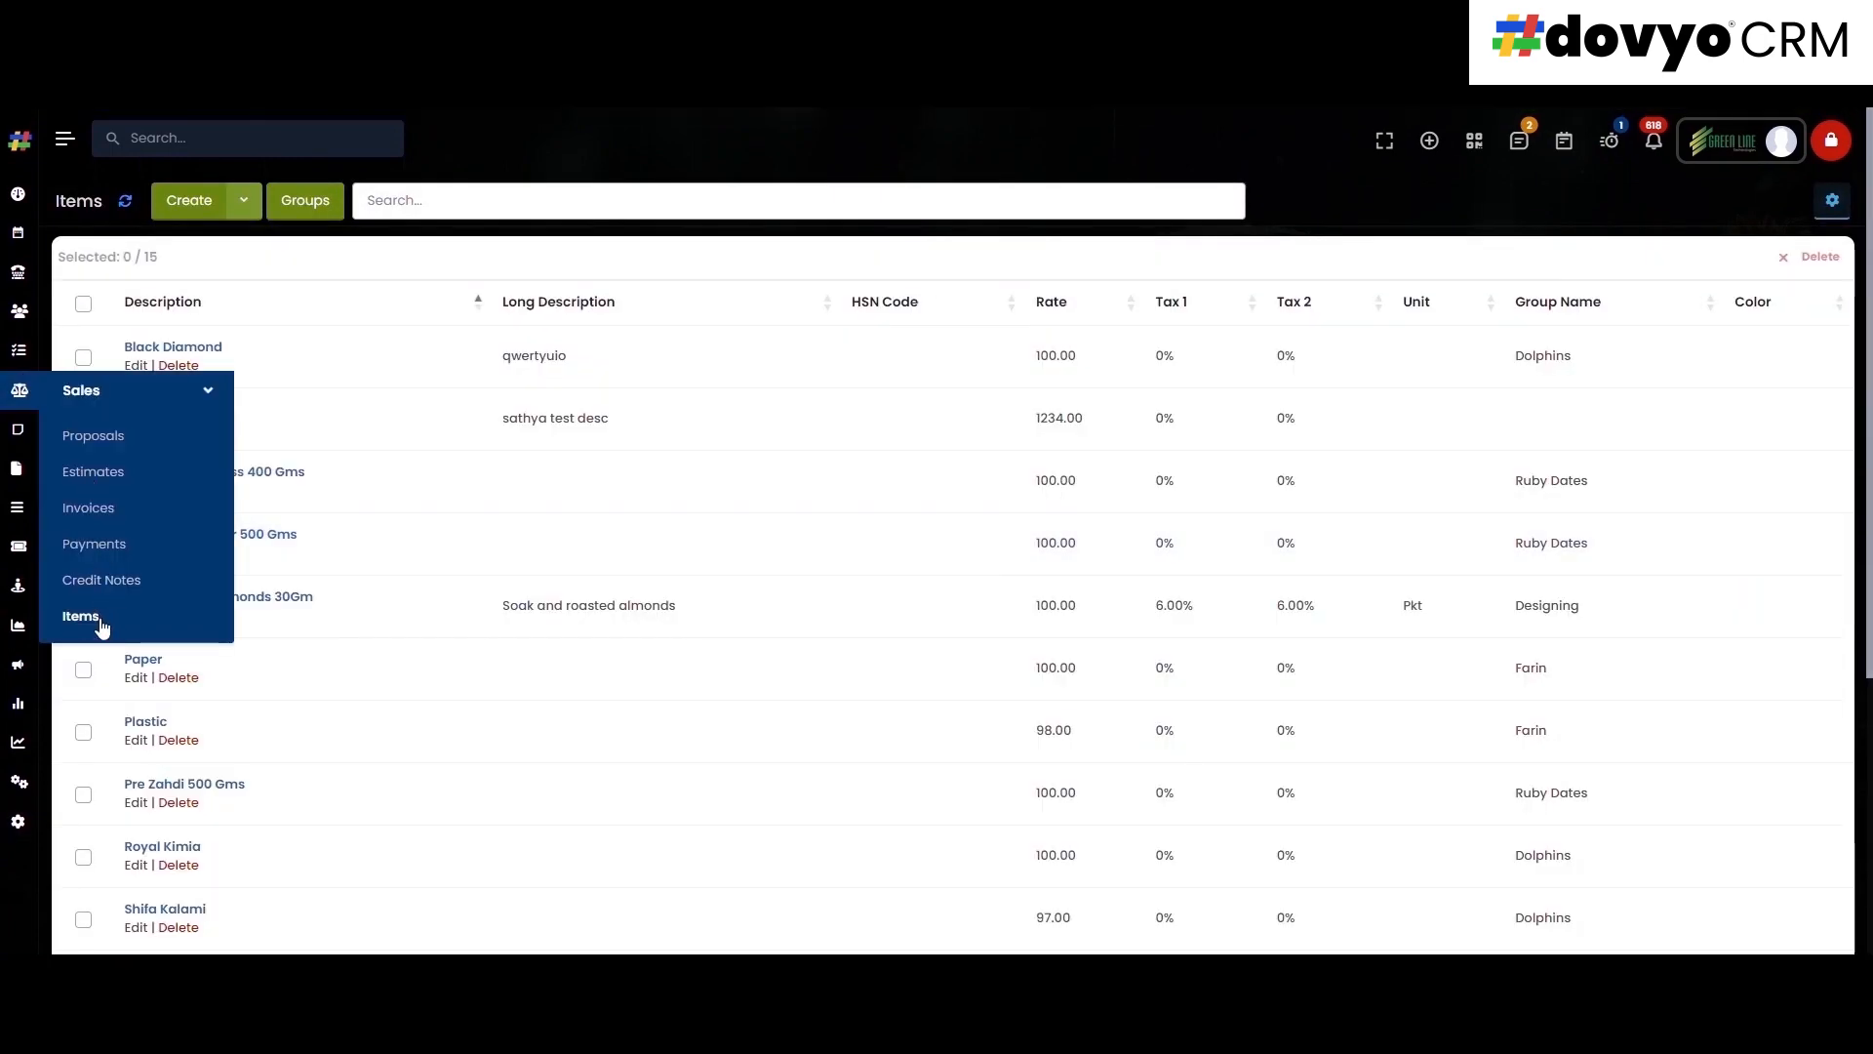
{"action": "left_click", "coordinate": [249, 205]}
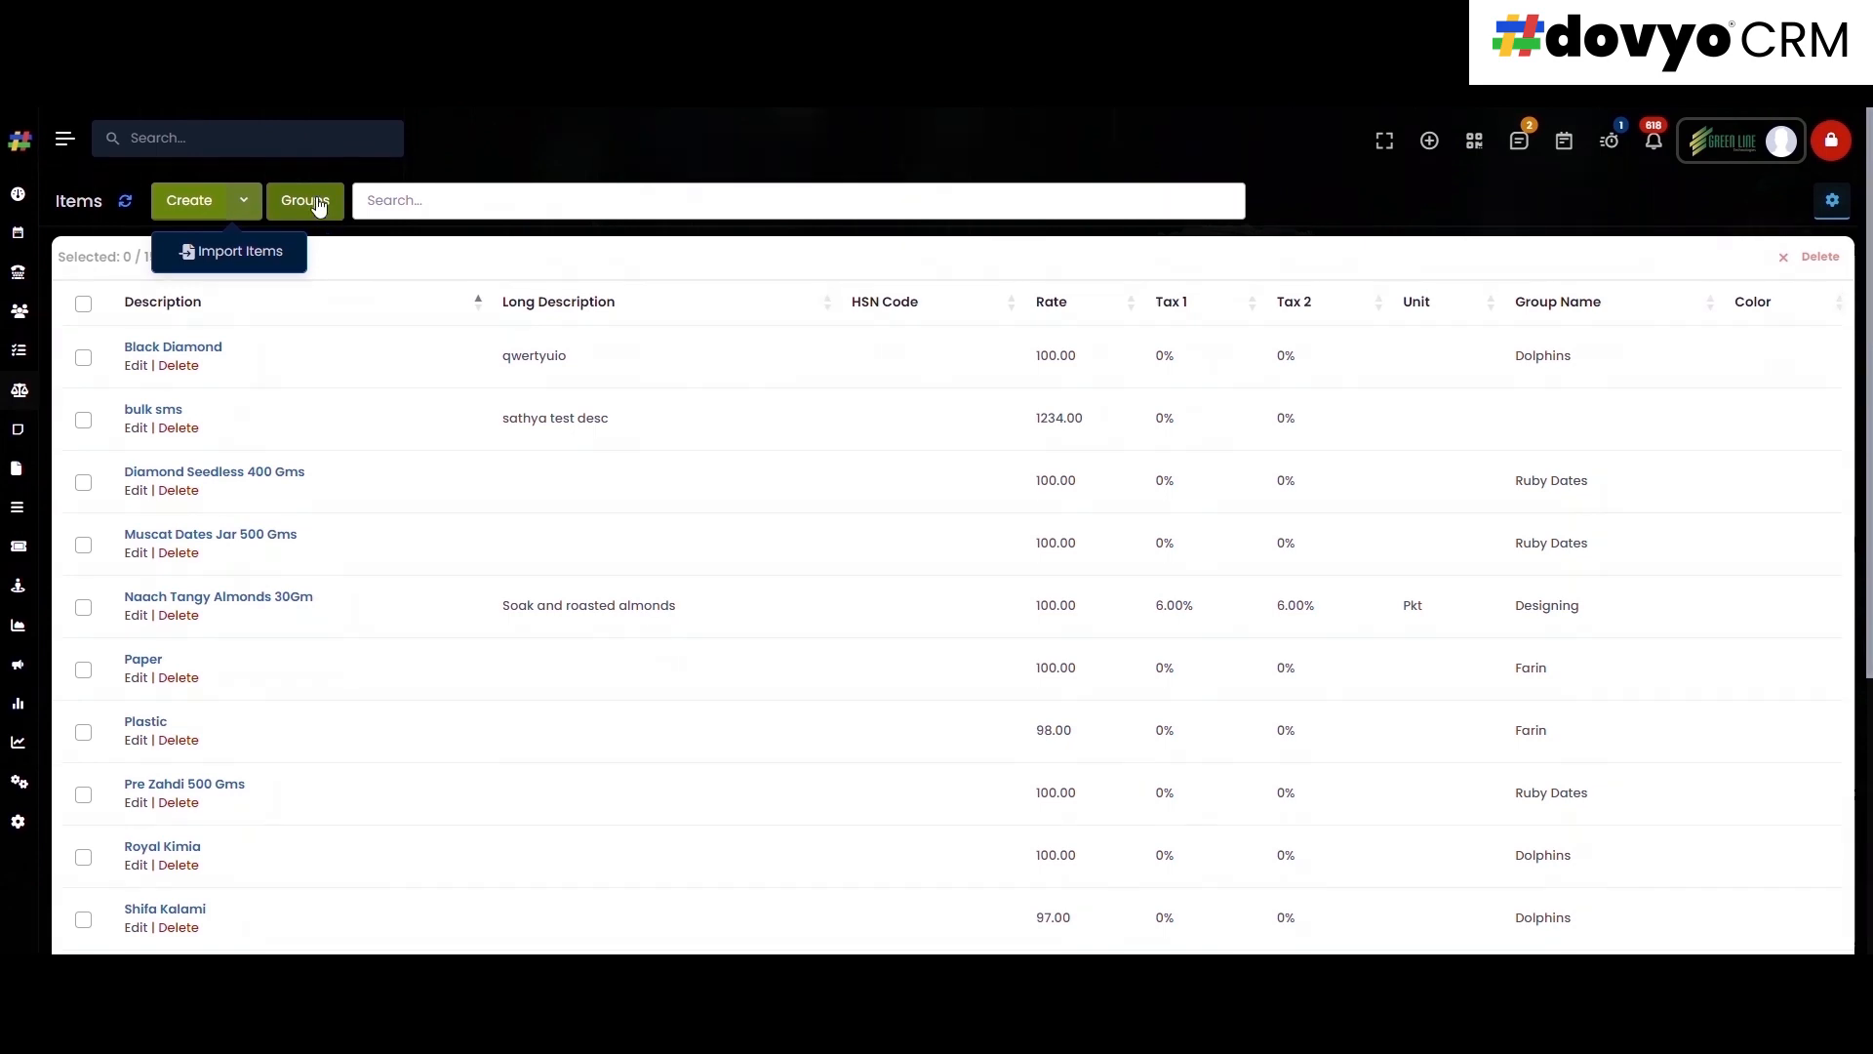
- Open the item Groups dialog, look over the existing groups and place the cursor in the group name field
{"action": "left_click", "coordinate": [292, 199]}
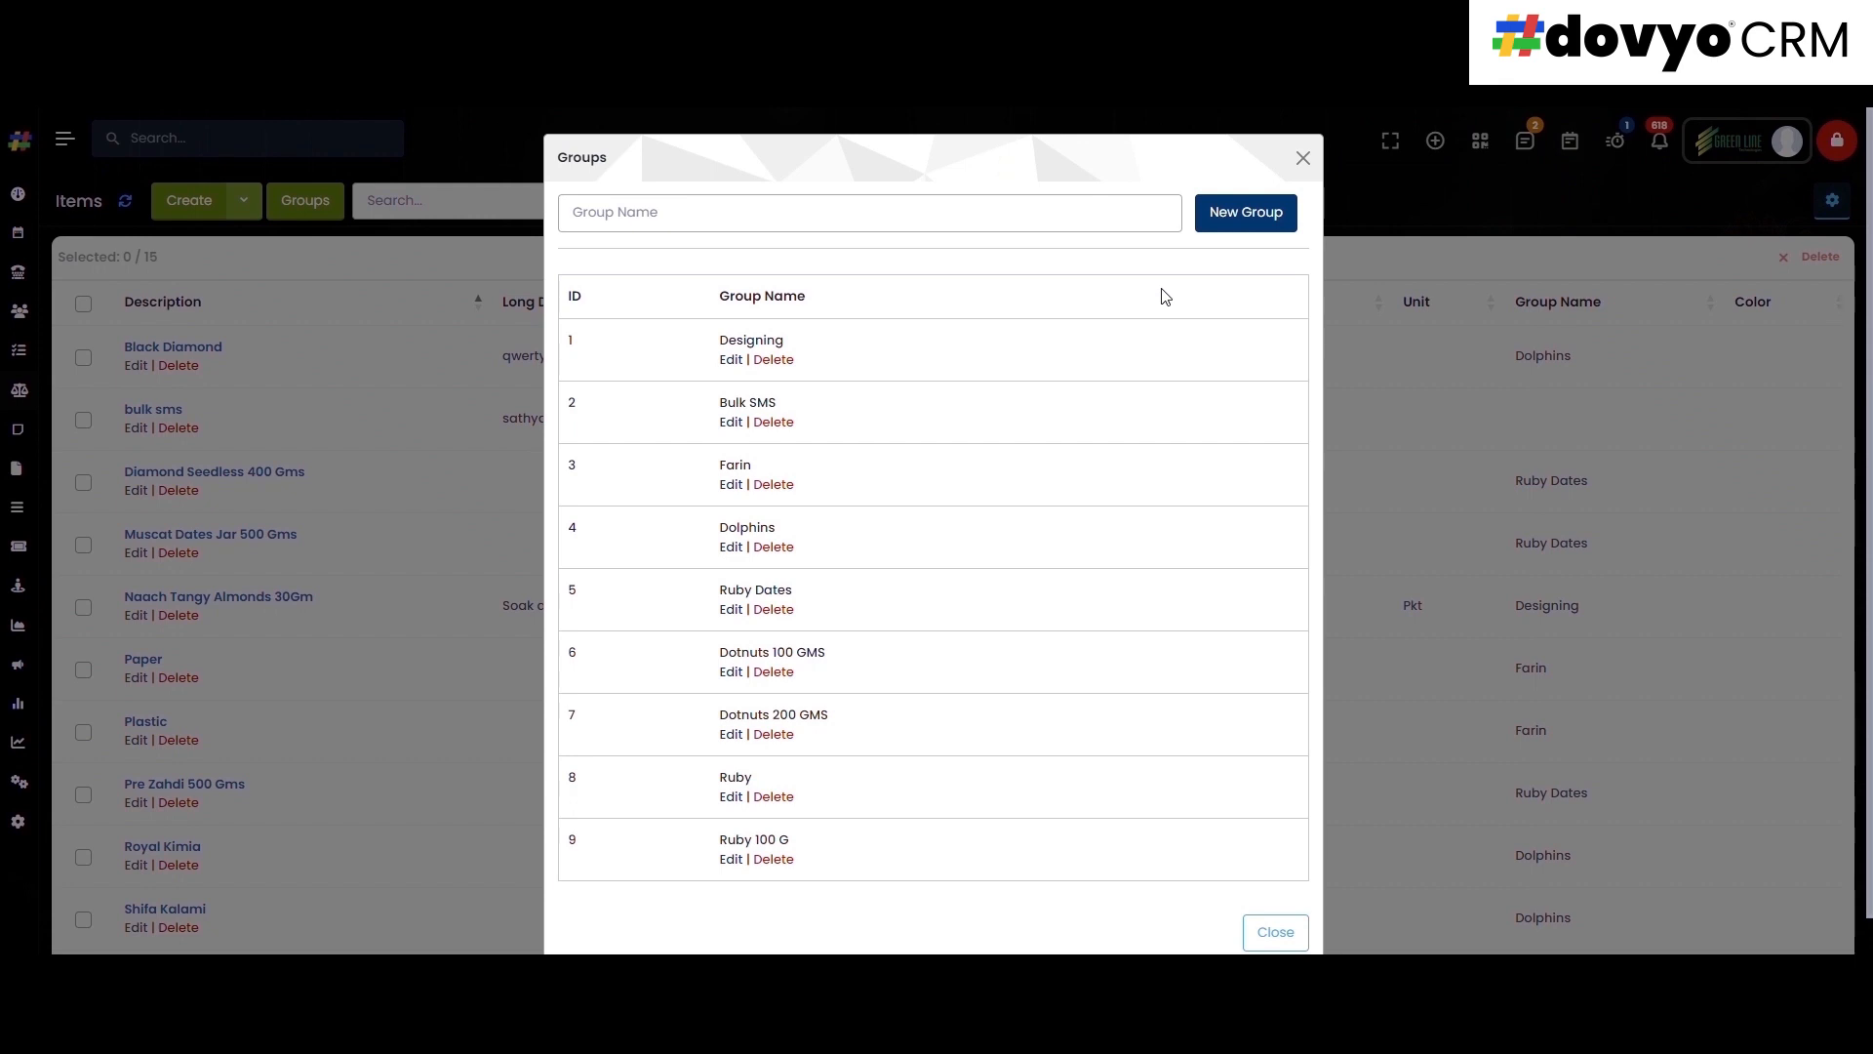
{"action": "left_click_drag", "start_coordinate": [711, 346], "coordinate": [782, 531]}
{"action": "left_click", "coordinate": [767, 216]}
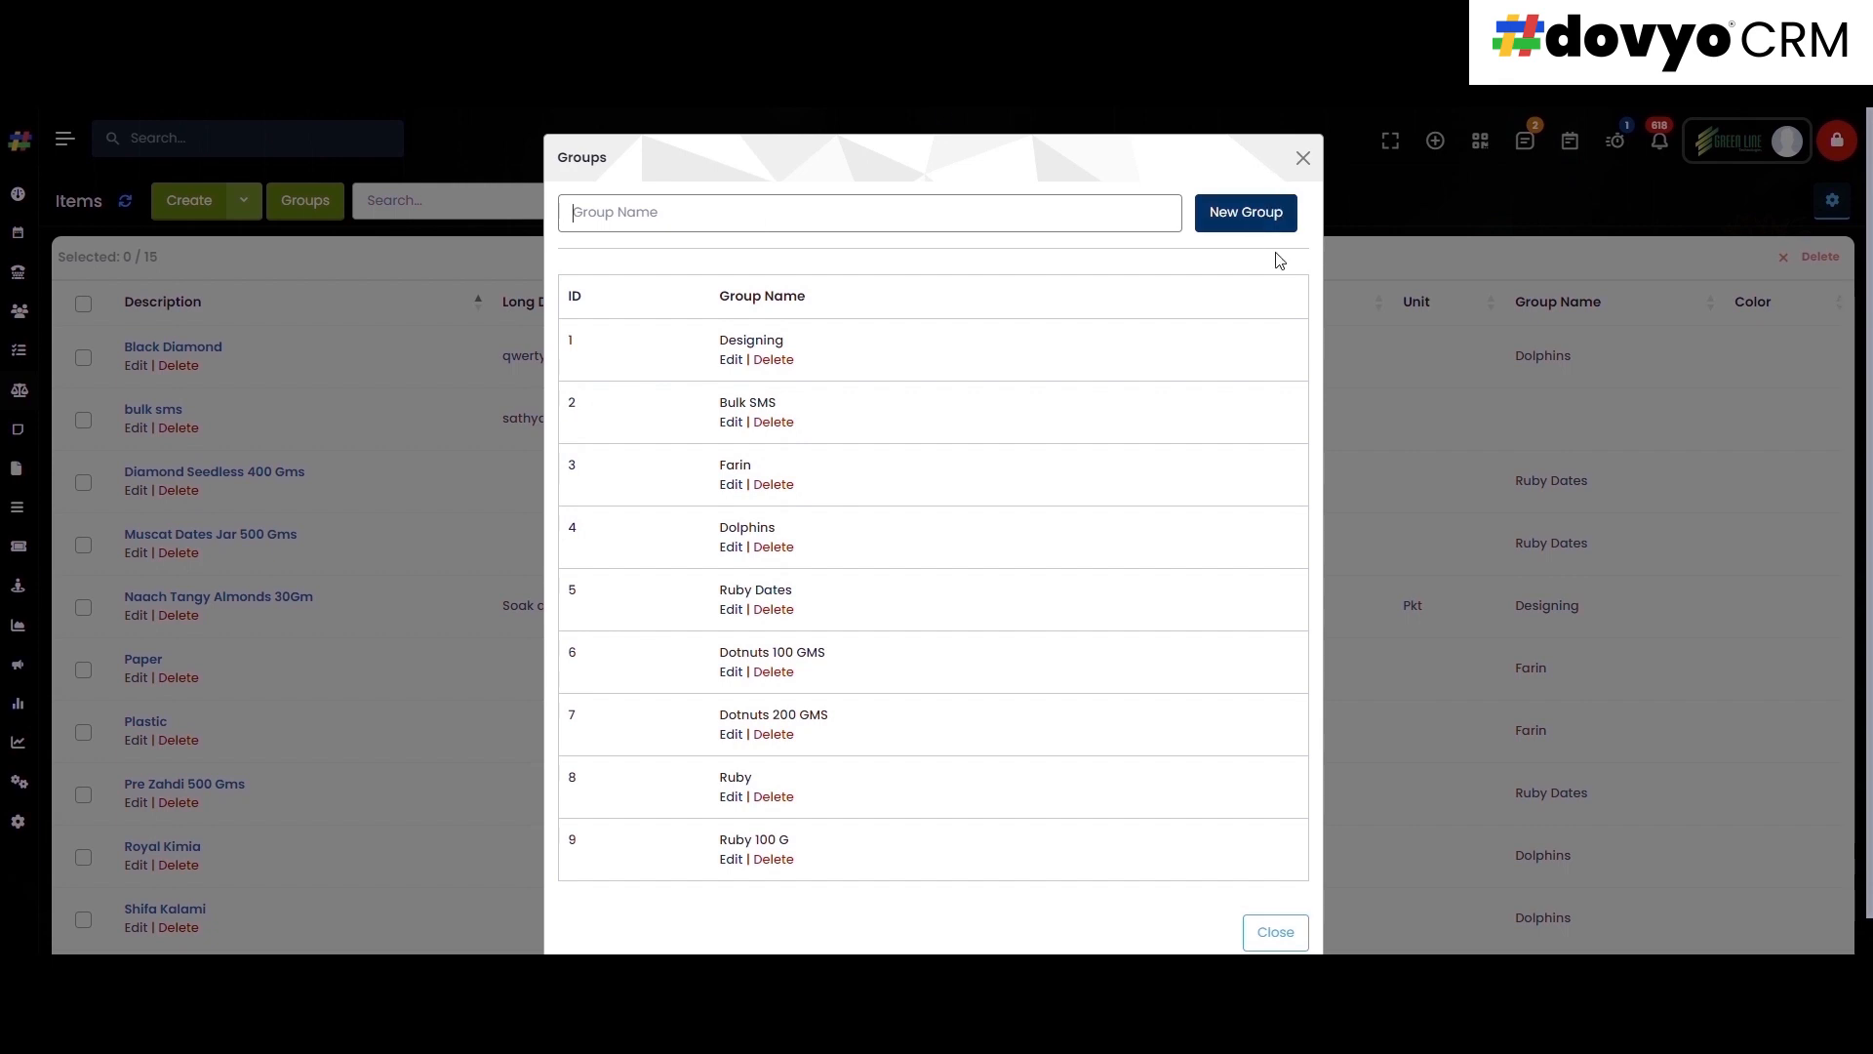
- Close the Groups dialog, open a new item form and examine its Description and Long Description fields
{"action": "left_click", "coordinate": [1302, 158]}
{"action": "left_click", "coordinate": [188, 206]}
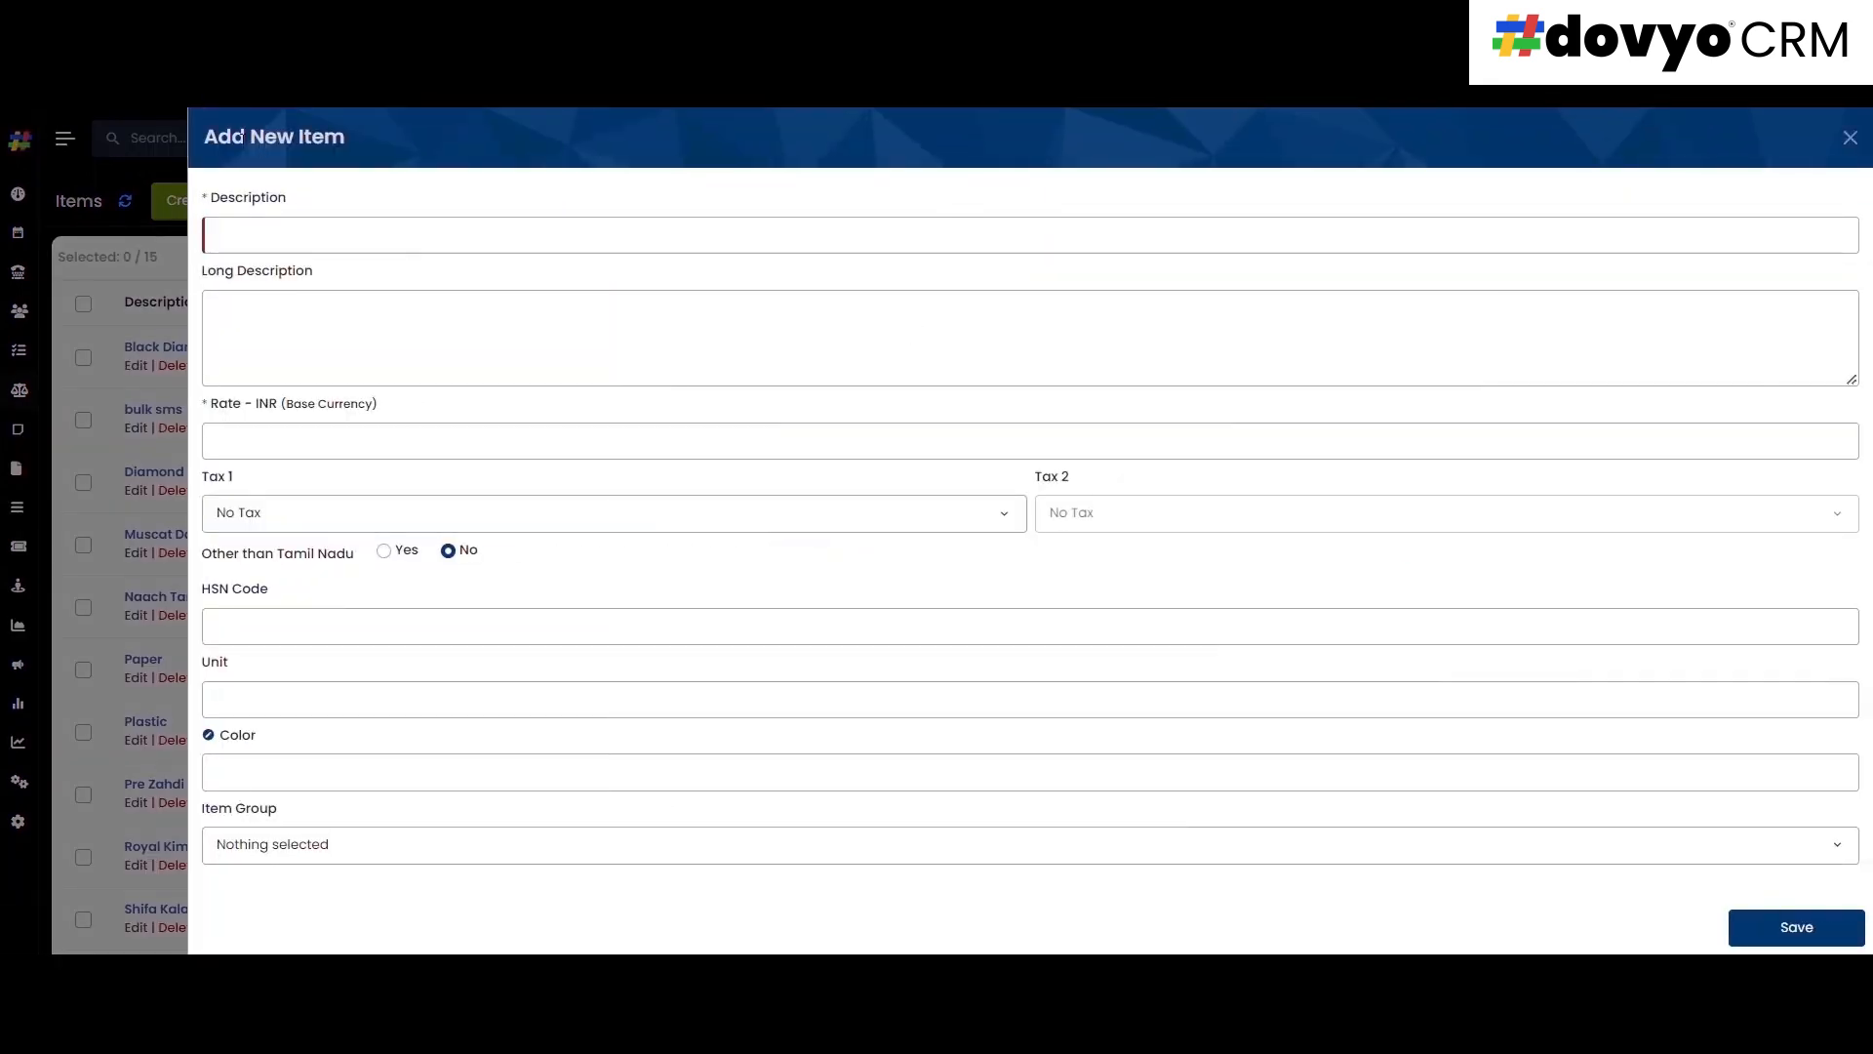
{"action": "left_click_drag", "start_coordinate": [345, 148], "coordinate": [232, 146]}
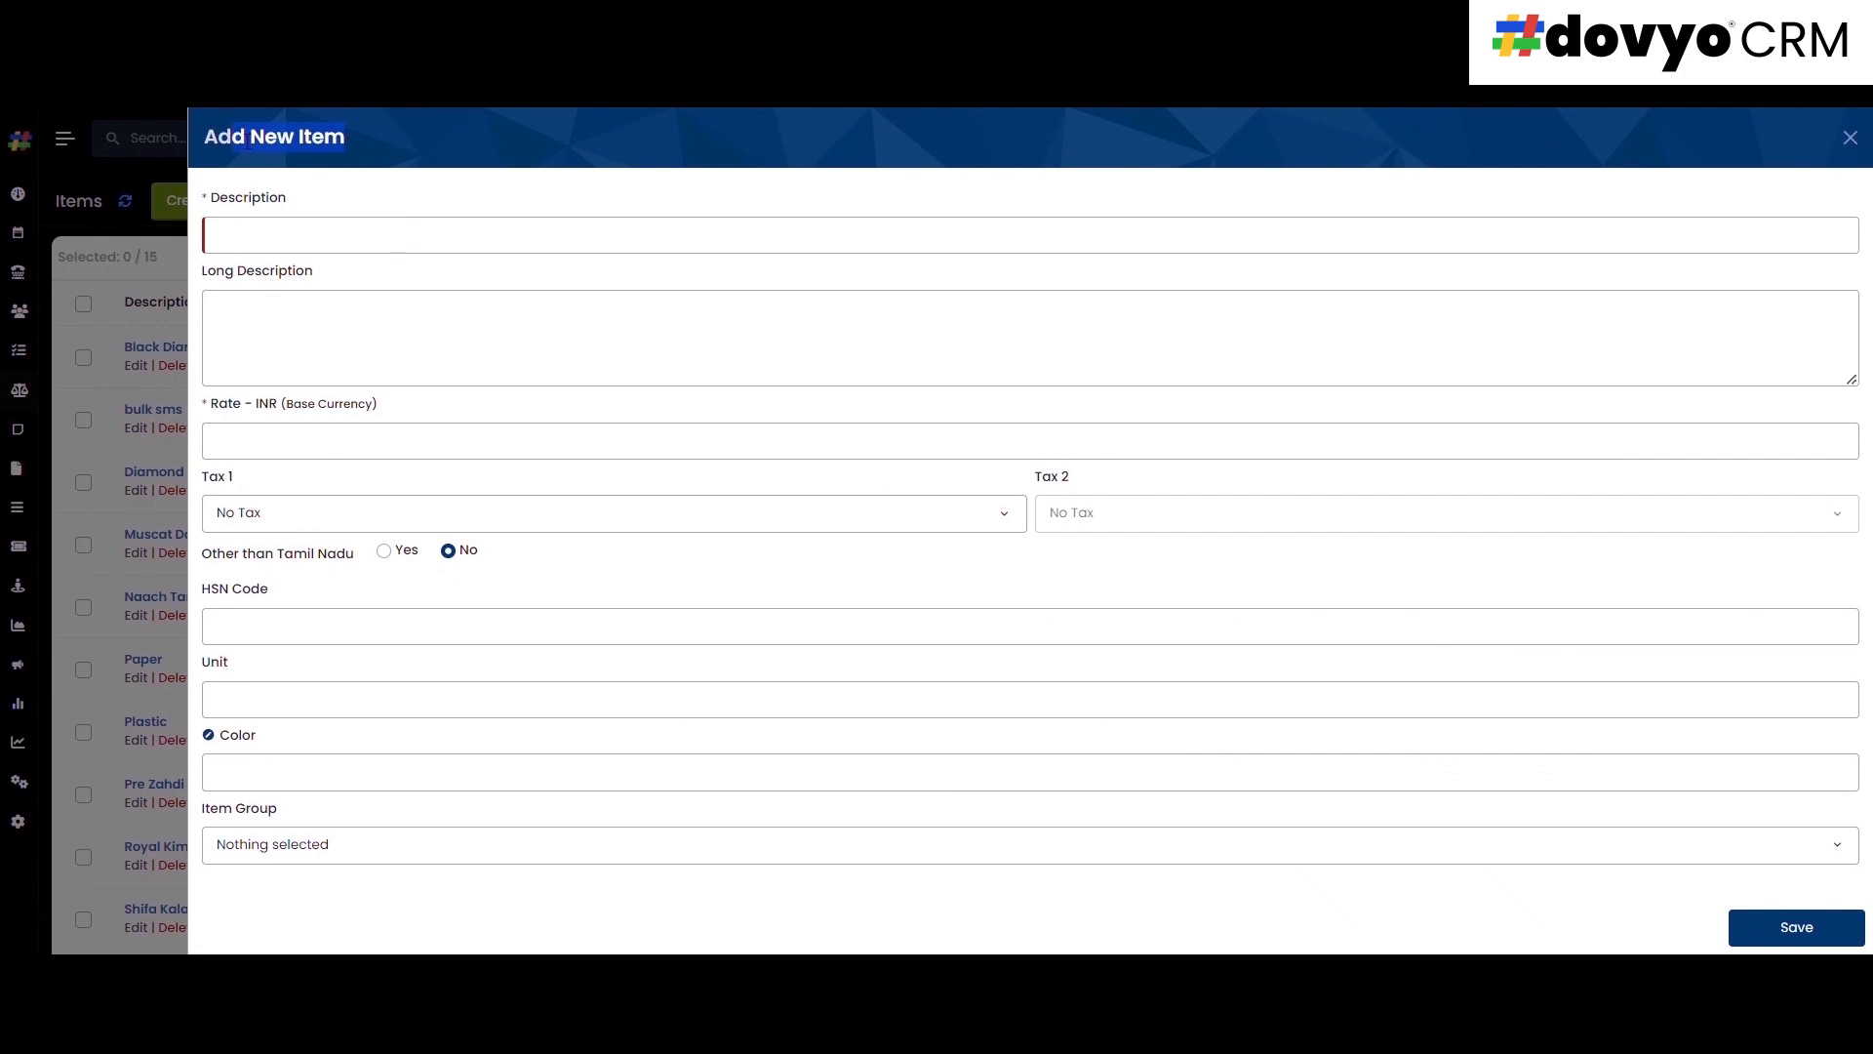
{"action": "left_click", "coordinate": [296, 248]}
{"action": "left_click", "coordinate": [695, 322]}
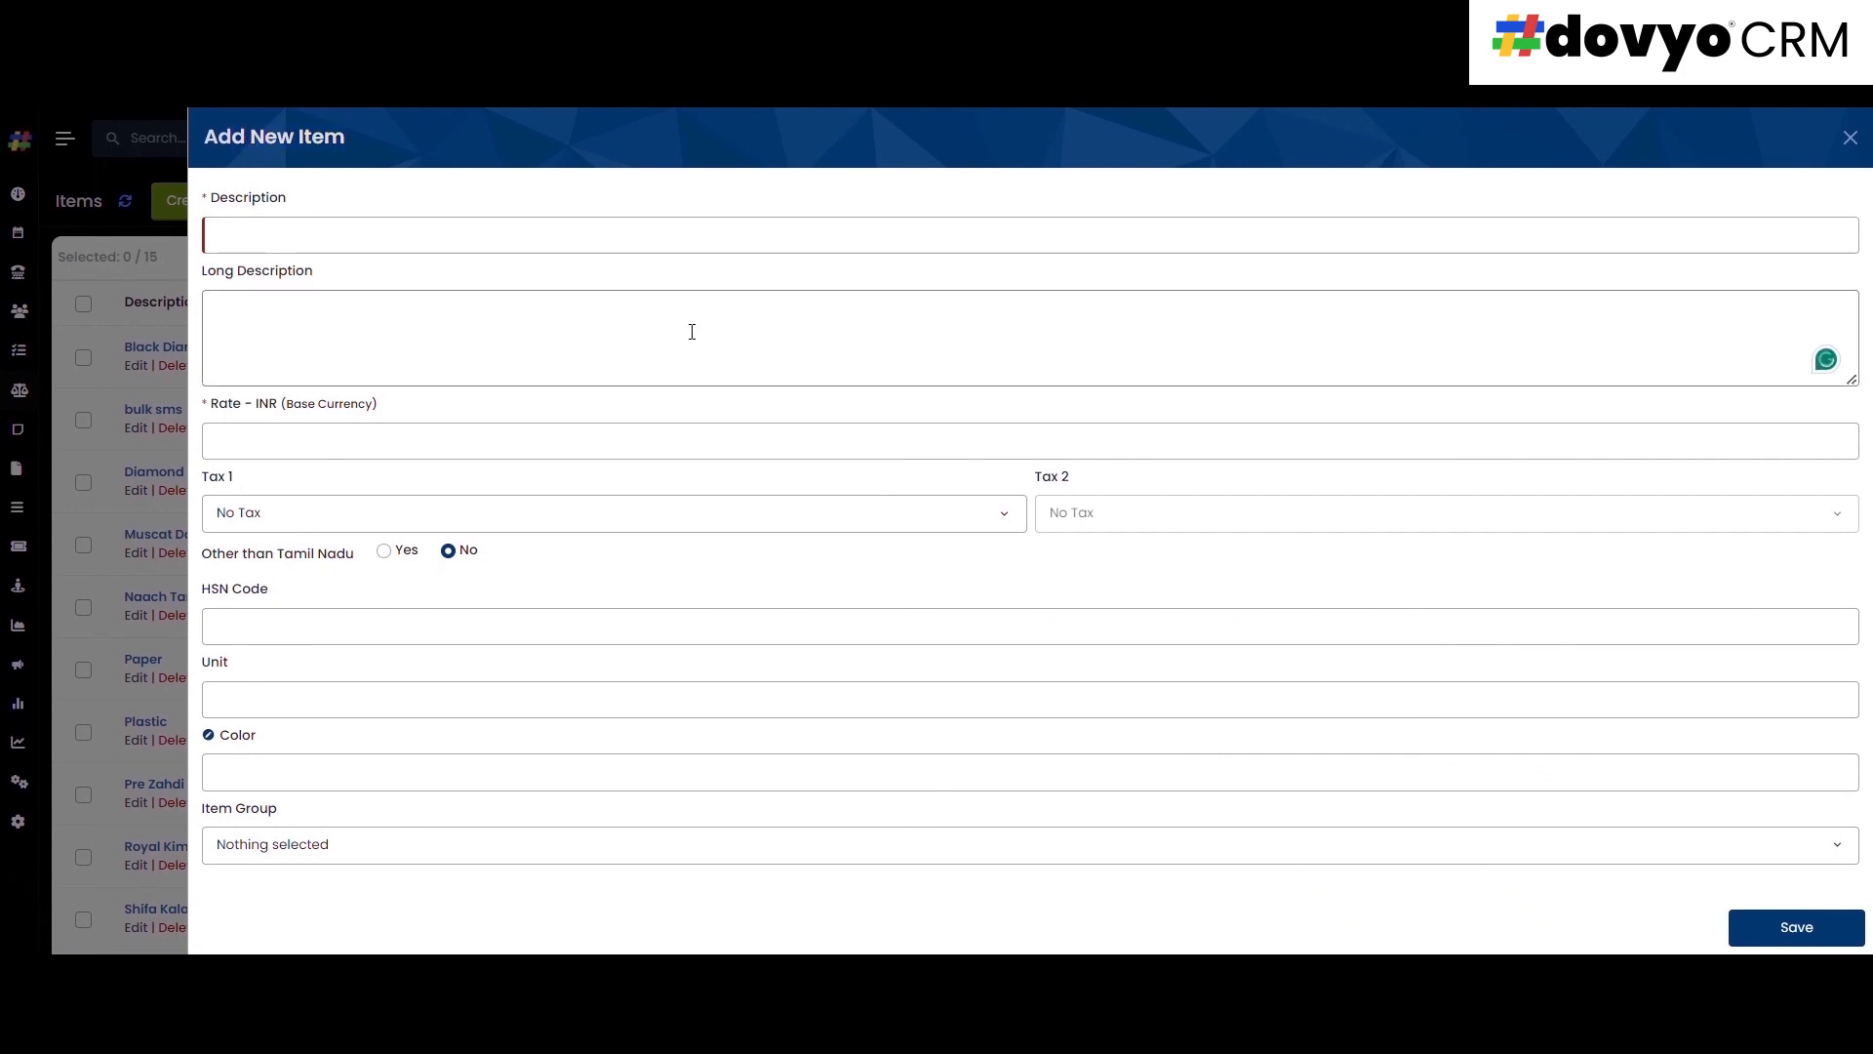
- Examine the Rate field, then switch "Other than Tamil Nadu" to Yes to inspect the interstate taxes and set it back to No
{"action": "left_click_drag", "start_coordinate": [394, 401], "coordinate": [240, 394]}
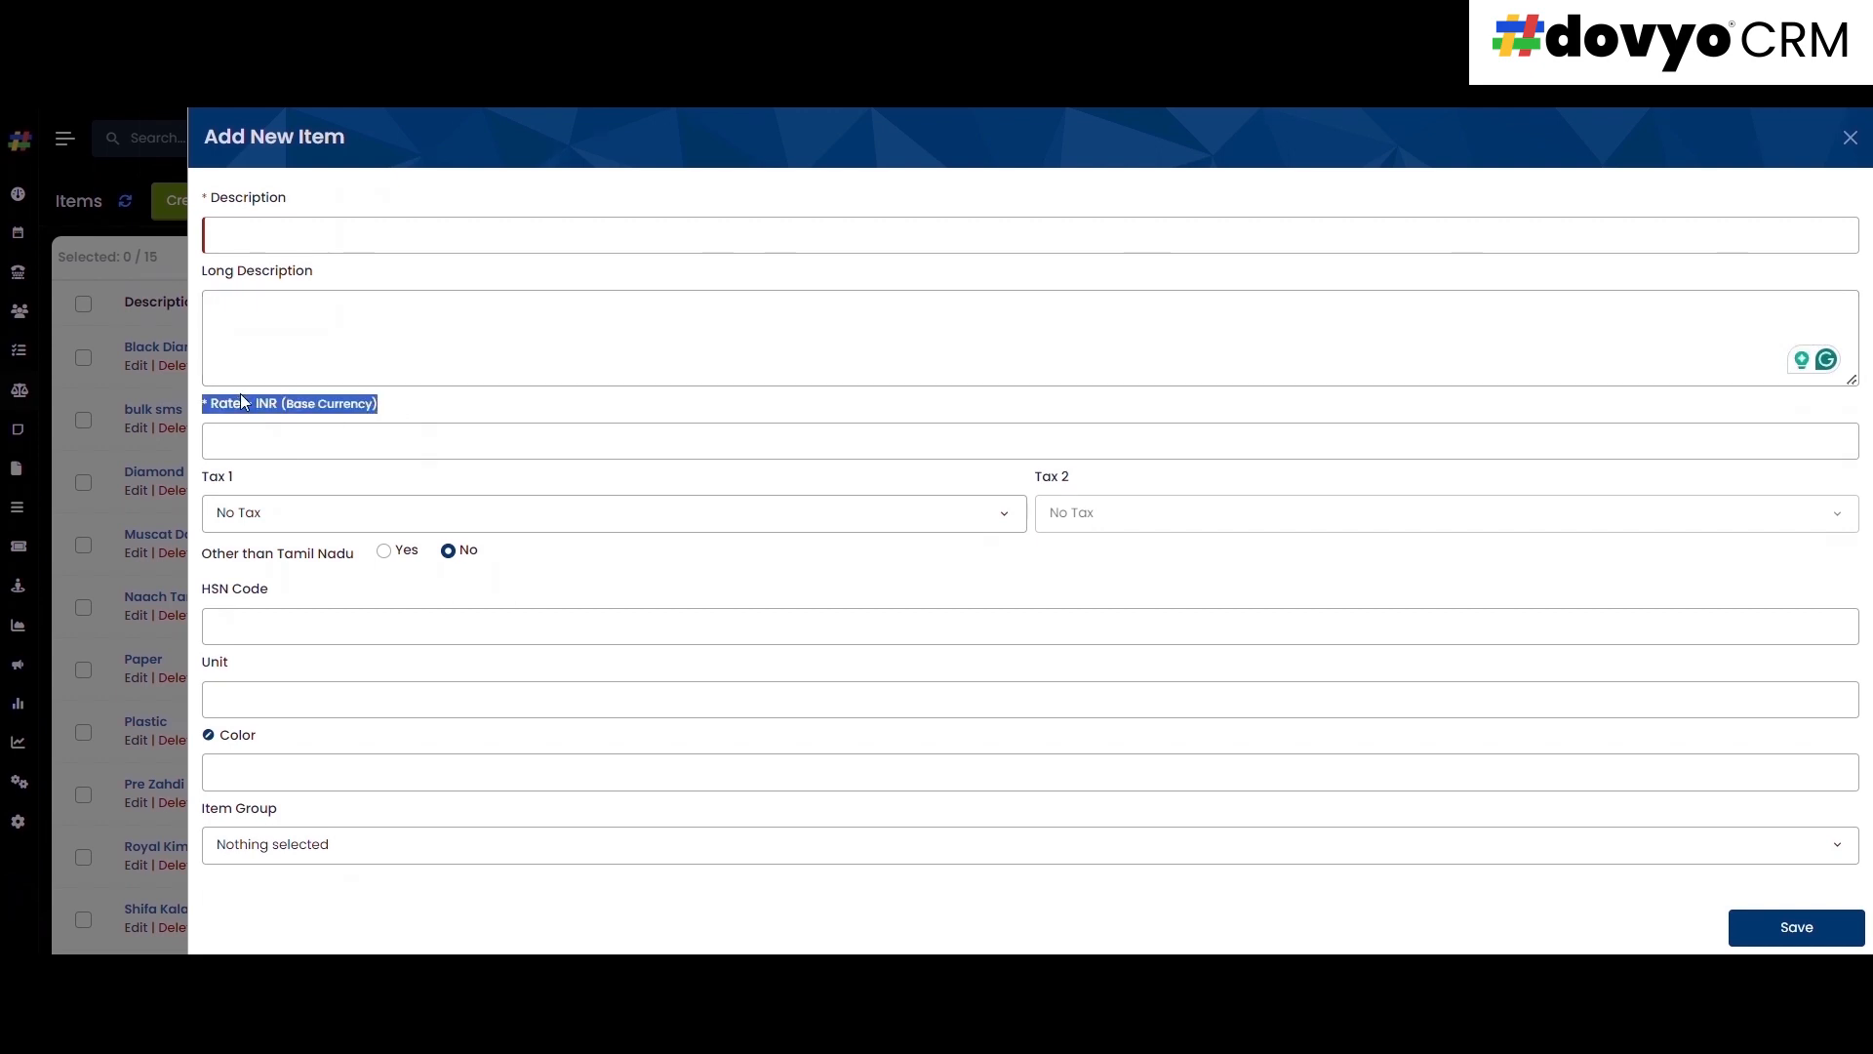
{"action": "left_click", "coordinate": [411, 423]}
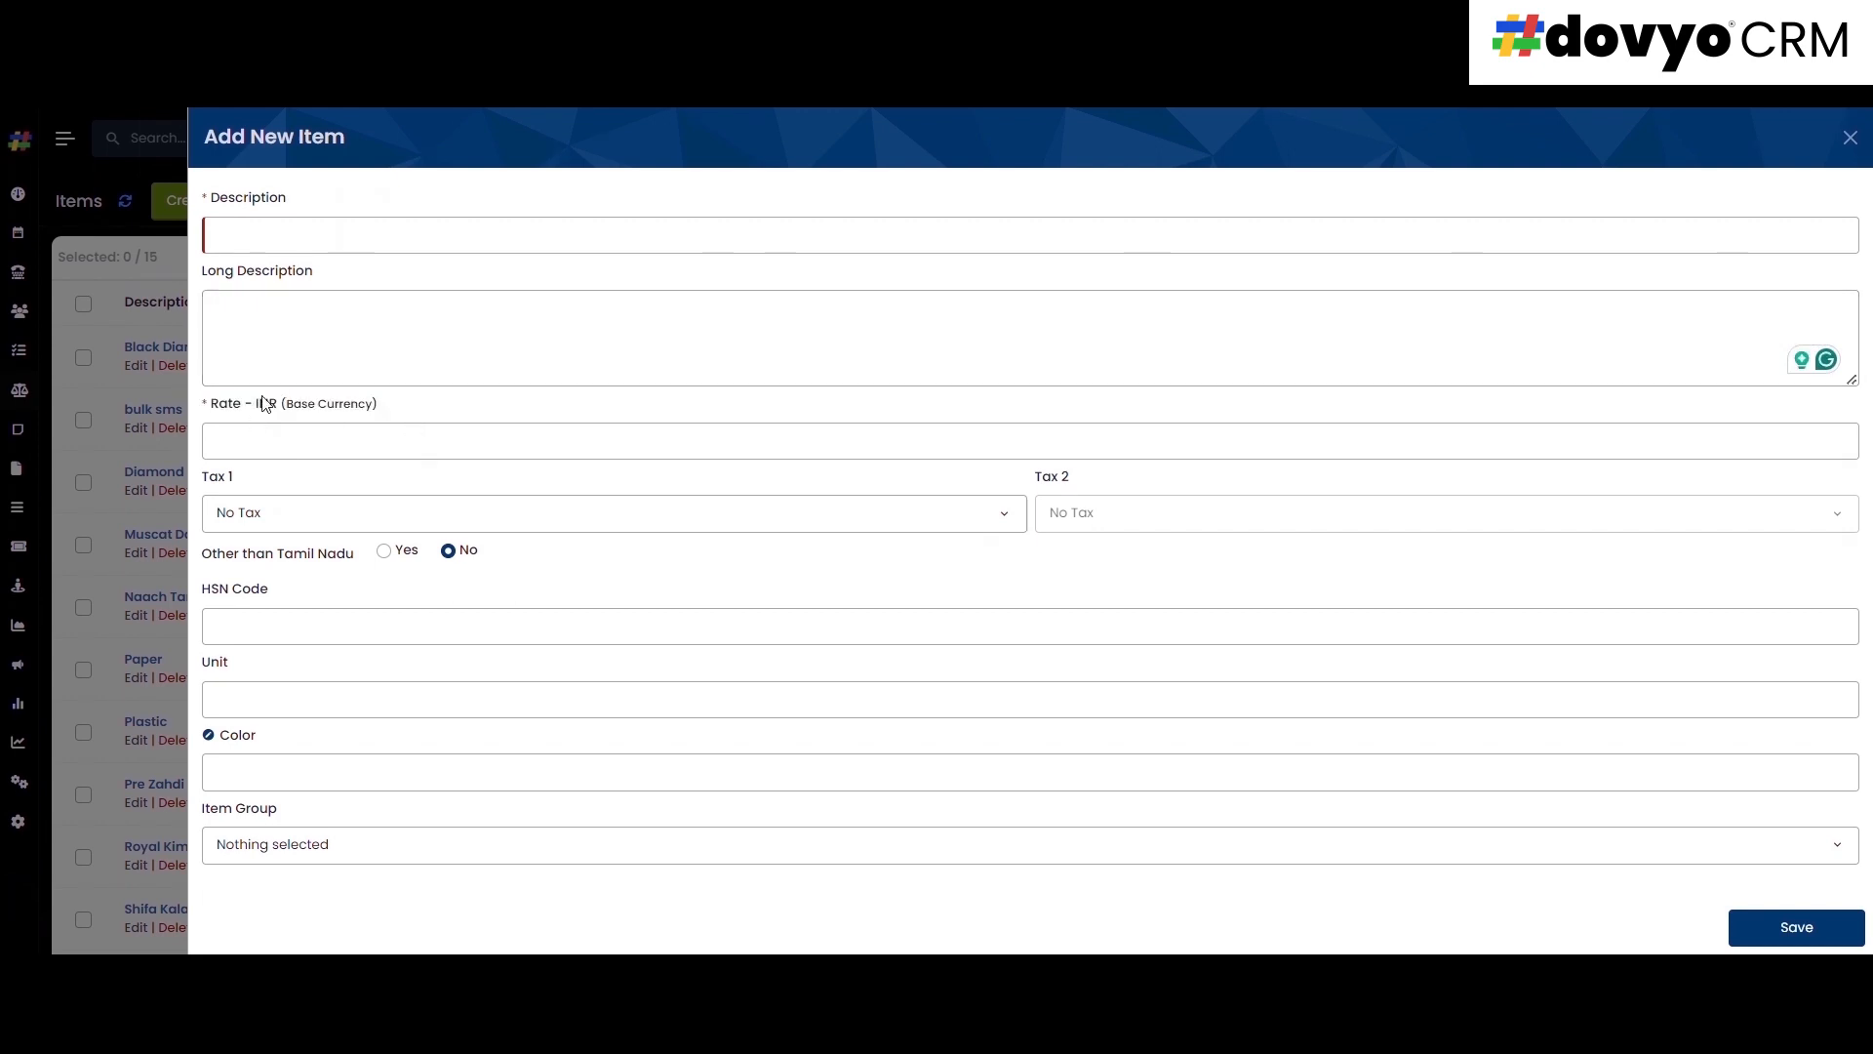
{"action": "left_click", "coordinate": [306, 410]}
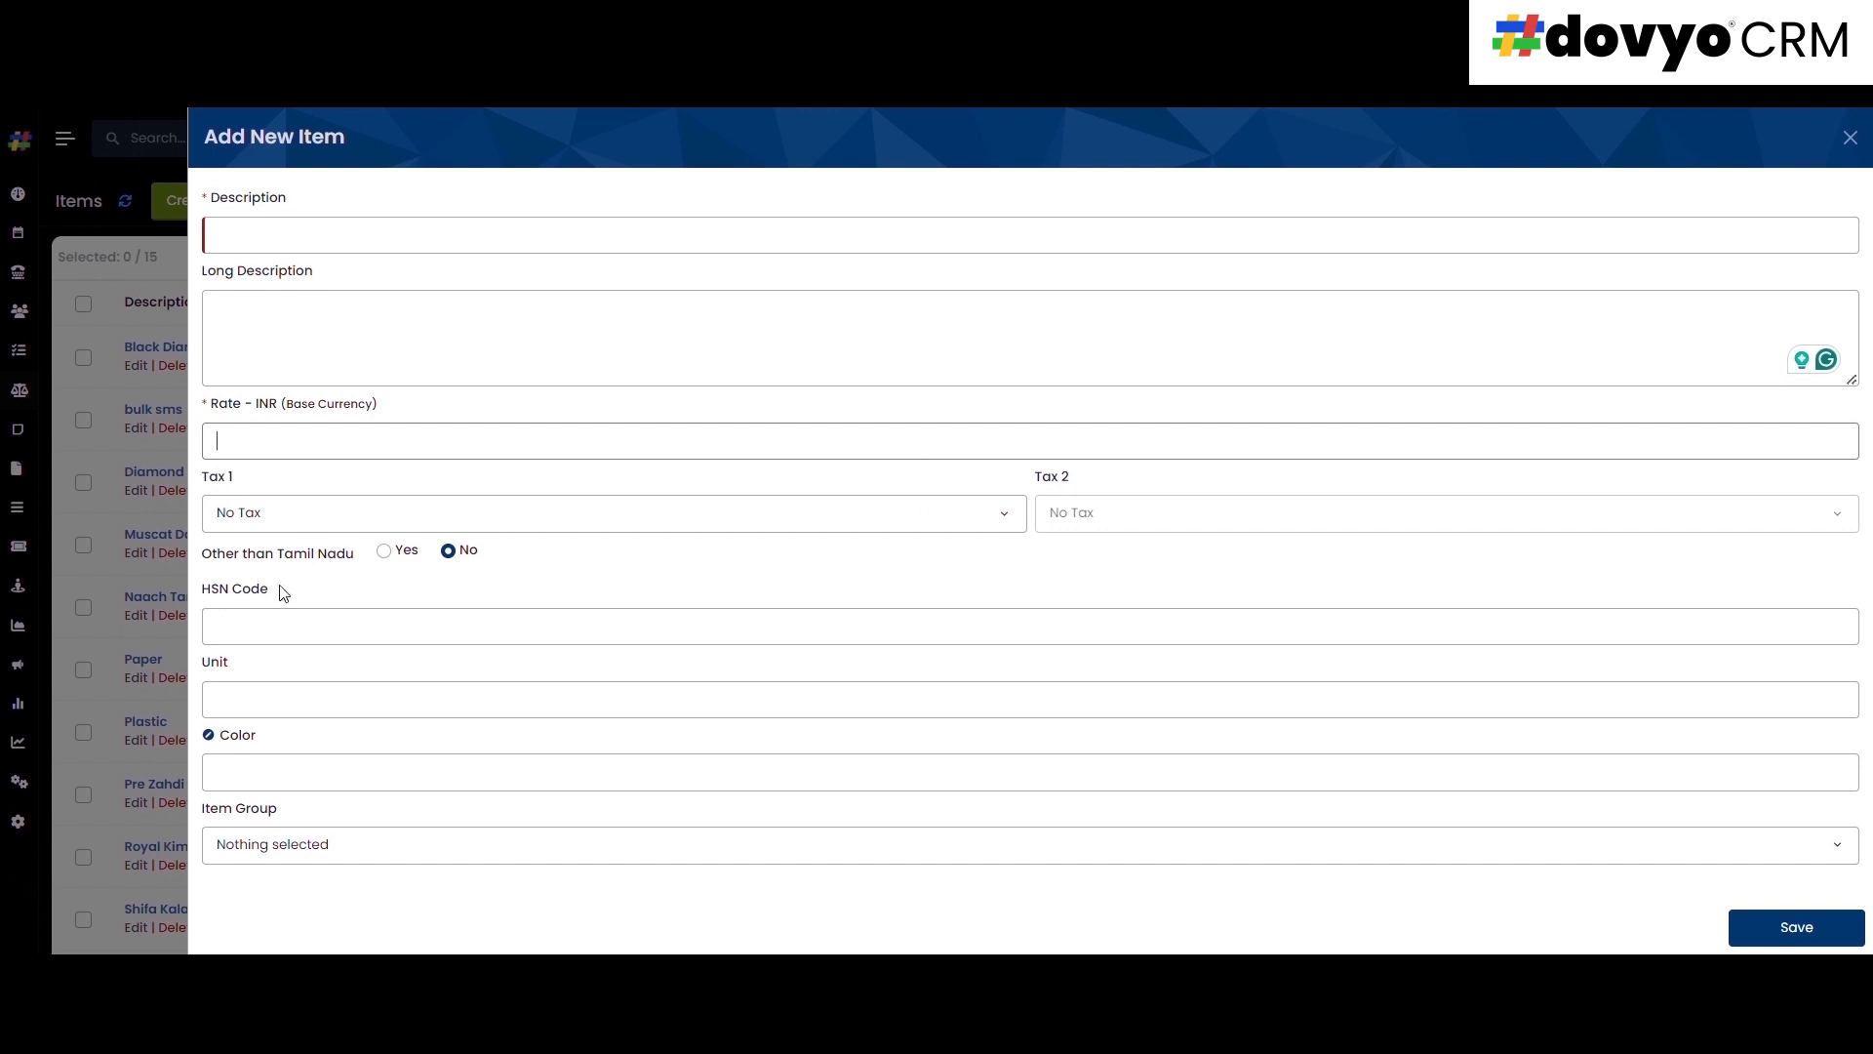
{"action": "left_click", "coordinate": [385, 552]}
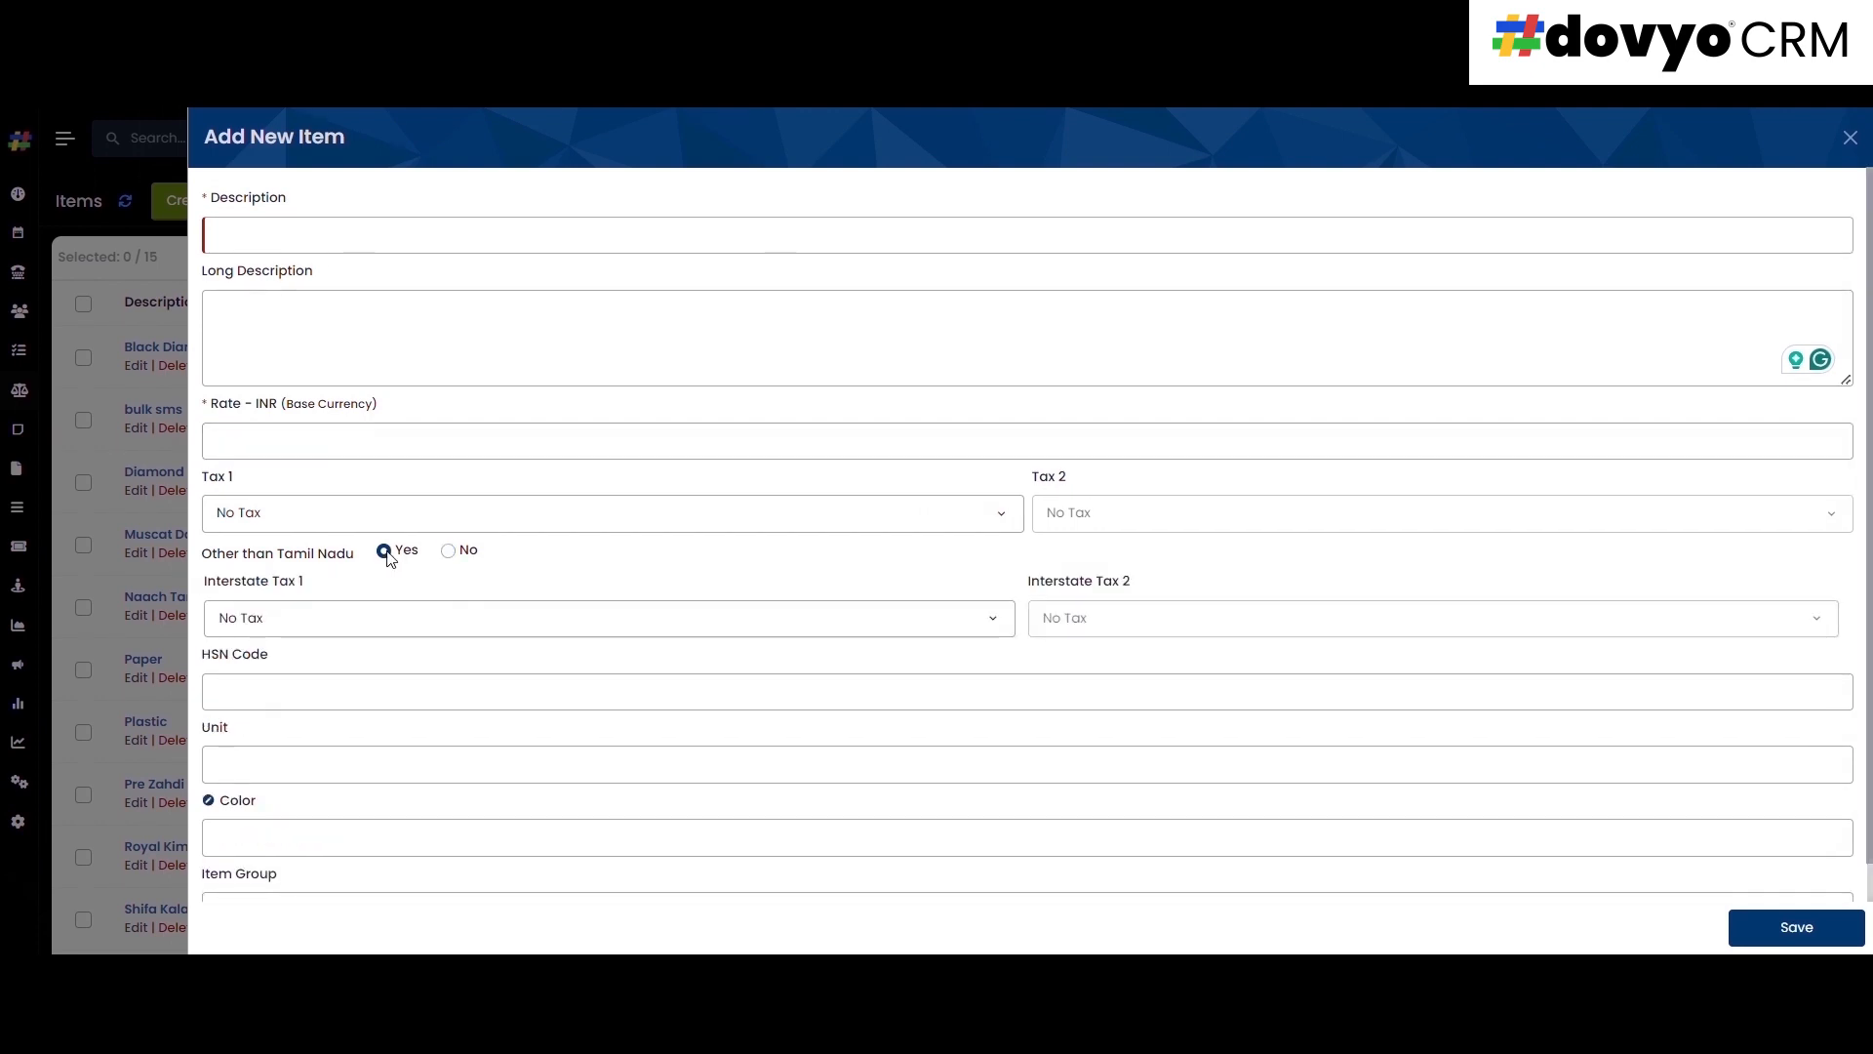
{"action": "left_click", "coordinate": [449, 552]}
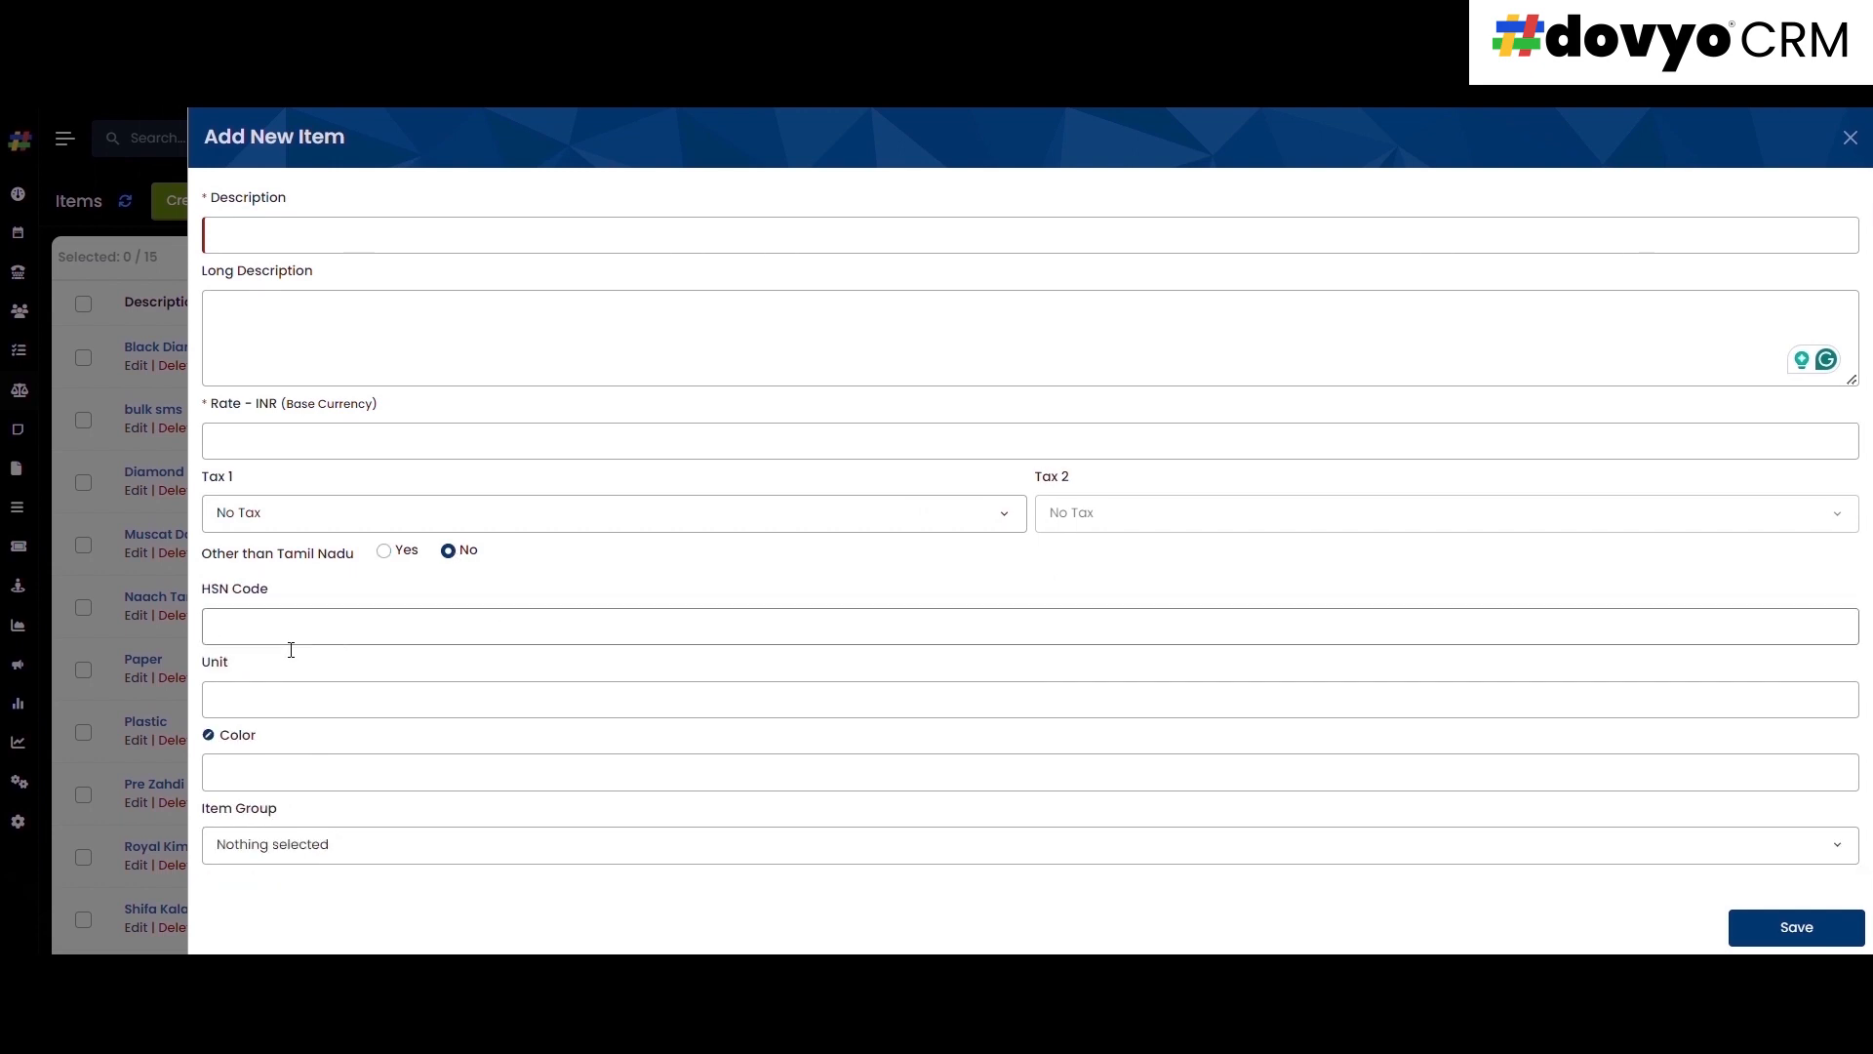
- Inspect the new item form's Unit, Color and Item Group fields and close the form without saving
{"action": "left_click", "coordinate": [378, 713]}
{"action": "left_click", "coordinate": [276, 780]}
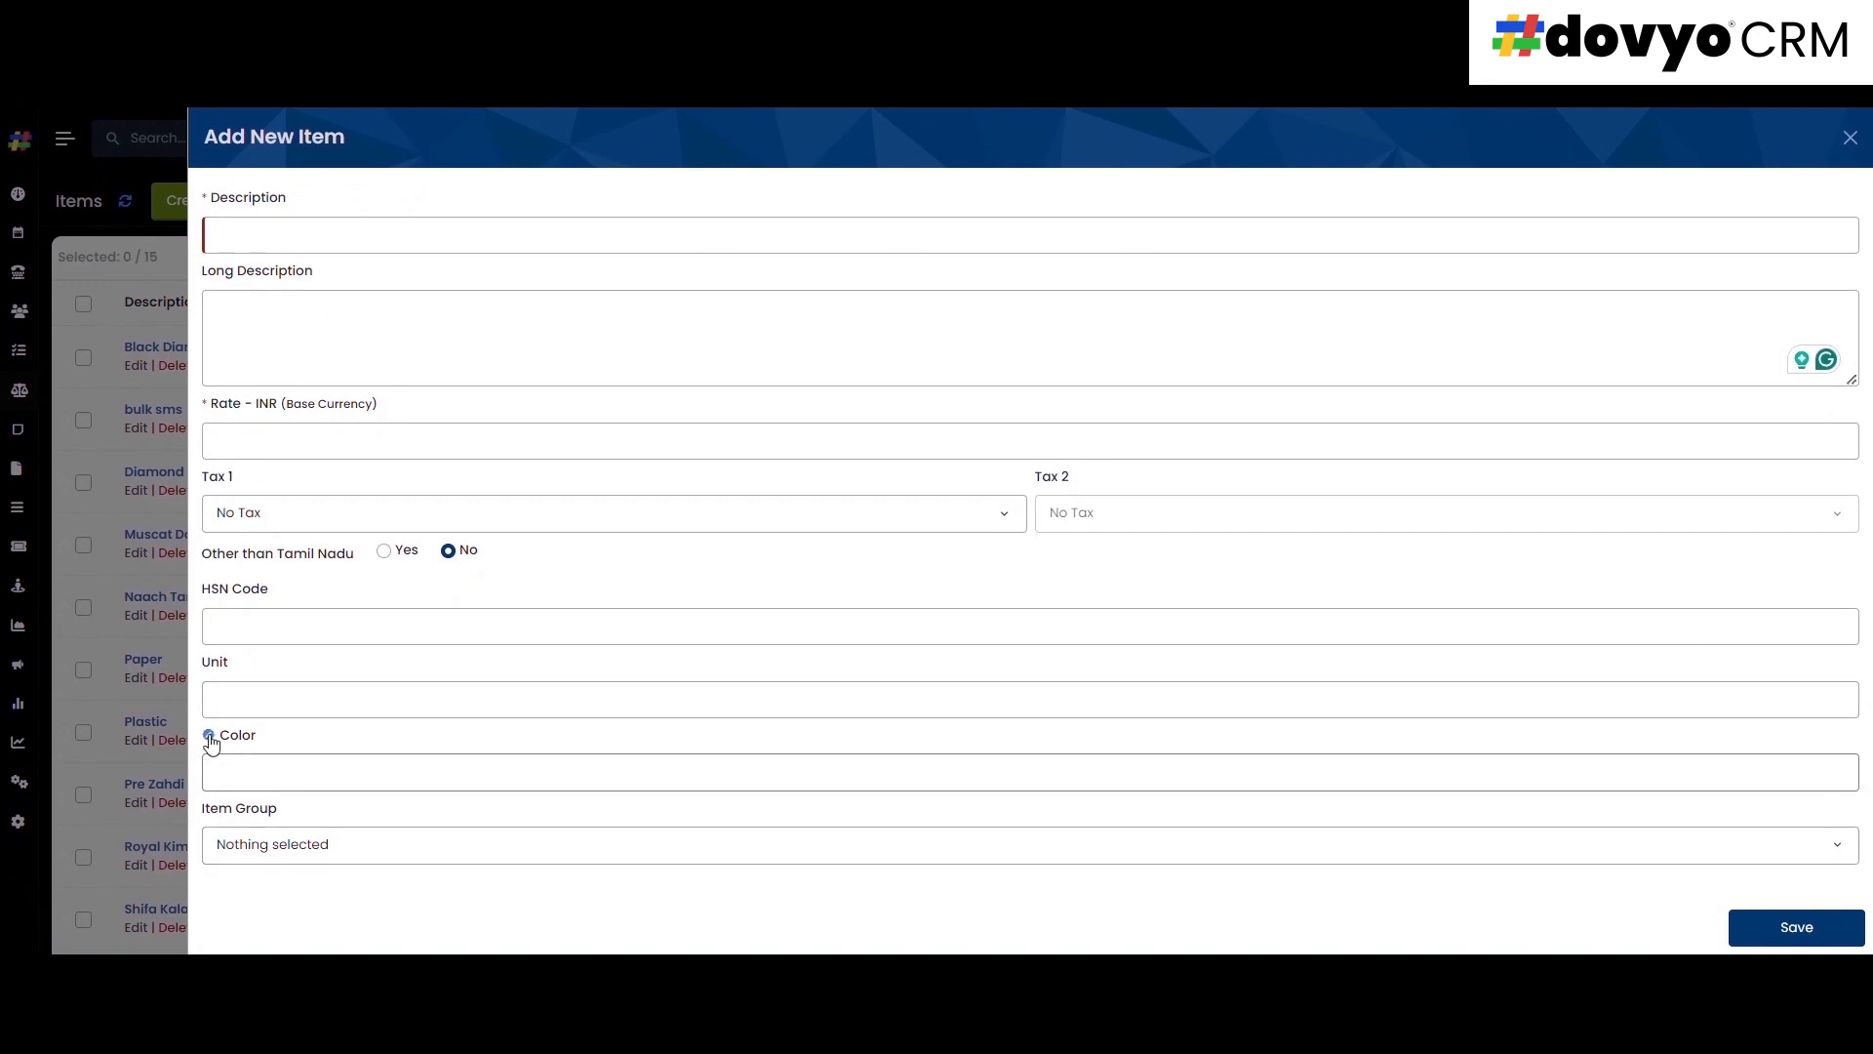
{"action": "left_click_drag", "start_coordinate": [260, 748], "coordinate": [420, 732]}
{"action": "left_click", "coordinate": [430, 732]}
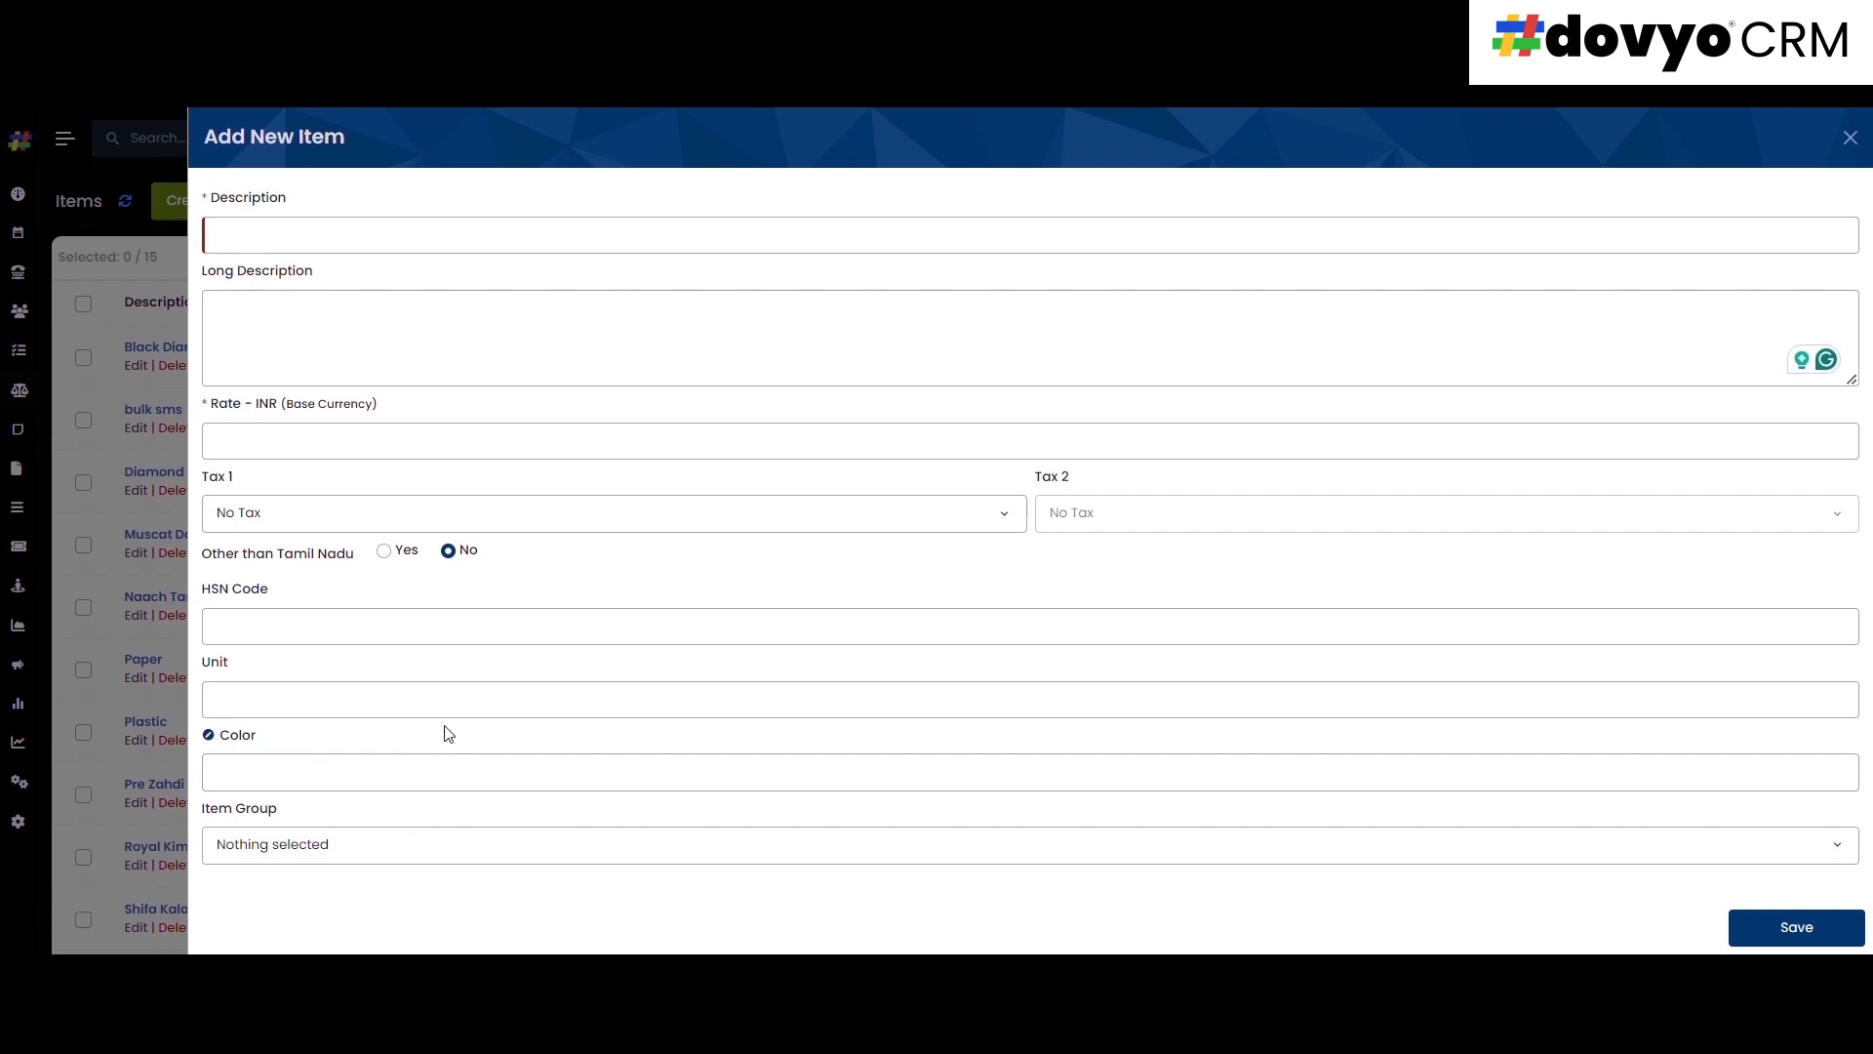
{"action": "left_click", "coordinate": [335, 852]}
{"action": "left_click", "coordinate": [355, 849]}
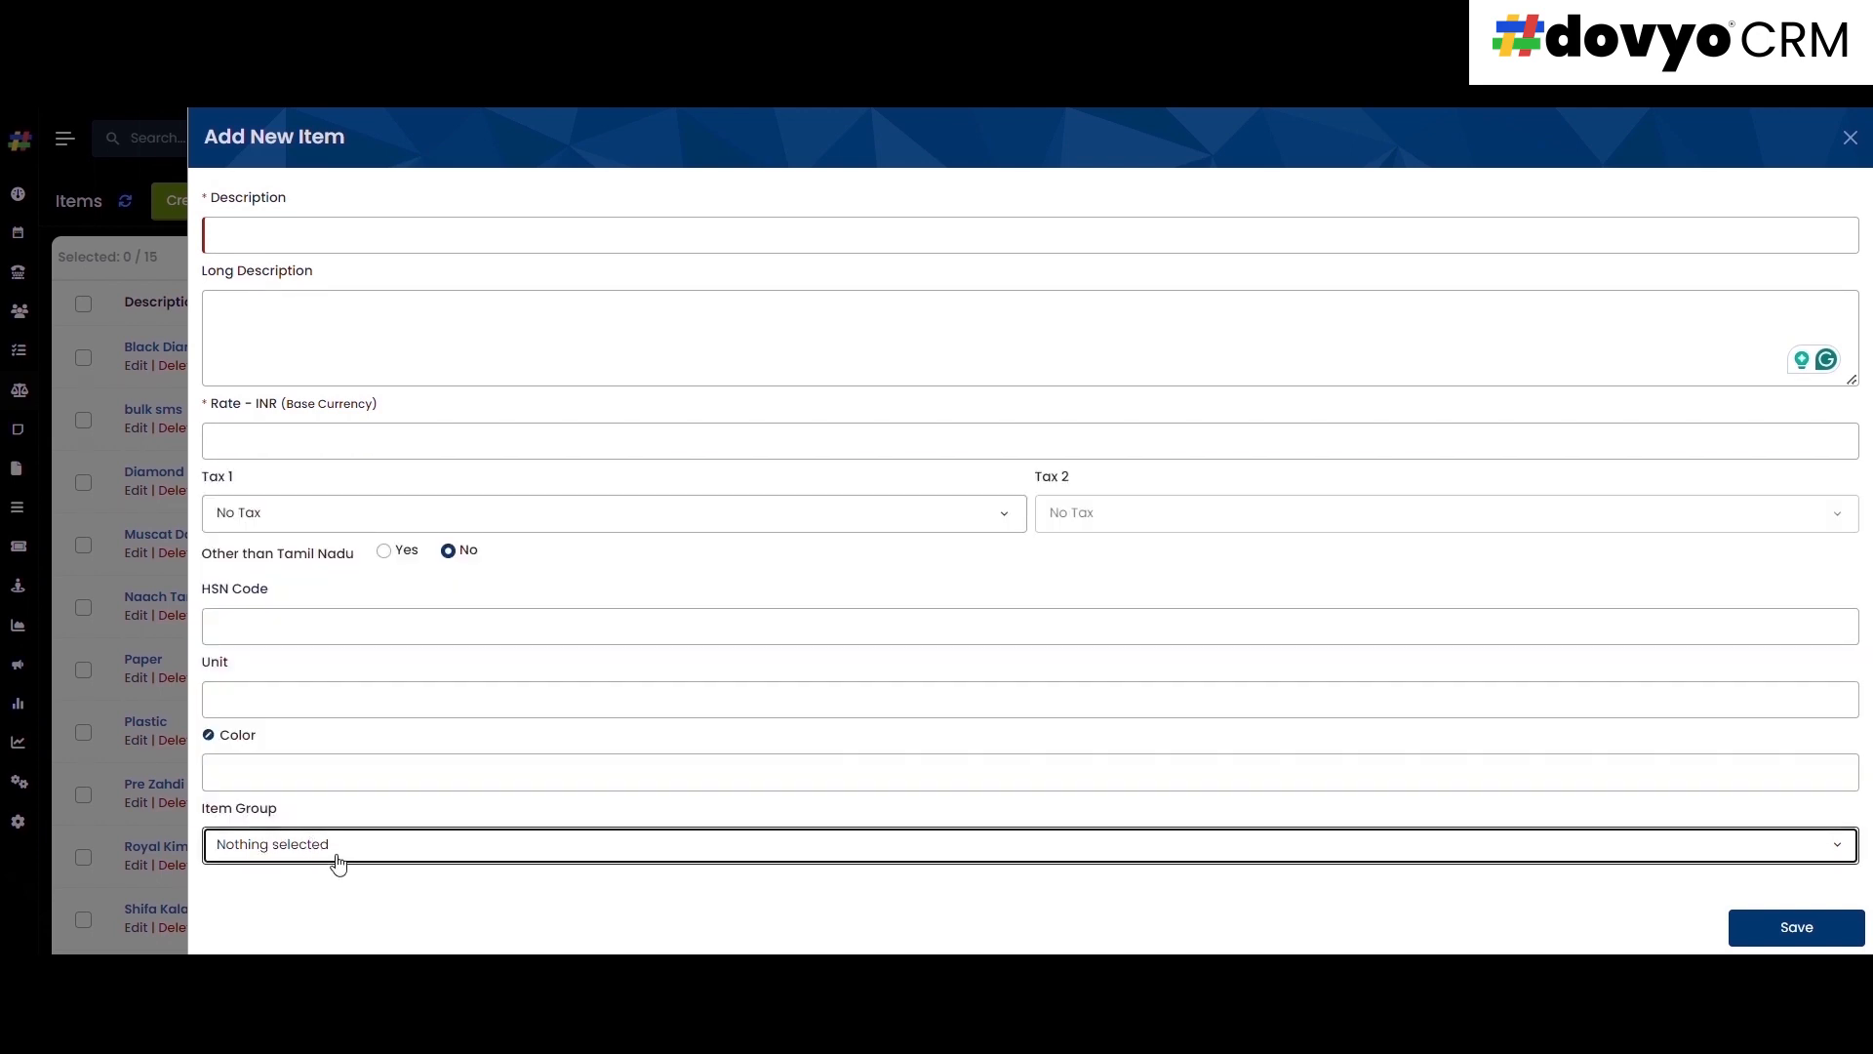
{"action": "left_click", "coordinate": [342, 847]}
{"action": "left_click", "coordinate": [348, 862]}
{"action": "left_click", "coordinate": [1850, 138]}
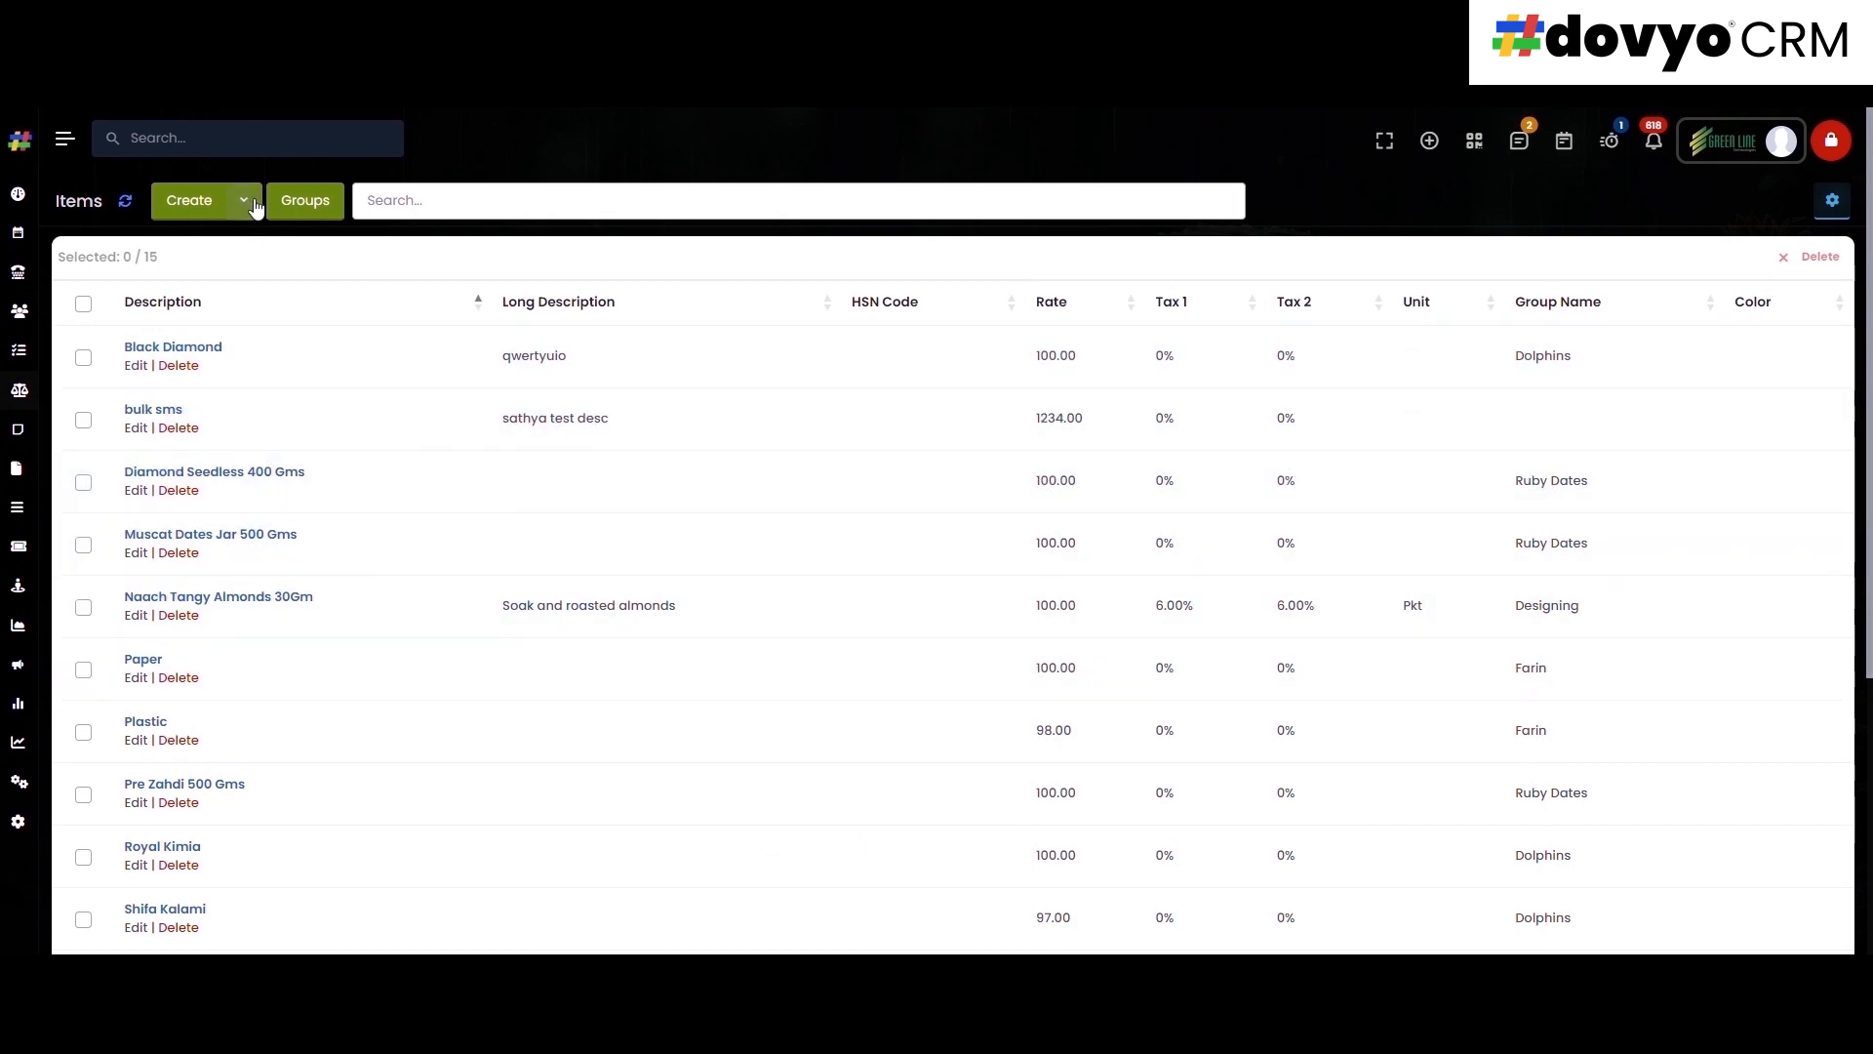
- Open the items import page and examine its CSV format instructions
{"action": "left_click", "coordinate": [252, 201]}
{"action": "left_click", "coordinate": [235, 265]}
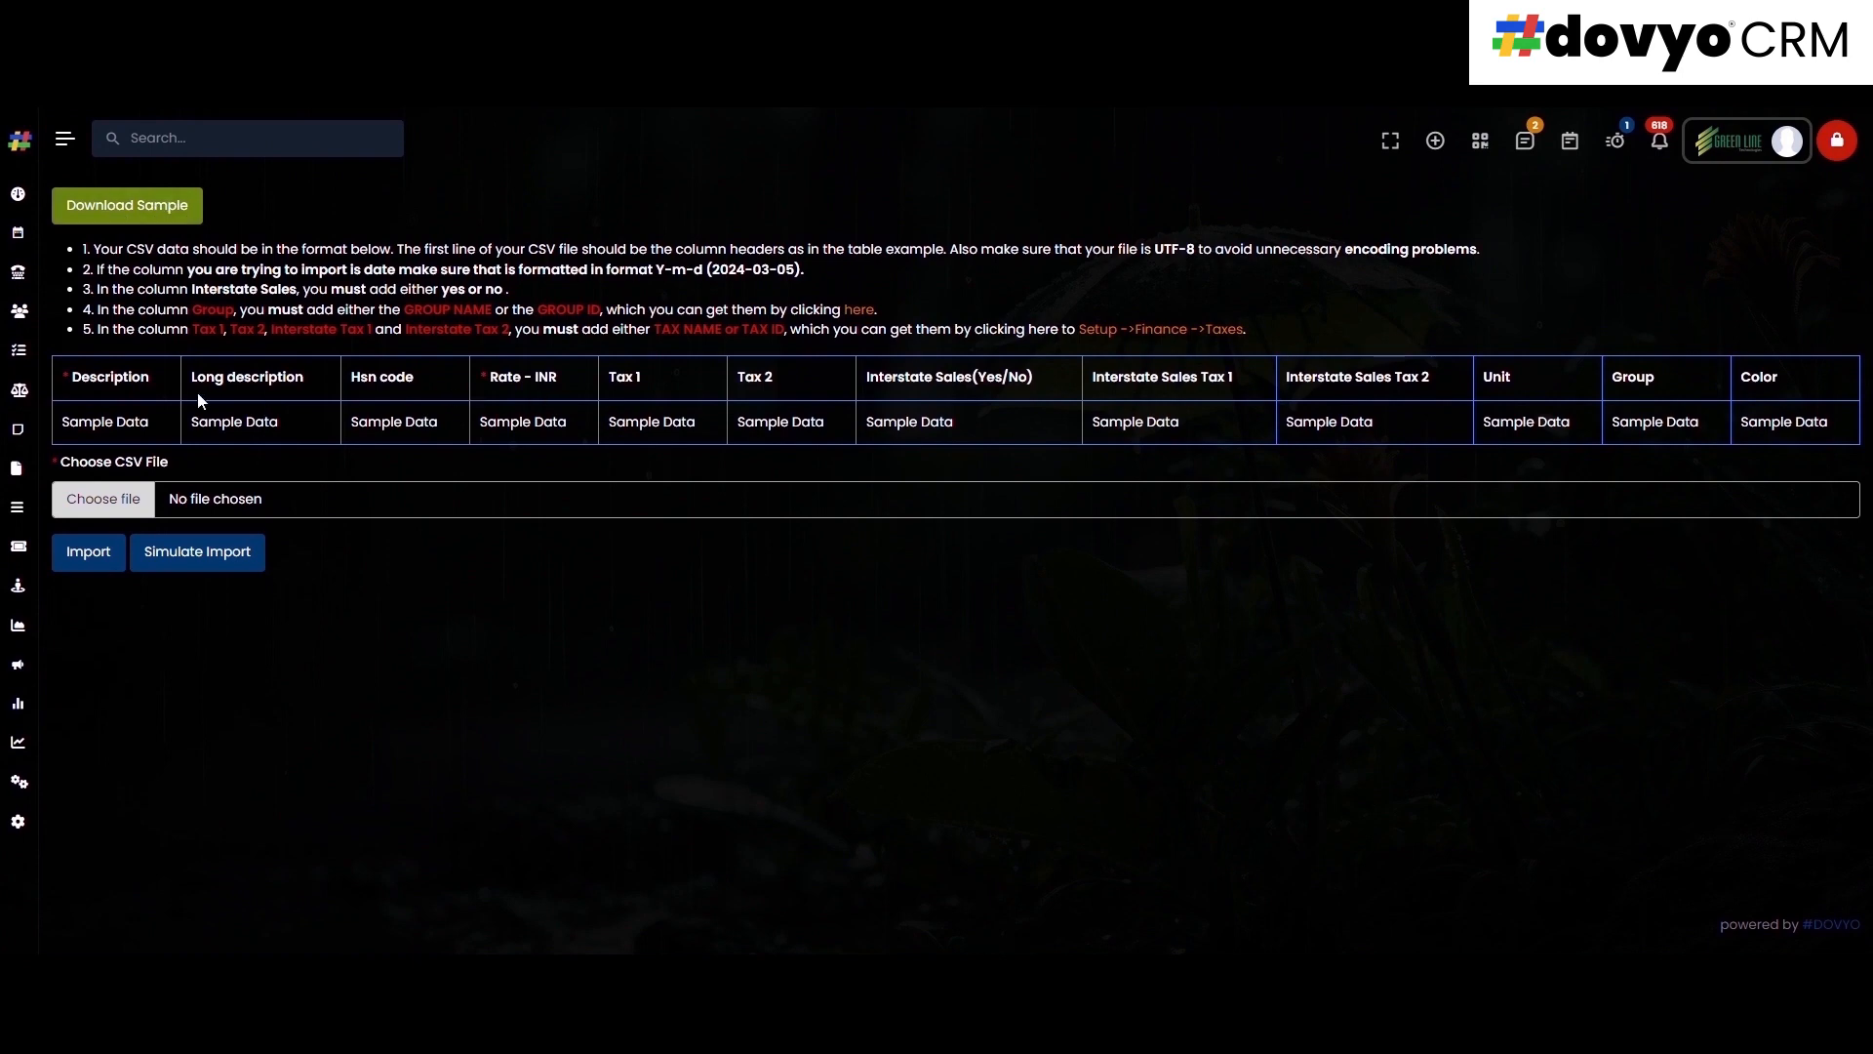
{"action": "left_click_drag", "start_coordinate": [126, 249], "coordinate": [179, 249]}
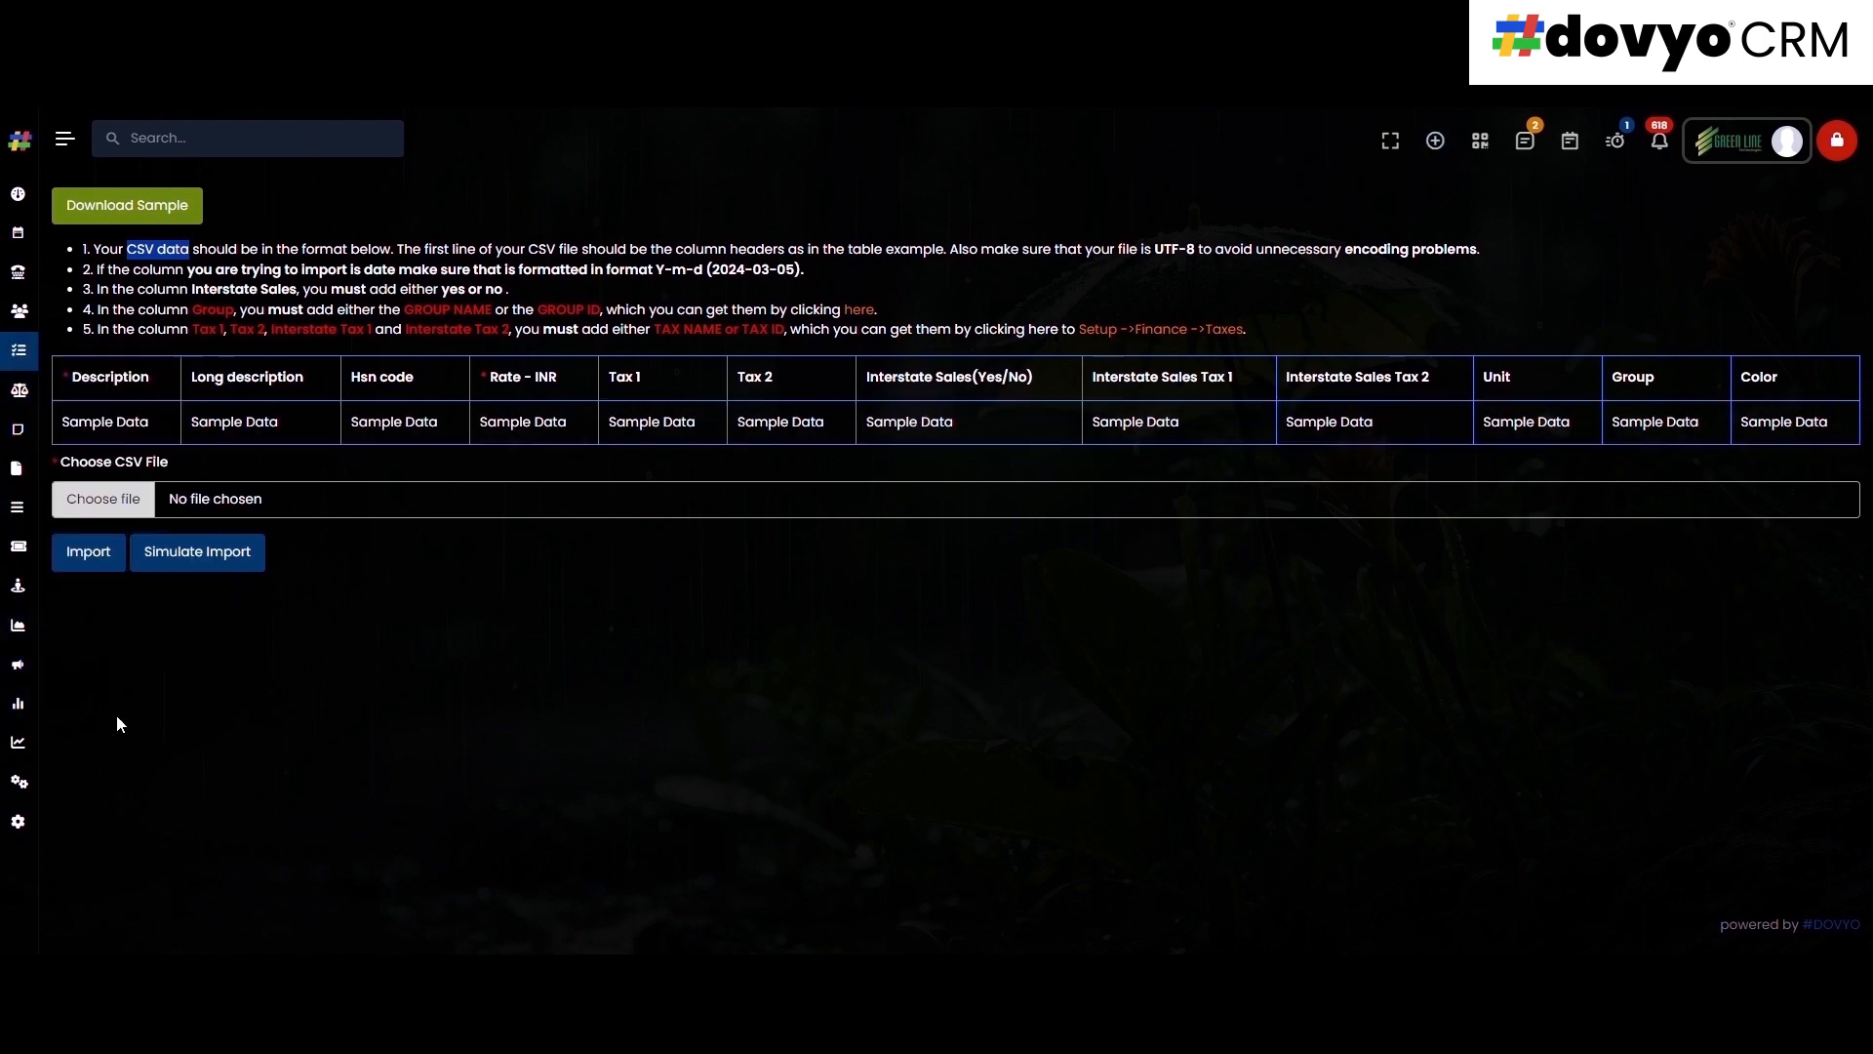
- Open the Sales Proposals list and start a new proposal
{"action": "mouse_move", "coordinate": [17, 390]}
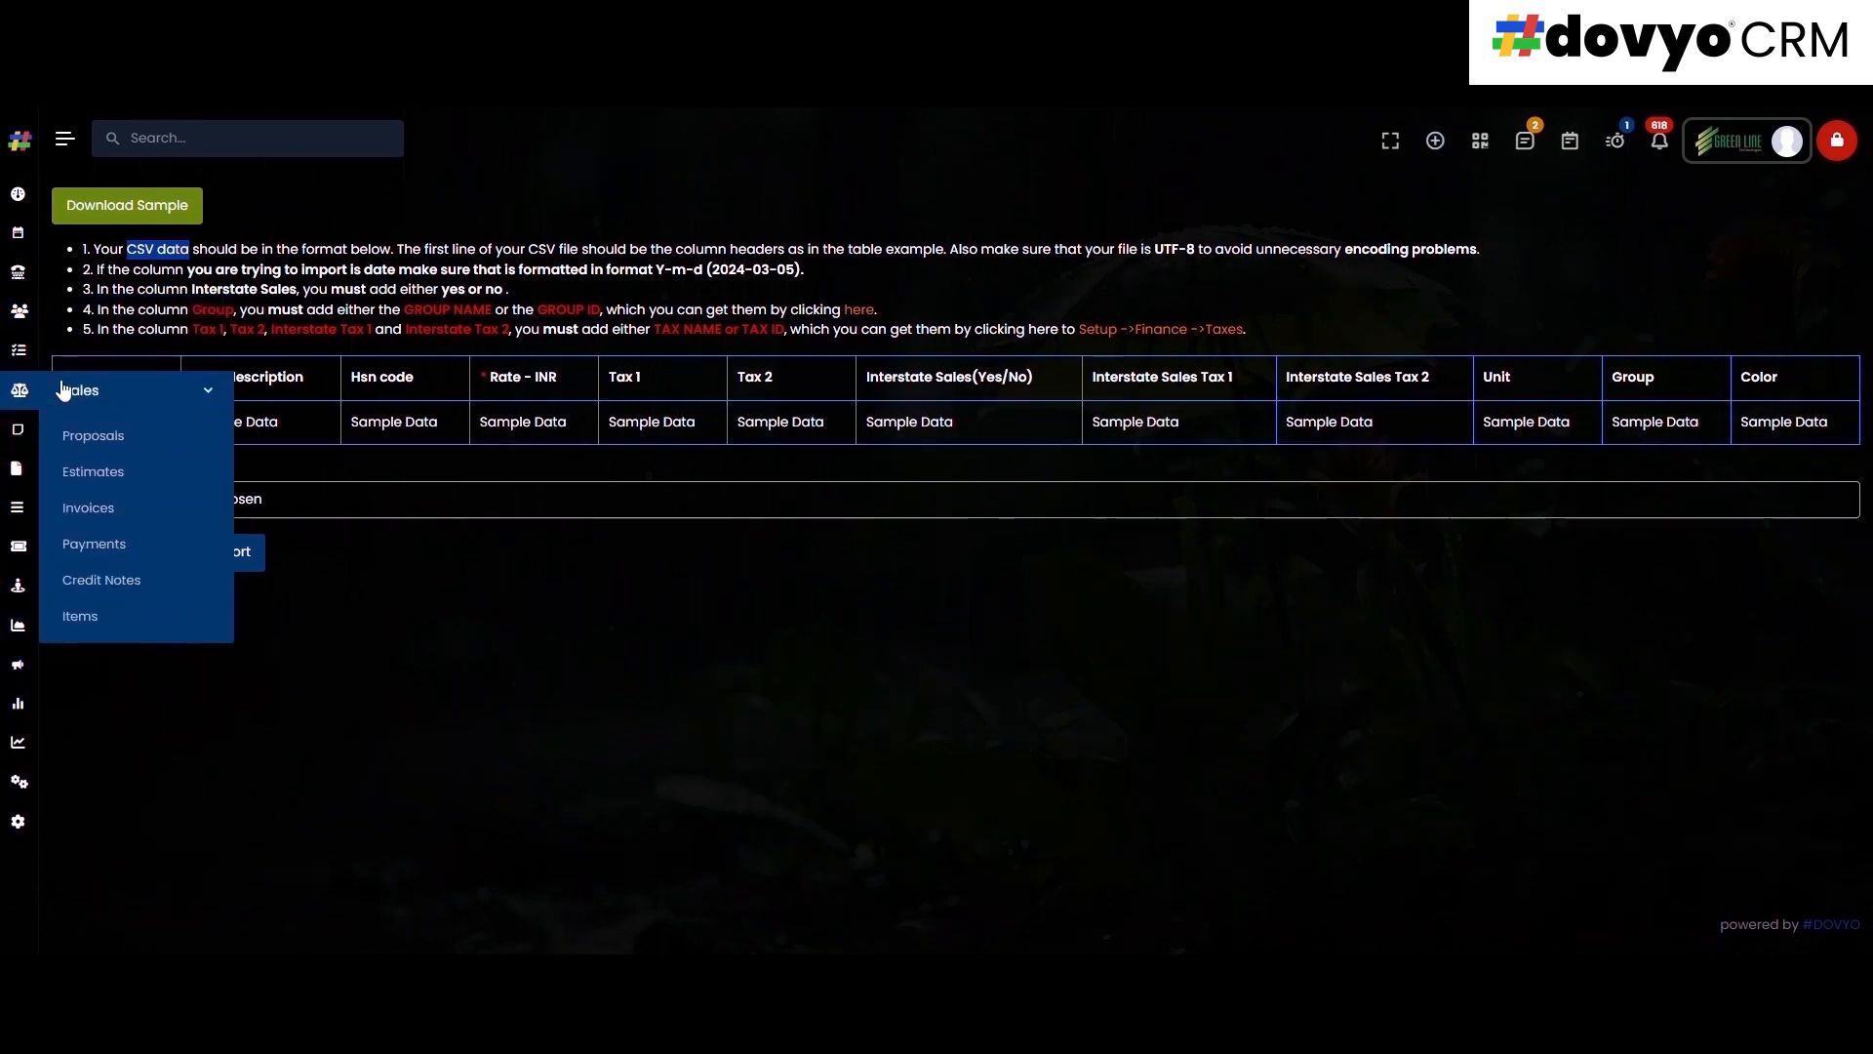
{"action": "left_click", "coordinate": [108, 441]}
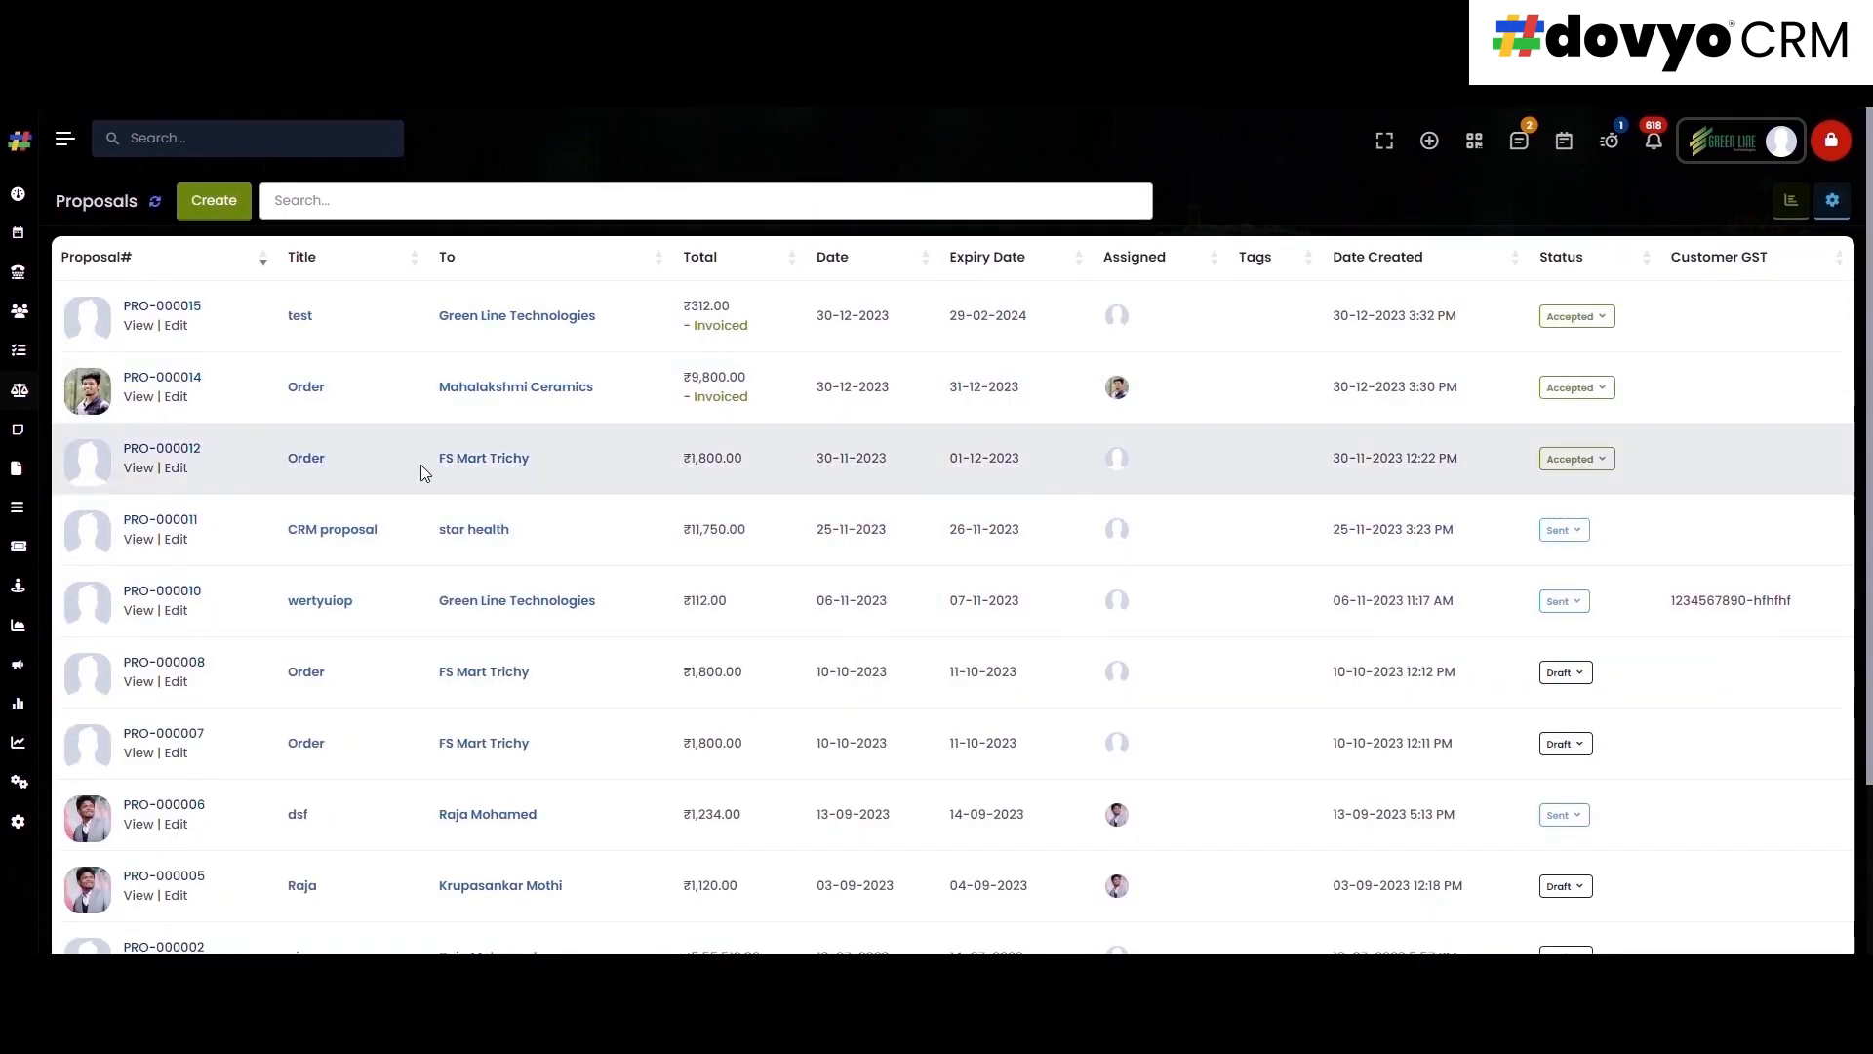
{"action": "left_click", "coordinate": [218, 207]}
{"action": "left_click_drag", "start_coordinate": [301, 159], "coordinate": [16, 136]}
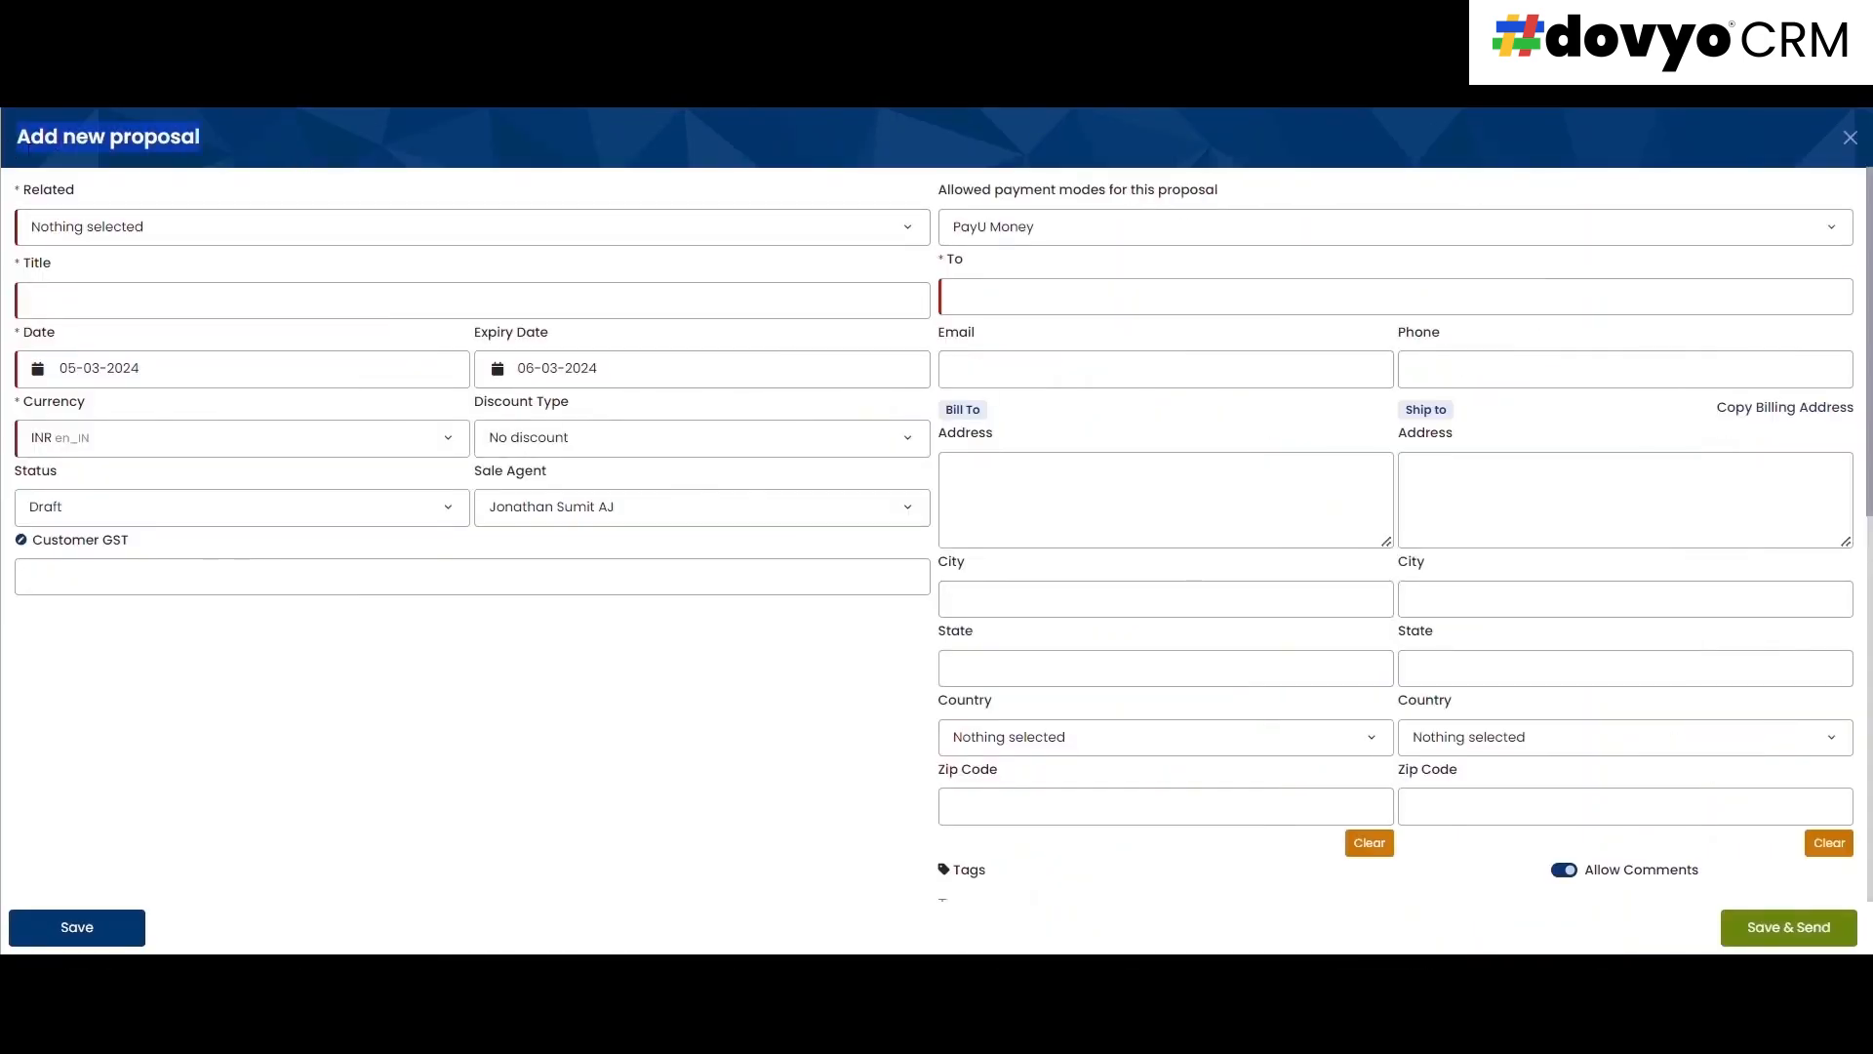
- Inspect the new proposal's Related choices without selecting one and look over the date and expiry date fields
{"action": "left_click", "coordinate": [114, 234]}
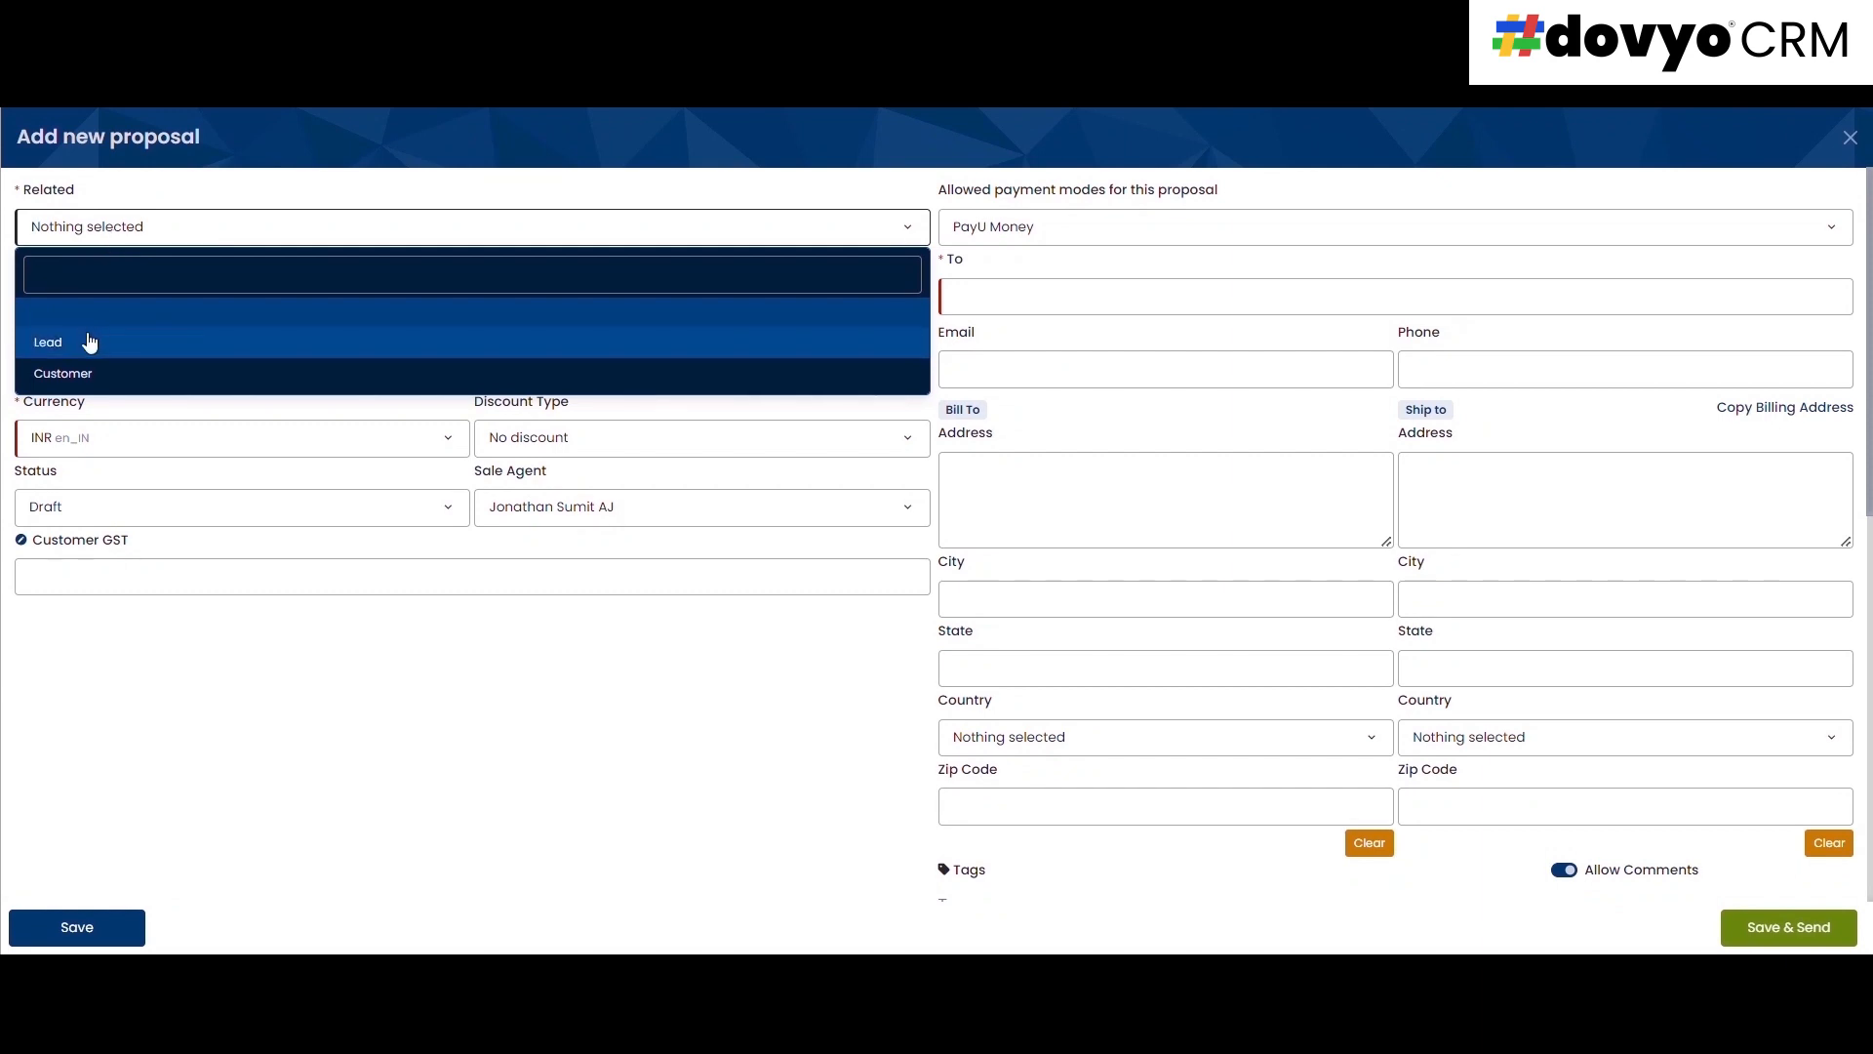
{"action": "left_click", "coordinate": [330, 193]}
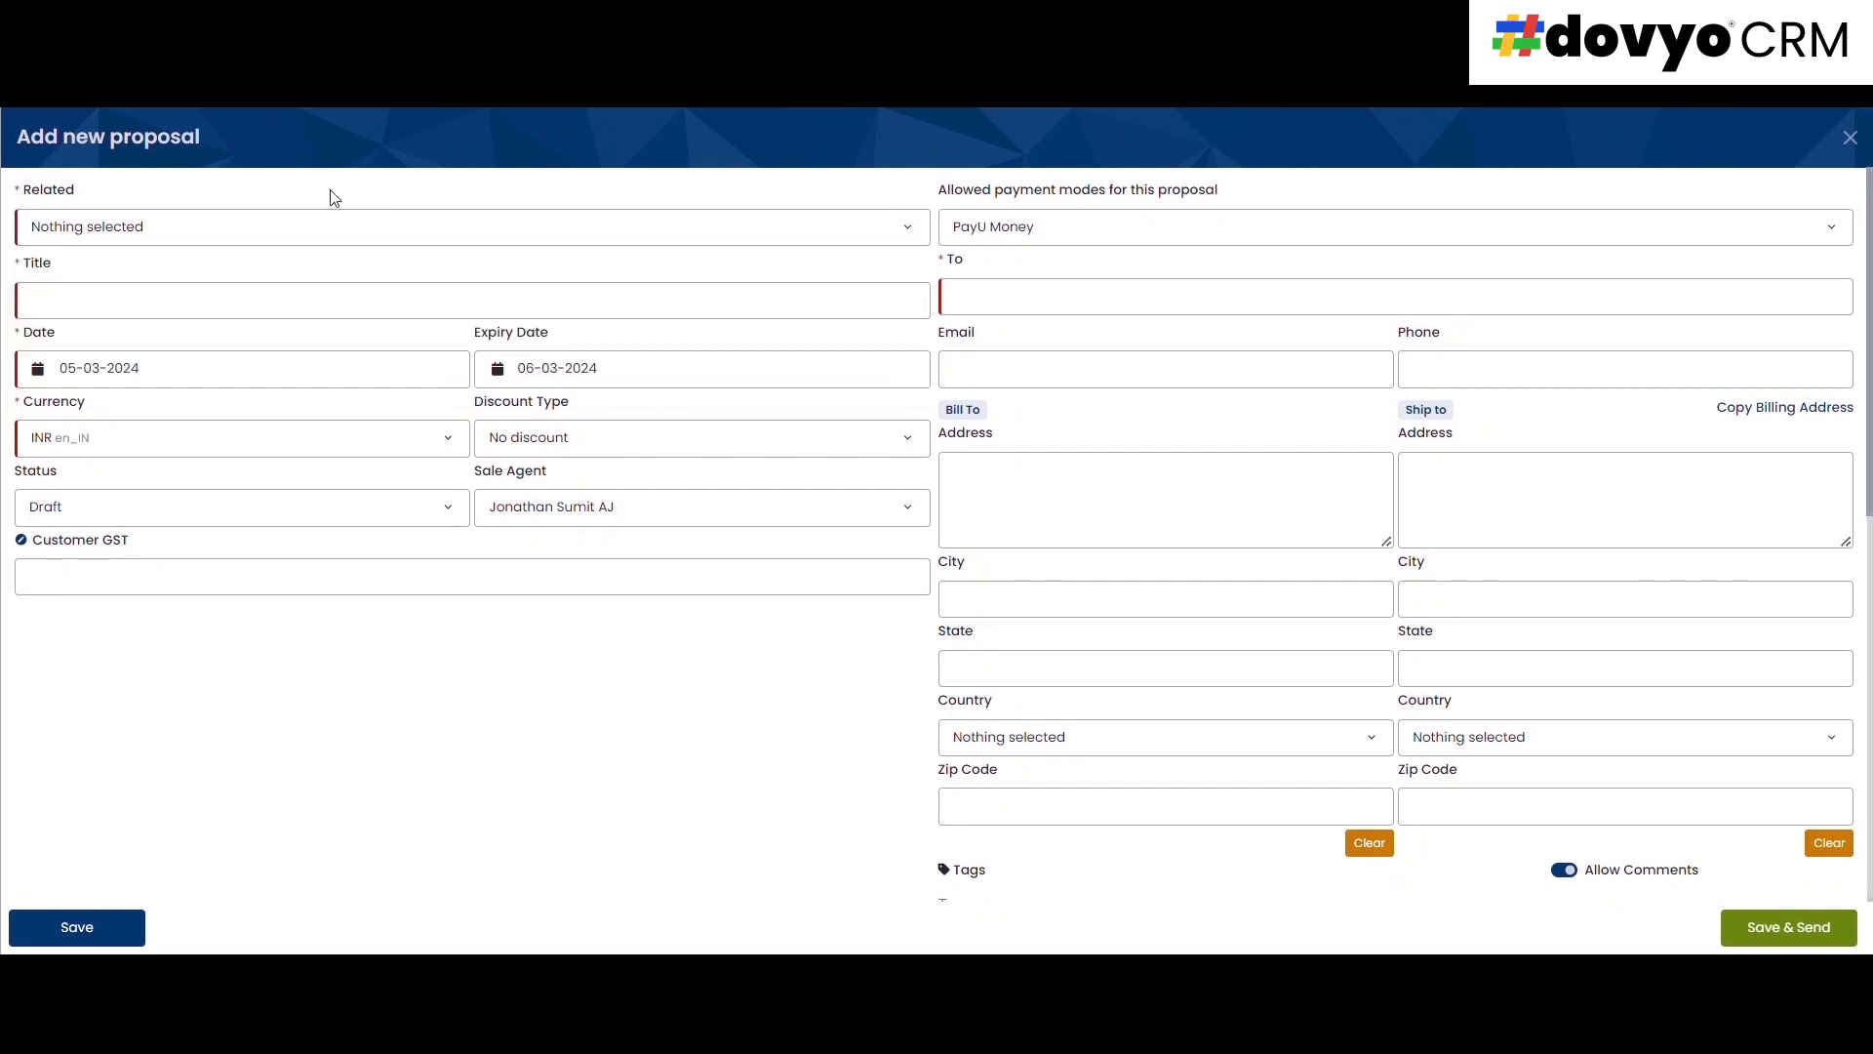
{"action": "left_click", "coordinate": [202, 237]}
{"action": "left_click", "coordinate": [197, 238]}
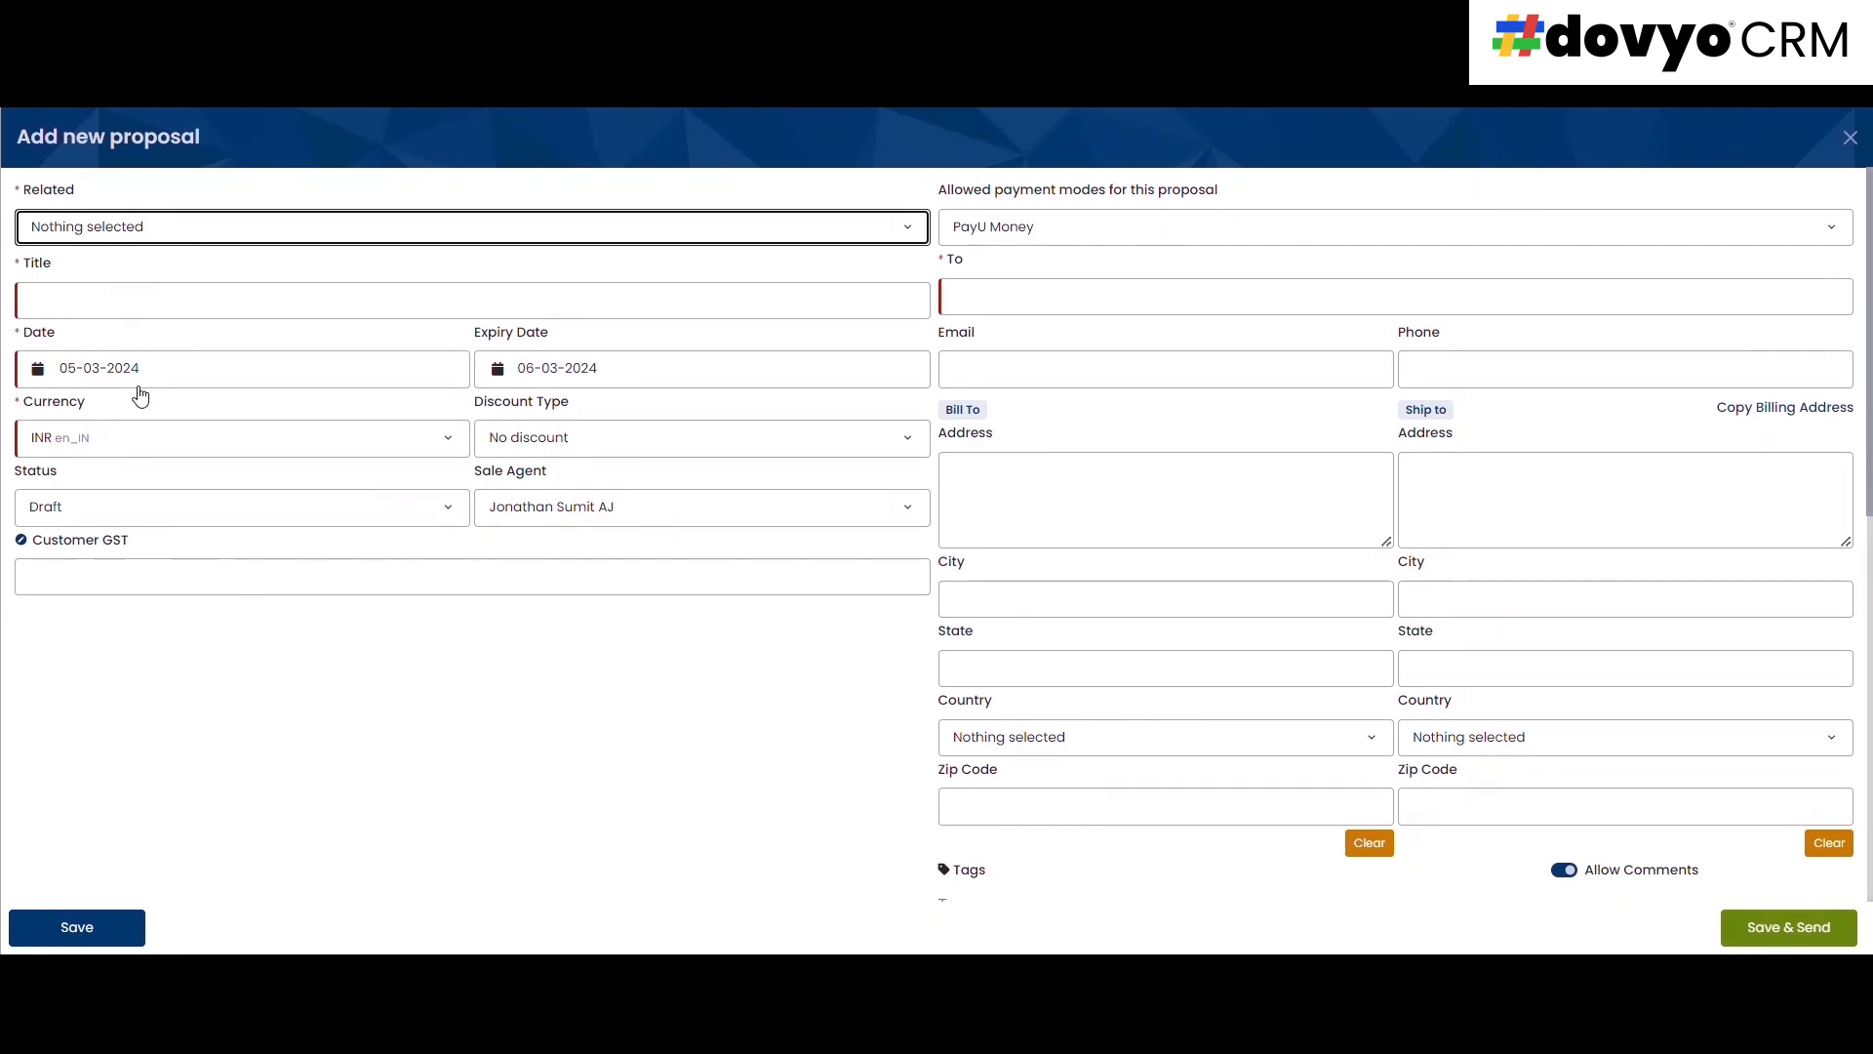
{"action": "left_click_drag", "start_coordinate": [480, 335], "coordinate": [549, 352]}
{"action": "left_click", "coordinate": [615, 344]}
- Inspect the proposal's available currencies and discount types without changing either selection
{"action": "left_click_drag", "start_coordinate": [133, 413], "coordinate": [4, 403]}
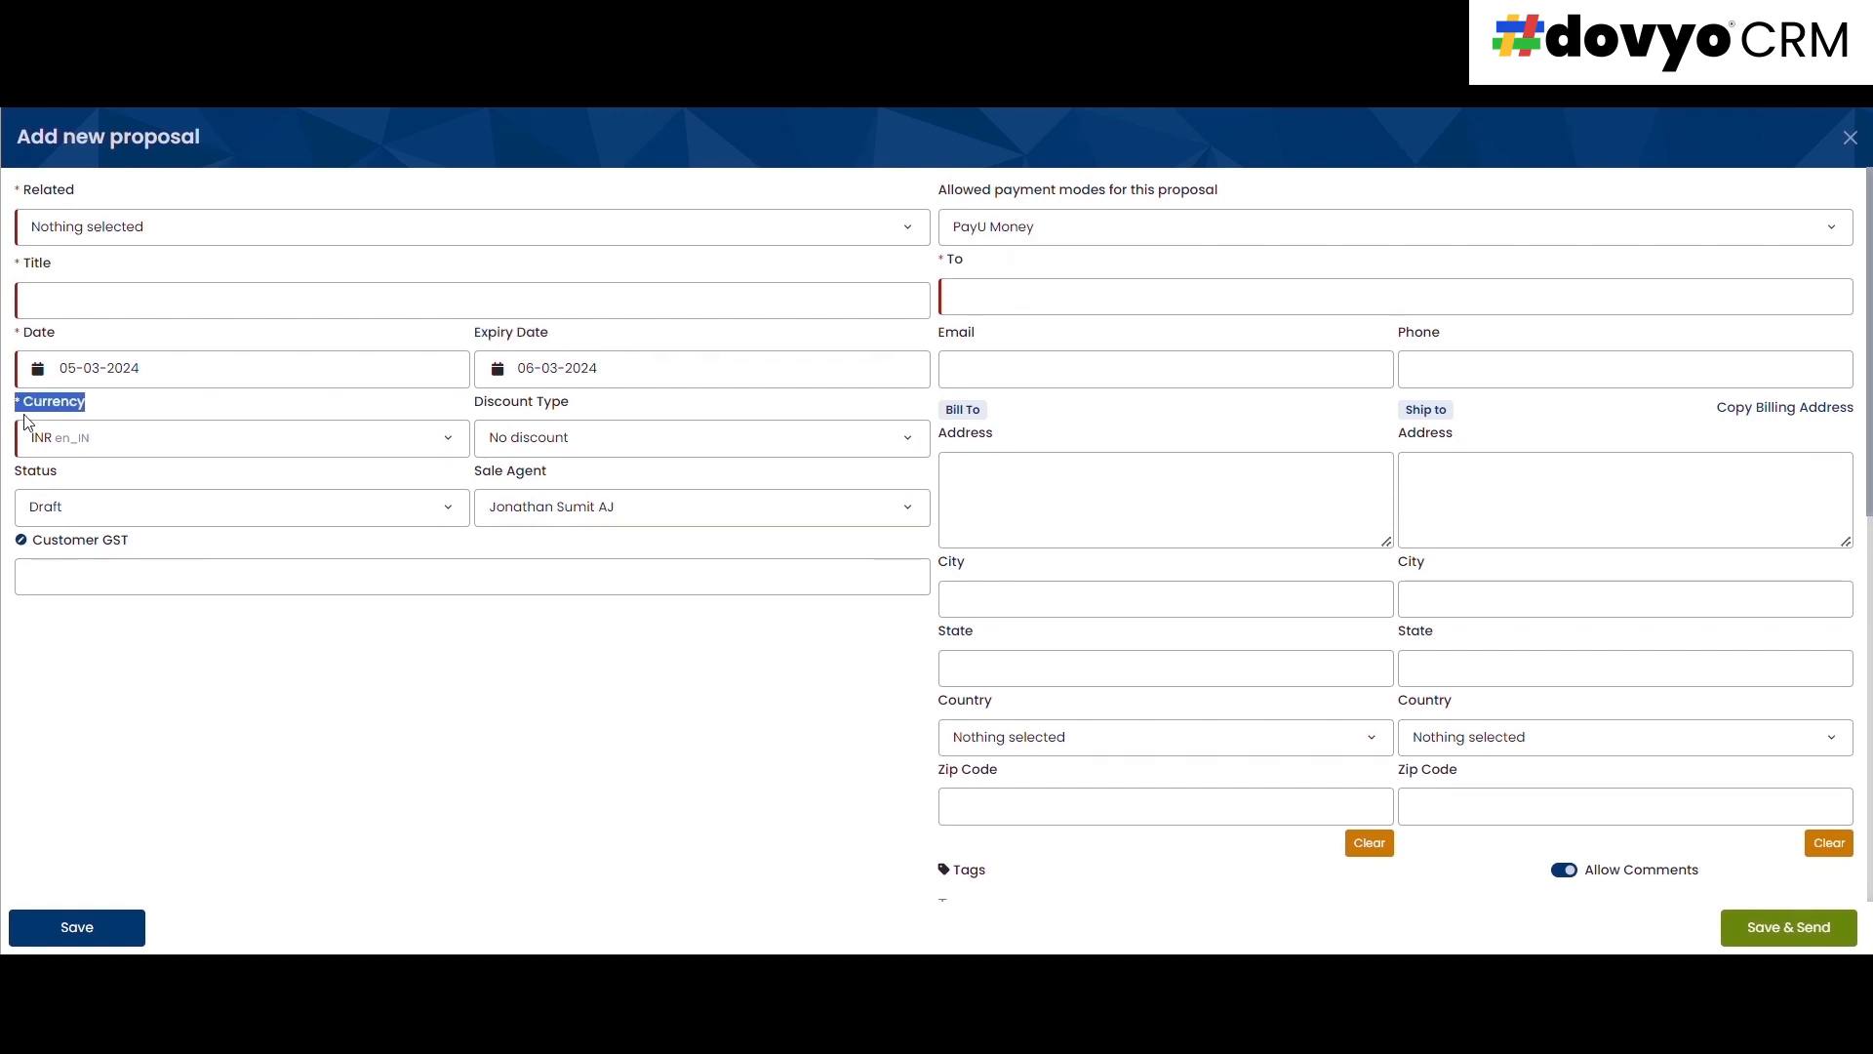
{"action": "left_click", "coordinate": [113, 448]}
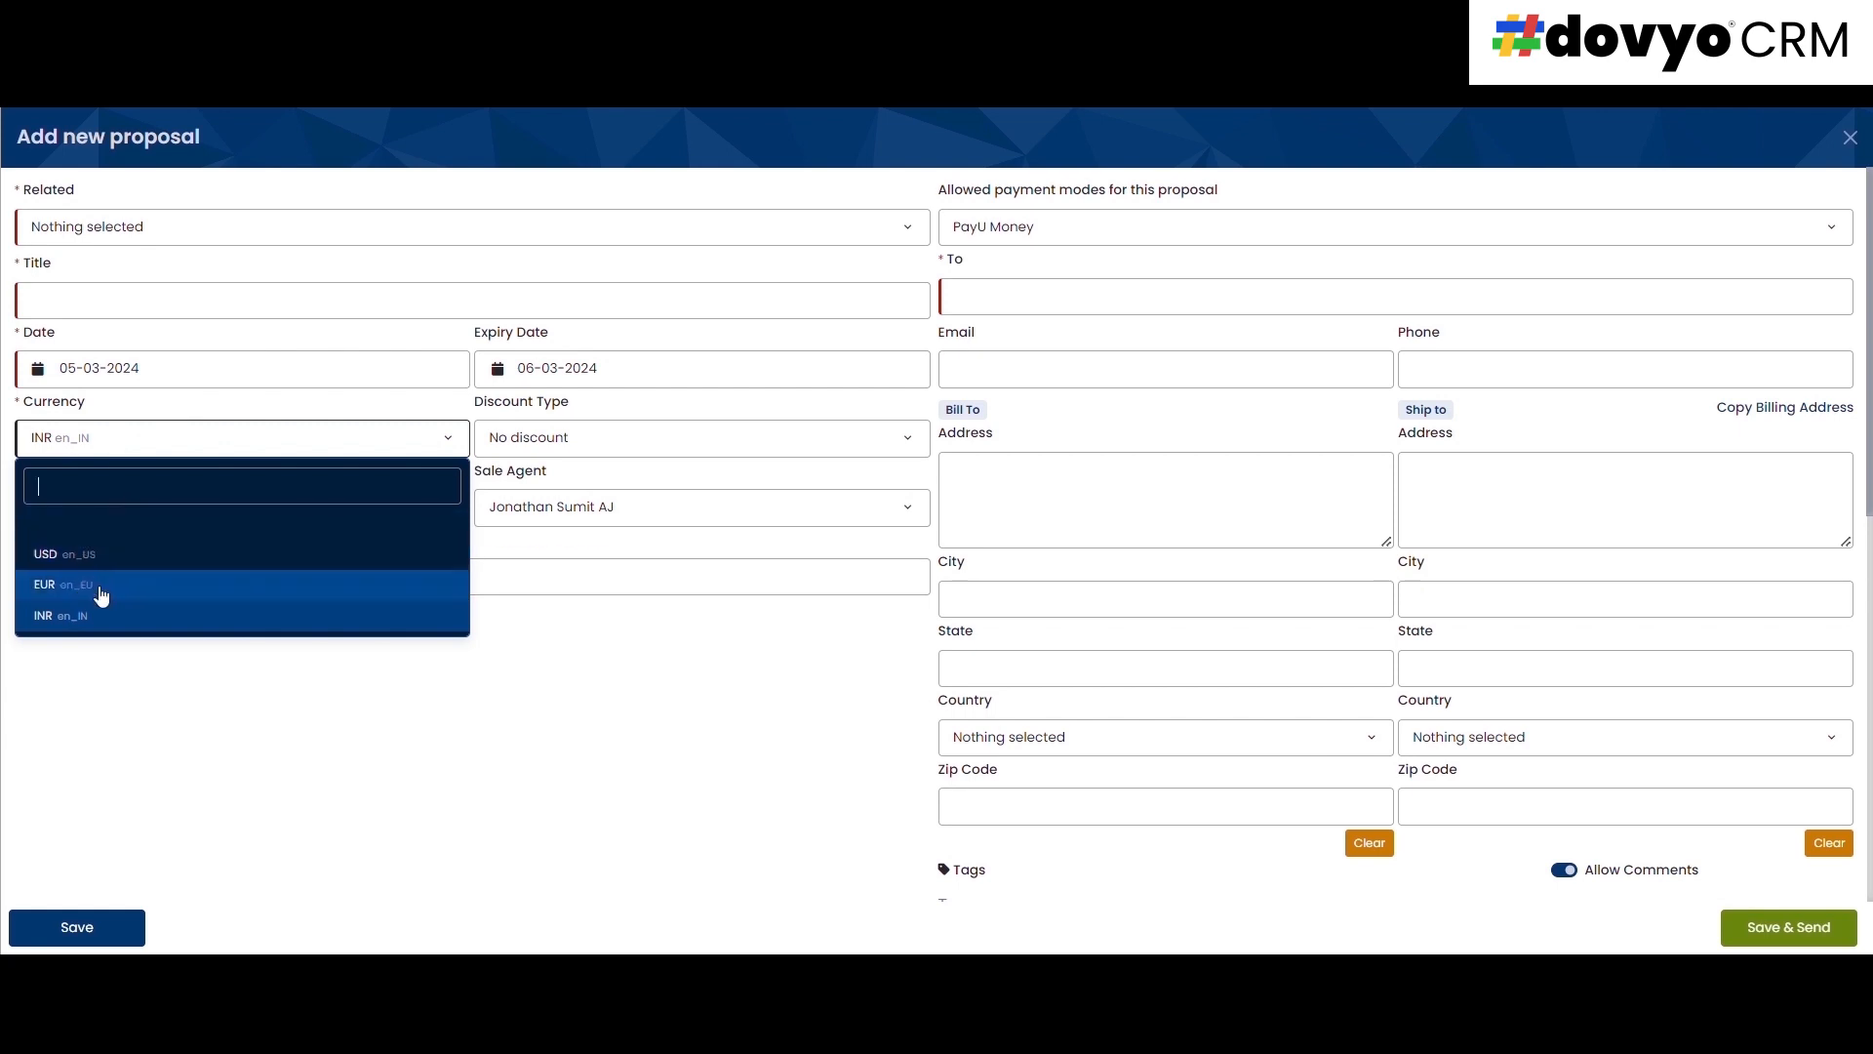
{"action": "left_click", "coordinate": [209, 435]}
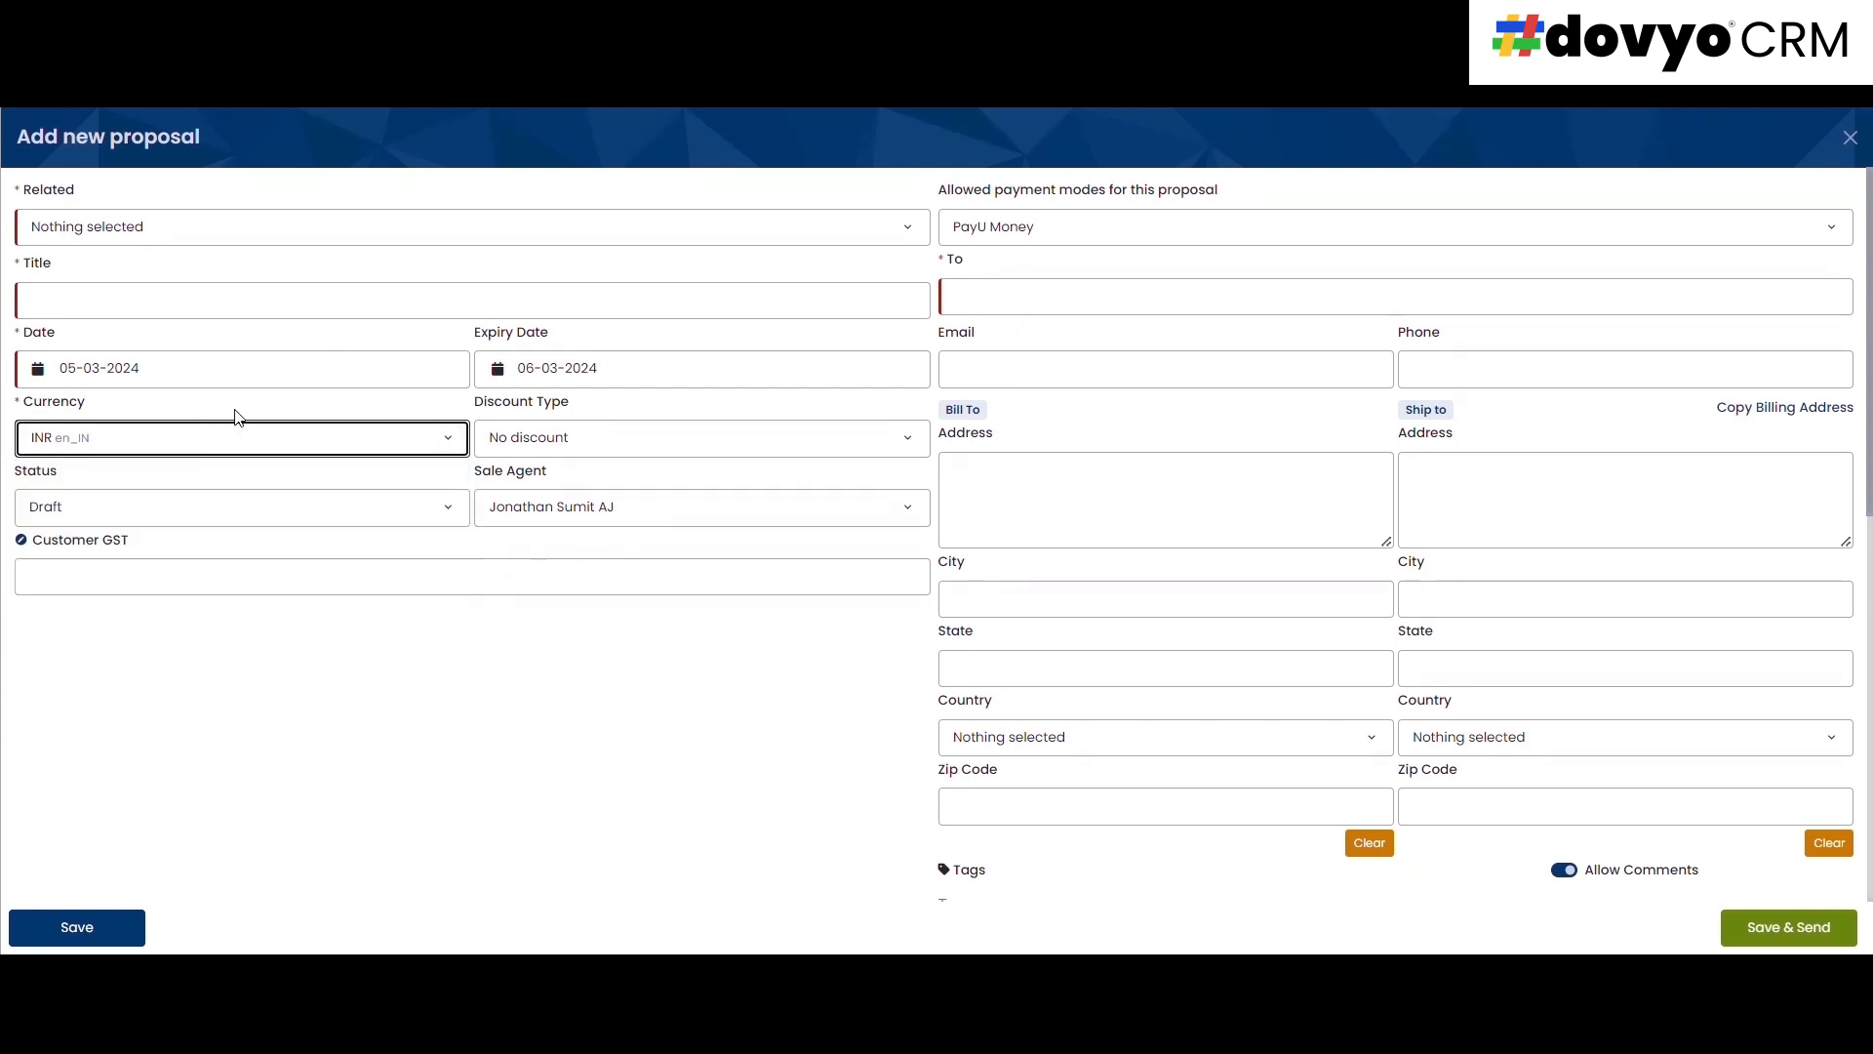
{"action": "left_click", "coordinate": [638, 447]}
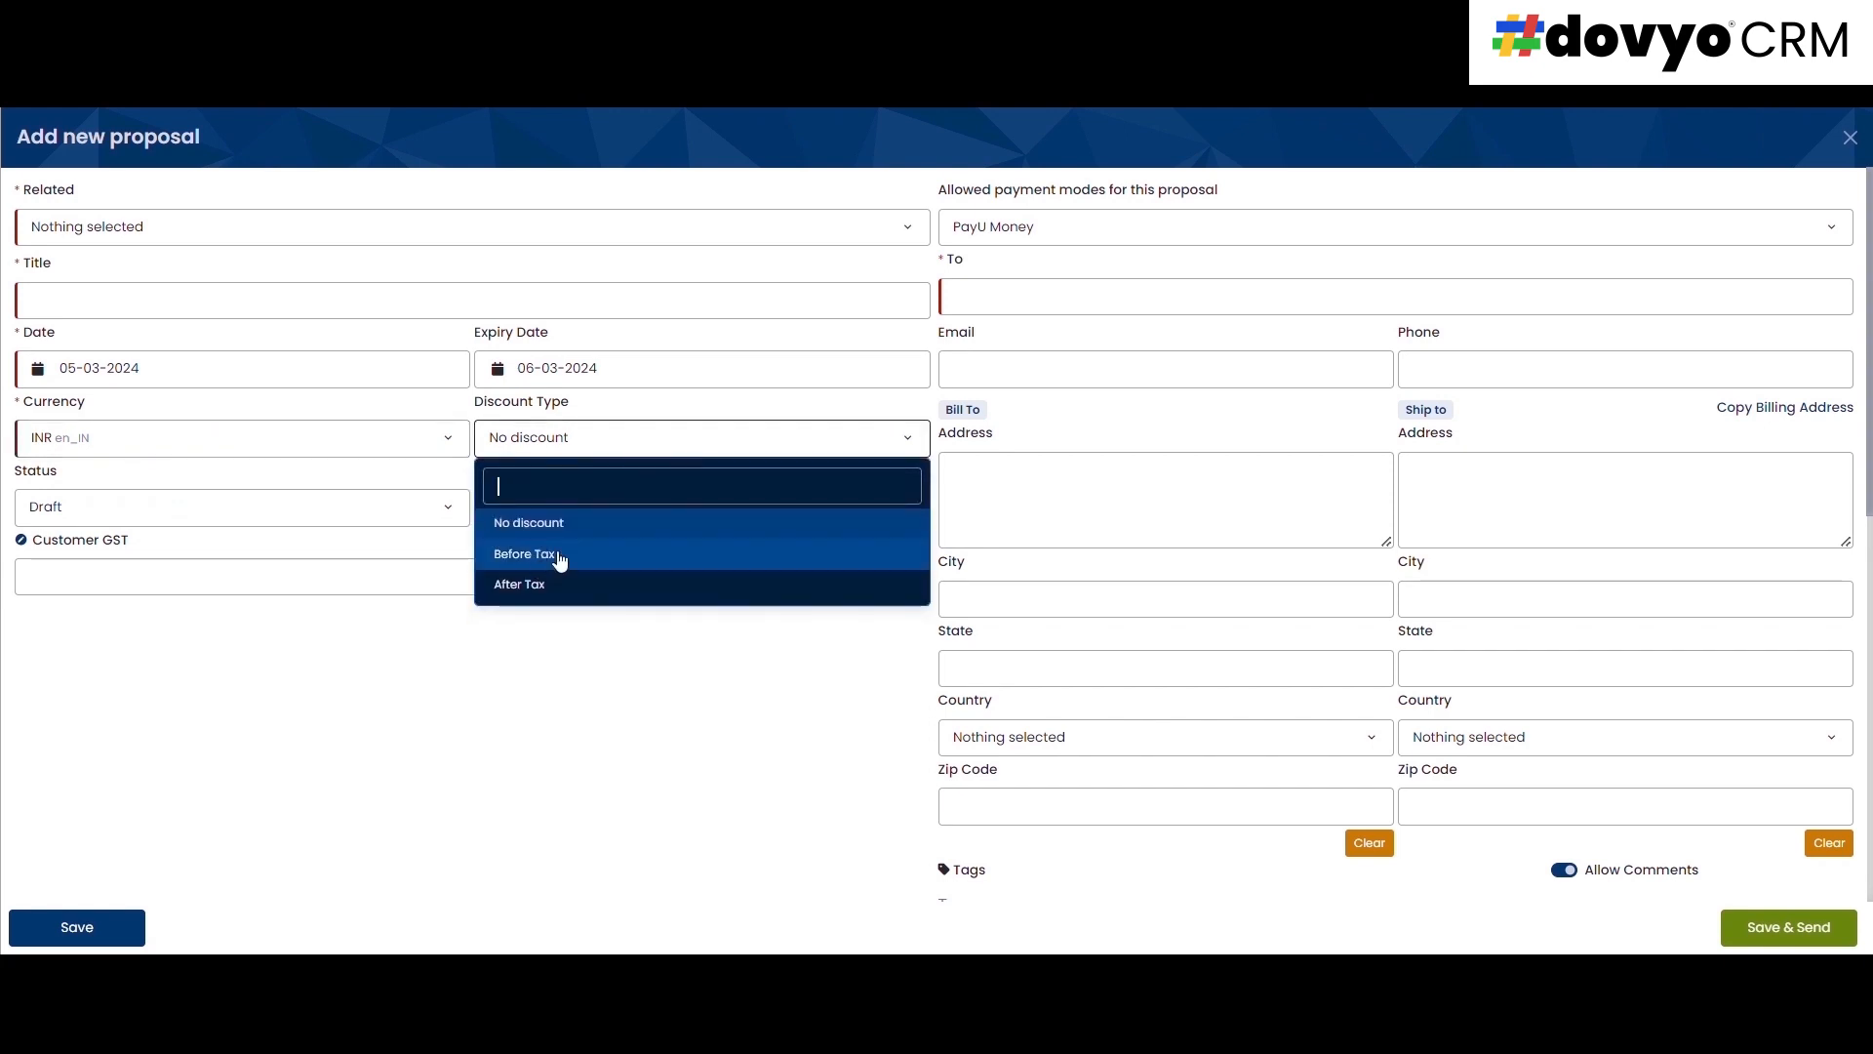
{"action": "left_click", "coordinate": [602, 324]}
- Inspect the proposal's Status and Sale Agent choices without changing either selection
{"action": "left_click", "coordinate": [117, 514]}
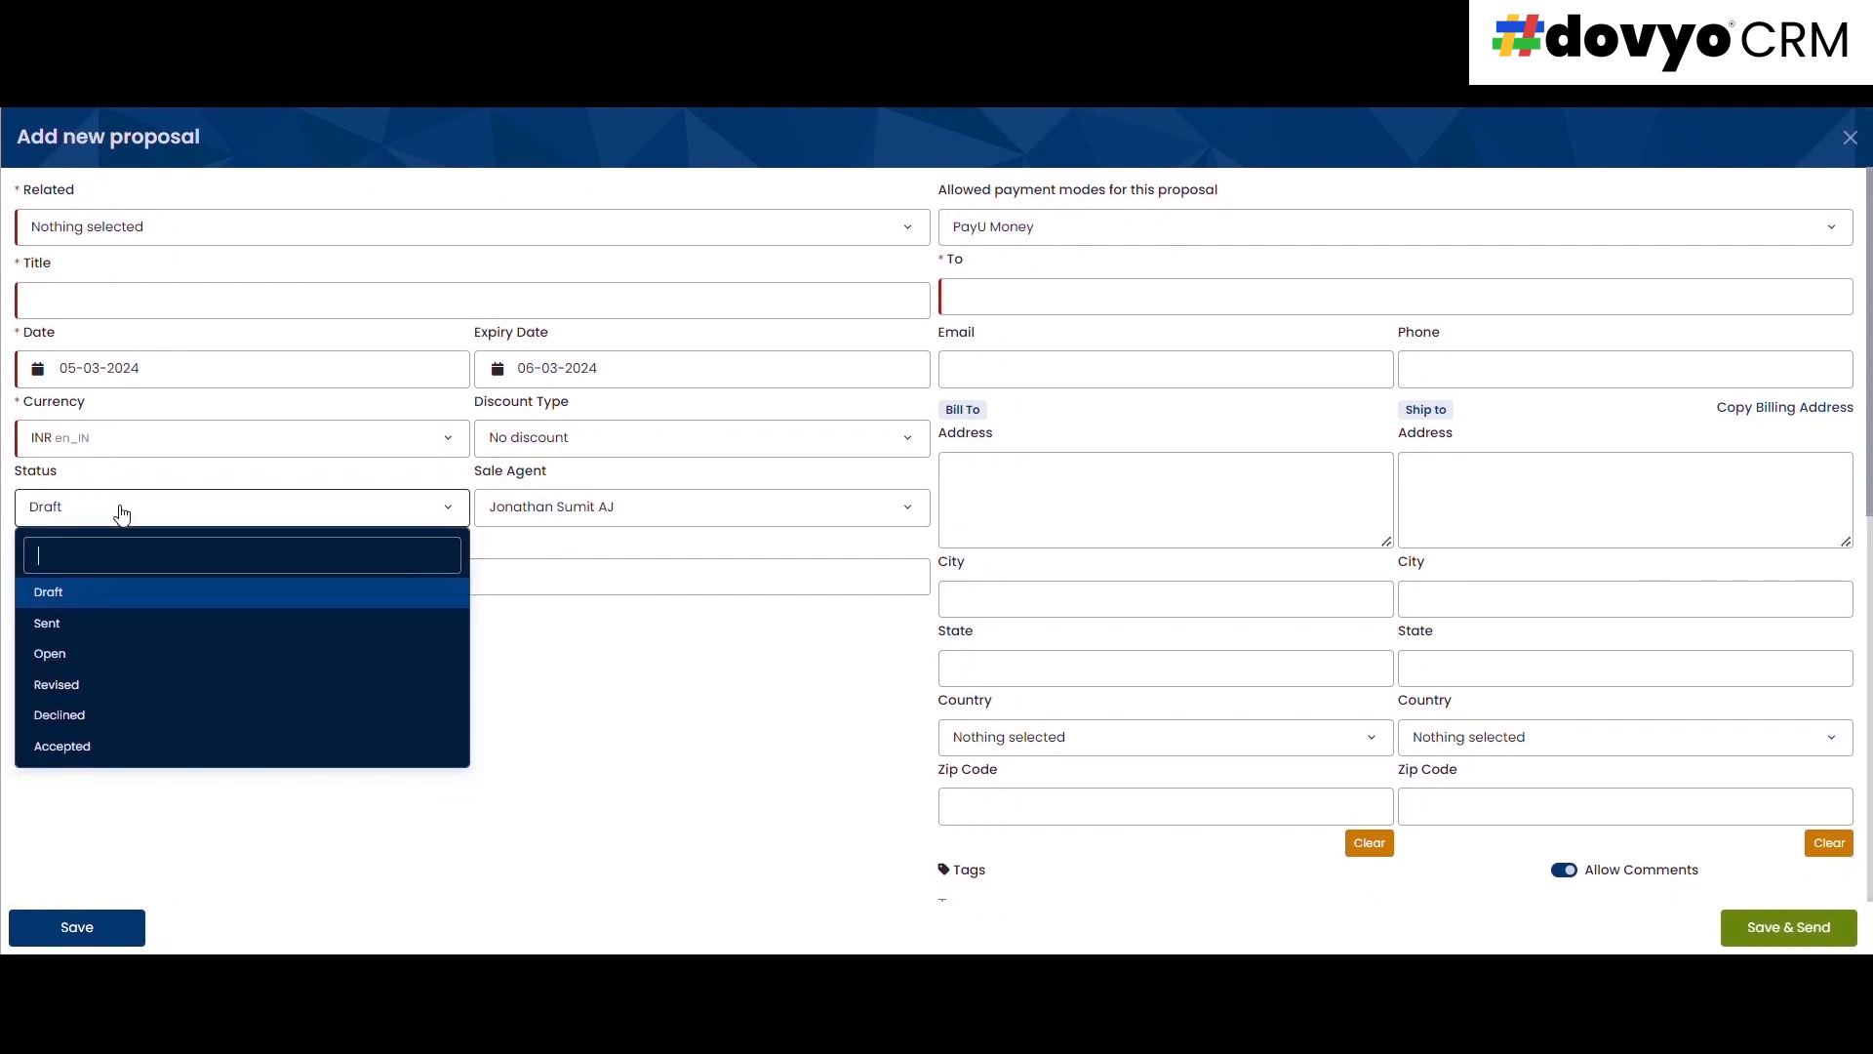
{"action": "left_click", "coordinate": [154, 522]}
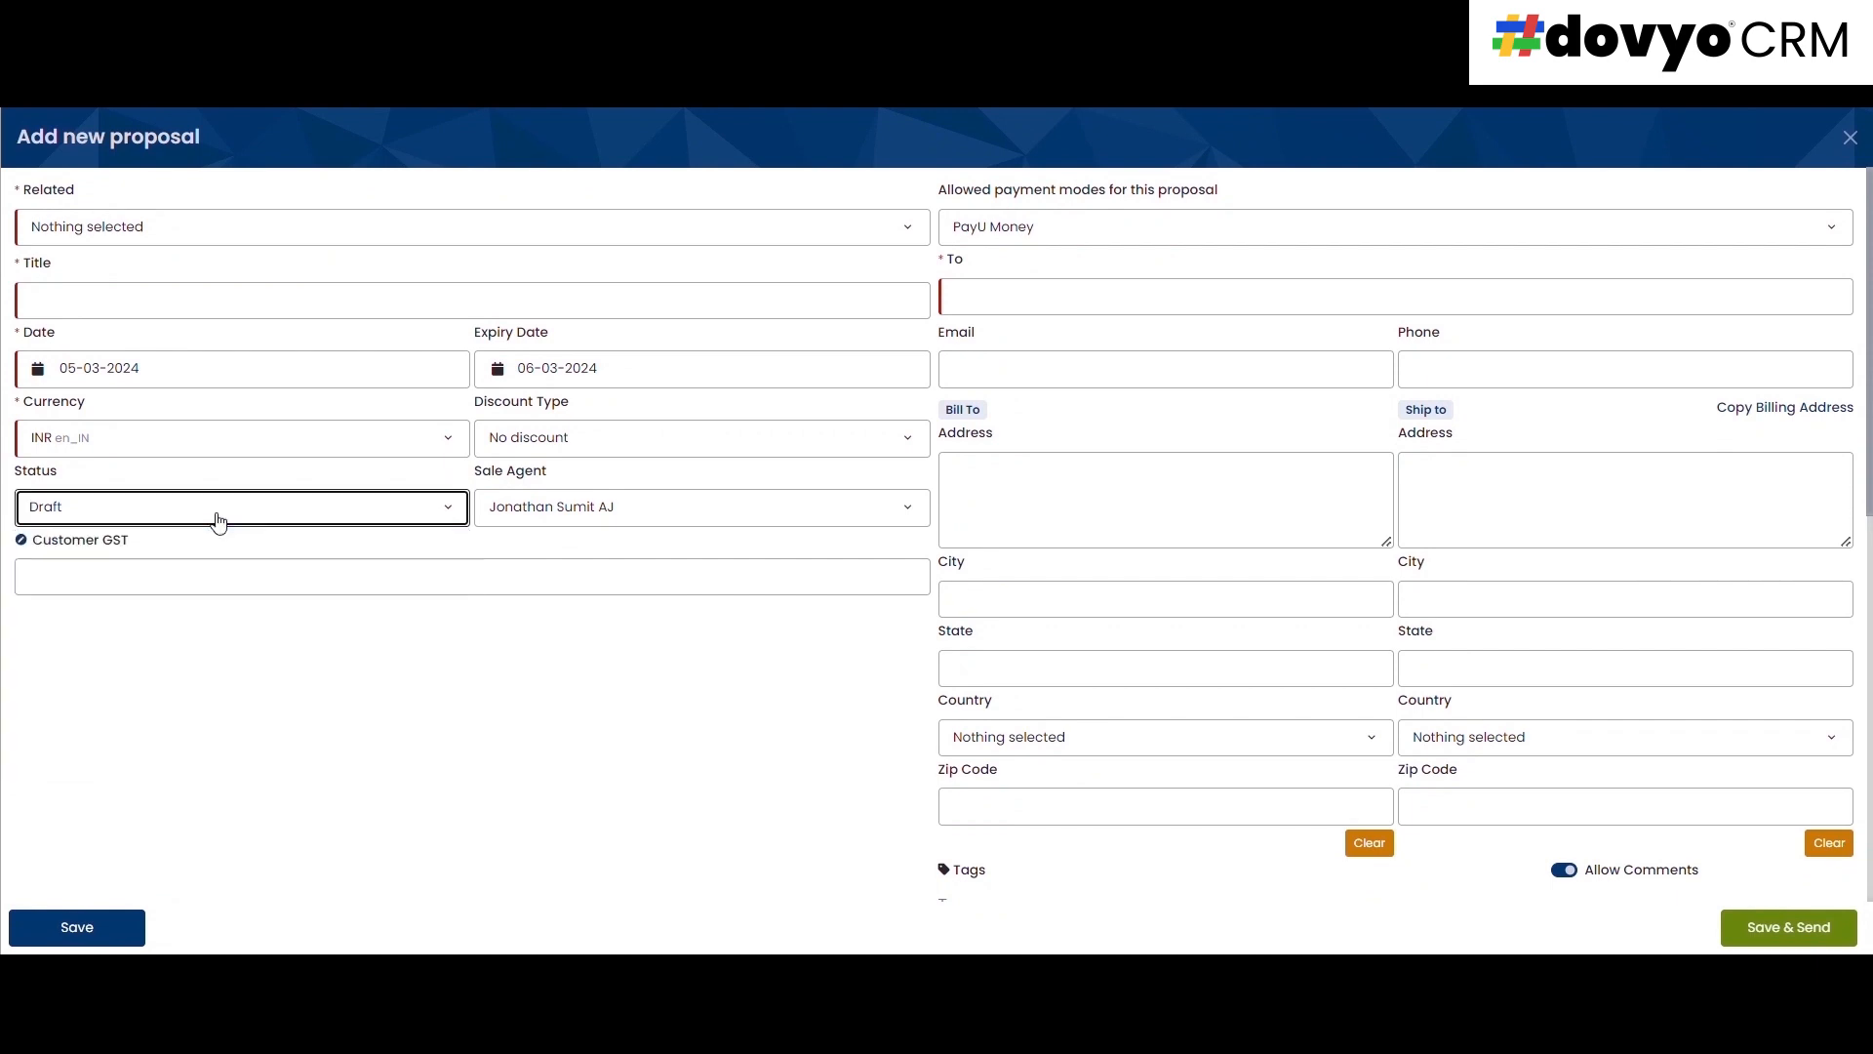
{"action": "left_click", "coordinate": [590, 517]}
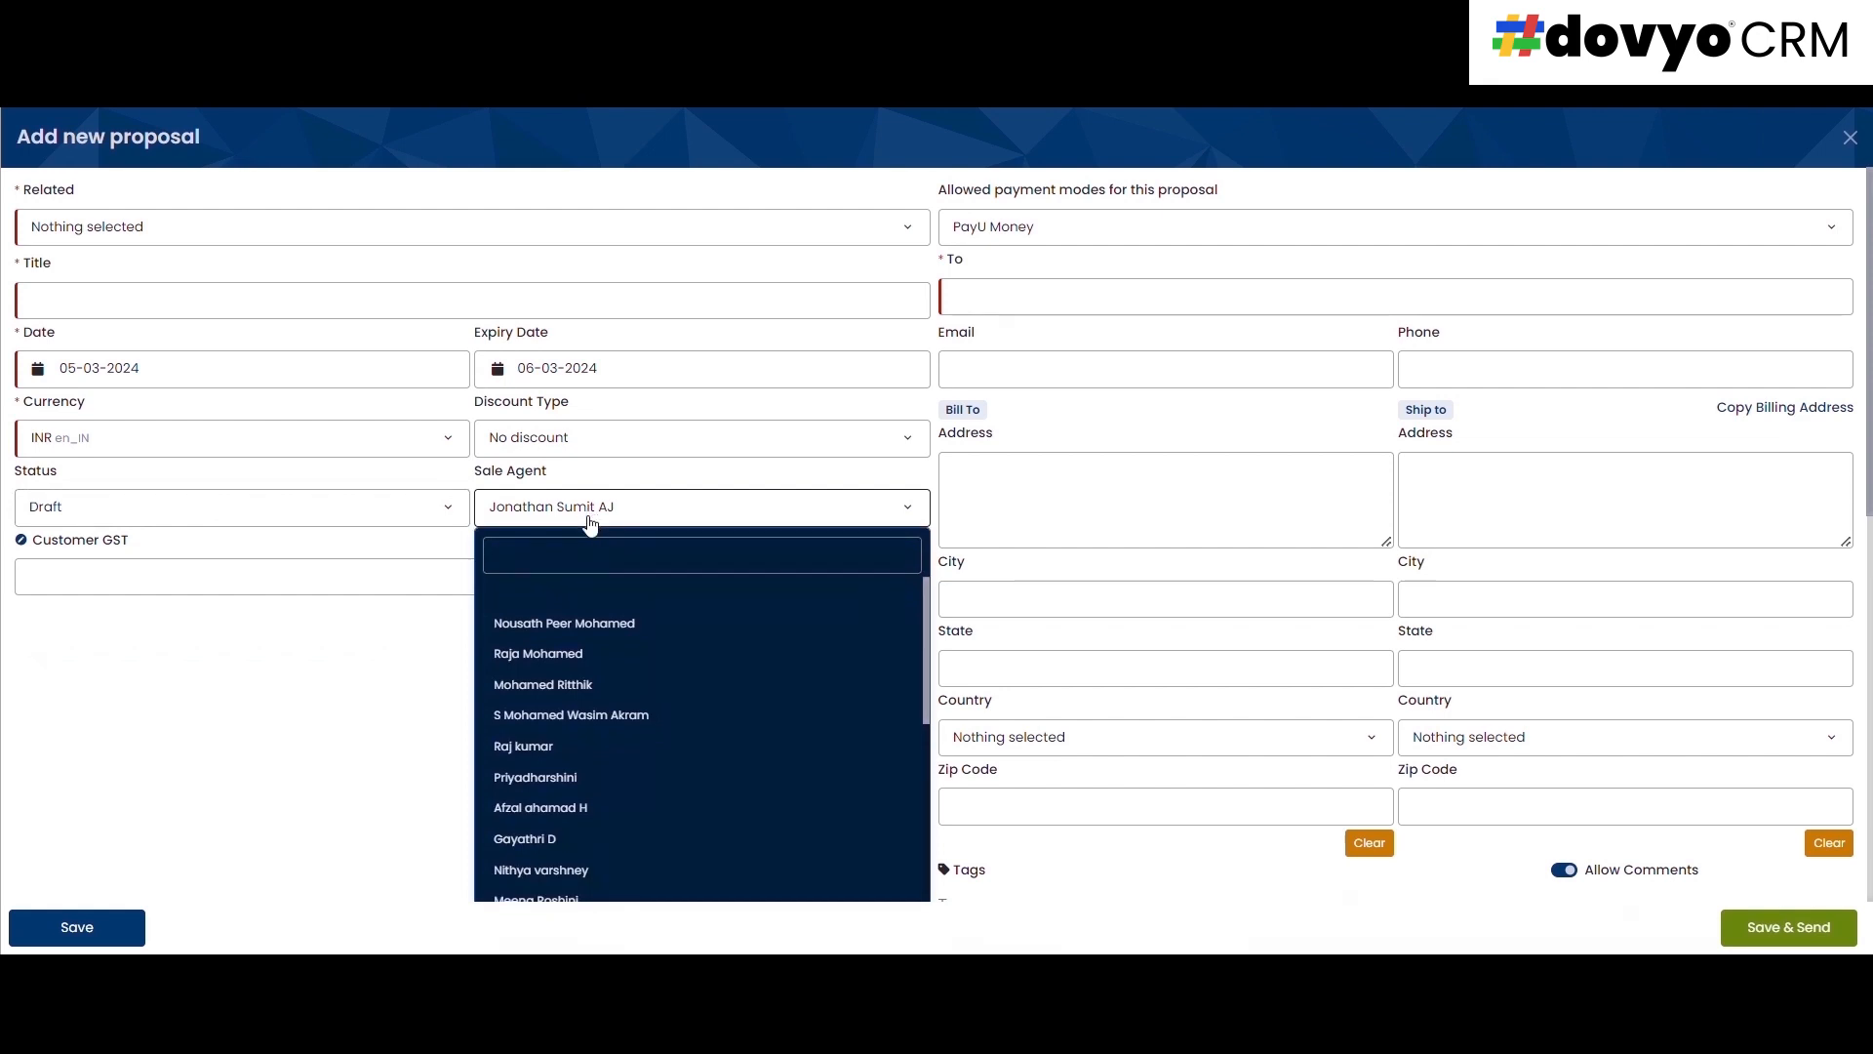
{"action": "left_click", "coordinate": [104, 598]}
- Examine the proposal's Customer GST custom field and its allowed payment modes, leaving both unchanged
{"action": "left_click", "coordinate": [79, 585]}
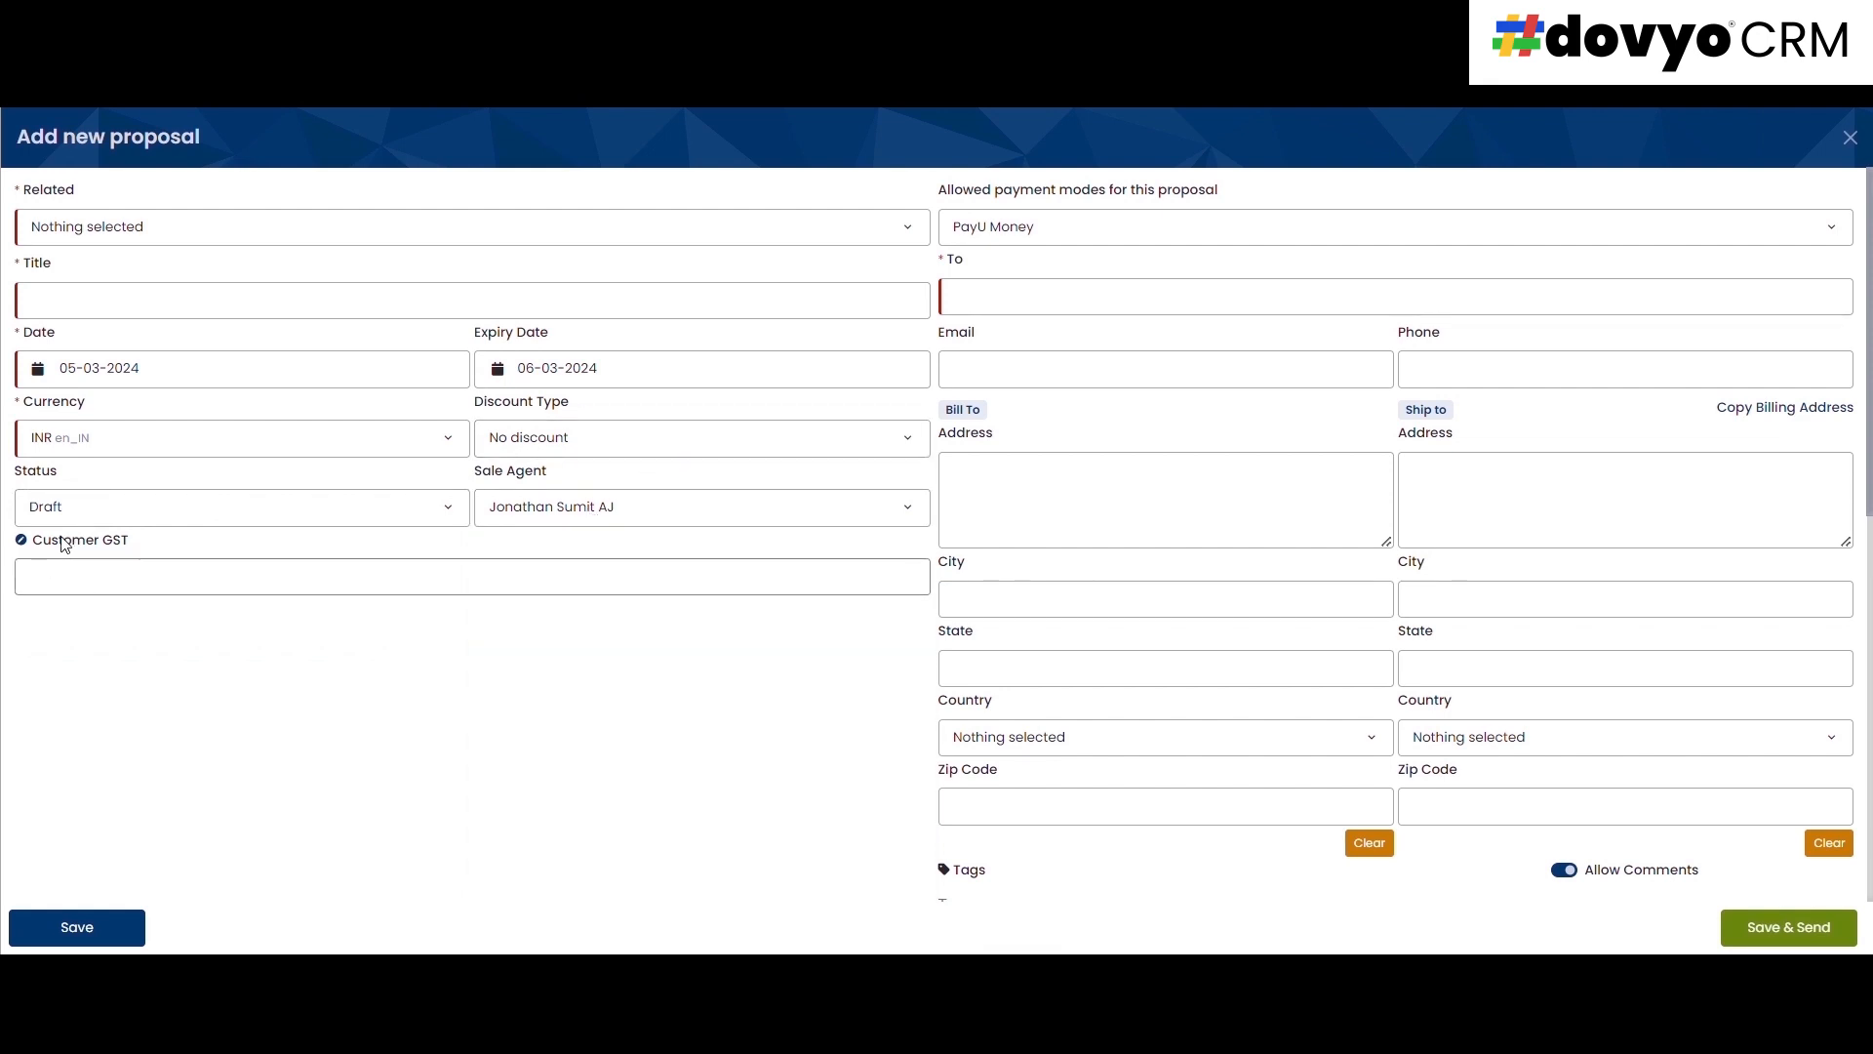
{"action": "left_click_drag", "start_coordinate": [172, 548], "coordinate": [33, 555]}
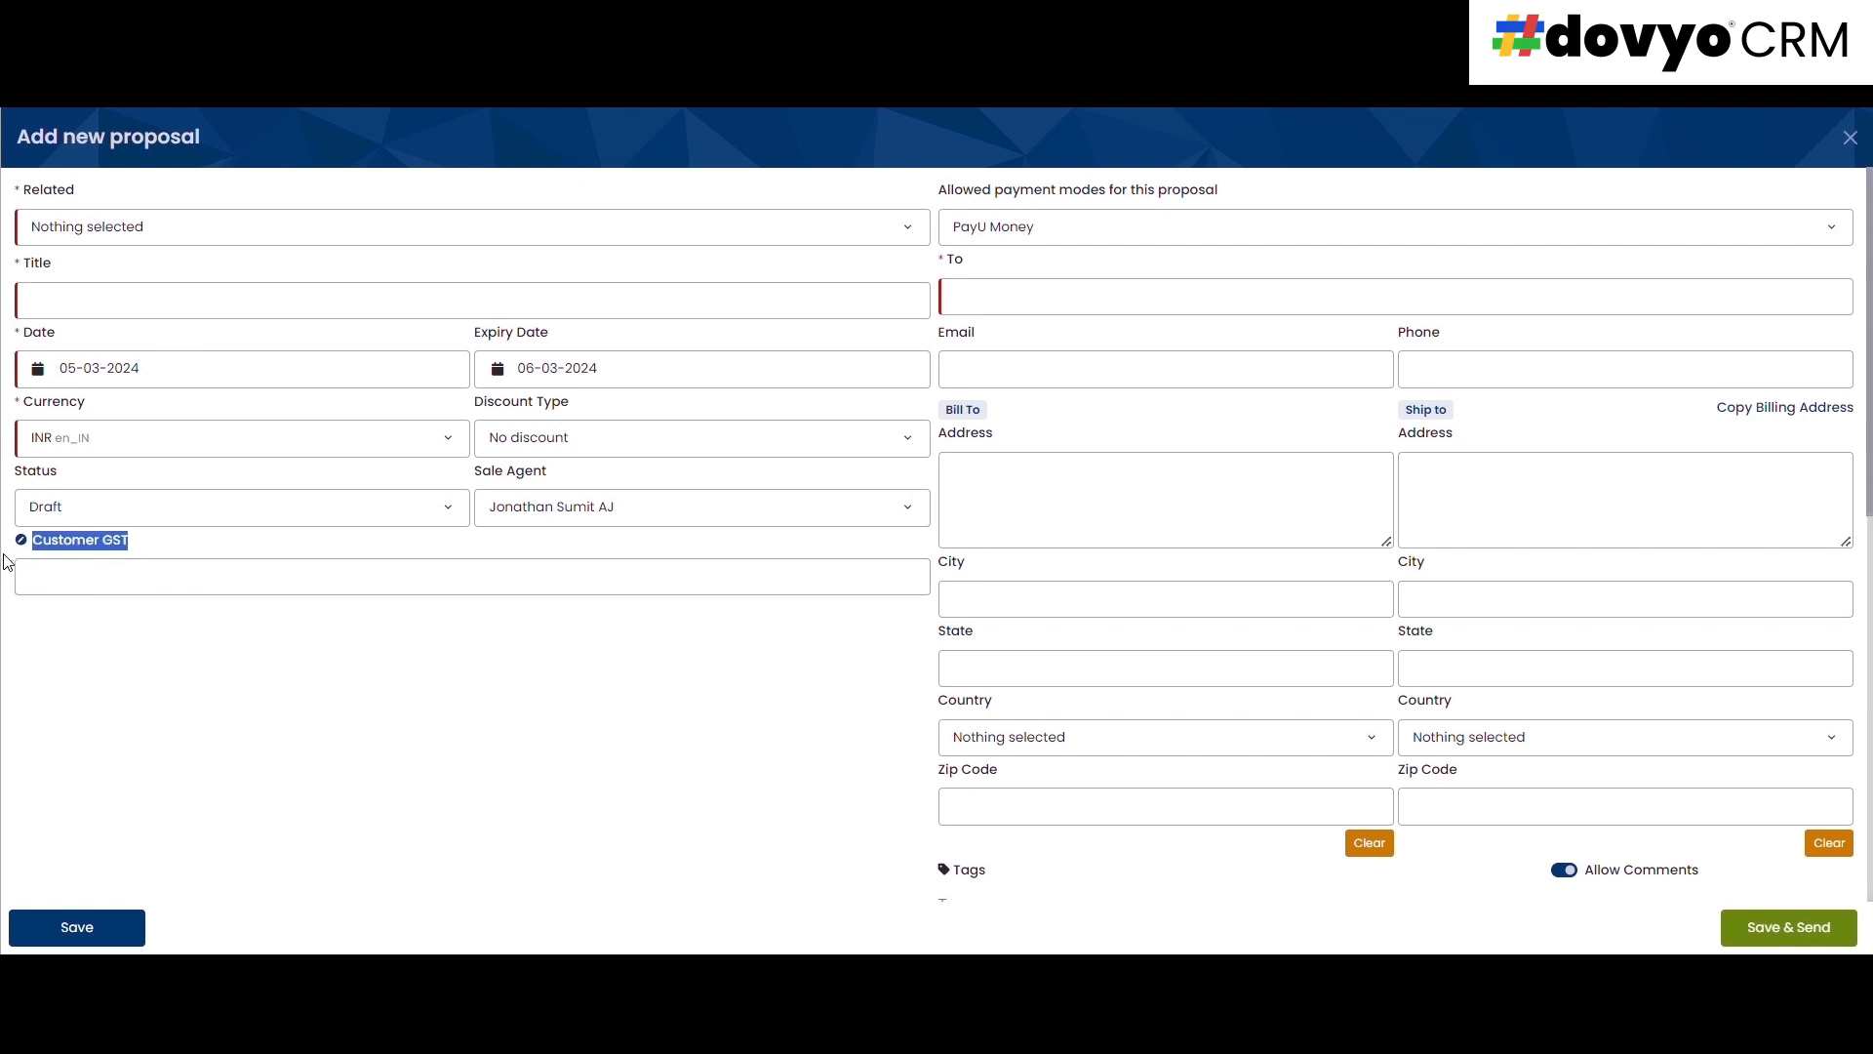
{"action": "left_click", "coordinate": [152, 673]}
{"action": "left_click_drag", "start_coordinate": [140, 547], "coordinate": [32, 543]}
{"action": "left_click", "coordinate": [142, 592]}
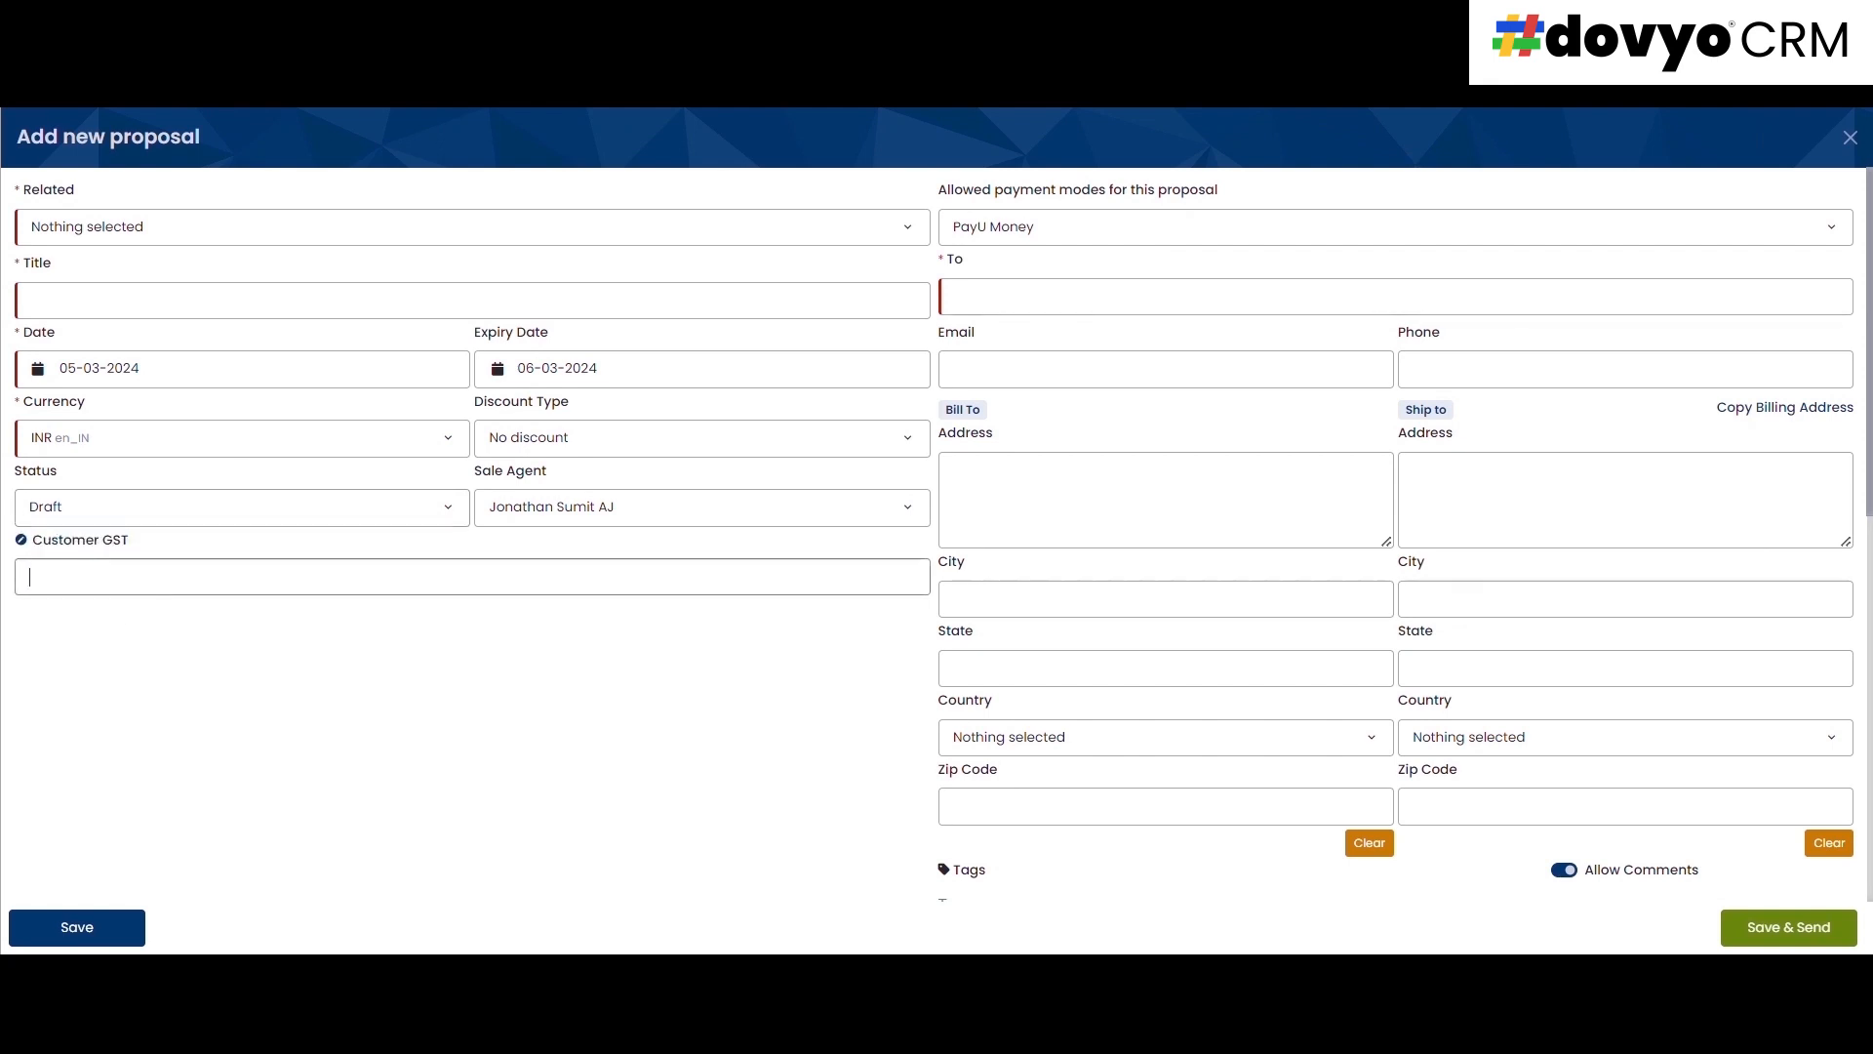
{"action": "left_click", "coordinate": [1100, 235]}
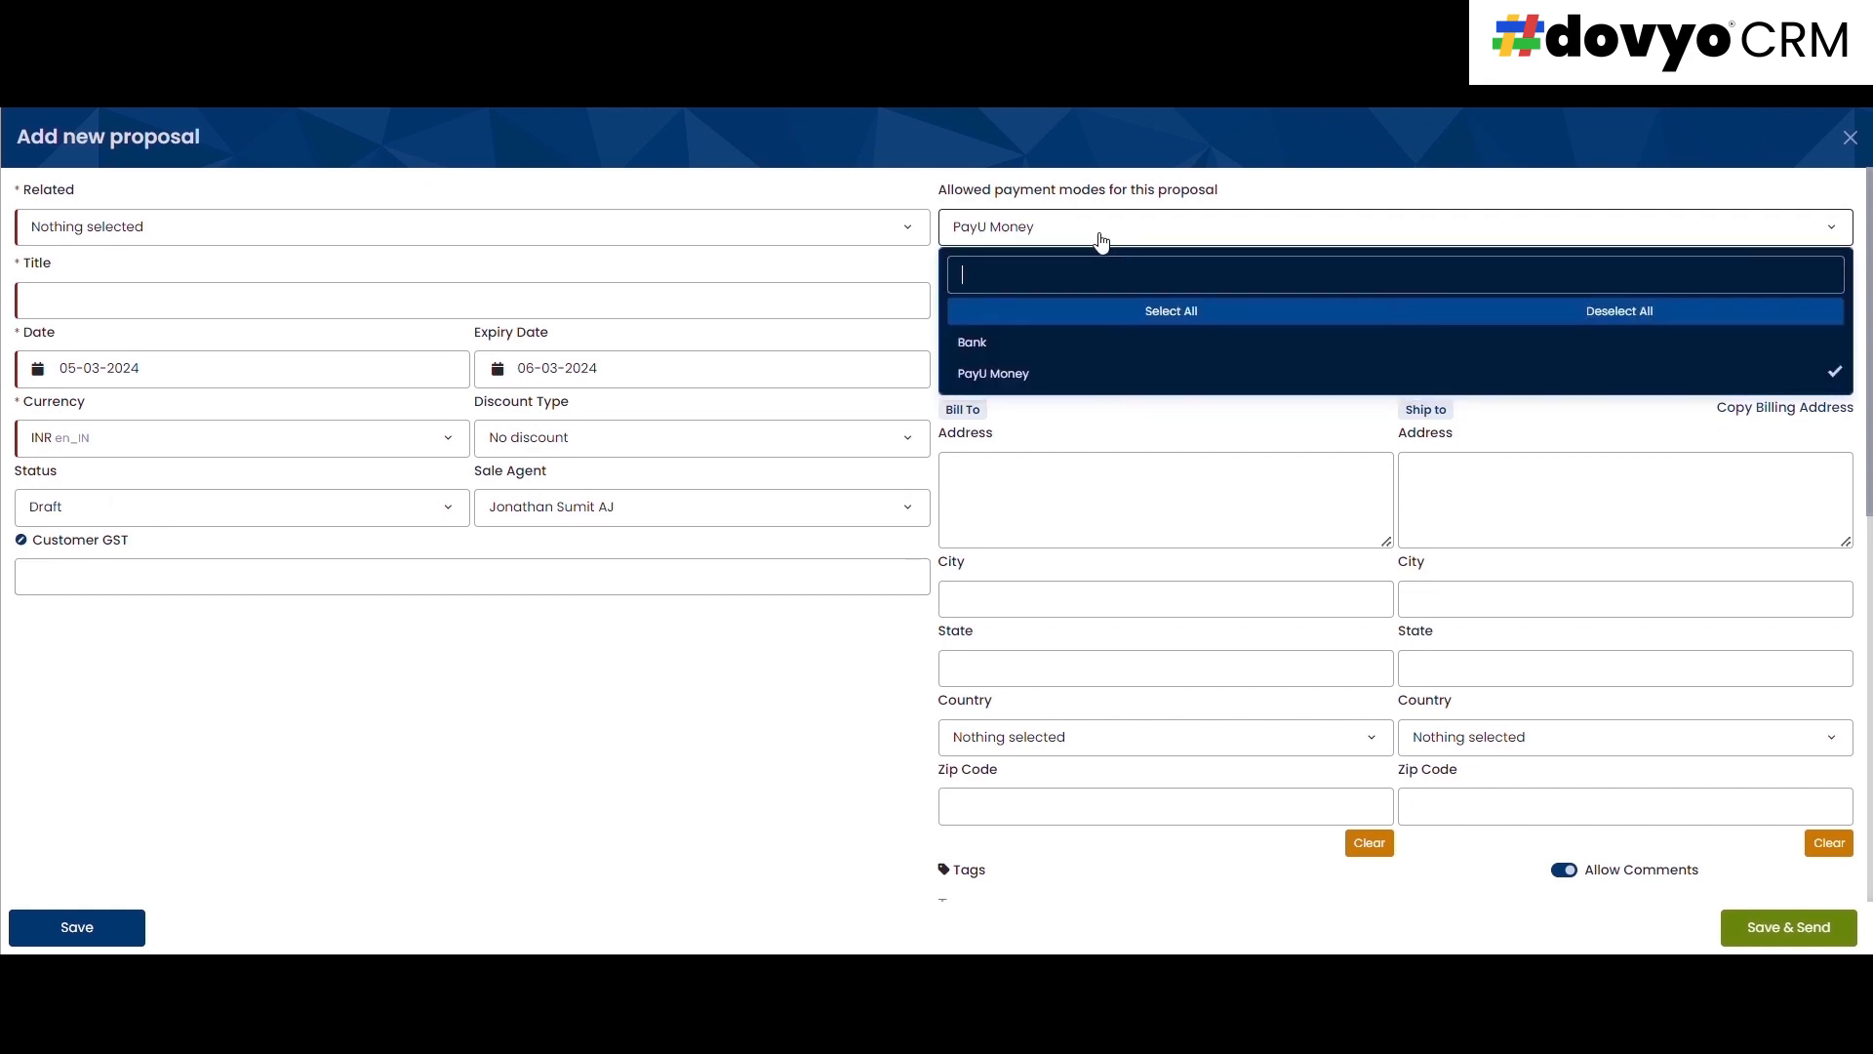
{"action": "left_click", "coordinate": [1226, 196]}
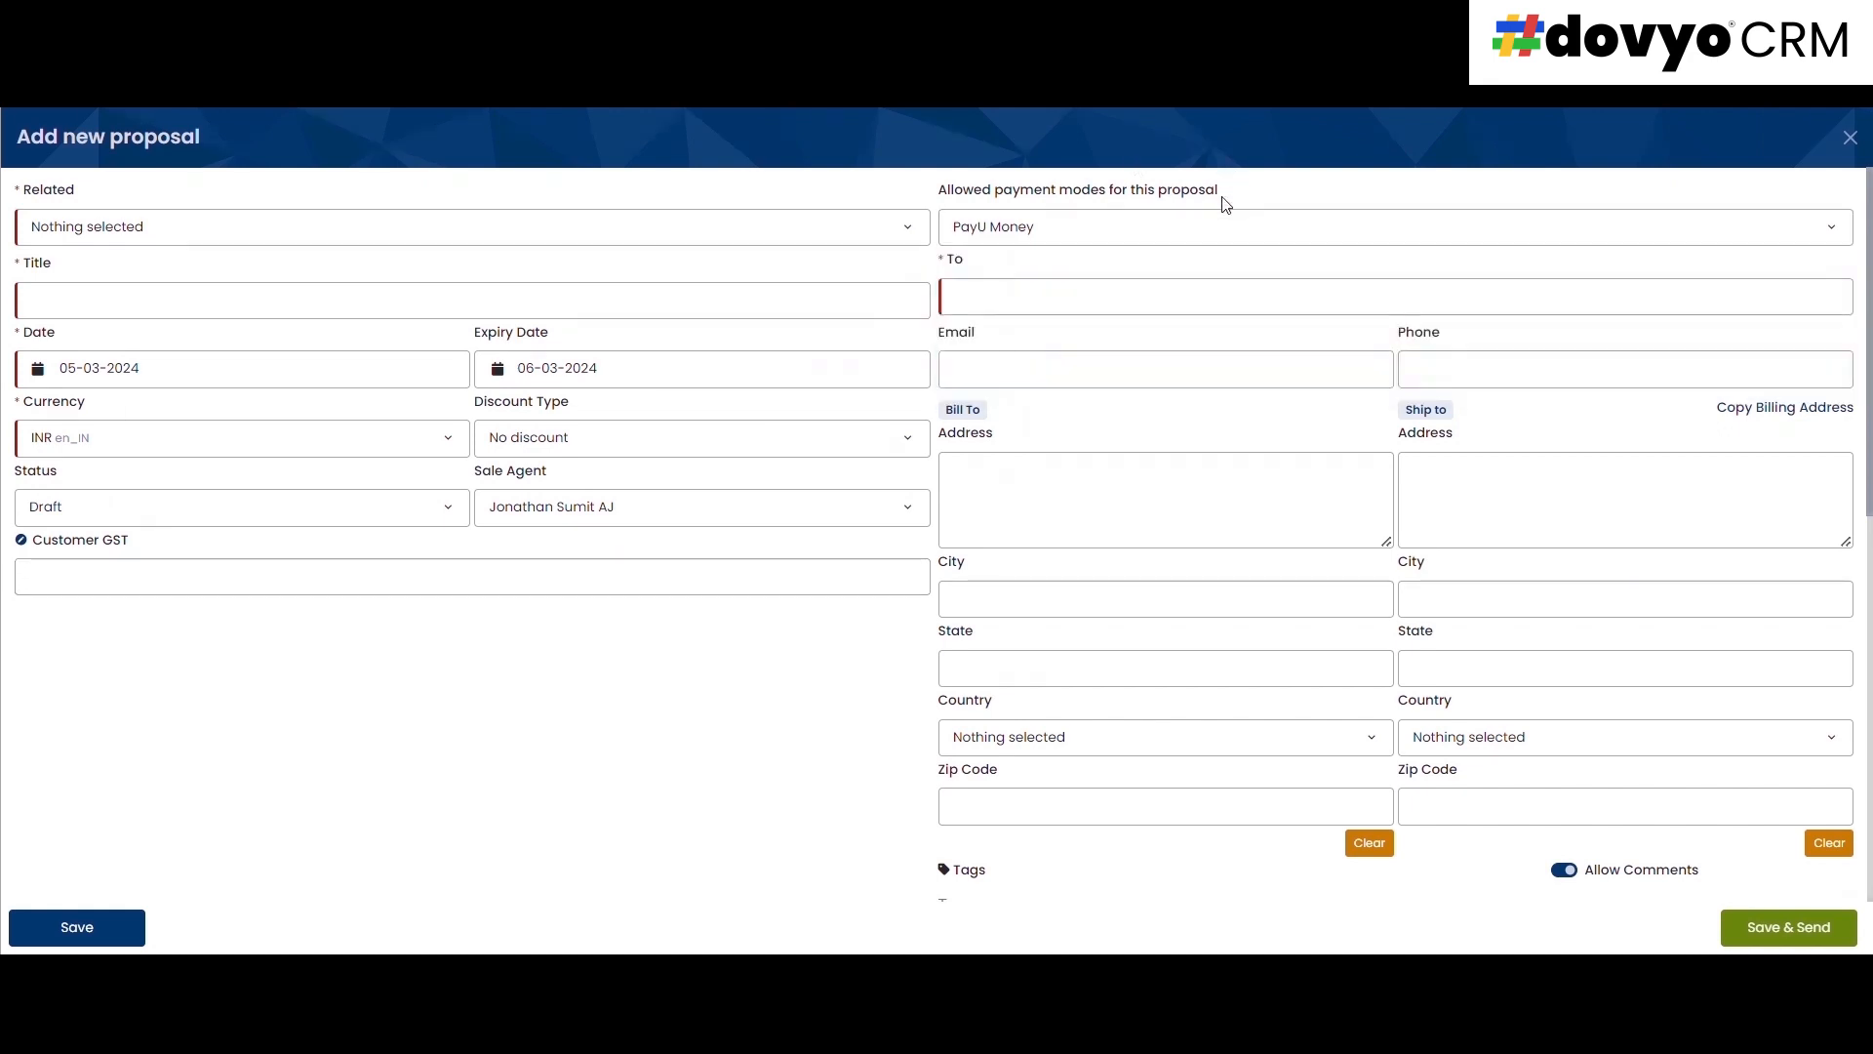
- Relate the proposal to a customer, choose Green Line Technologies and bring the item entry section into view
{"action": "left_click", "coordinate": [167, 226]}
{"action": "left_click", "coordinate": [117, 380]}
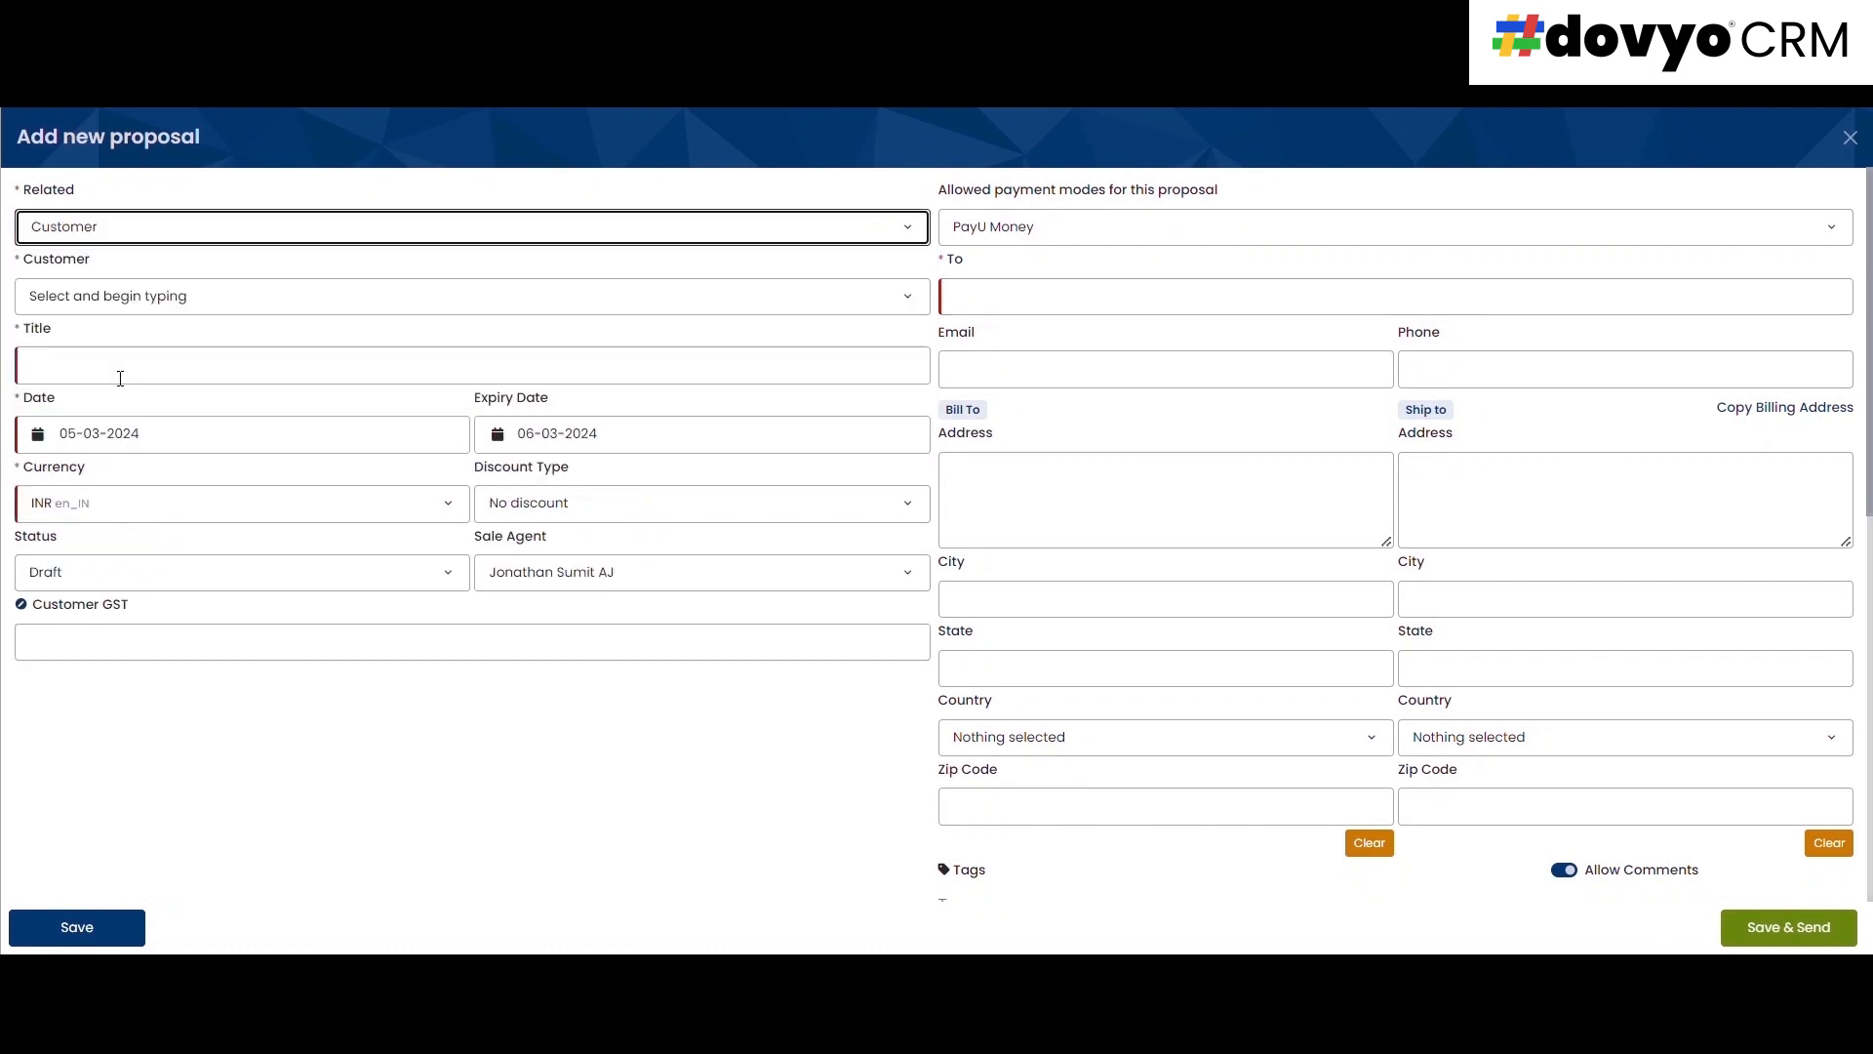
{"action": "left_click", "coordinate": [151, 298]}
{"action": "type", "text": "Gree"}
{"action": "left_click", "coordinate": [100, 469]}
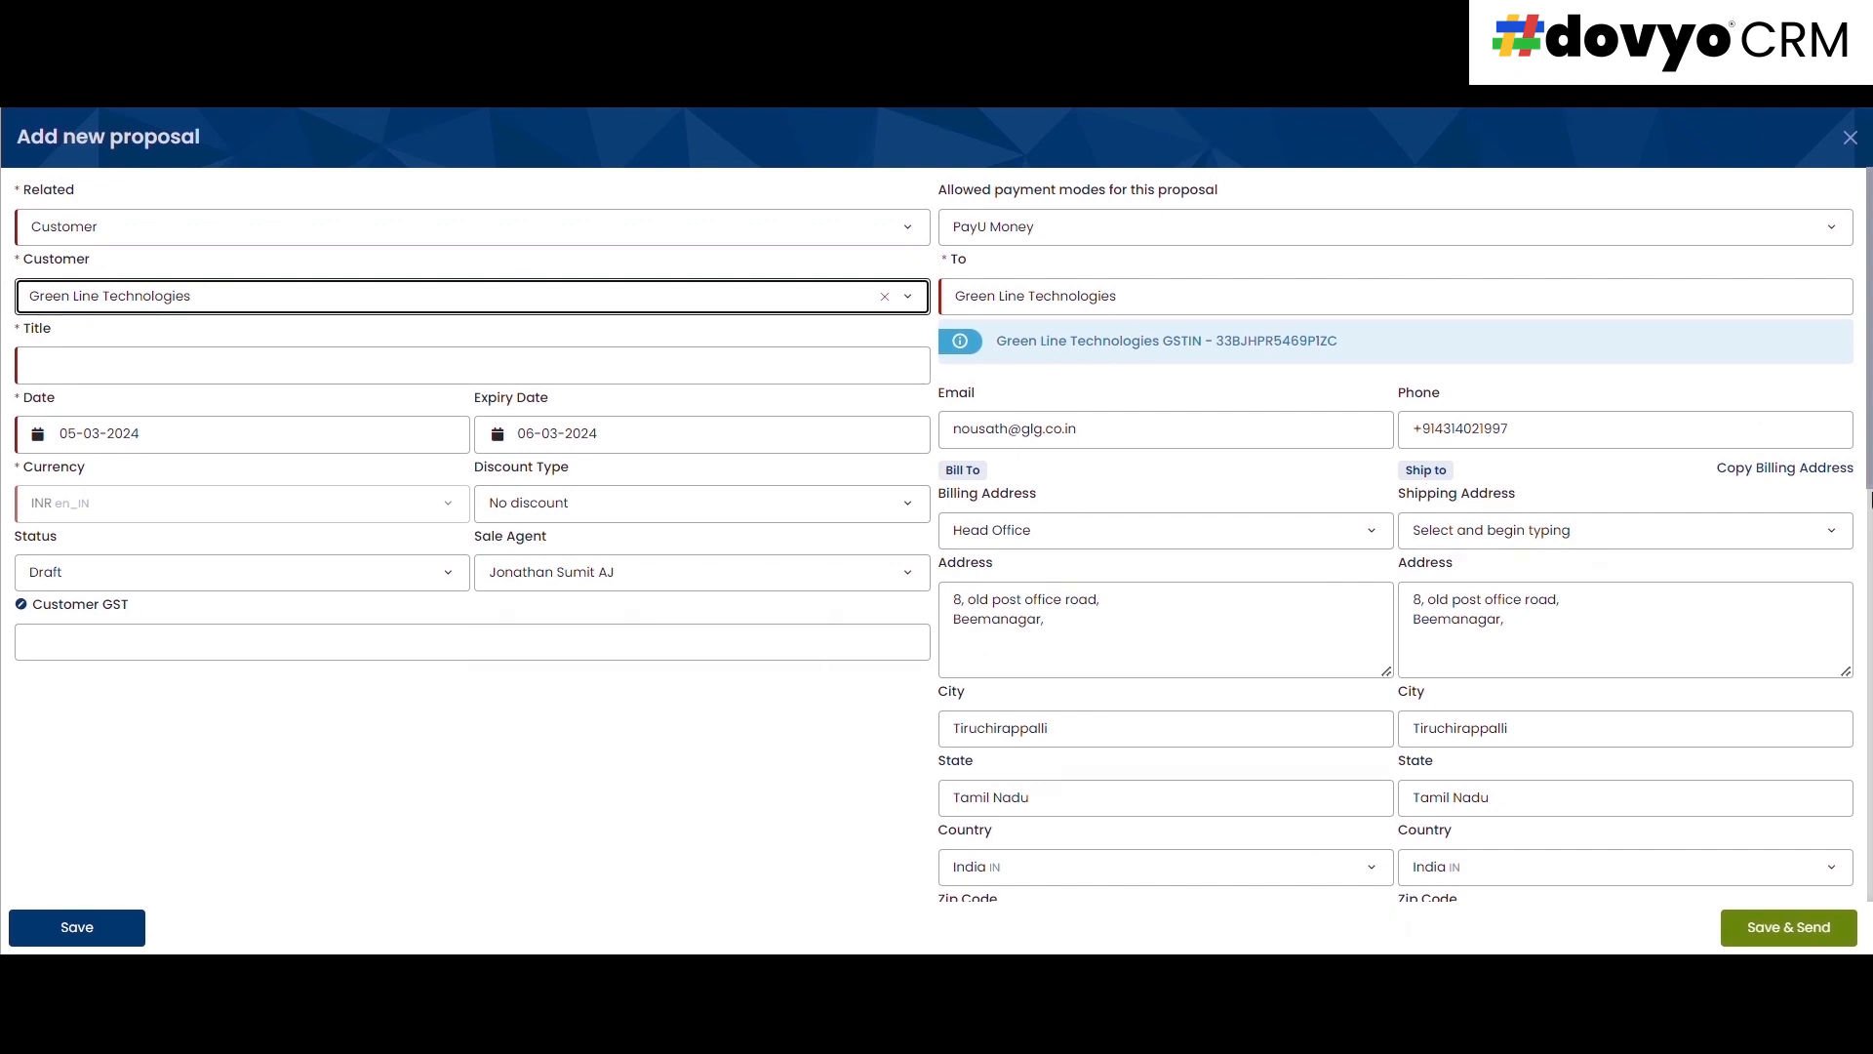
{"action": "left_click_drag", "start_coordinate": [1870, 499], "coordinate": [1870, 763]}
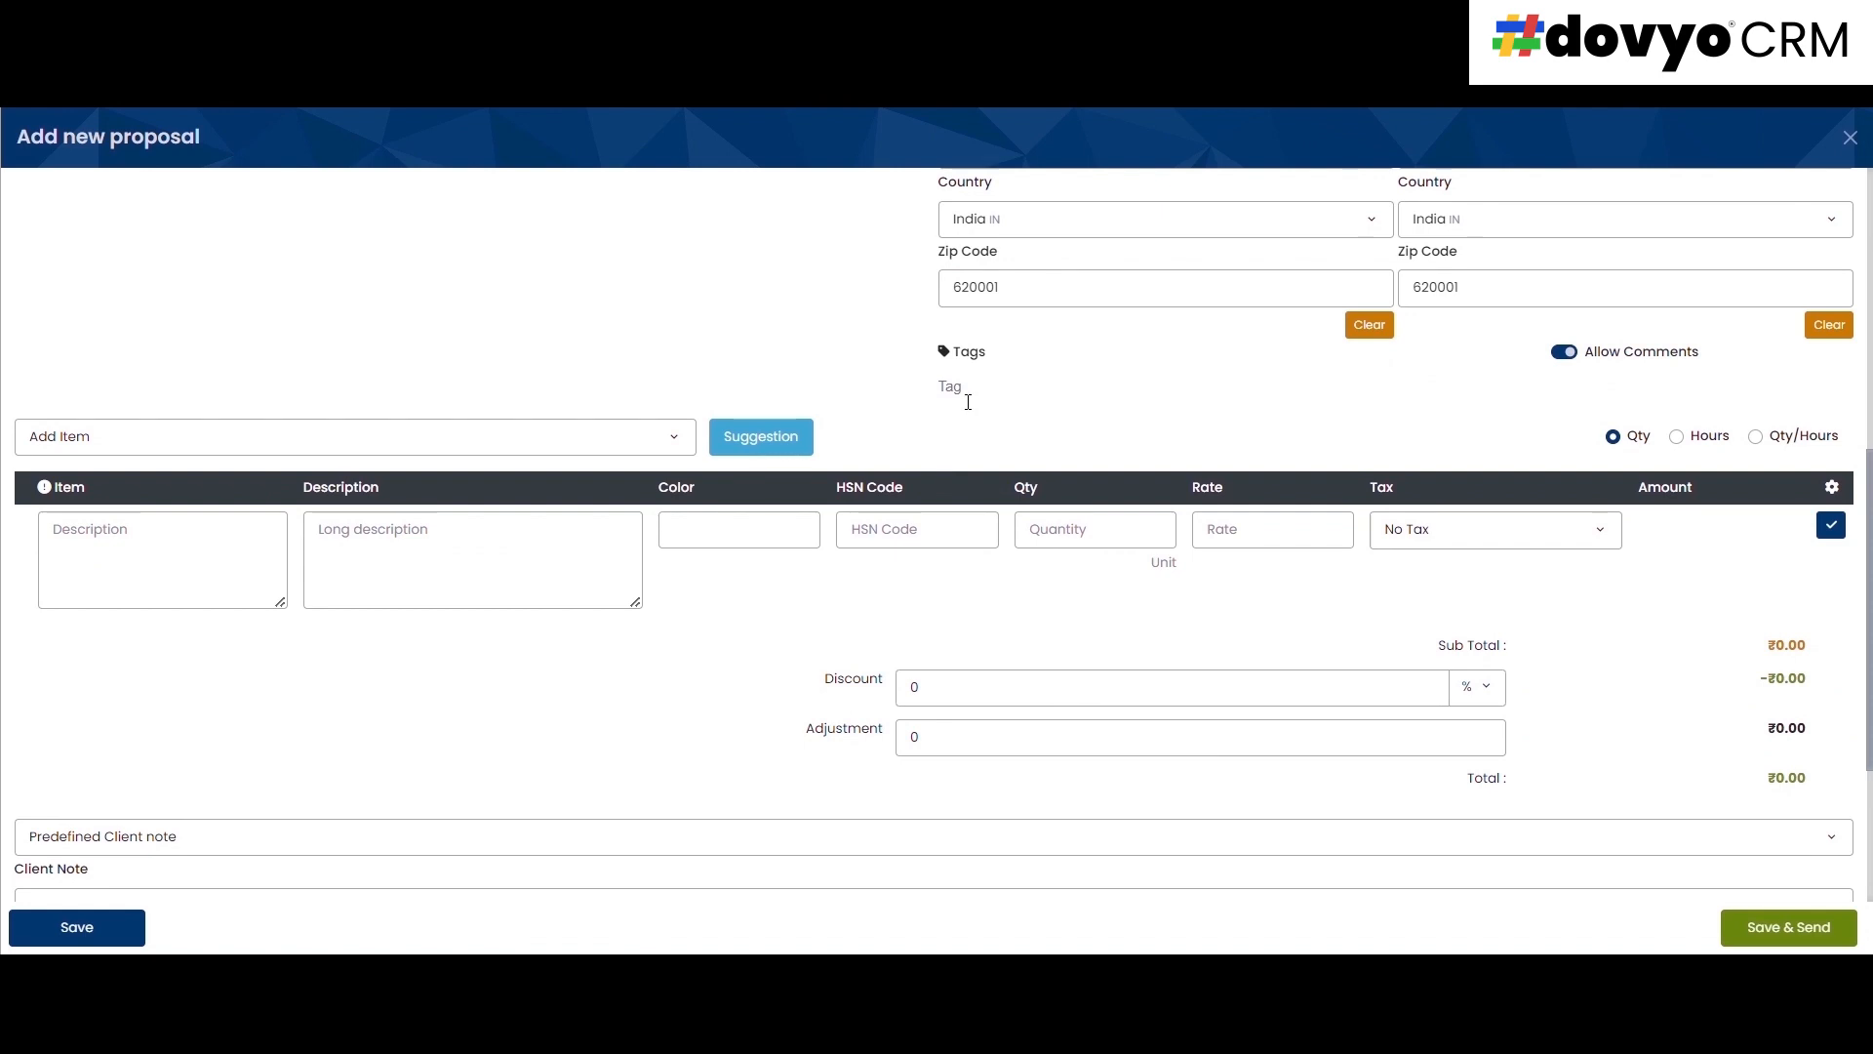
- Try the Hours and Qty/Hours modes for the proposal's item quantities, and return to Qty
{"action": "left_click", "coordinate": [1567, 353]}
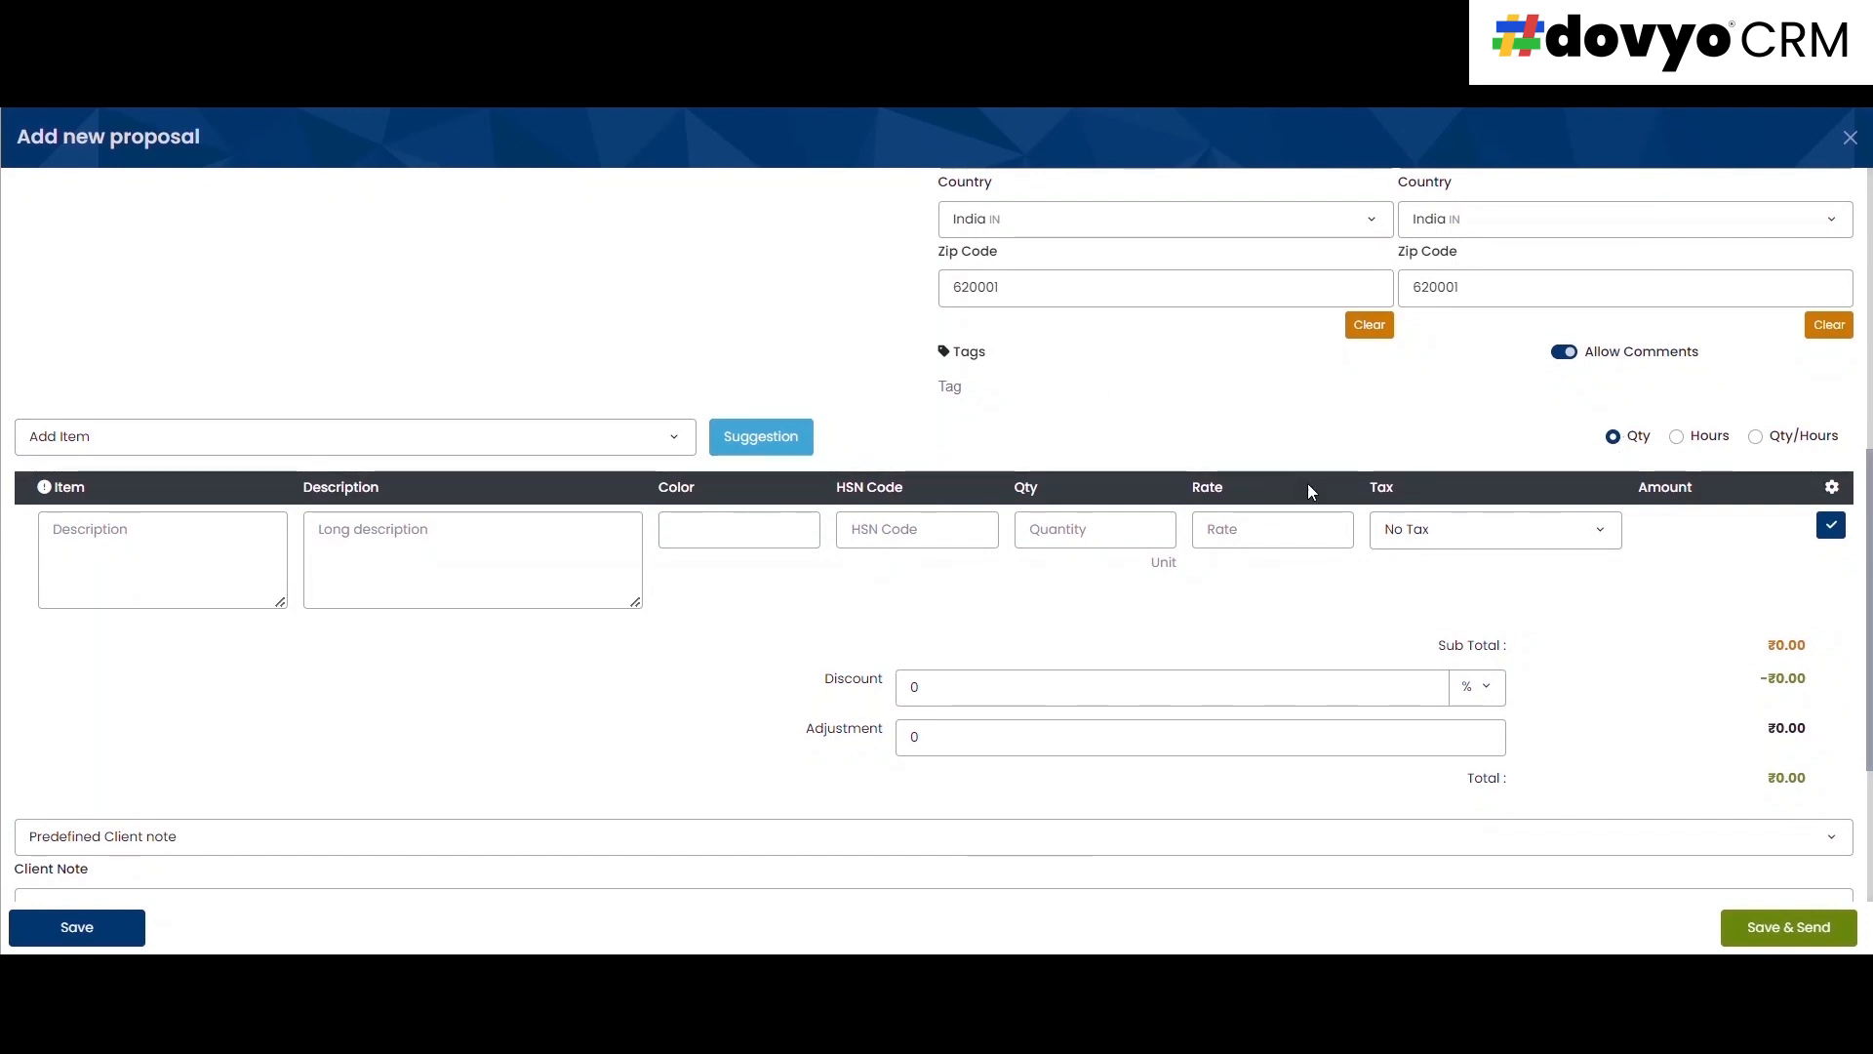
{"action": "left_click", "coordinate": [1680, 439]}
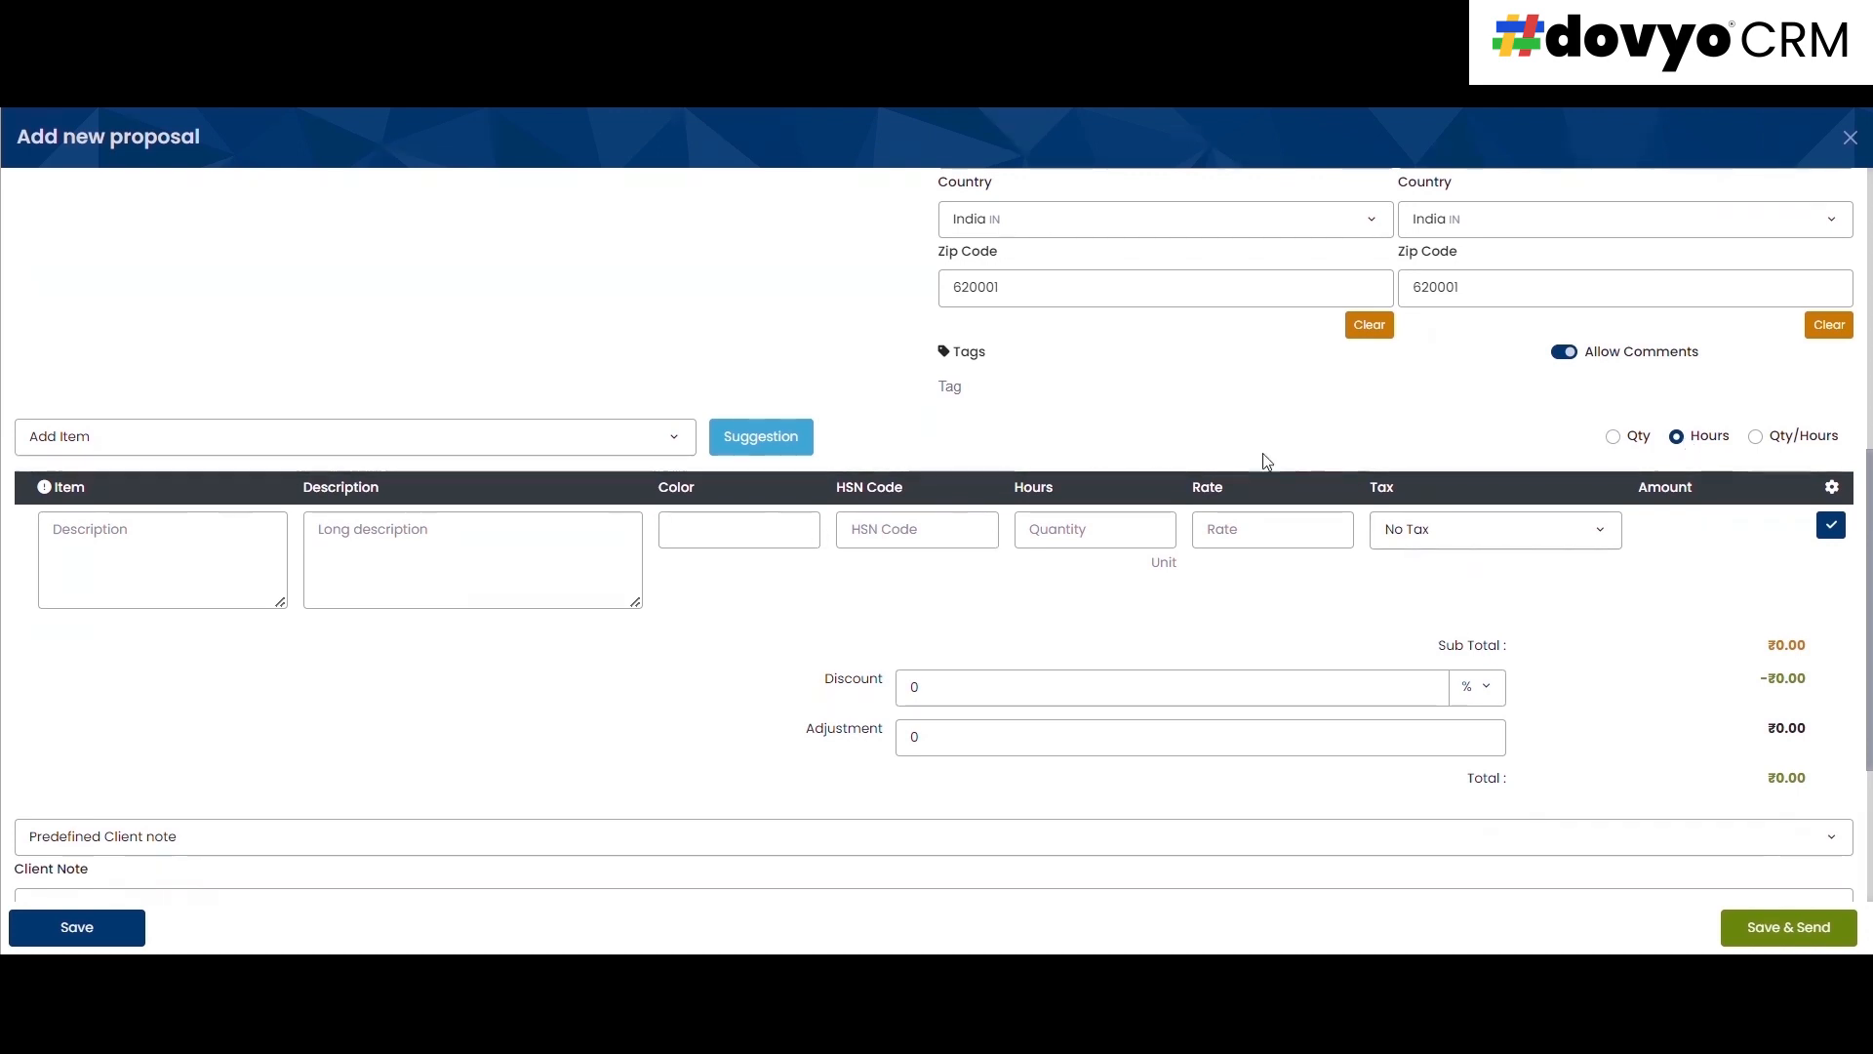
{"action": "left_click", "coordinate": [1758, 438]}
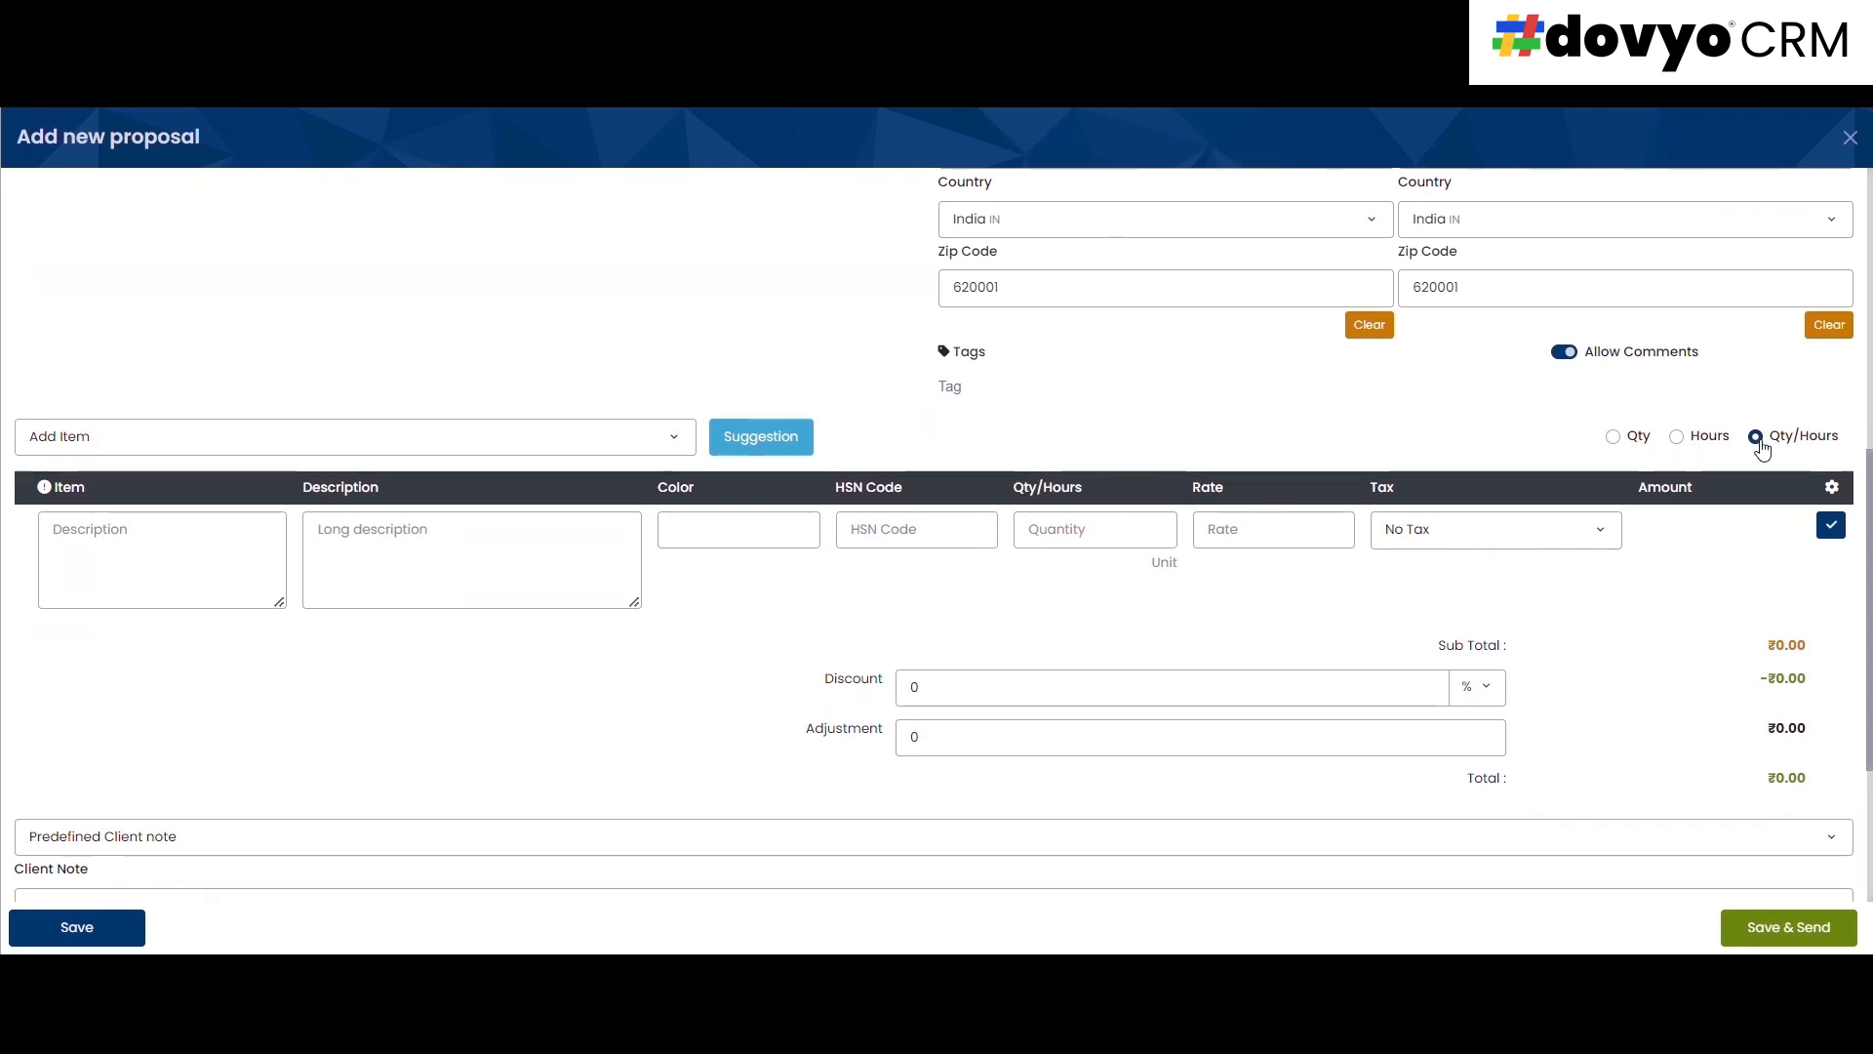
{"action": "left_click", "coordinate": [1612, 437]}
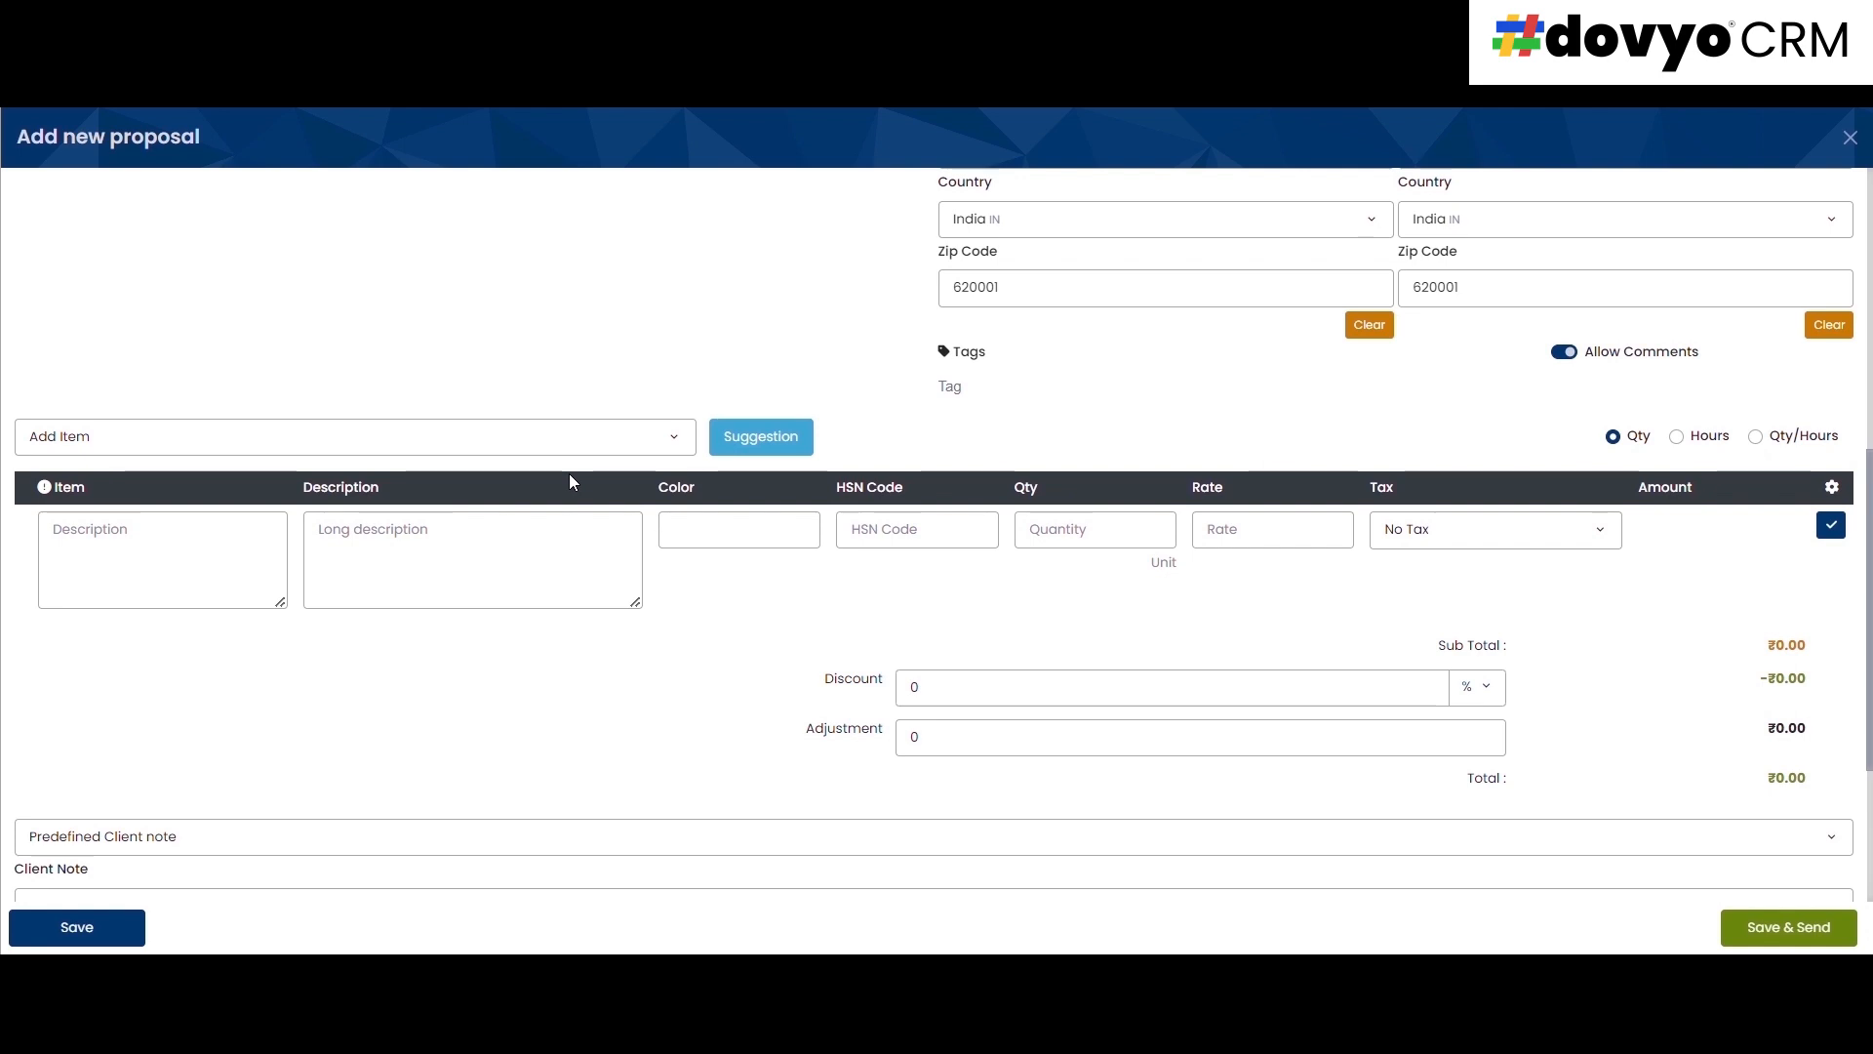
- Add the item Wall Tiles 1018 to the proposal with quantity 1 and rate 100.00
{"action": "left_click", "coordinate": [195, 437]}
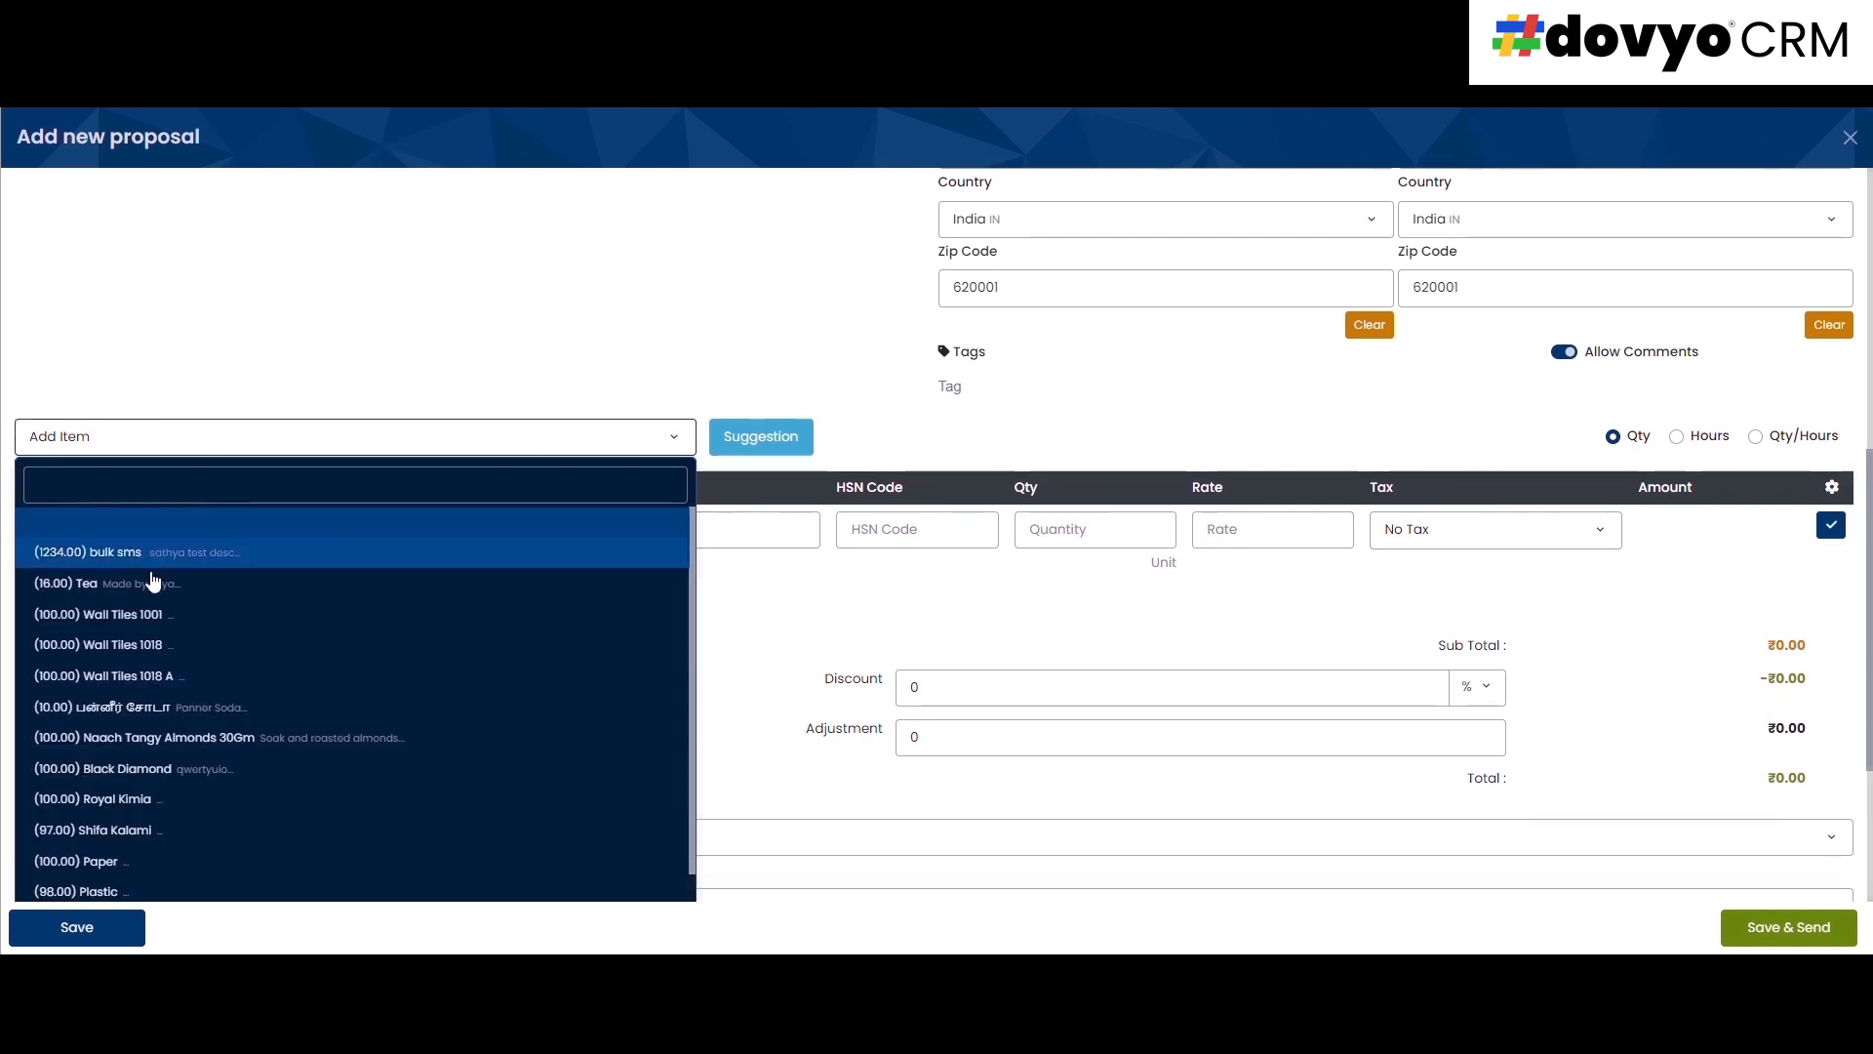
{"action": "left_click", "coordinate": [190, 646]}
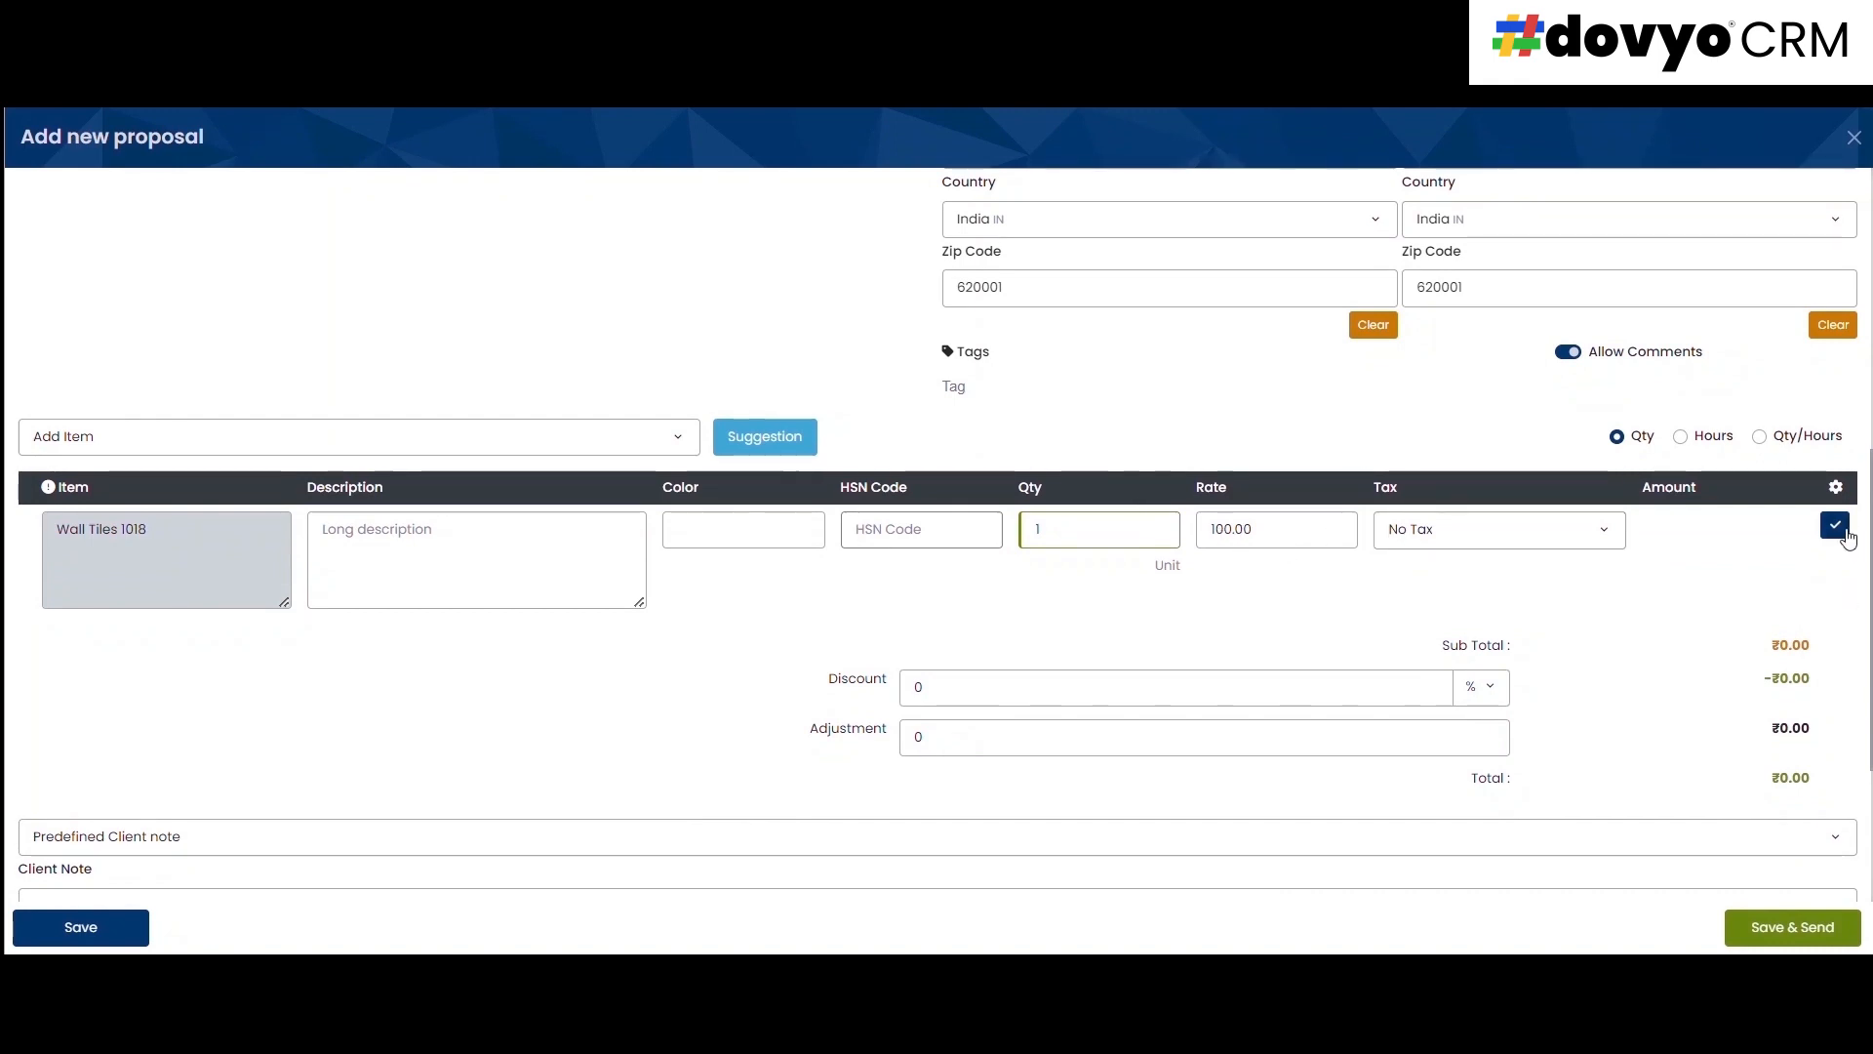
{"action": "left_click", "coordinate": [1835, 526]}
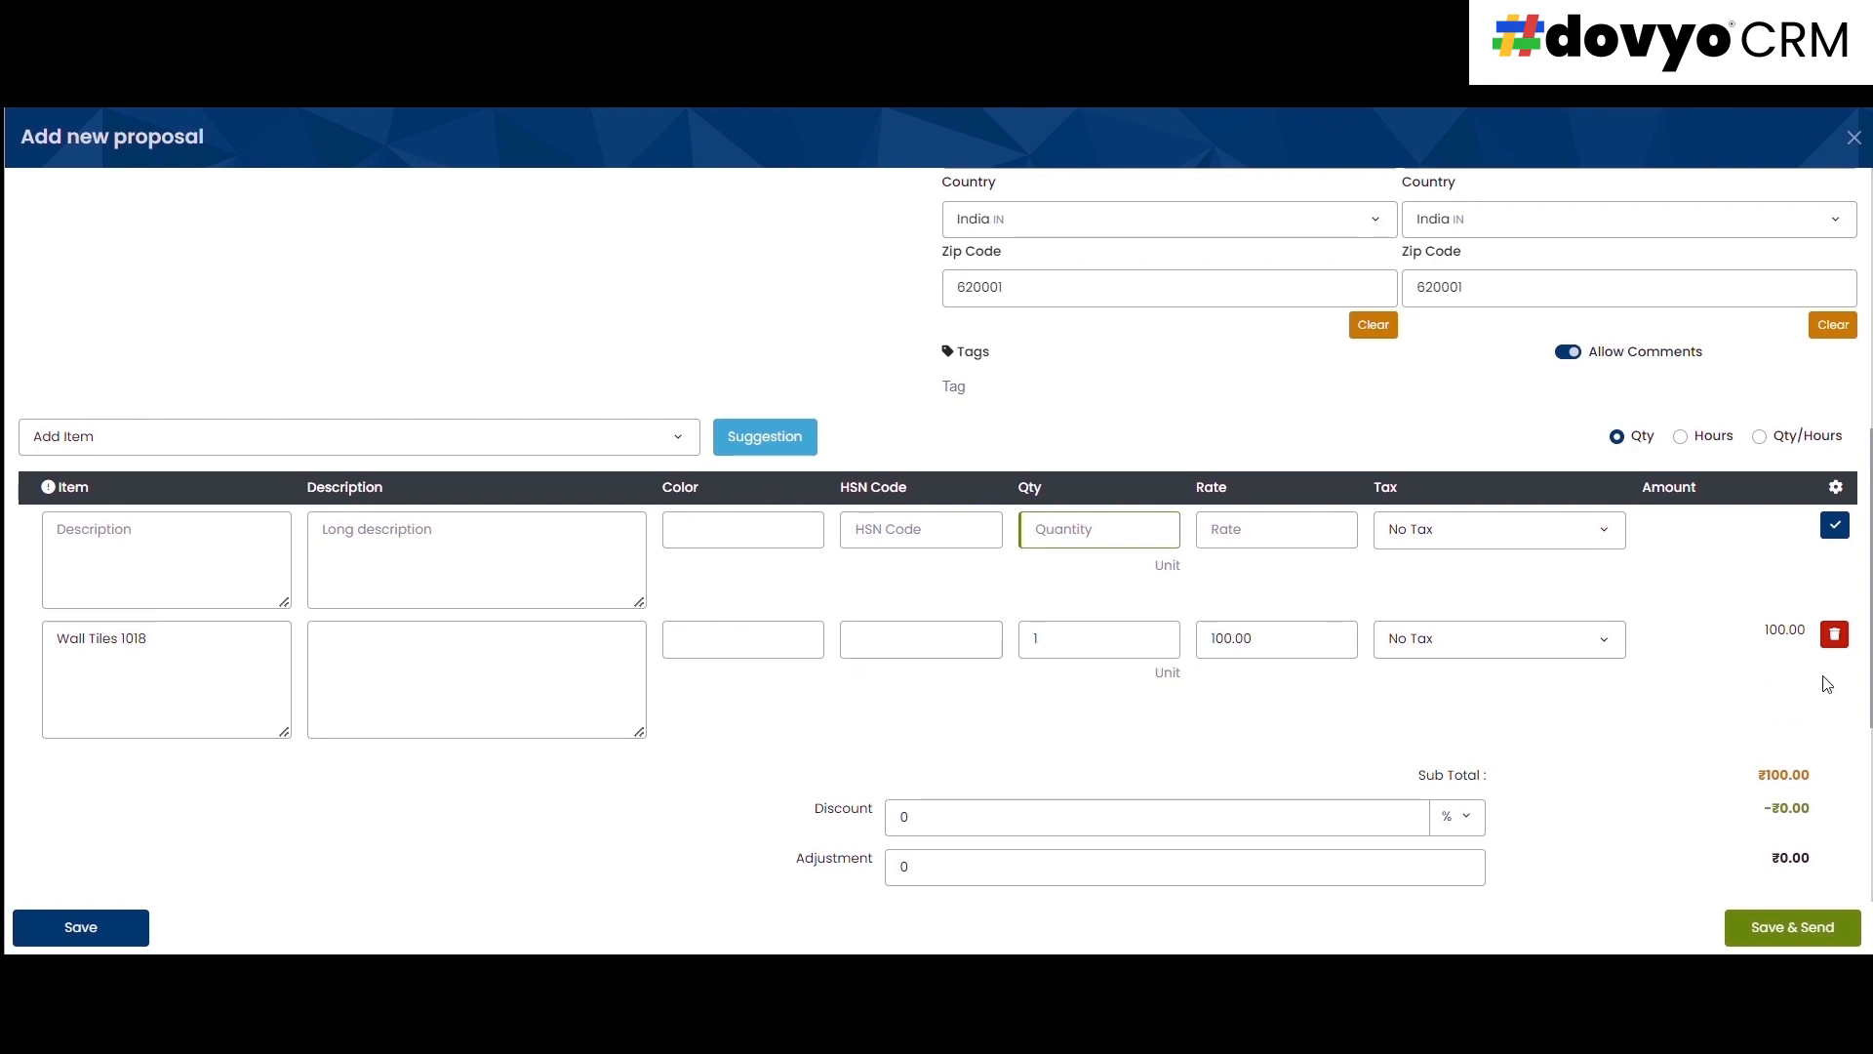
- Switch the proposal's discount from a percentage to Fixed Amount and make its value ready for entry
{"action": "scroll", "coordinate": [1834, 702], "scroll_direction": "down", "scroll_amount": 3}
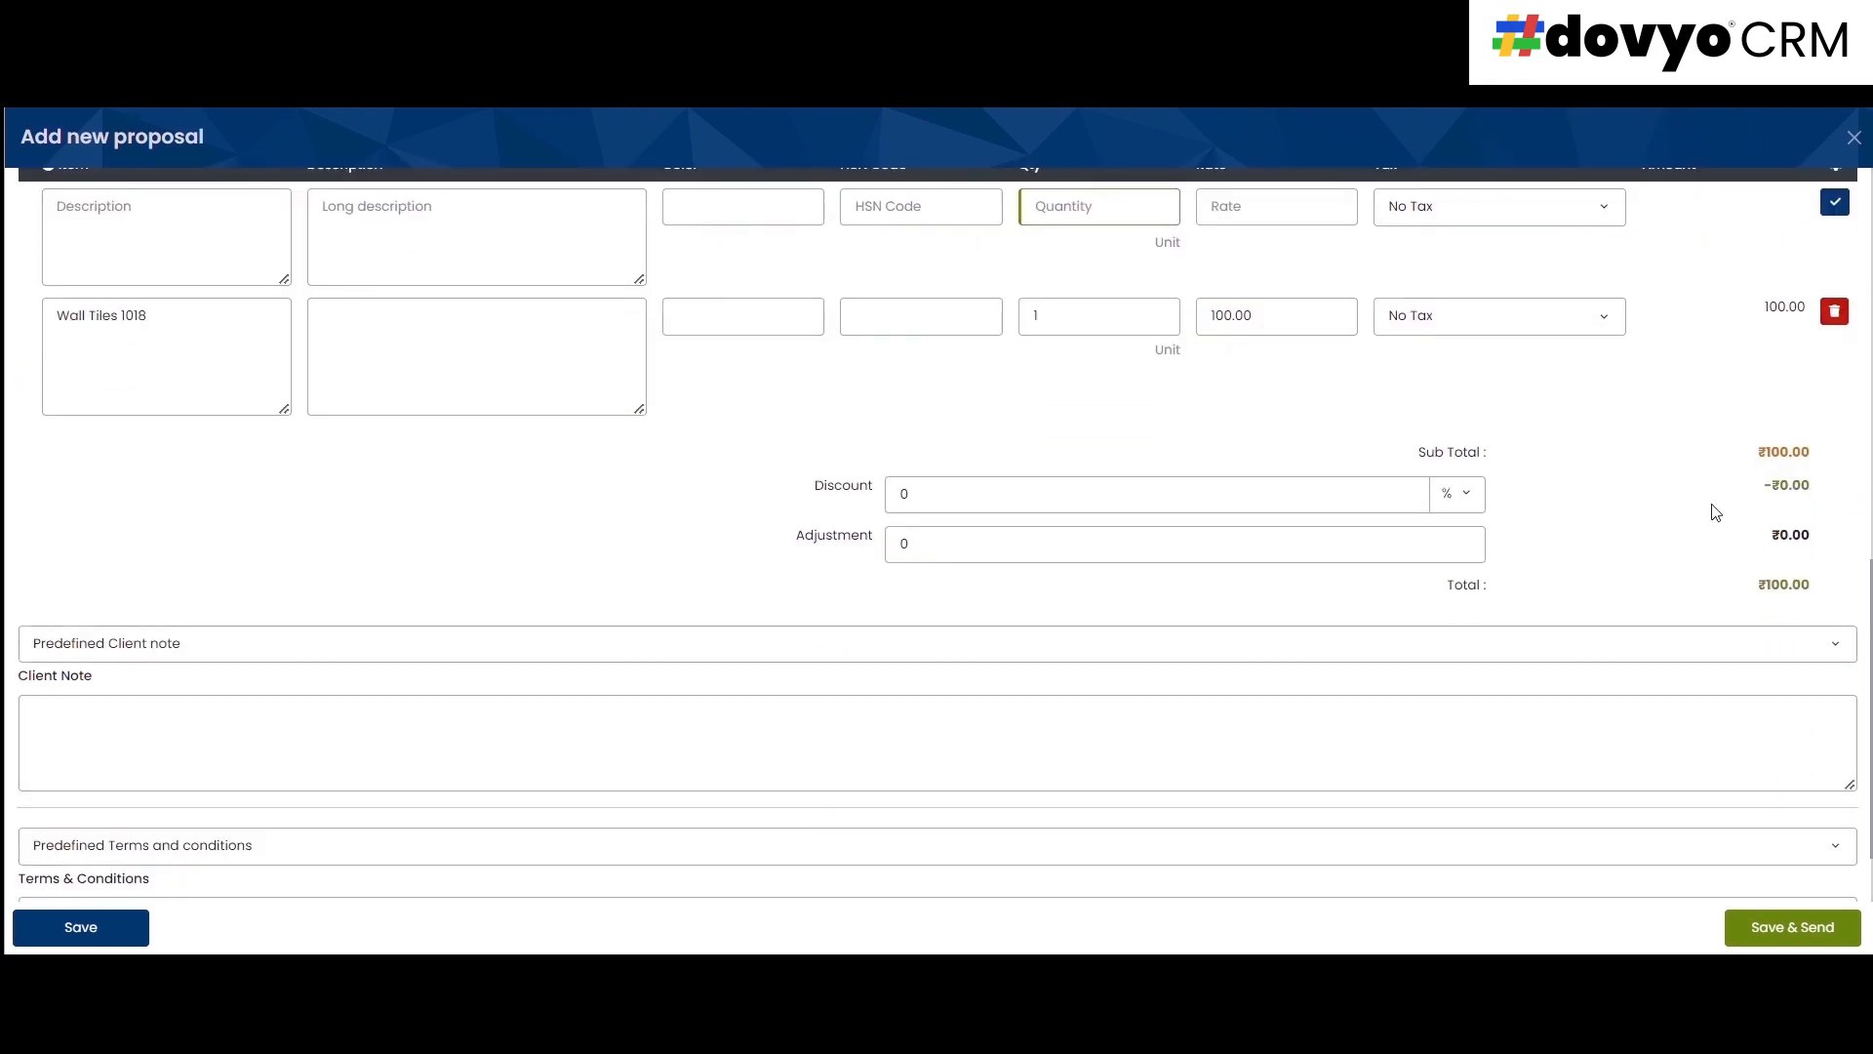
{"action": "left_click_drag", "start_coordinate": [1746, 457], "coordinate": [1819, 476]}
{"action": "left_click", "coordinate": [1466, 496]}
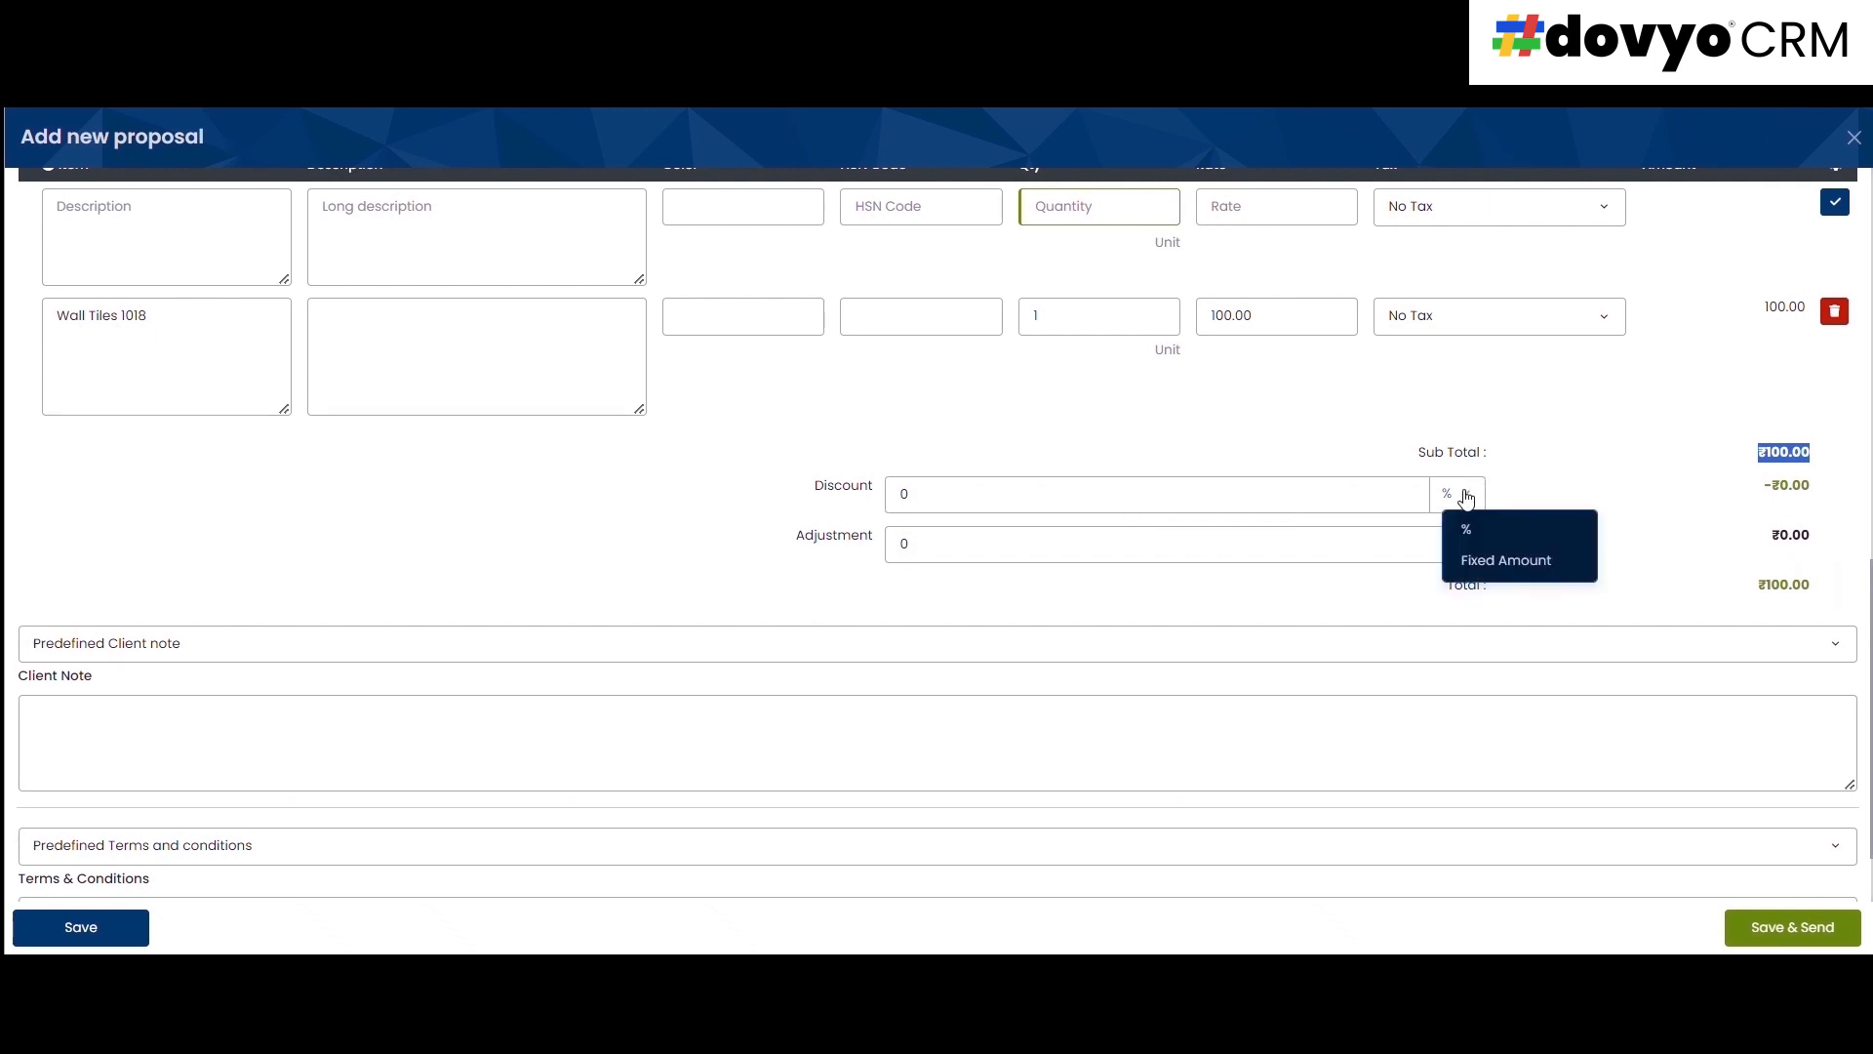
{"action": "left_click", "coordinate": [1497, 564]}
{"action": "left_click", "coordinate": [996, 507]}
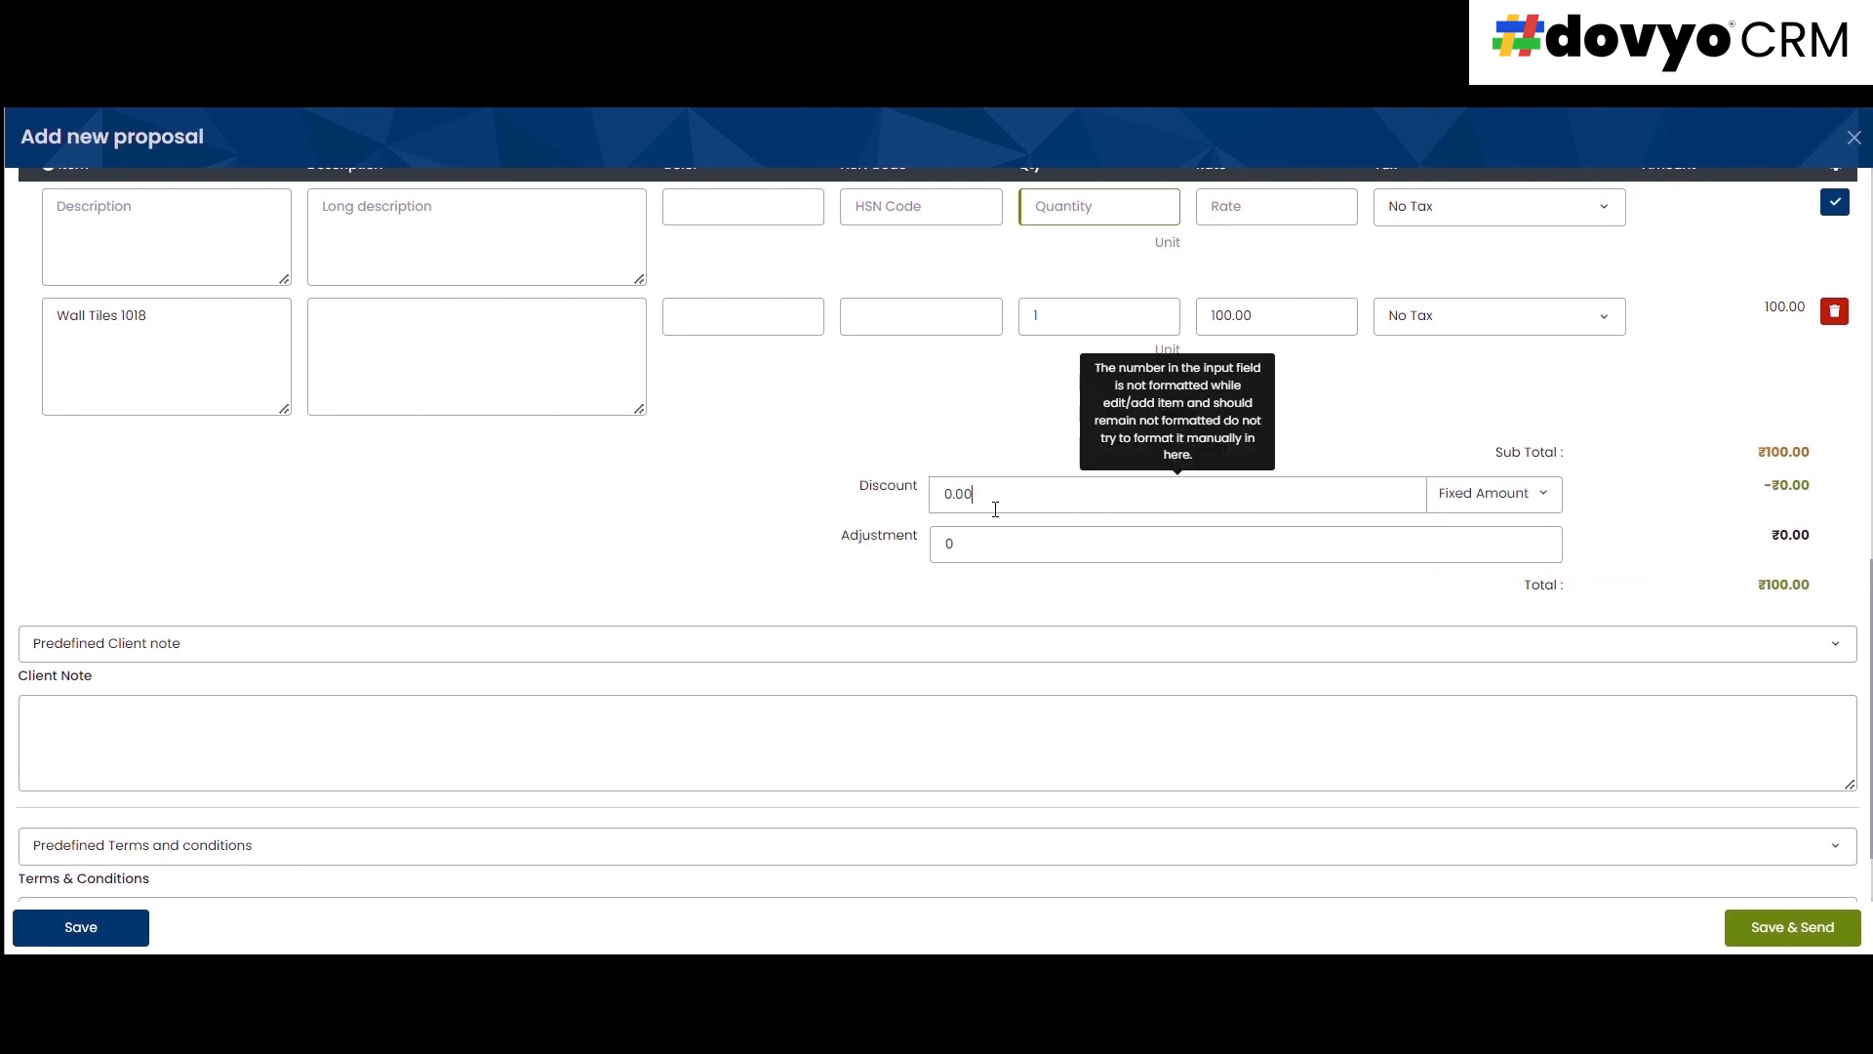
- Set the proposal's discount type to Before Tax, enter a discount of 50.00 and check the deducted amount
{"action": "scroll", "coordinate": [1113, 422], "scroll_direction": "up", "scroll_amount": 10}
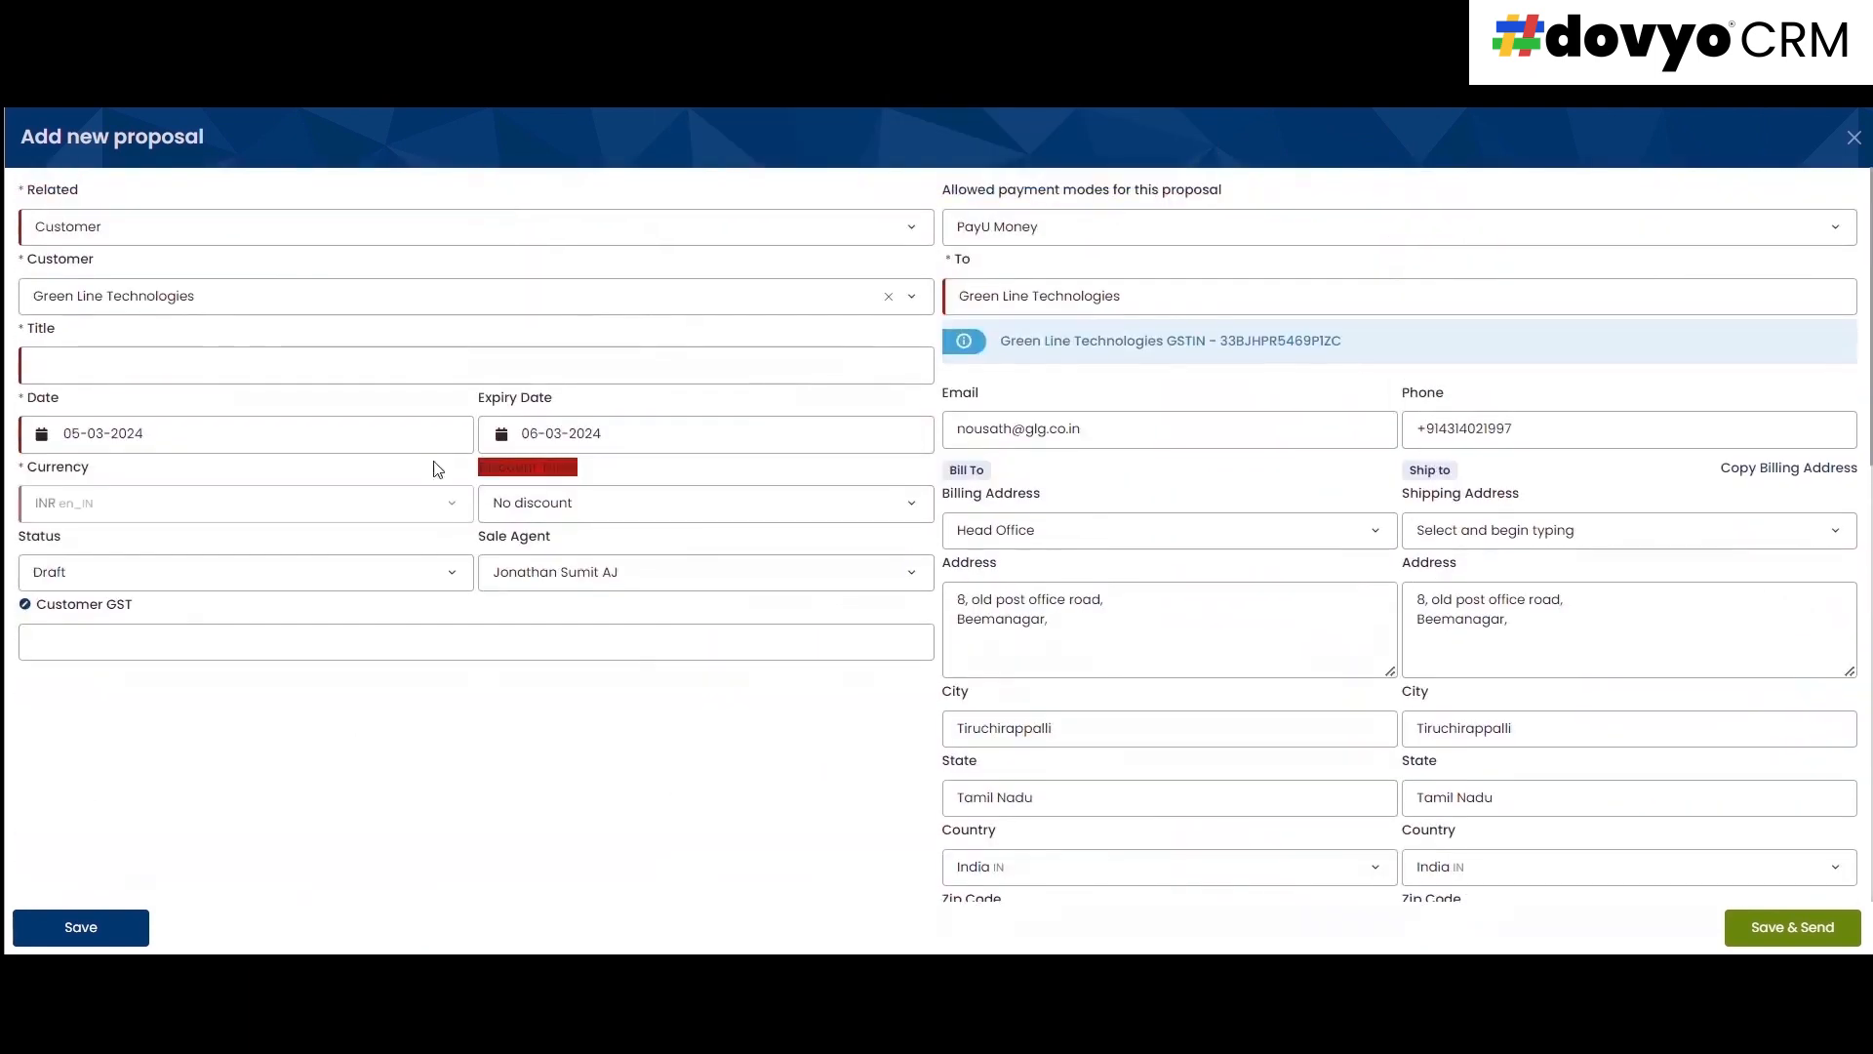
{"action": "left_click", "coordinate": [566, 502]}
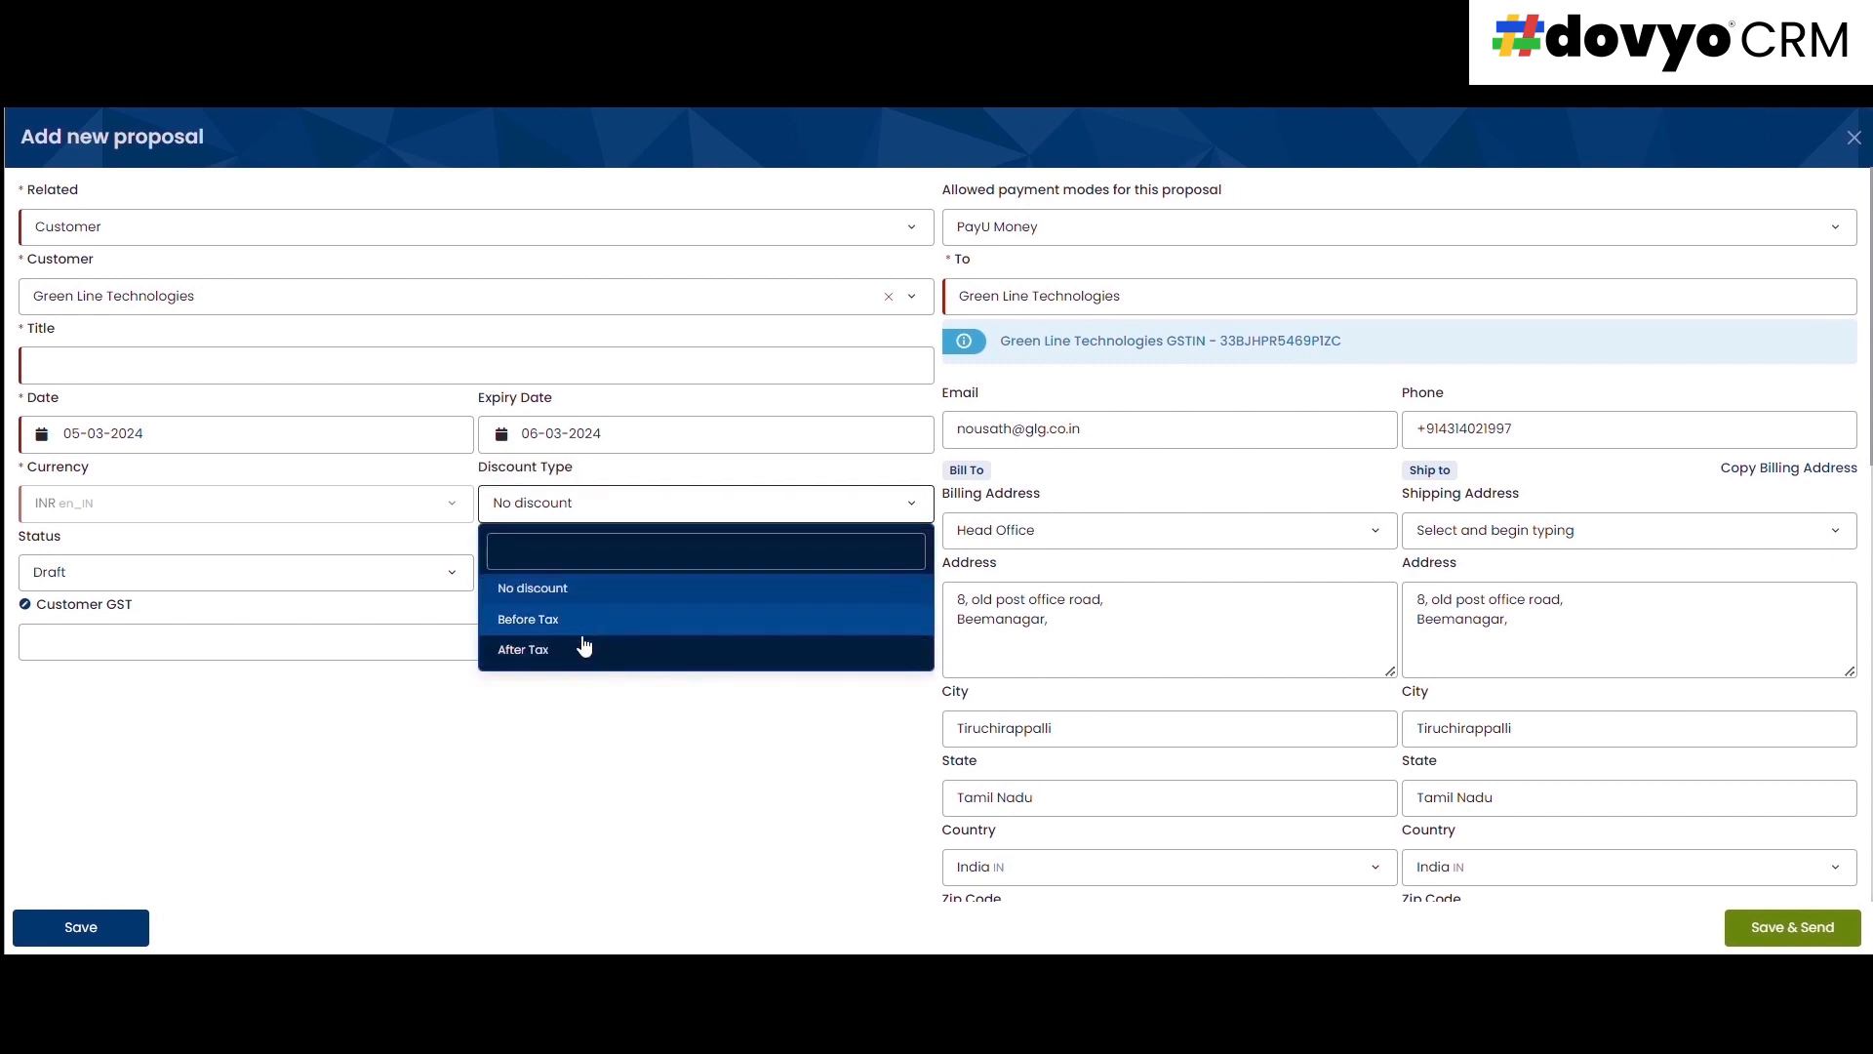
{"action": "left_click", "coordinate": [584, 648]}
{"action": "left_click", "coordinate": [778, 504]}
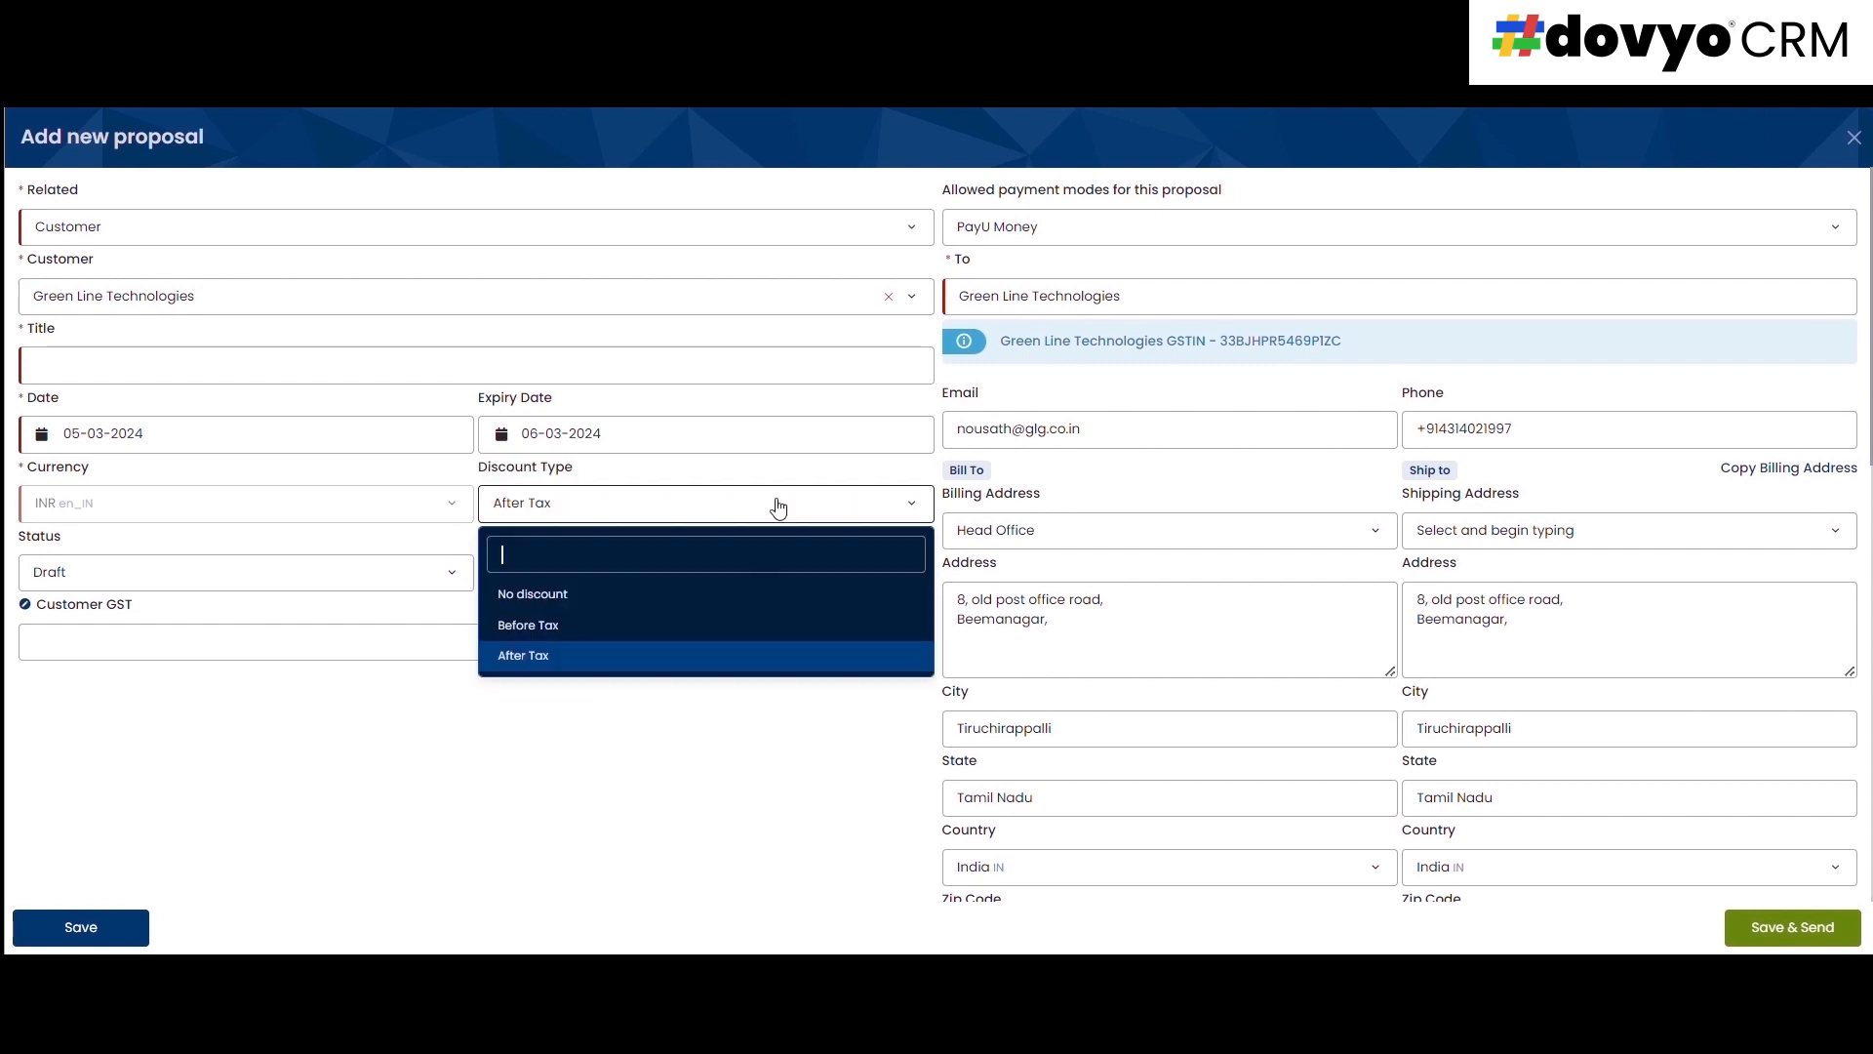
{"action": "left_click", "coordinate": [535, 619]}
{"action": "scroll", "coordinate": [1541, 391], "scroll_direction": "down", "scroll_amount": 10}
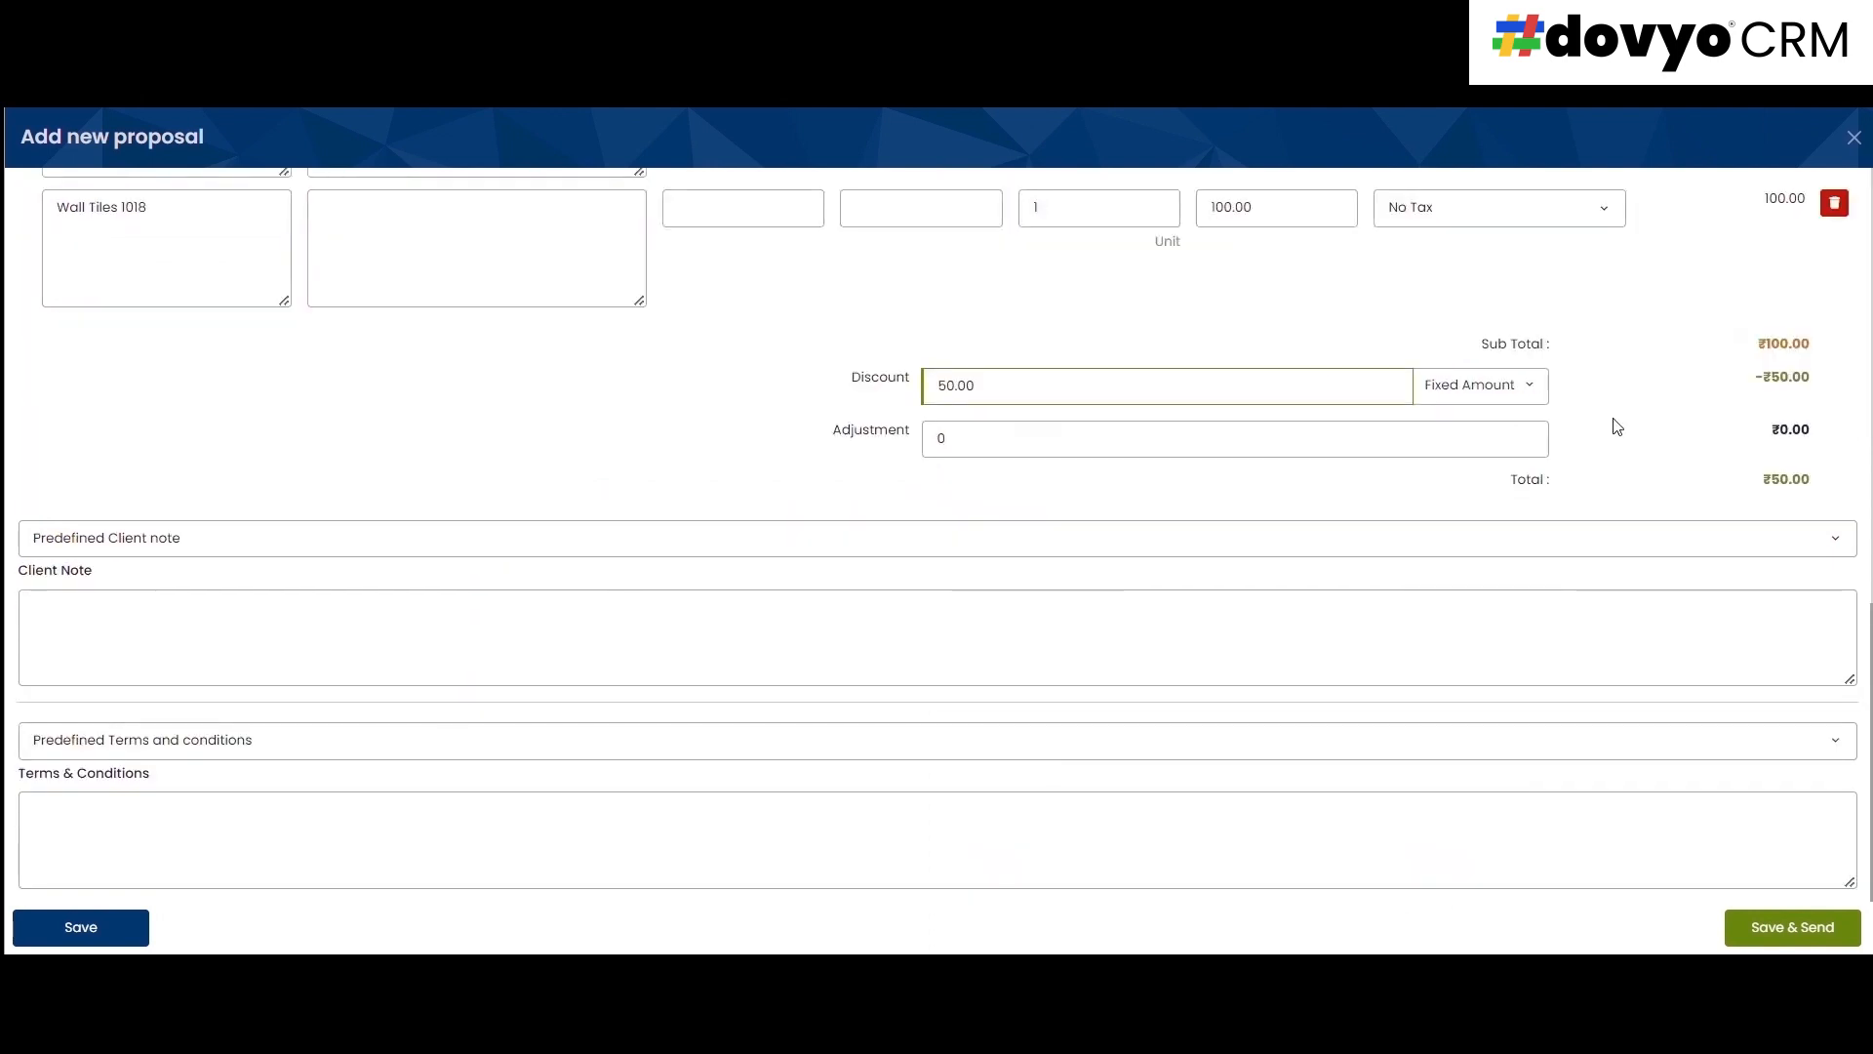
{"action": "left_click_drag", "start_coordinate": [1816, 381], "coordinate": [1746, 383]}
- Examine the proposal's client note and terms and conditions fields, and close the new proposal without saving
{"action": "left_click", "coordinate": [173, 540]}
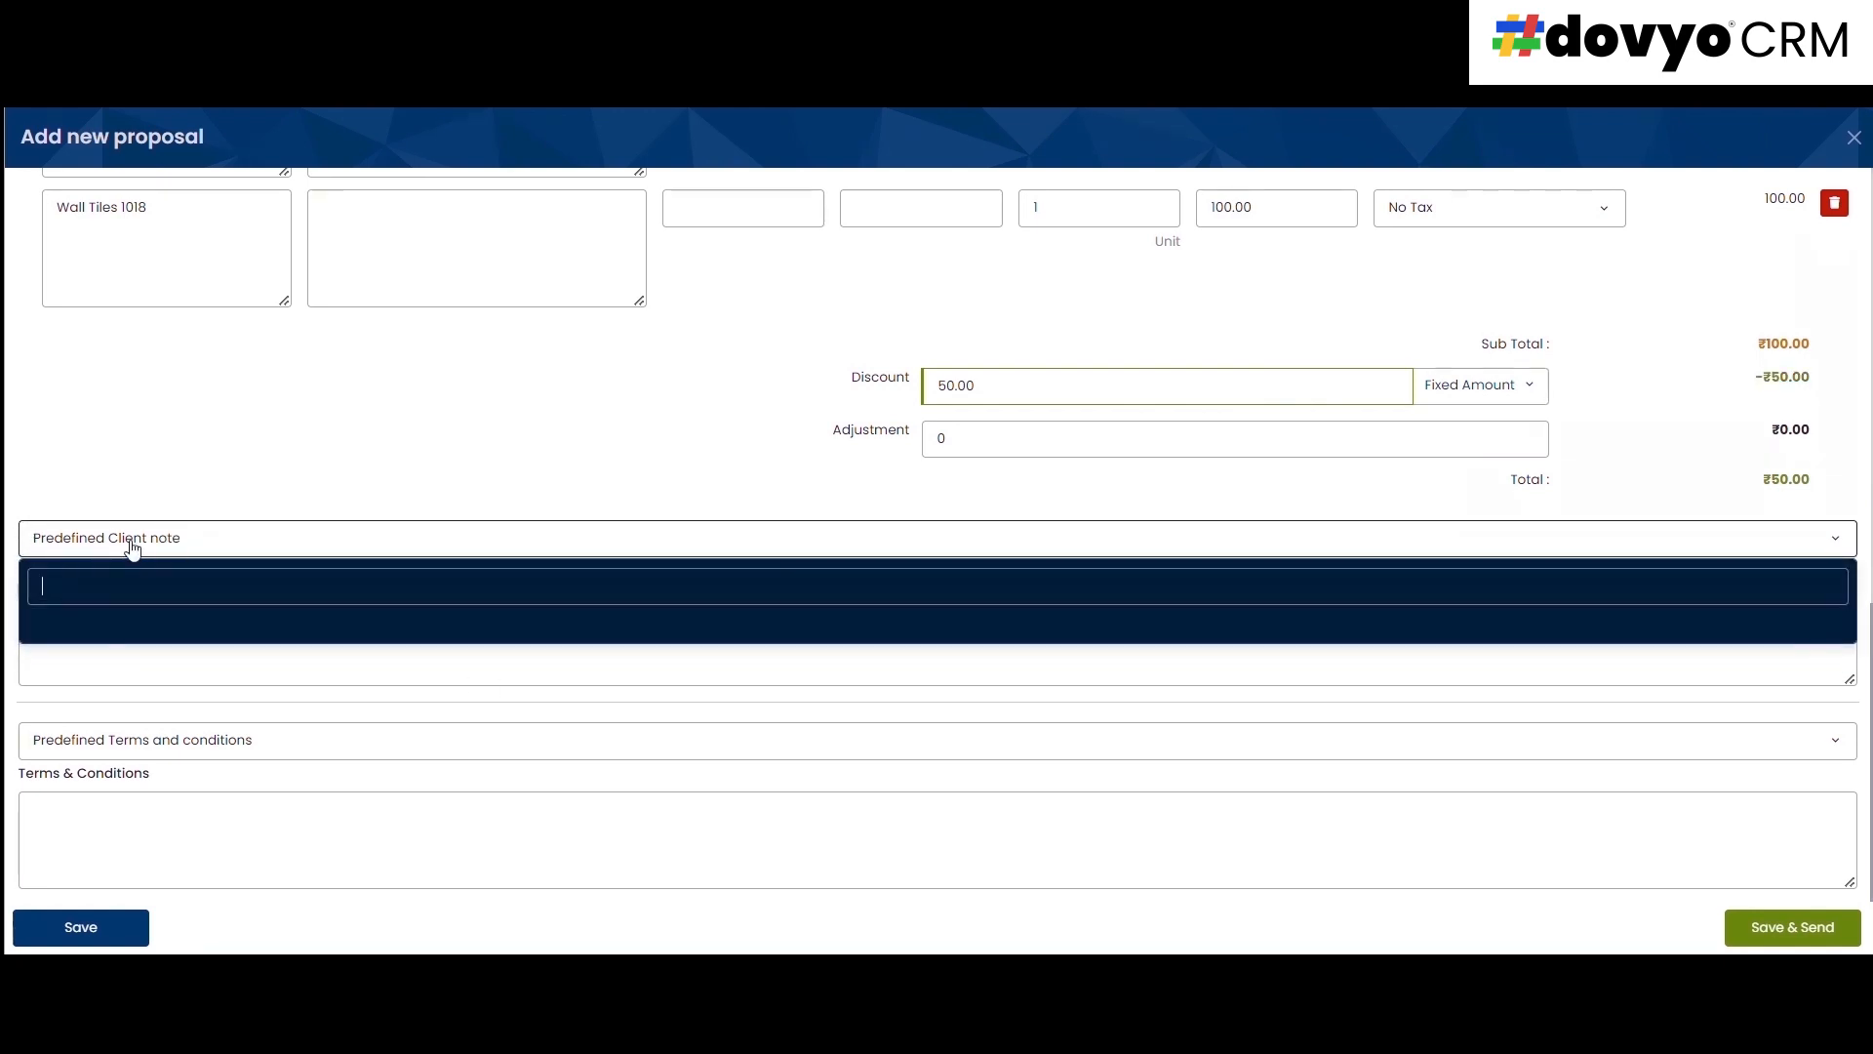
{"action": "left_click", "coordinate": [171, 536]}
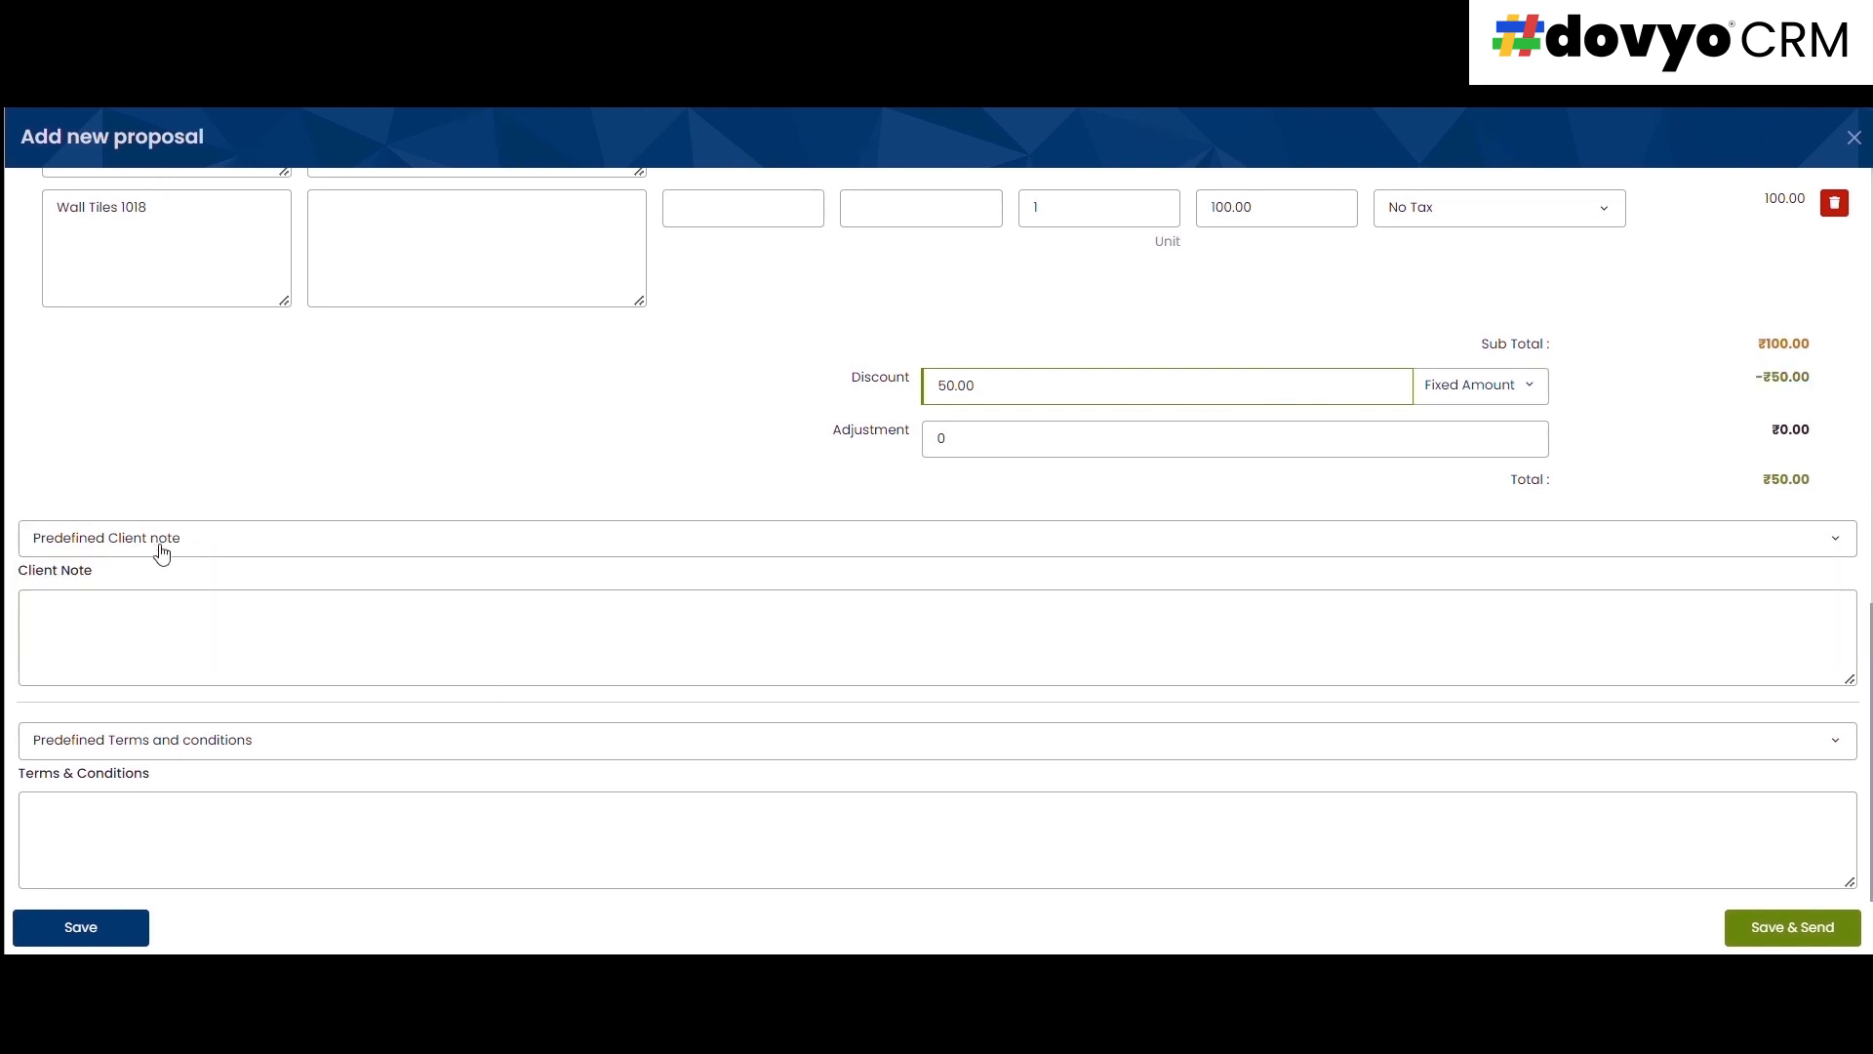
{"action": "left_click", "coordinate": [122, 636]}
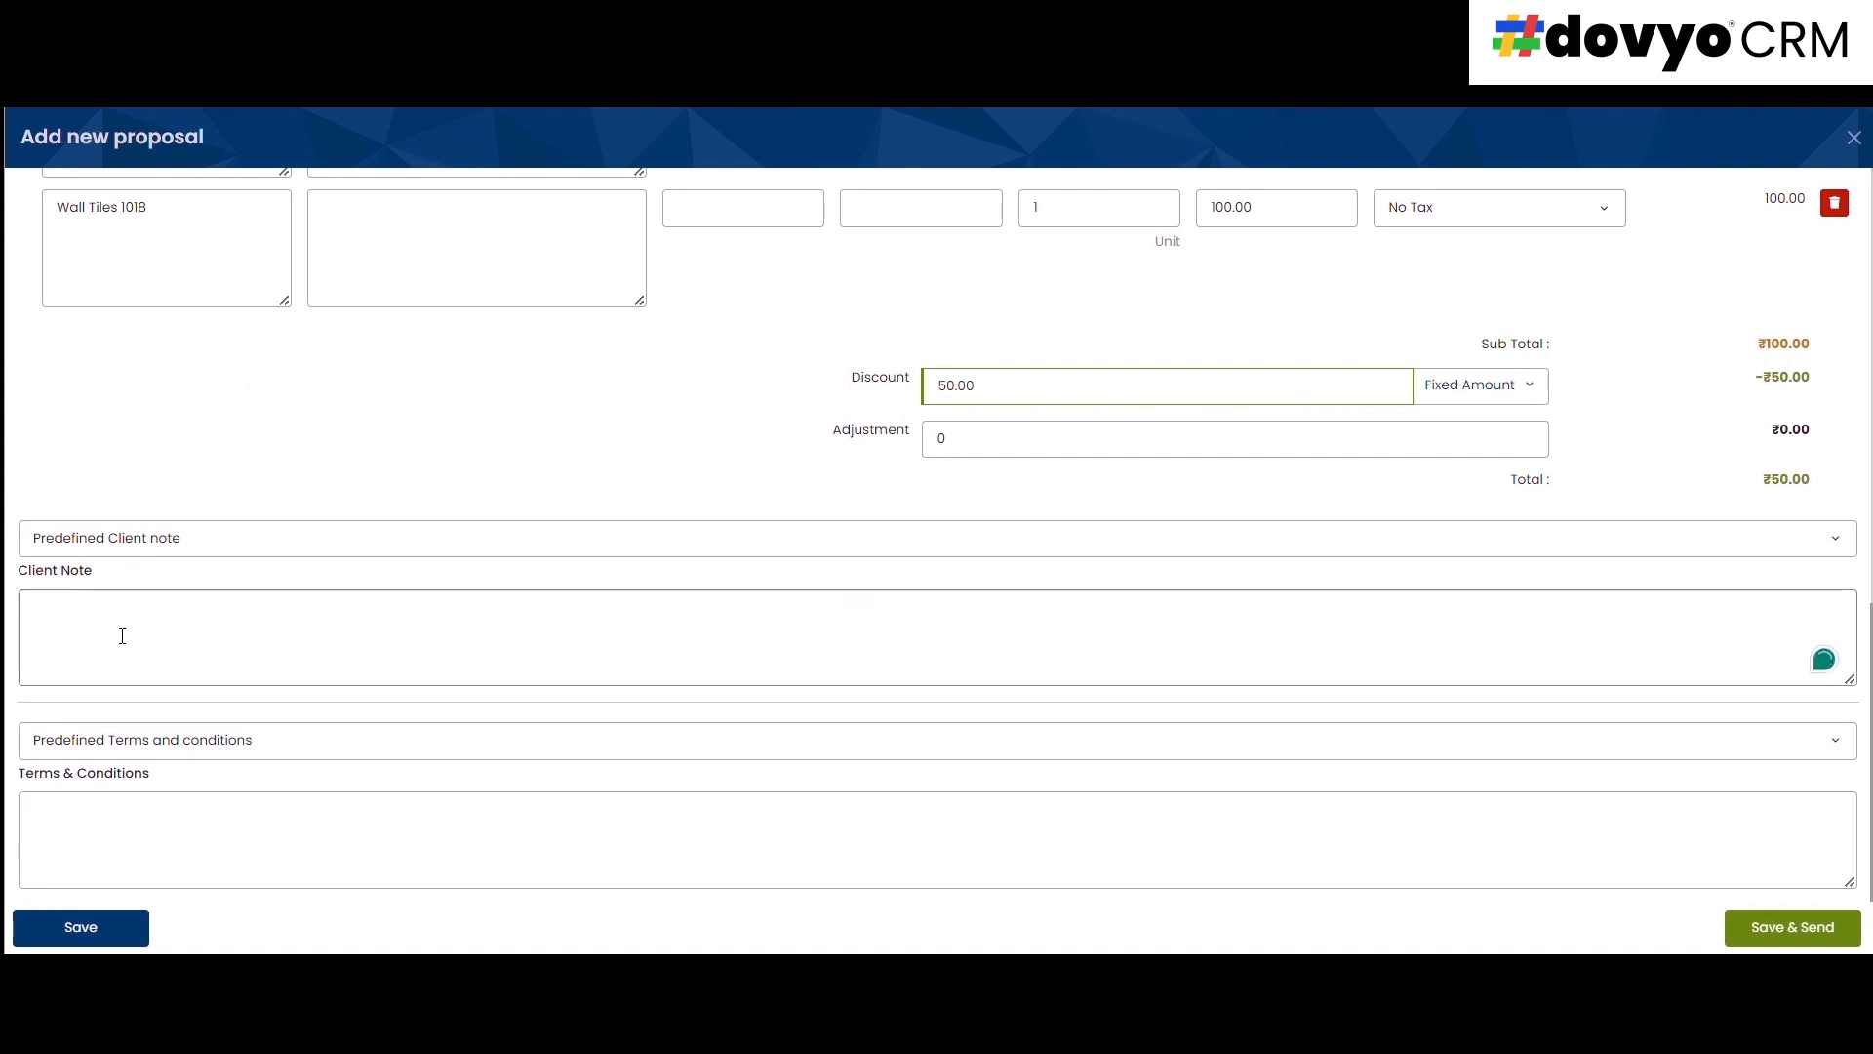
{"action": "left_click", "coordinate": [190, 810]}
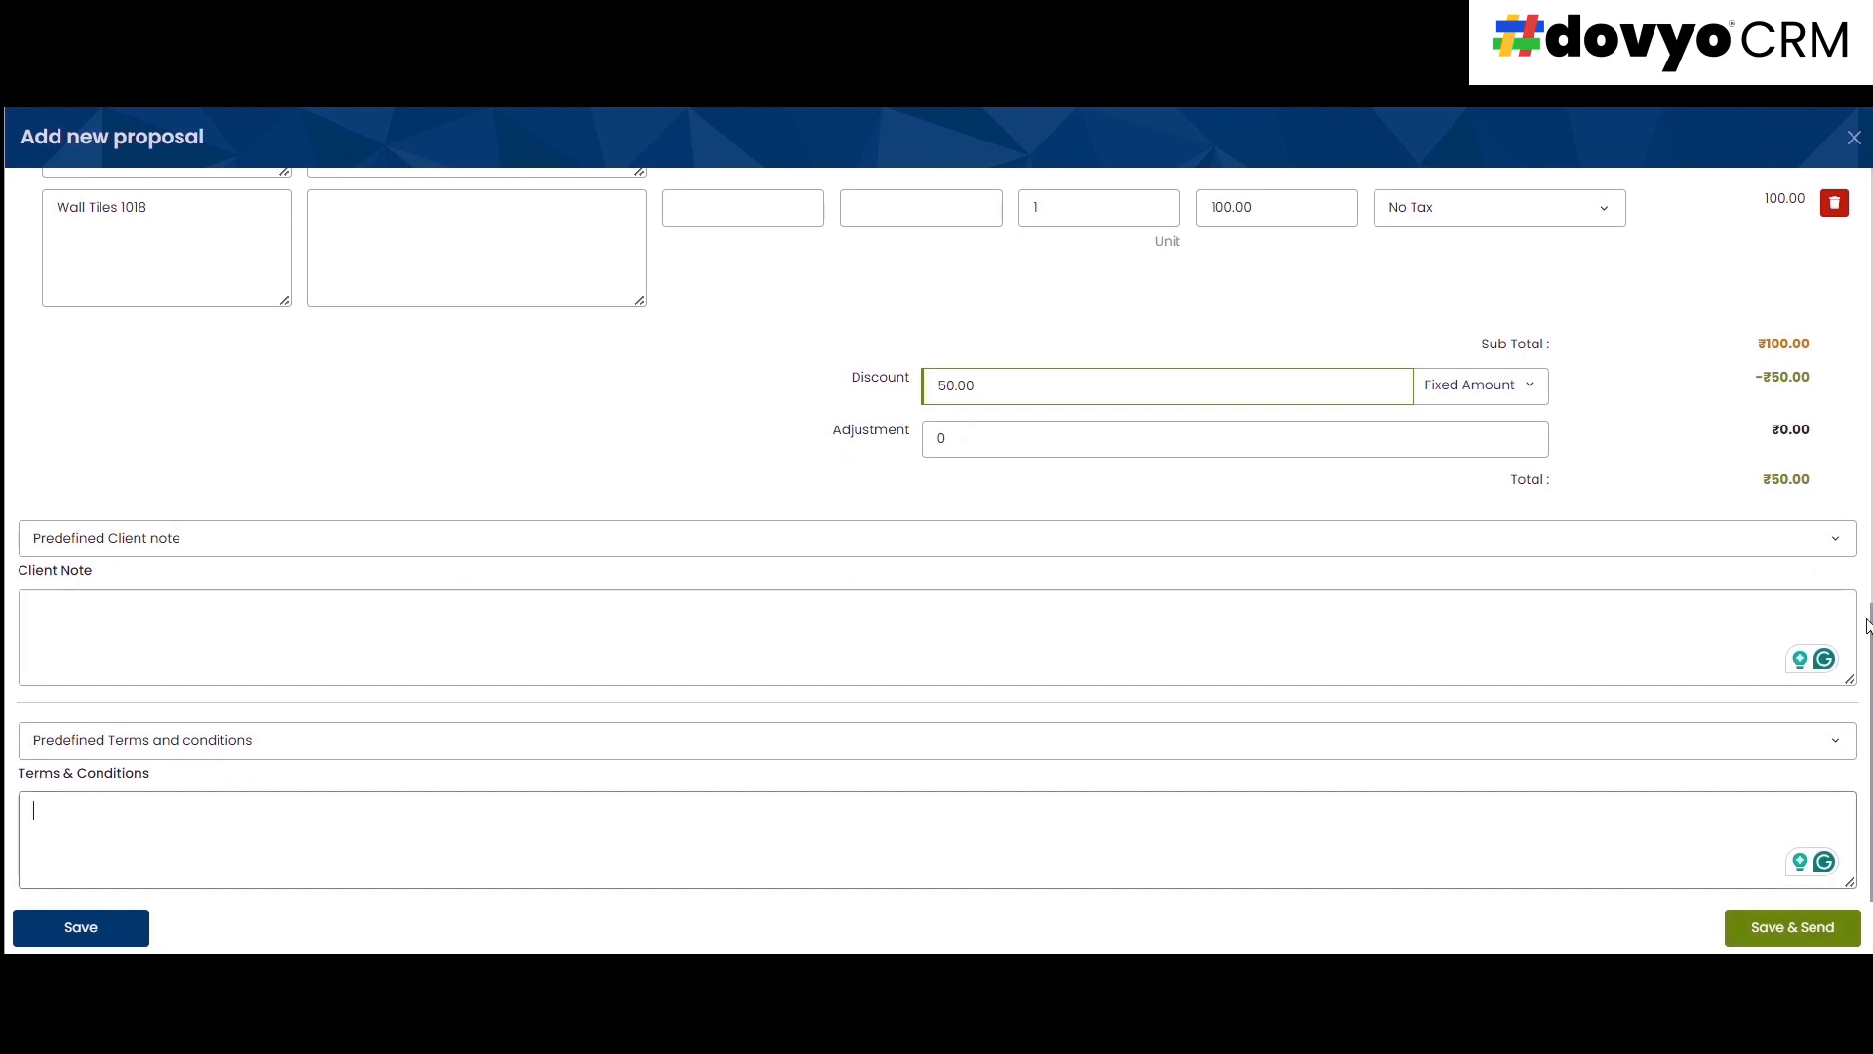
{"action": "scroll", "coordinate": [936, 535], "scroll_direction": "up", "scroll_amount": 11}
{"action": "left_click", "coordinate": [1854, 138]}
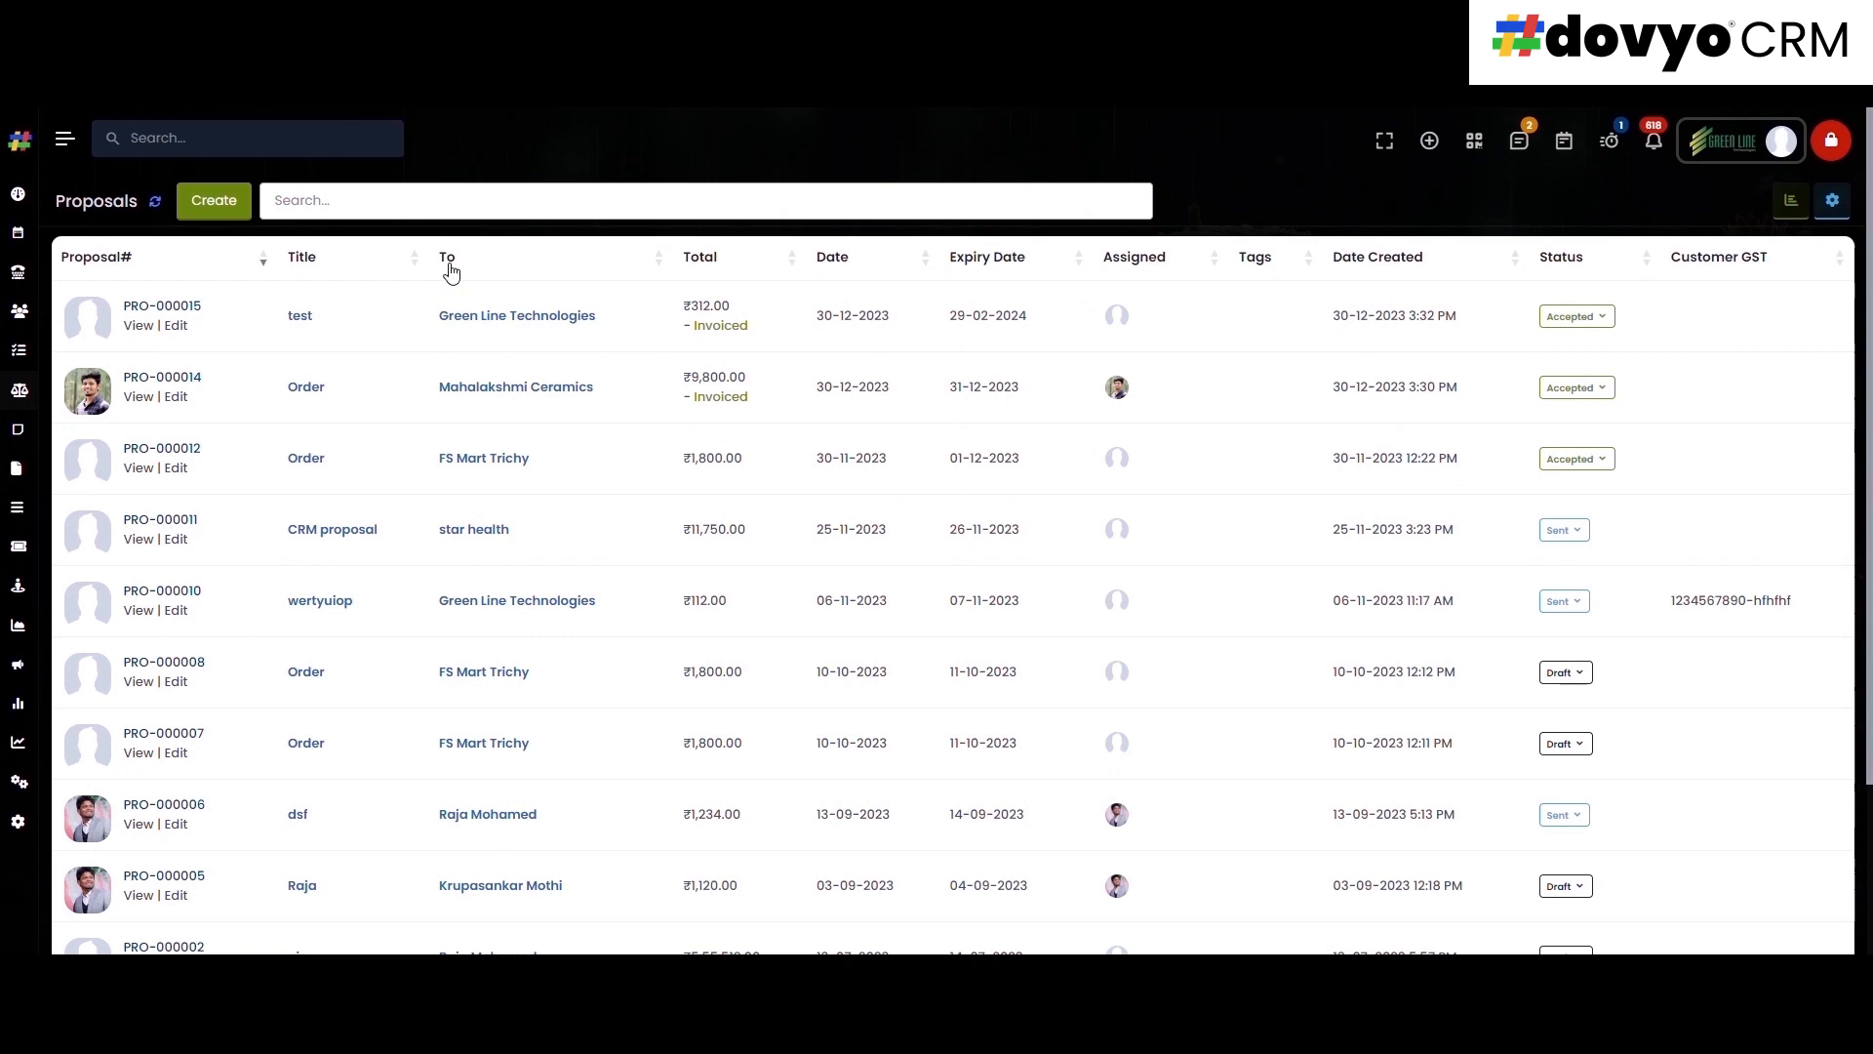
- View the Green Line Technologies customer profile, and inspect the invoiced mark and status choices of its "test" proposal in the list
{"action": "left_click", "coordinate": [514, 322]}
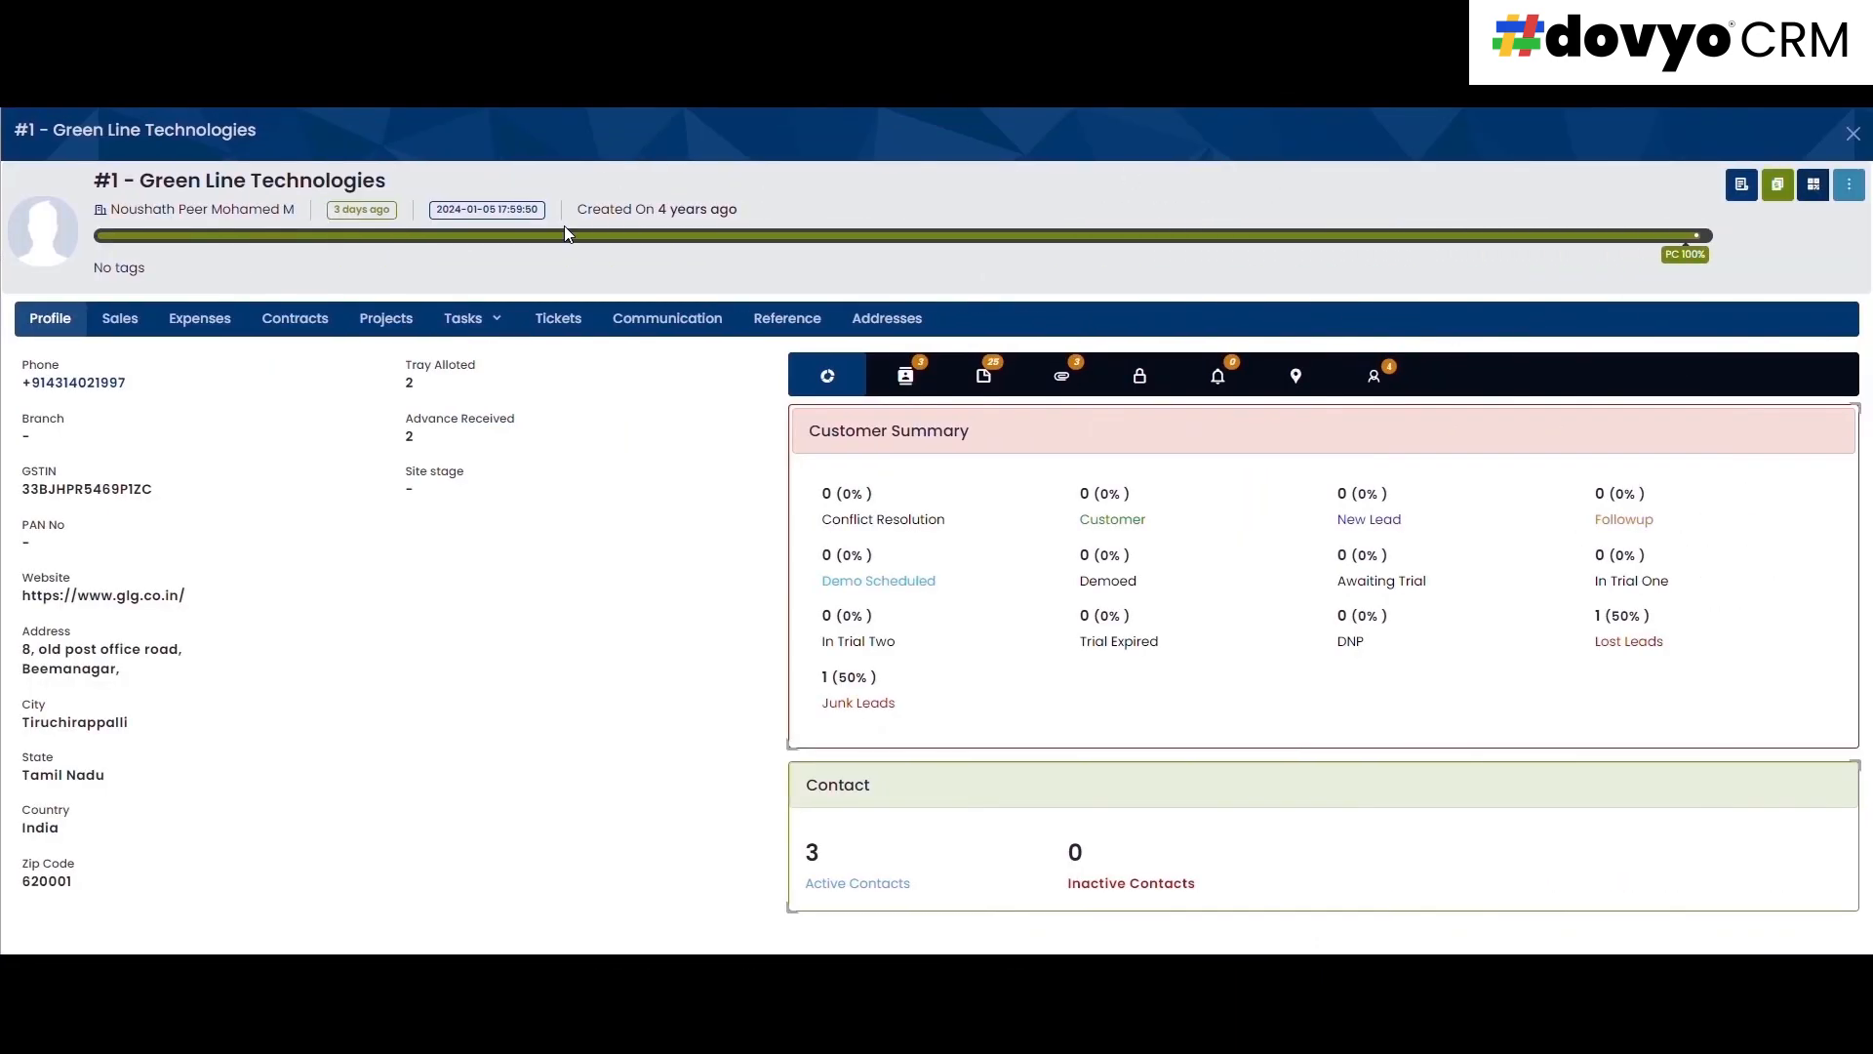
{"action": "left_click", "coordinate": [1853, 130]}
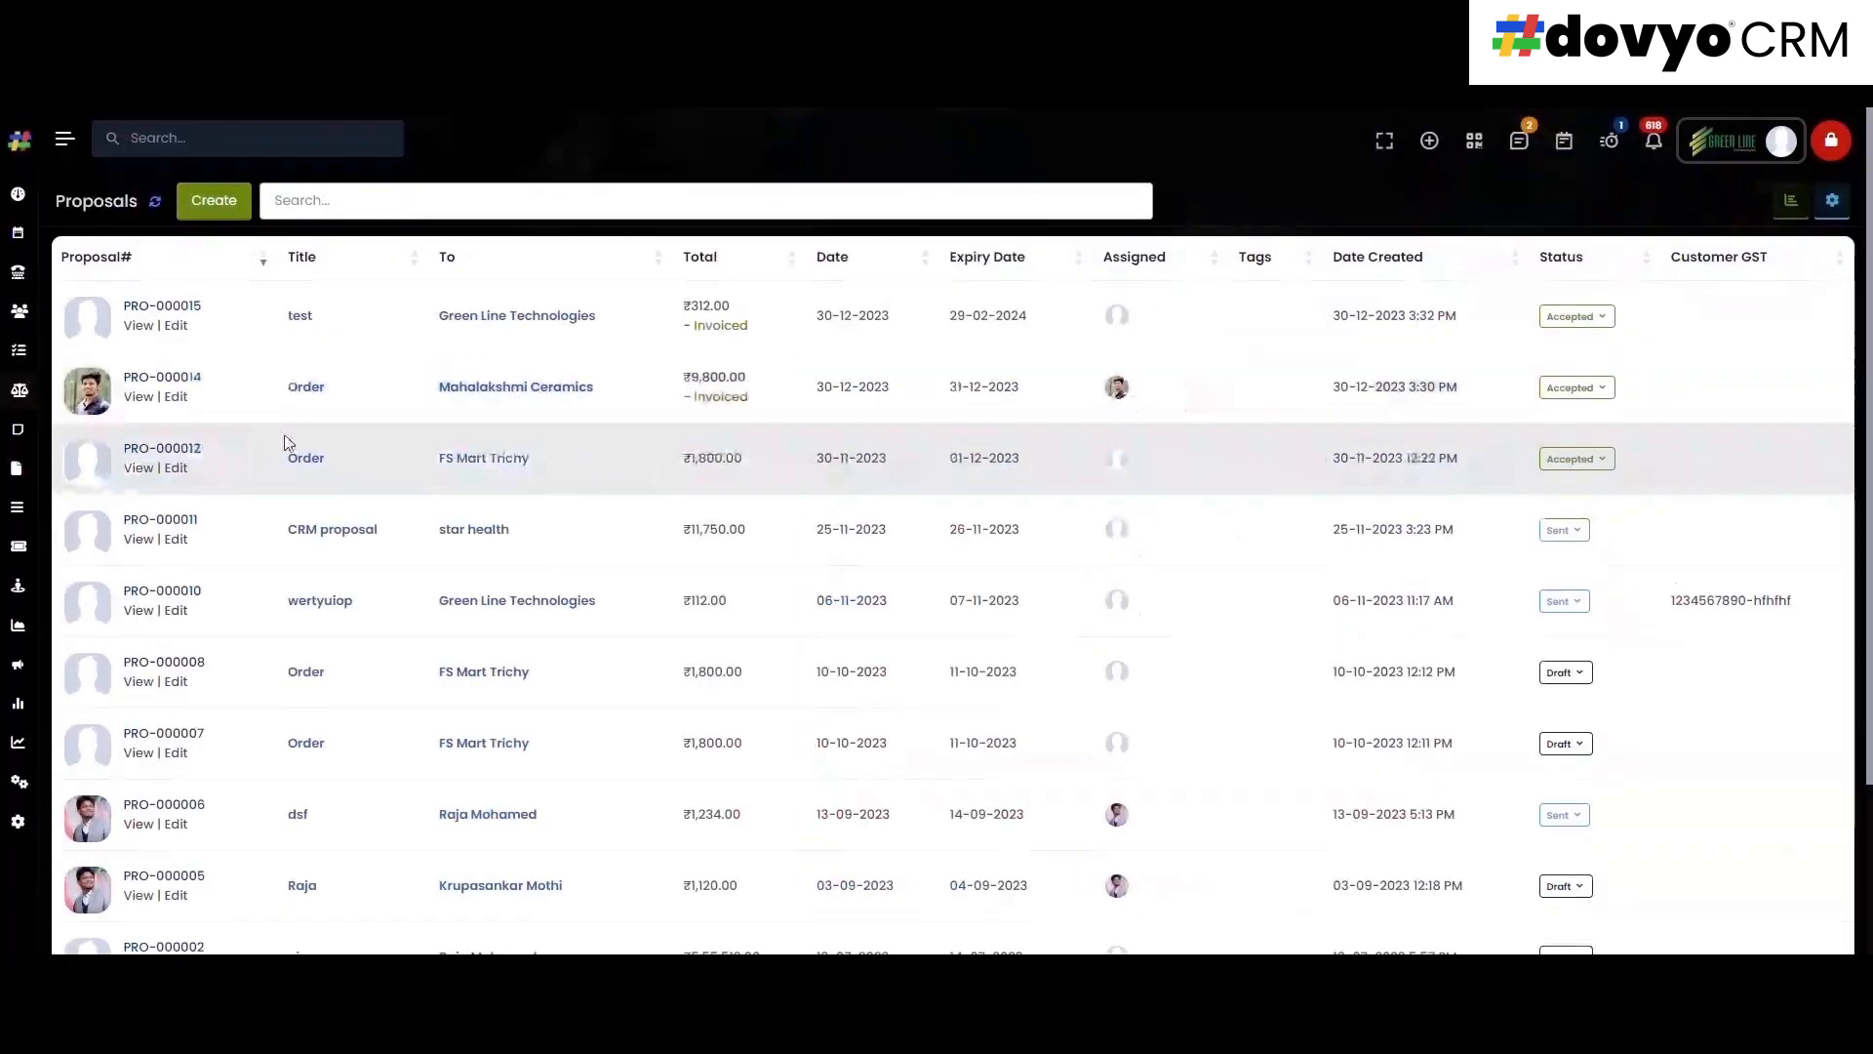
{"action": "left_click_drag", "start_coordinate": [754, 335], "coordinate": [685, 327]}
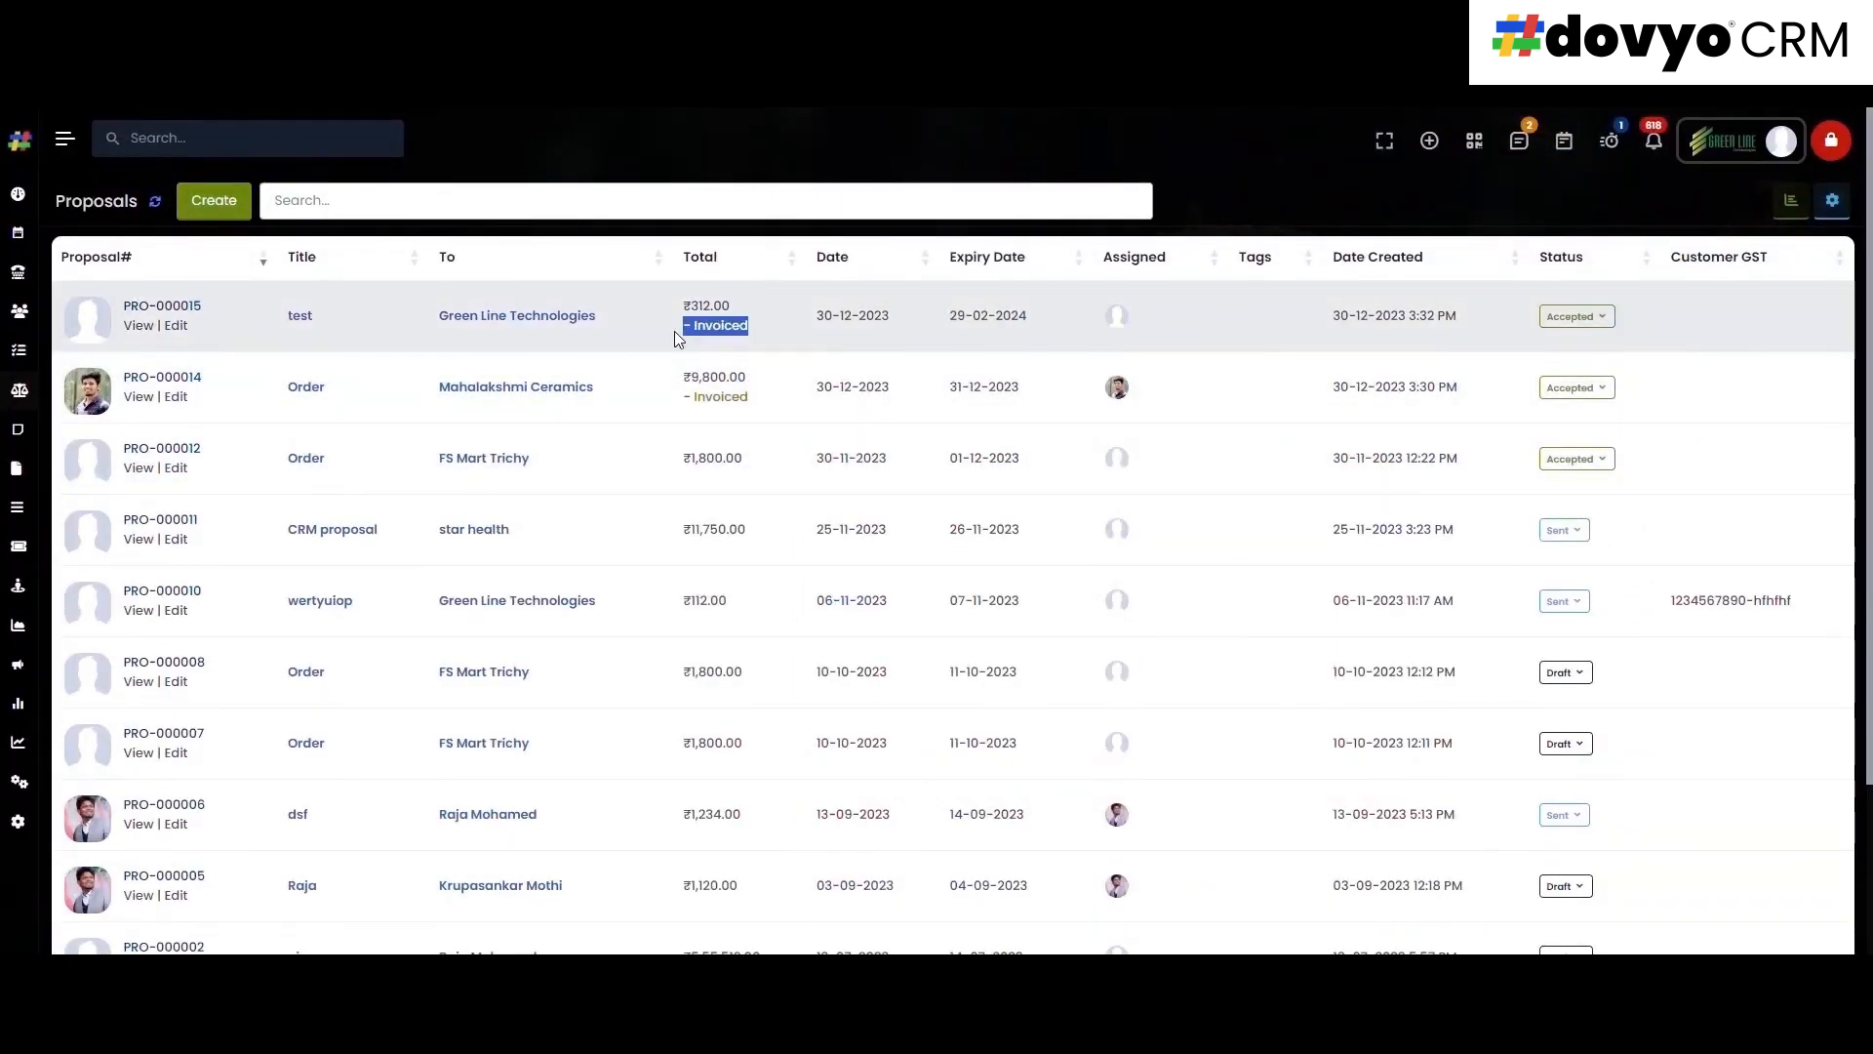
{"action": "left_click", "coordinate": [1592, 324]}
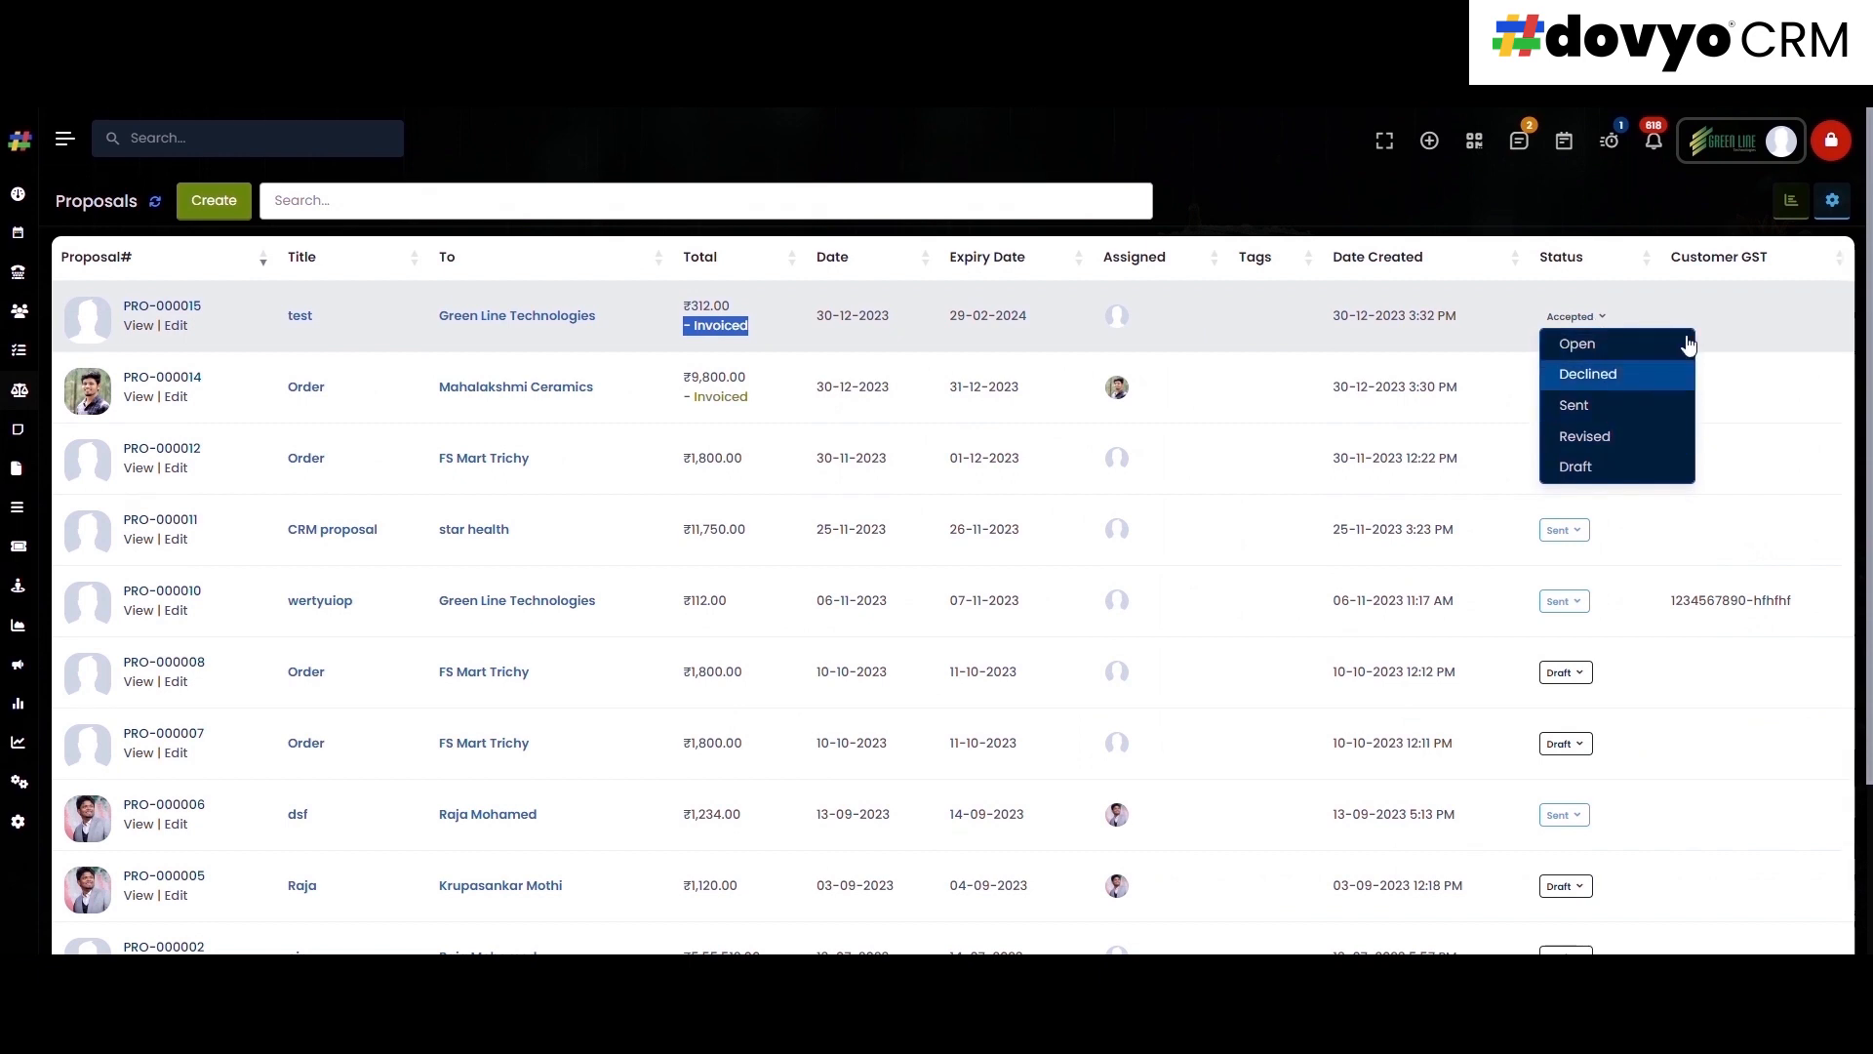
{"action": "left_click", "coordinate": [1529, 374]}
- Open the Green Line Technologies "test" proposal and examine its details, item table and description
{"action": "left_click", "coordinate": [175, 306]}
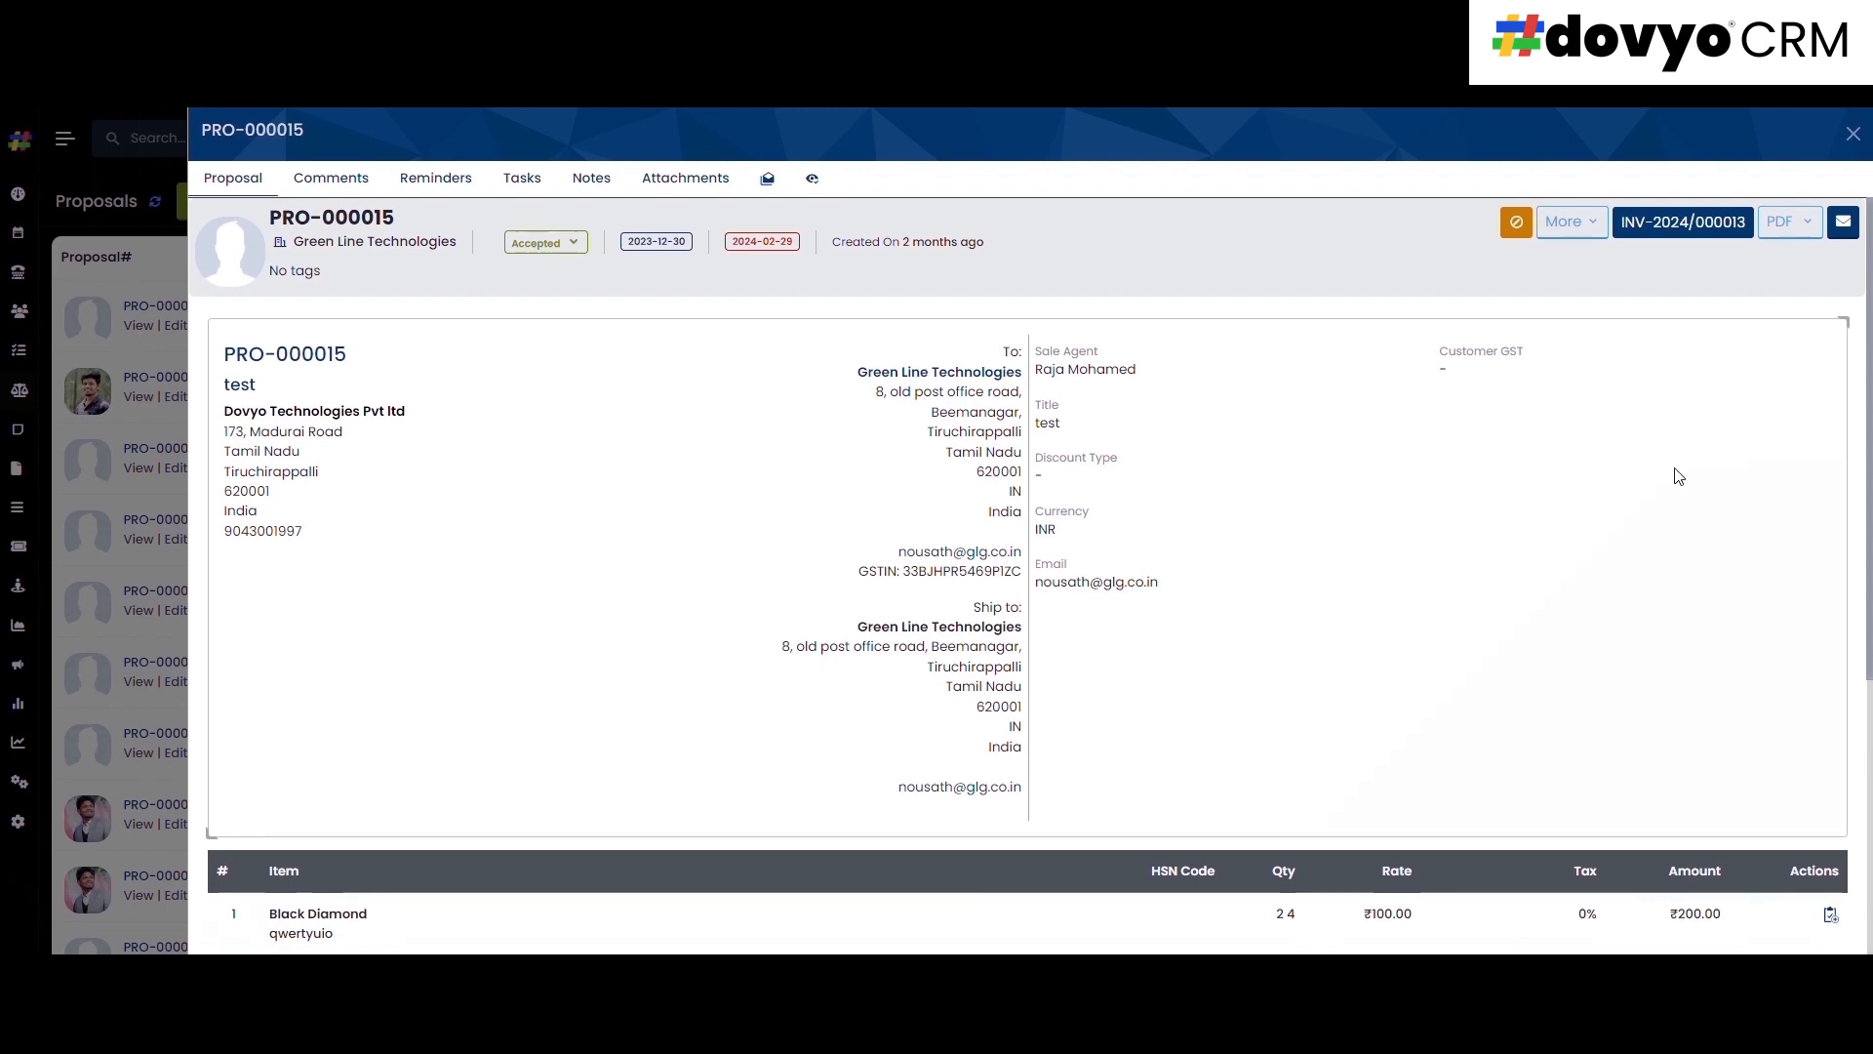
{"action": "left_click_drag", "start_coordinate": [1870, 476], "coordinate": [1871, 755]}
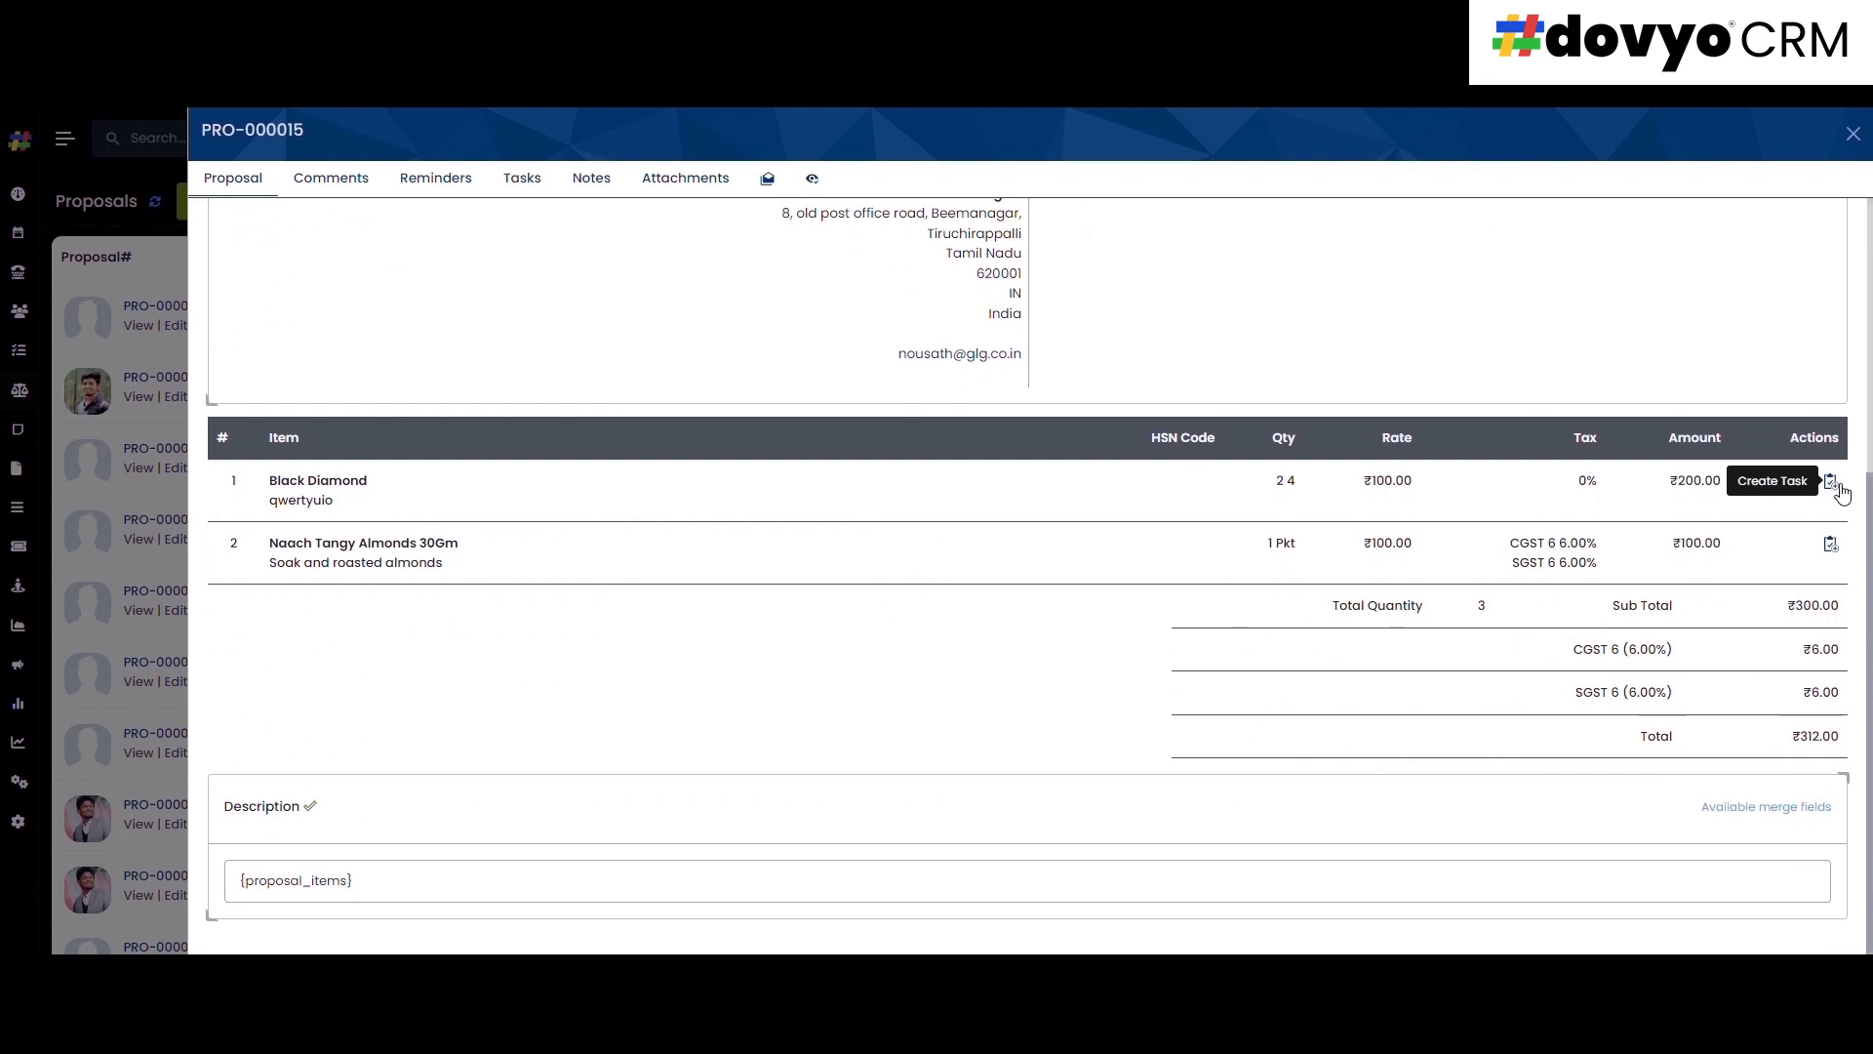
{"action": "scroll", "coordinate": [242, 256], "scroll_direction": "up", "scroll_amount": 5}
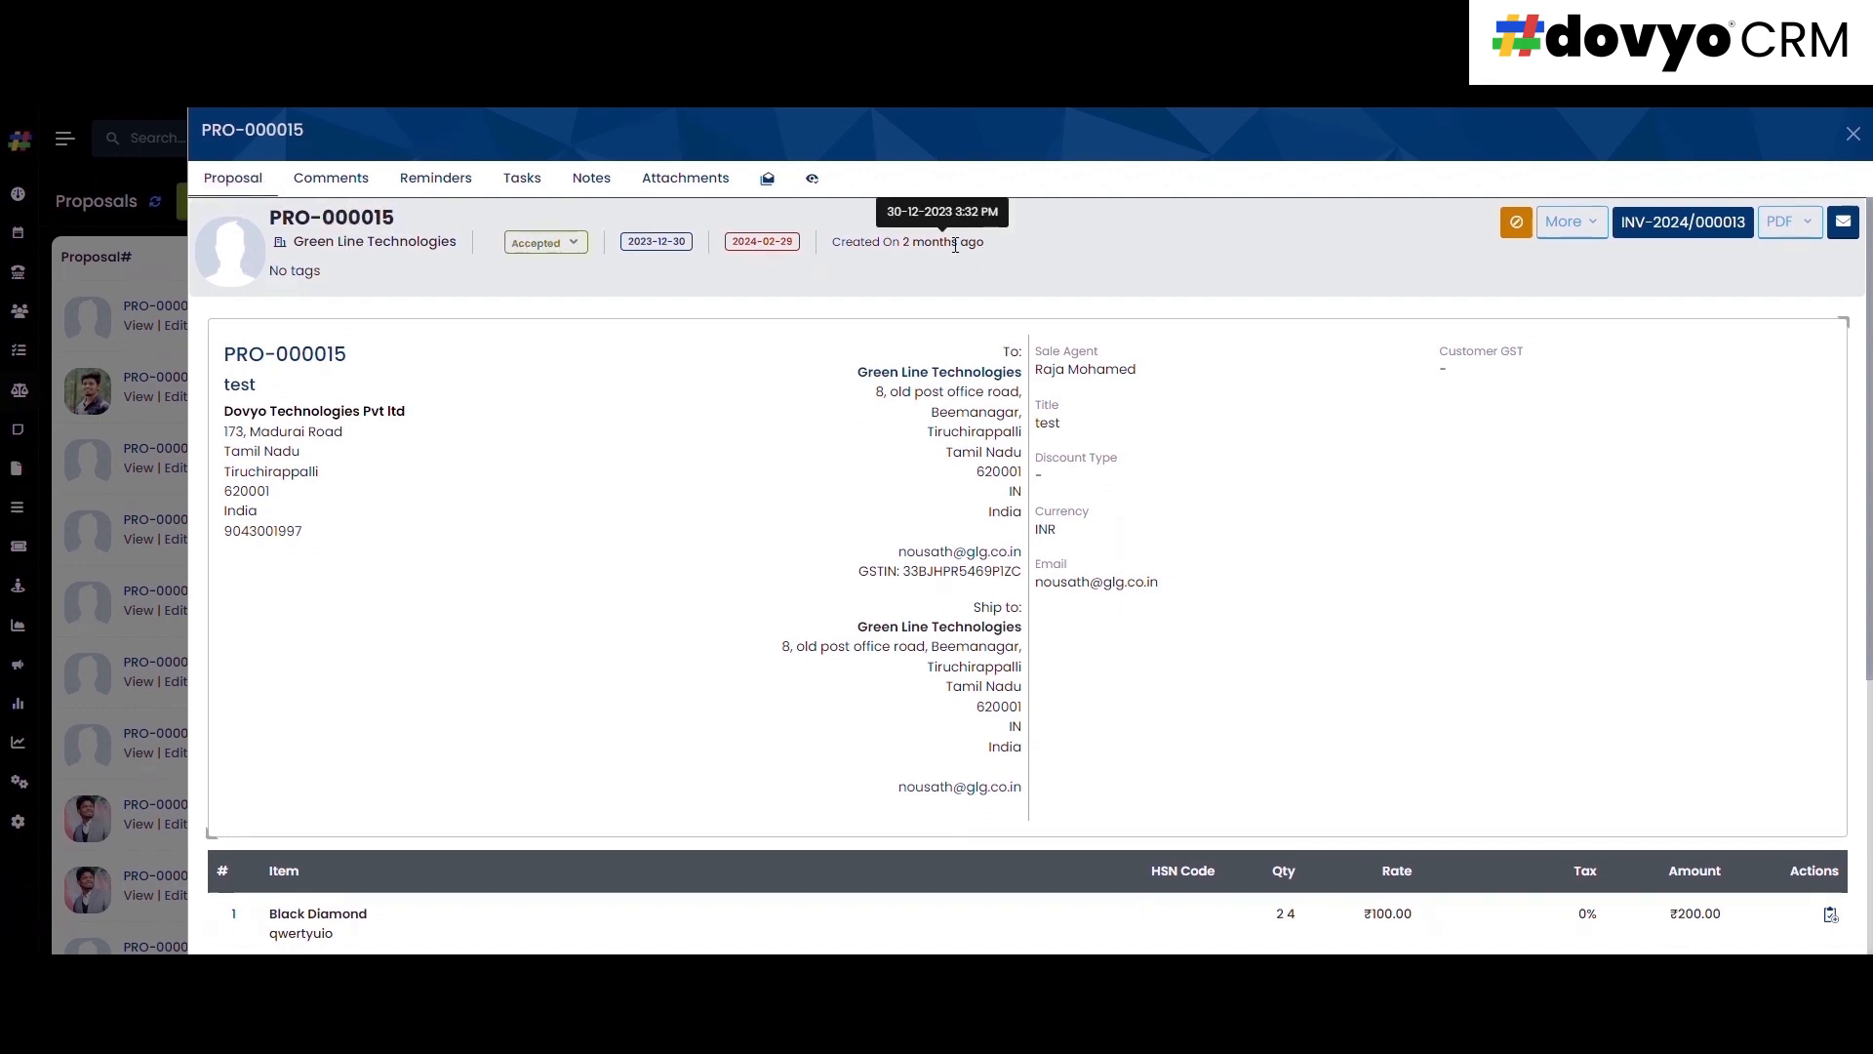
- Review the "test" proposal's comments, reminders, tasks, notes and attachments sections
{"action": "left_click", "coordinate": [330, 181]}
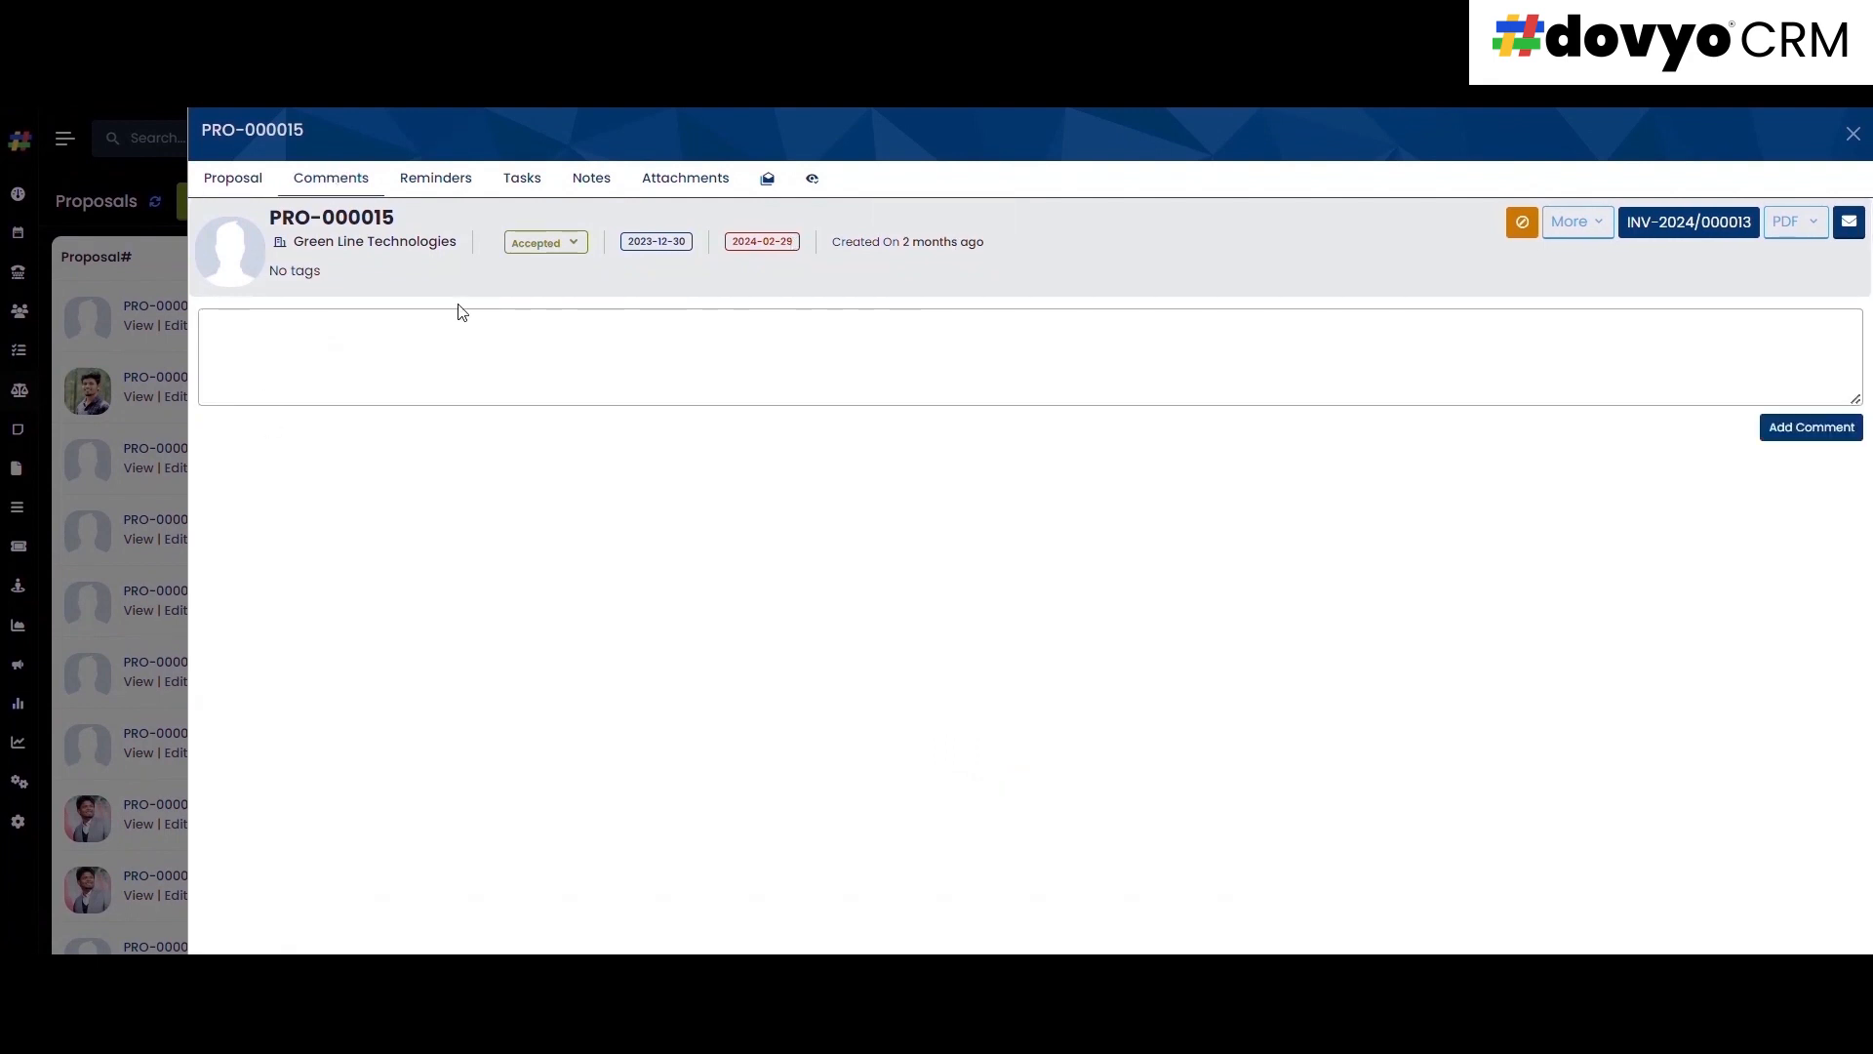
{"action": "left_click", "coordinate": [435, 182]}
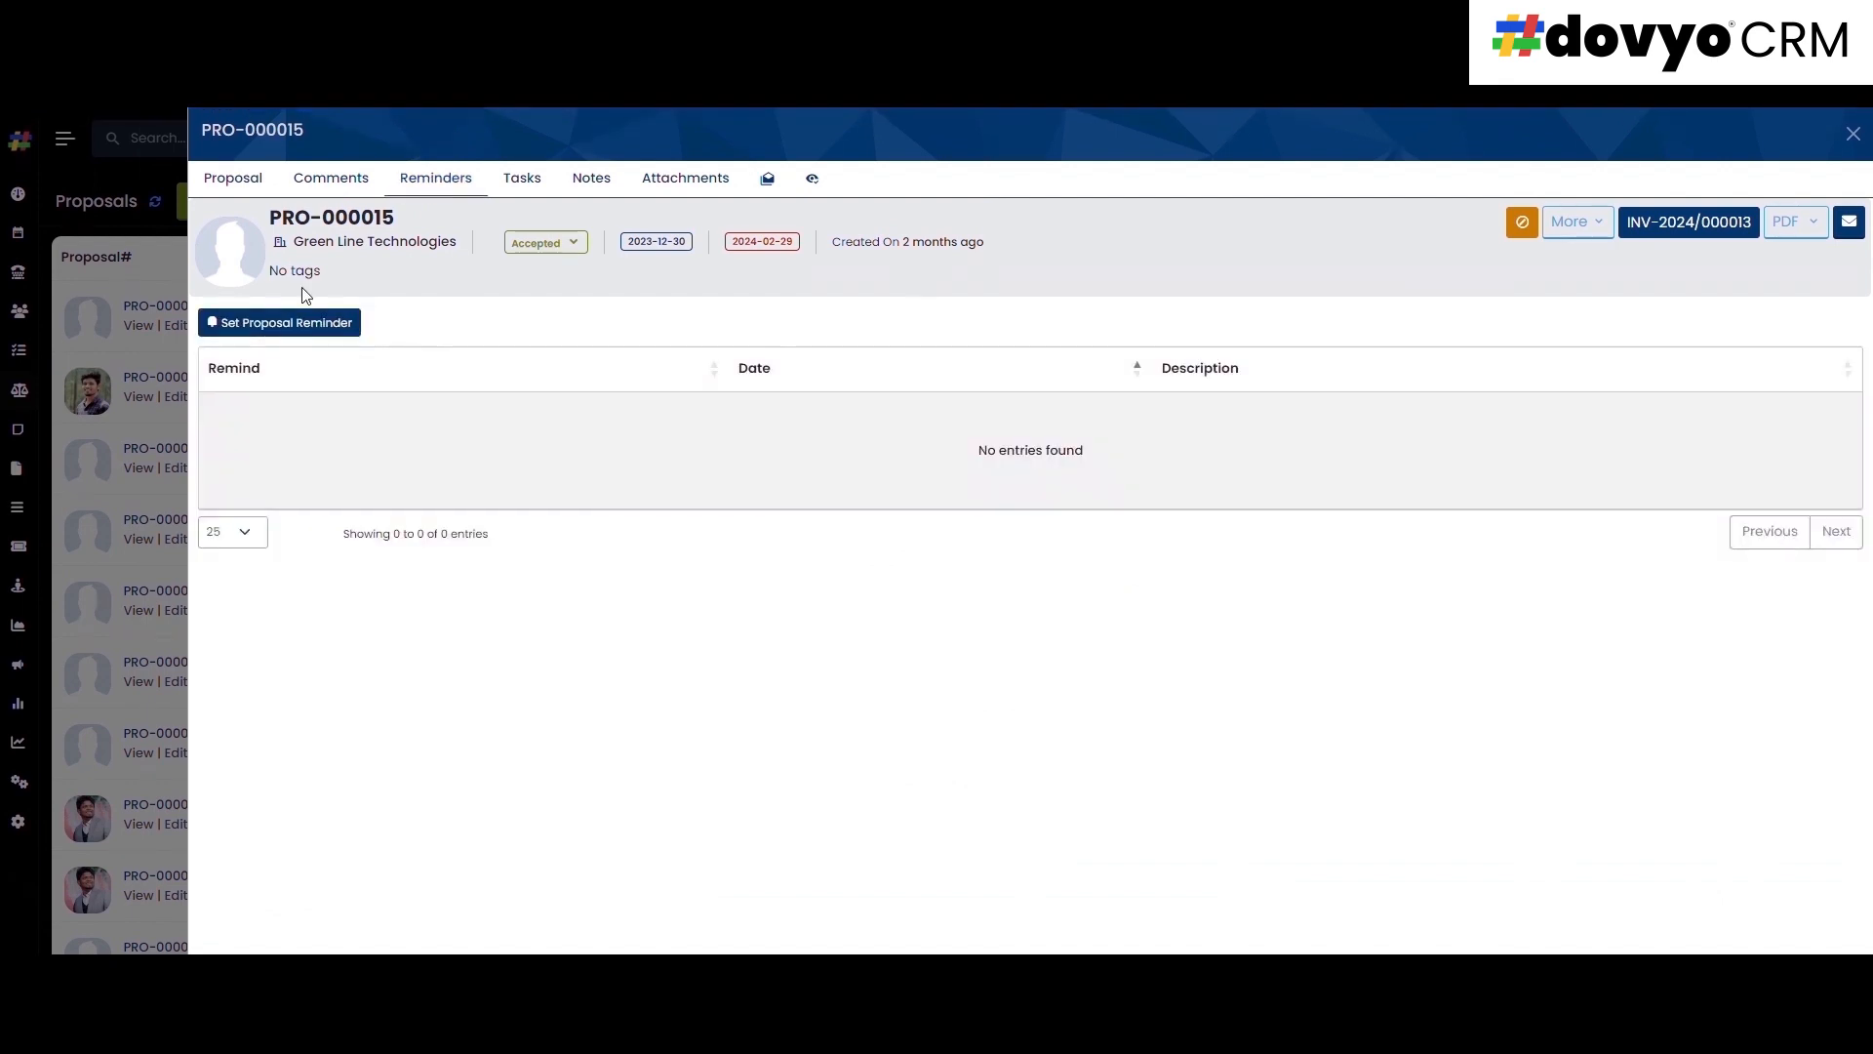
{"action": "left_click", "coordinate": [523, 185]}
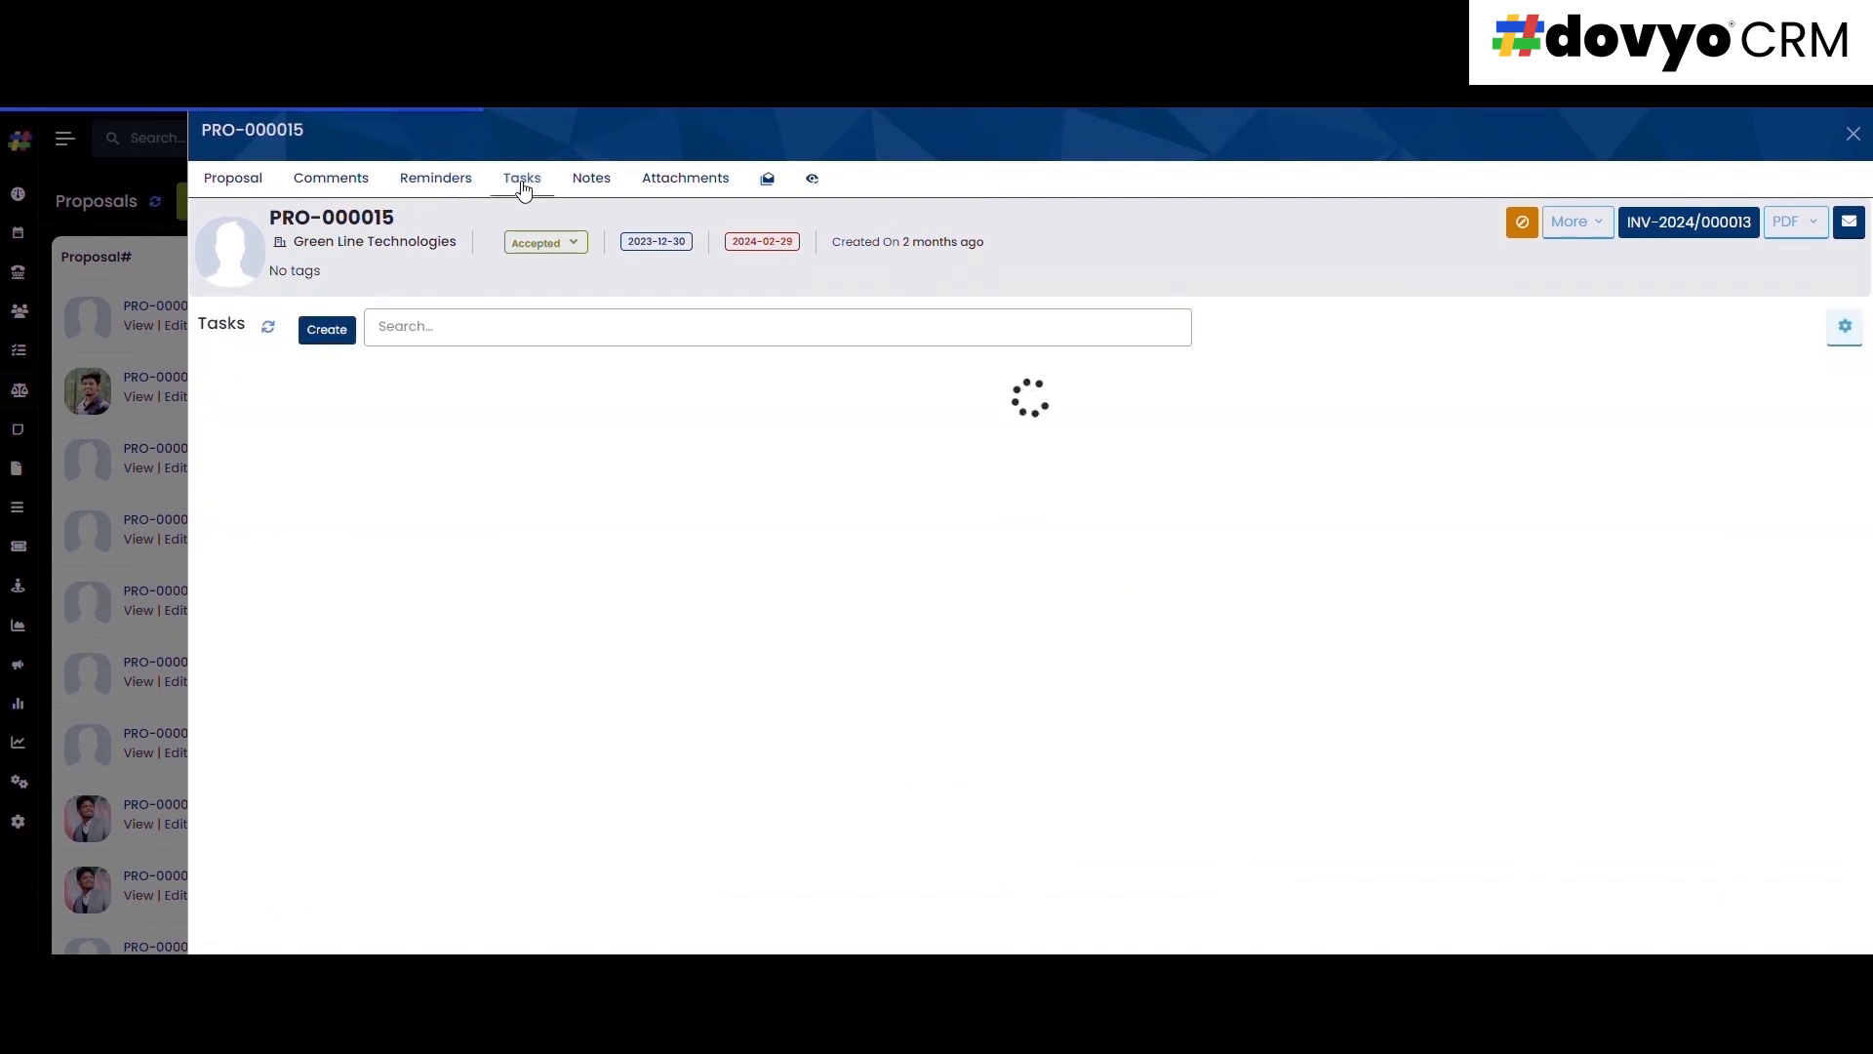
{"action": "left_click", "coordinate": [622, 186]}
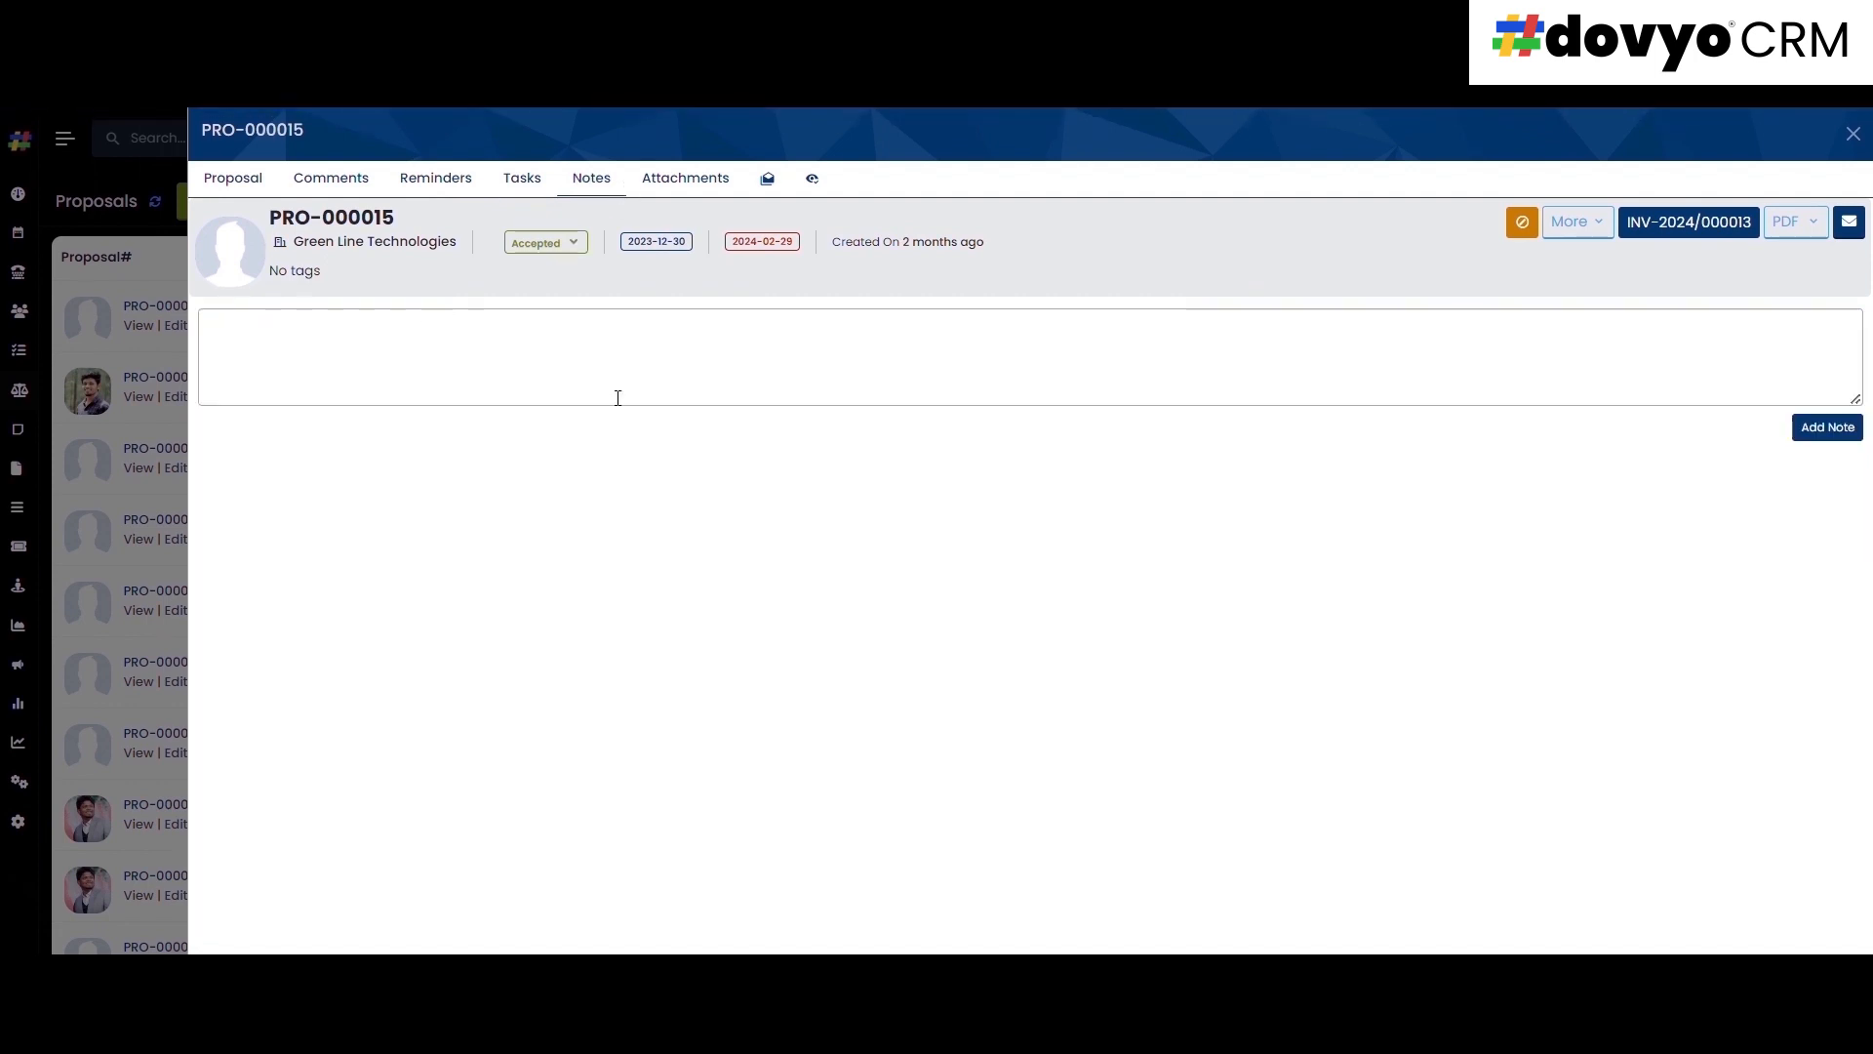
{"action": "left_click", "coordinate": [685, 177]}
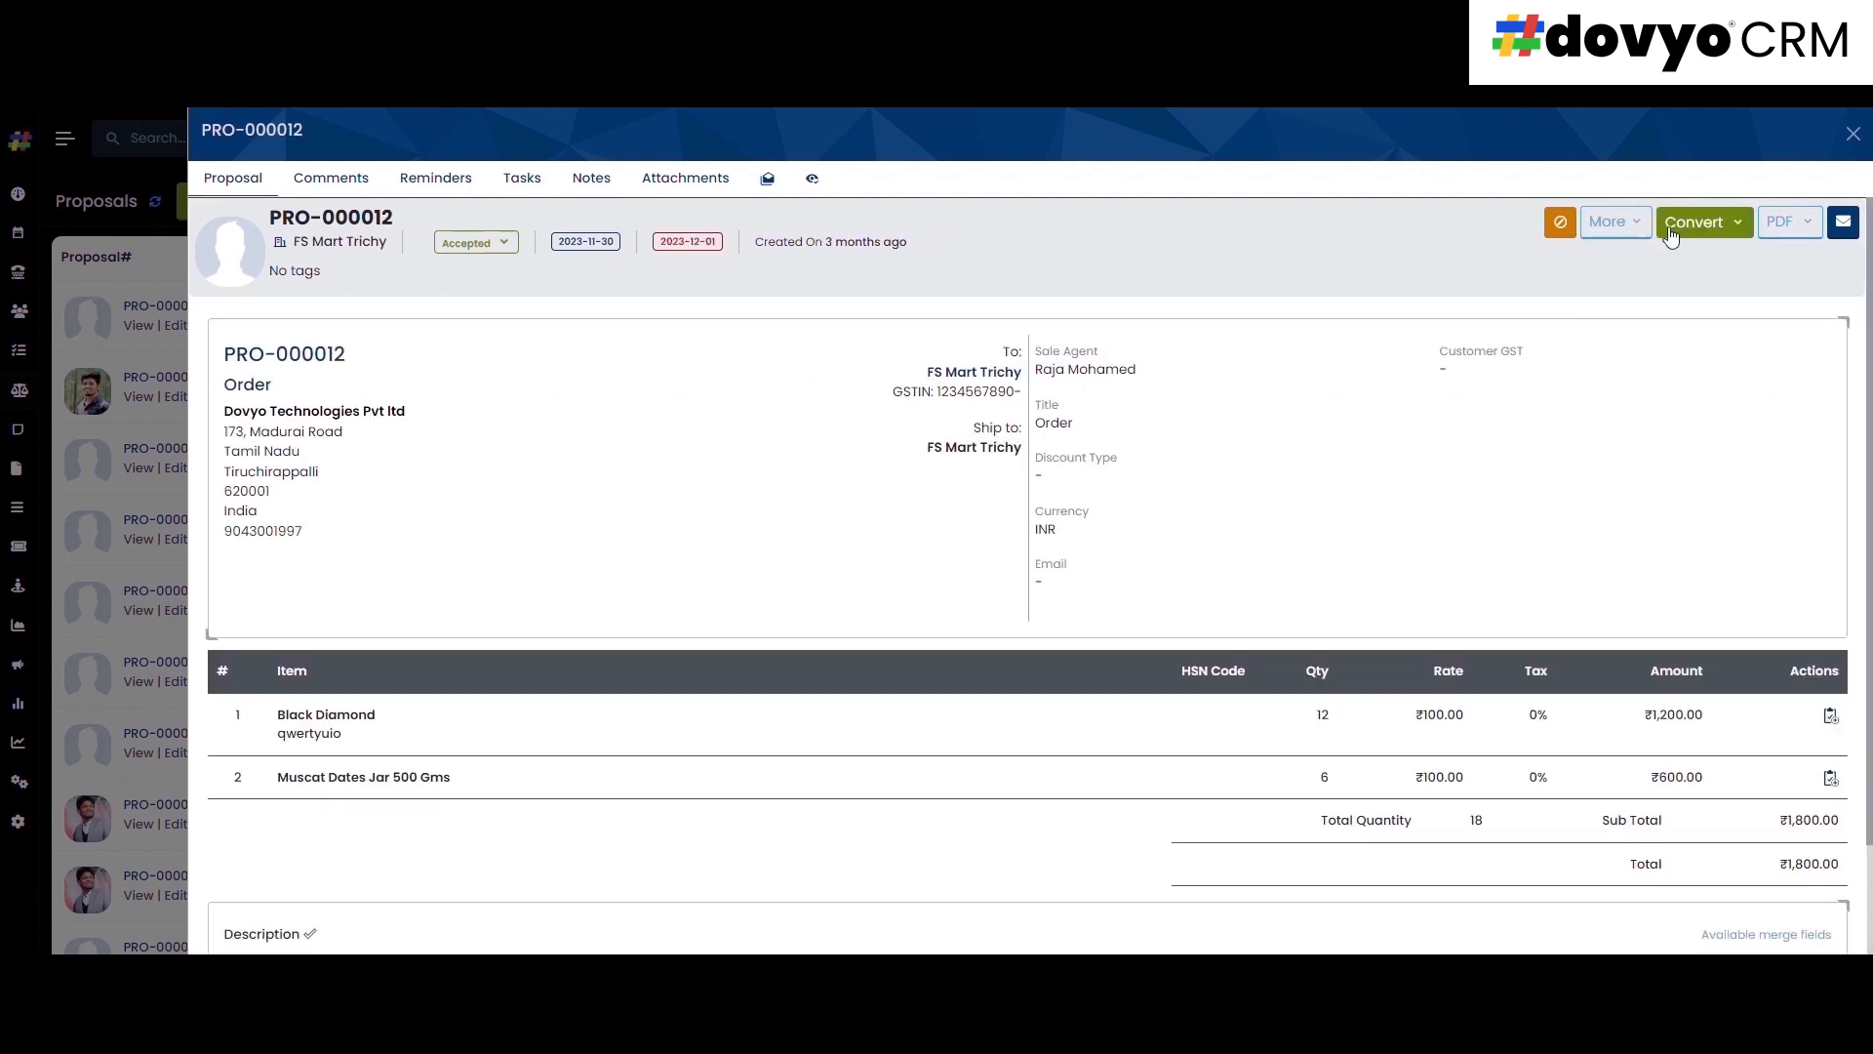
- Open the public view of the FS Mart Trichy proposal, and inspect its additional actions and PDF template choices
{"action": "left_click", "coordinate": [1615, 221]}
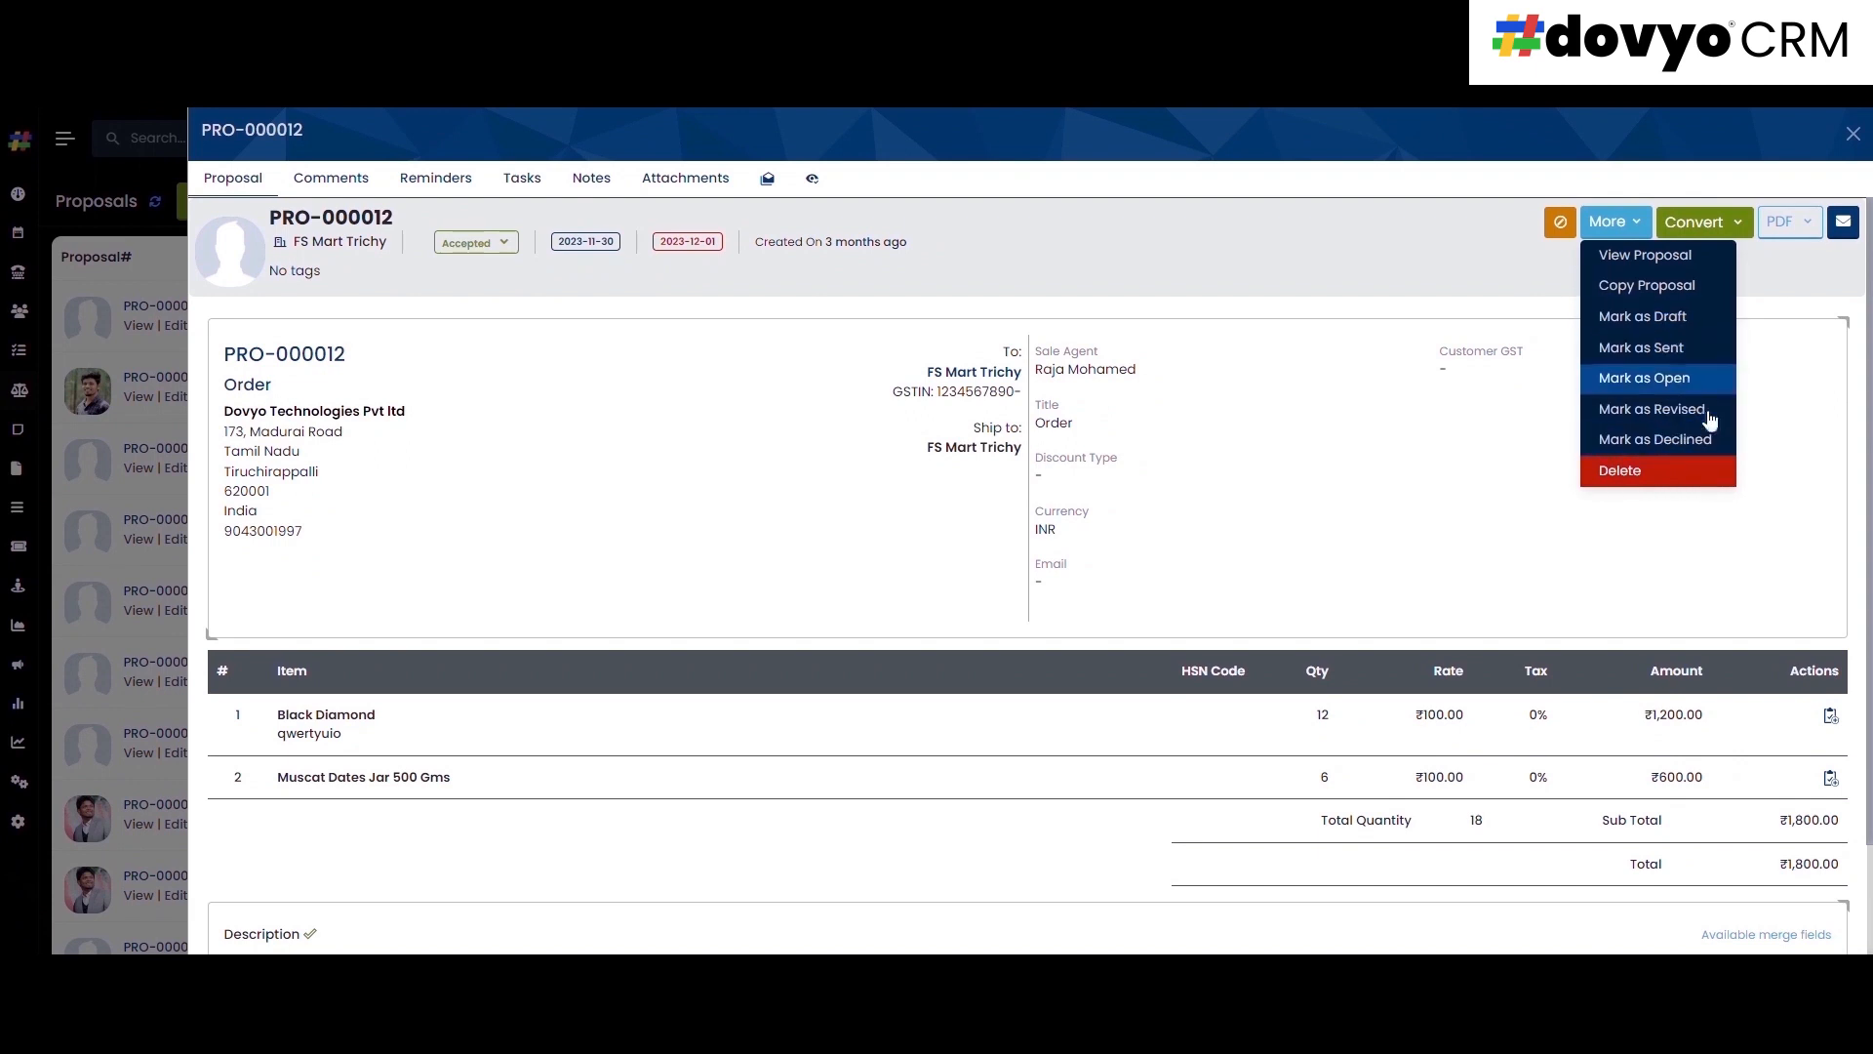
{"action": "left_click", "coordinate": [1649, 257]}
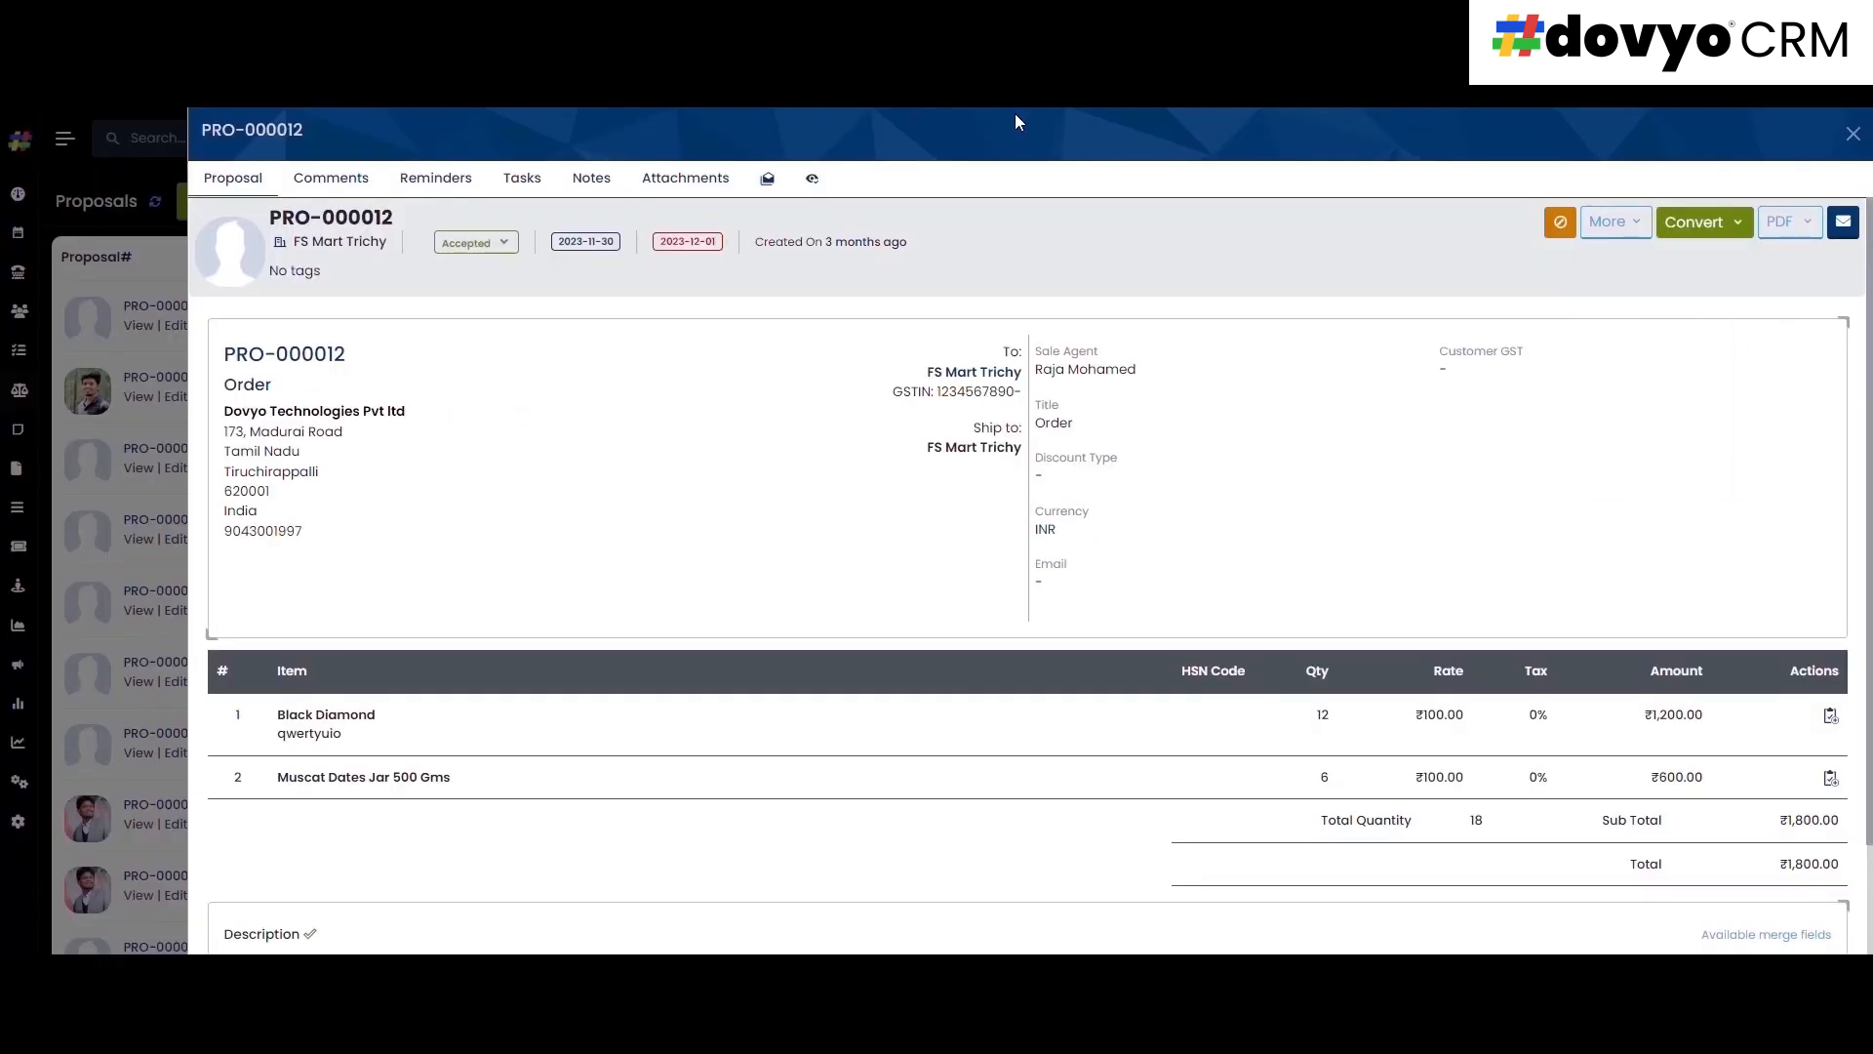
{"action": "left_click", "coordinate": [1615, 222]}
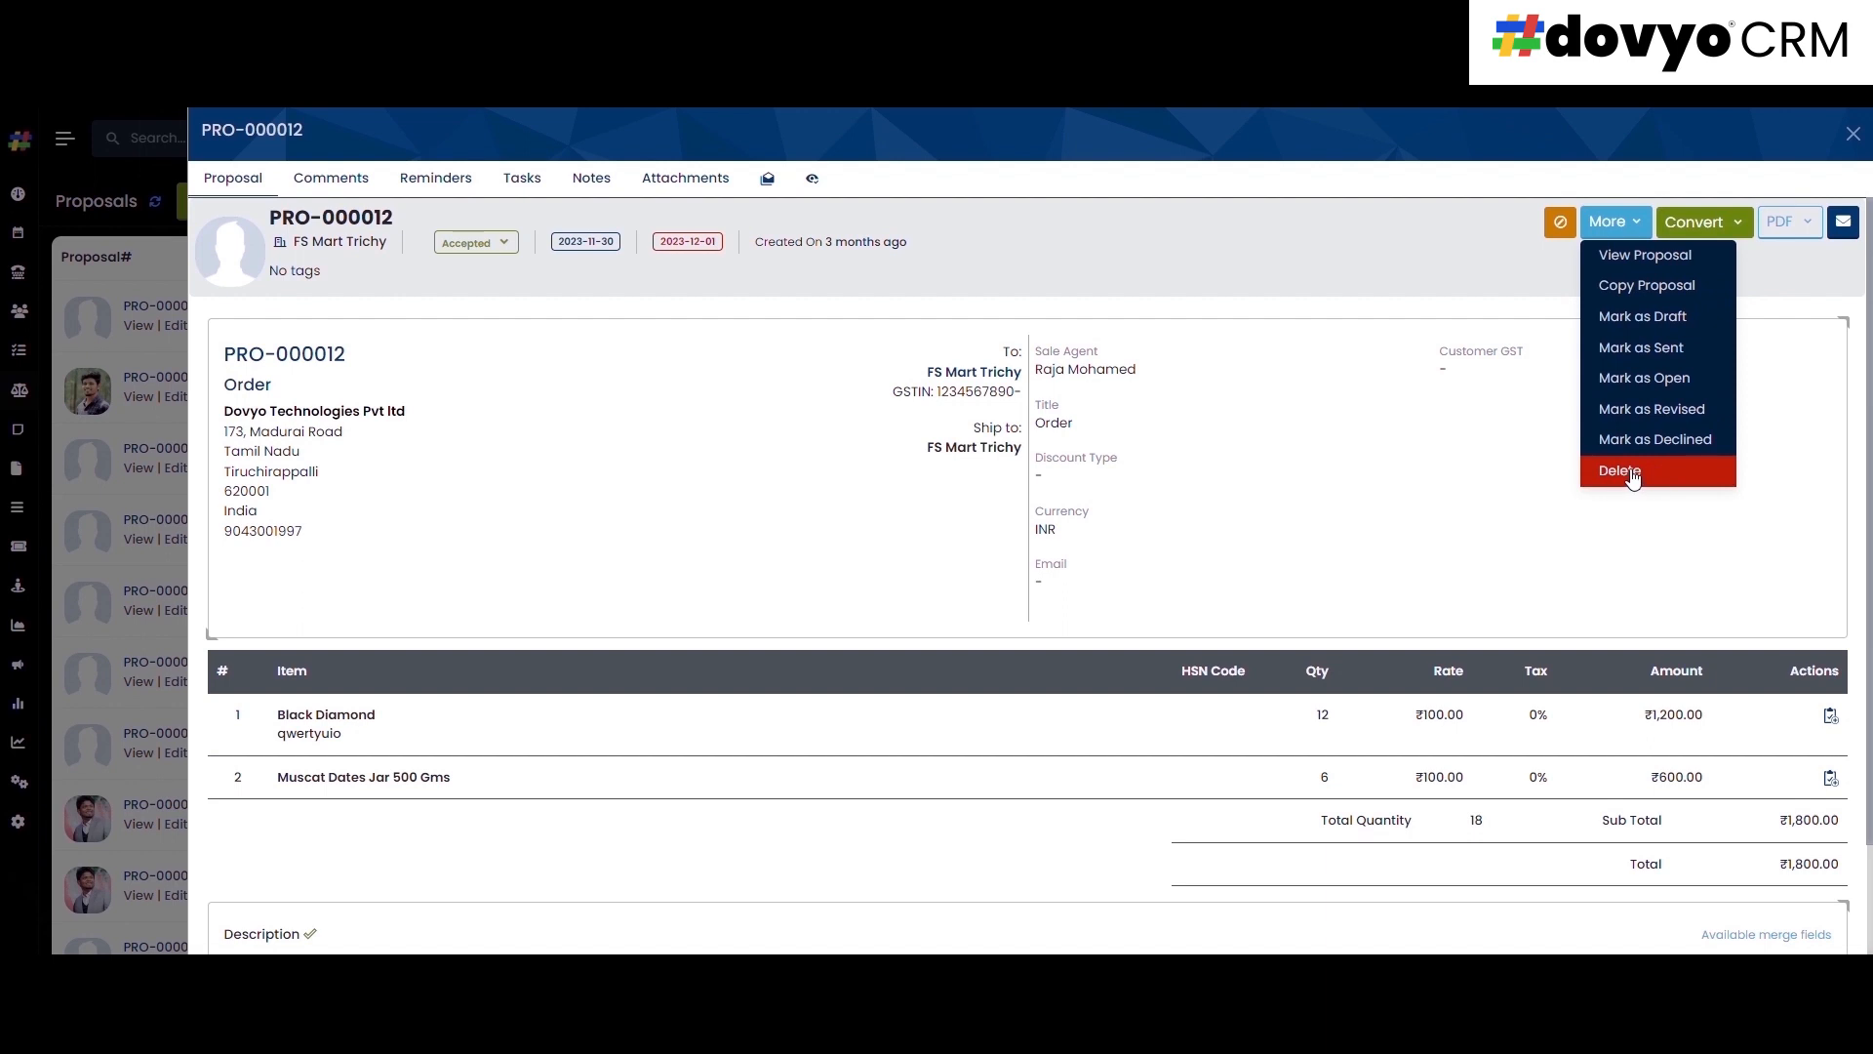
{"action": "left_click", "coordinate": [1807, 225]}
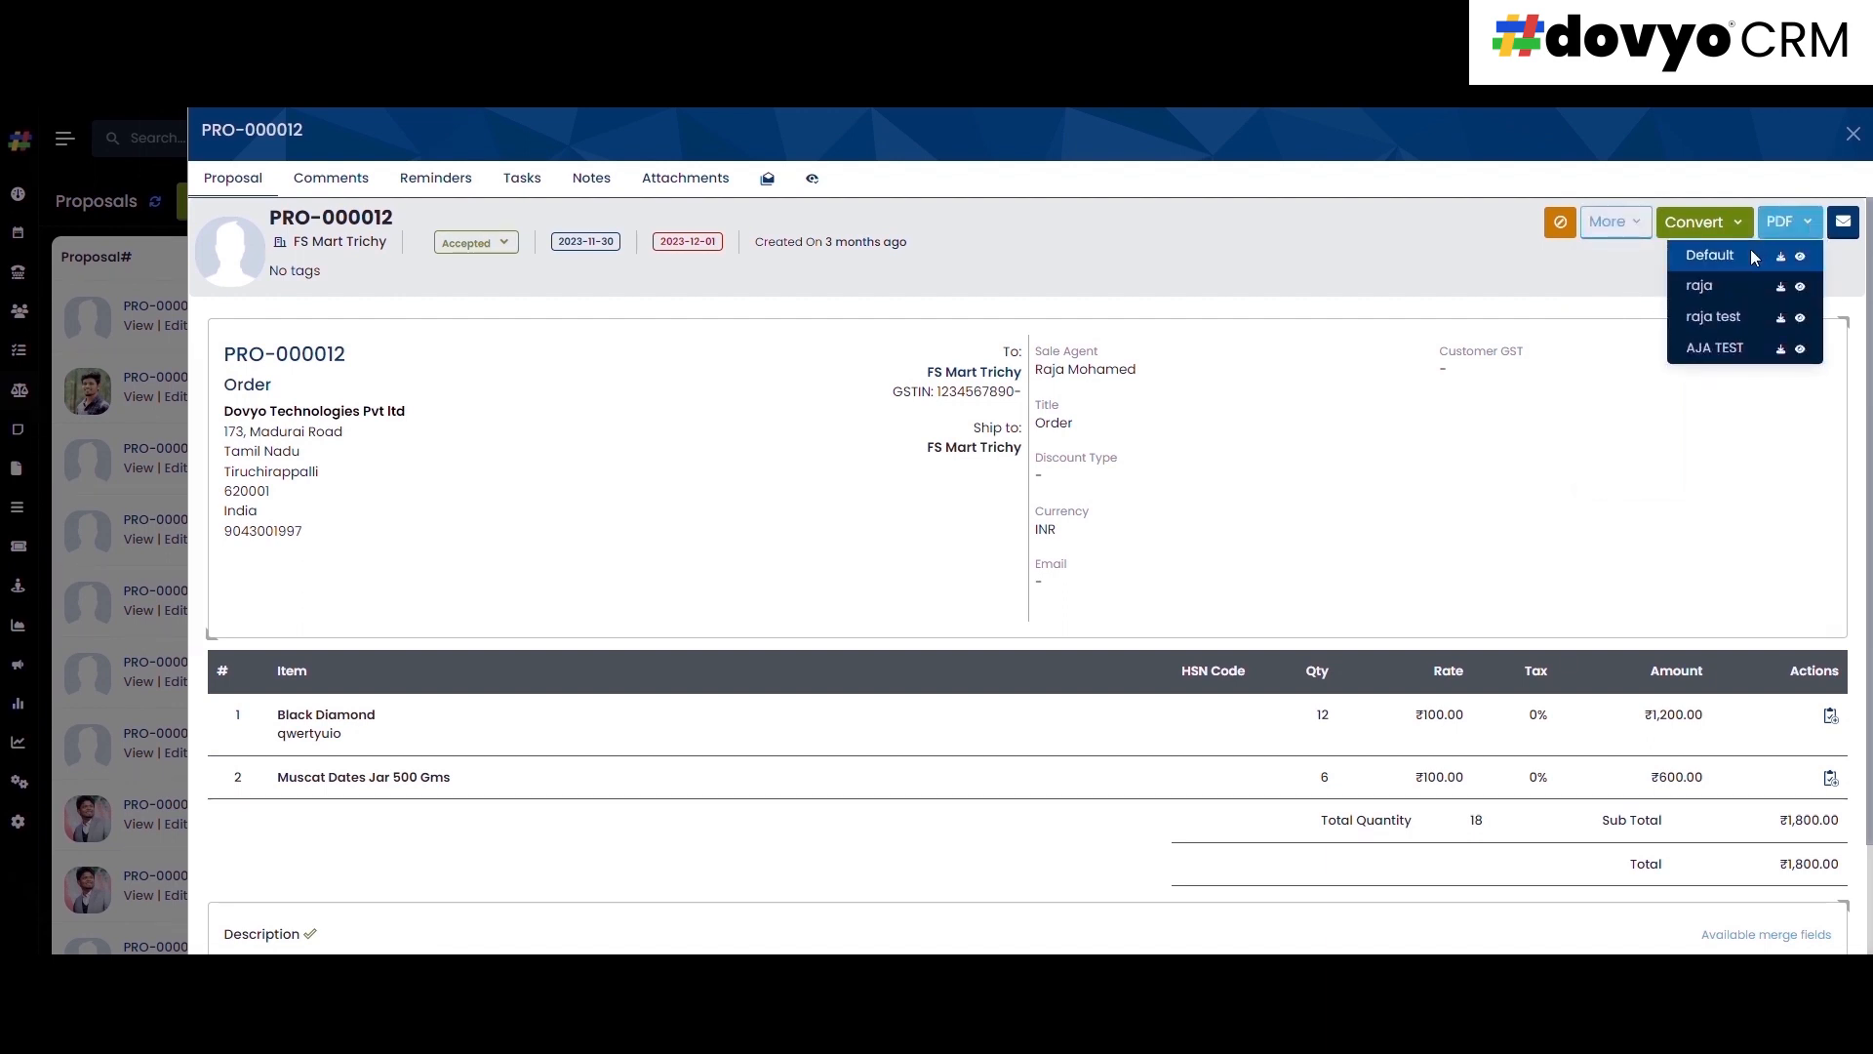
- Preview the FS Mart Trichy proposal as a PDF with the Default template, and return to the proposal
{"action": "left_click", "coordinate": [1801, 258]}
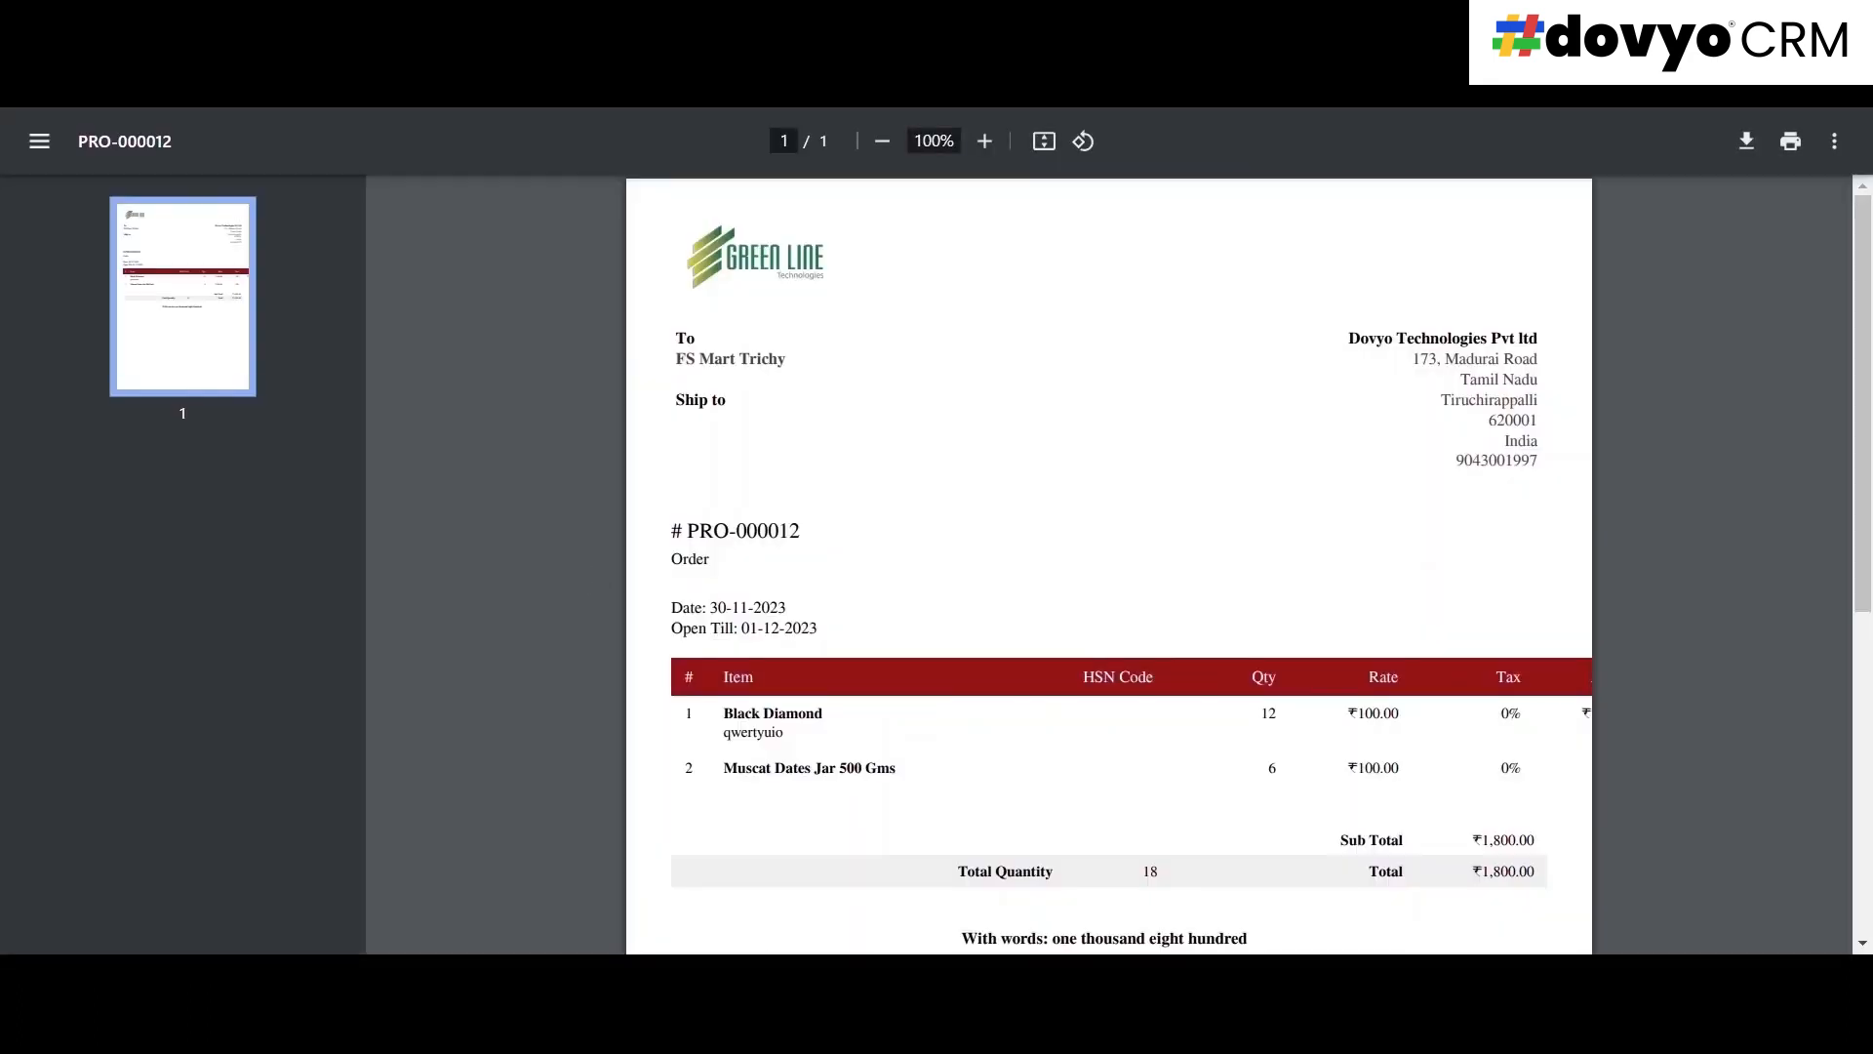
{"action": "key", "text": "ctrl+w"}
{"action": "left_click", "coordinate": [1793, 226]}
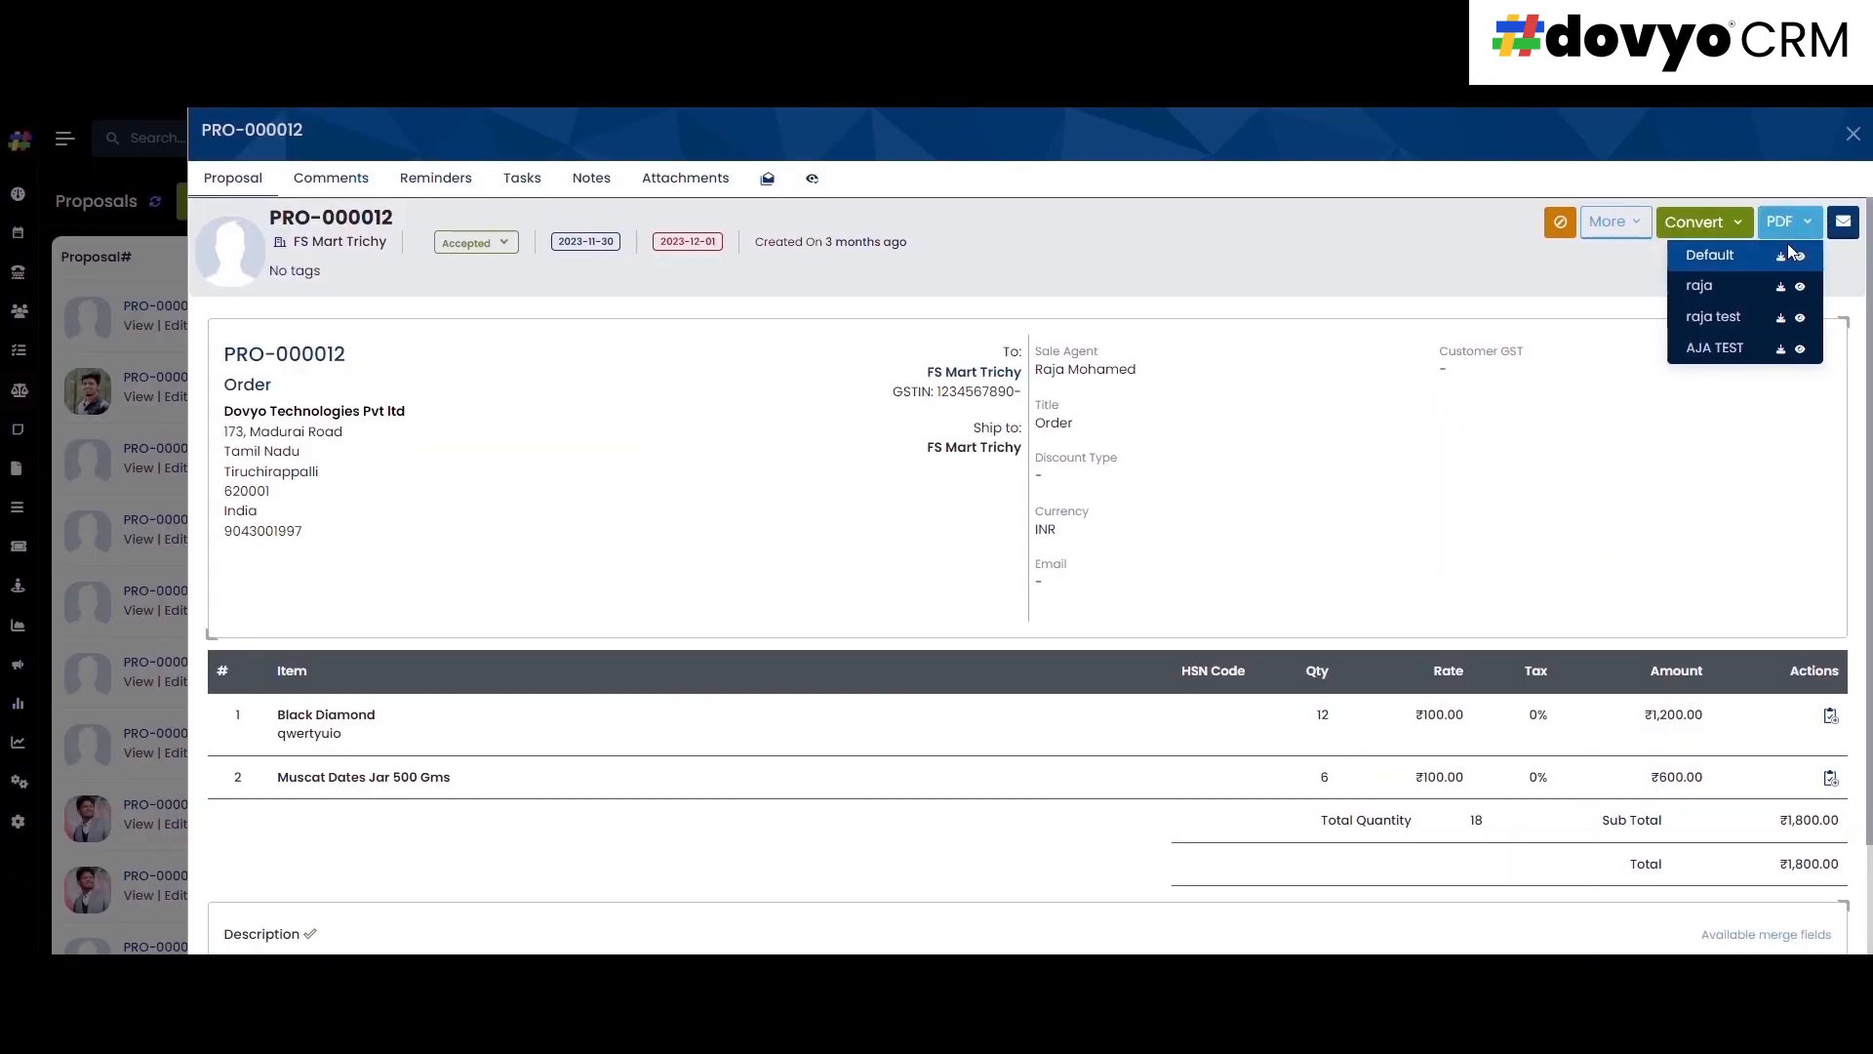
{"action": "left_click", "coordinate": [1610, 261]}
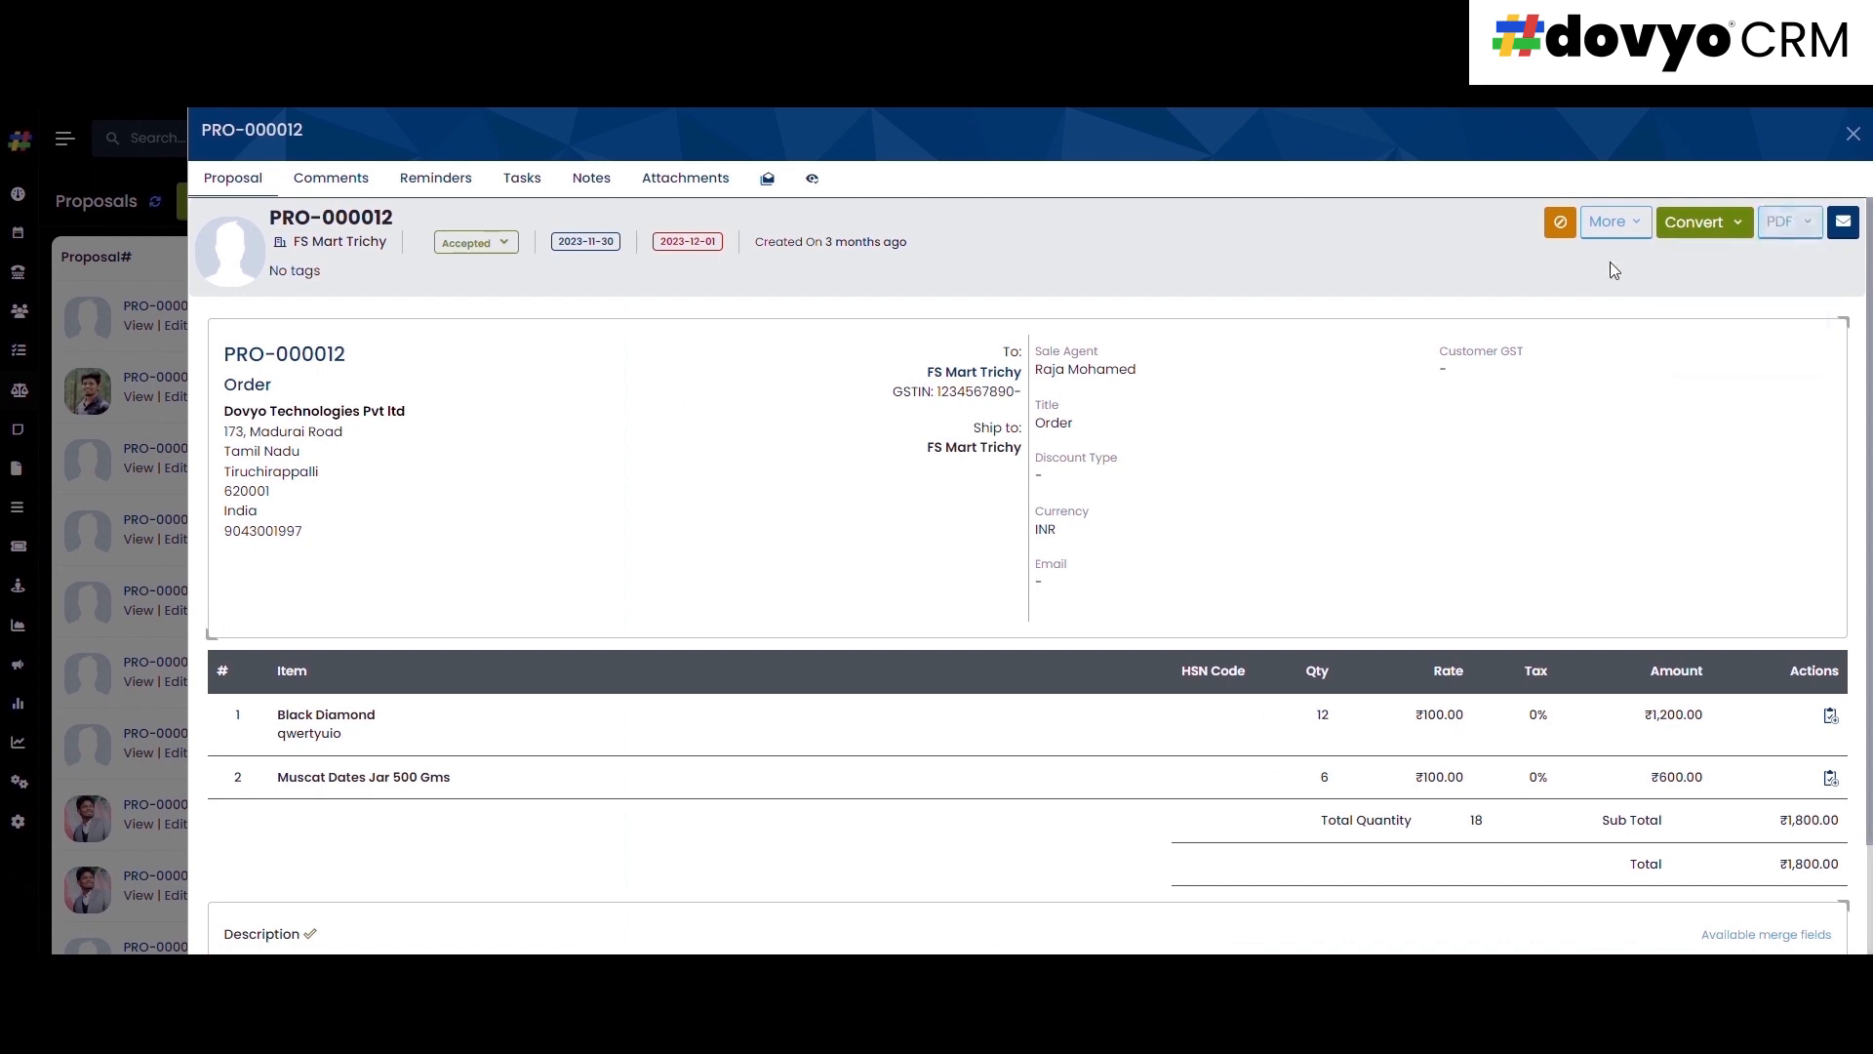
- Inspect the proposal's customer email template without sending it, and check its email tracking and view tracking
{"action": "left_click", "coordinate": [1853, 226]}
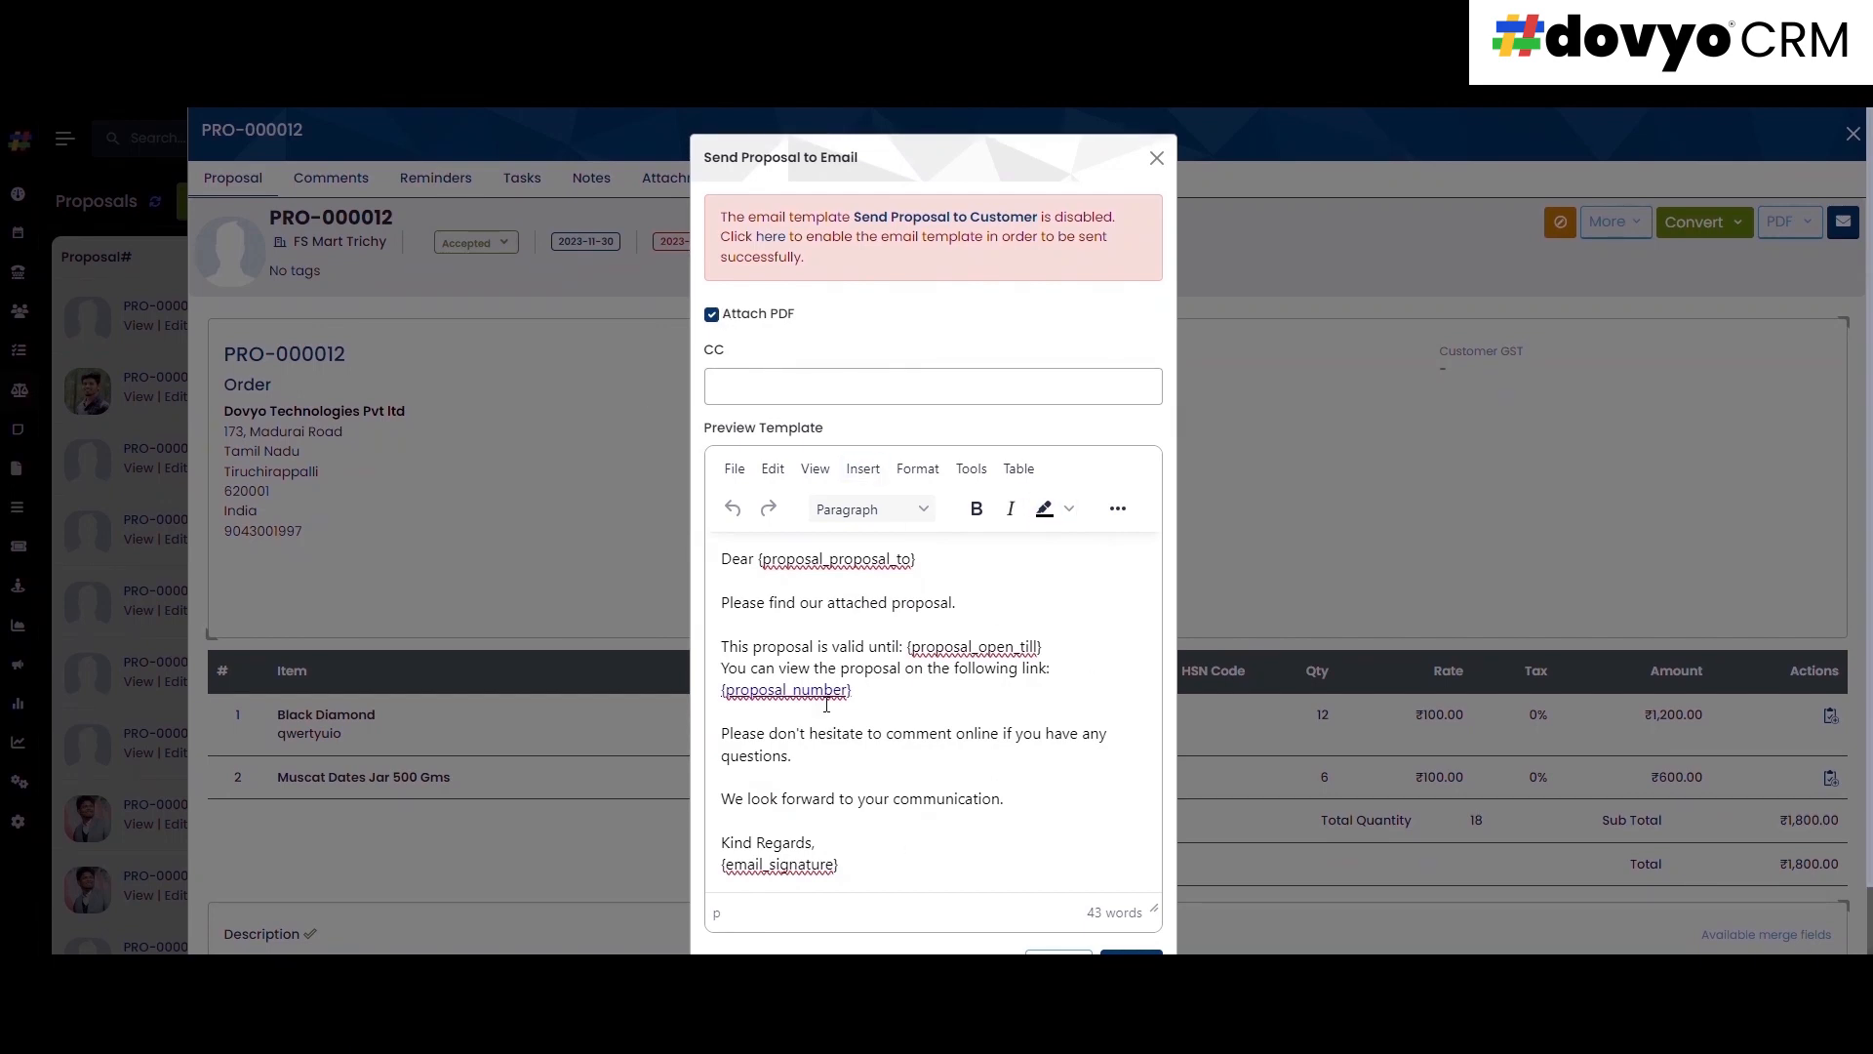
{"action": "left_click_drag", "start_coordinate": [828, 582], "coordinate": [912, 734]}
{"action": "left_click", "coordinate": [943, 870]}
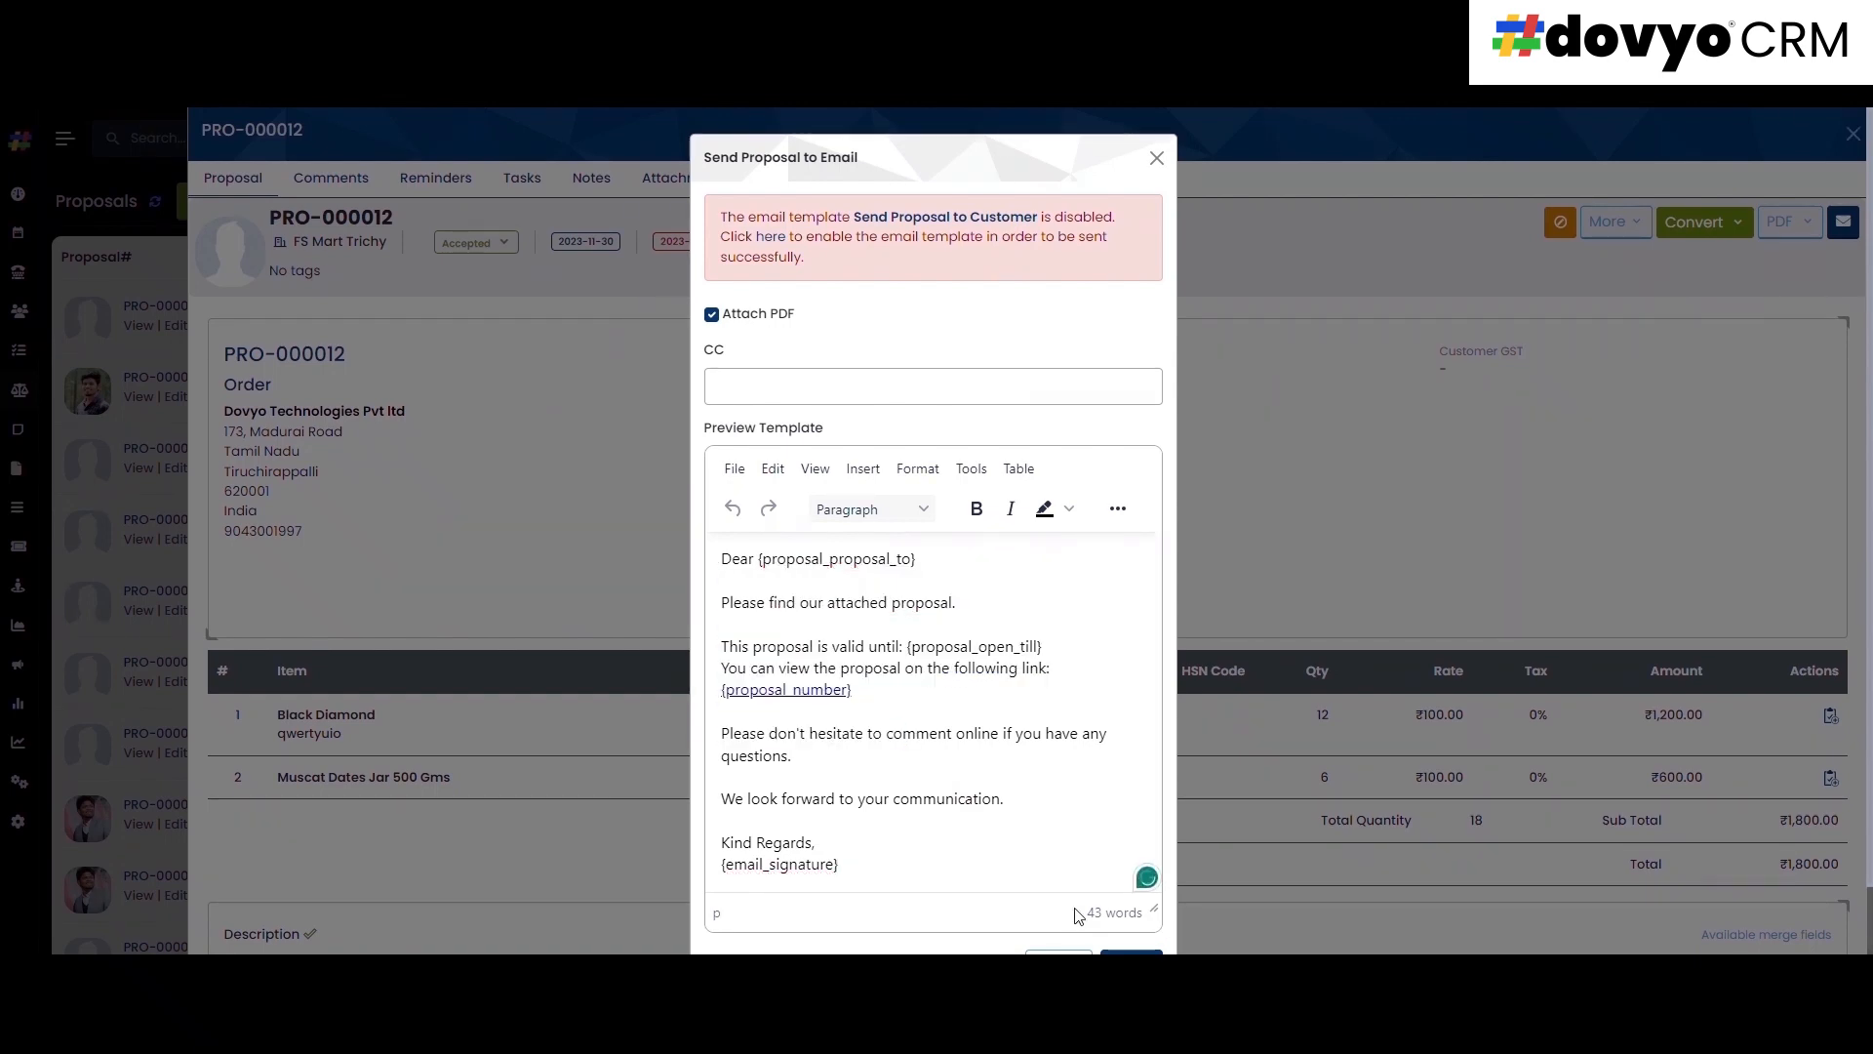
{"action": "scroll", "coordinate": [1067, 933], "scroll_direction": "down", "scroll_amount": 1}
{"action": "left_click", "coordinate": [1041, 903]}
{"action": "left_click", "coordinate": [770, 183]}
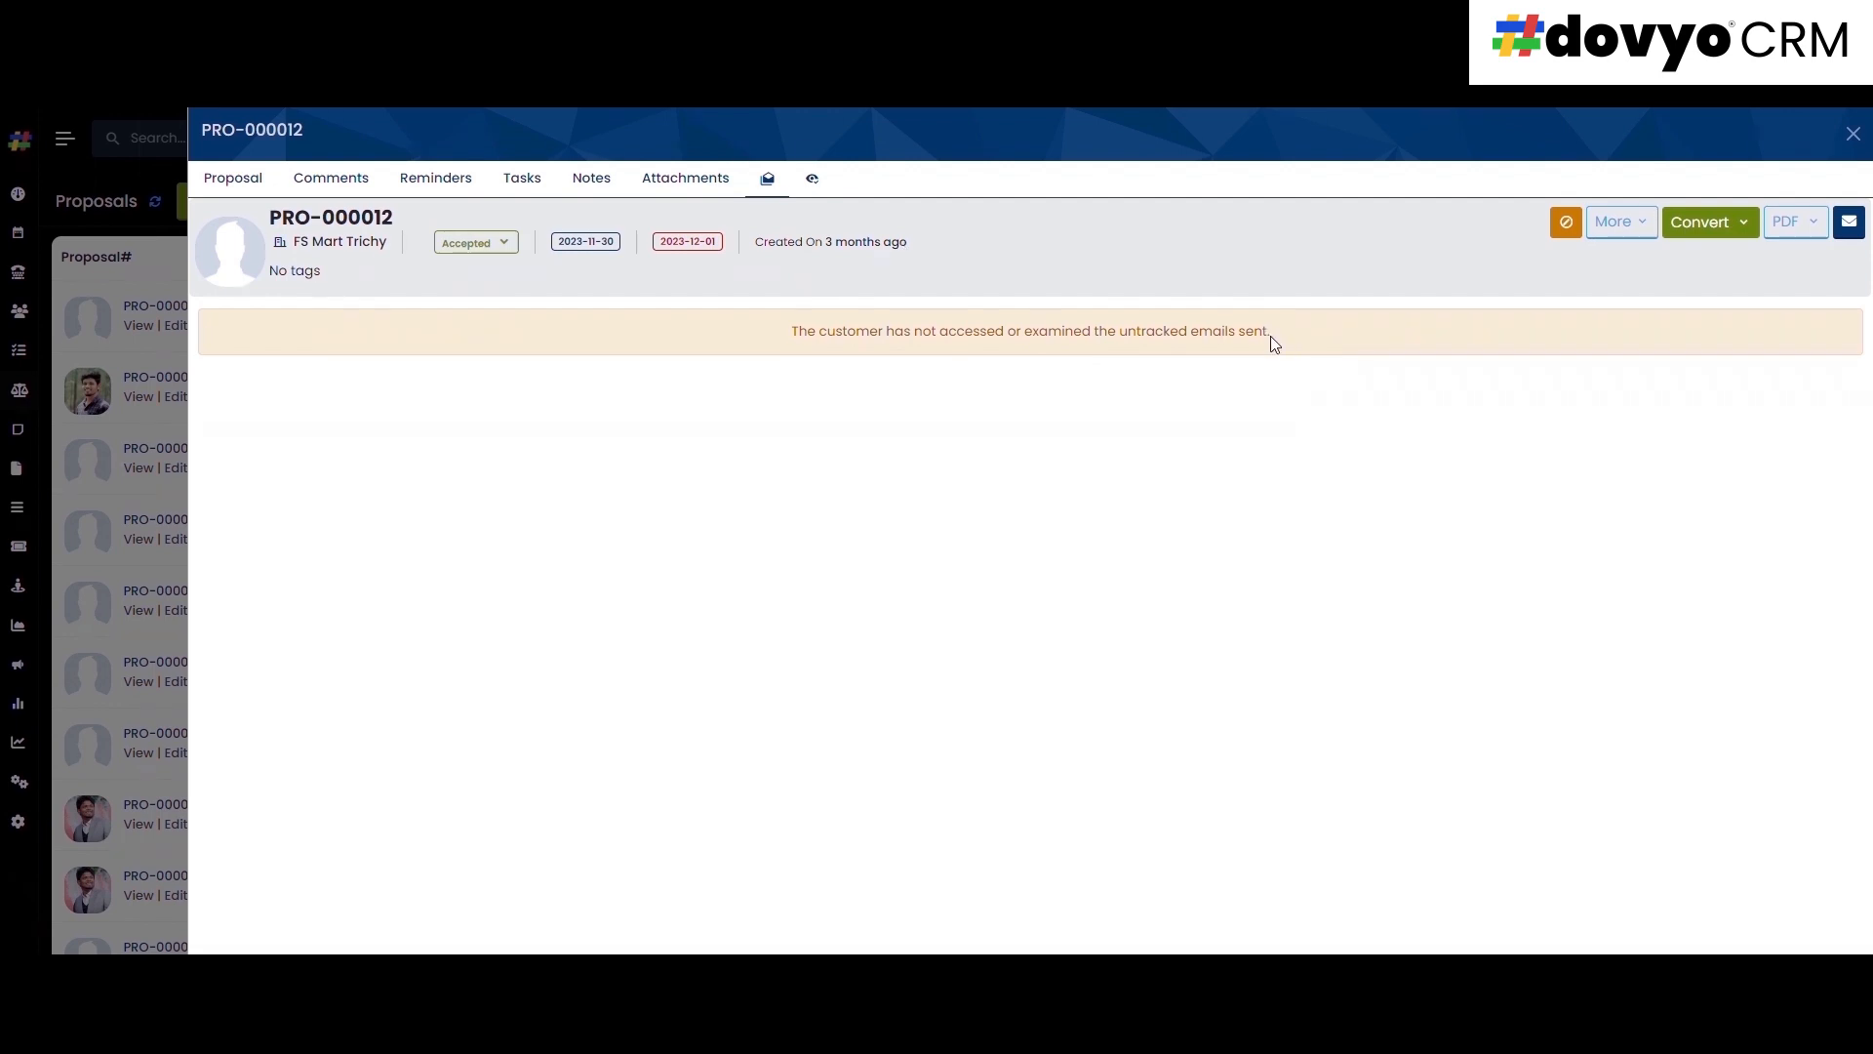
{"action": "left_click", "coordinate": [817, 183]}
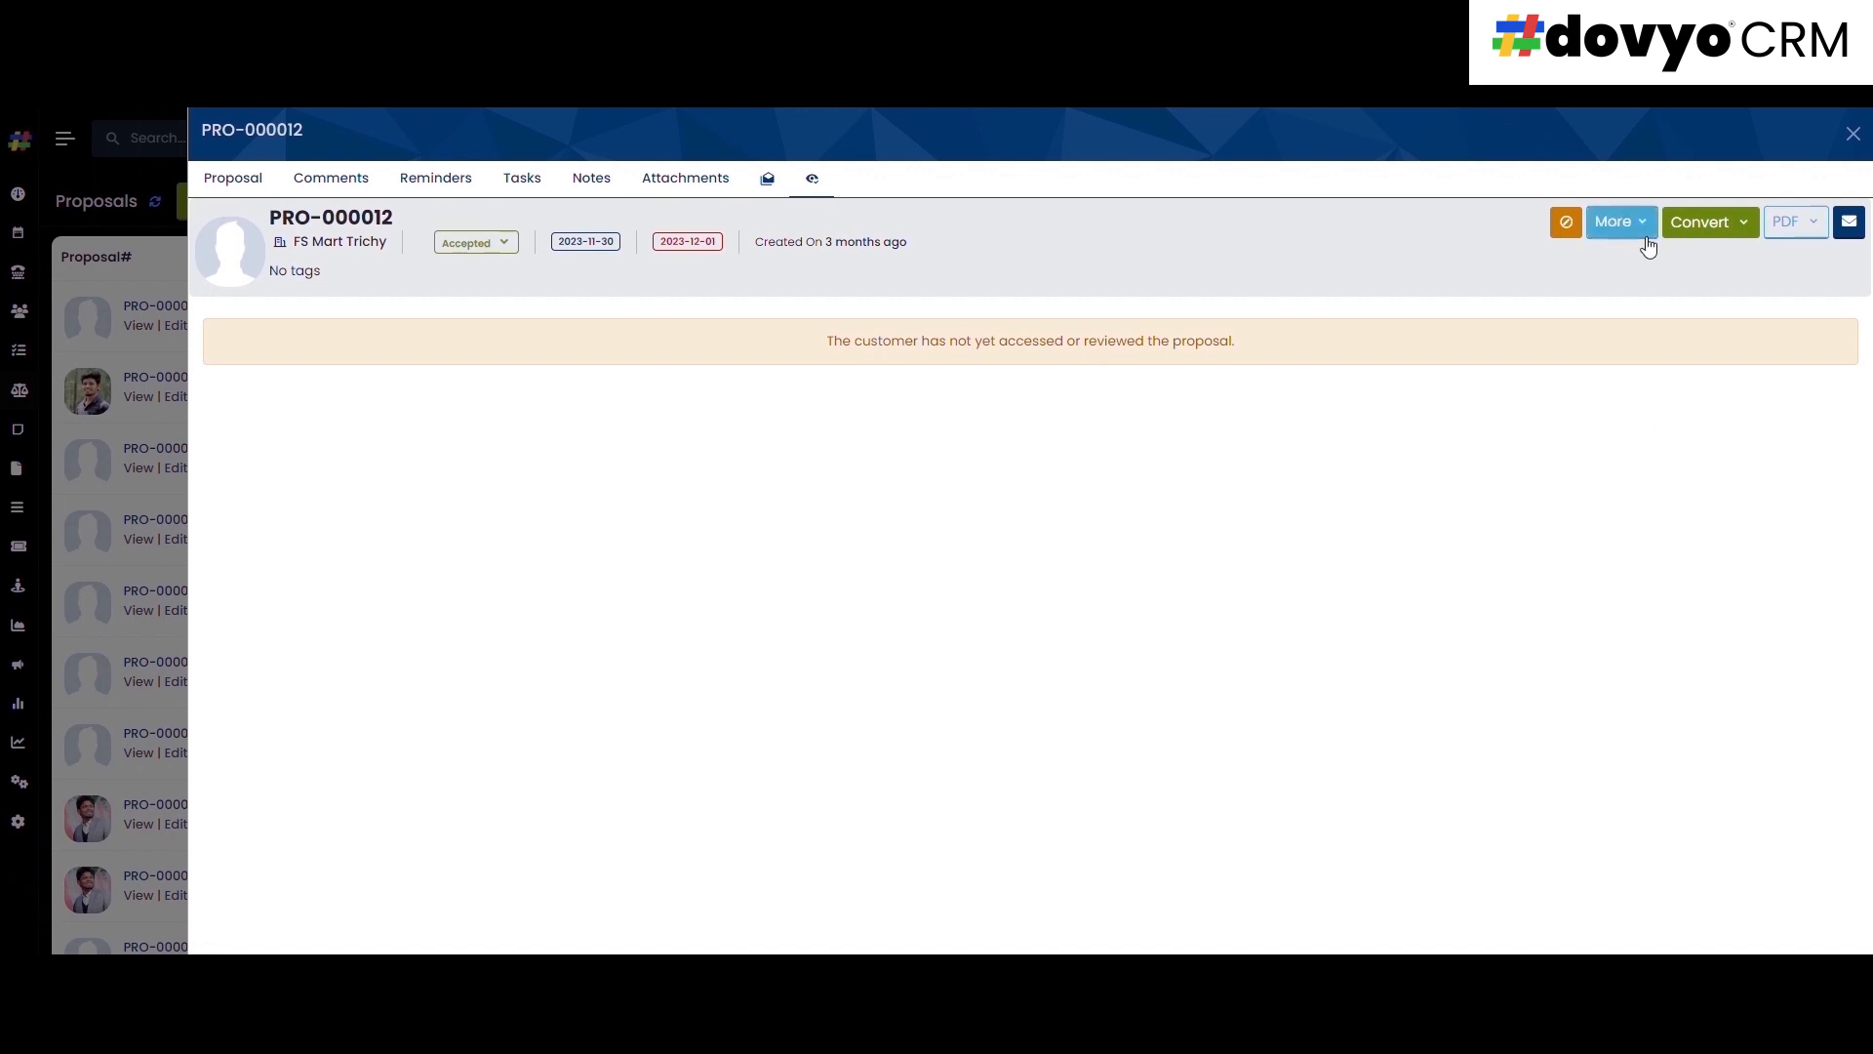
- Convert the FS Mart Trichy proposal to an estimate, keeping the prefilled customer, dates, Draft status and items, and save it
{"action": "left_click", "coordinate": [1741, 226]}
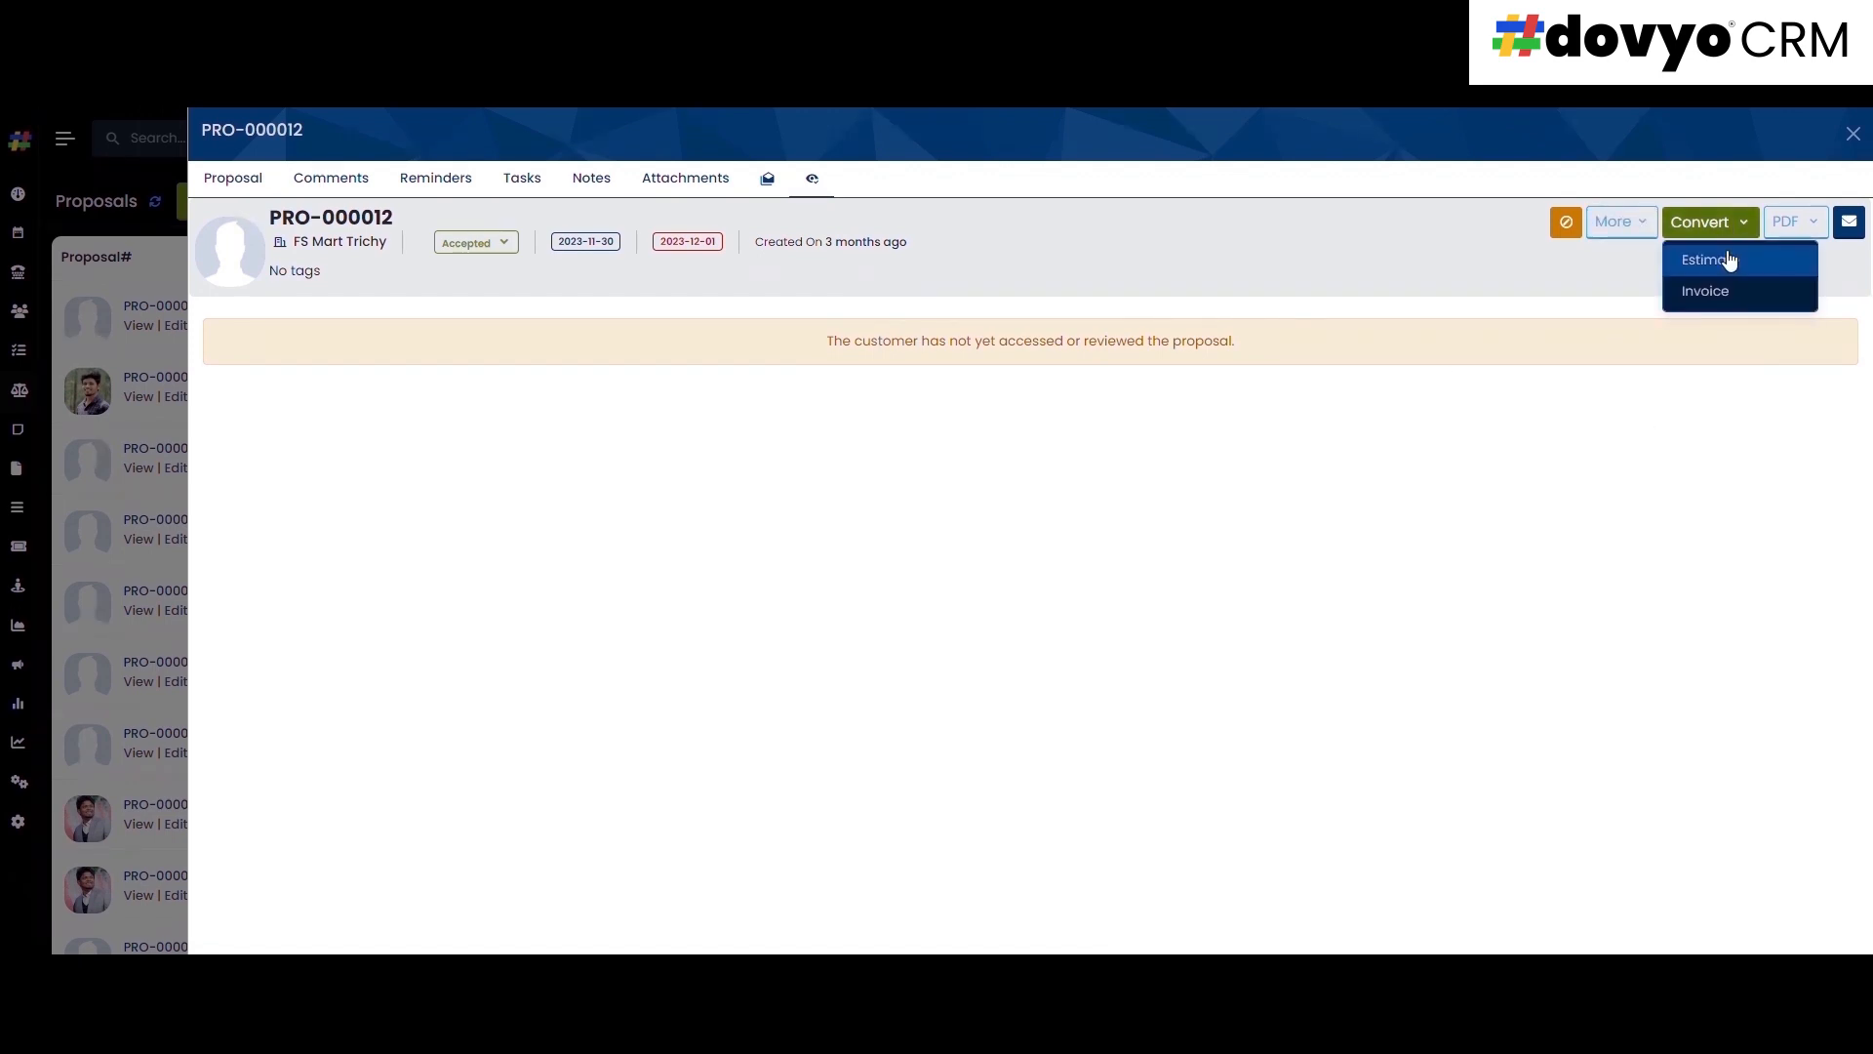
{"action": "left_click", "coordinate": [1719, 256]}
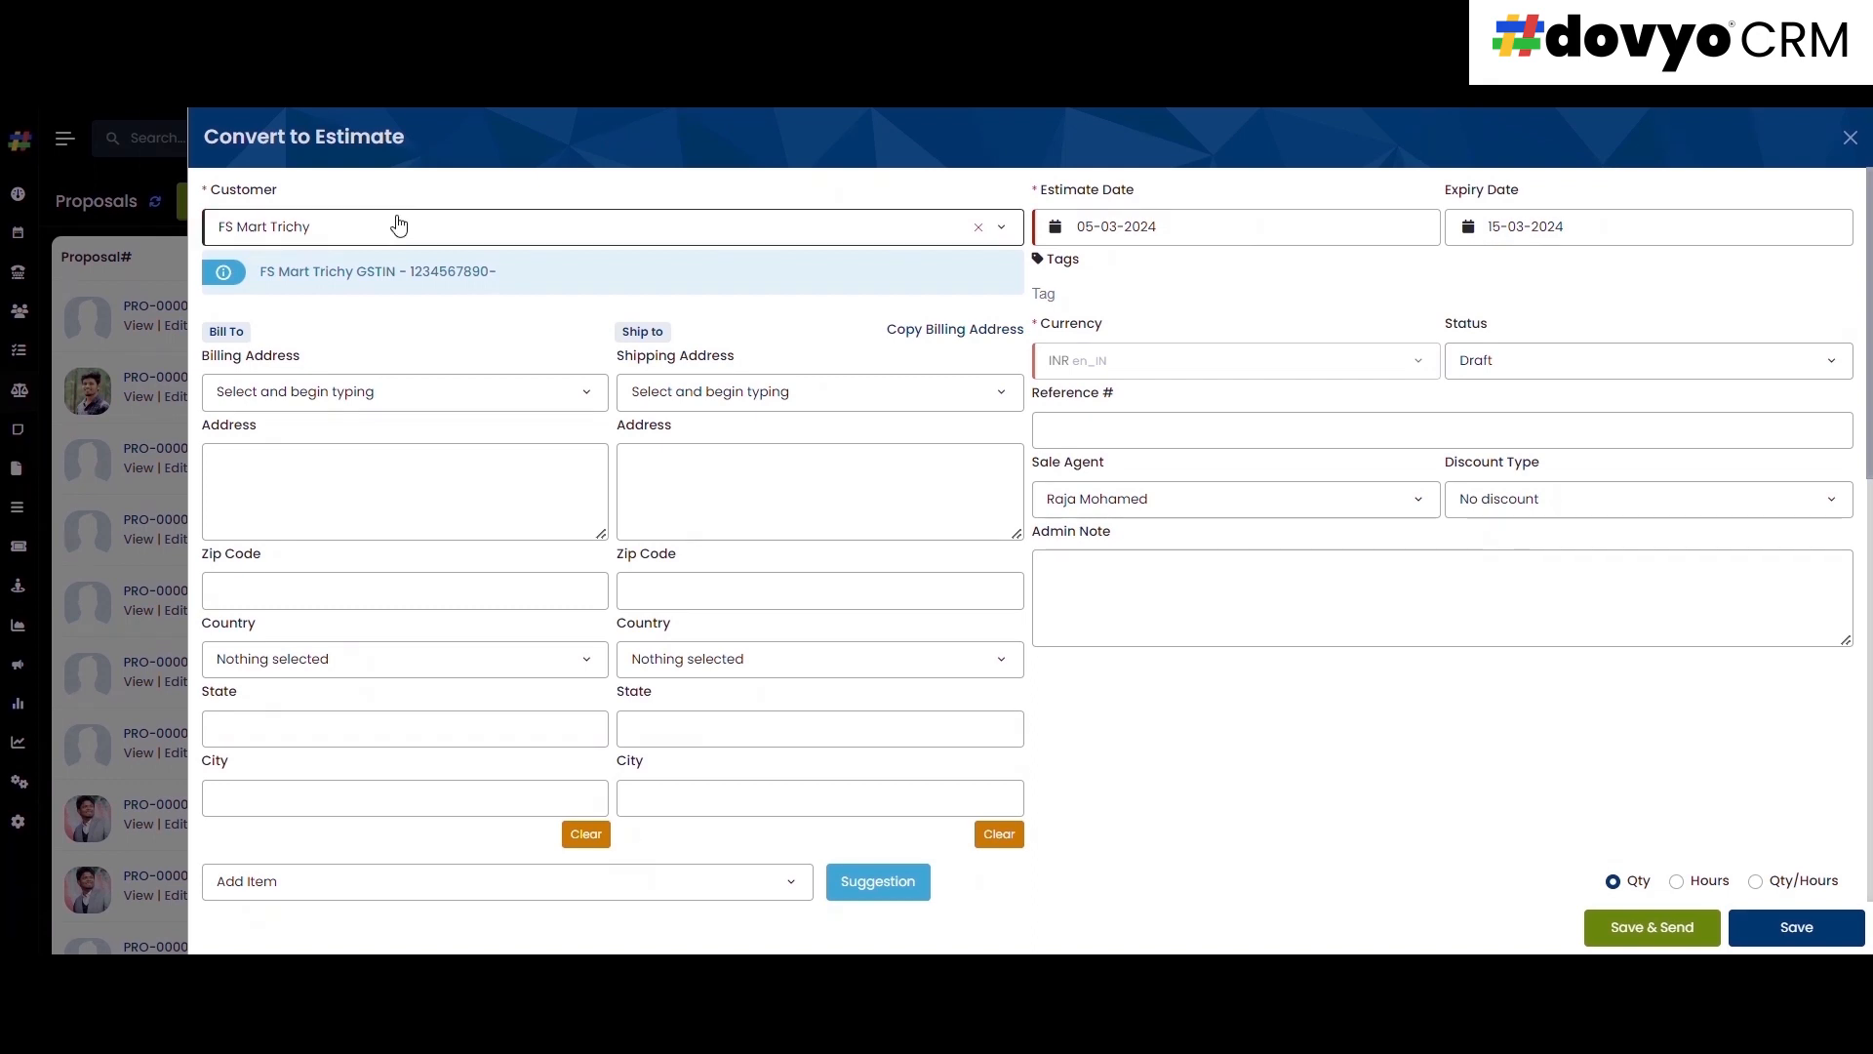
{"action": "left_click_drag", "start_coordinate": [406, 136], "coordinate": [226, 137]}
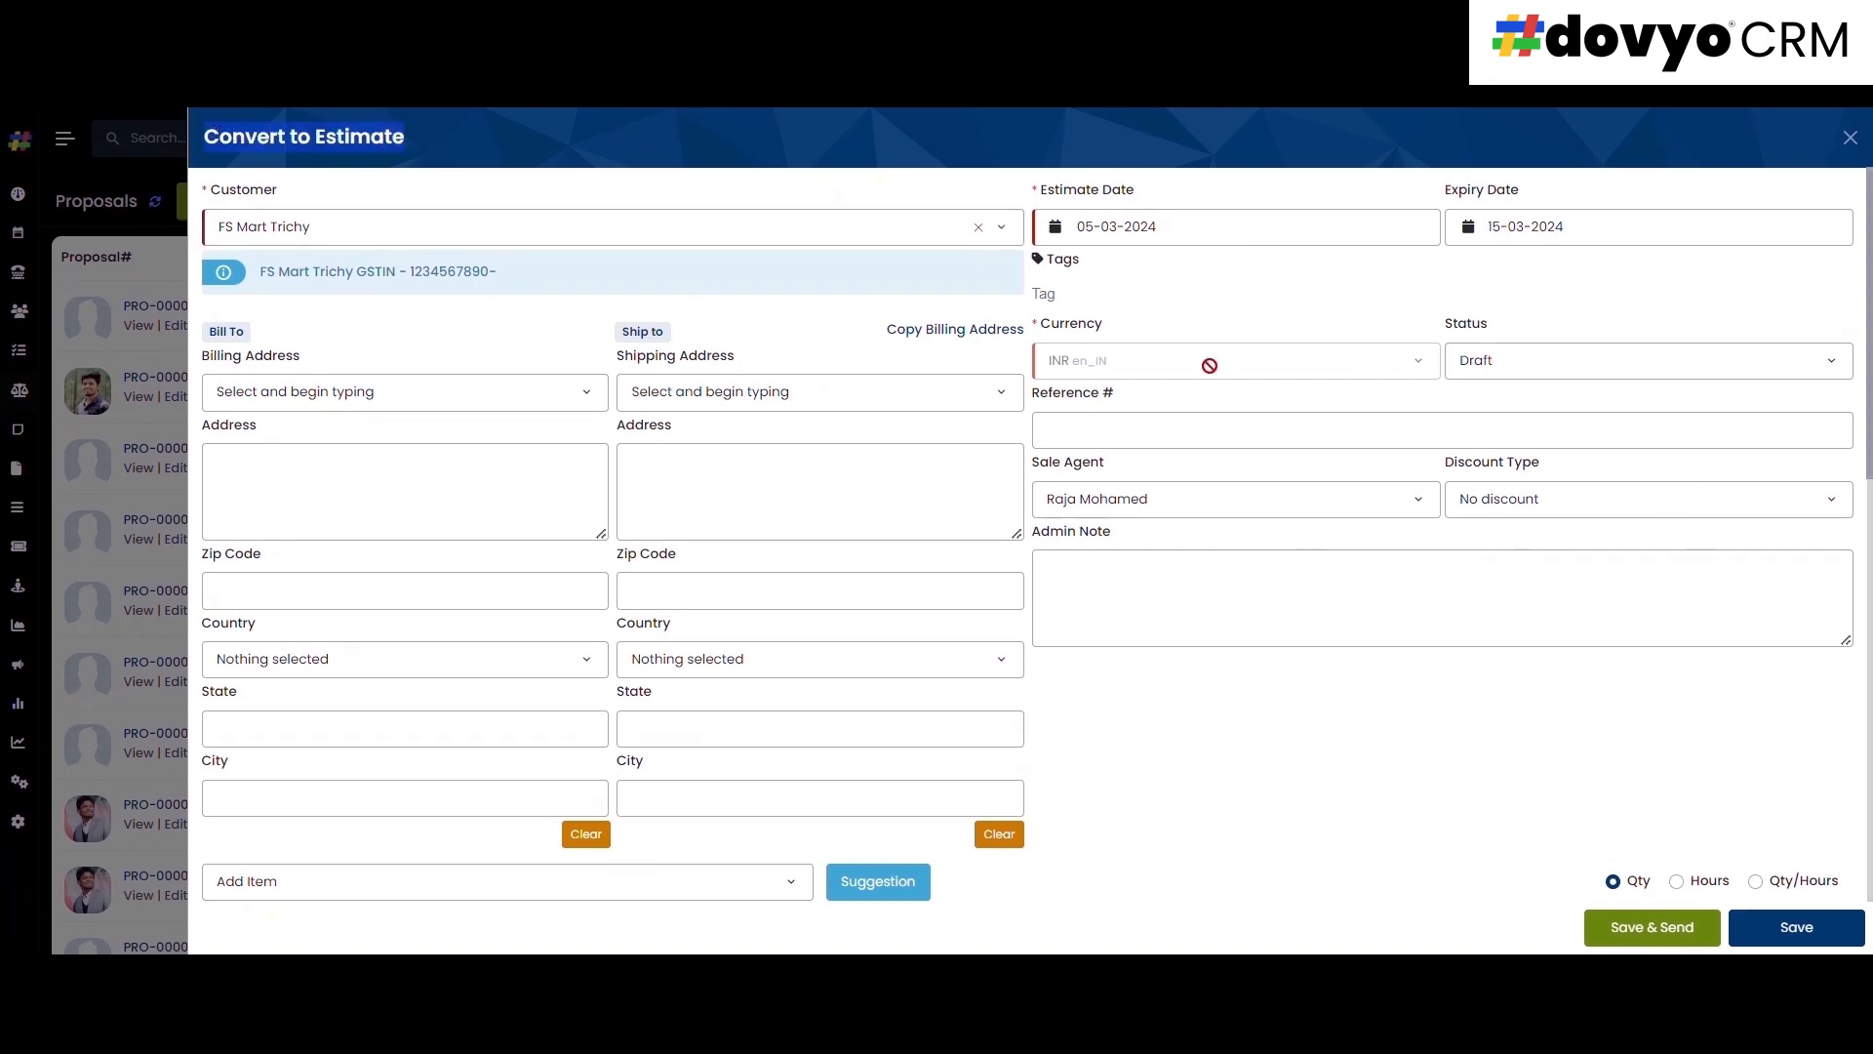
{"action": "left_click_drag", "start_coordinate": [1870, 458], "coordinate": [1141, 691]}
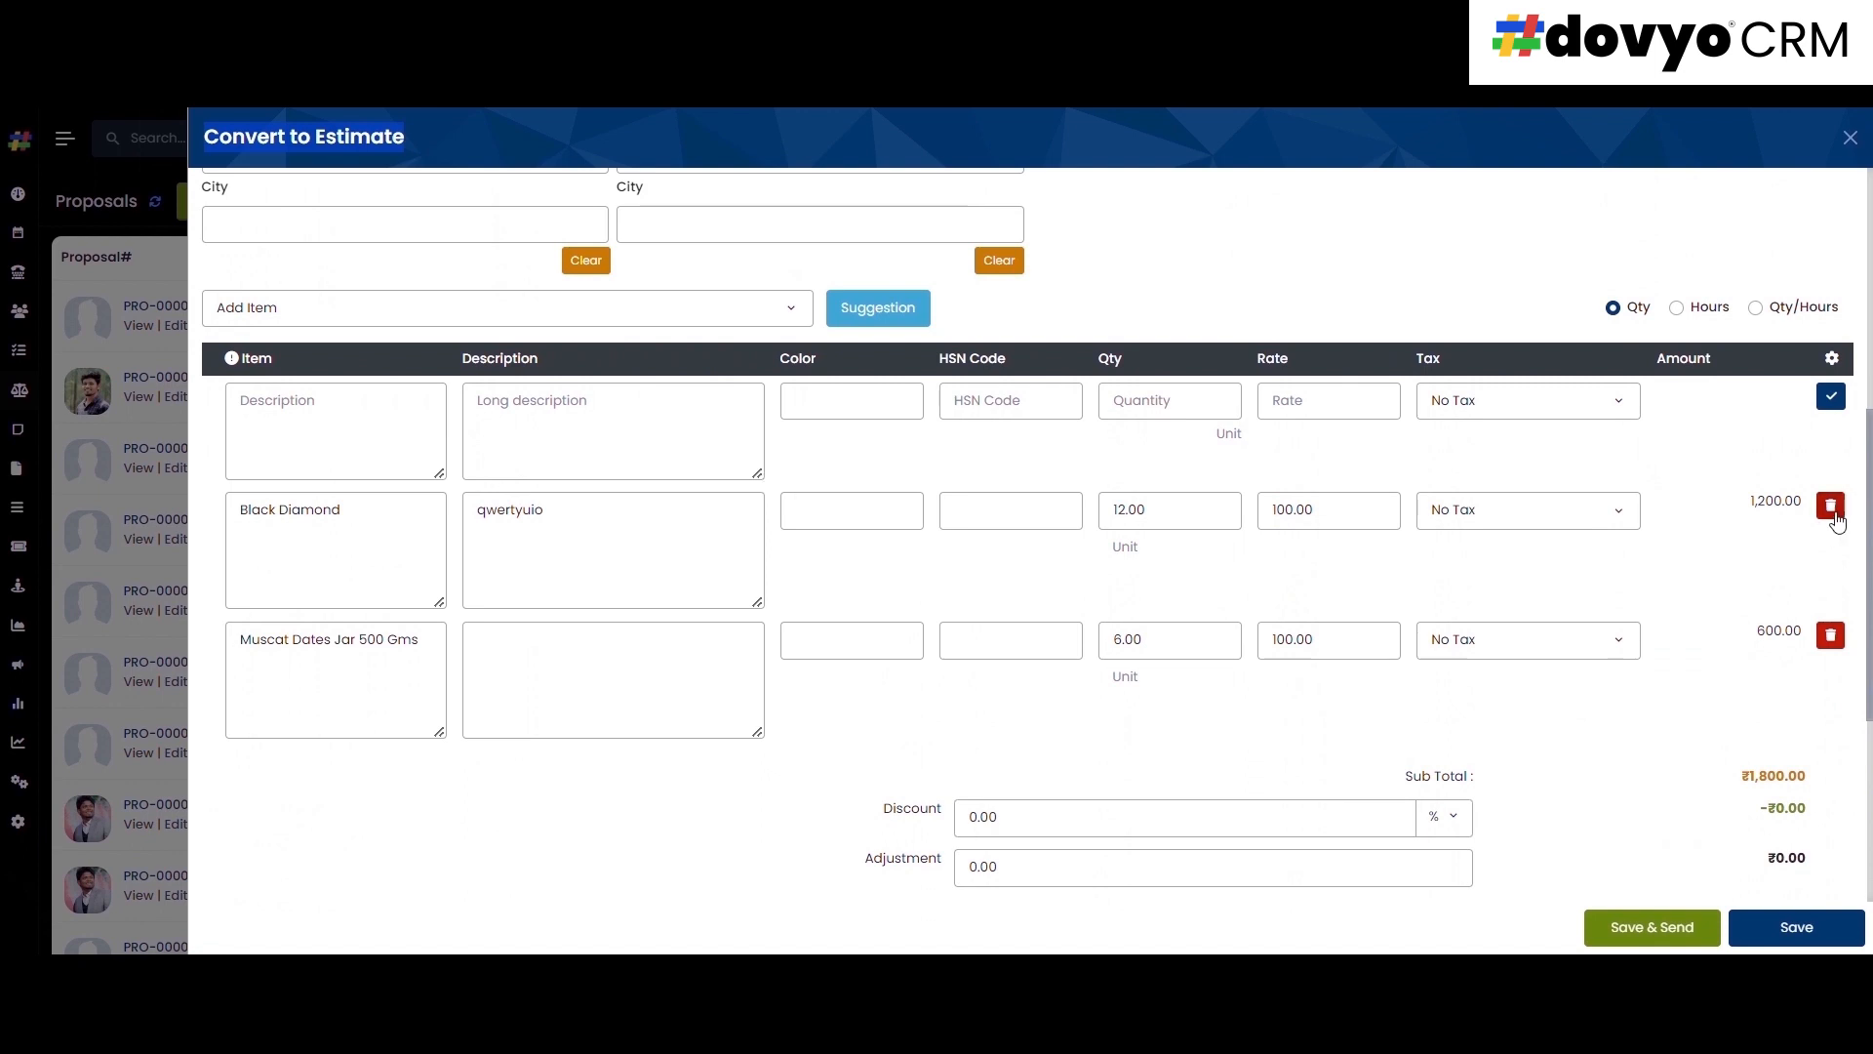
{"action": "left_click_drag", "start_coordinate": [1870, 543], "coordinate": [1871, 771]}
{"action": "left_click", "coordinate": [1670, 928]}
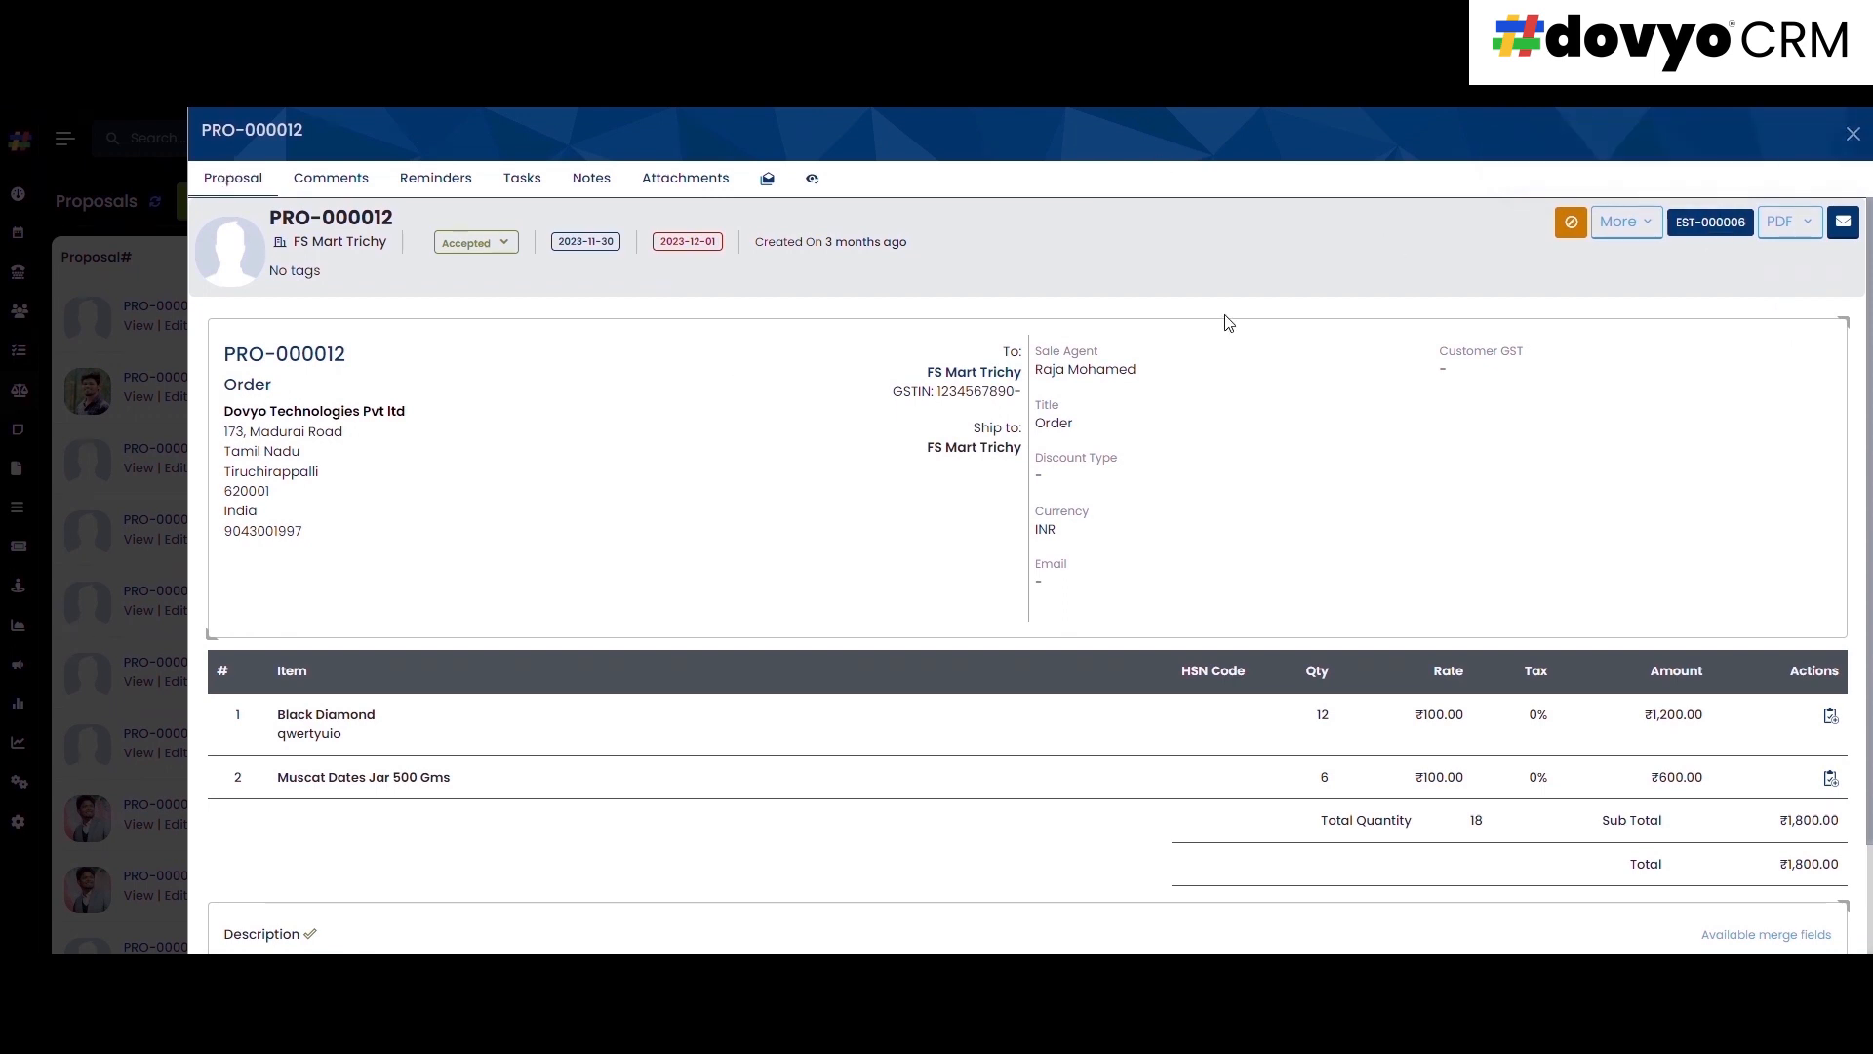
- Open the estimate linked to the FS Mart Trichy proposal, and review its details, activity log, reminders, tasks and notes
{"action": "left_click", "coordinate": [1710, 222]}
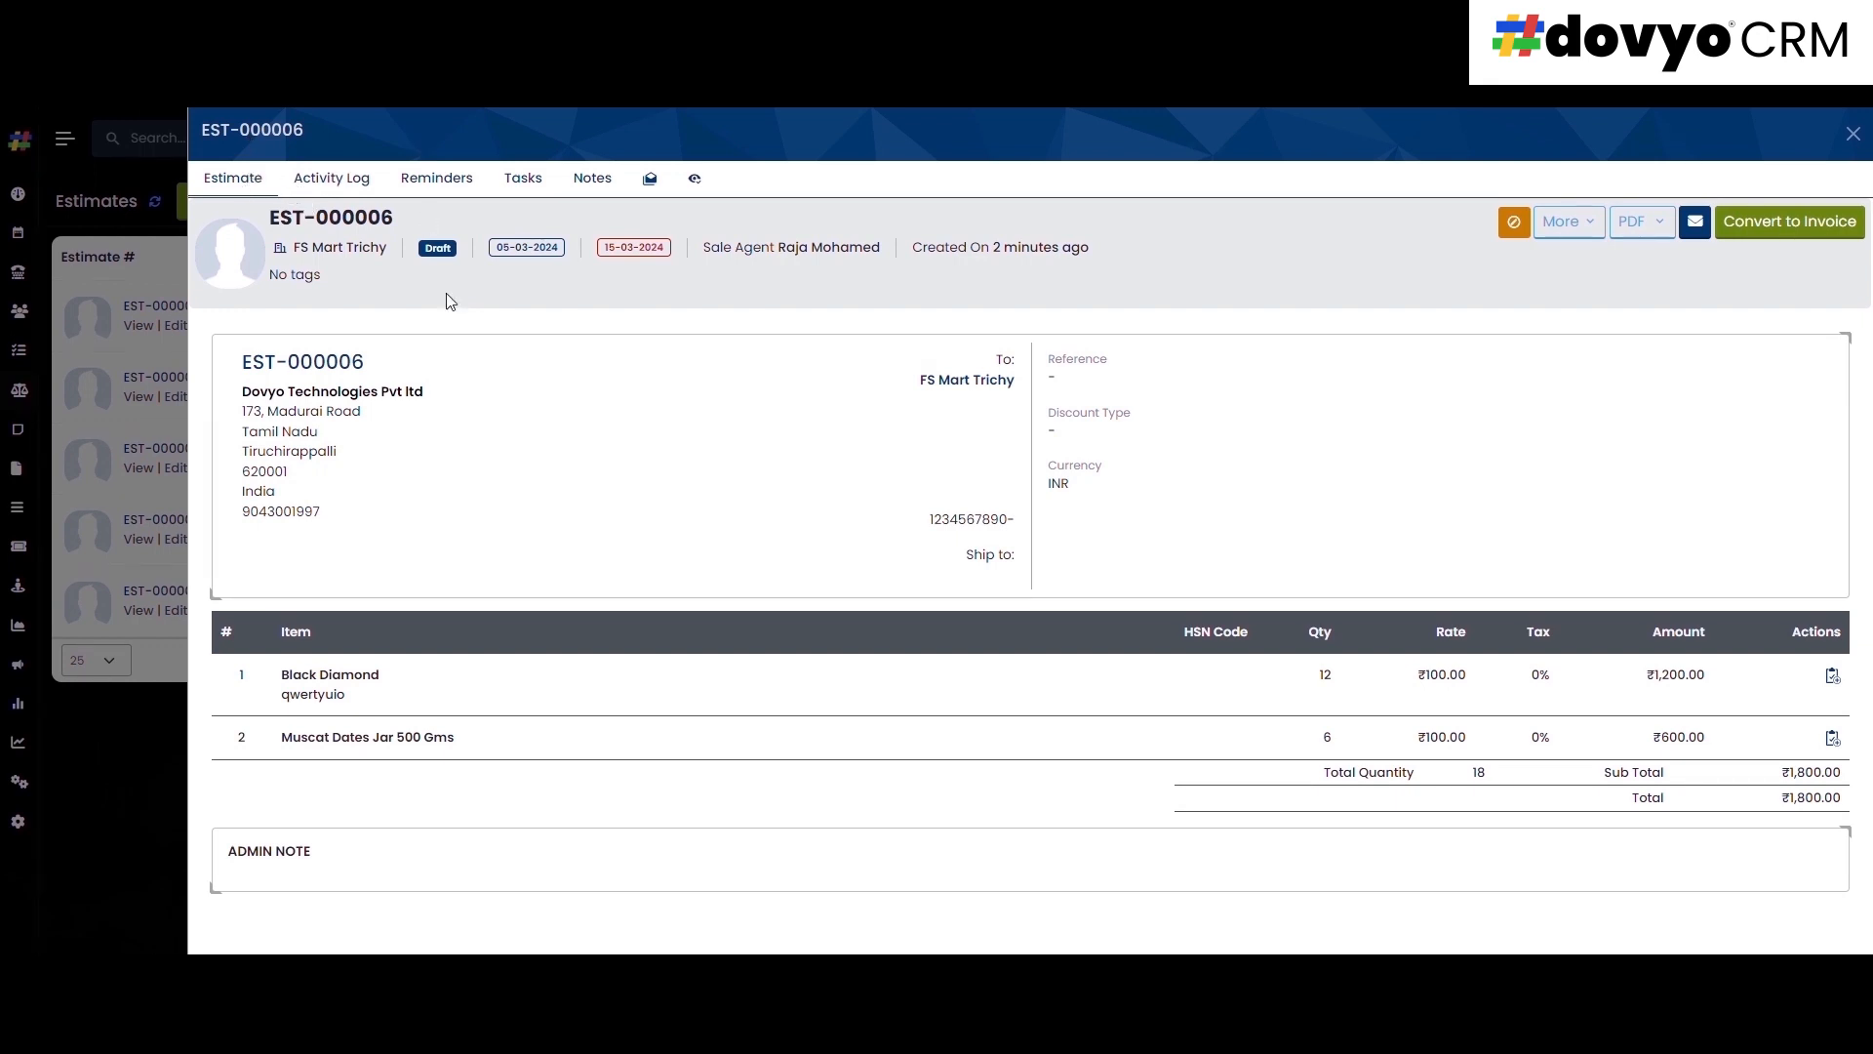
{"action": "left_click_drag", "start_coordinate": [368, 221], "coordinate": [293, 220]}
{"action": "left_click", "coordinate": [317, 231]}
{"action": "left_click", "coordinate": [357, 181]}
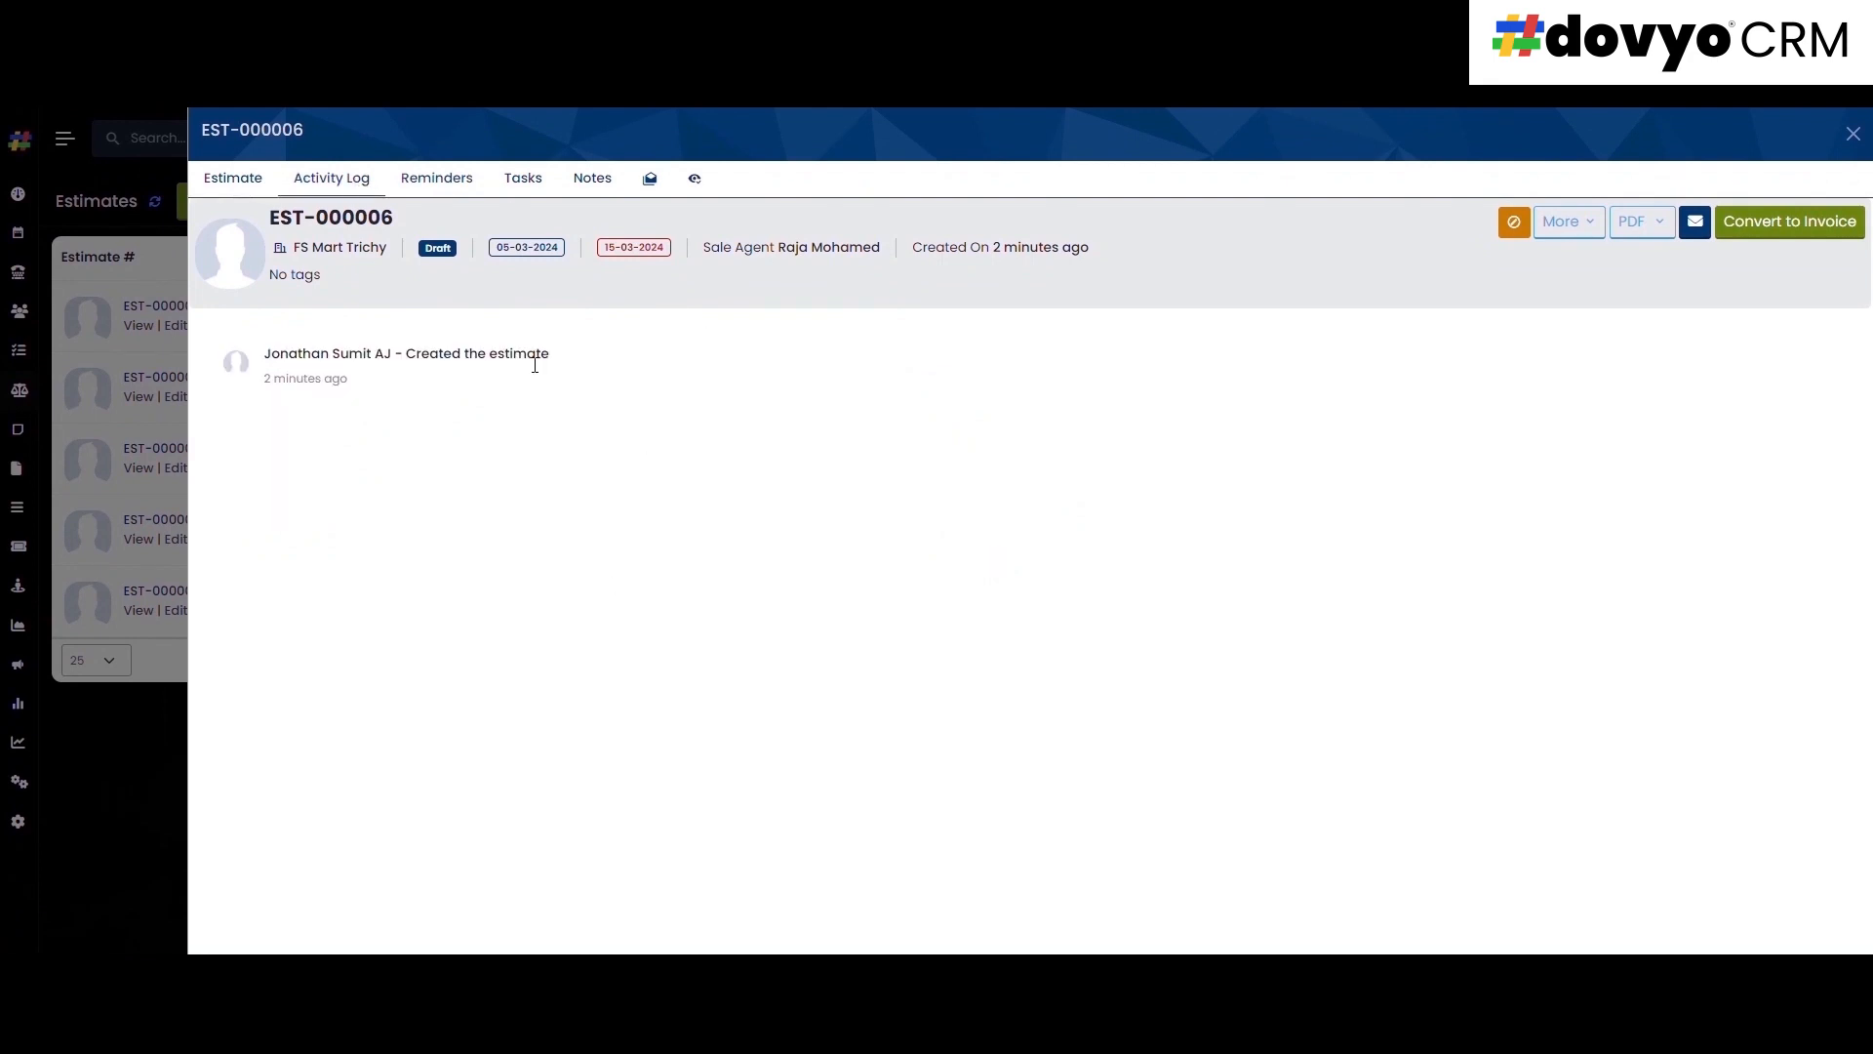
{"action": "left_click", "coordinate": [440, 183]}
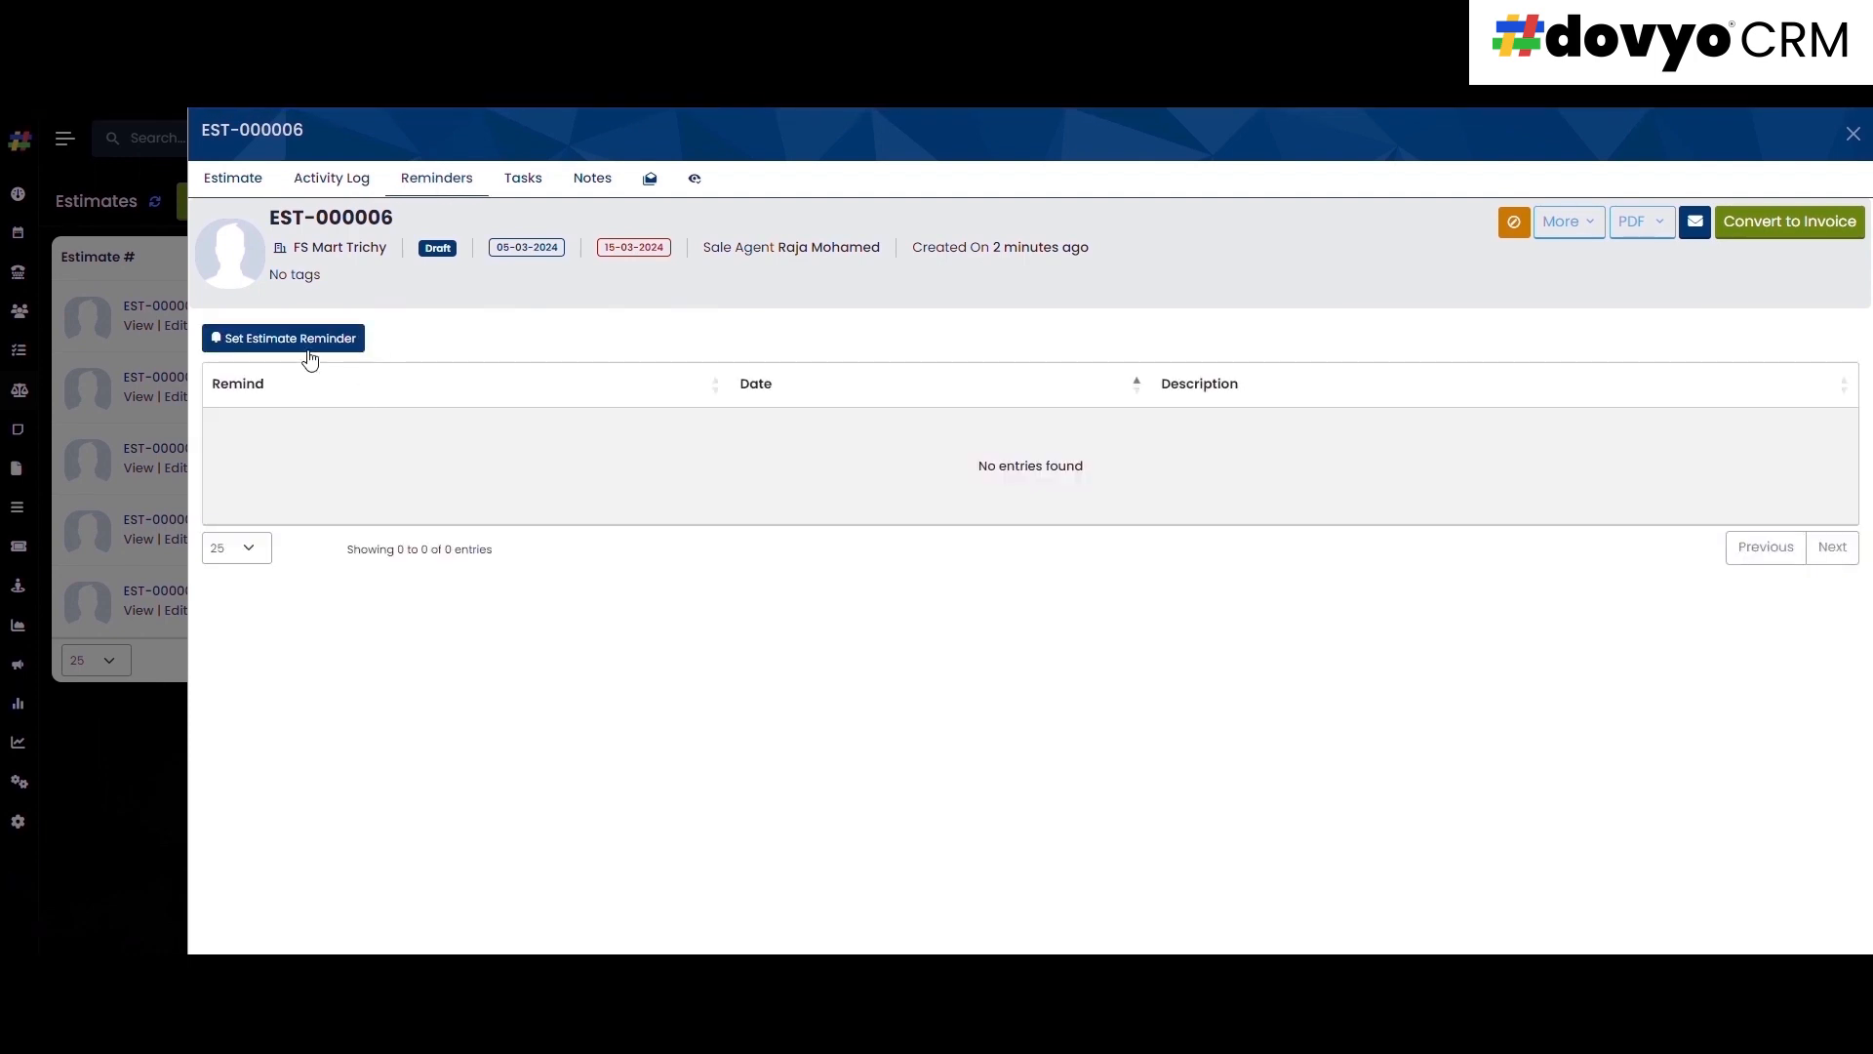
{"action": "left_click", "coordinate": [524, 181]}
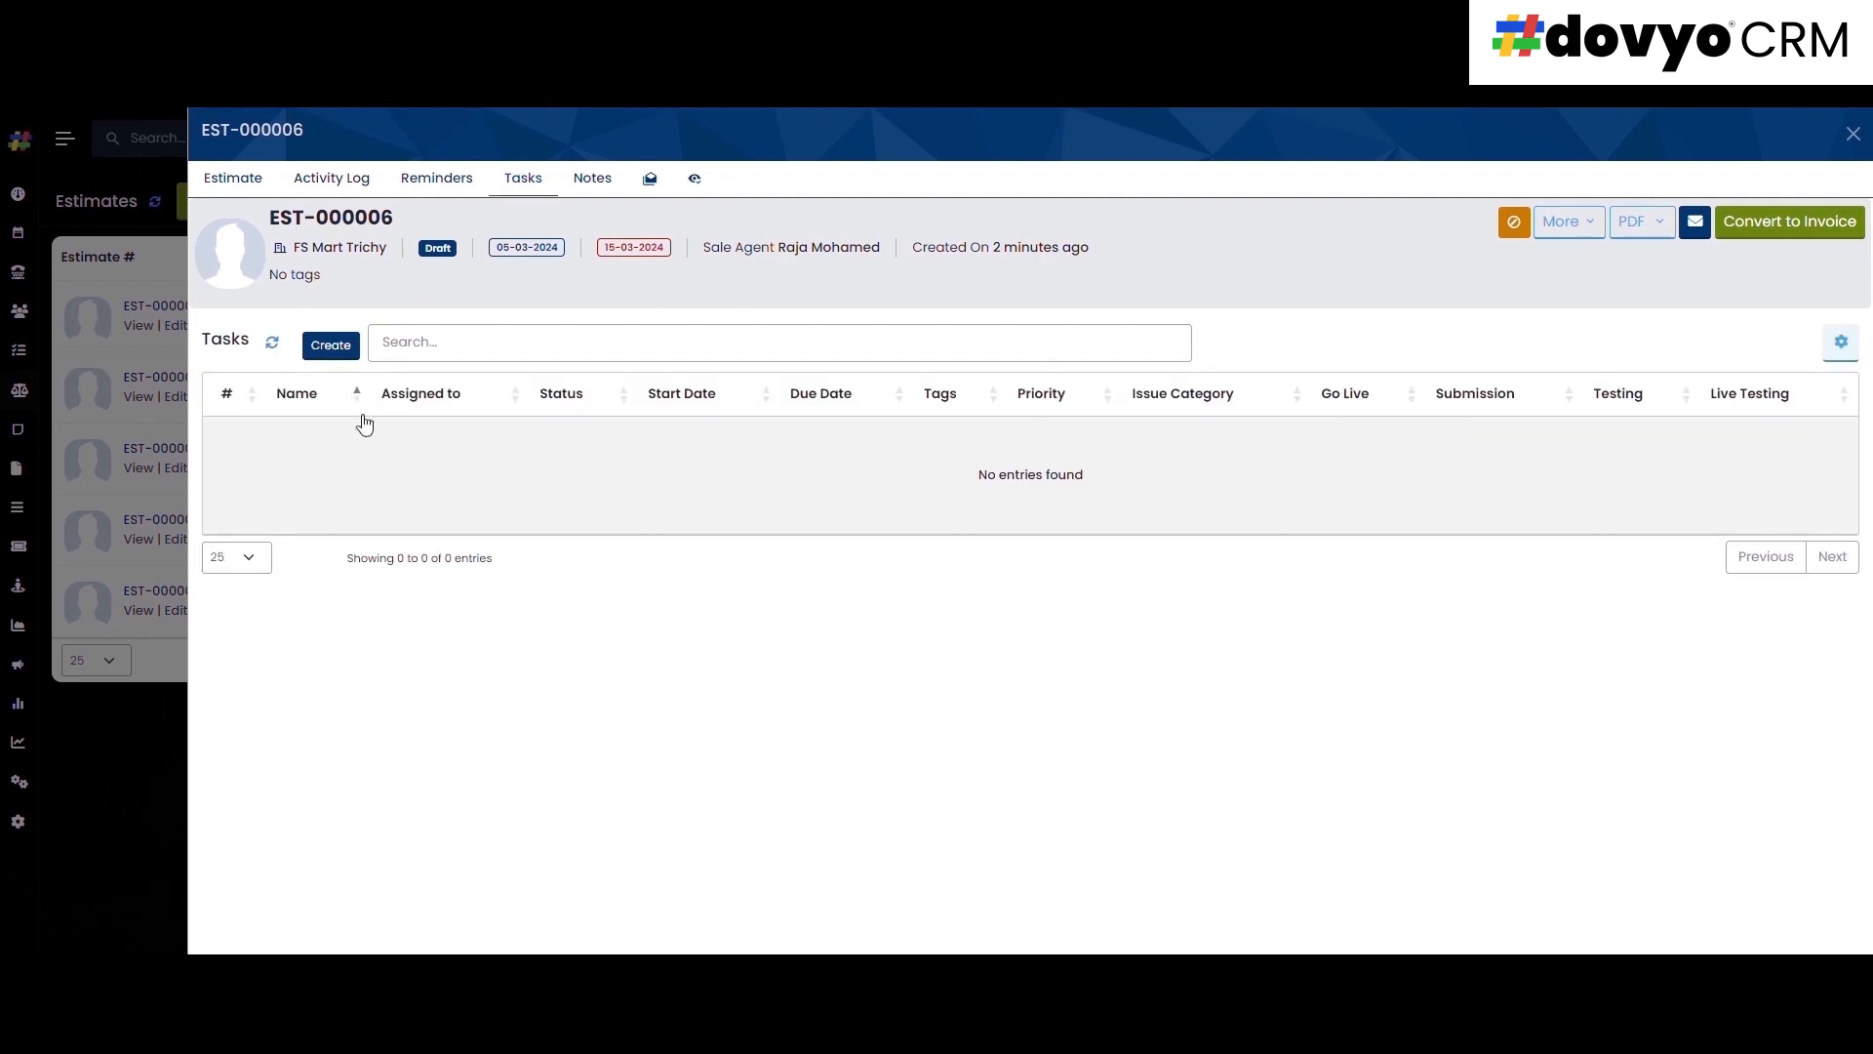
{"action": "left_click", "coordinate": [594, 179]}
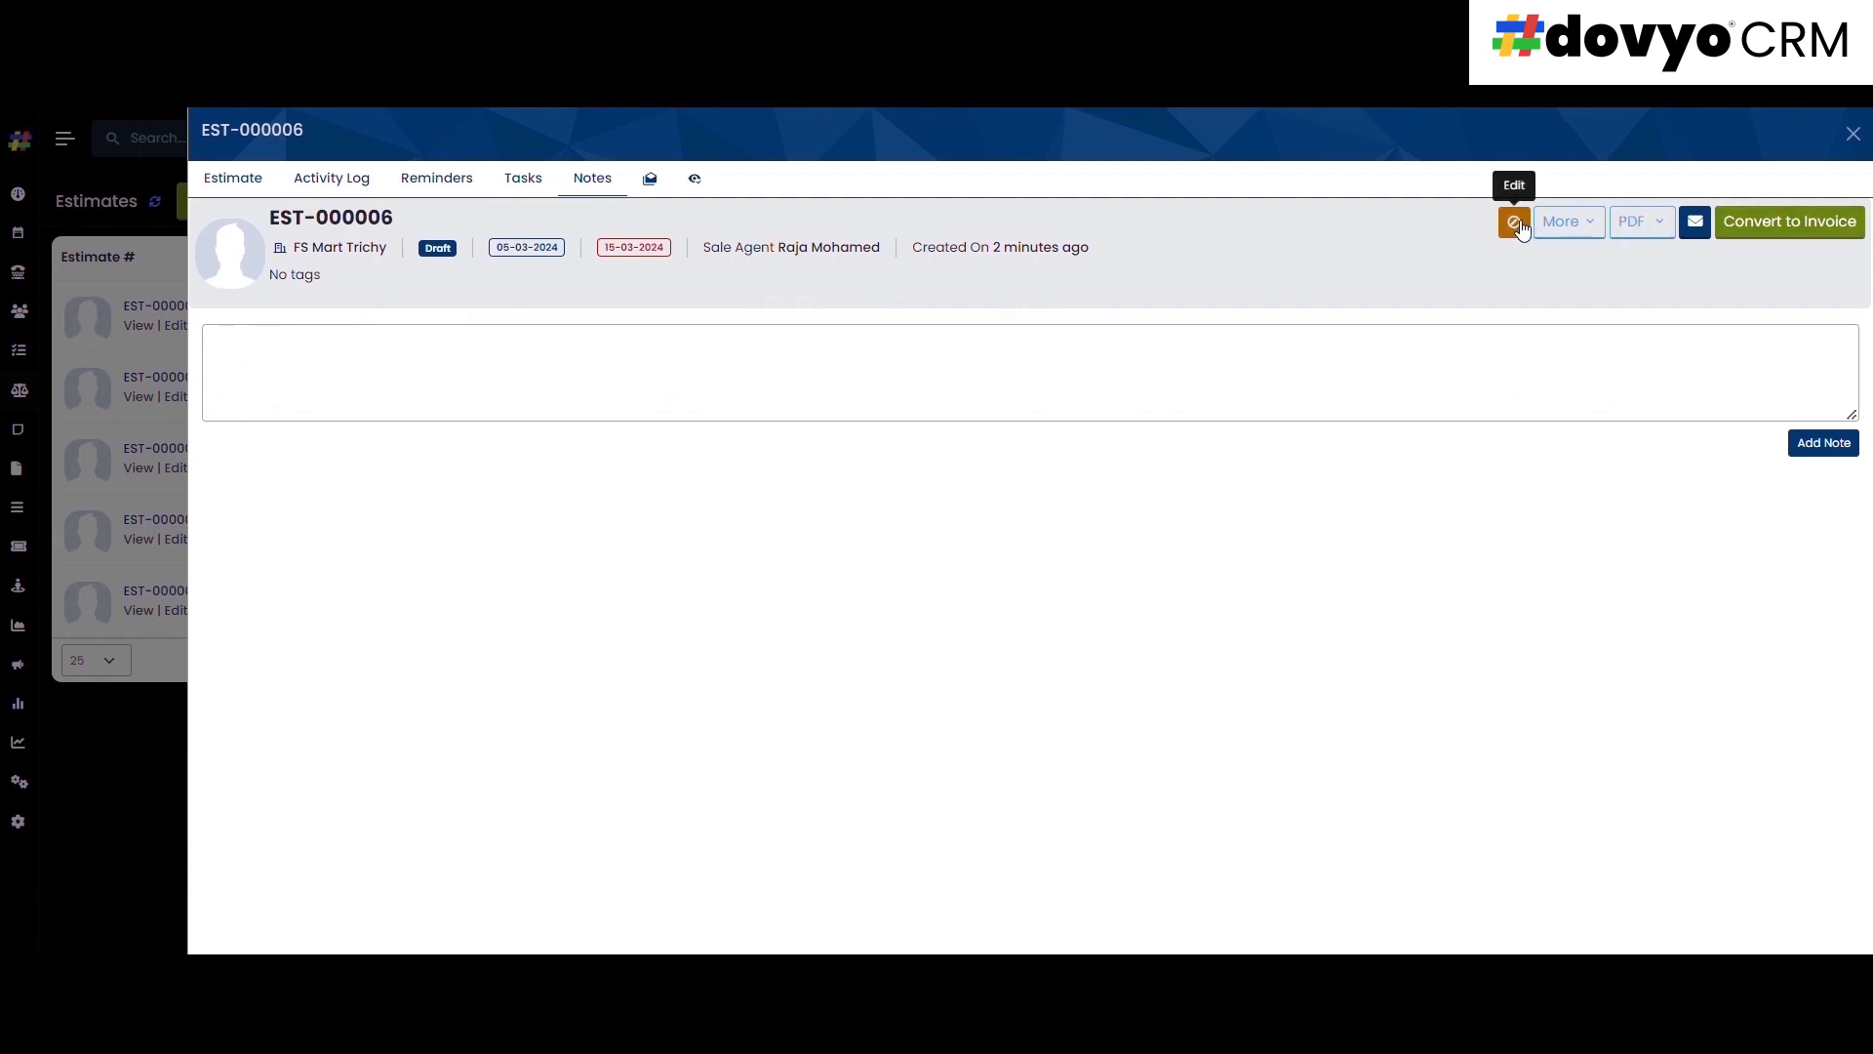
- Inspect the estimate's email form without sending it, its email and view tracking, and its additional actions, including View estimate
{"action": "left_click", "coordinate": [1700, 228]}
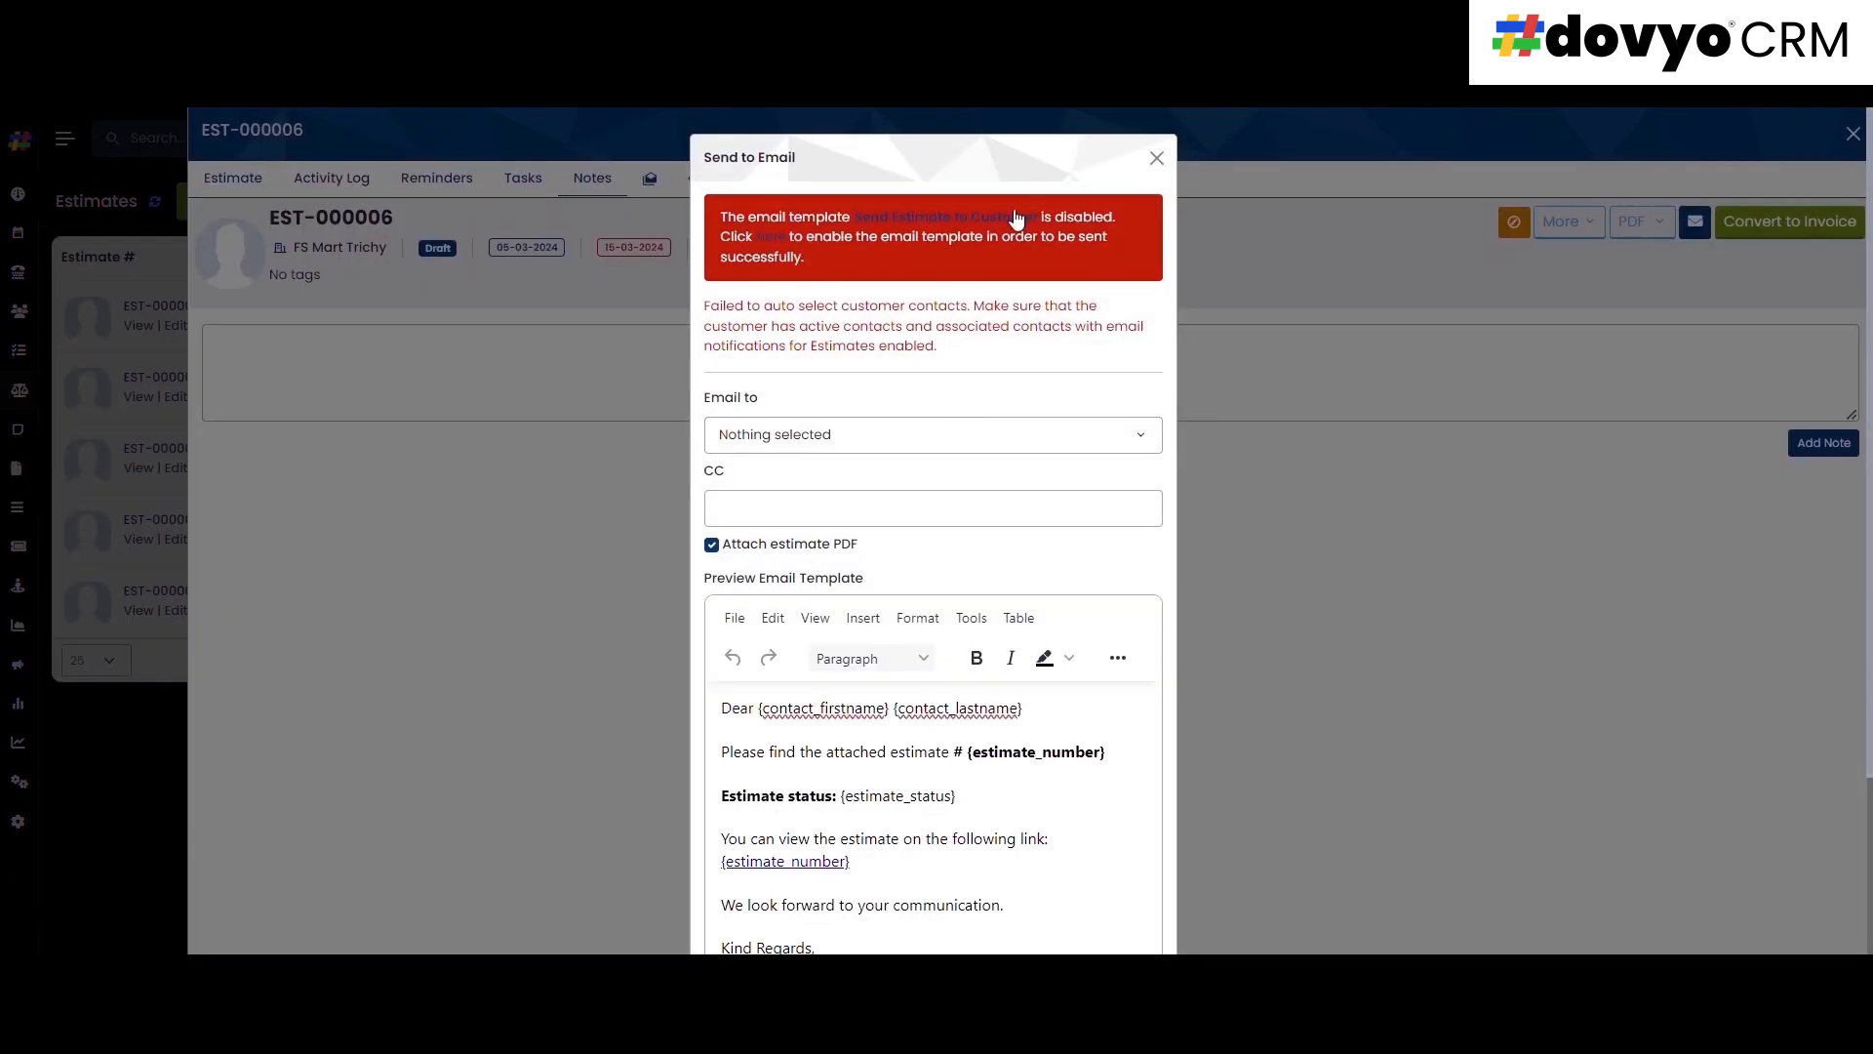
{"action": "left_click", "coordinate": [1157, 158]}
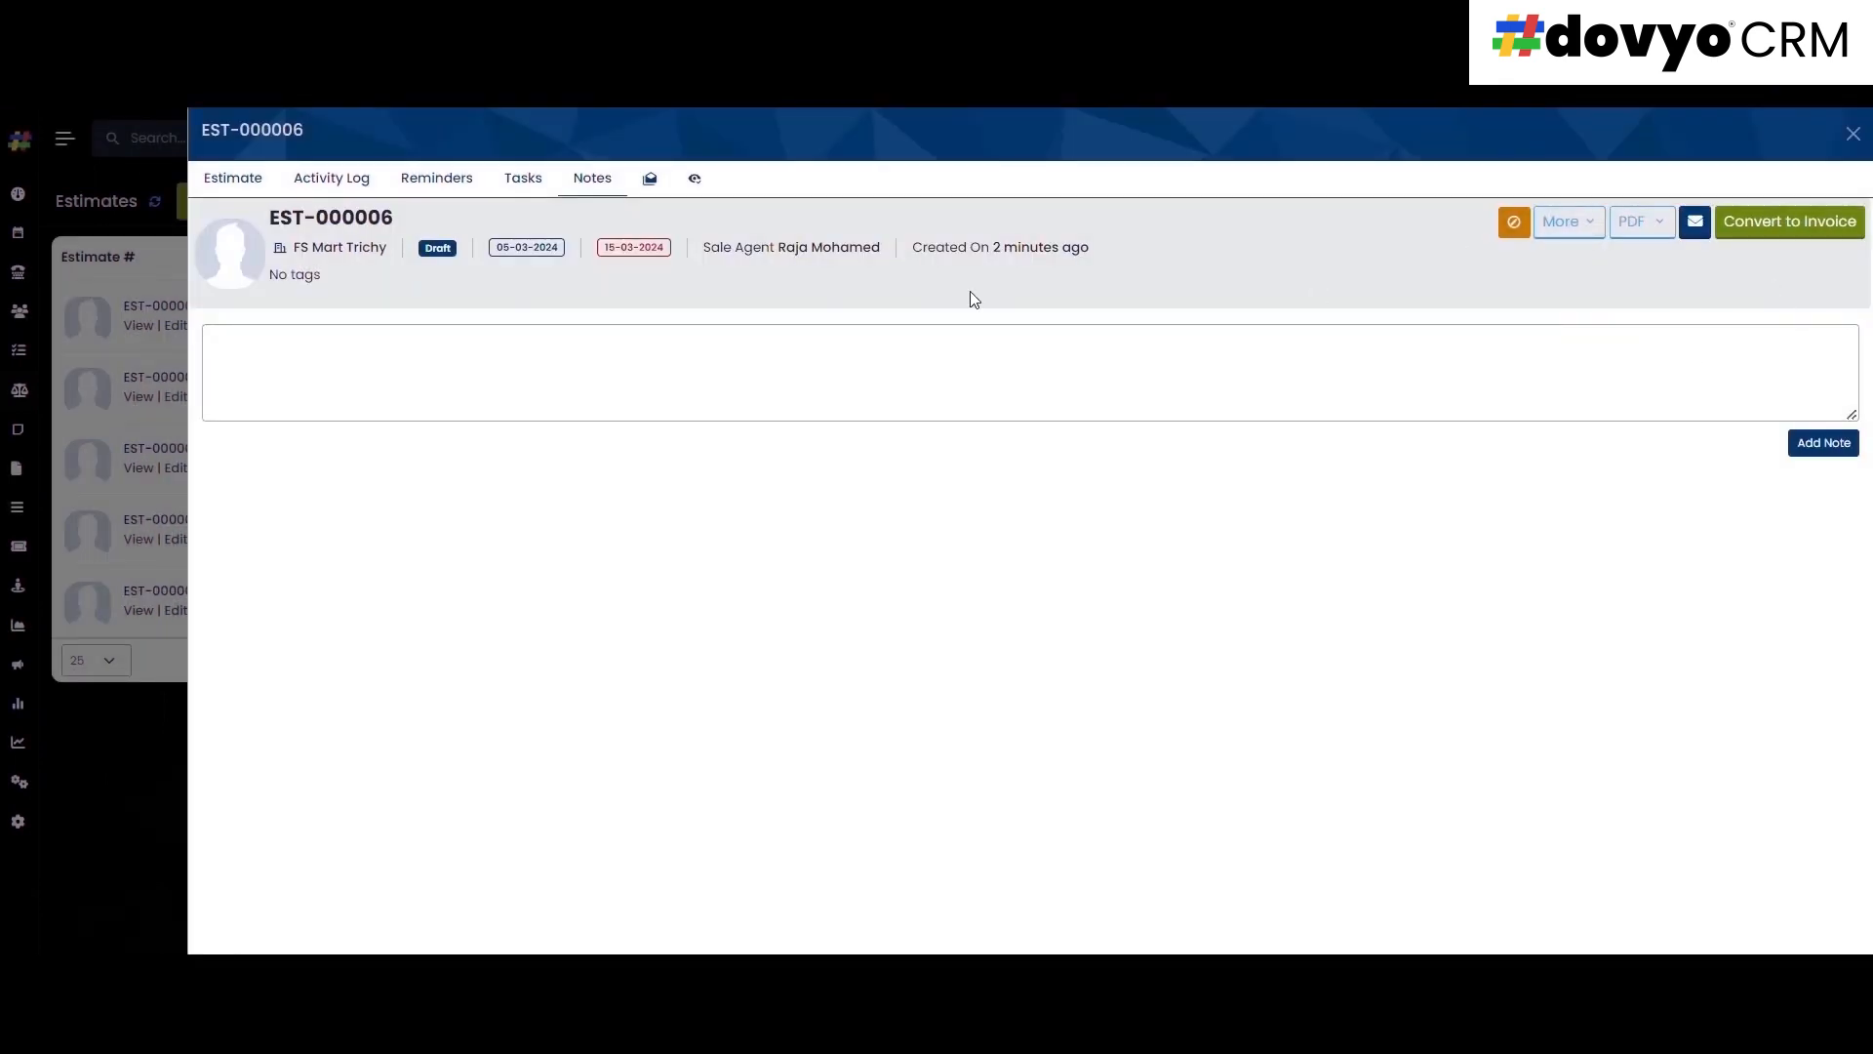
{"action": "left_click", "coordinate": [651, 181]}
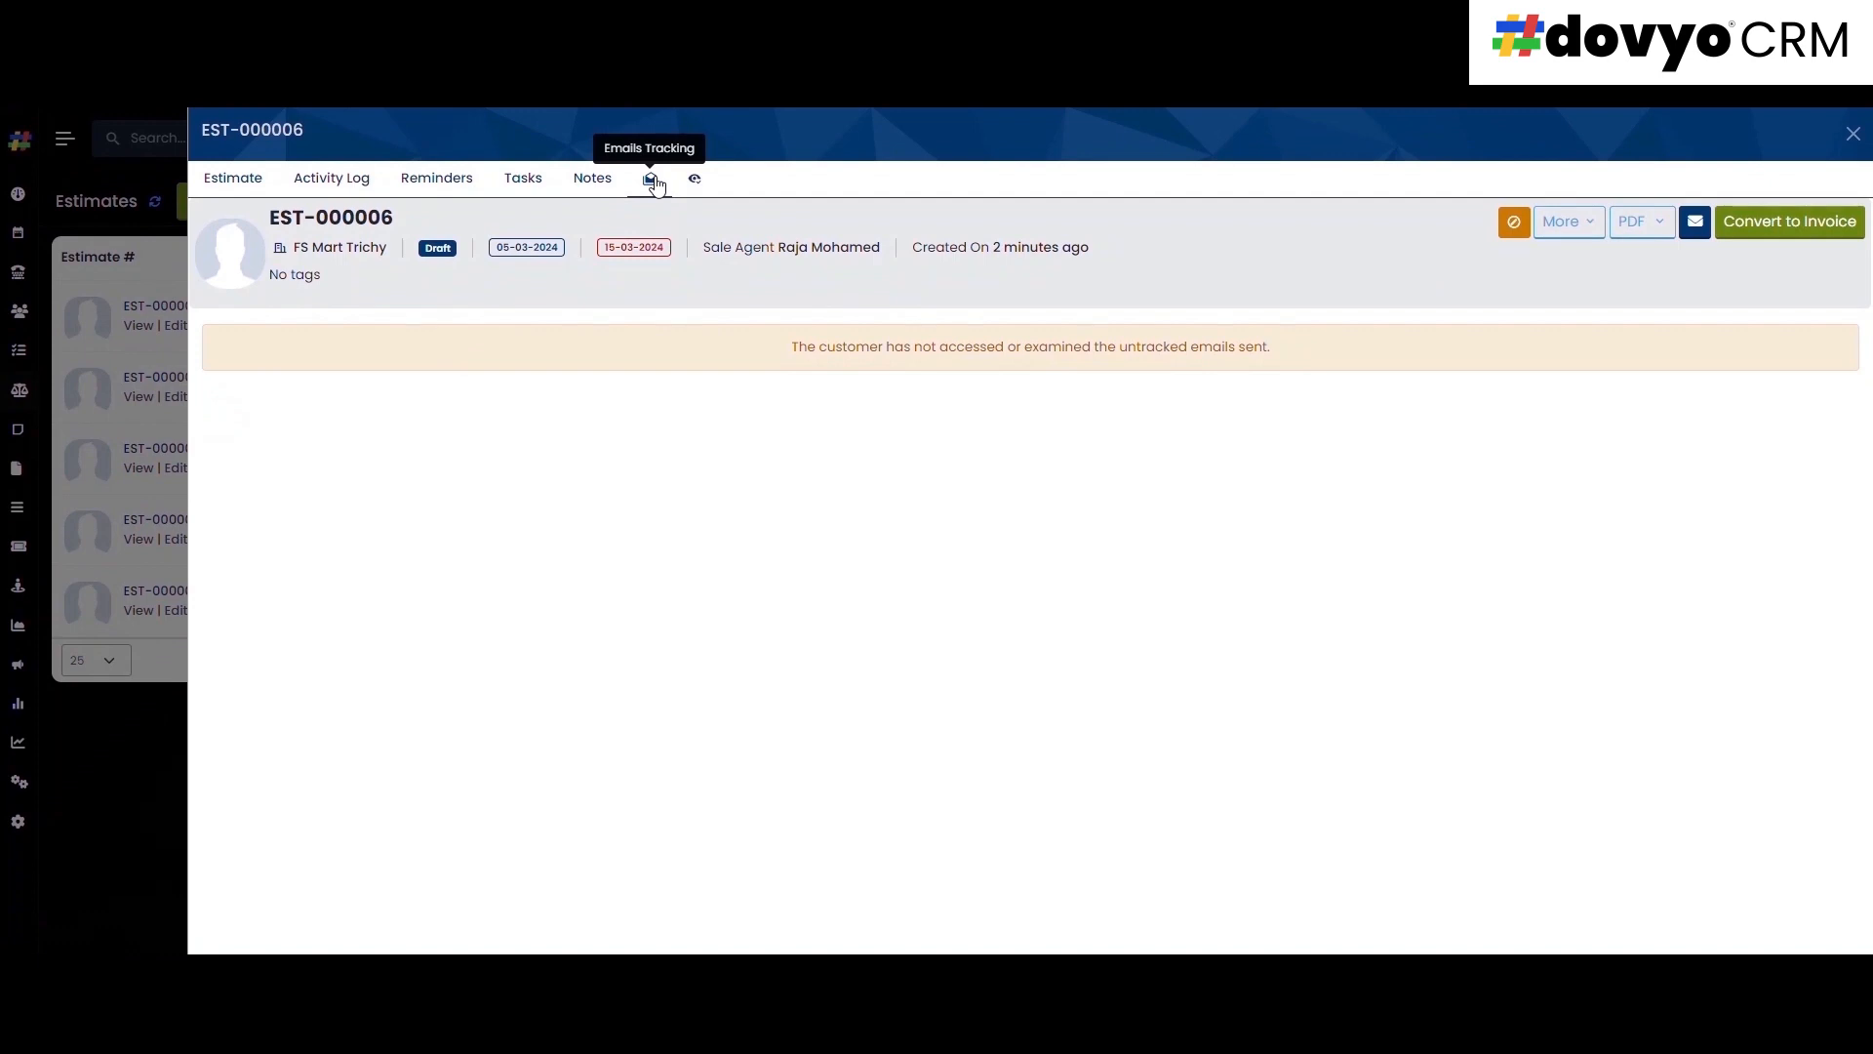
{"action": "left_click", "coordinate": [697, 184]}
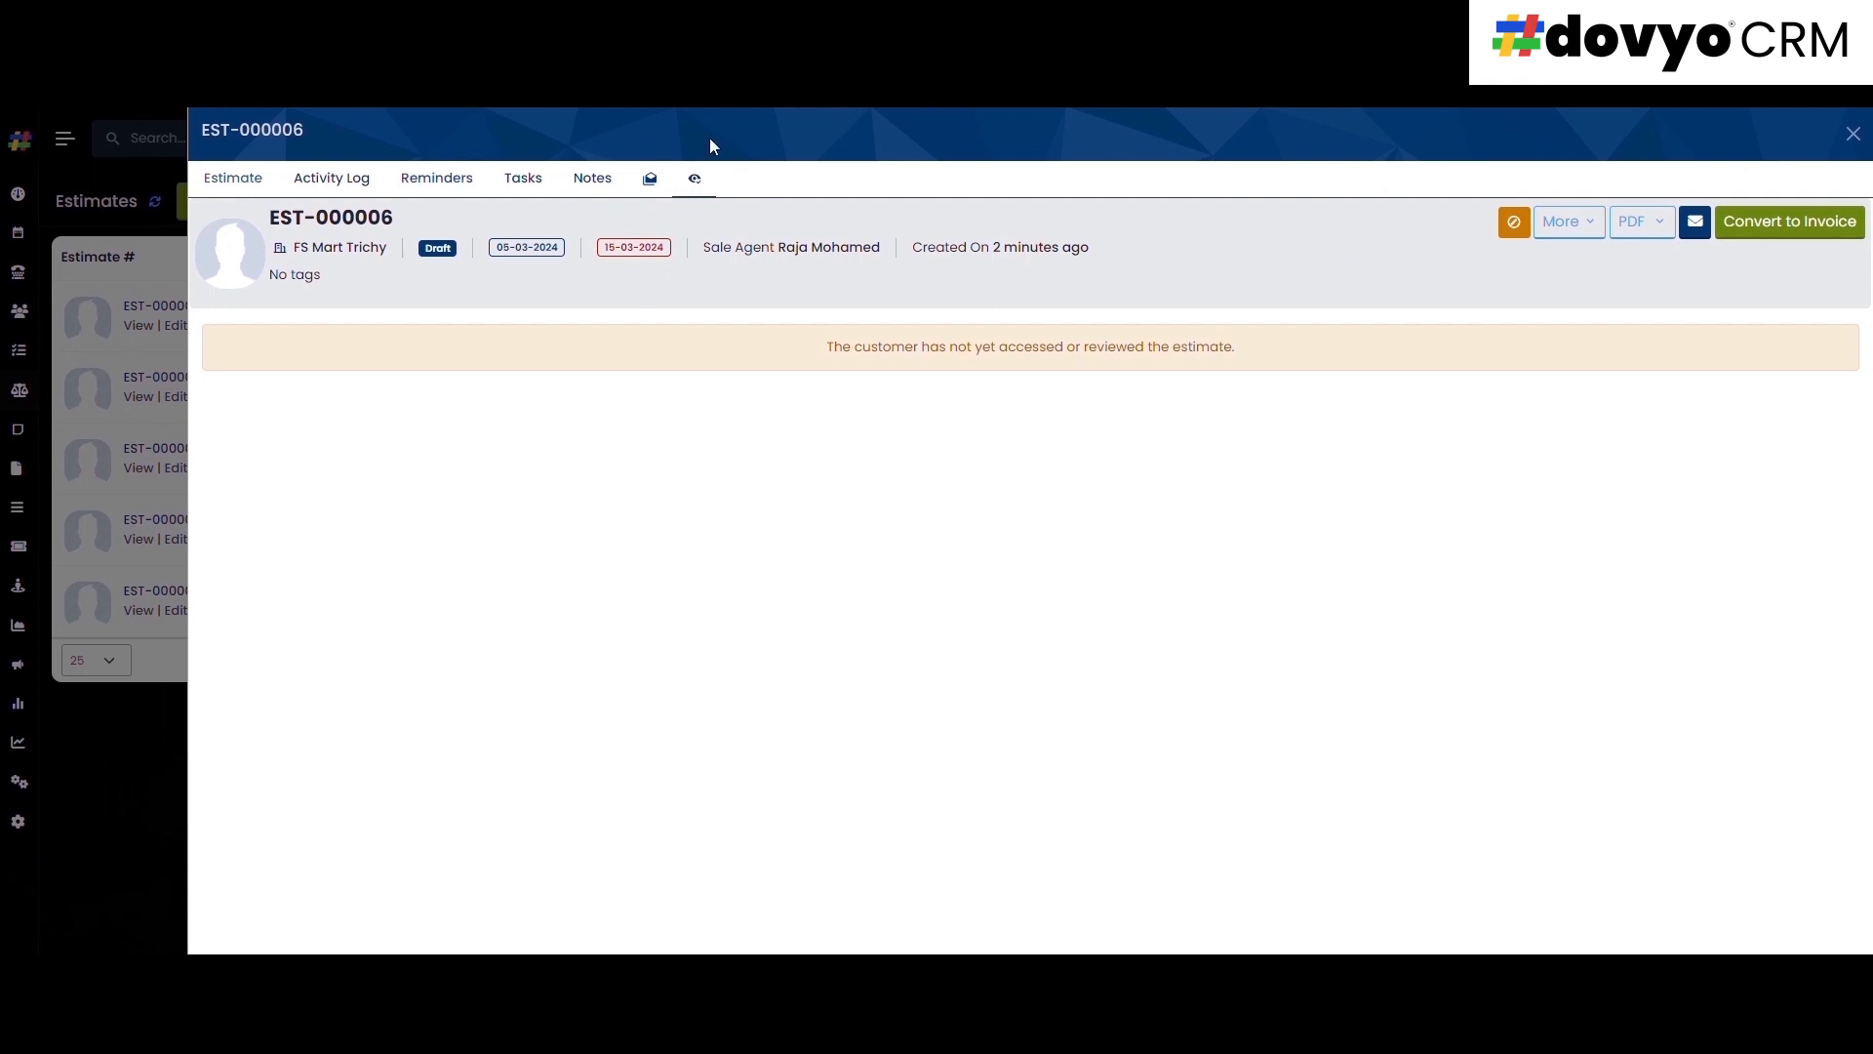
{"action": "left_click", "coordinate": [1590, 226]}
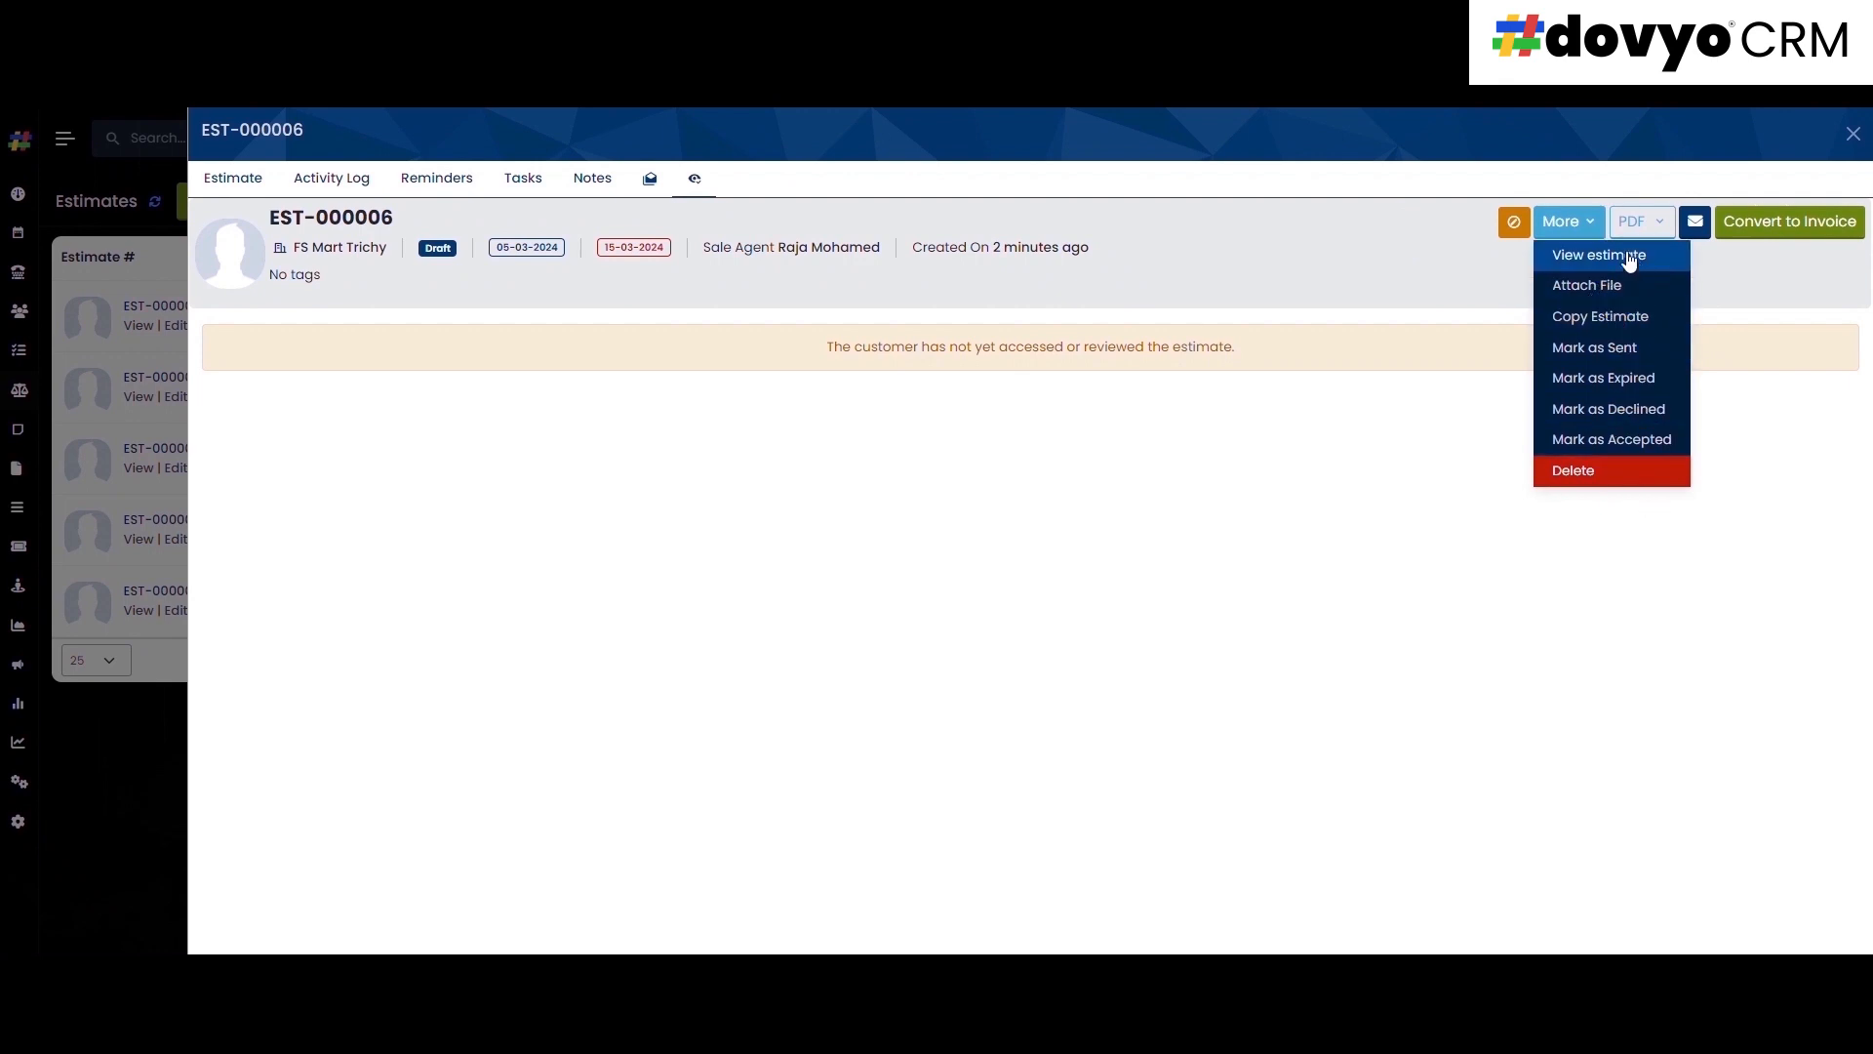
{"action": "left_click", "coordinate": [1569, 255]}
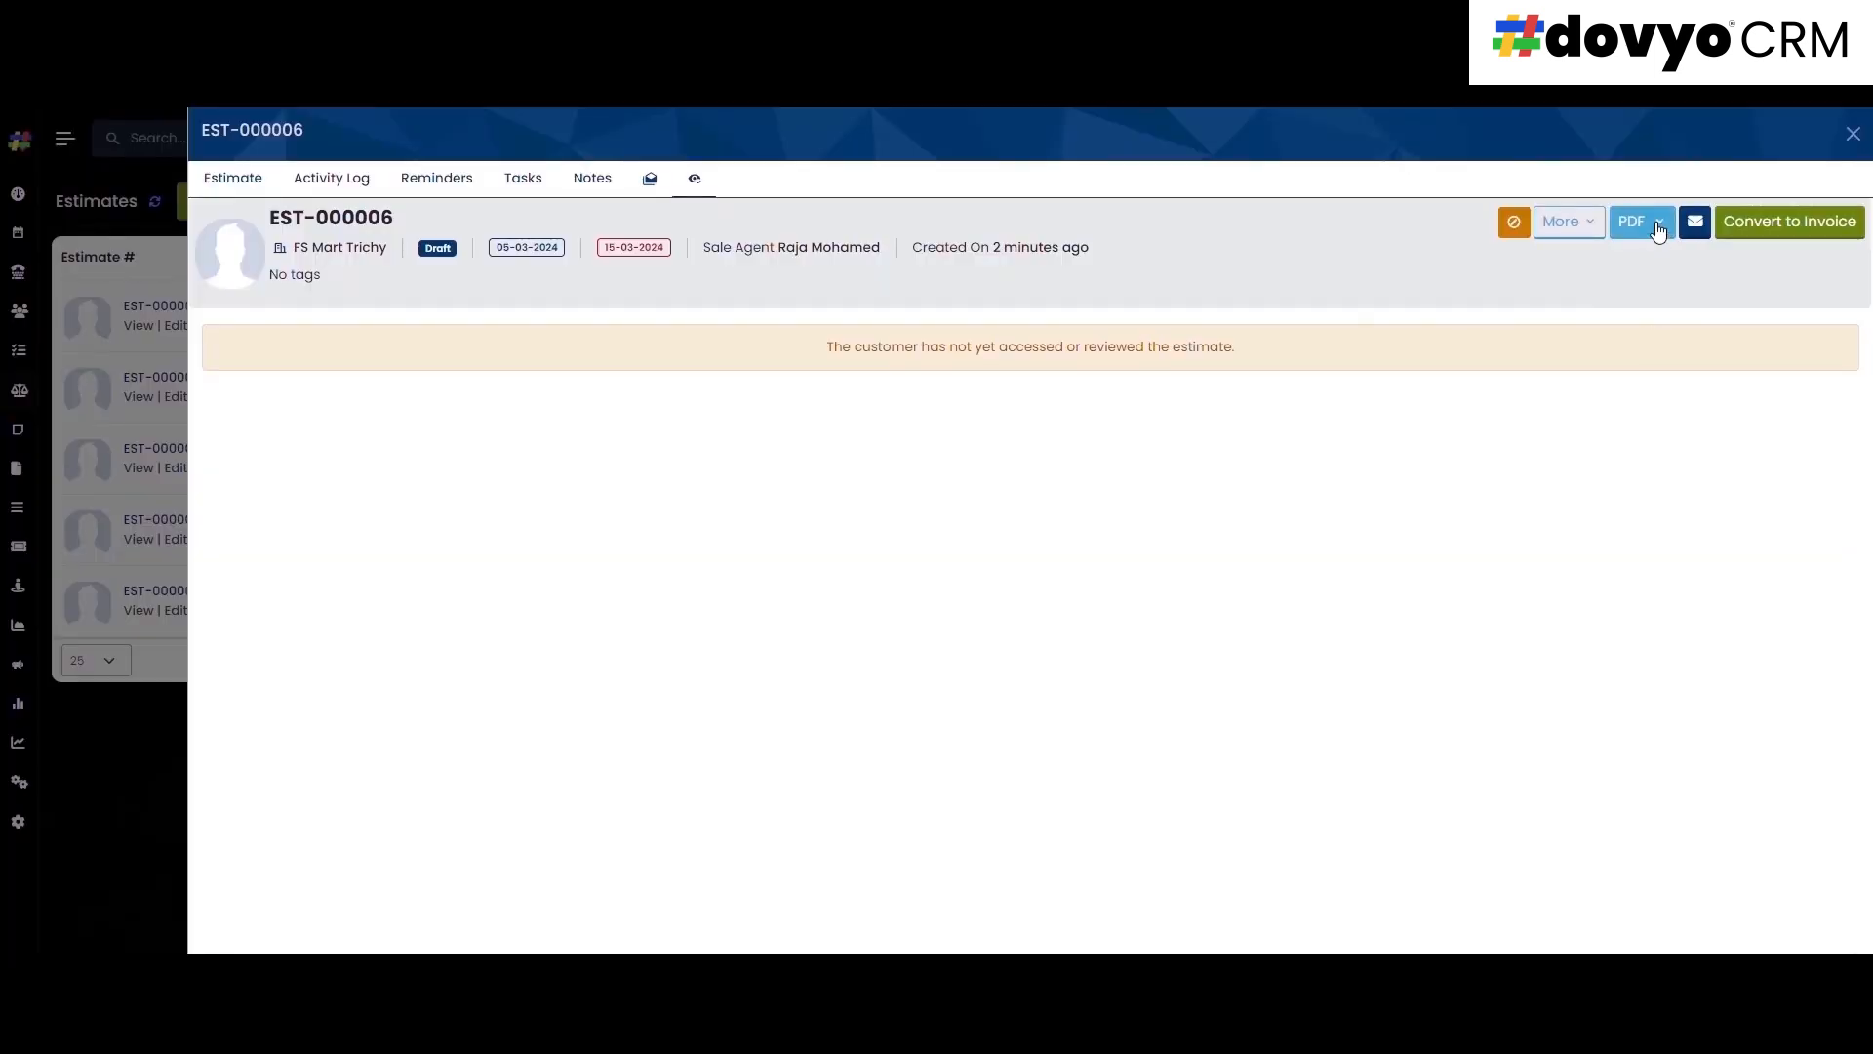
- Preview the FS Mart Trichy estimate's PDF with the Default template, and download it
{"action": "left_click", "coordinate": [1659, 222]}
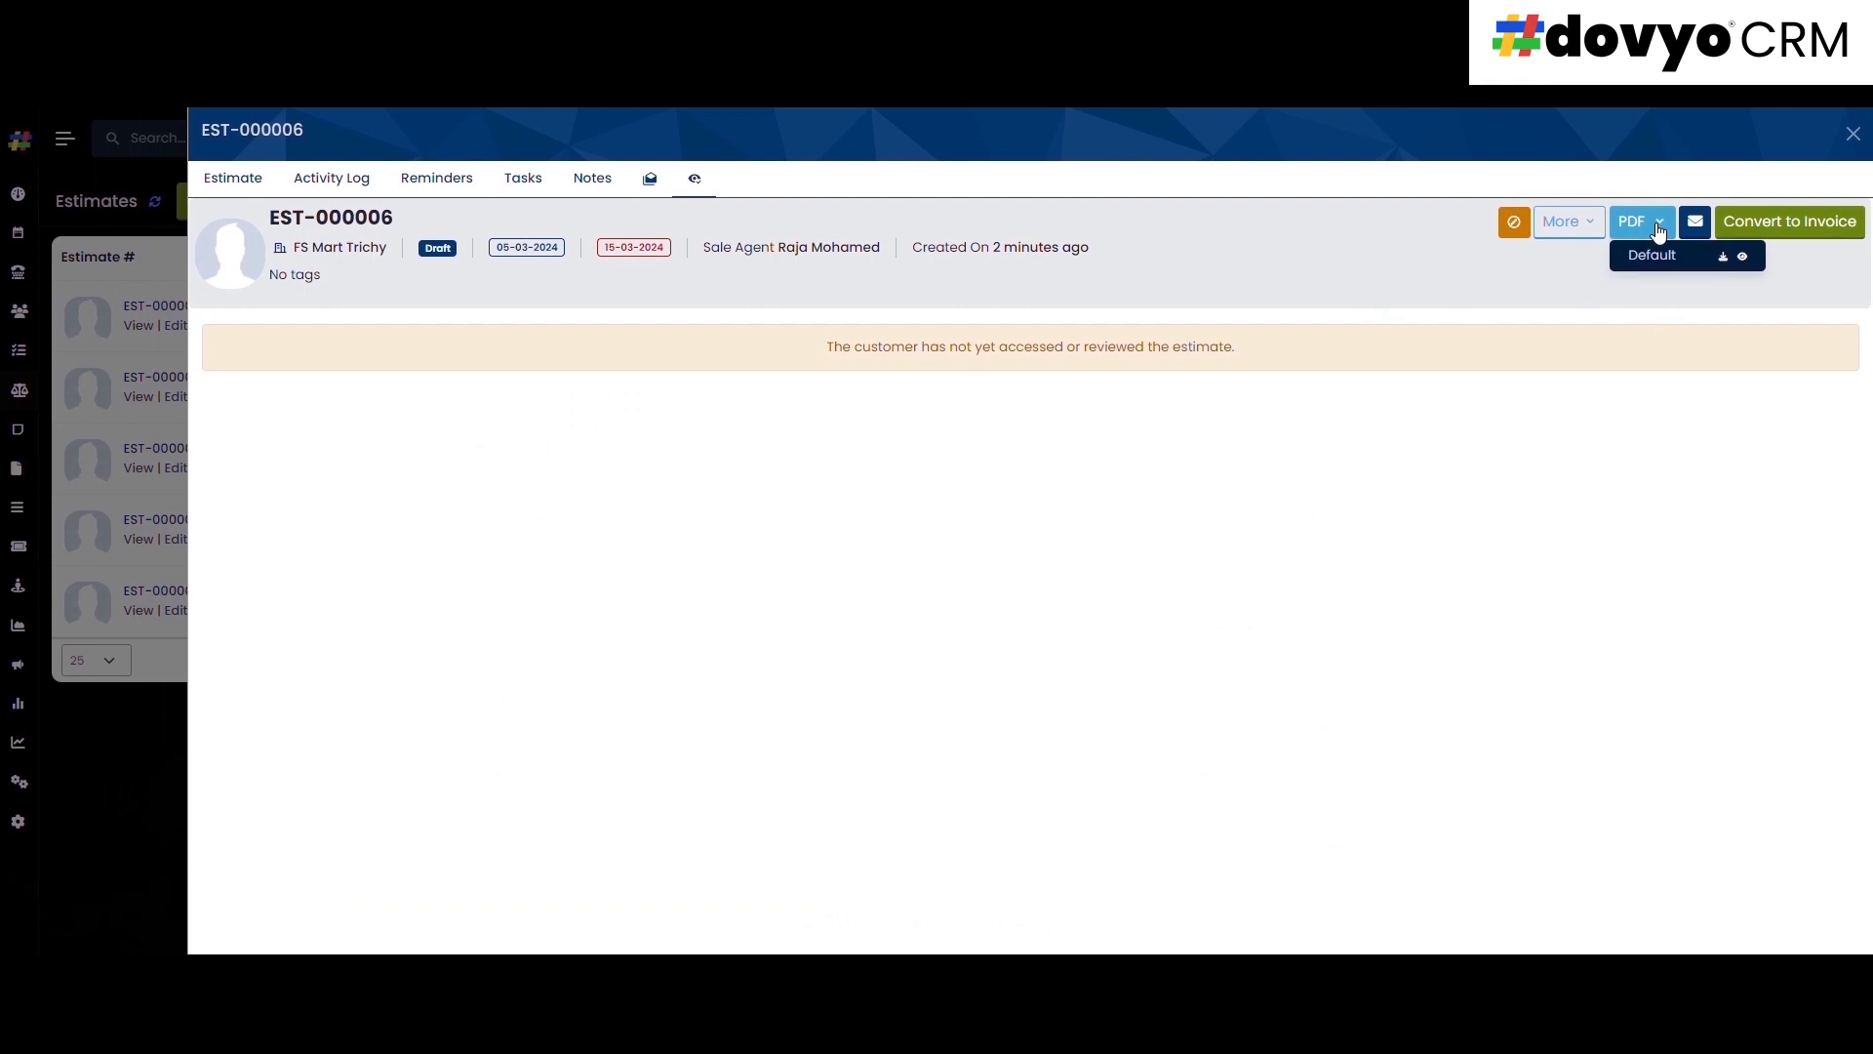
{"action": "left_click", "coordinate": [1744, 258]}
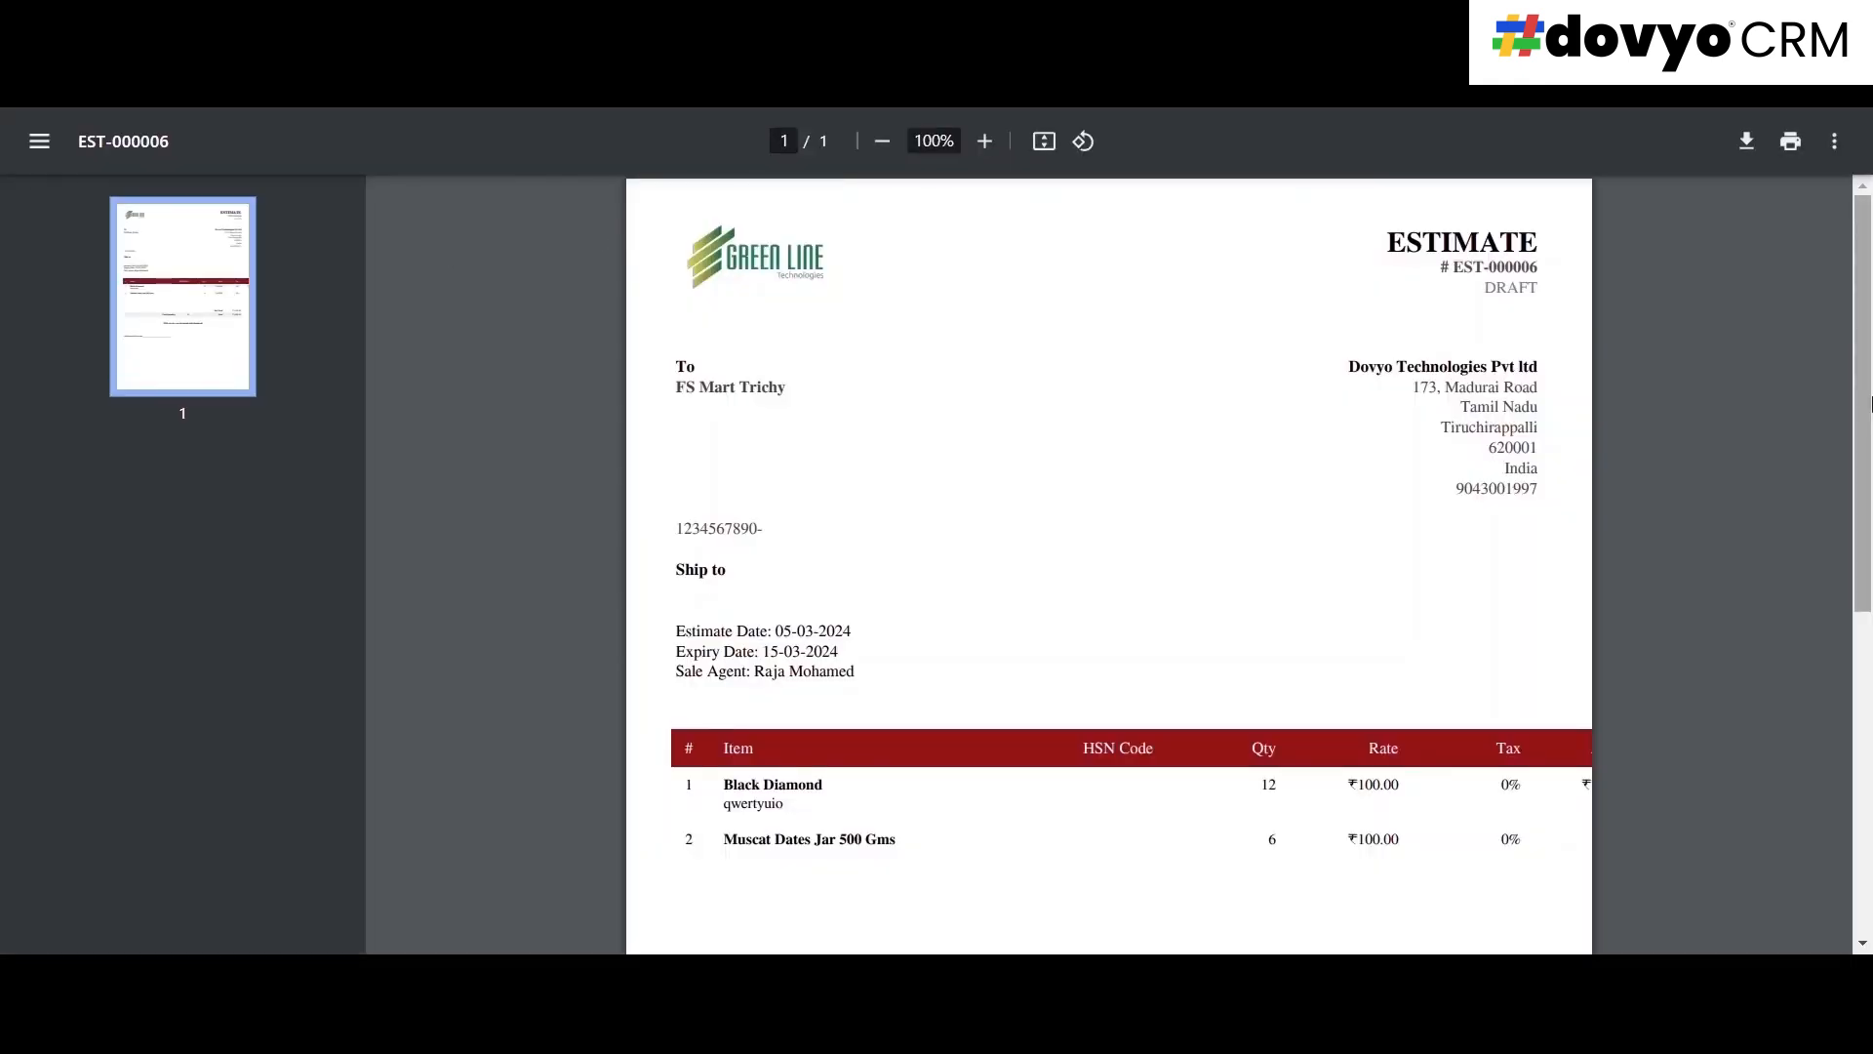
{"action": "scroll", "coordinate": [1870, 402], "scroll_direction": "down", "scroll_amount": 5}
{"action": "scroll", "coordinate": [1870, 402], "scroll_direction": "up", "scroll_amount": 5}
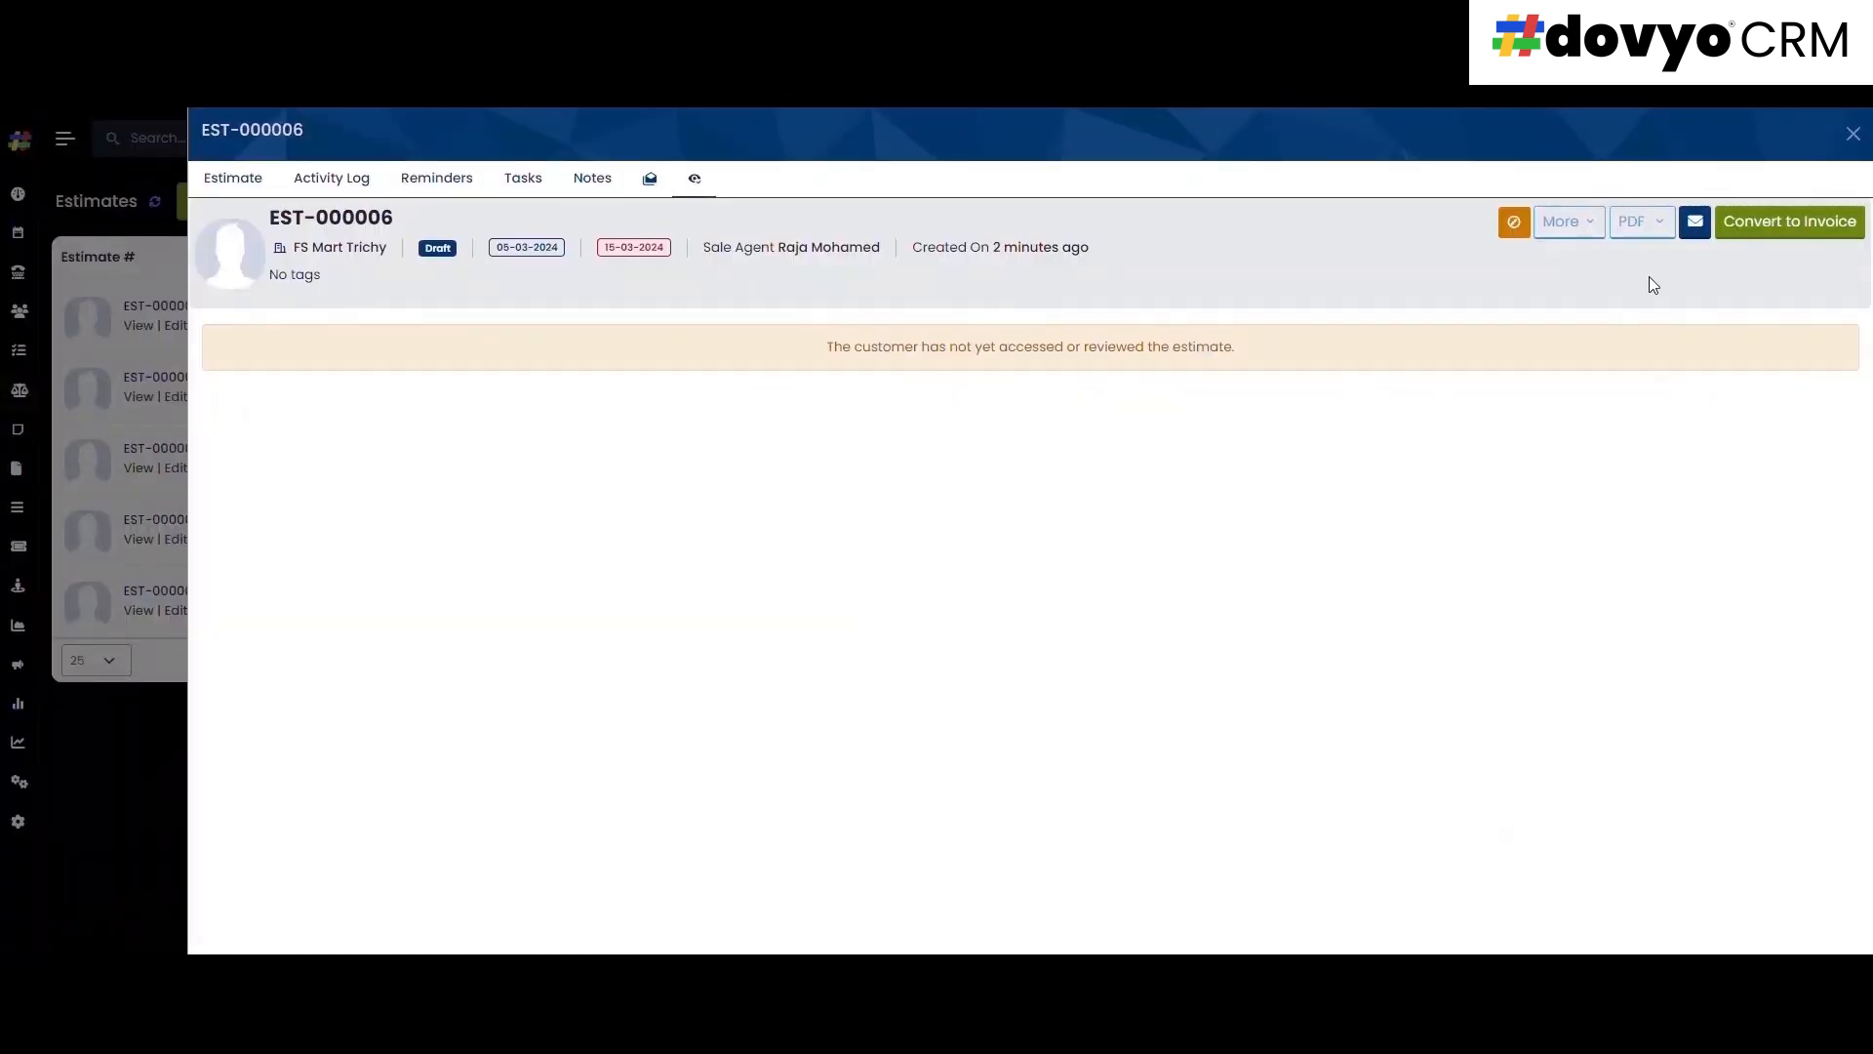
{"action": "left_click", "coordinate": [1646, 223]}
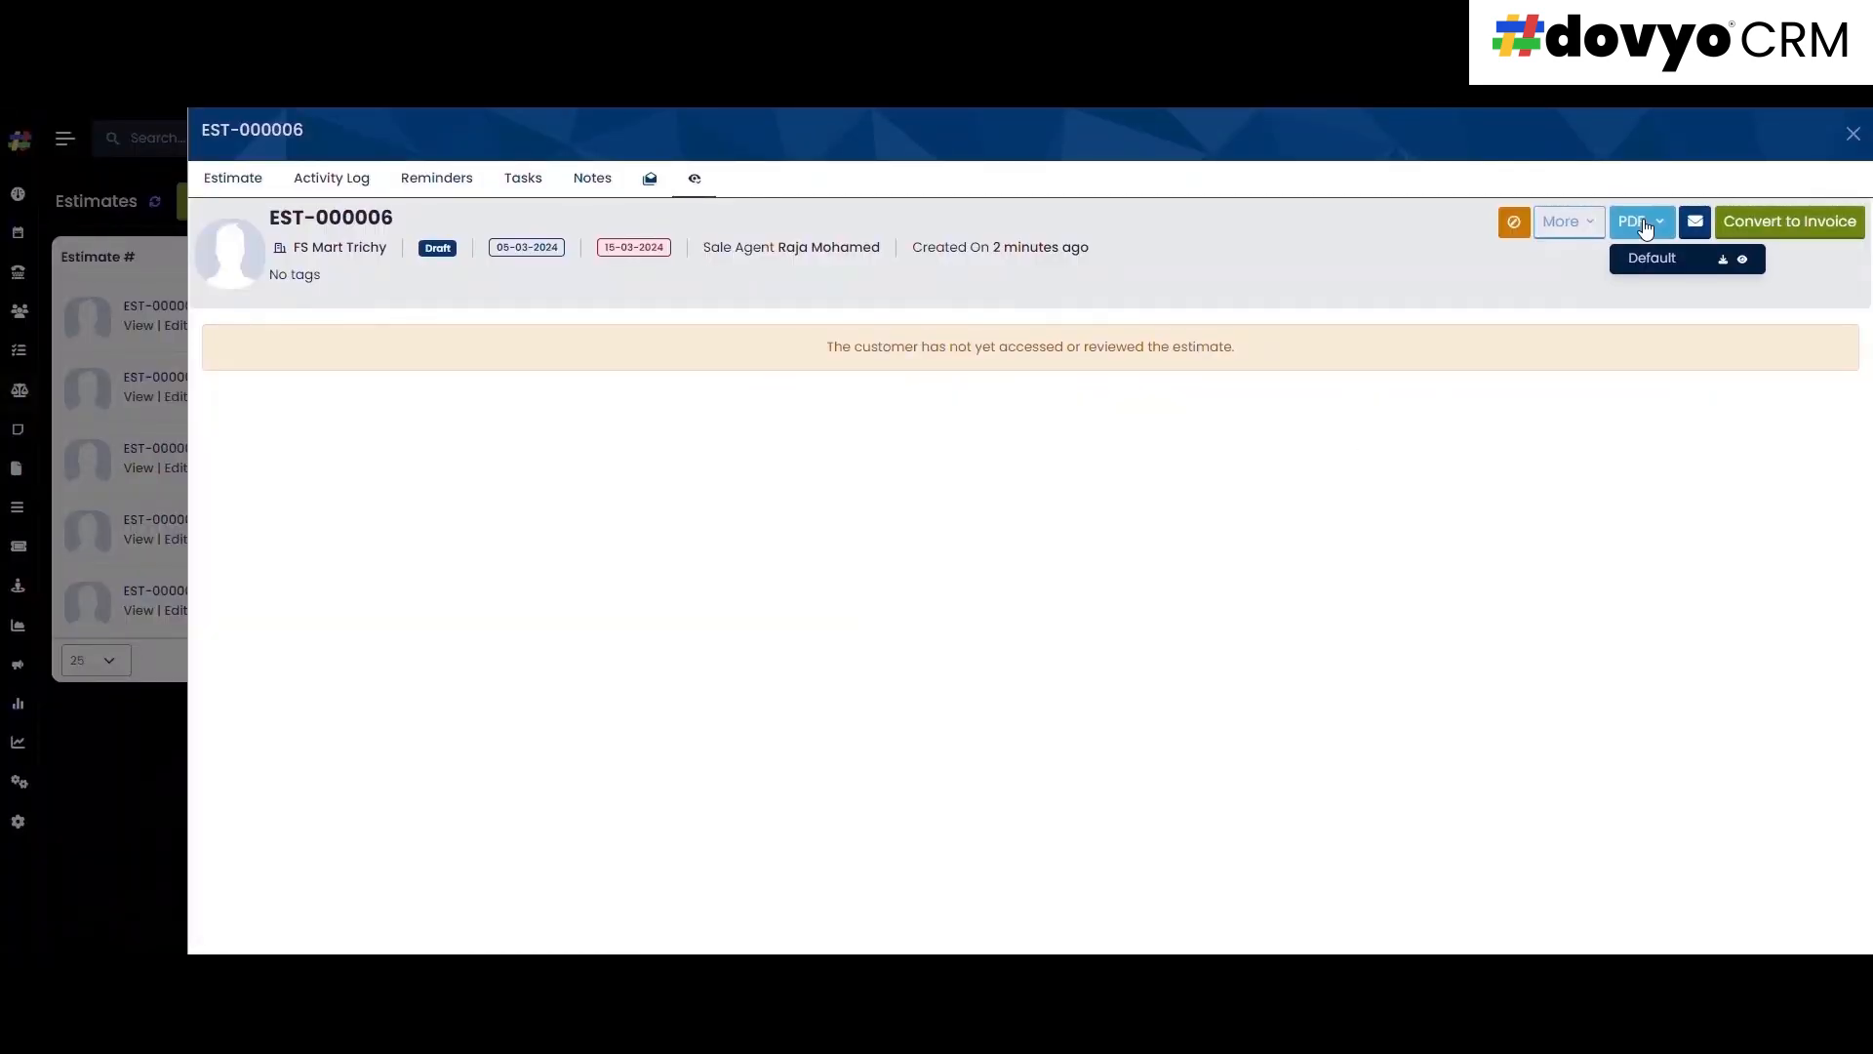
{"action": "left_click", "coordinate": [1724, 256]}
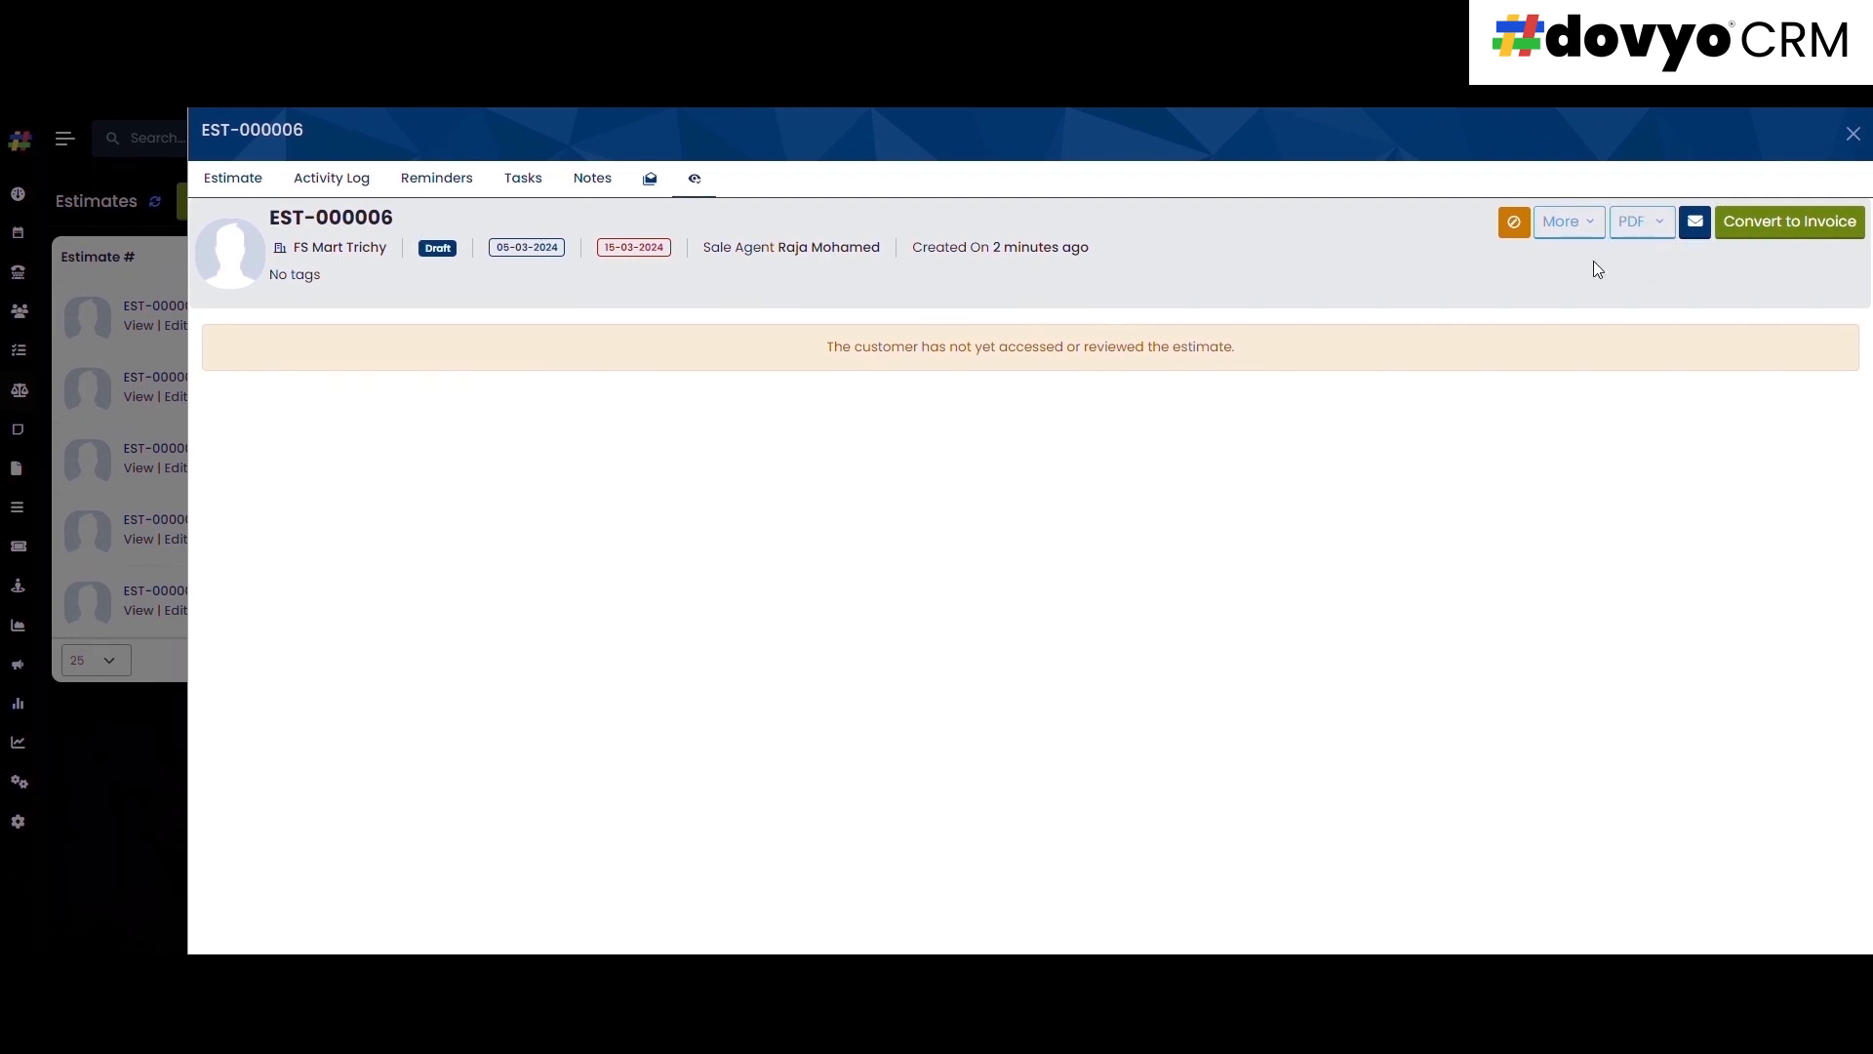
- Convert the FS Mart Trichy estimate to an invoice
{"action": "left_click", "coordinate": [1786, 224]}
{"action": "left_click", "coordinate": [1701, 287]}
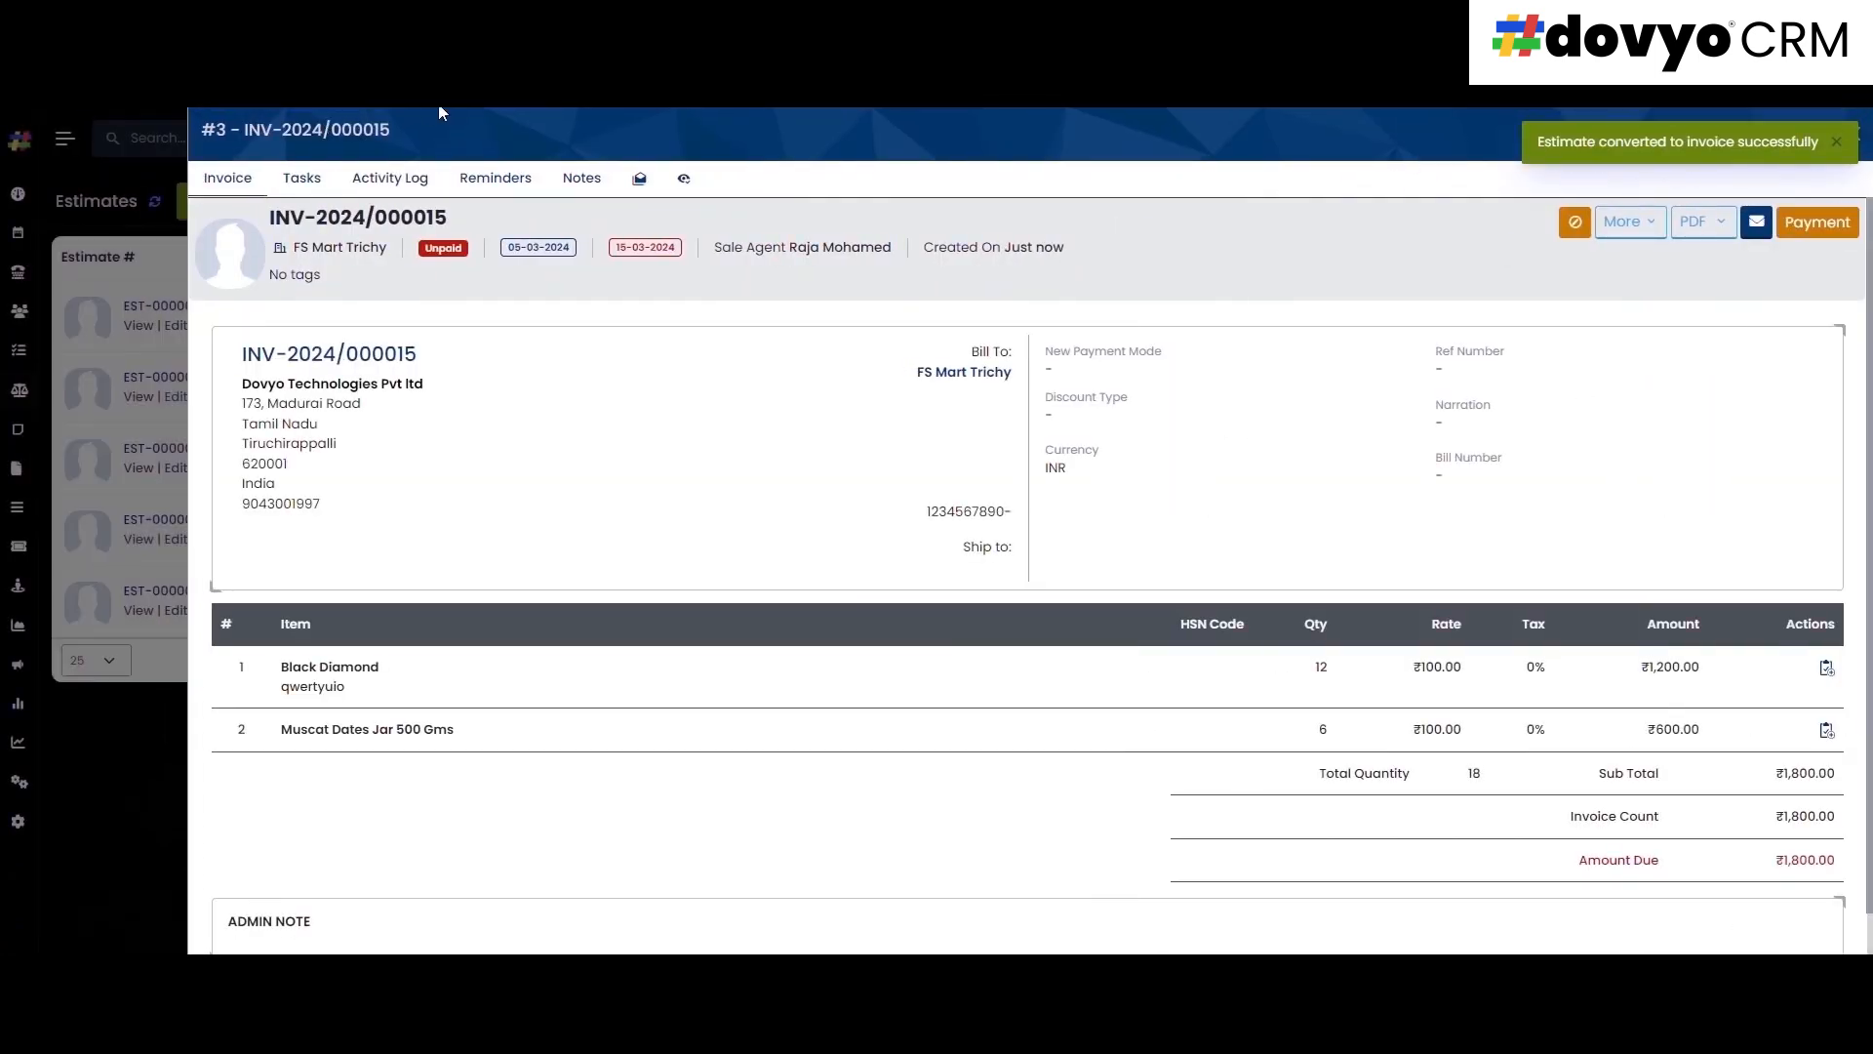
- Review the new FS Mart Trichy invoice's details, item table and totals, and its tasks and activity log
{"action": "left_click_drag", "start_coordinate": [394, 142], "coordinate": [273, 144]}
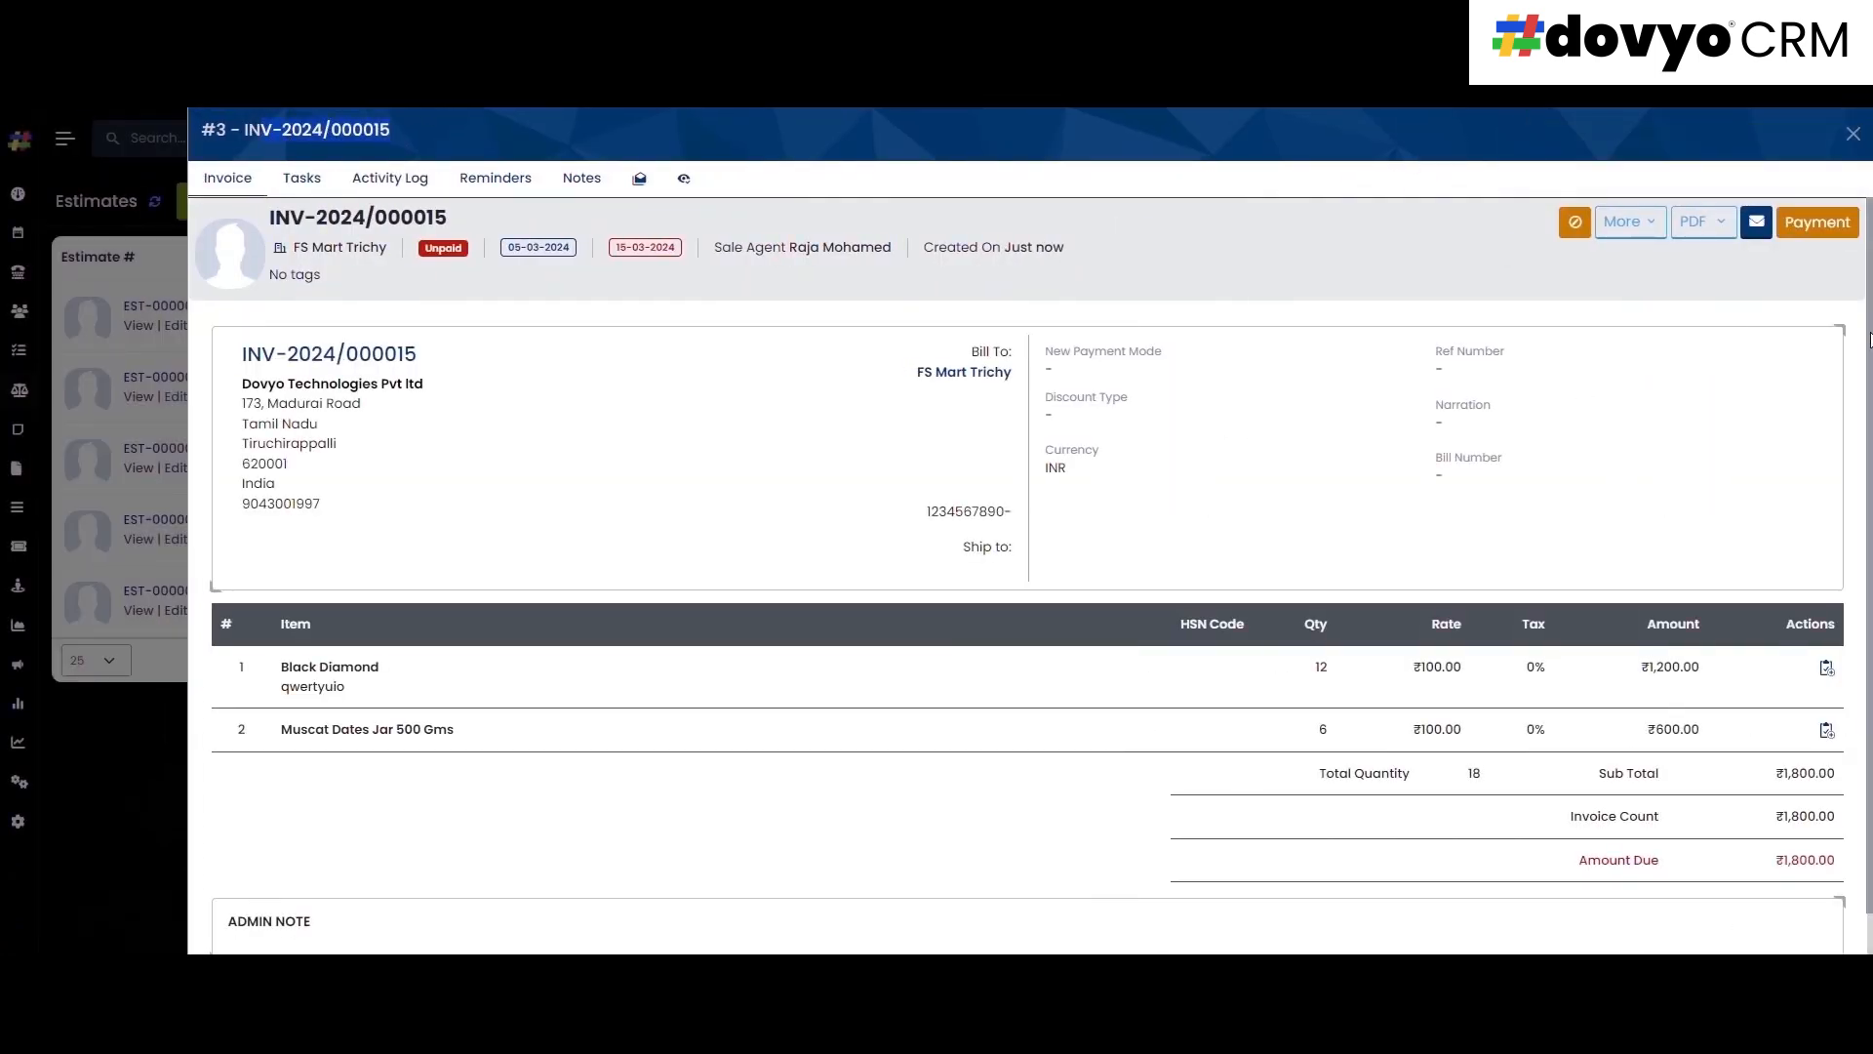
{"action": "scroll", "coordinate": [1870, 339], "scroll_direction": "down", "scroll_amount": 1}
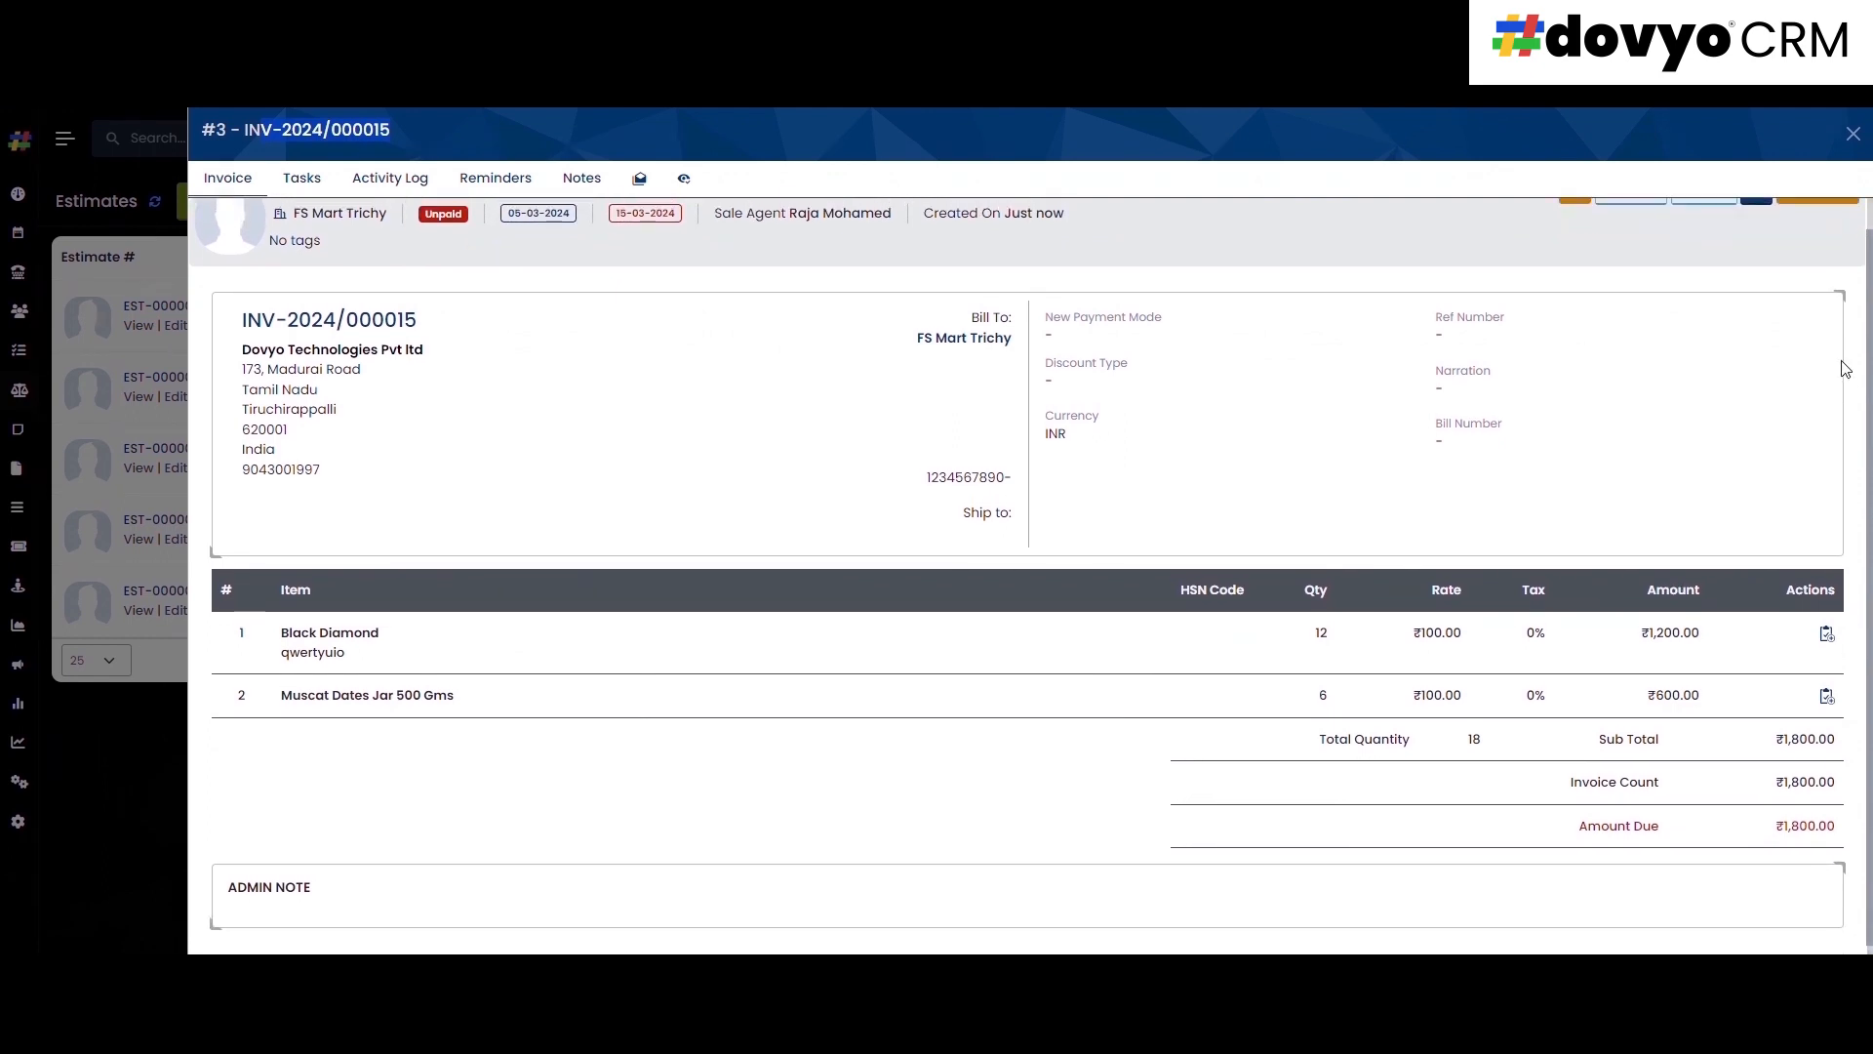
{"action": "scroll", "coordinate": [1844, 322], "scroll_direction": "up", "scroll_amount": 1}
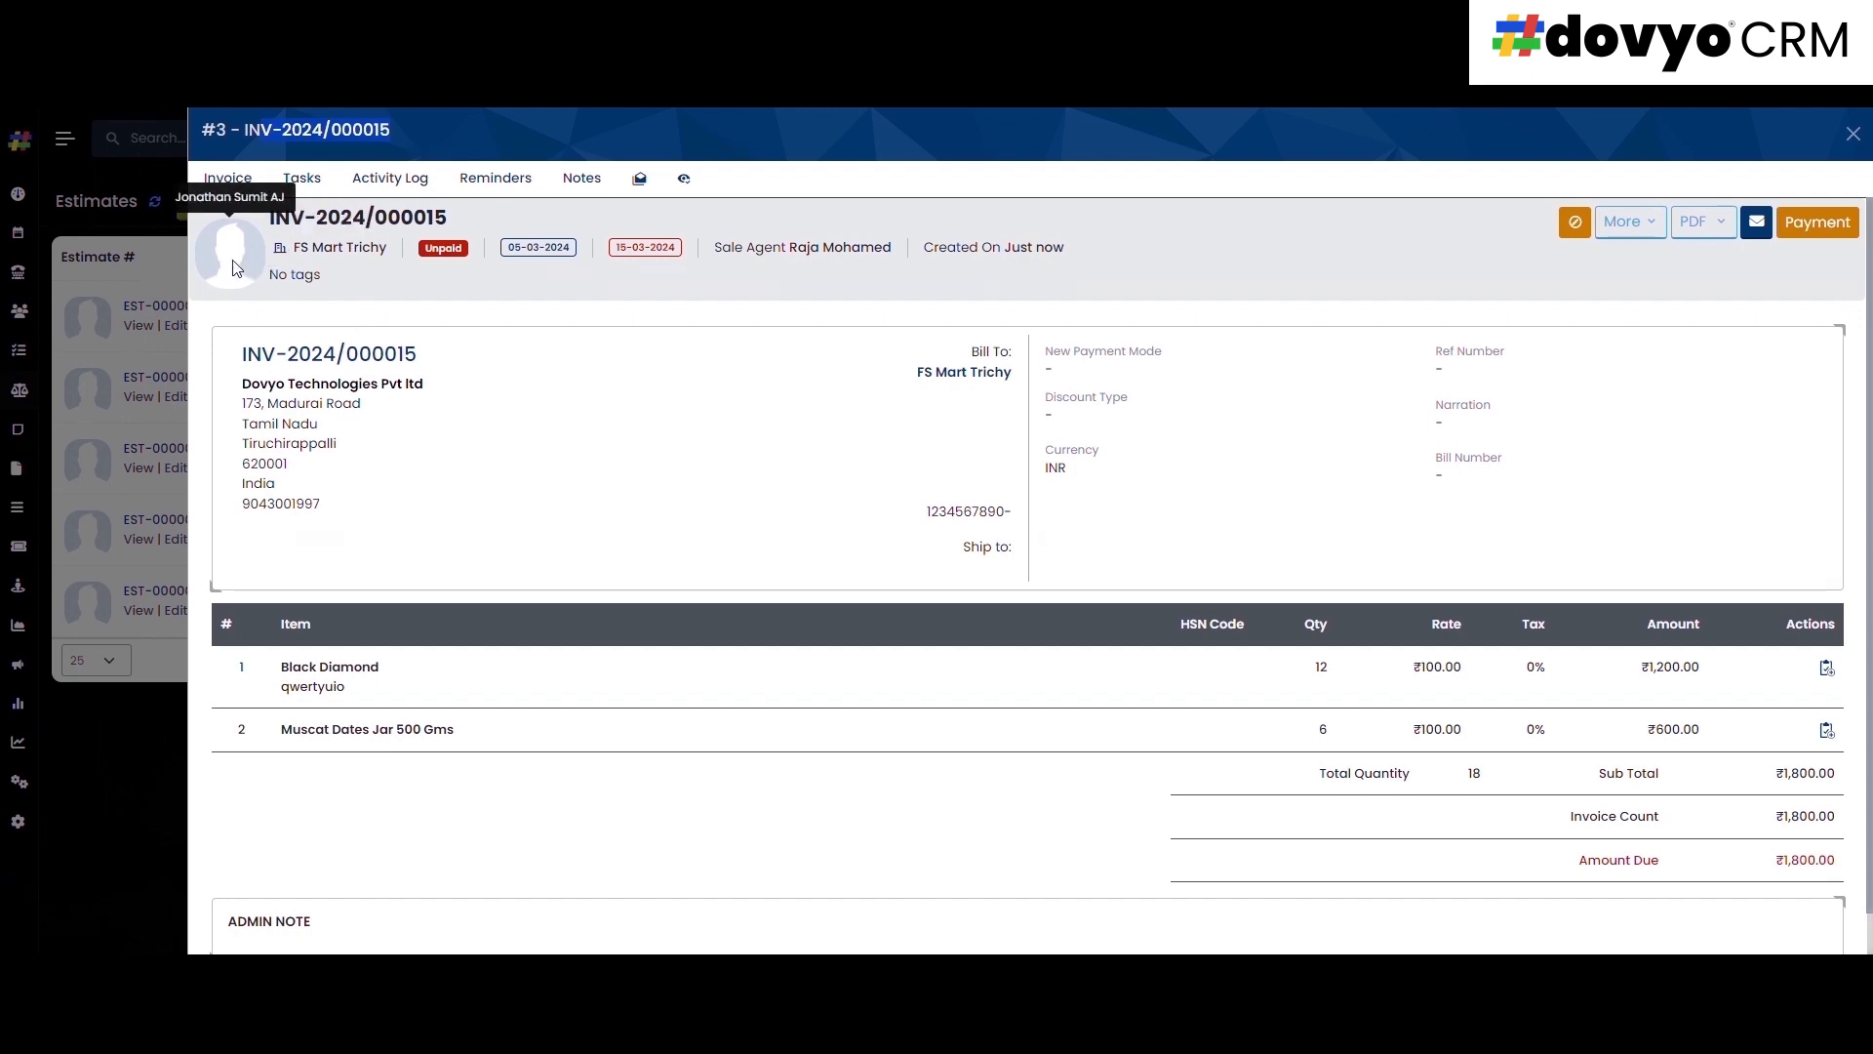
{"action": "scroll", "coordinate": [1844, 595], "scroll_direction": "down", "scroll_amount": 1}
{"action": "scroll", "coordinate": [1844, 595], "scroll_direction": "up", "scroll_amount": 1}
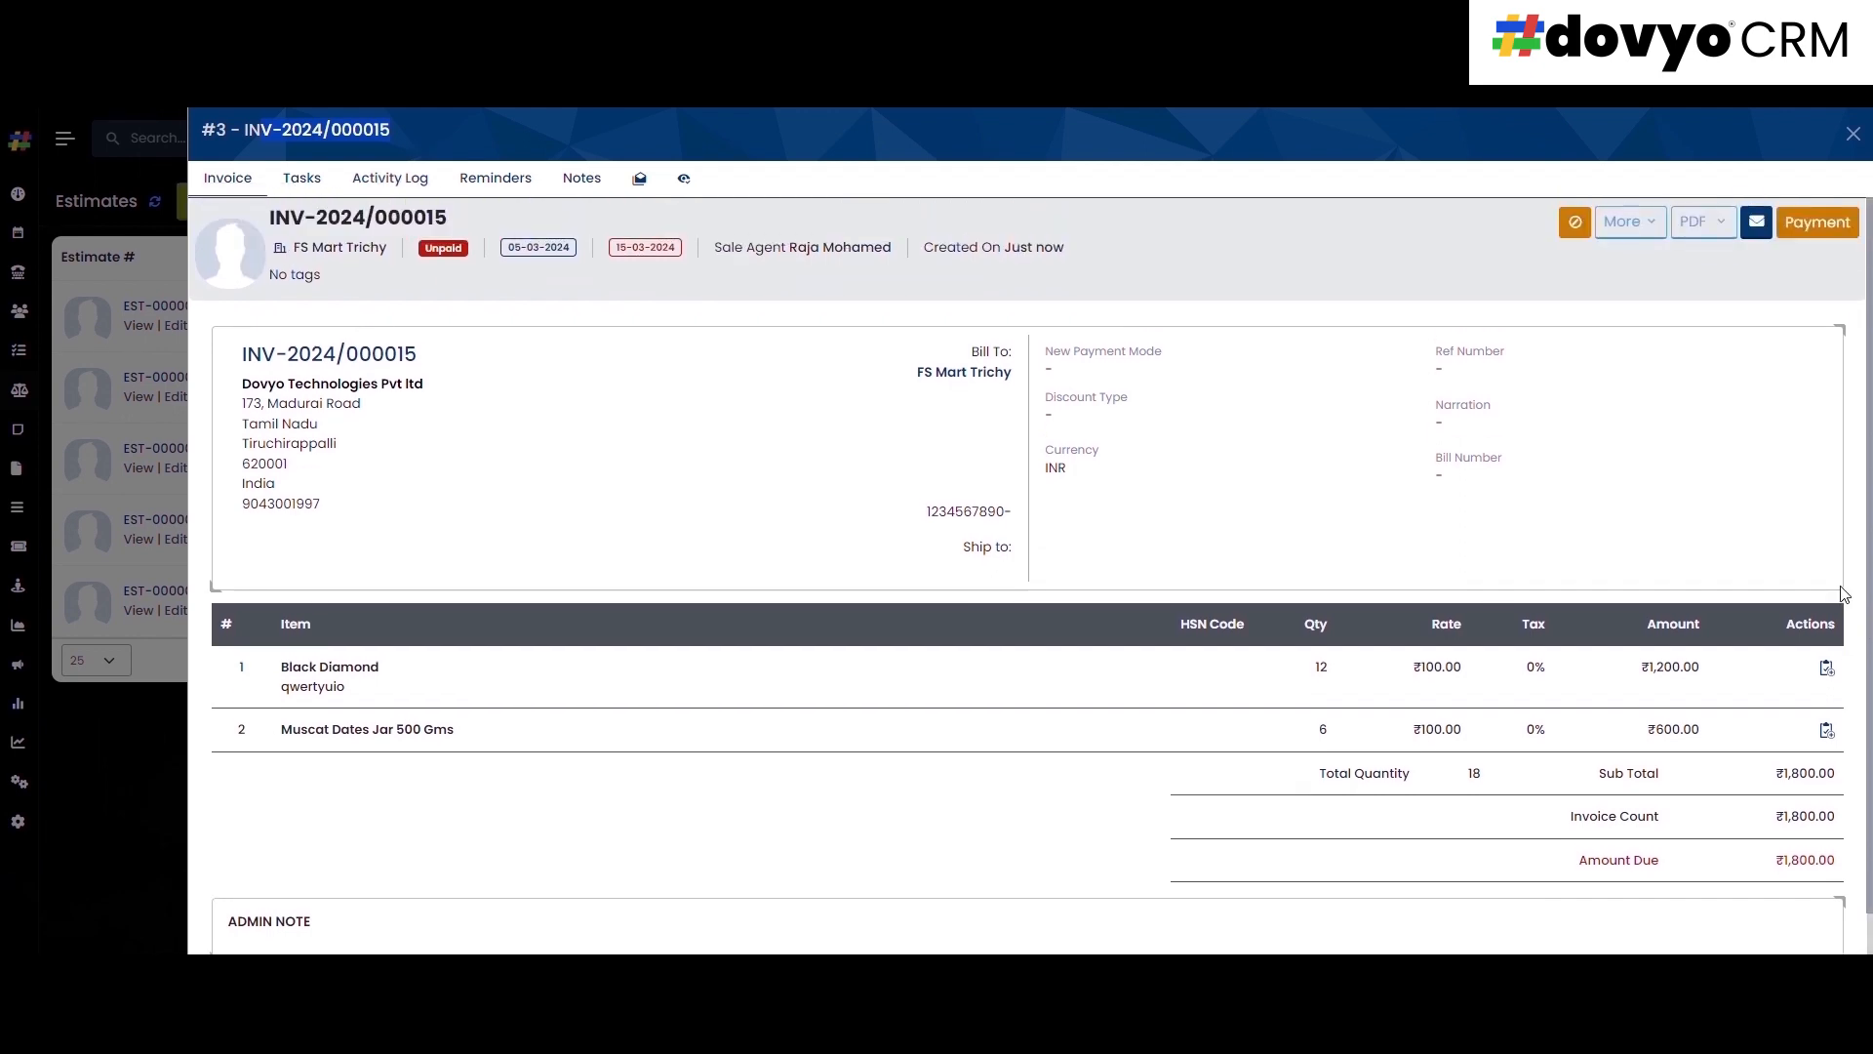
{"action": "left_click", "coordinate": [318, 182]}
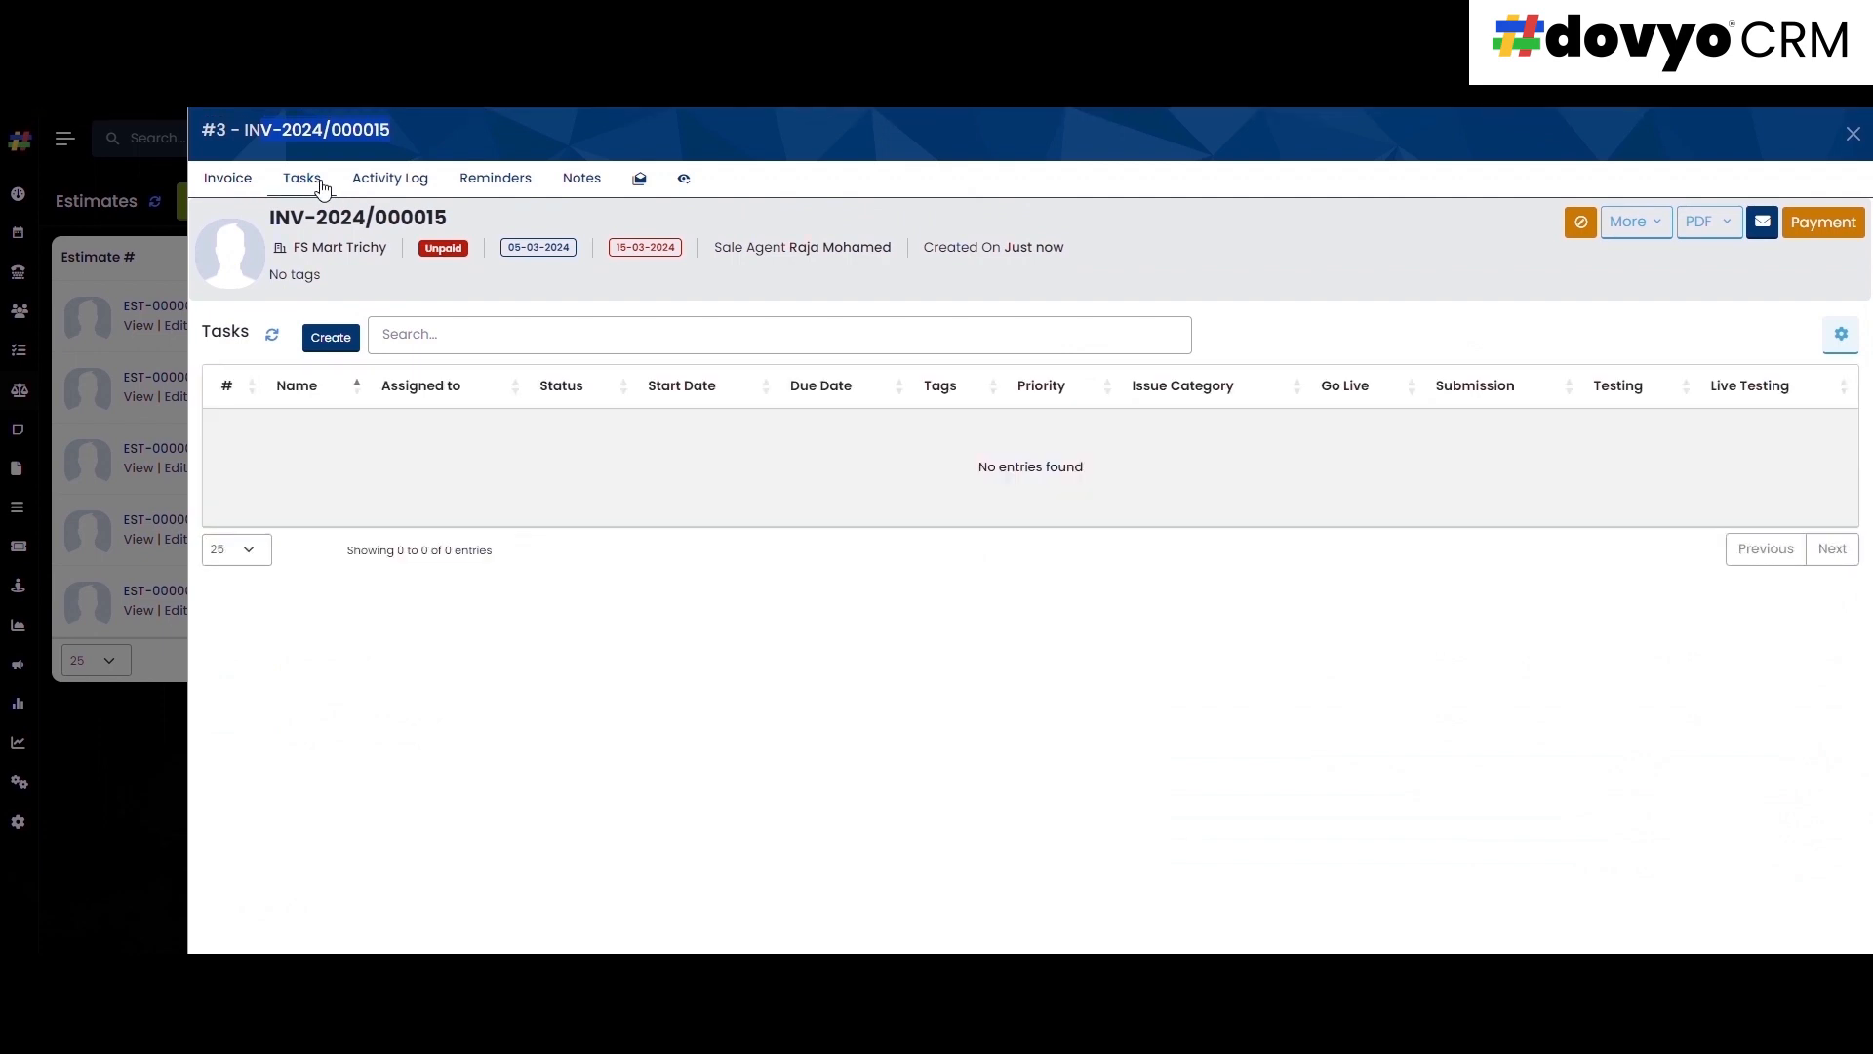
{"action": "left_click", "coordinate": [390, 179]}
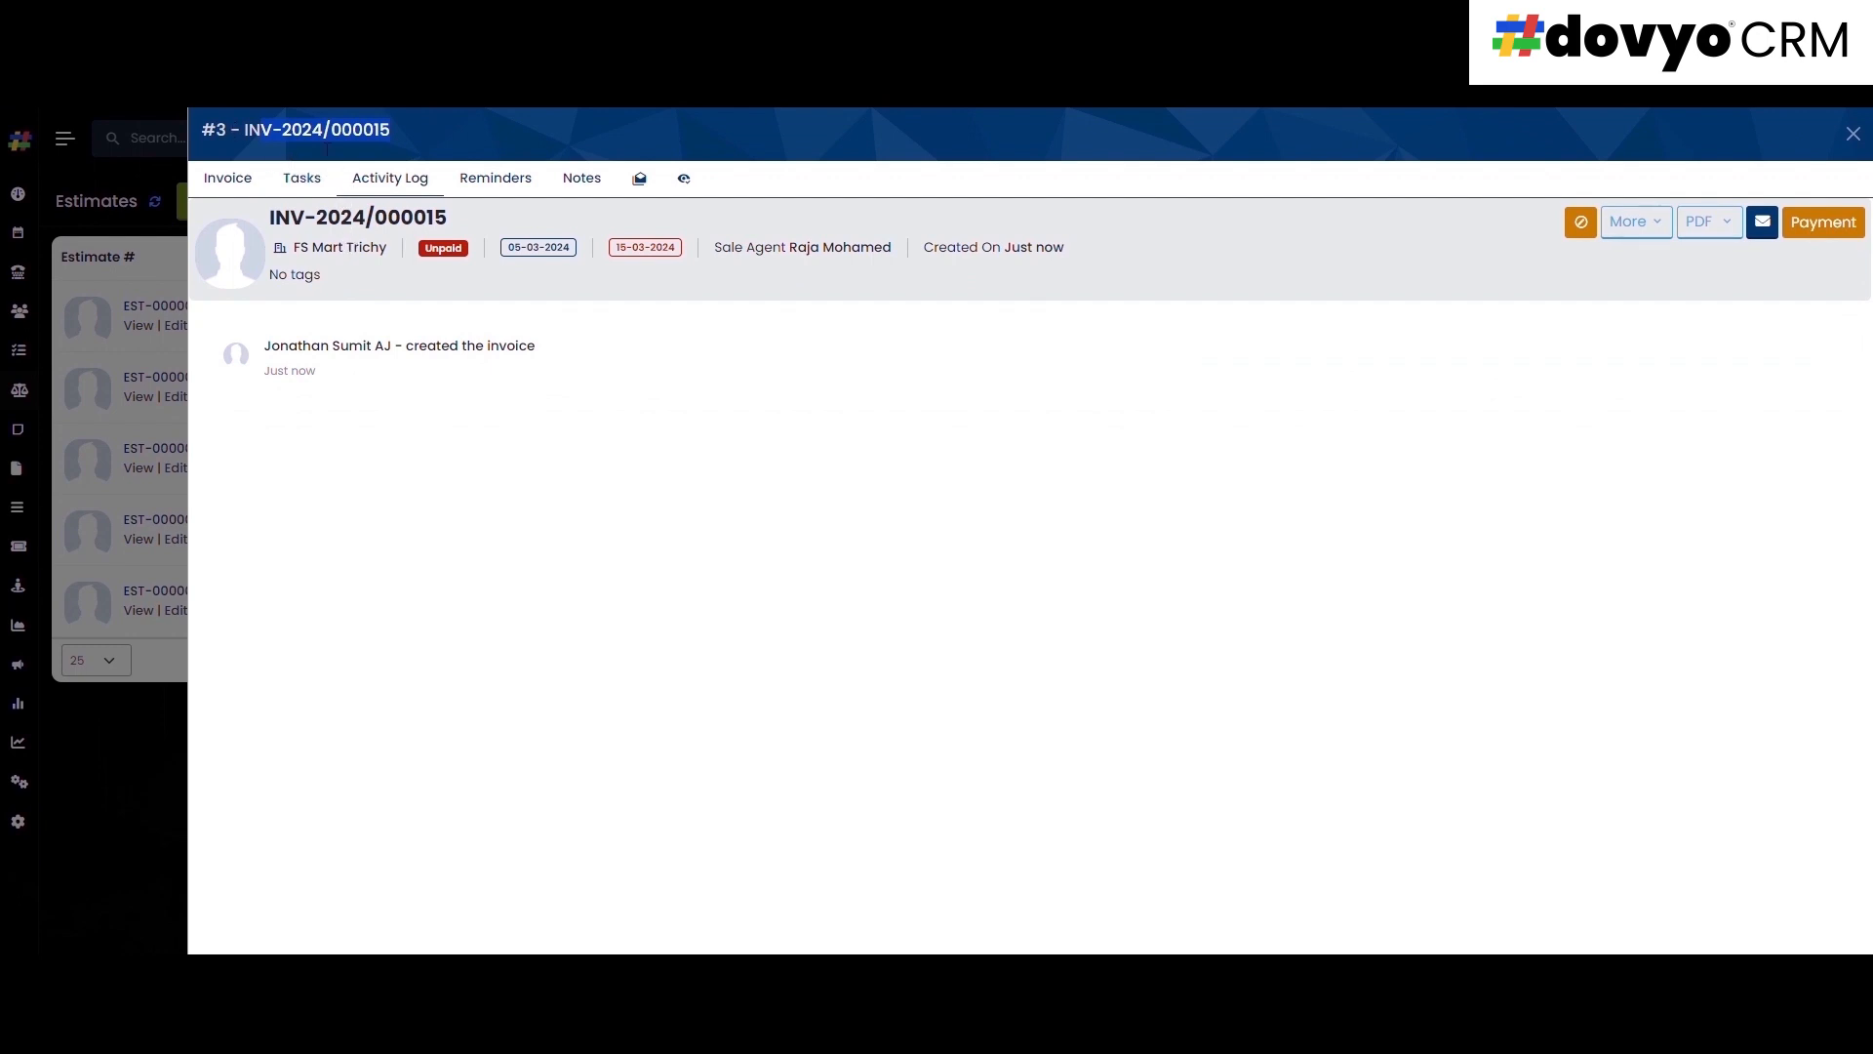
- Review the FS Mart Trichy invoice's reminders and notes, and inspect its email form without sending it
{"action": "left_click", "coordinate": [506, 180]}
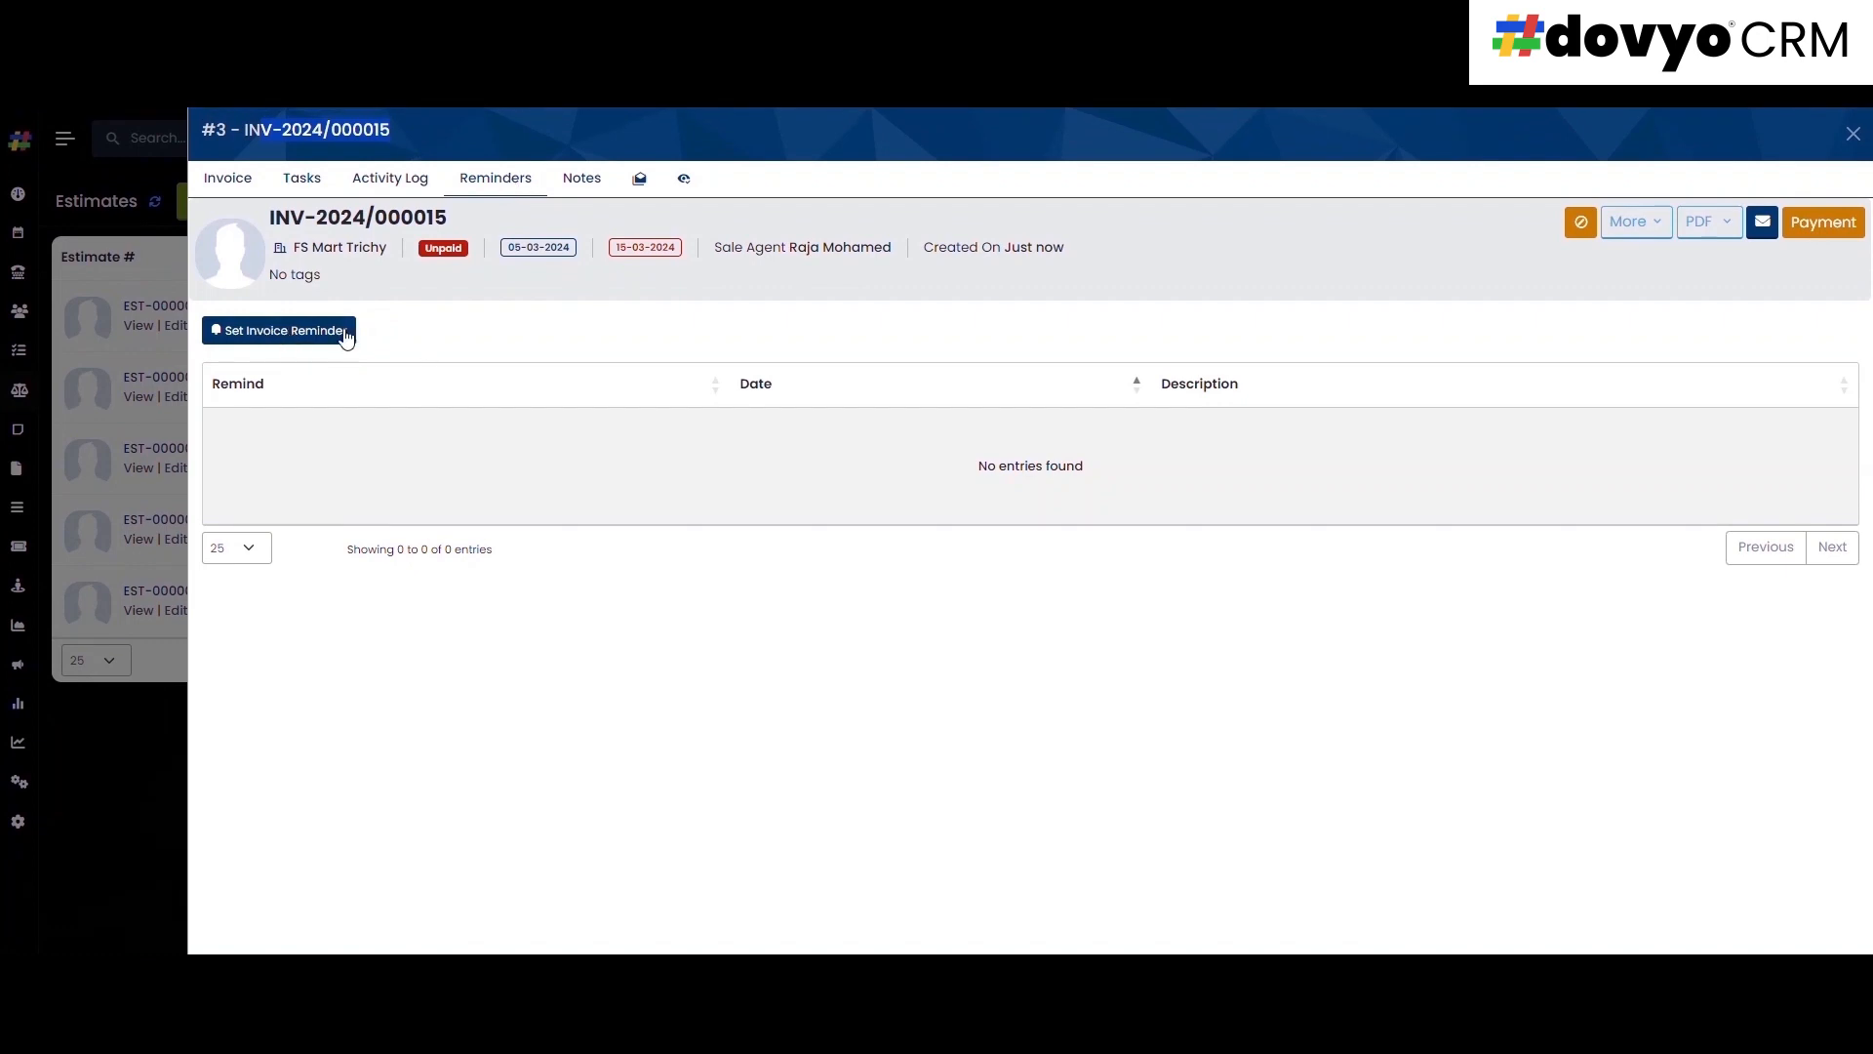
{"action": "left_click", "coordinate": [581, 178]}
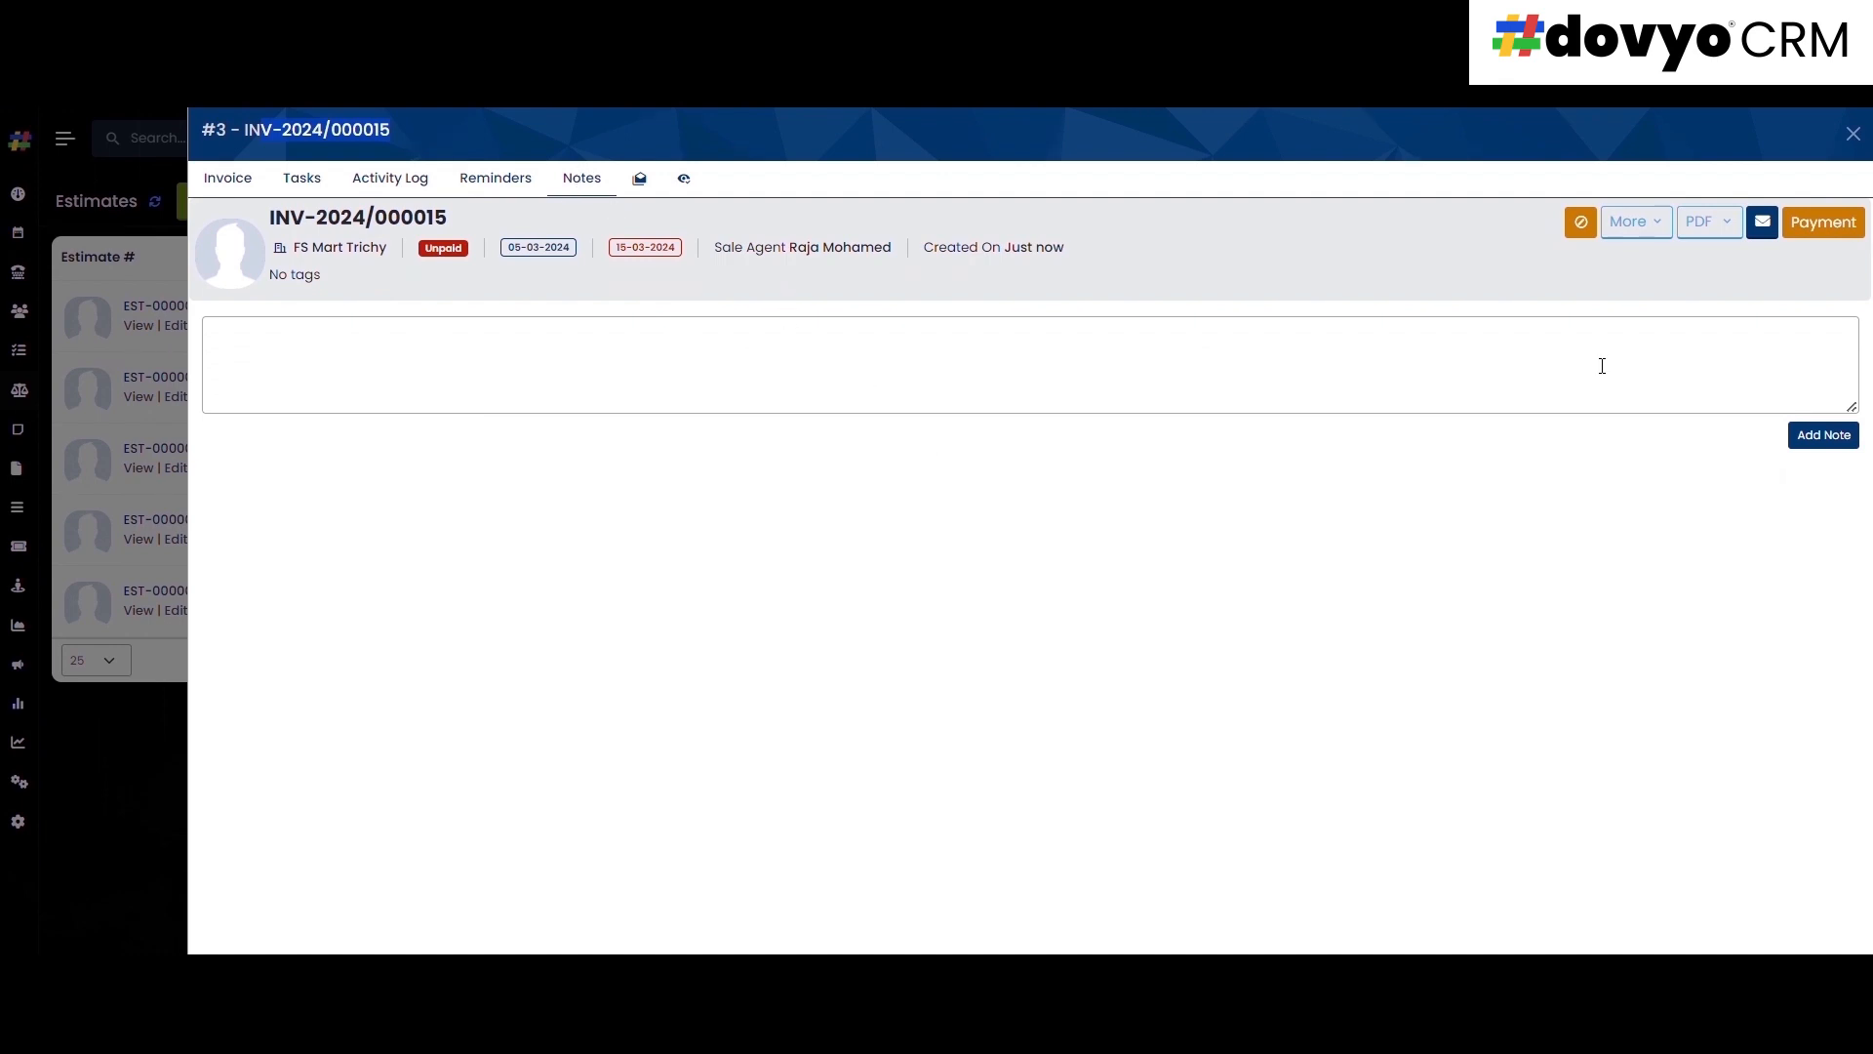
{"action": "left_click", "coordinate": [1763, 222]}
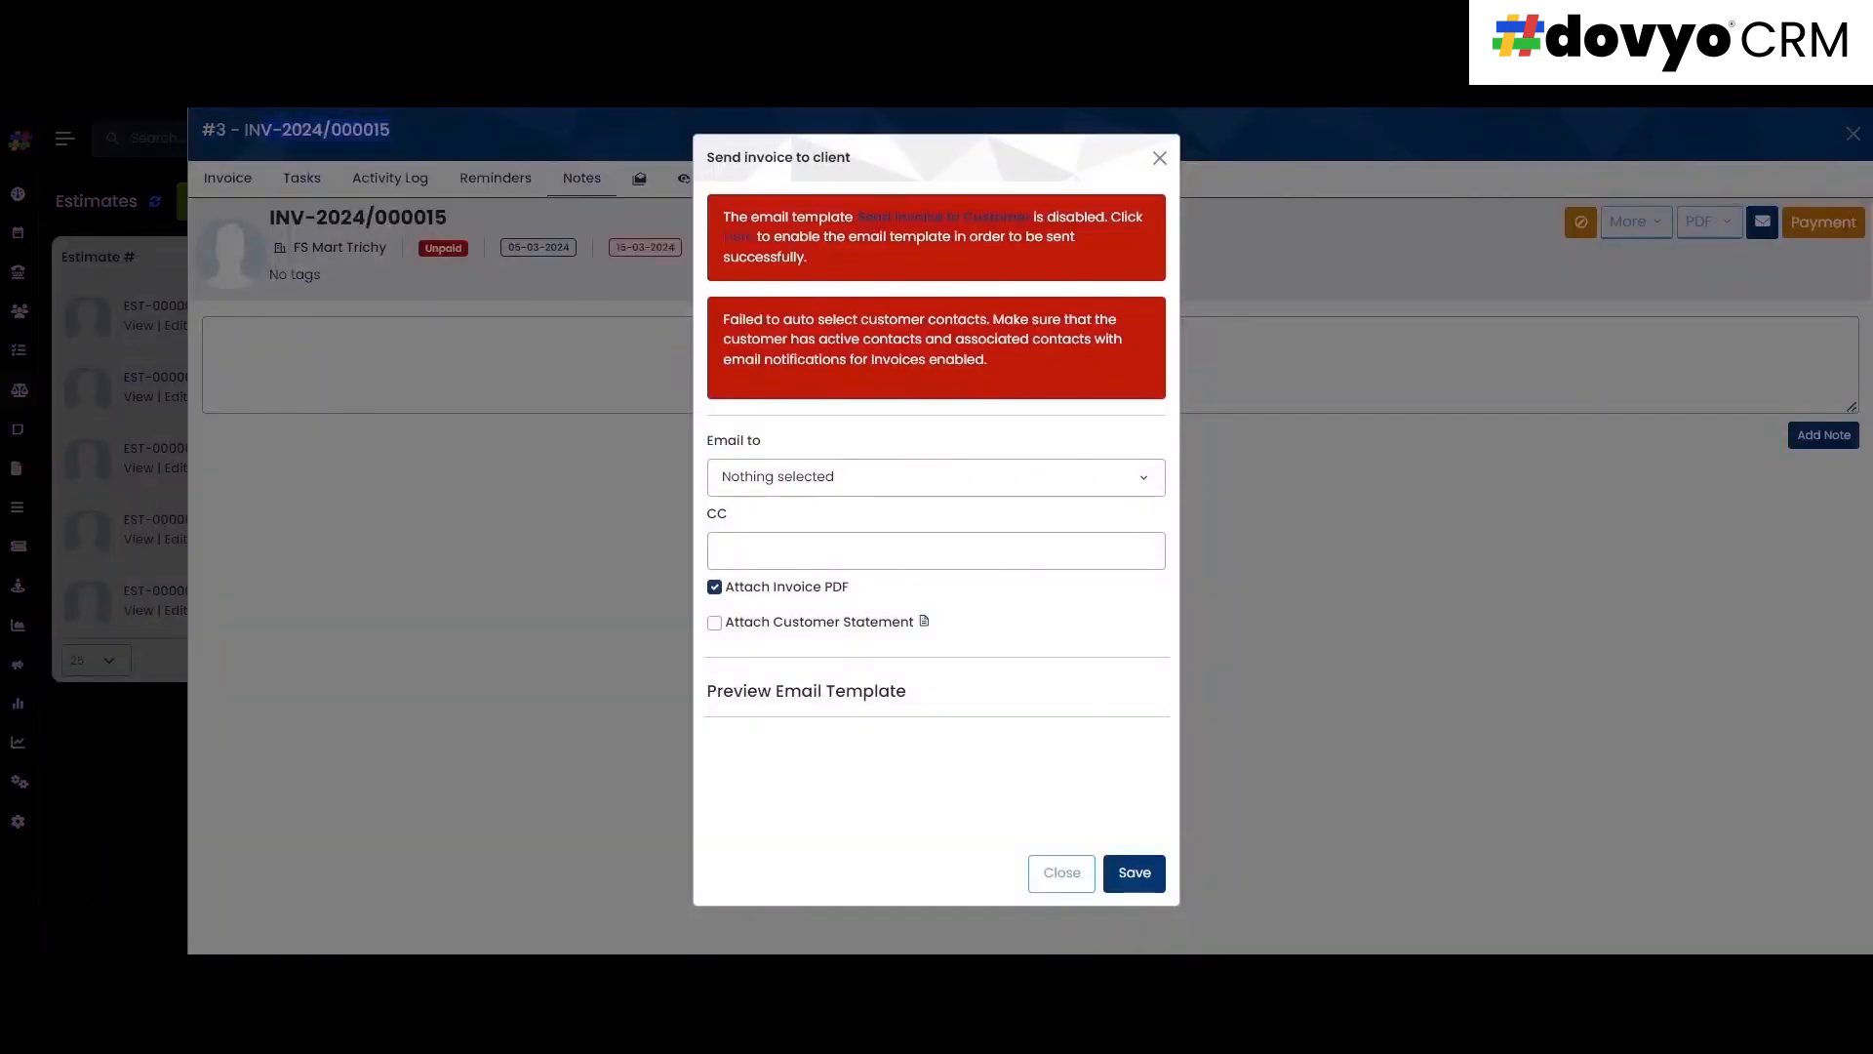
{"action": "left_click", "coordinate": [1160, 158]}
- Check the FS Mart Trichy invoice's email and view tracking, and its additional actions, including View invoice as customer
{"action": "left_click", "coordinate": [641, 181]}
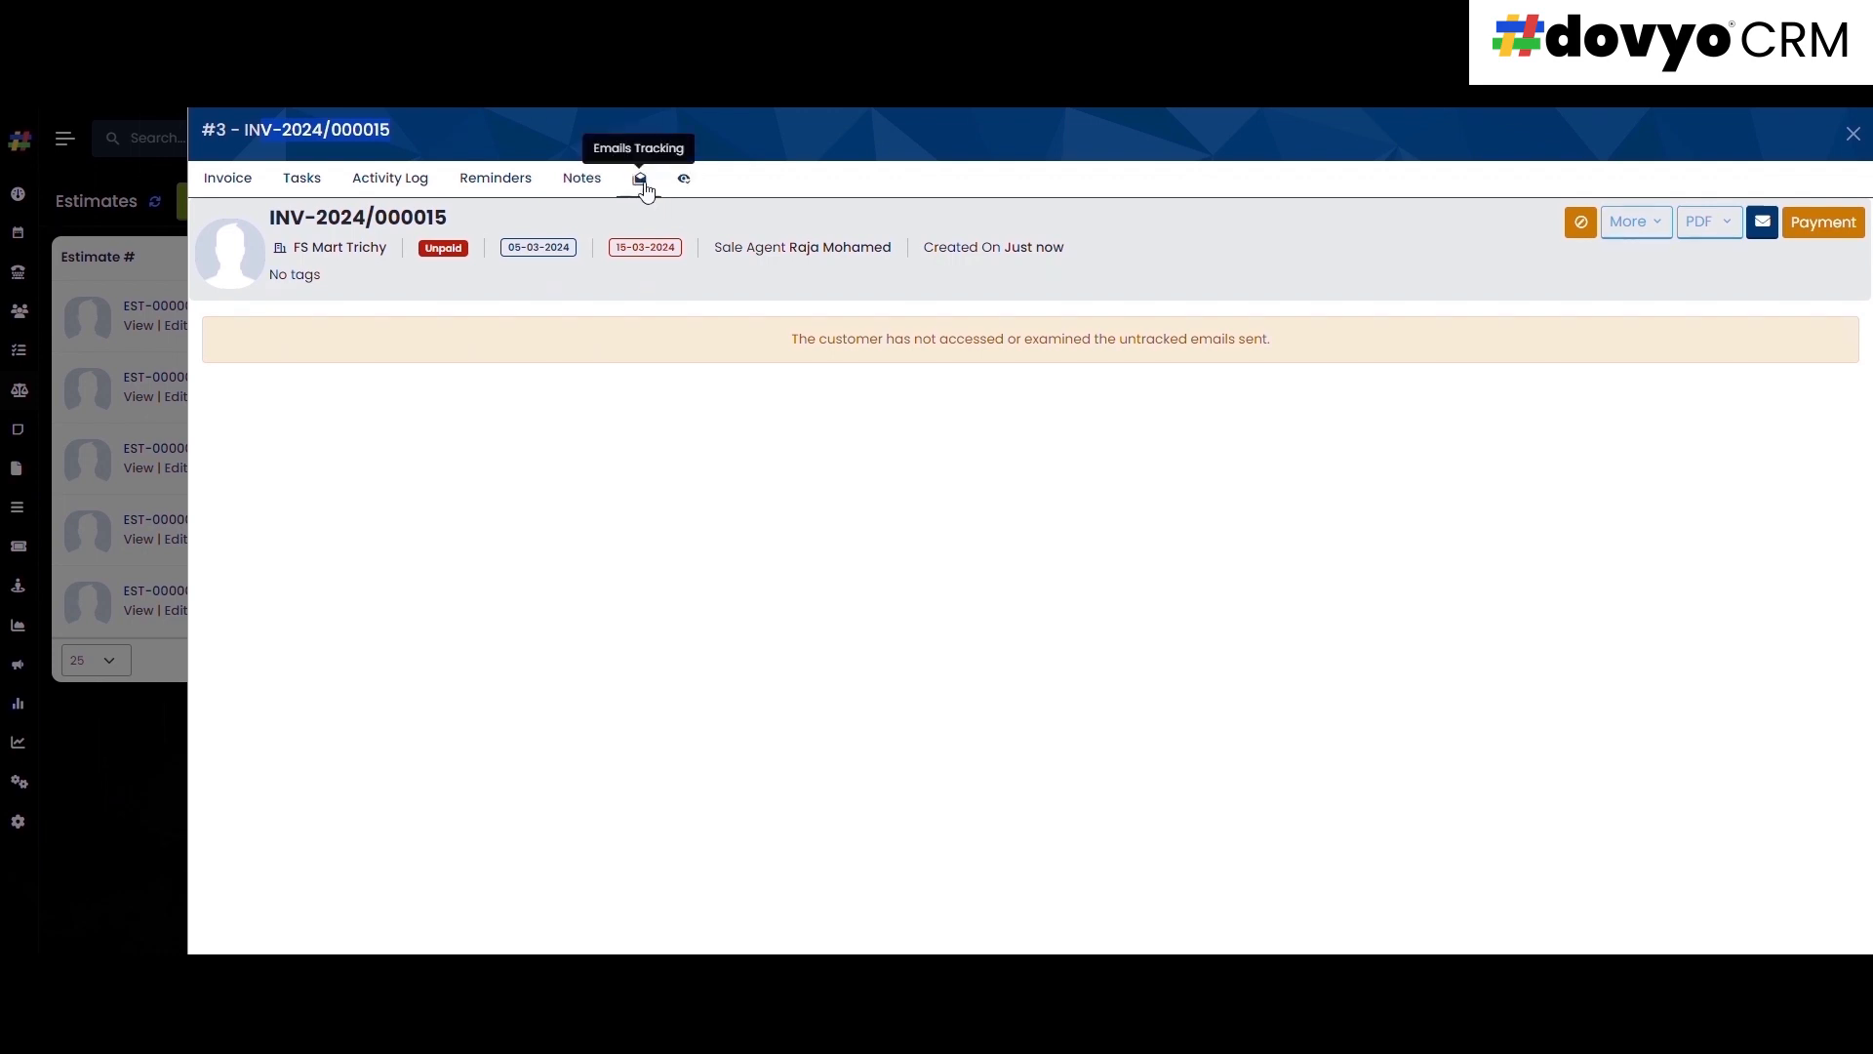
{"action": "left_click", "coordinate": [686, 186]}
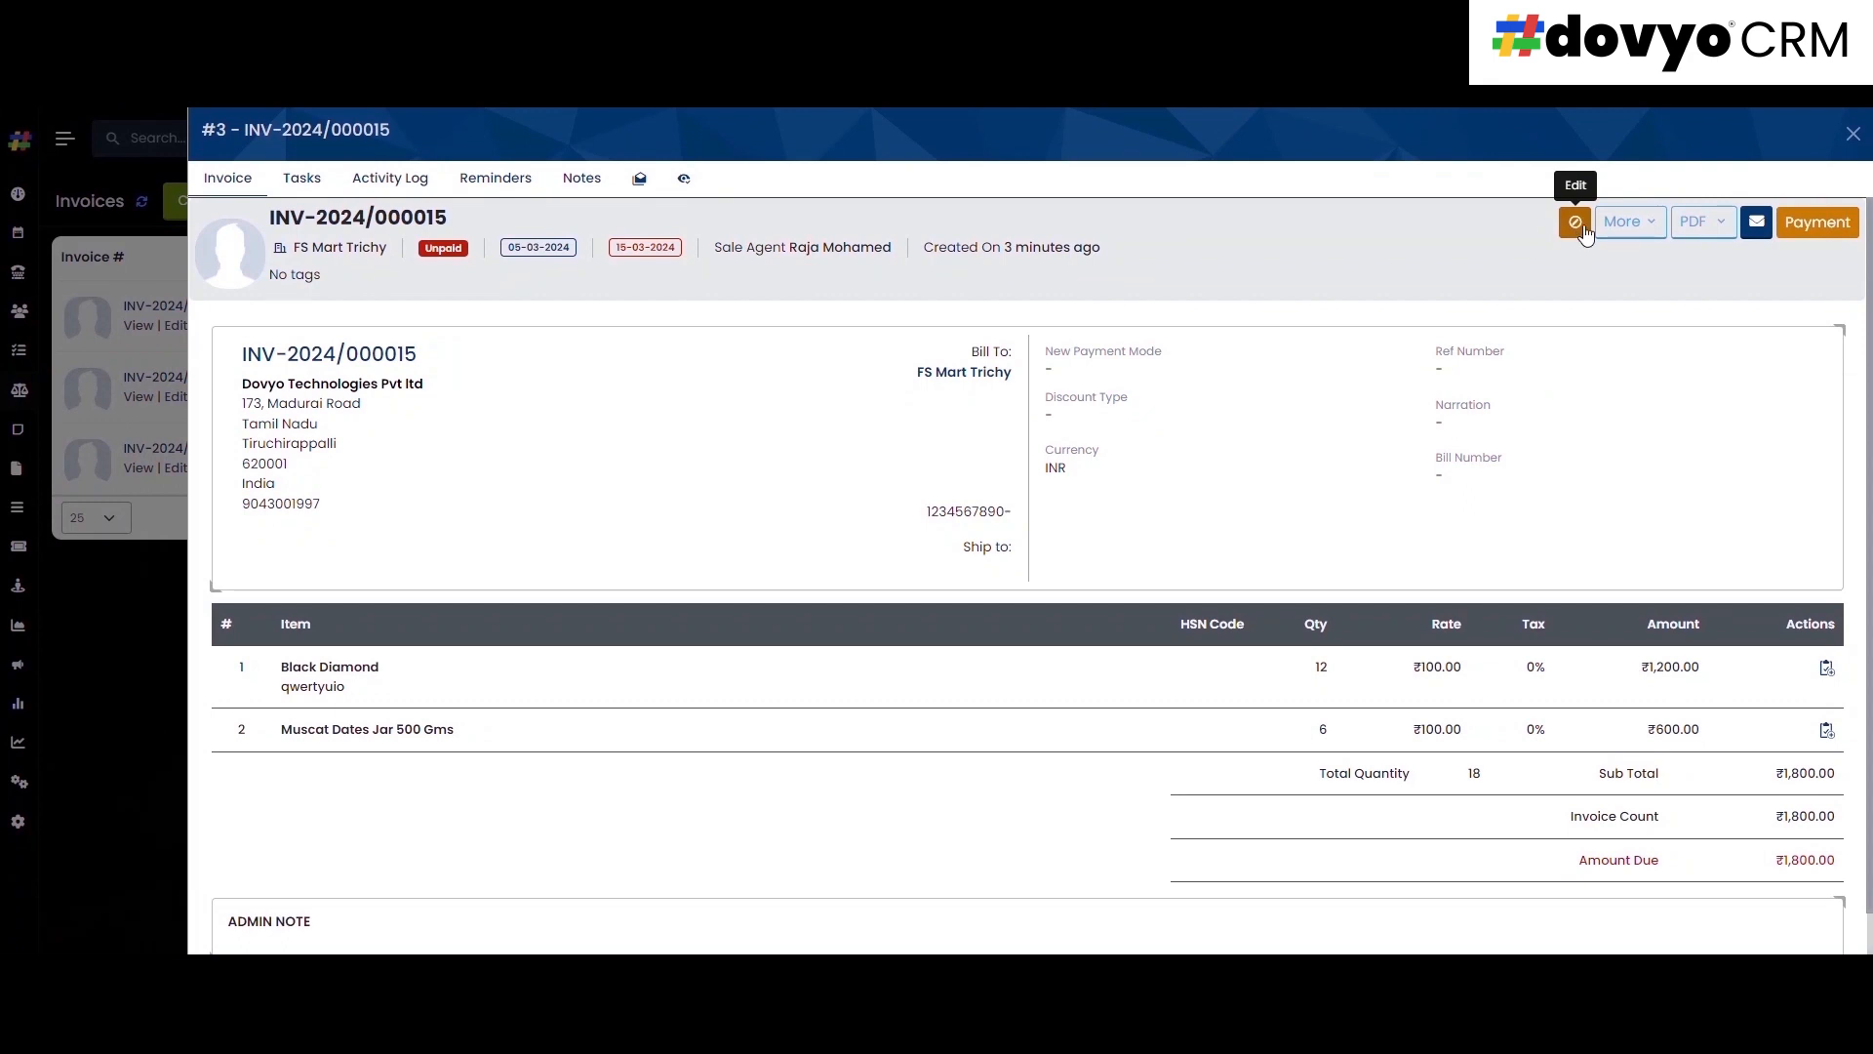
{"action": "left_click", "coordinate": [1625, 225]}
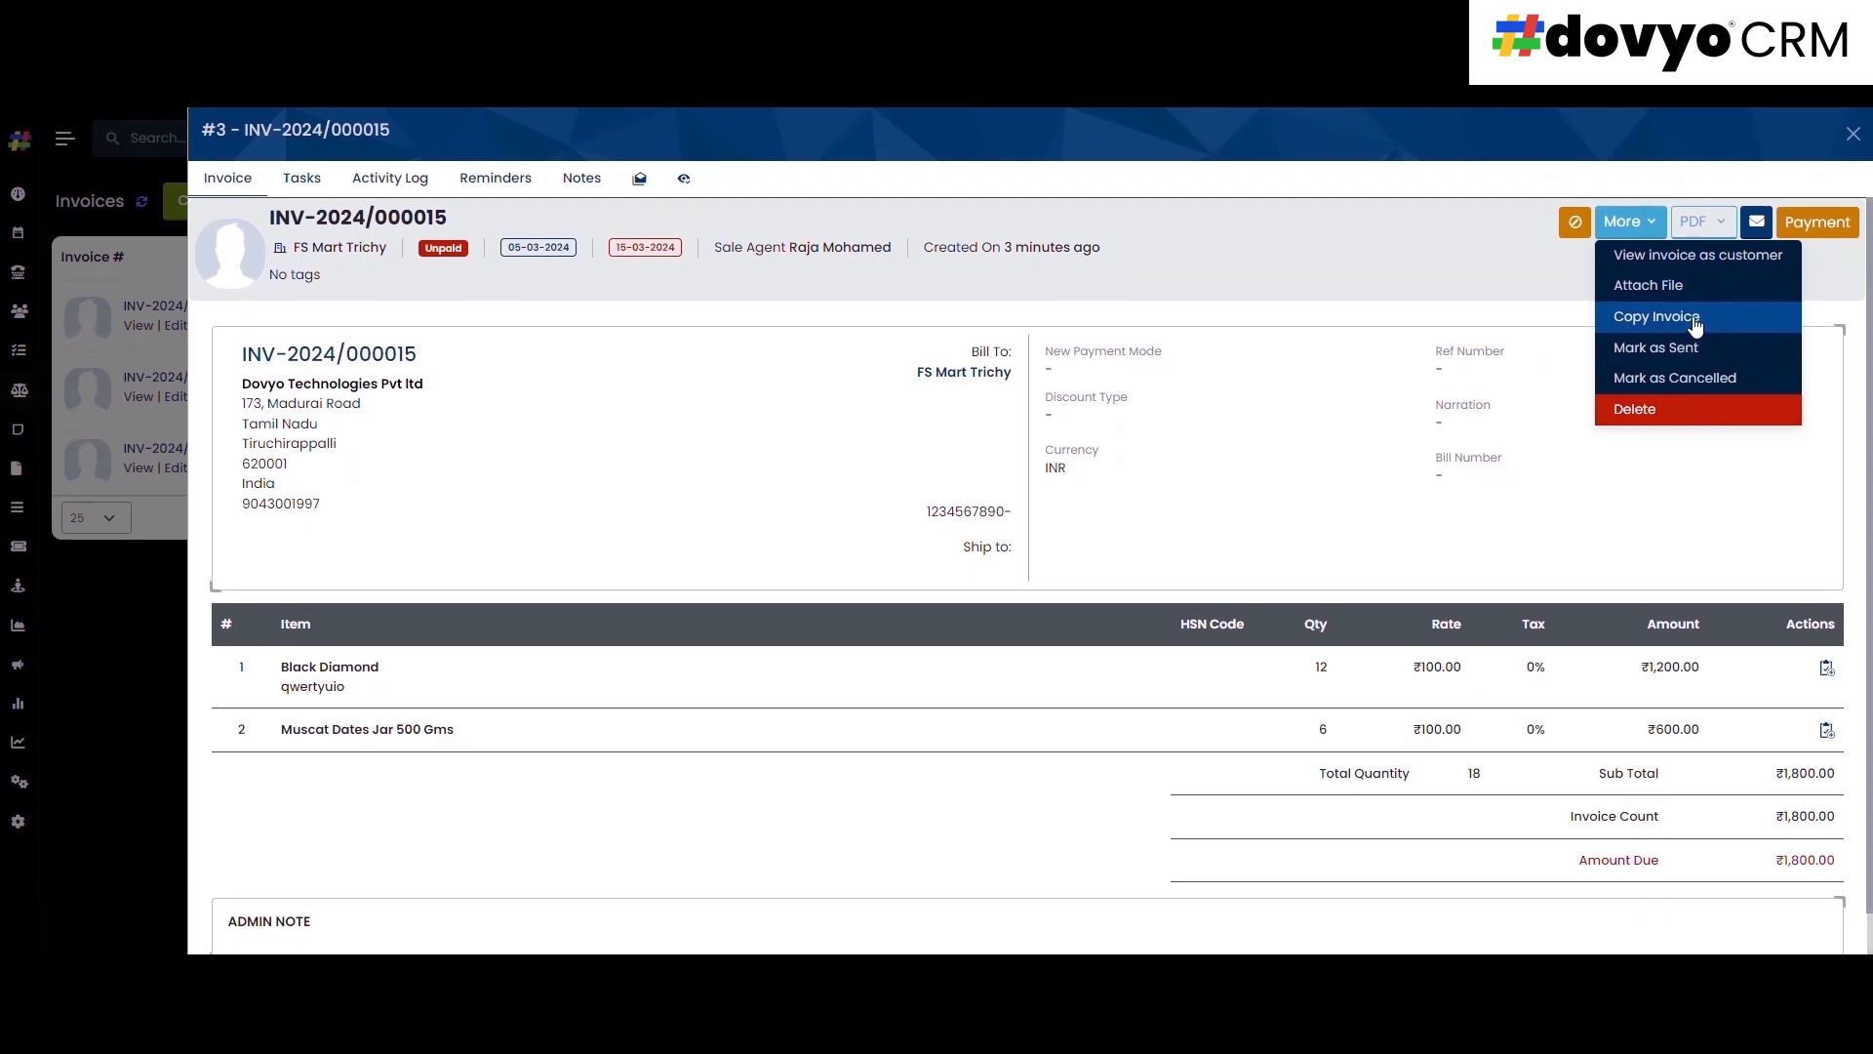
{"action": "left_click", "coordinate": [1710, 270]}
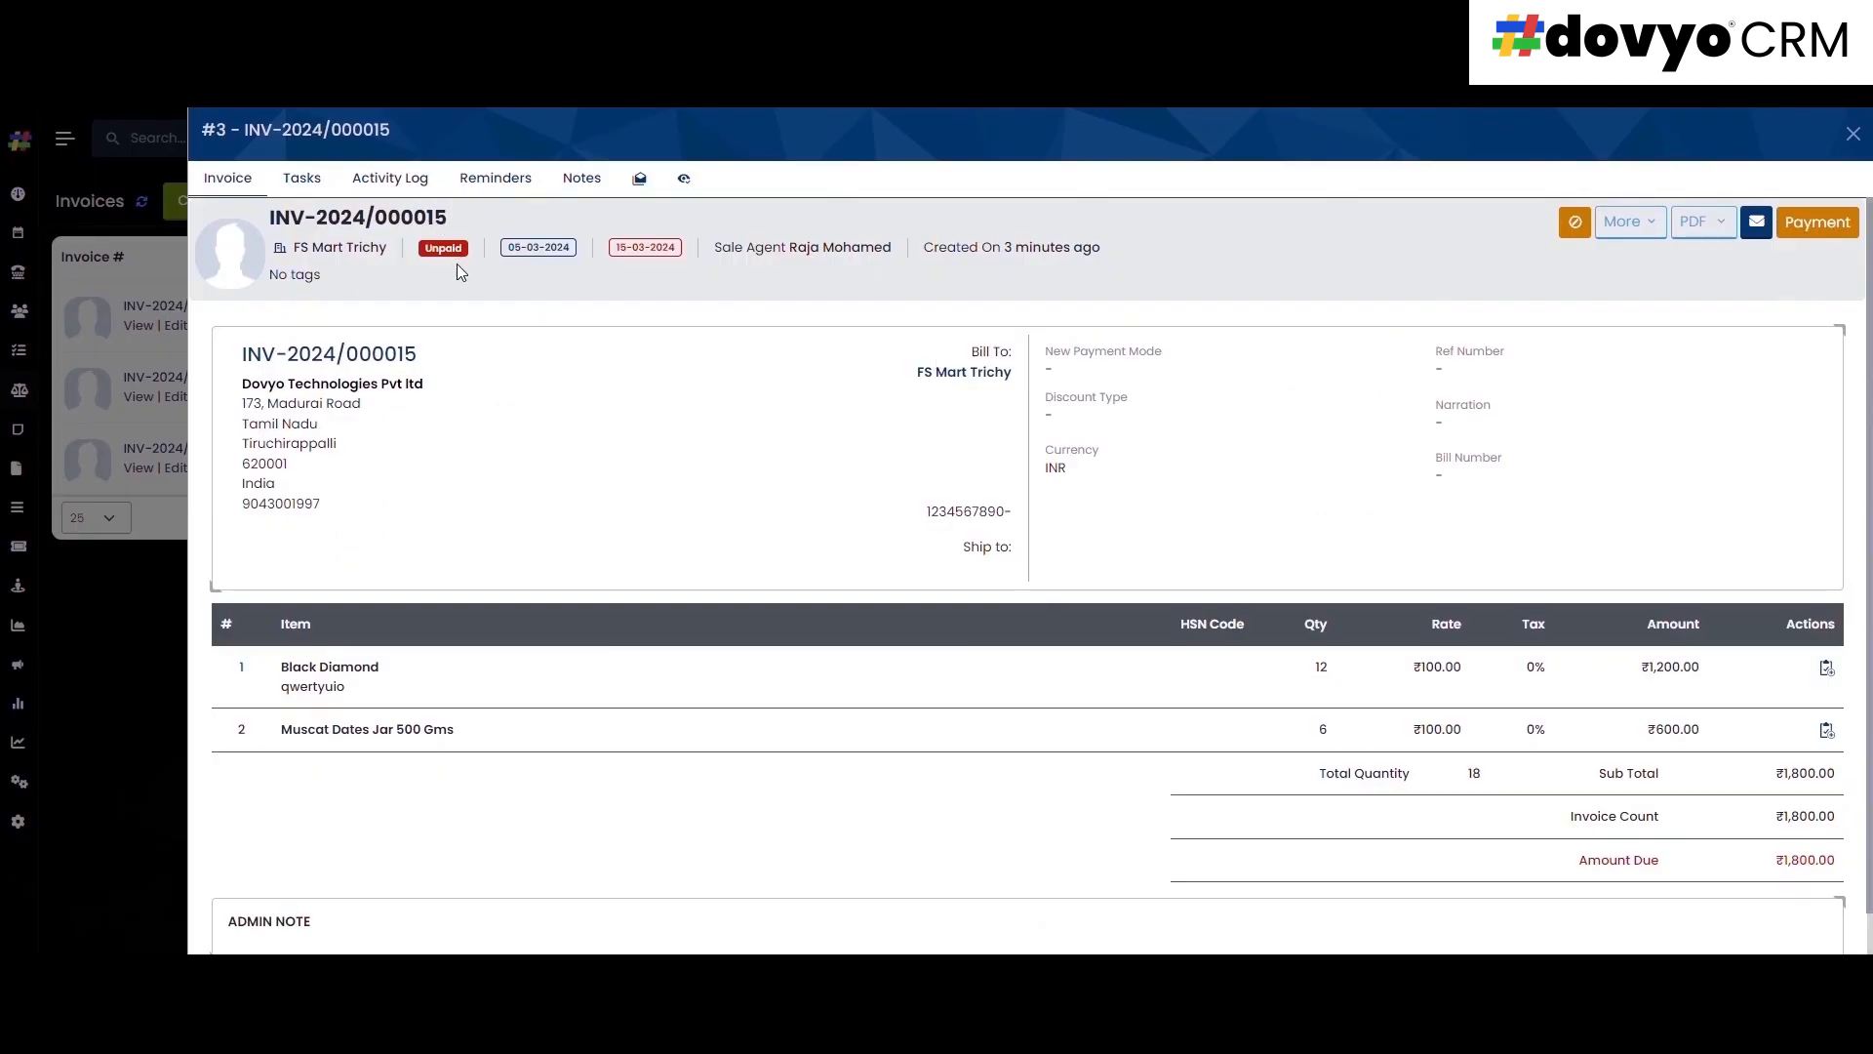
- Inspect the FS Mart Trichy invoice's payment recording form and its Payment Mode field, and close the form and invoice without saving
{"action": "left_click", "coordinate": [1825, 222]}
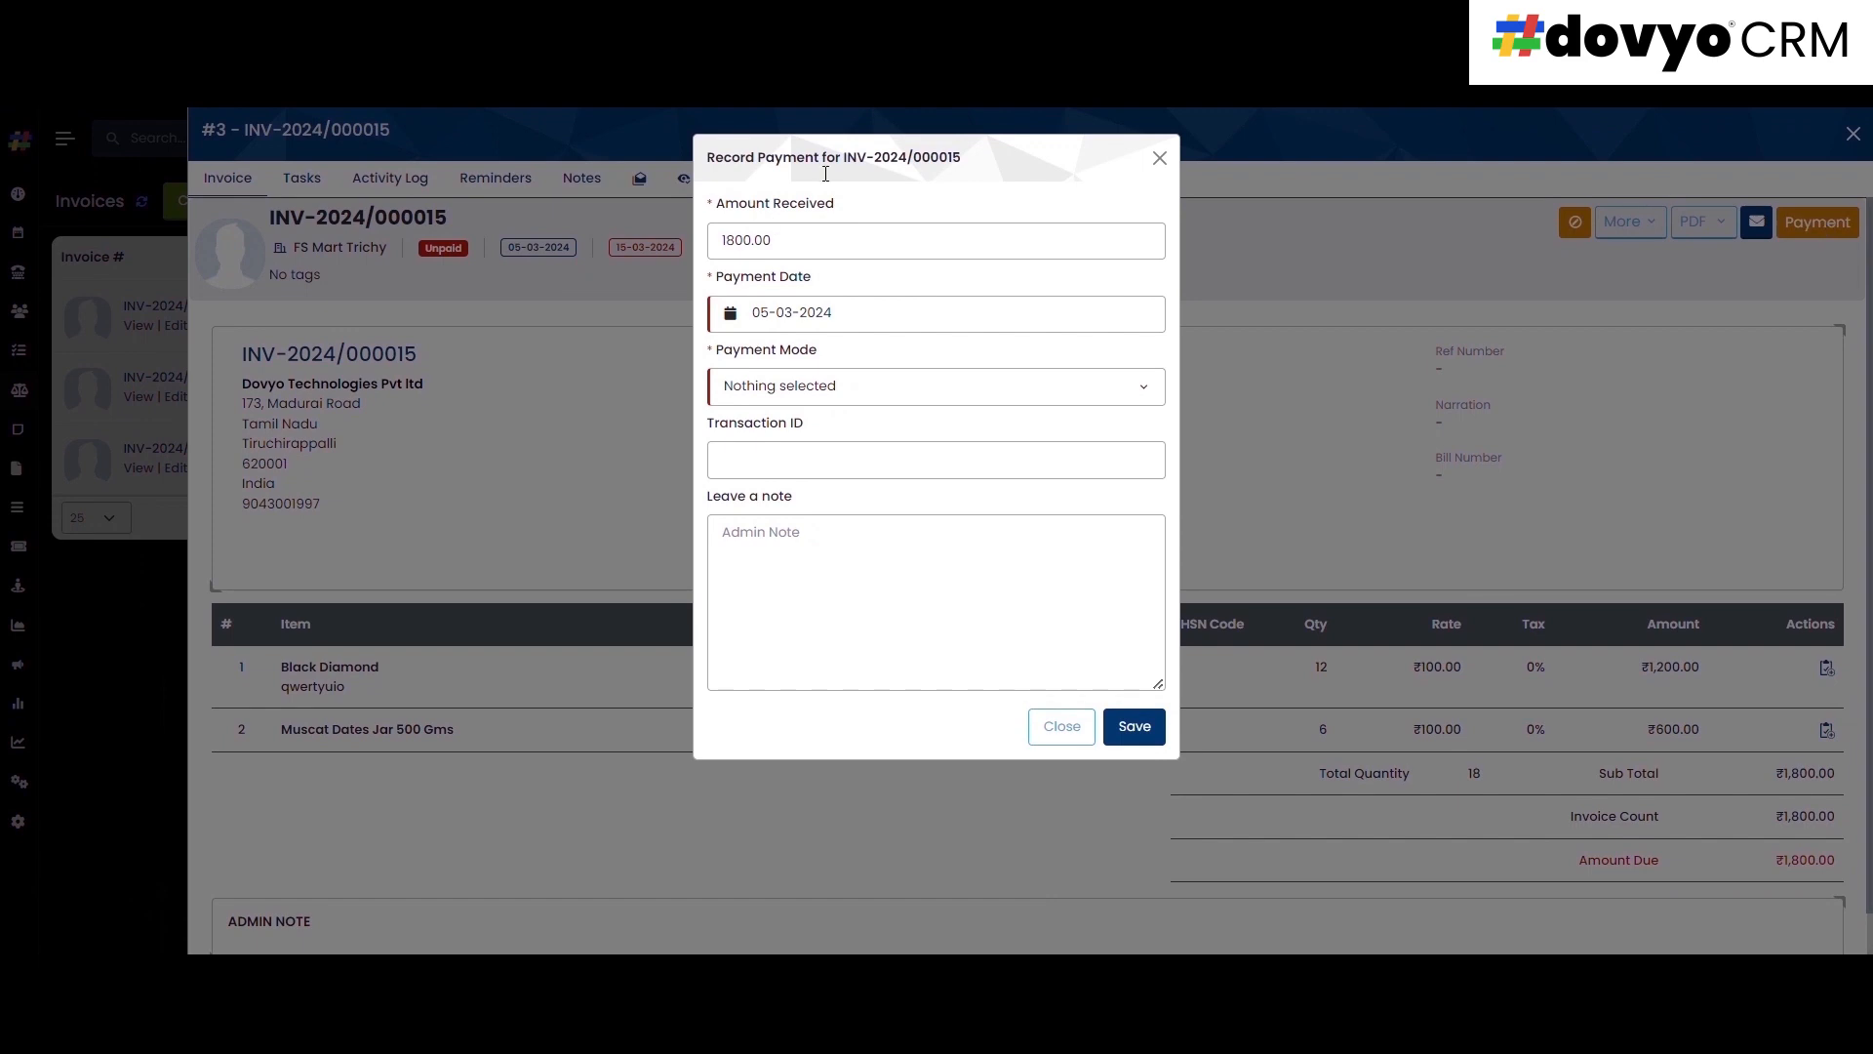
{"action": "left_click_drag", "start_coordinate": [733, 159], "coordinate": [814, 159]}
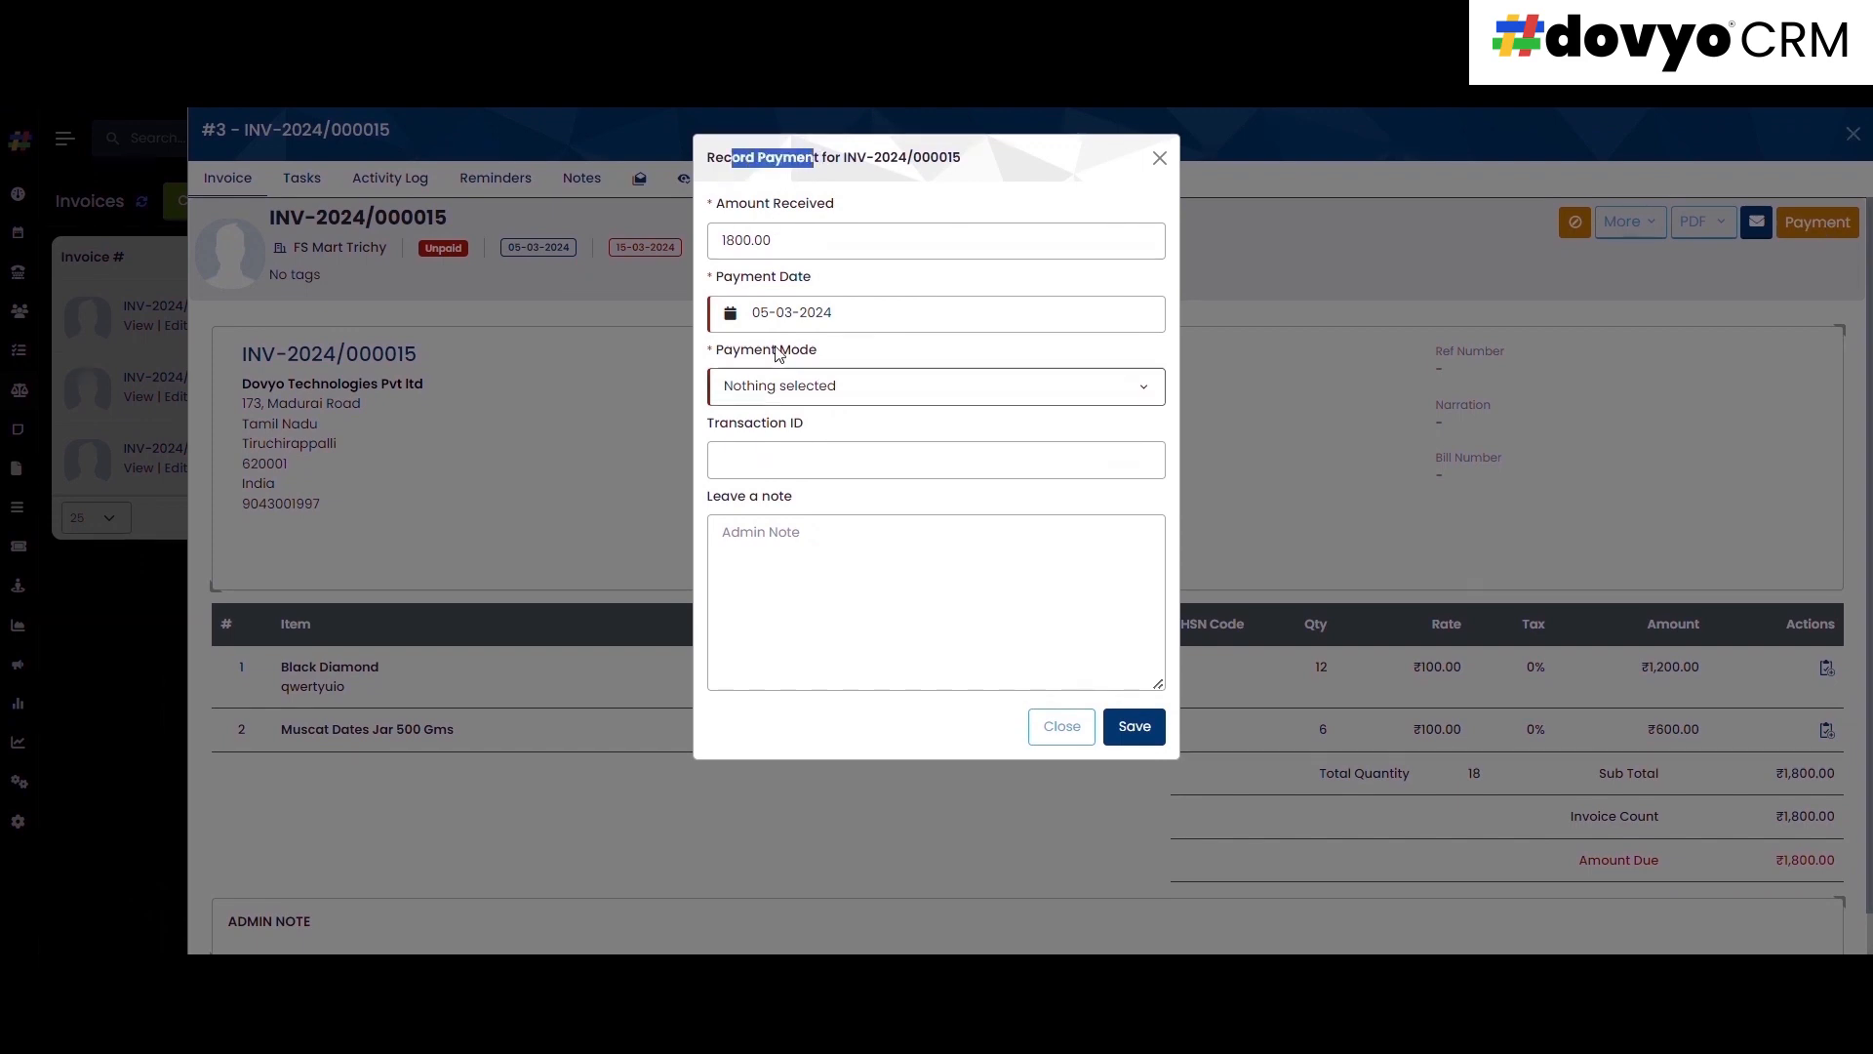
{"action": "left_click", "coordinate": [924, 385]}
{"action": "left_click", "coordinate": [924, 386]}
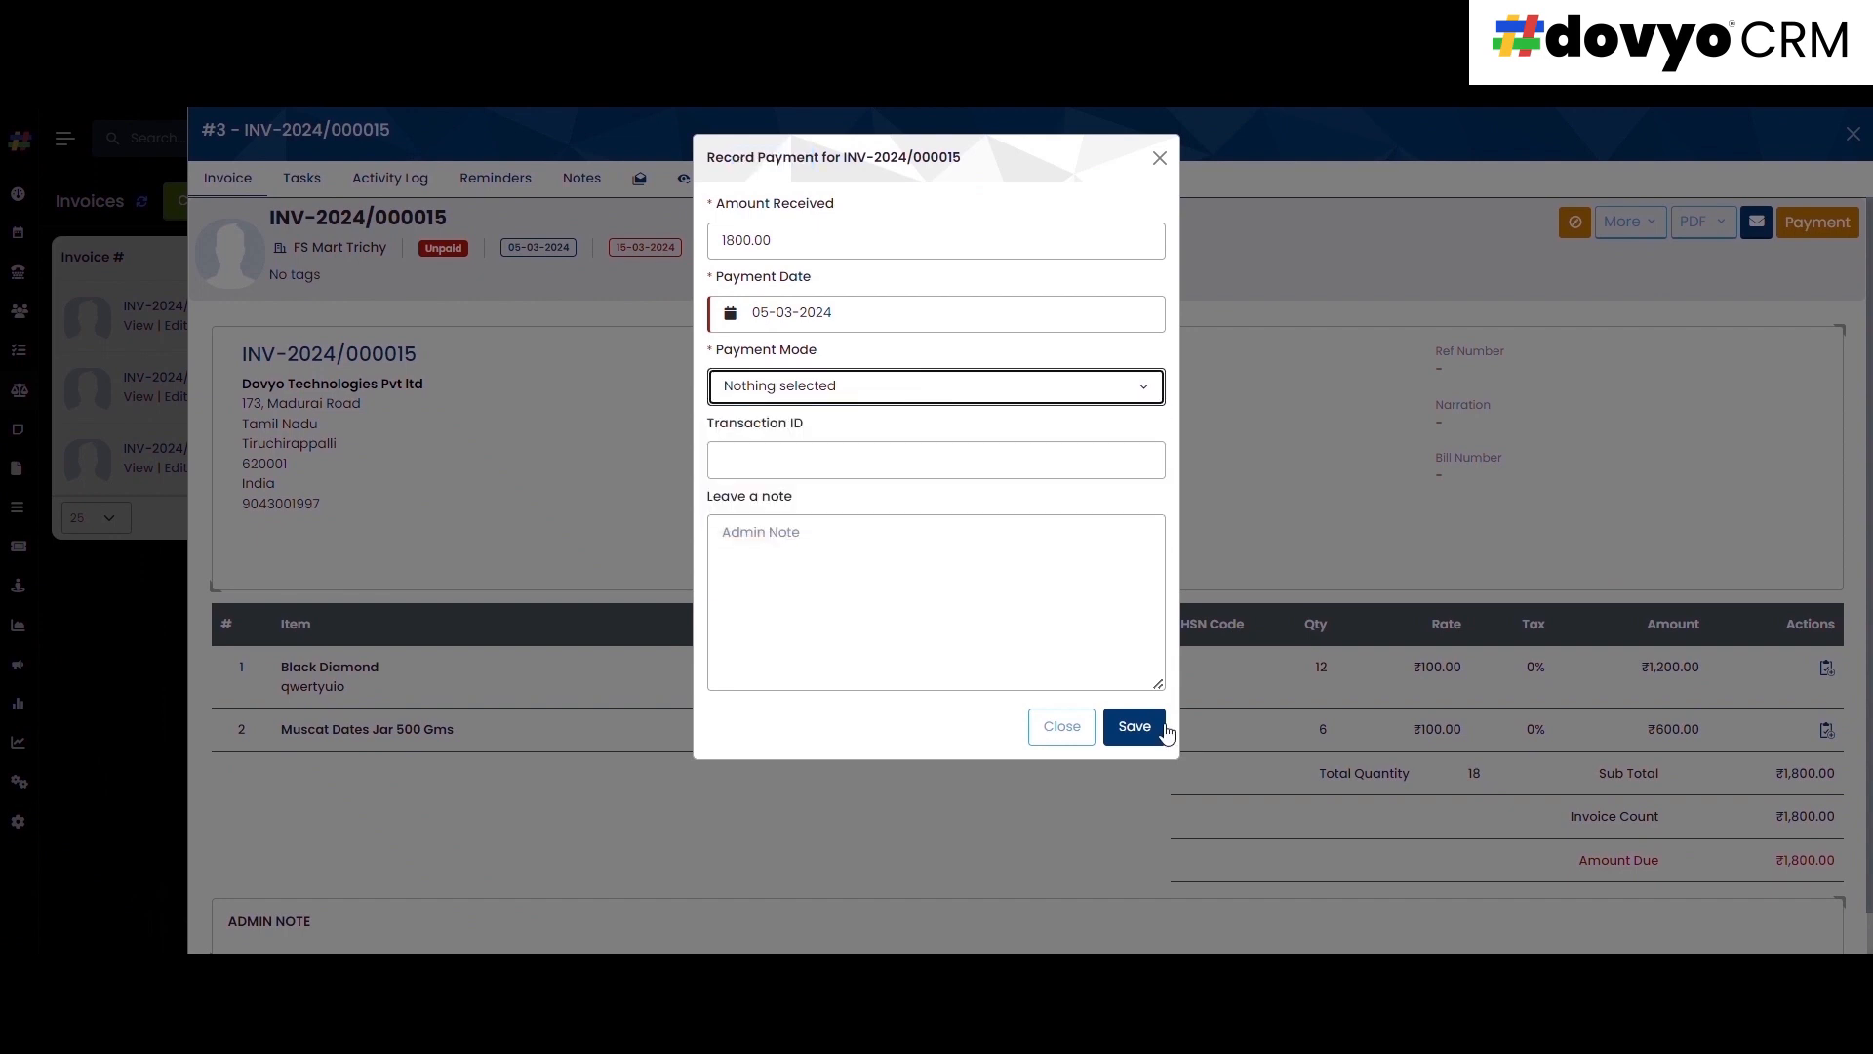
{"action": "left_click", "coordinate": [1064, 728]}
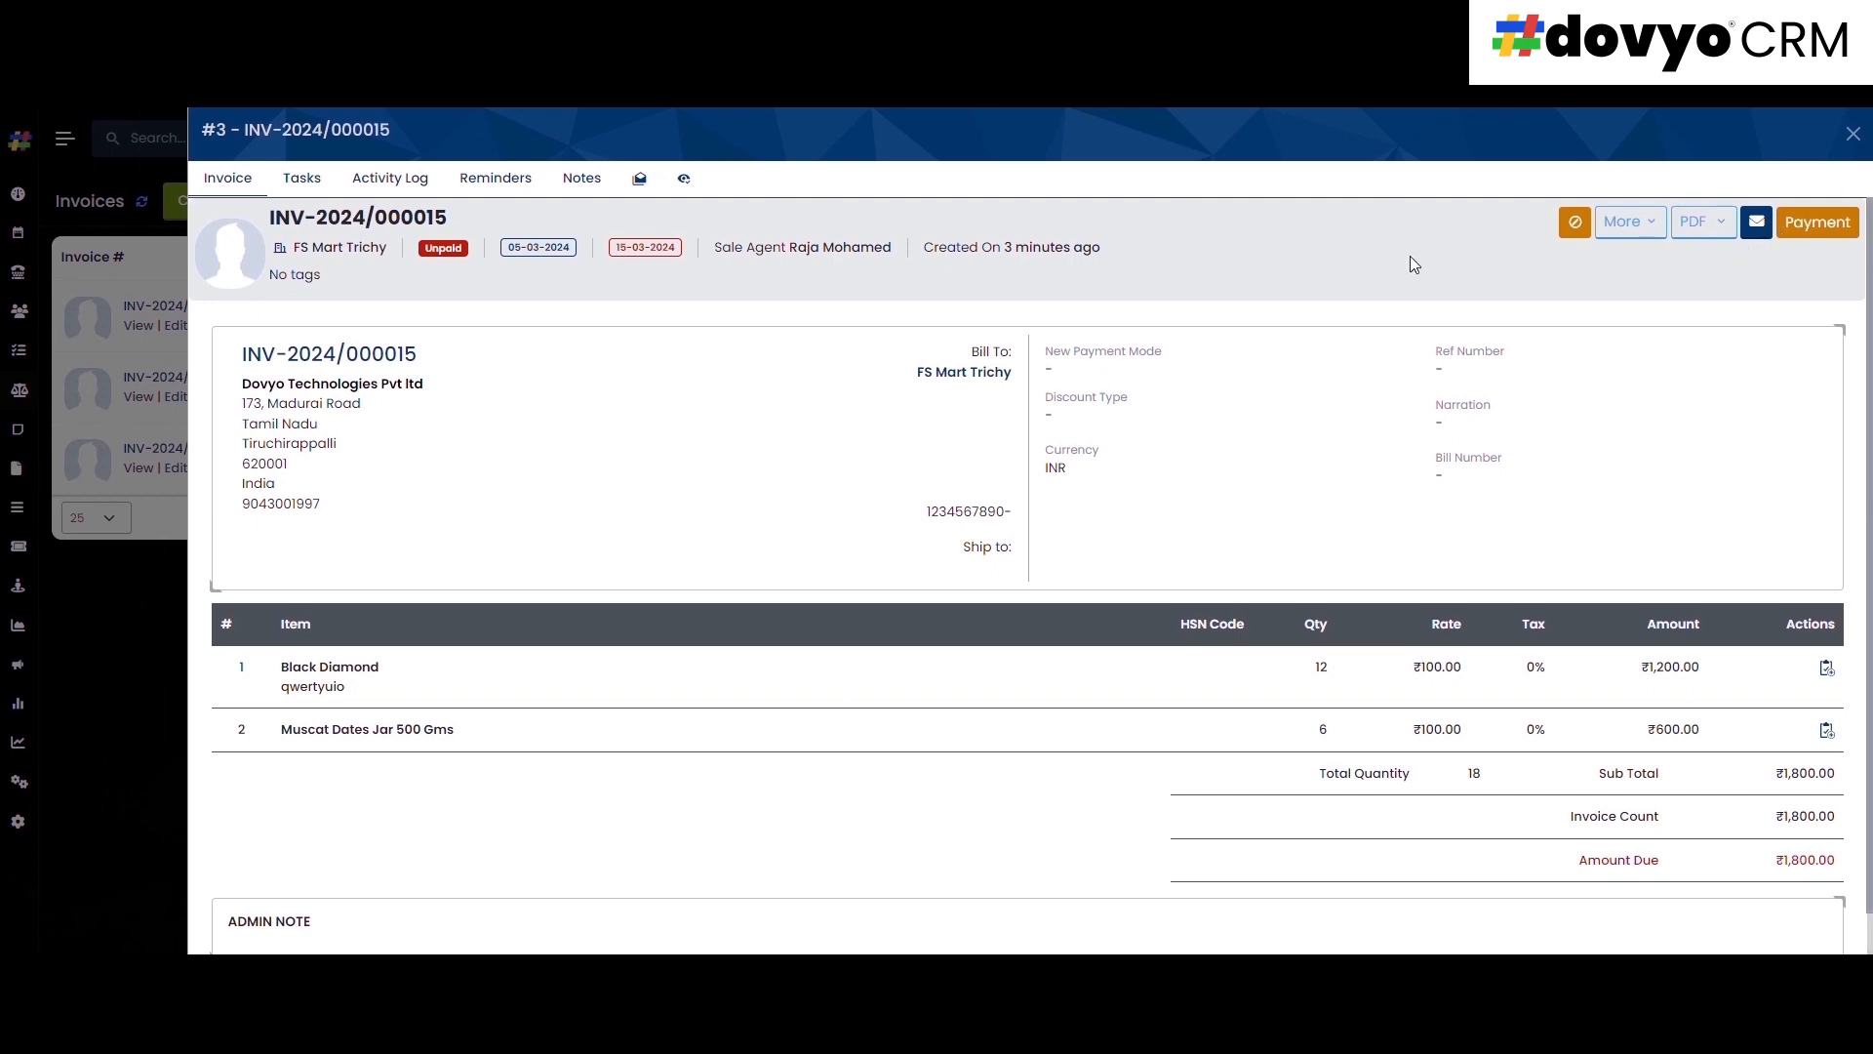
{"action": "left_click", "coordinate": [1856, 137]}
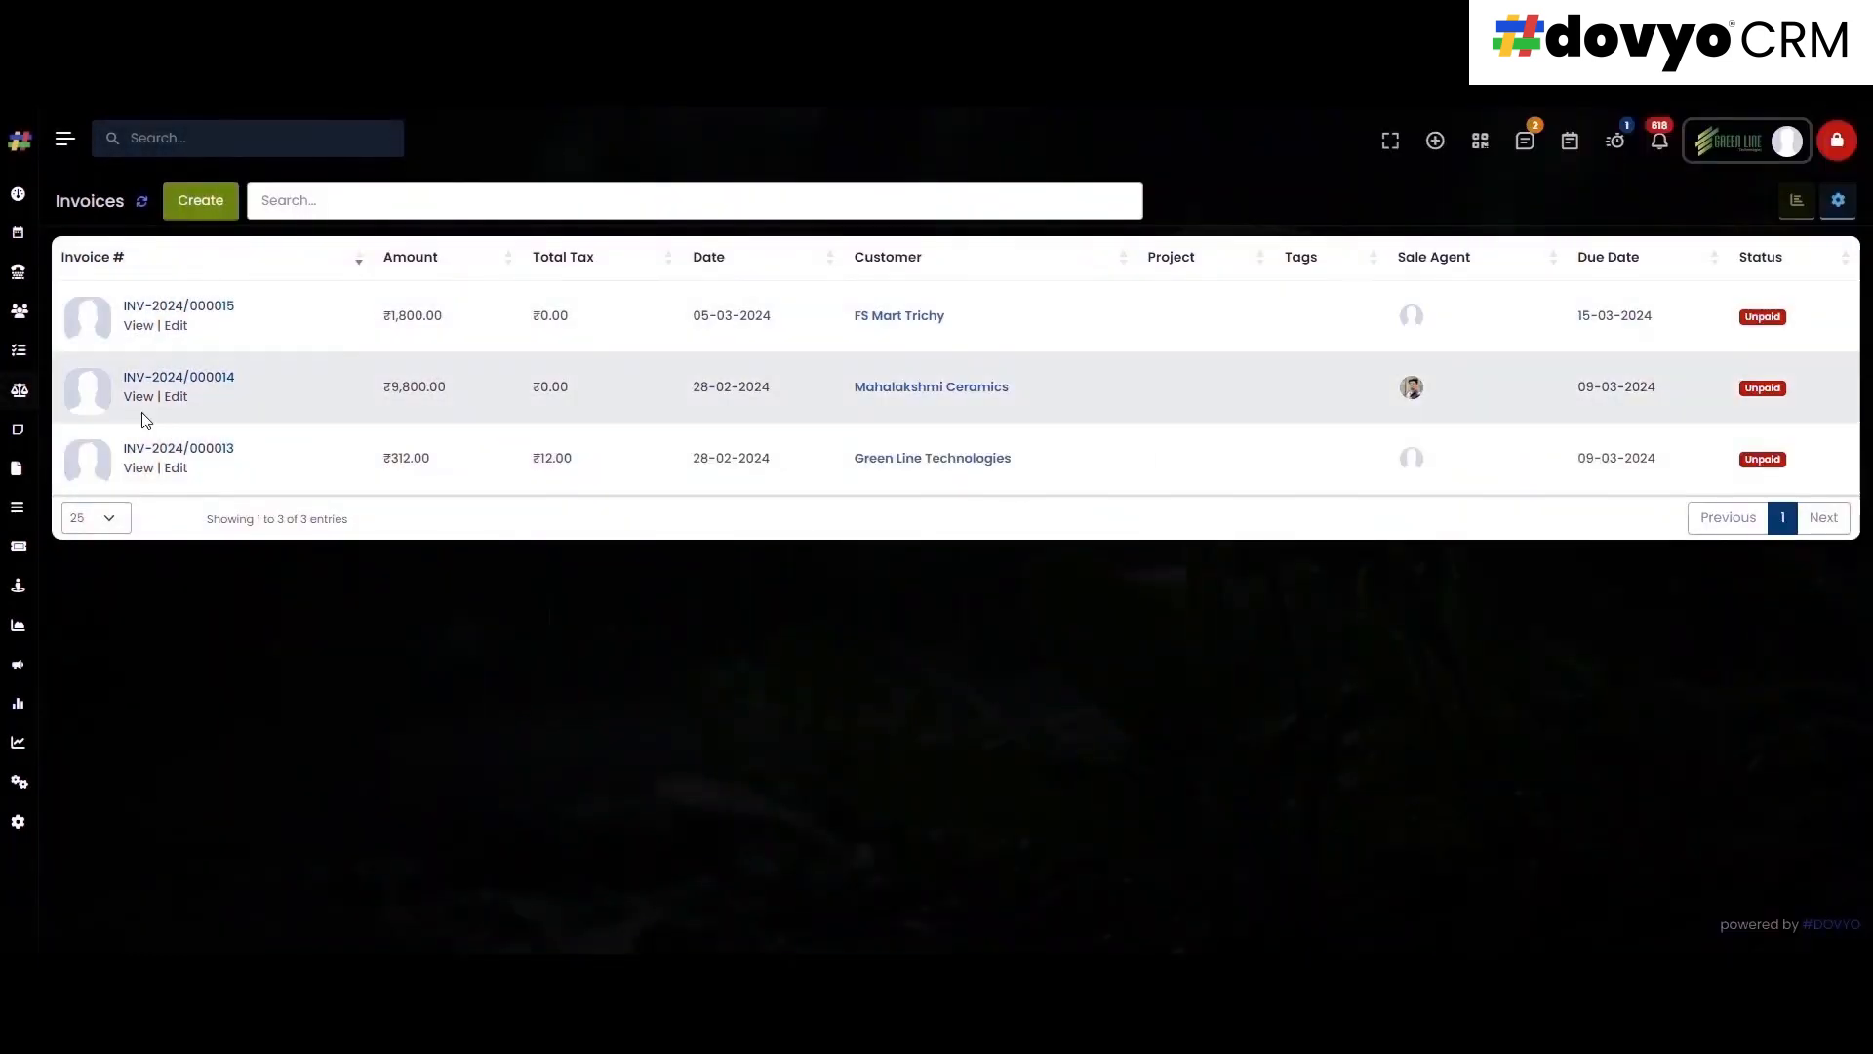
- Open the FS Mart Trichy payment from the Payments list to examine its details and receipt
{"action": "mouse_move", "coordinate": [18, 390]}
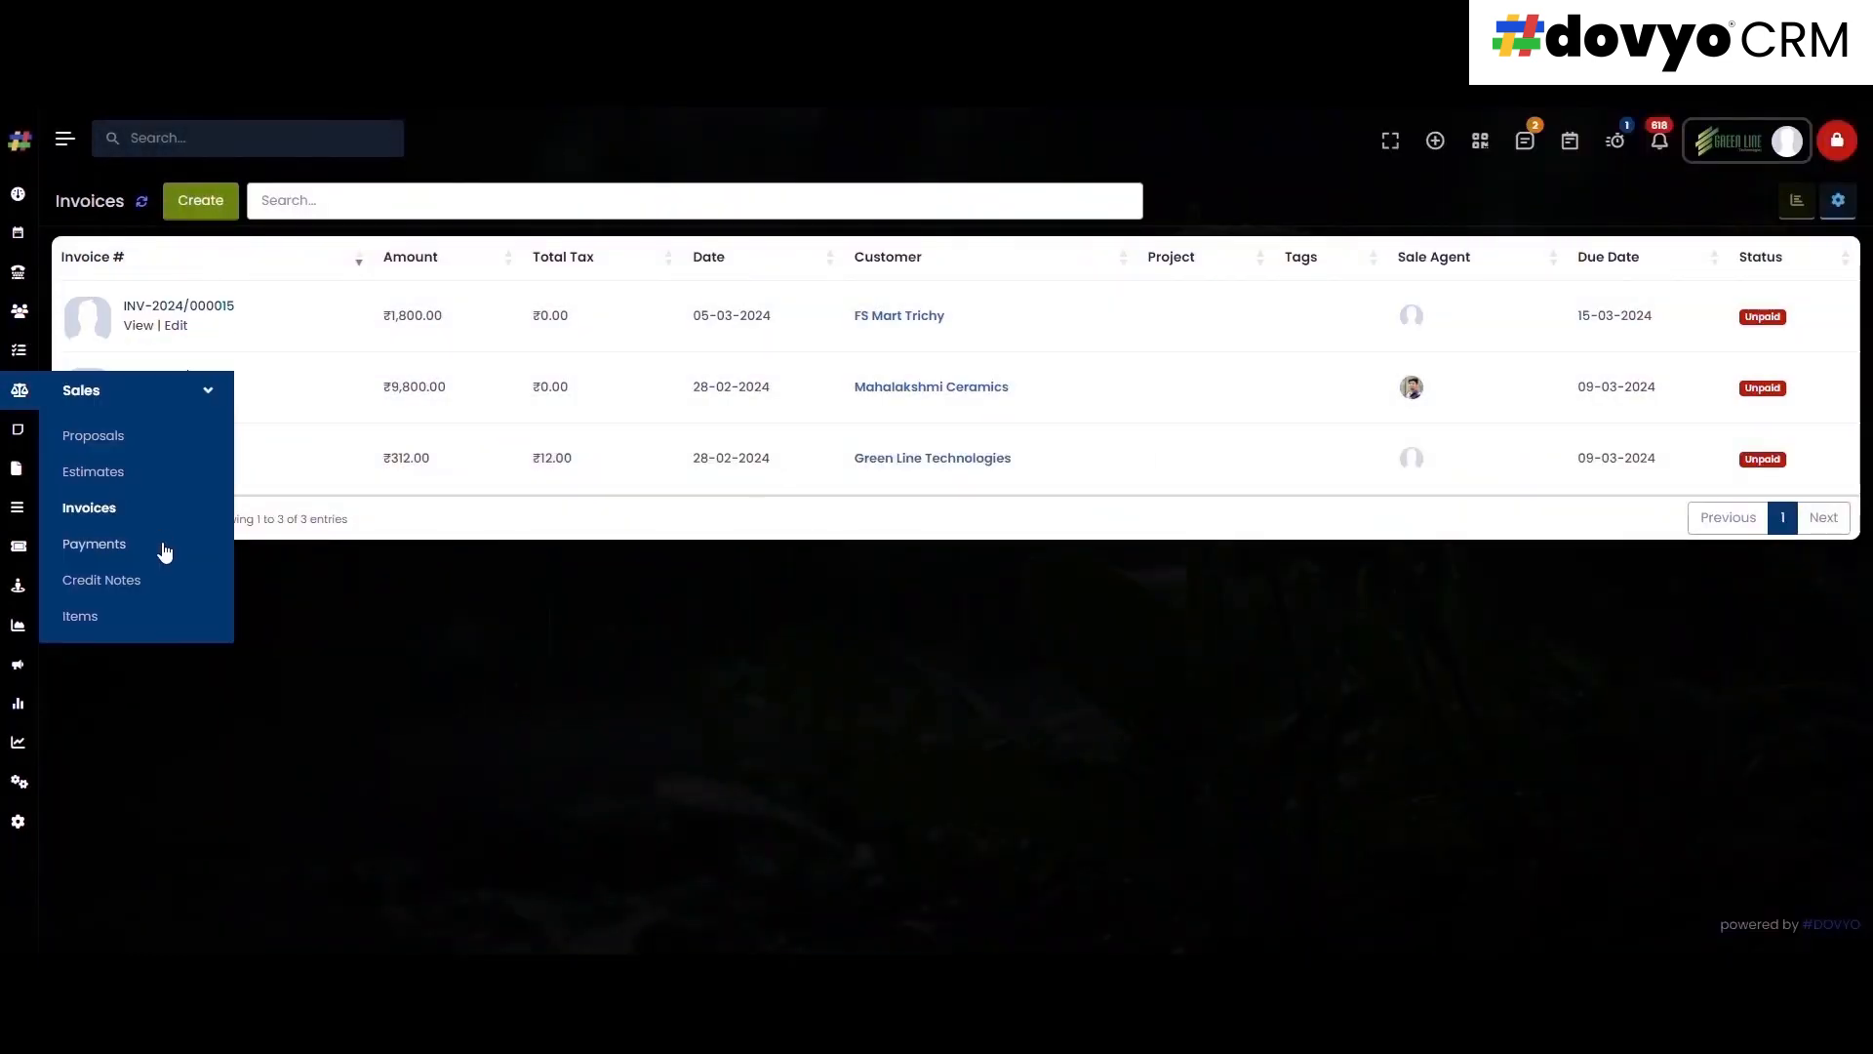
{"action": "left_click", "coordinate": [115, 553]}
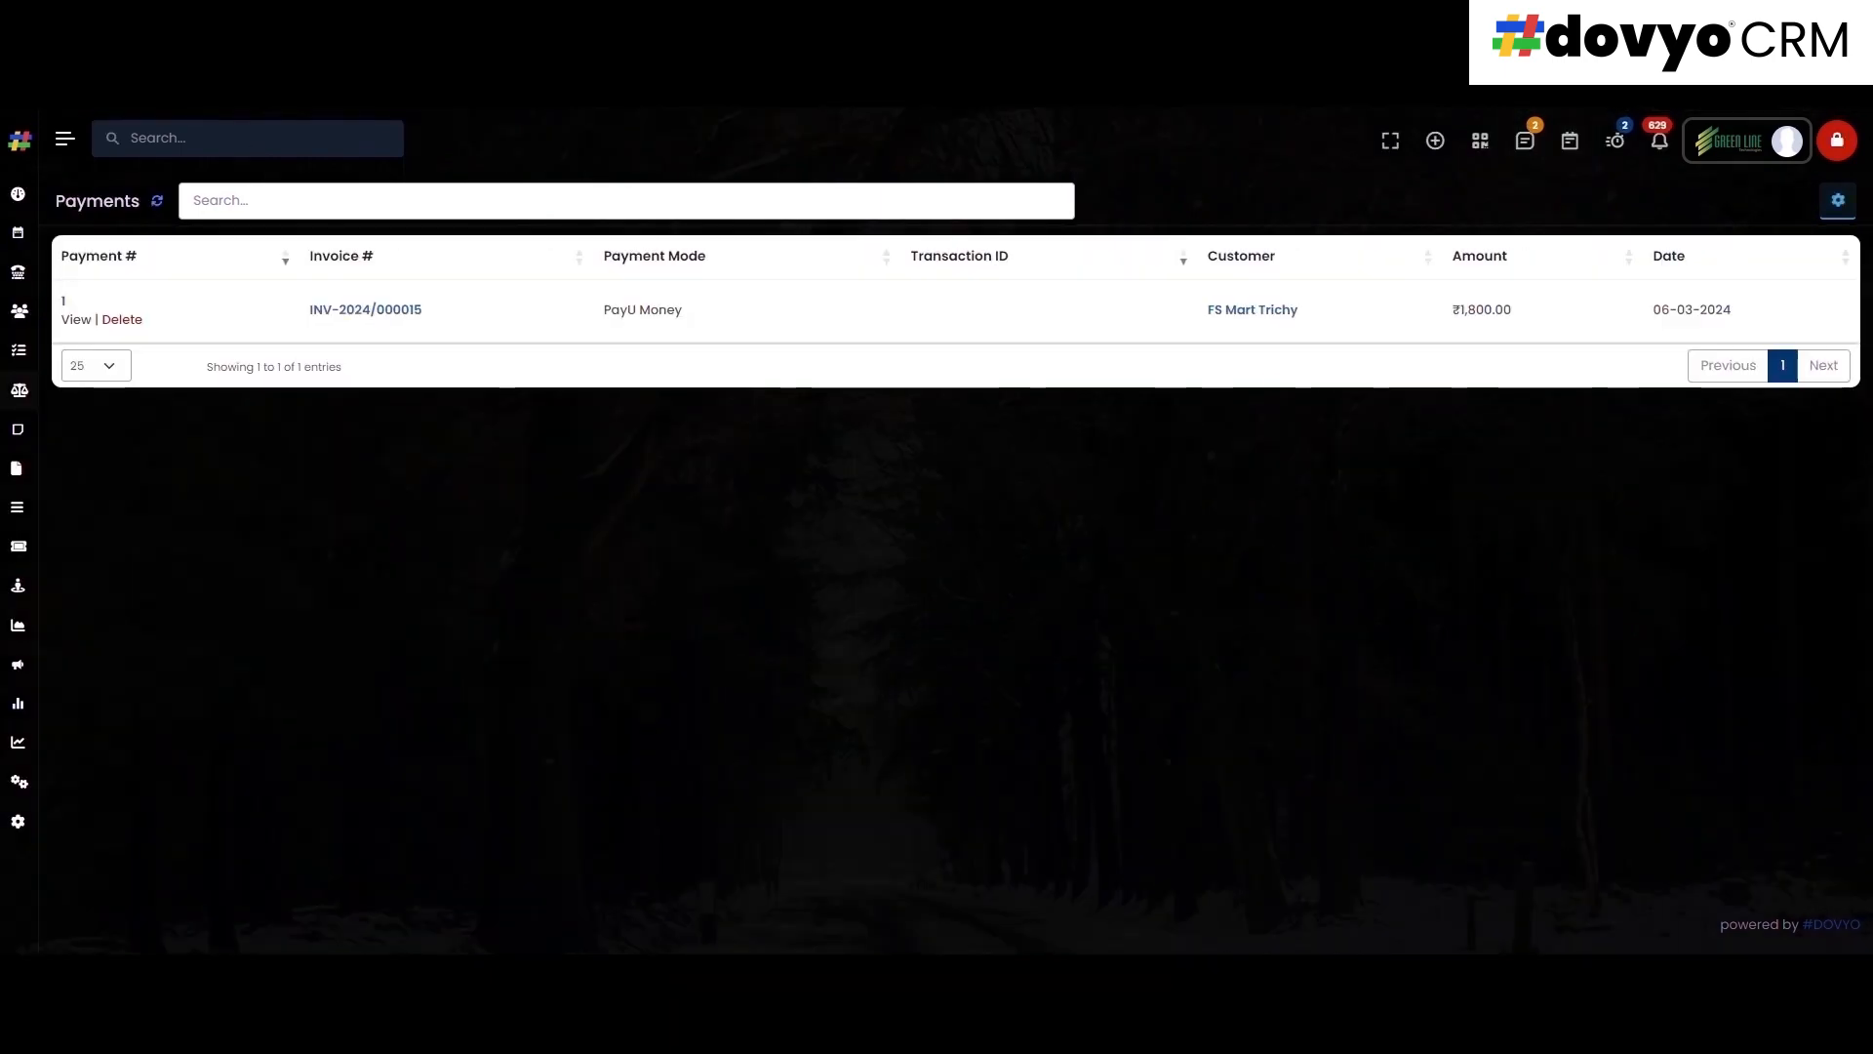
{"action": "left_click", "coordinate": [64, 314]}
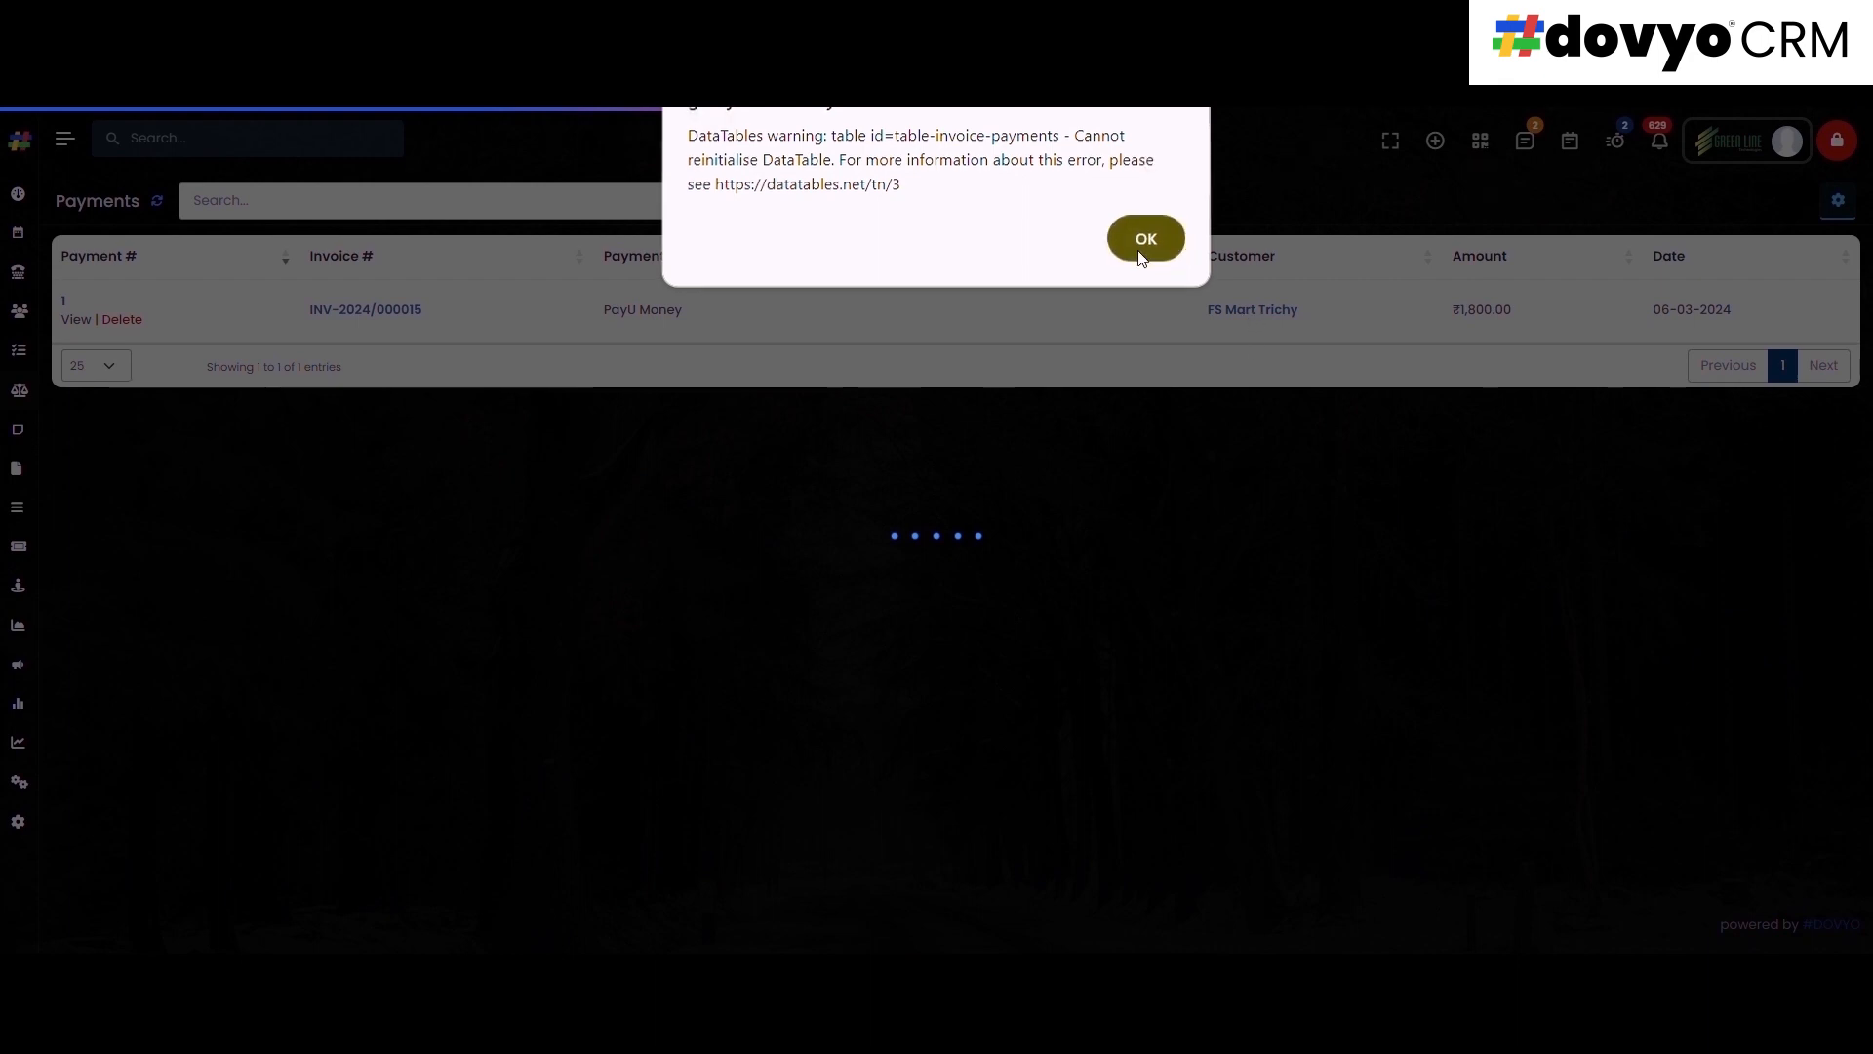
{"action": "left_click", "coordinate": [1138, 243]}
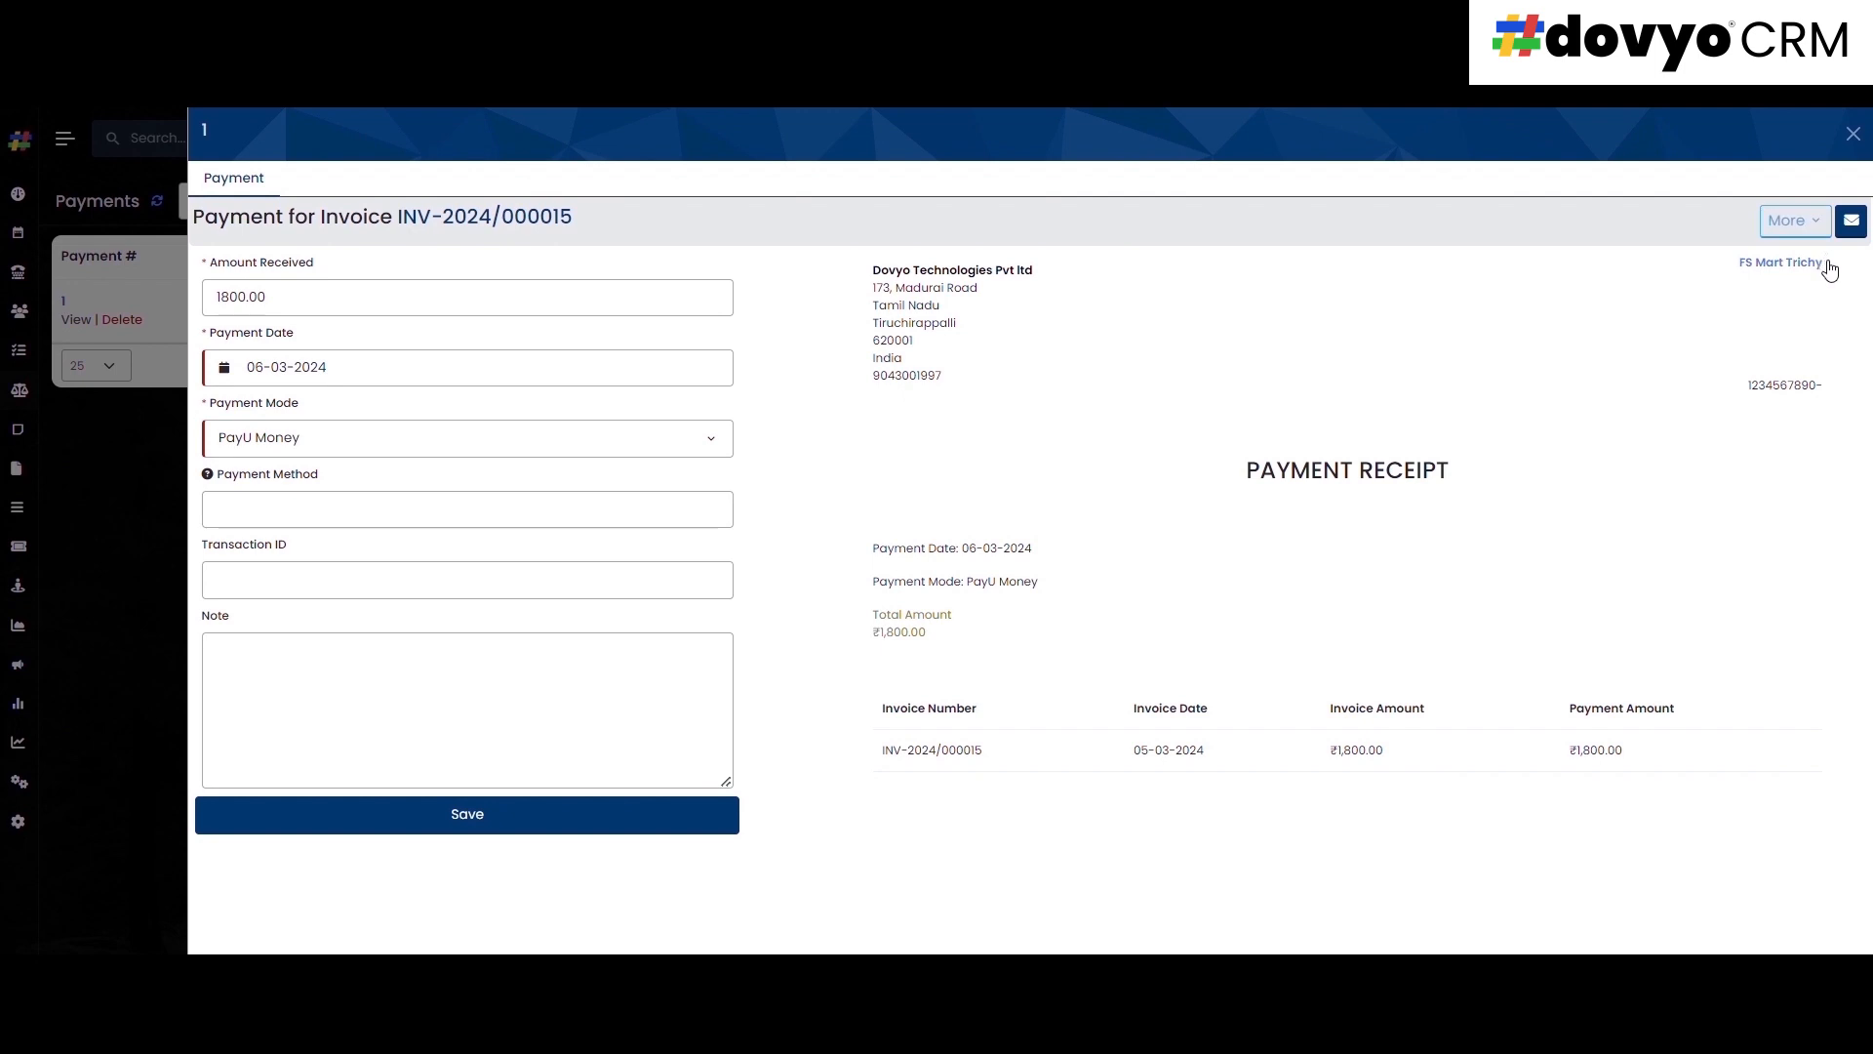
- Preview the FS Mart Trichy payment receipt's PDF with the Default template, and close the preview
{"action": "left_click", "coordinate": [1798, 224]}
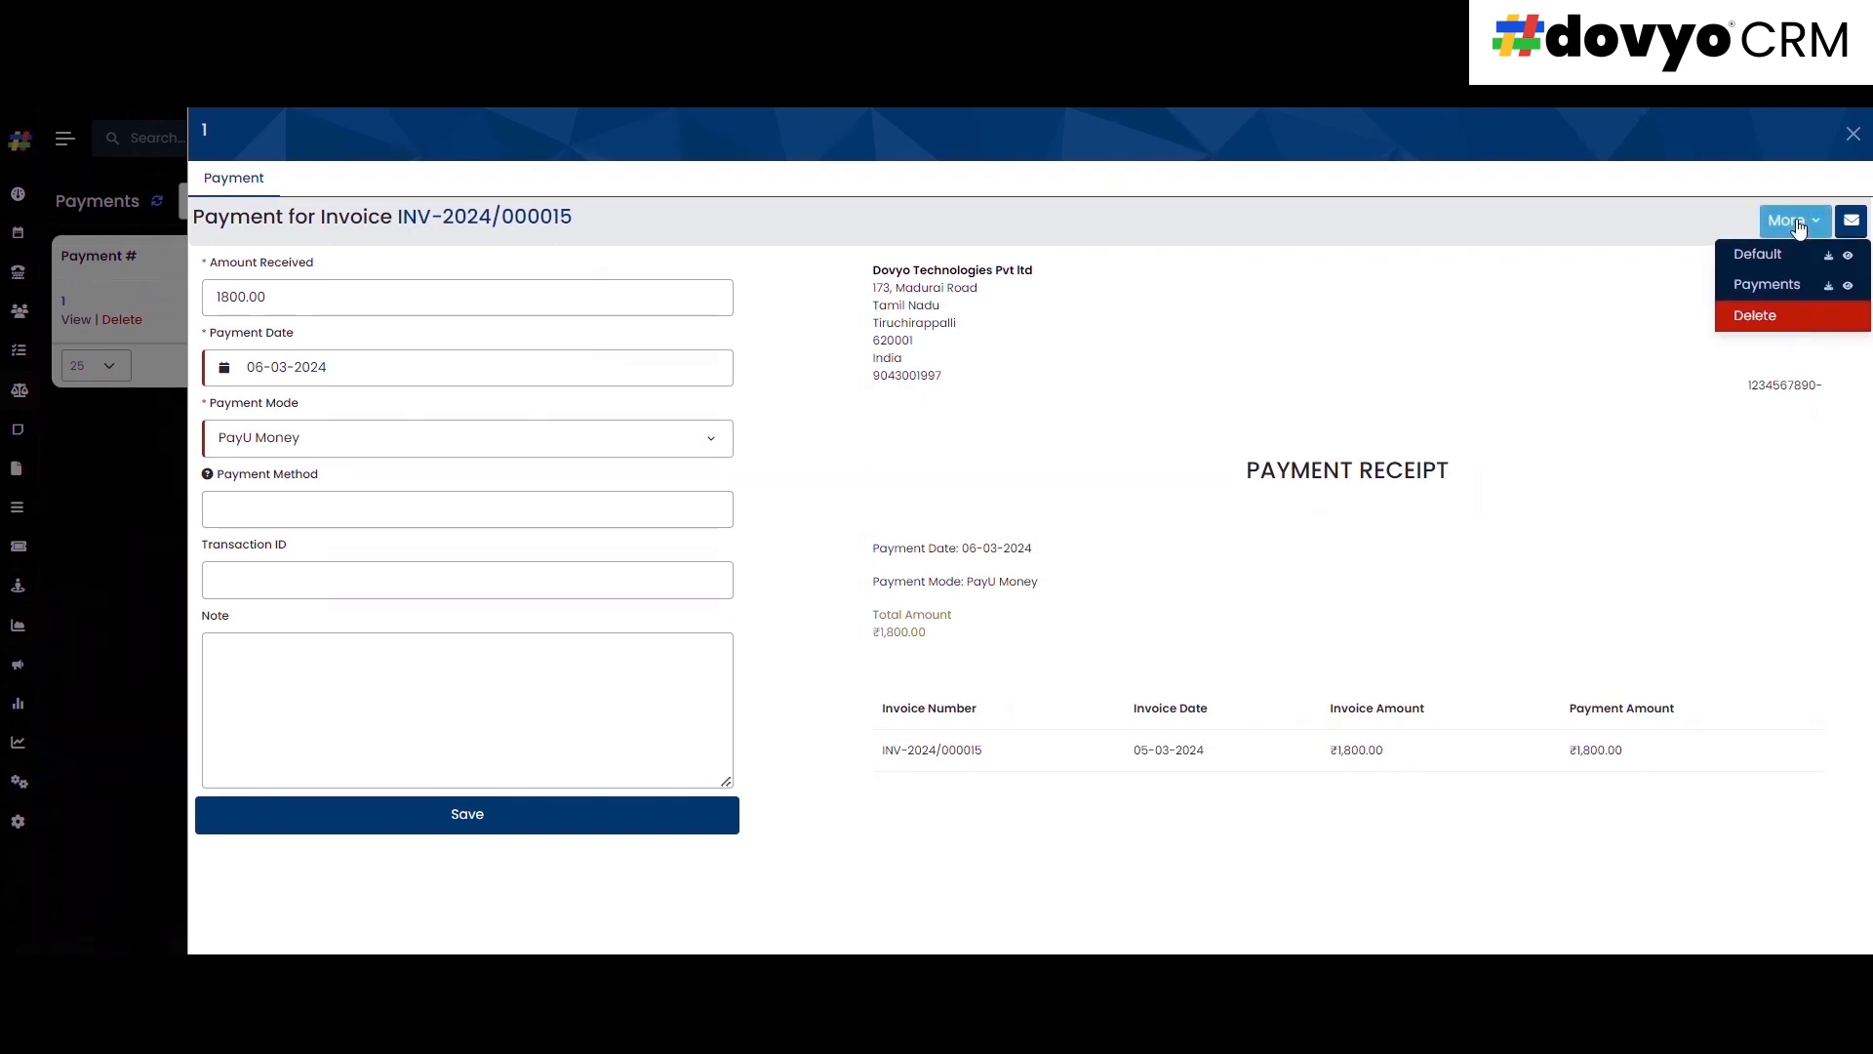
{"action": "left_click", "coordinate": [1858, 256]}
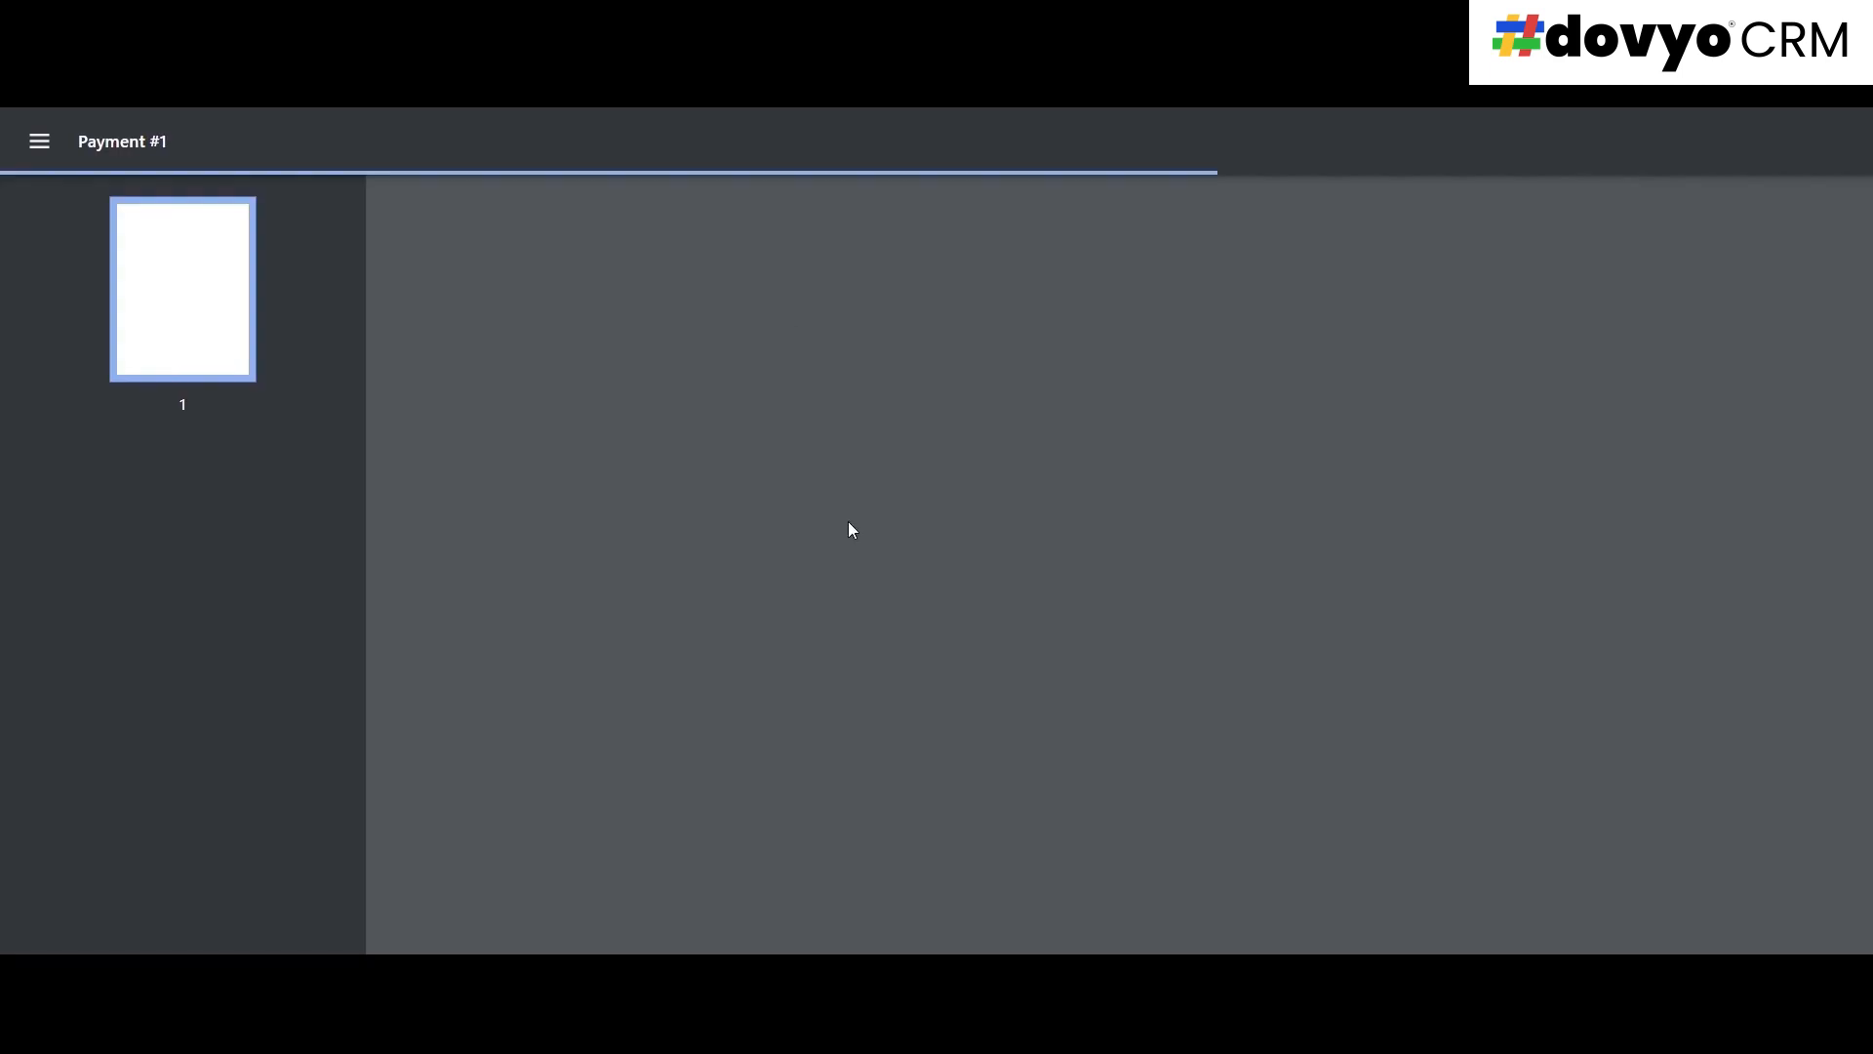
{"action": "scroll", "coordinate": [1357, 569], "scroll_direction": "down", "scroll_amount": 5}
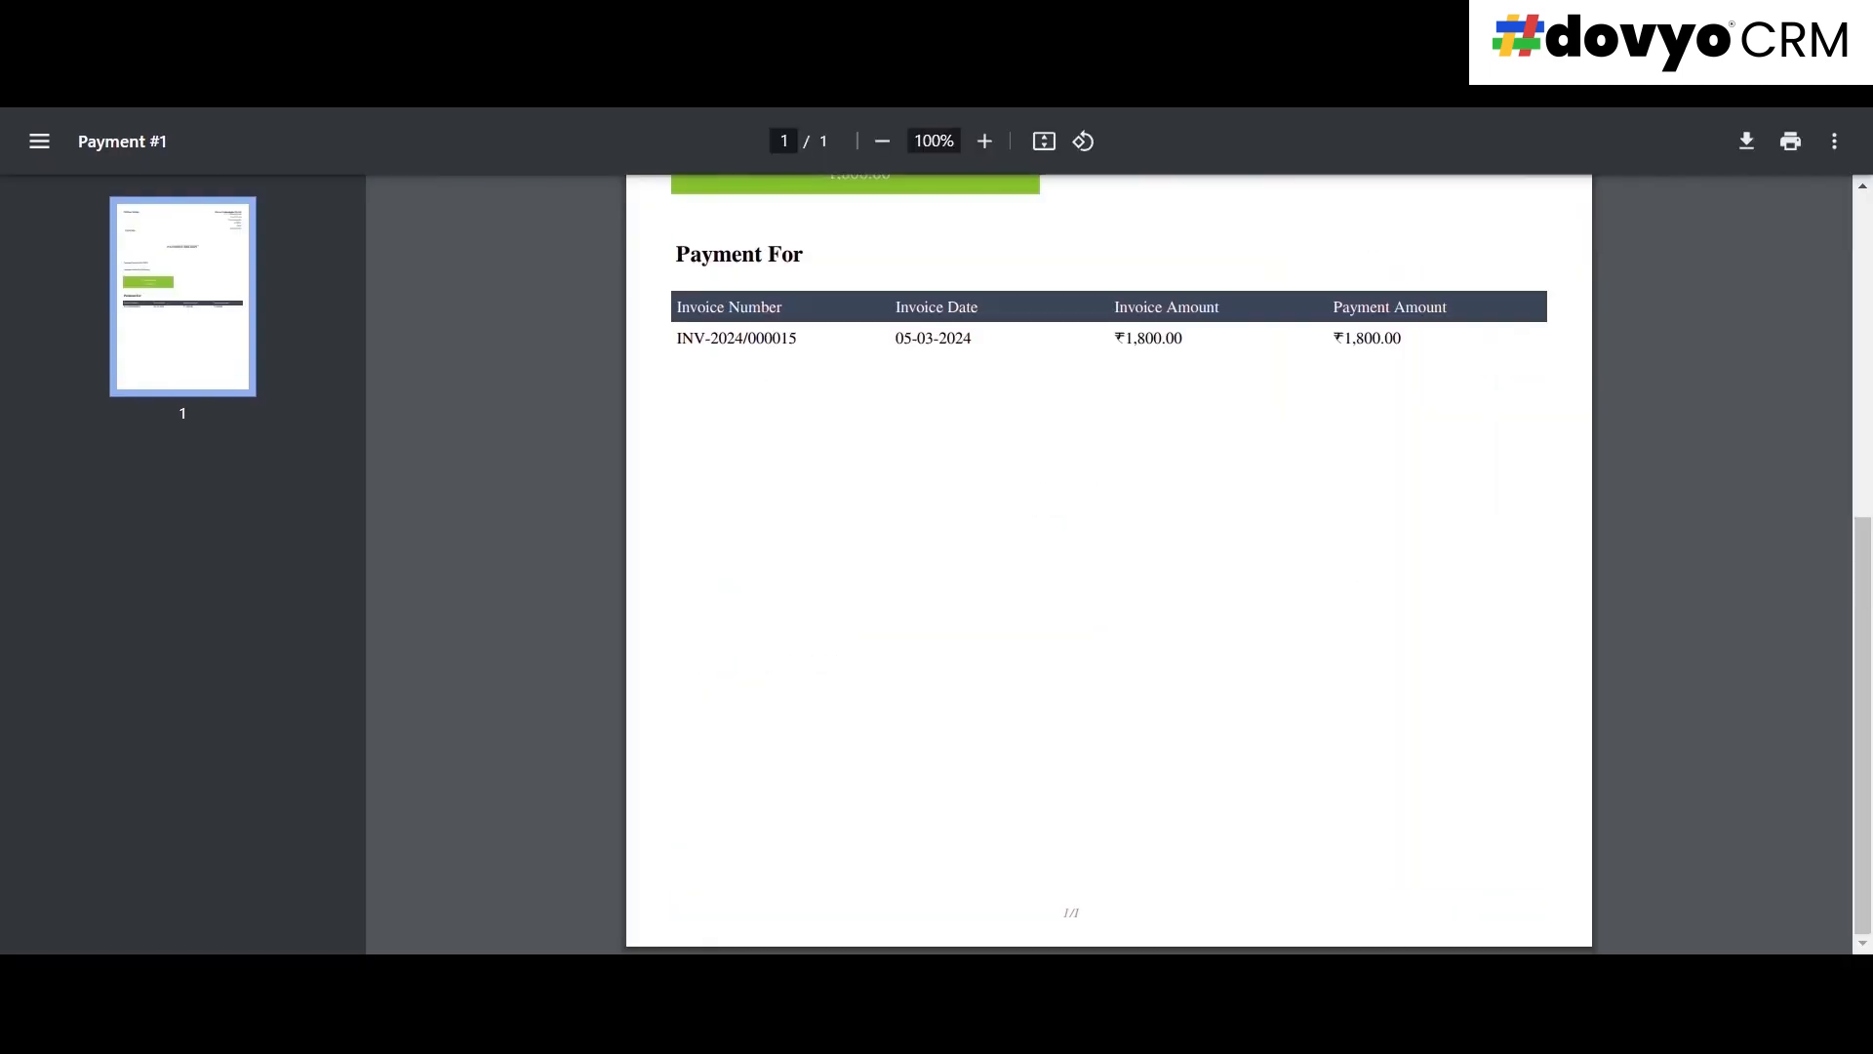
{"action": "key", "text": "ctrl+w"}
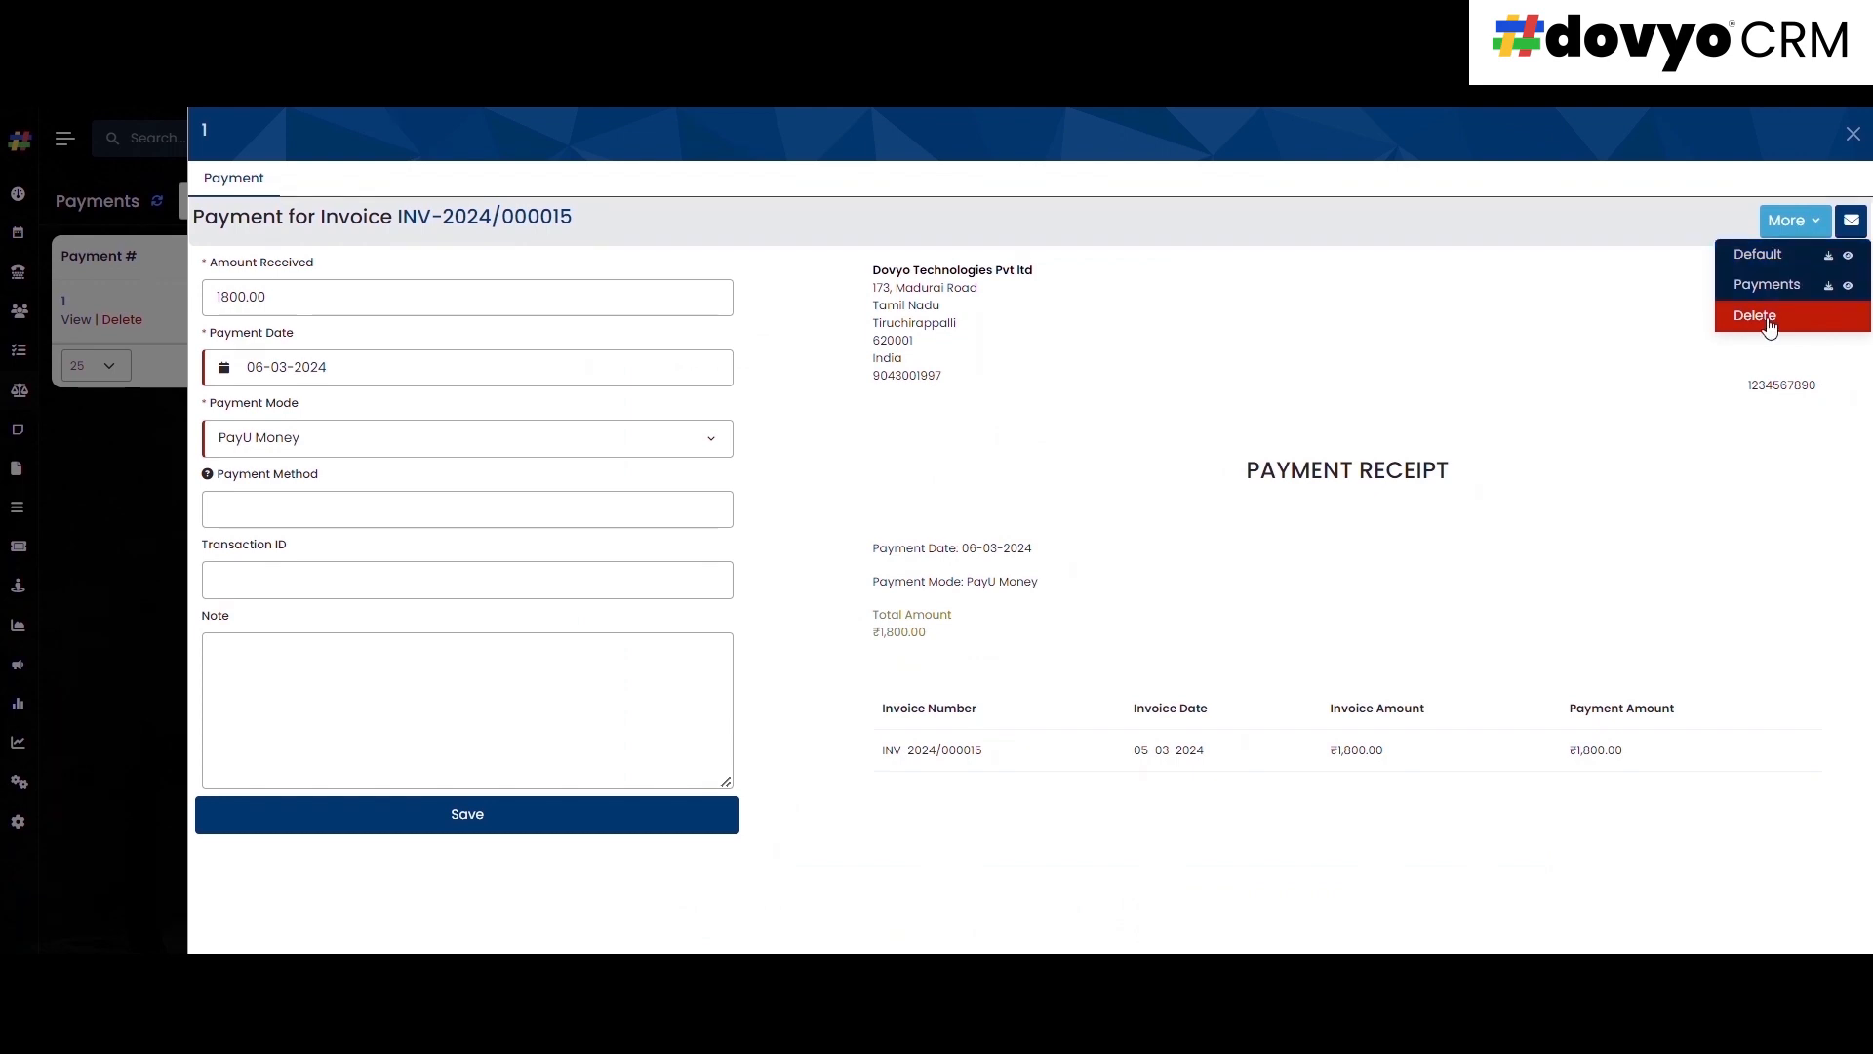
- Inspect the payment receipt's email form and template preview without sending it, and return to the Payments list
{"action": "left_click", "coordinate": [1860, 220]}
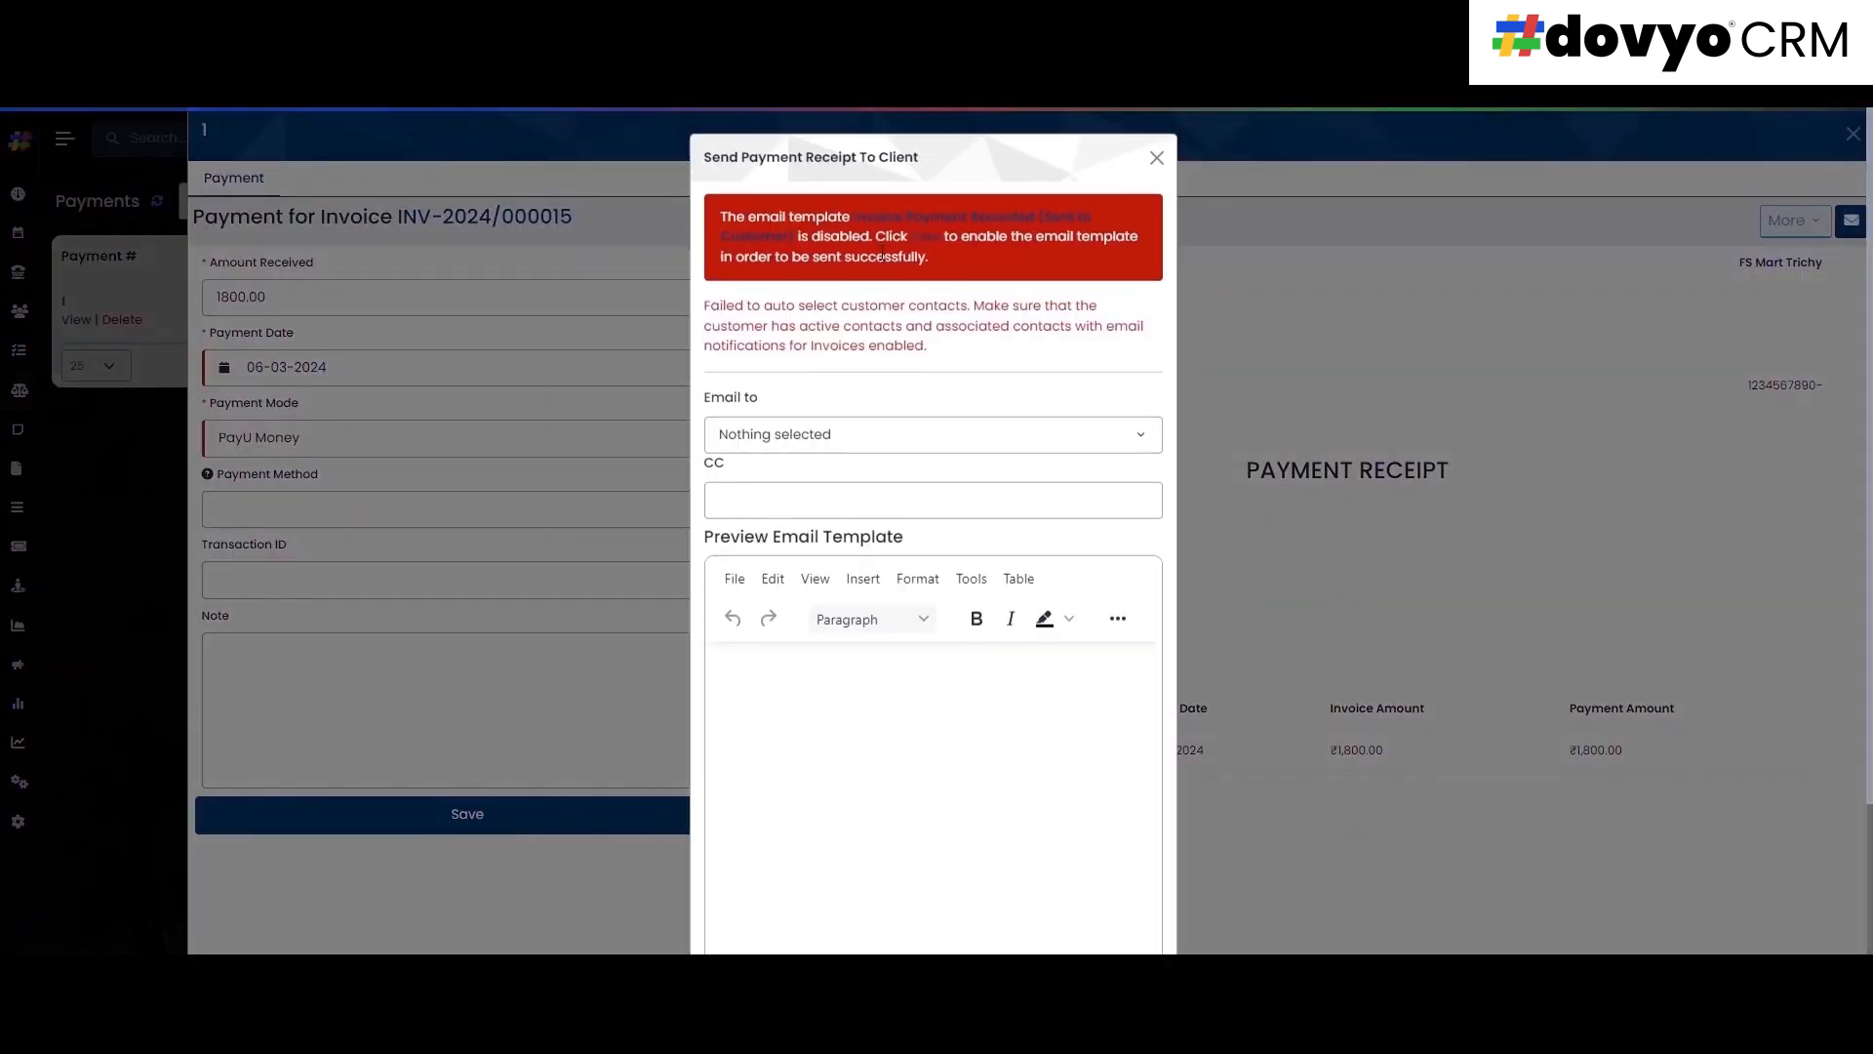
{"action": "left_click_drag", "start_coordinate": [1157, 829], "coordinate": [1150, 763]}
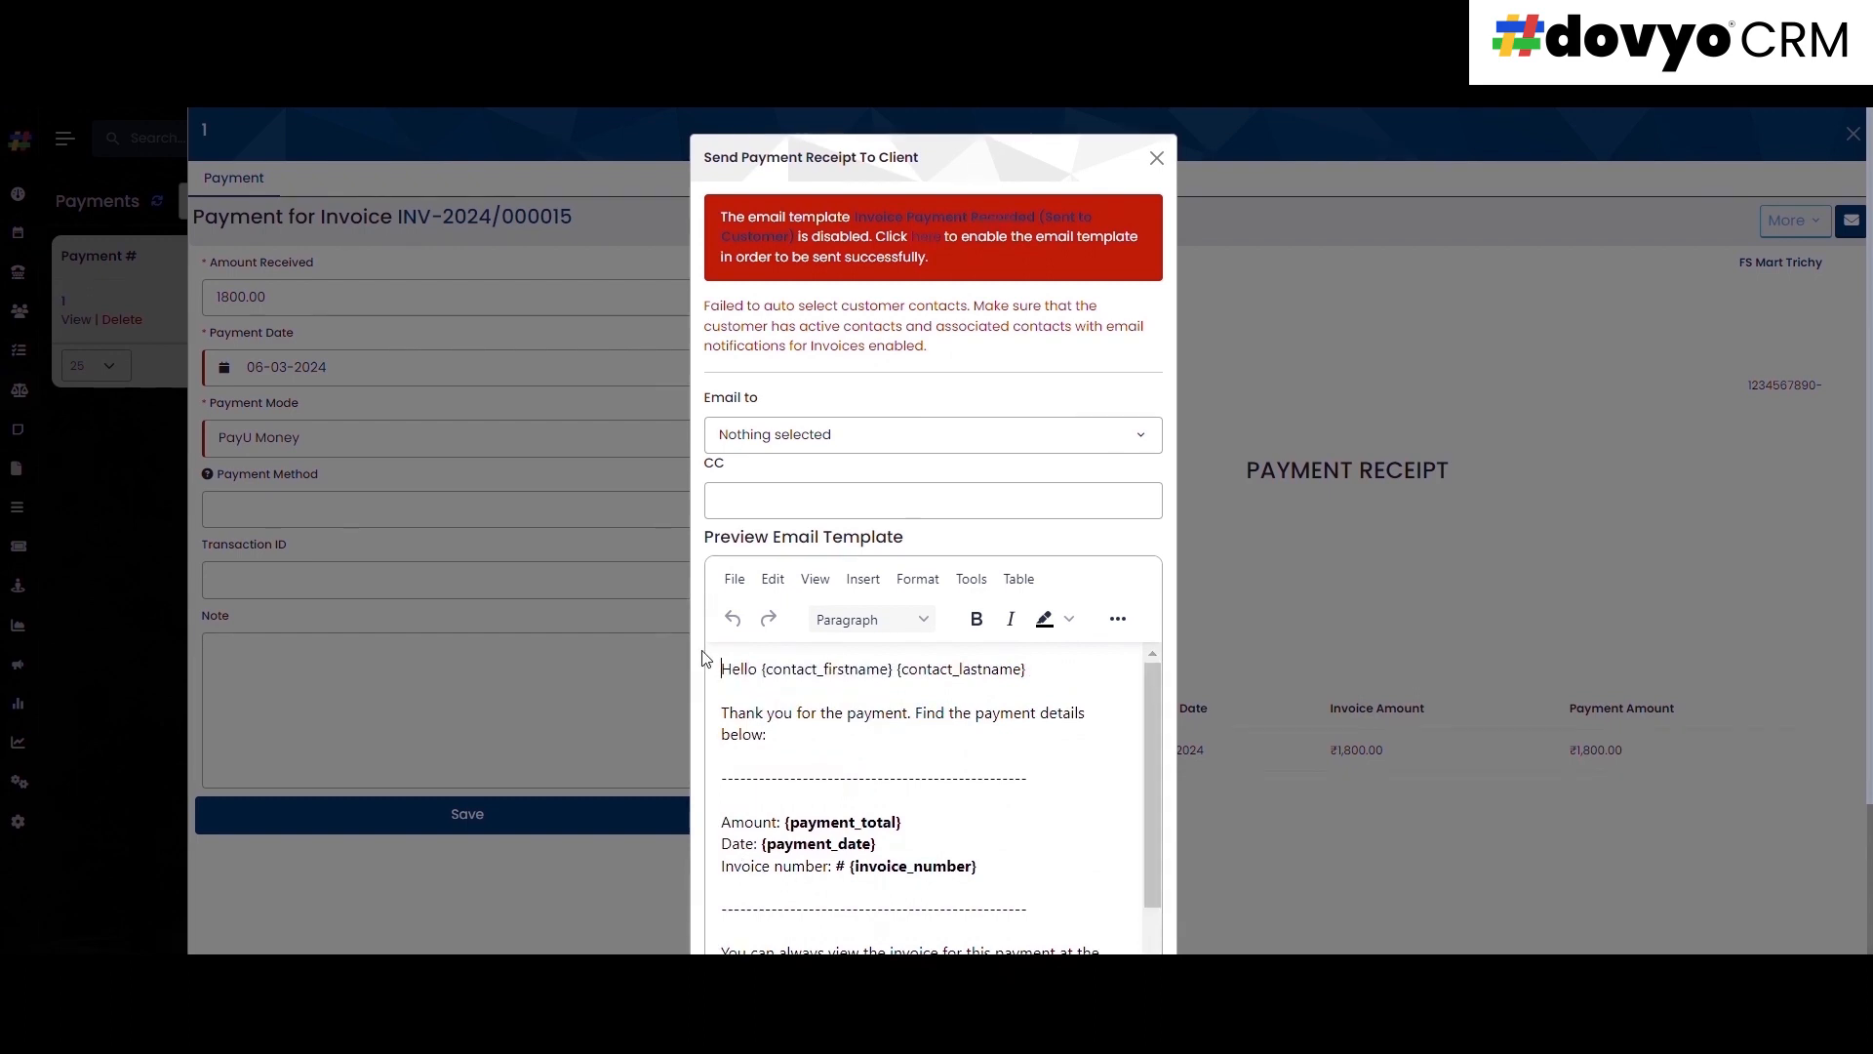
{"action": "left_click", "coordinate": [1157, 157]}
{"action": "left_click", "coordinate": [113, 556]}
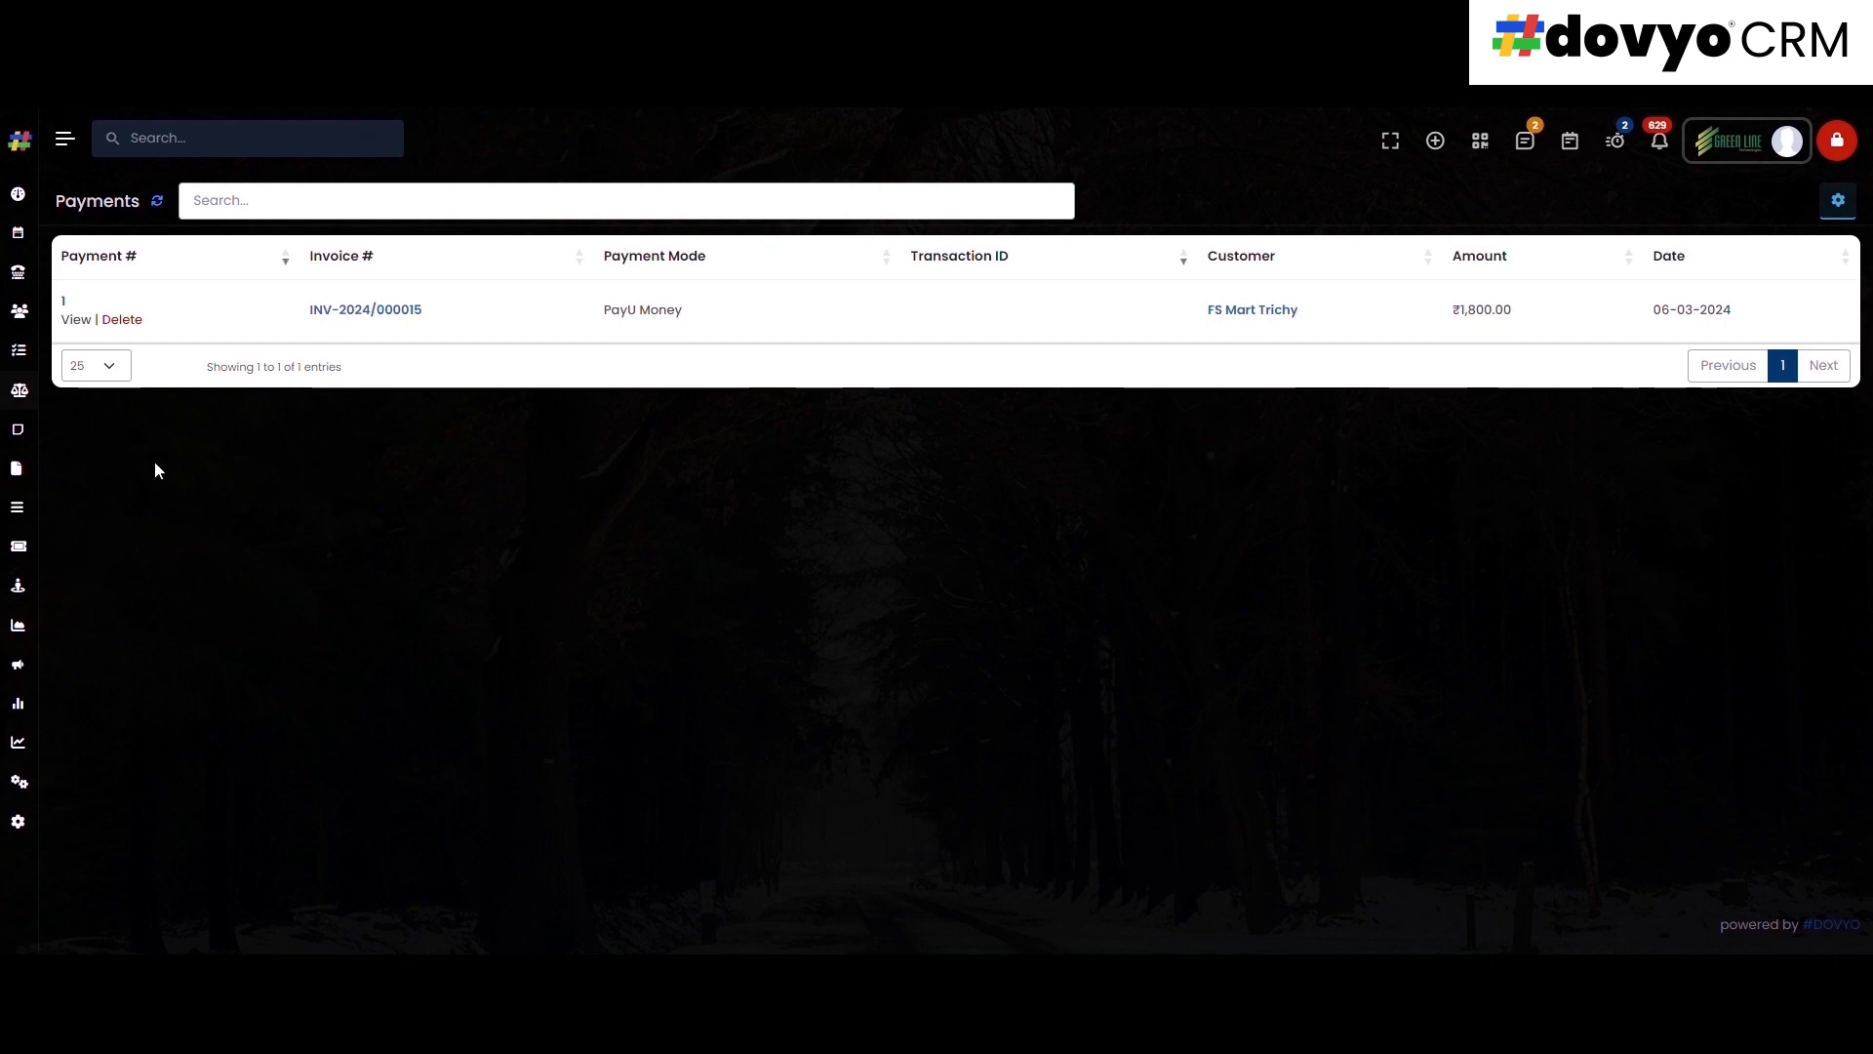
- Start a new credit note from the Credit Notes list, and examine its customer, address, item, discount and terms fields
{"action": "mouse_move", "coordinate": [19, 351]}
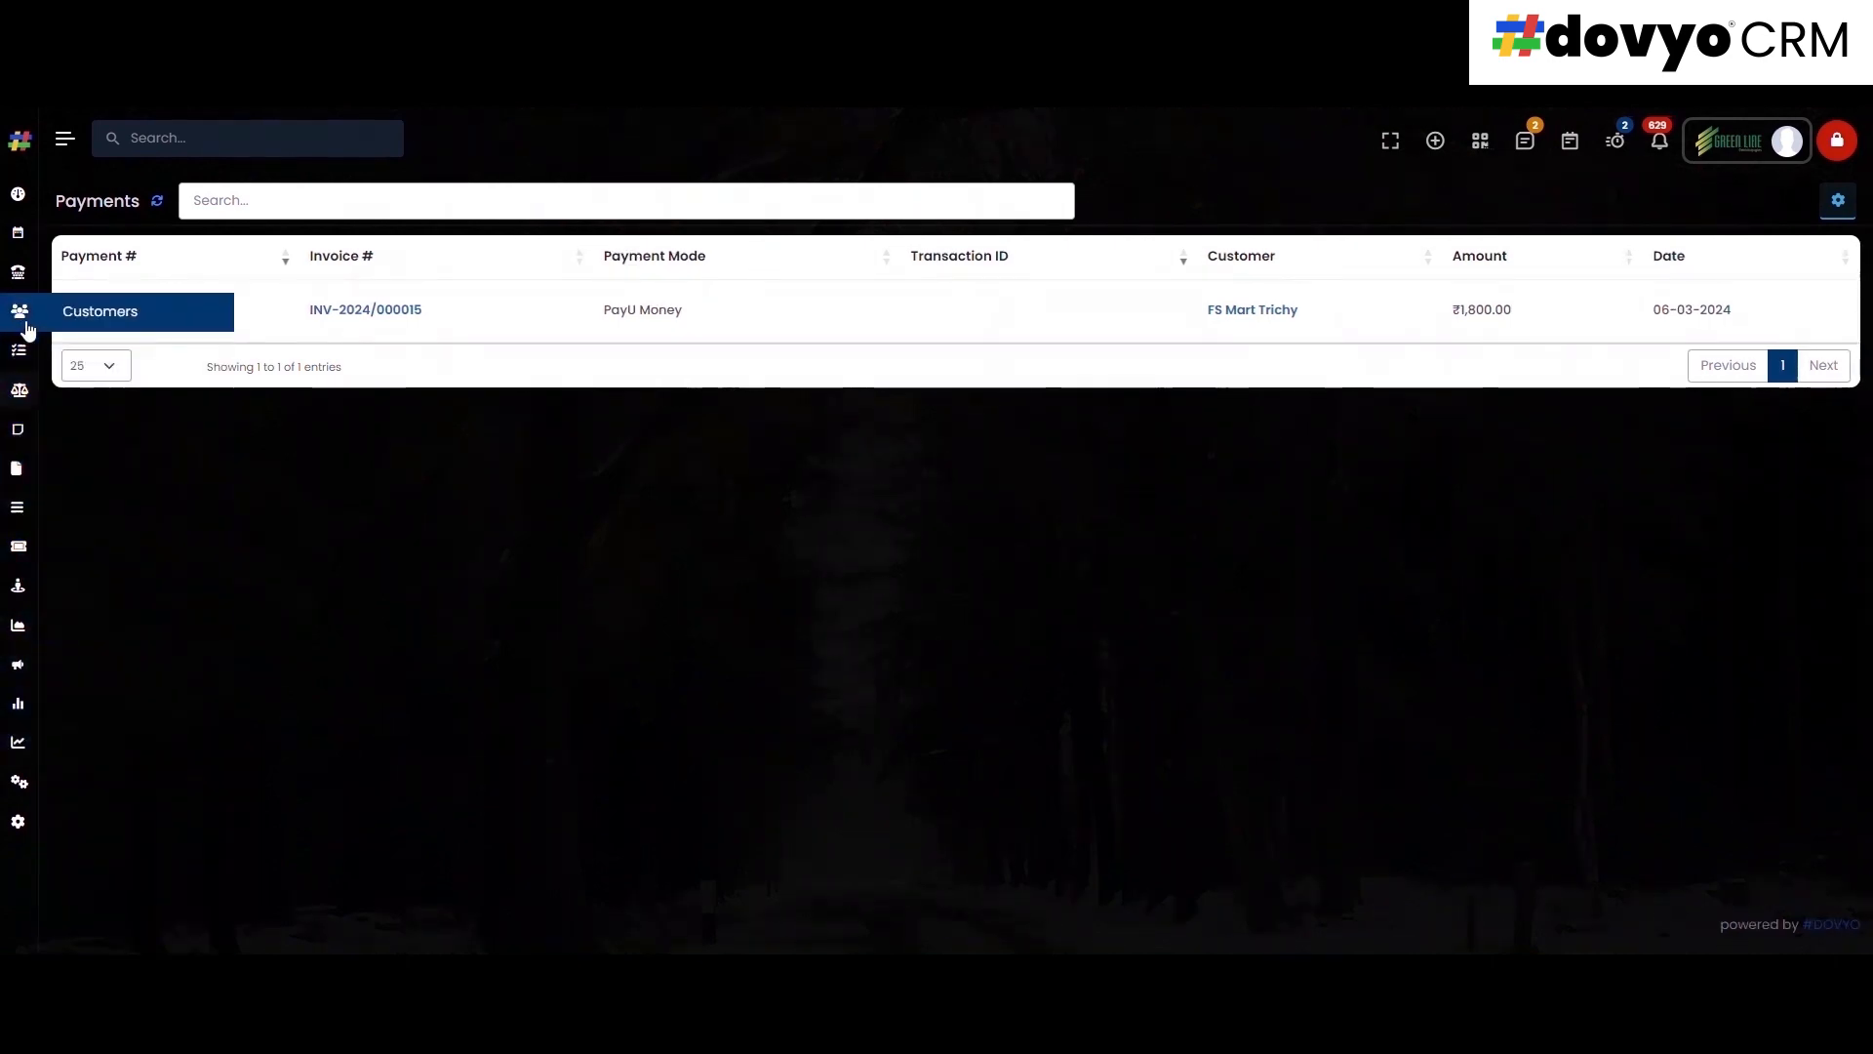
{"action": "mouse_move", "coordinate": [19, 389]}
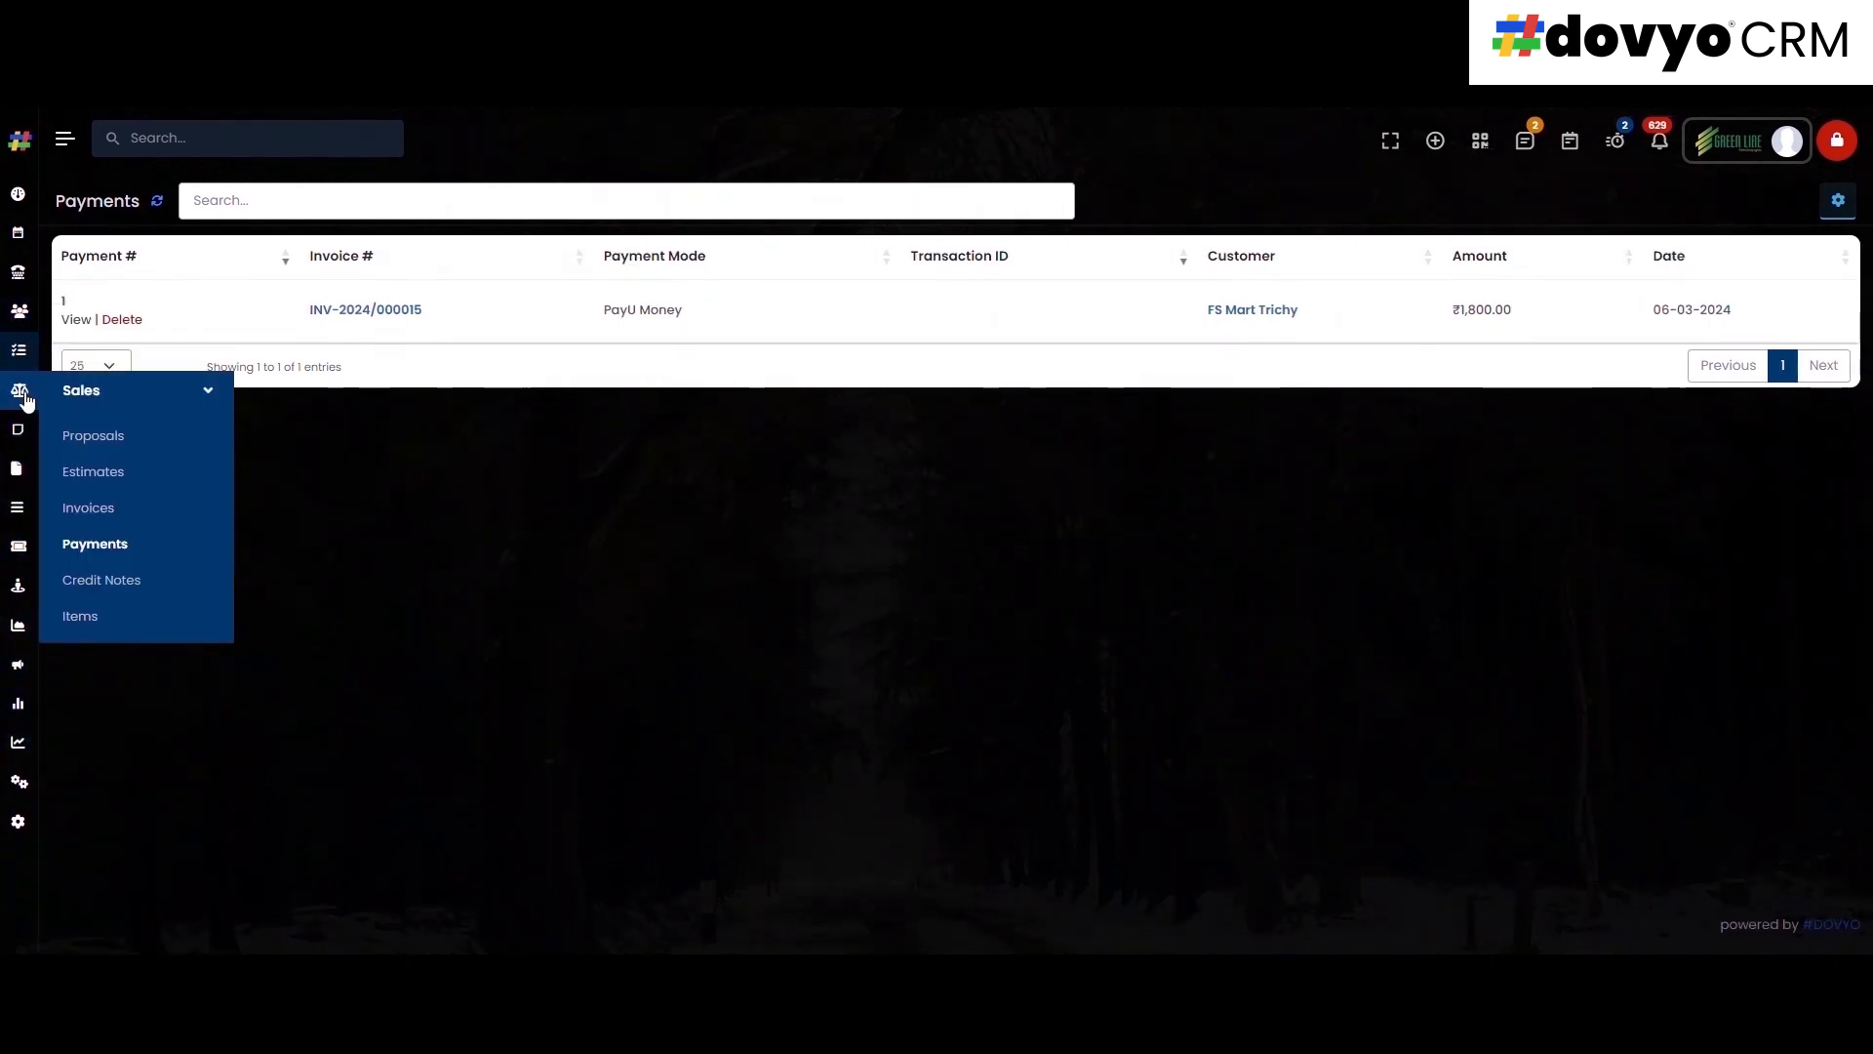
{"action": "left_click", "coordinate": [104, 582]}
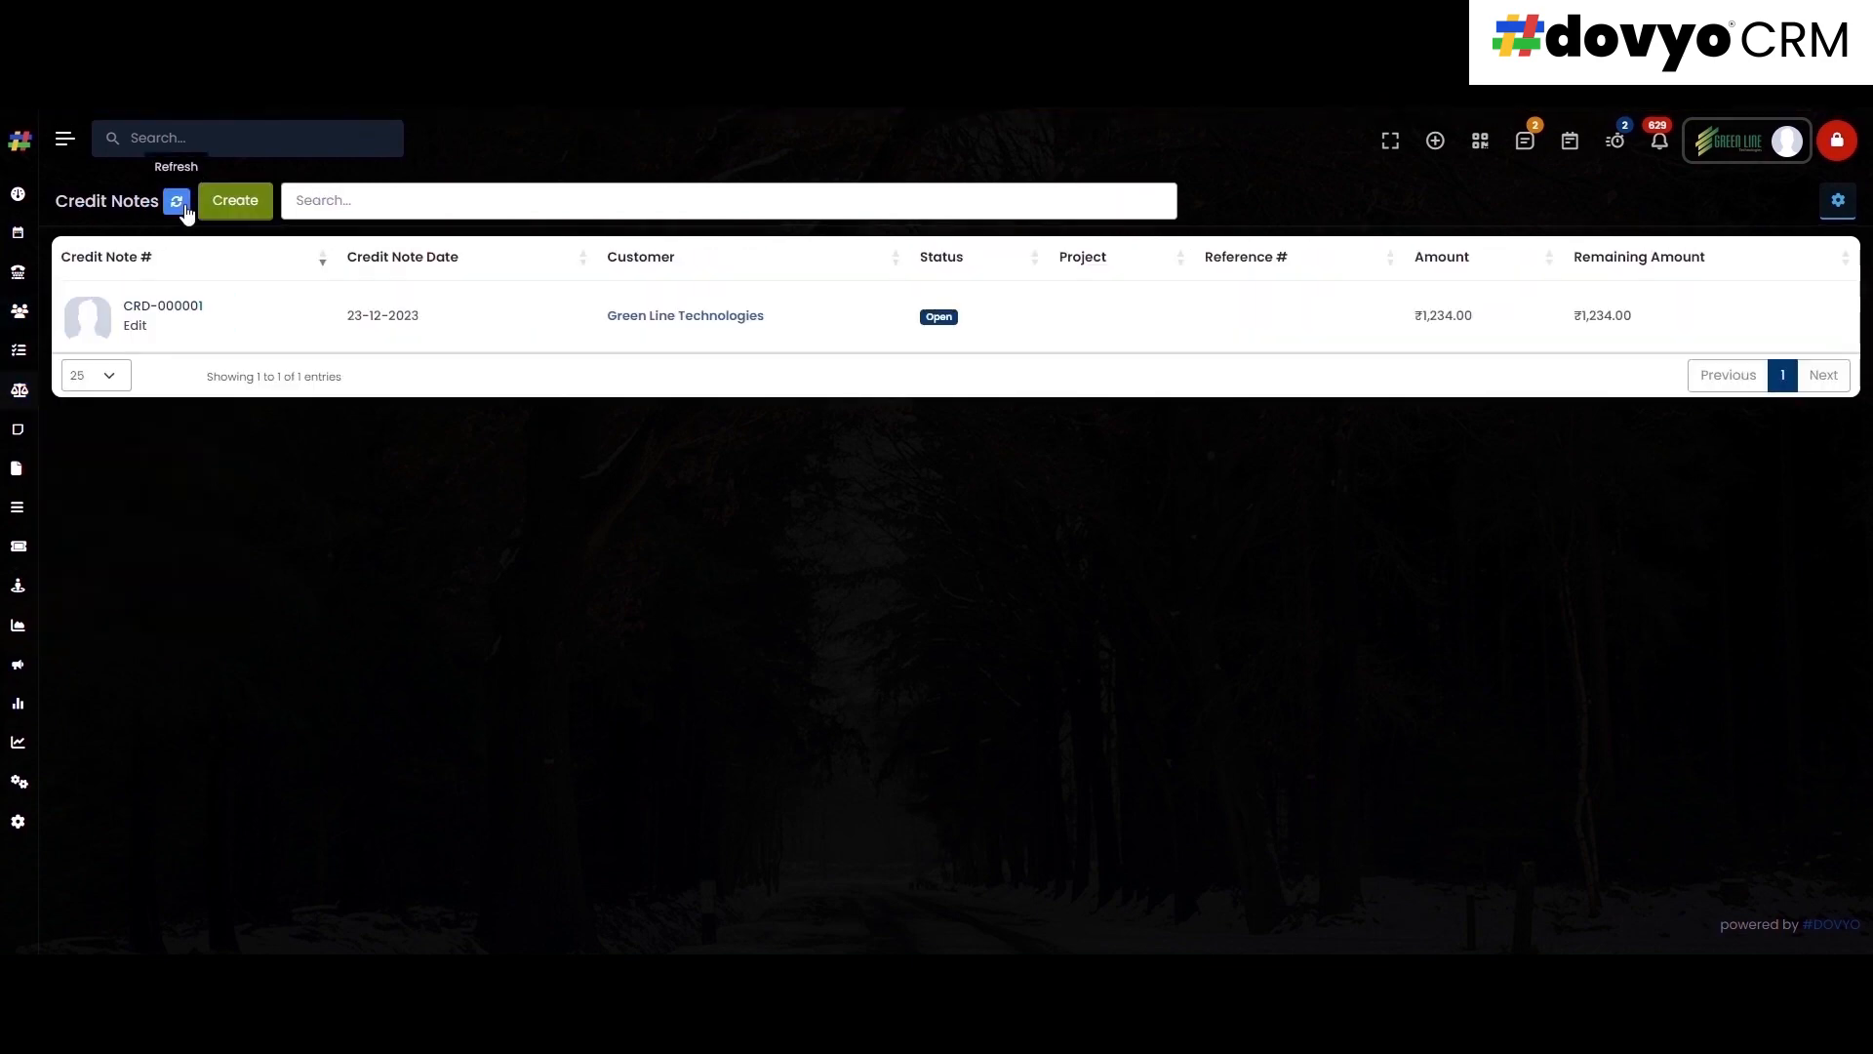
{"action": "left_click", "coordinate": [243, 202]}
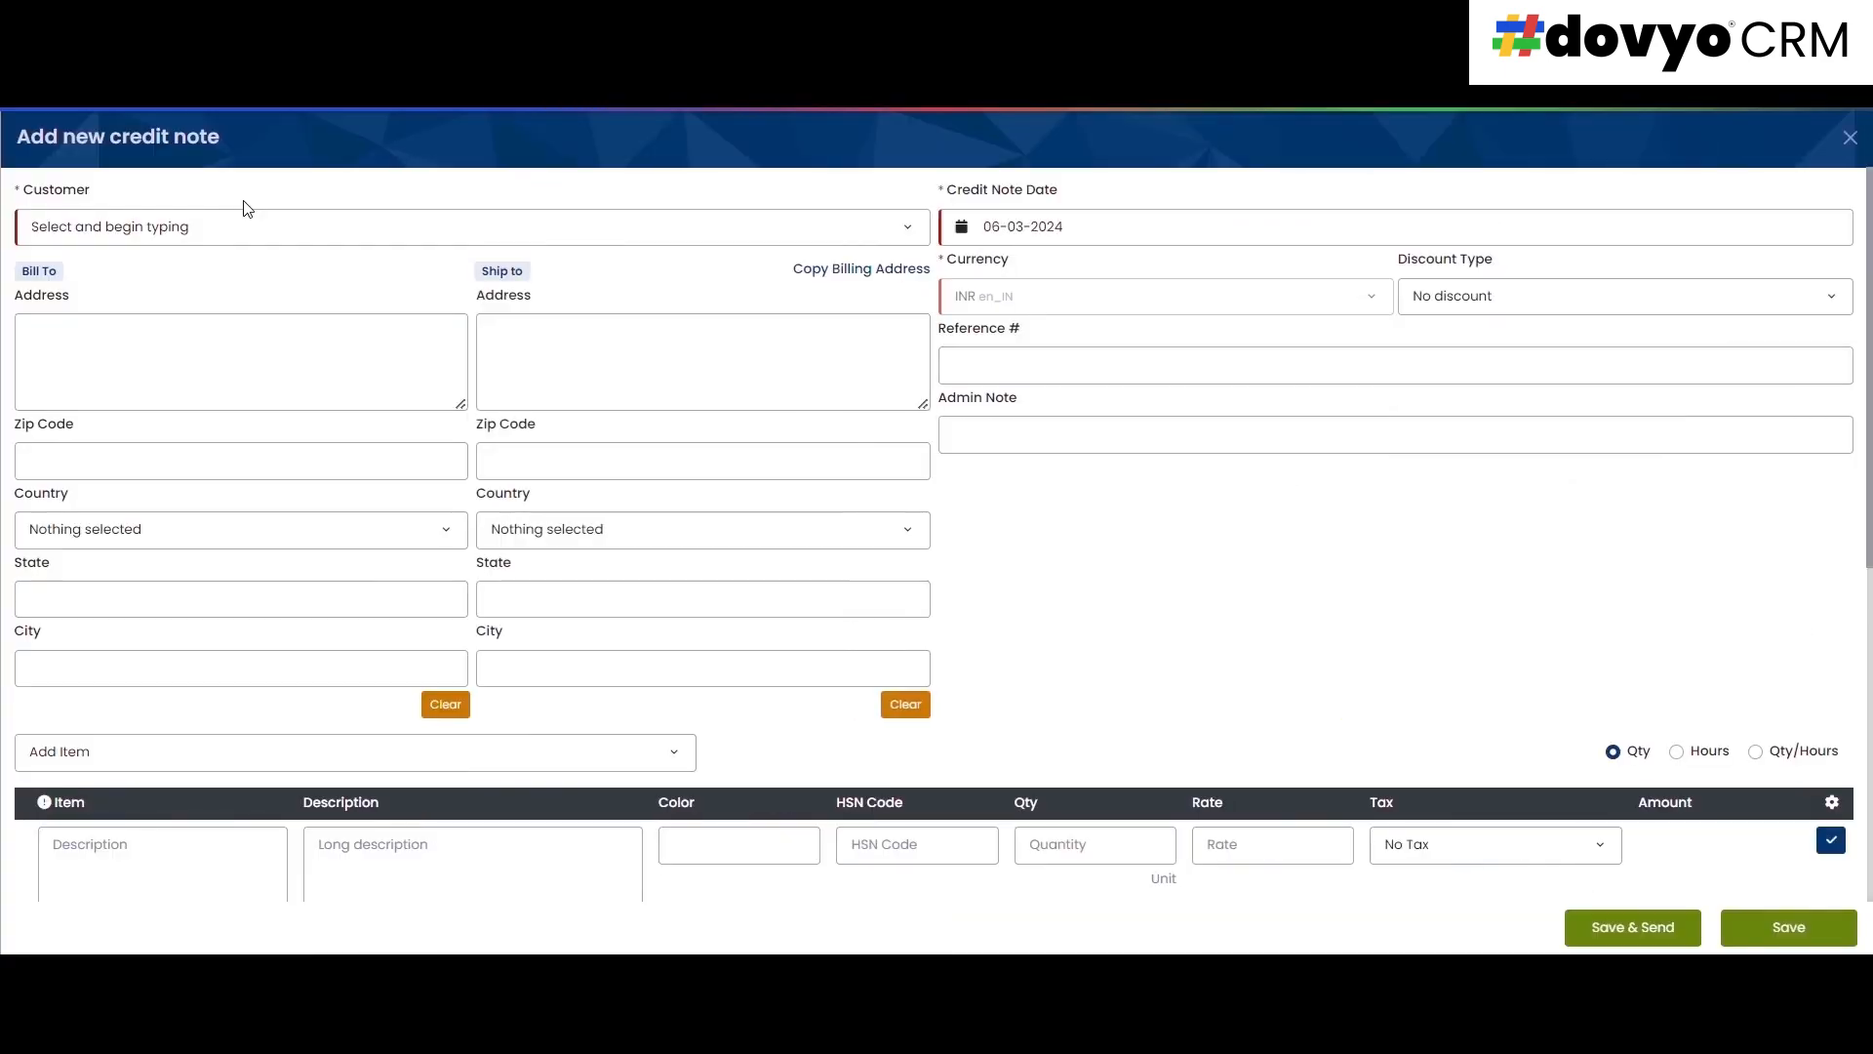
{"action": "left_click_drag", "start_coordinate": [283, 158], "coordinate": [32, 154]}
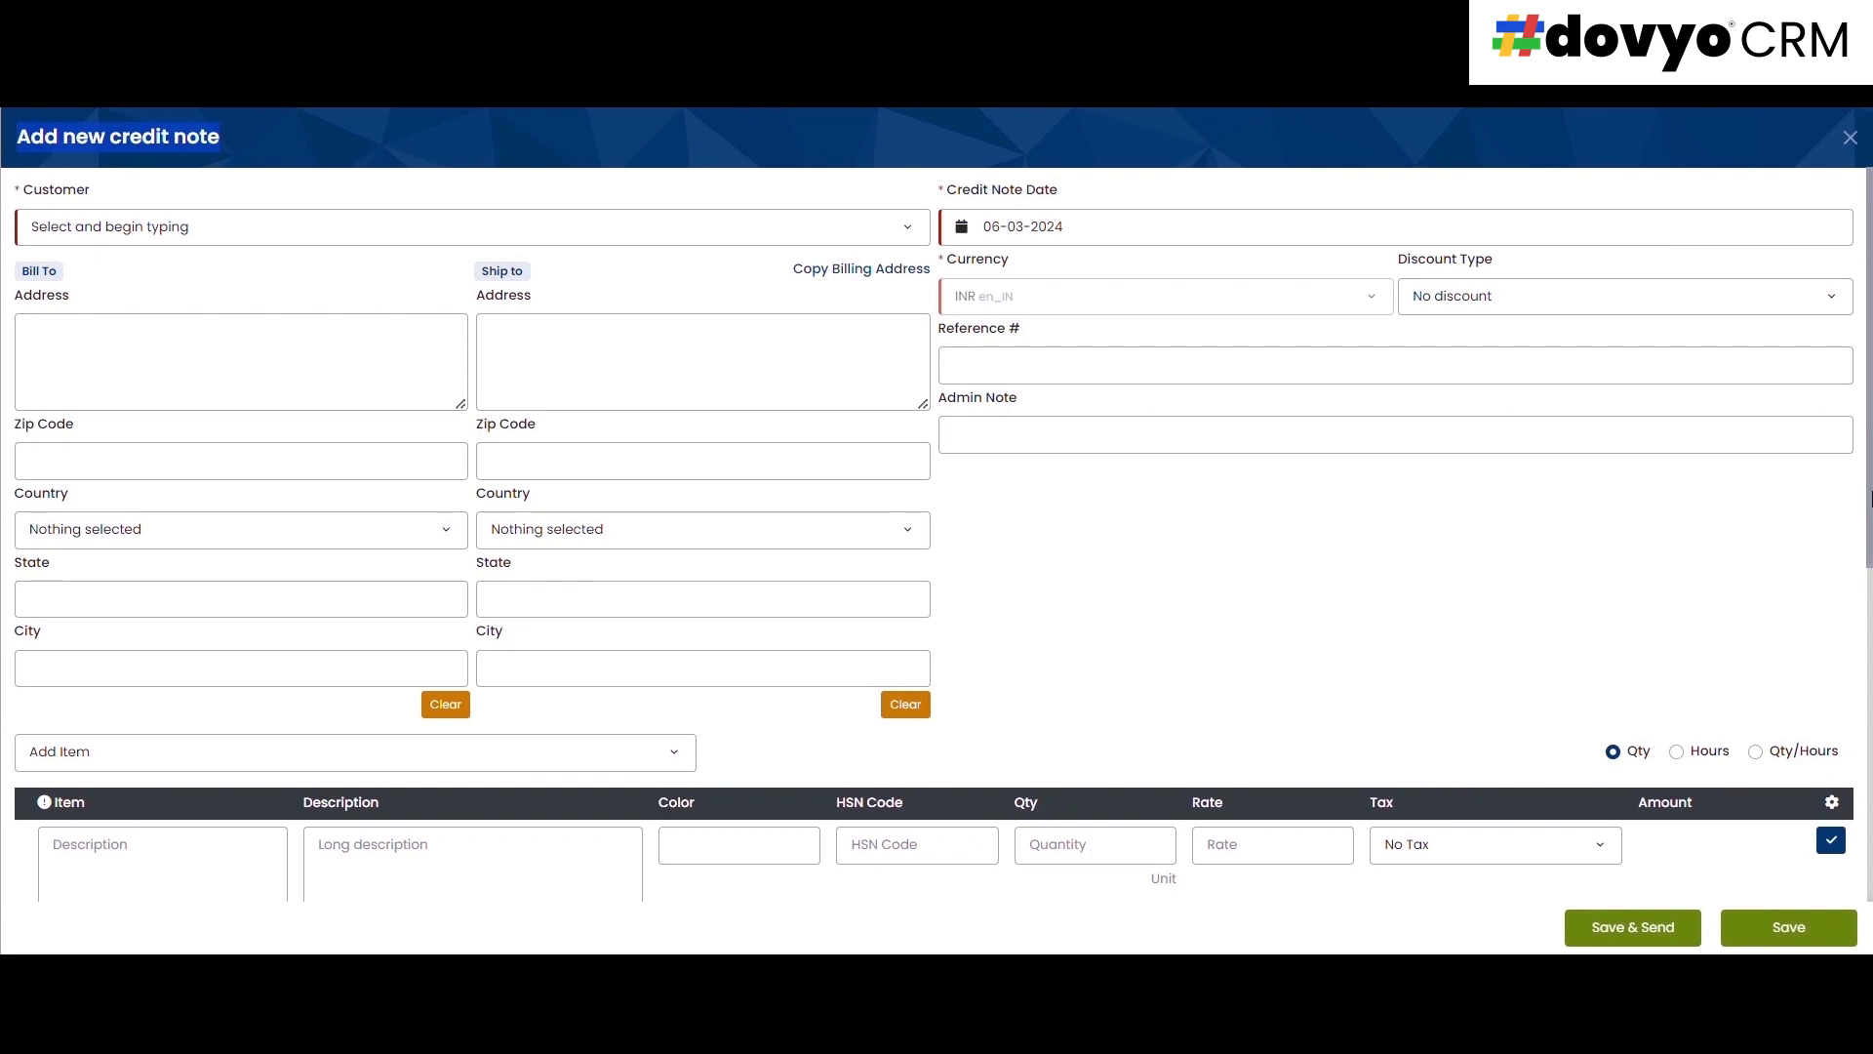
{"action": "left_click_drag", "start_coordinate": [1870, 497], "coordinate": [1808, 615]}
{"action": "scroll", "coordinate": [1805, 586], "scroll_direction": "up", "scroll_amount": 3}
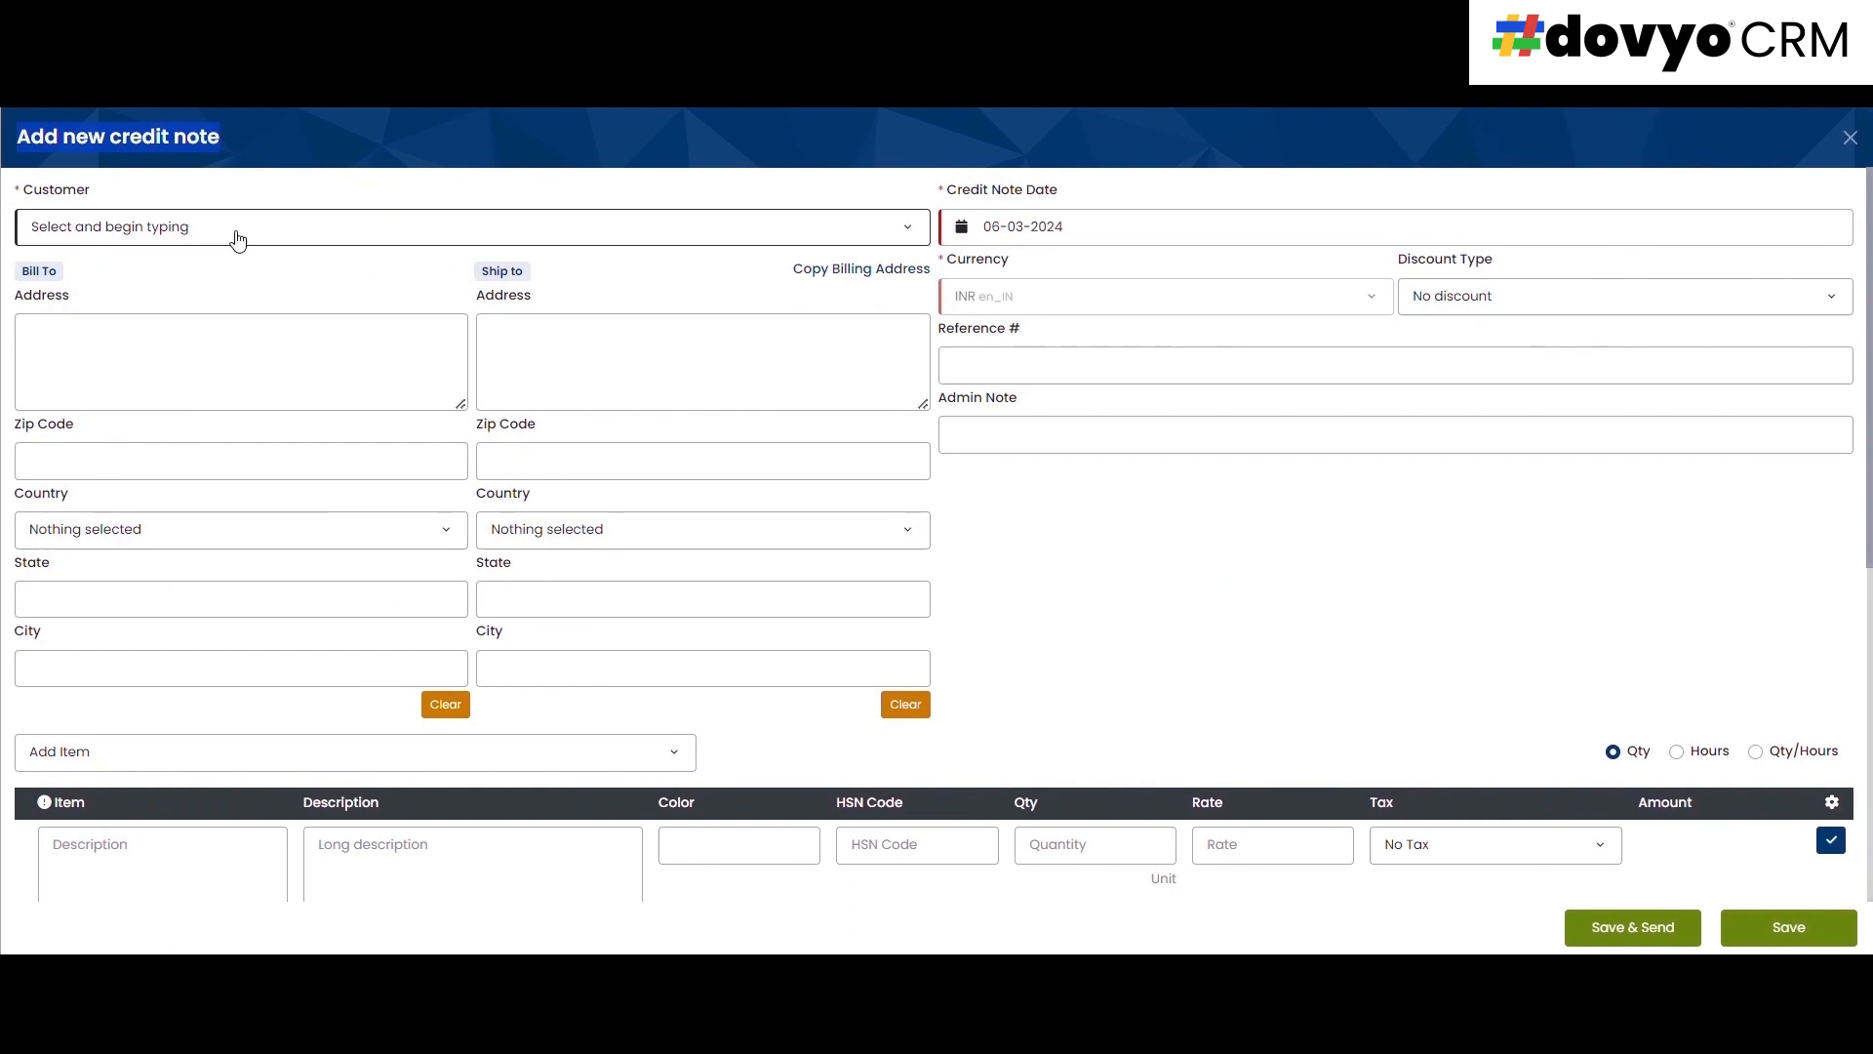
{"action": "scroll", "coordinate": [1358, 390], "scroll_direction": "down", "scroll_amount": 6}
{"action": "scroll", "coordinate": [586, 537], "scroll_direction": "up", "scroll_amount": 4}
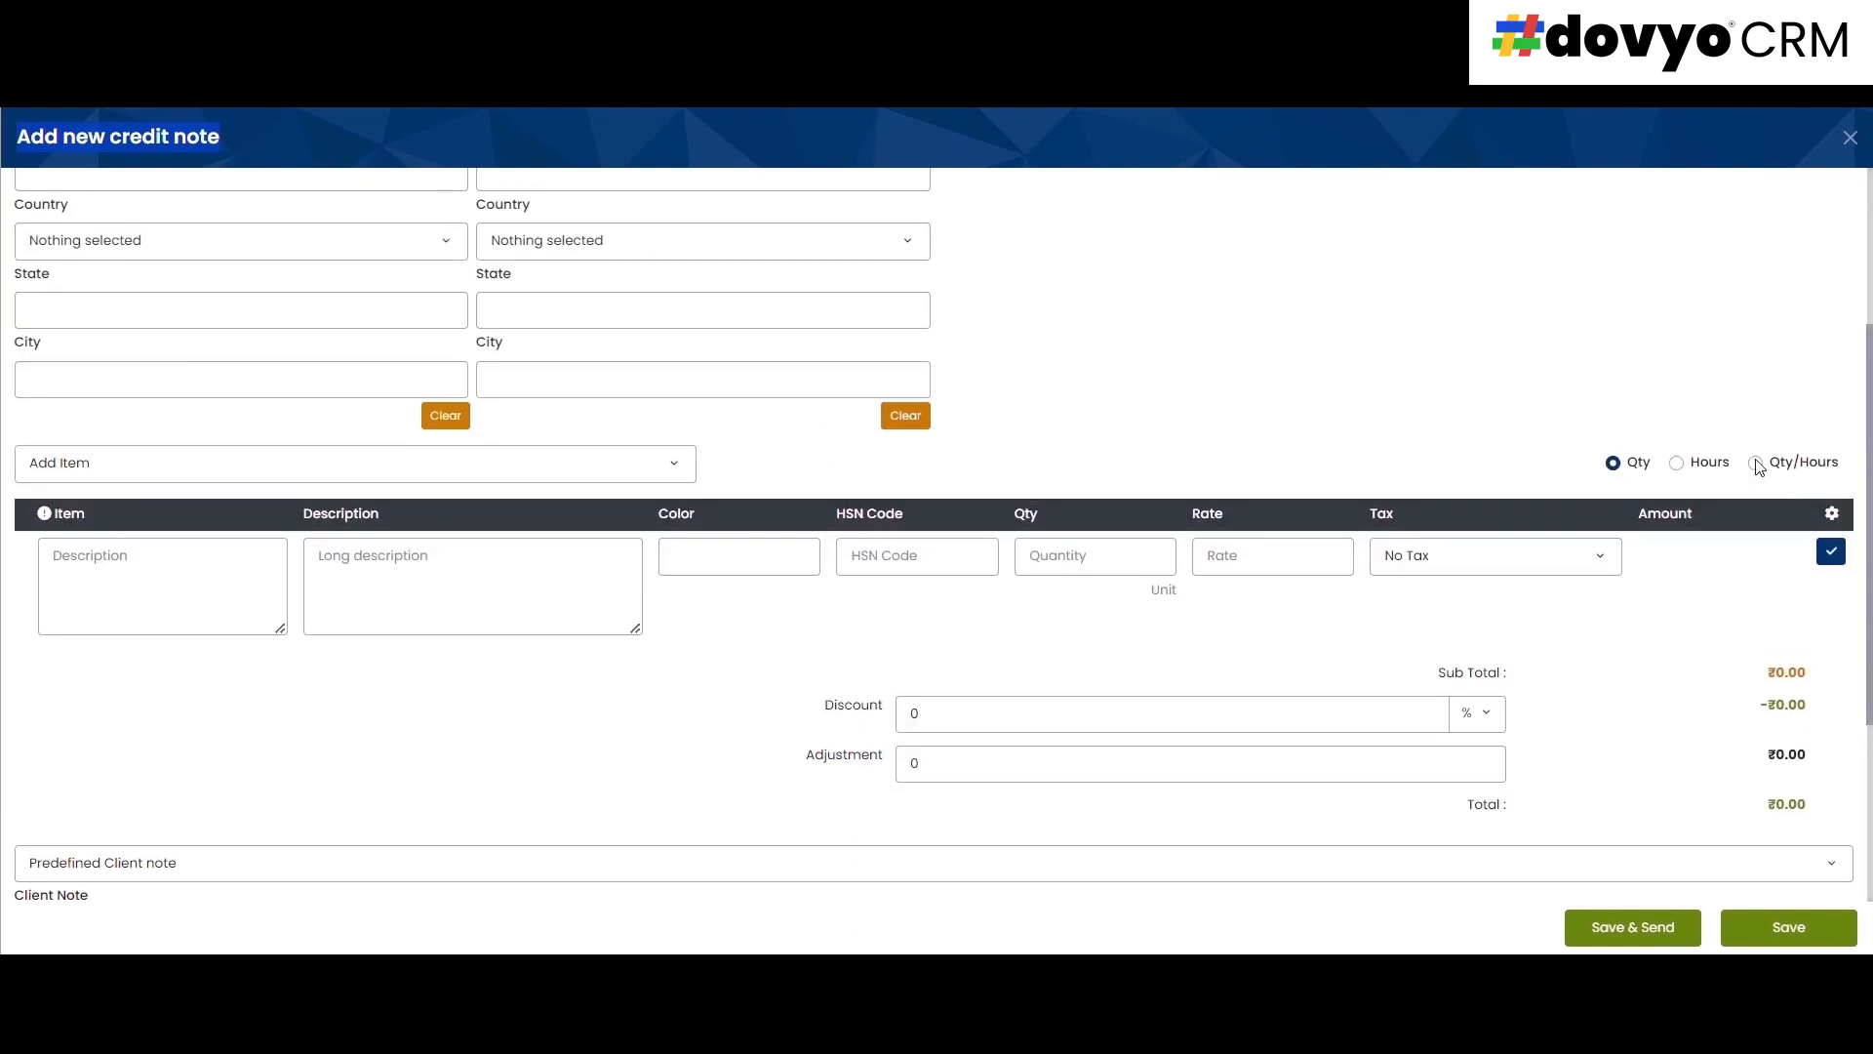
- Load the Tea item into the new credit note's item line, inspect the discount type options, and close the form without saving
{"action": "left_click", "coordinate": [176, 527]}
{"action": "left_click", "coordinate": [115, 670]}
{"action": "scroll", "coordinate": [503, 512], "scroll_direction": "down", "scroll_amount": 4}
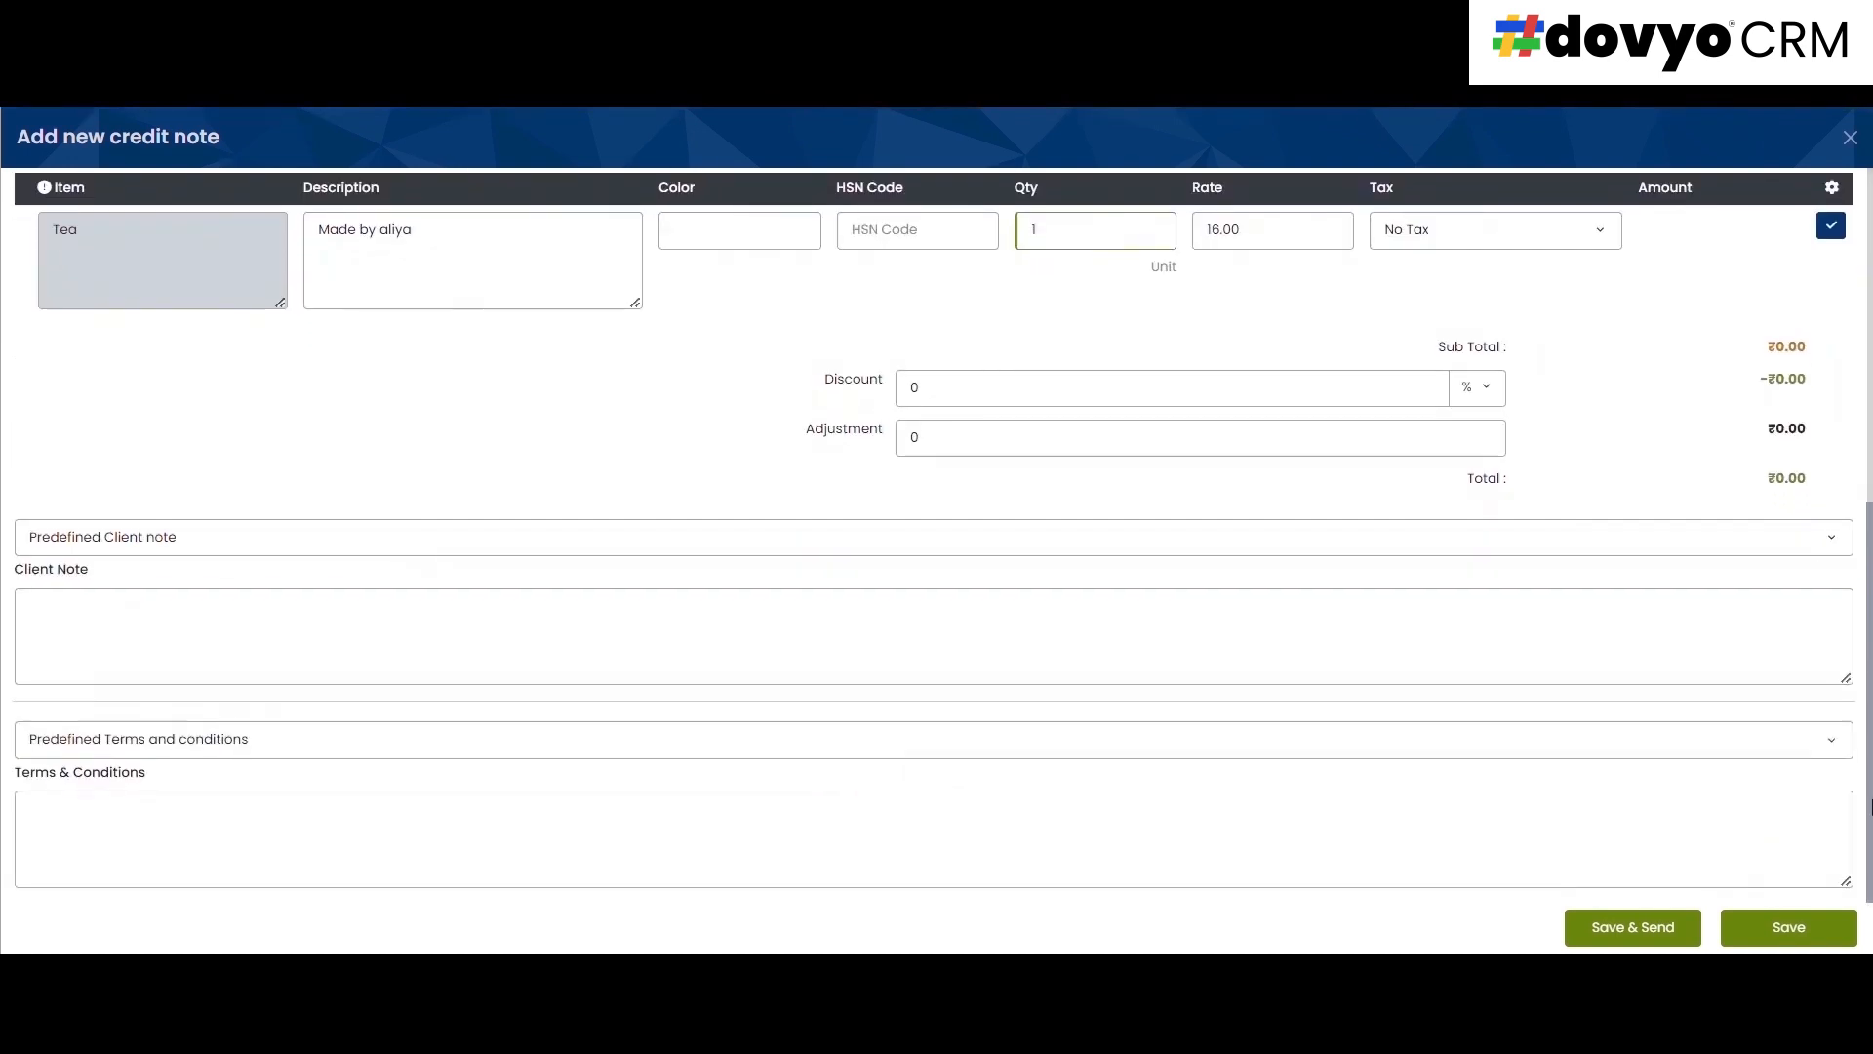
{"action": "left_click", "coordinate": [1481, 390]}
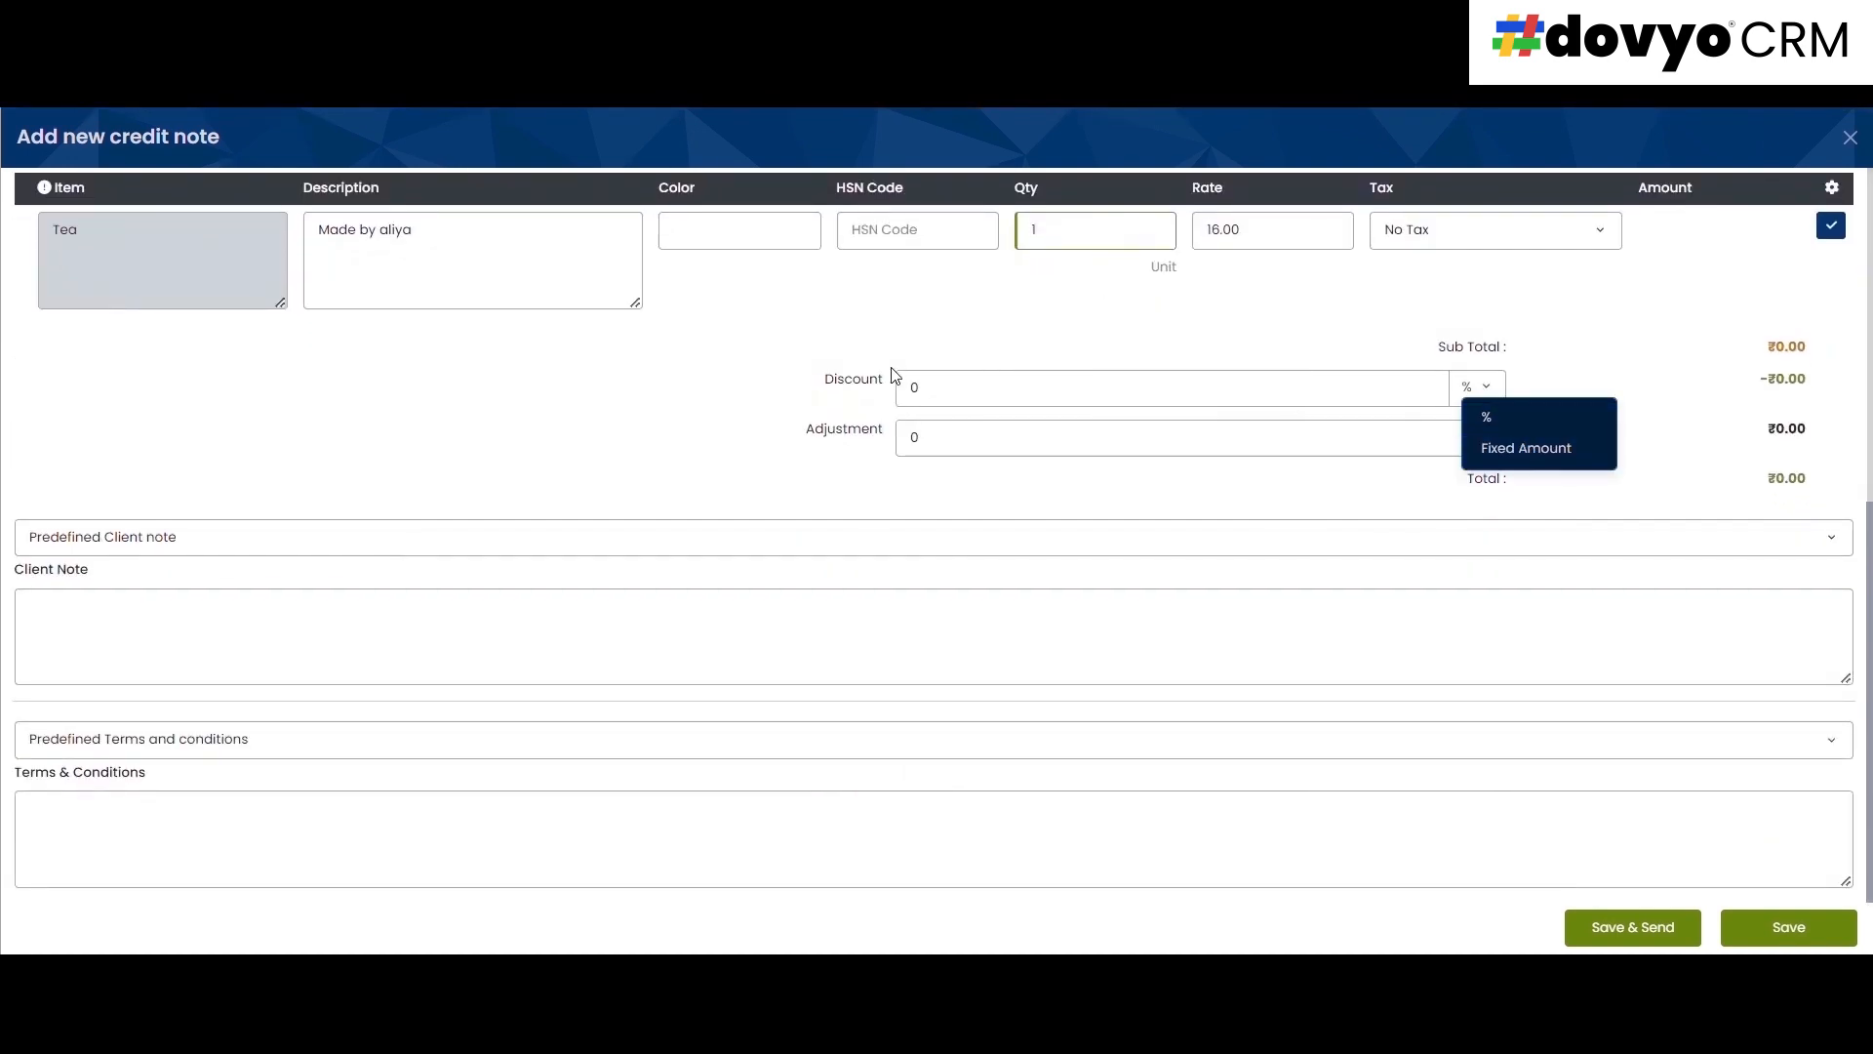
{"action": "left_click", "coordinate": [1086, 338]}
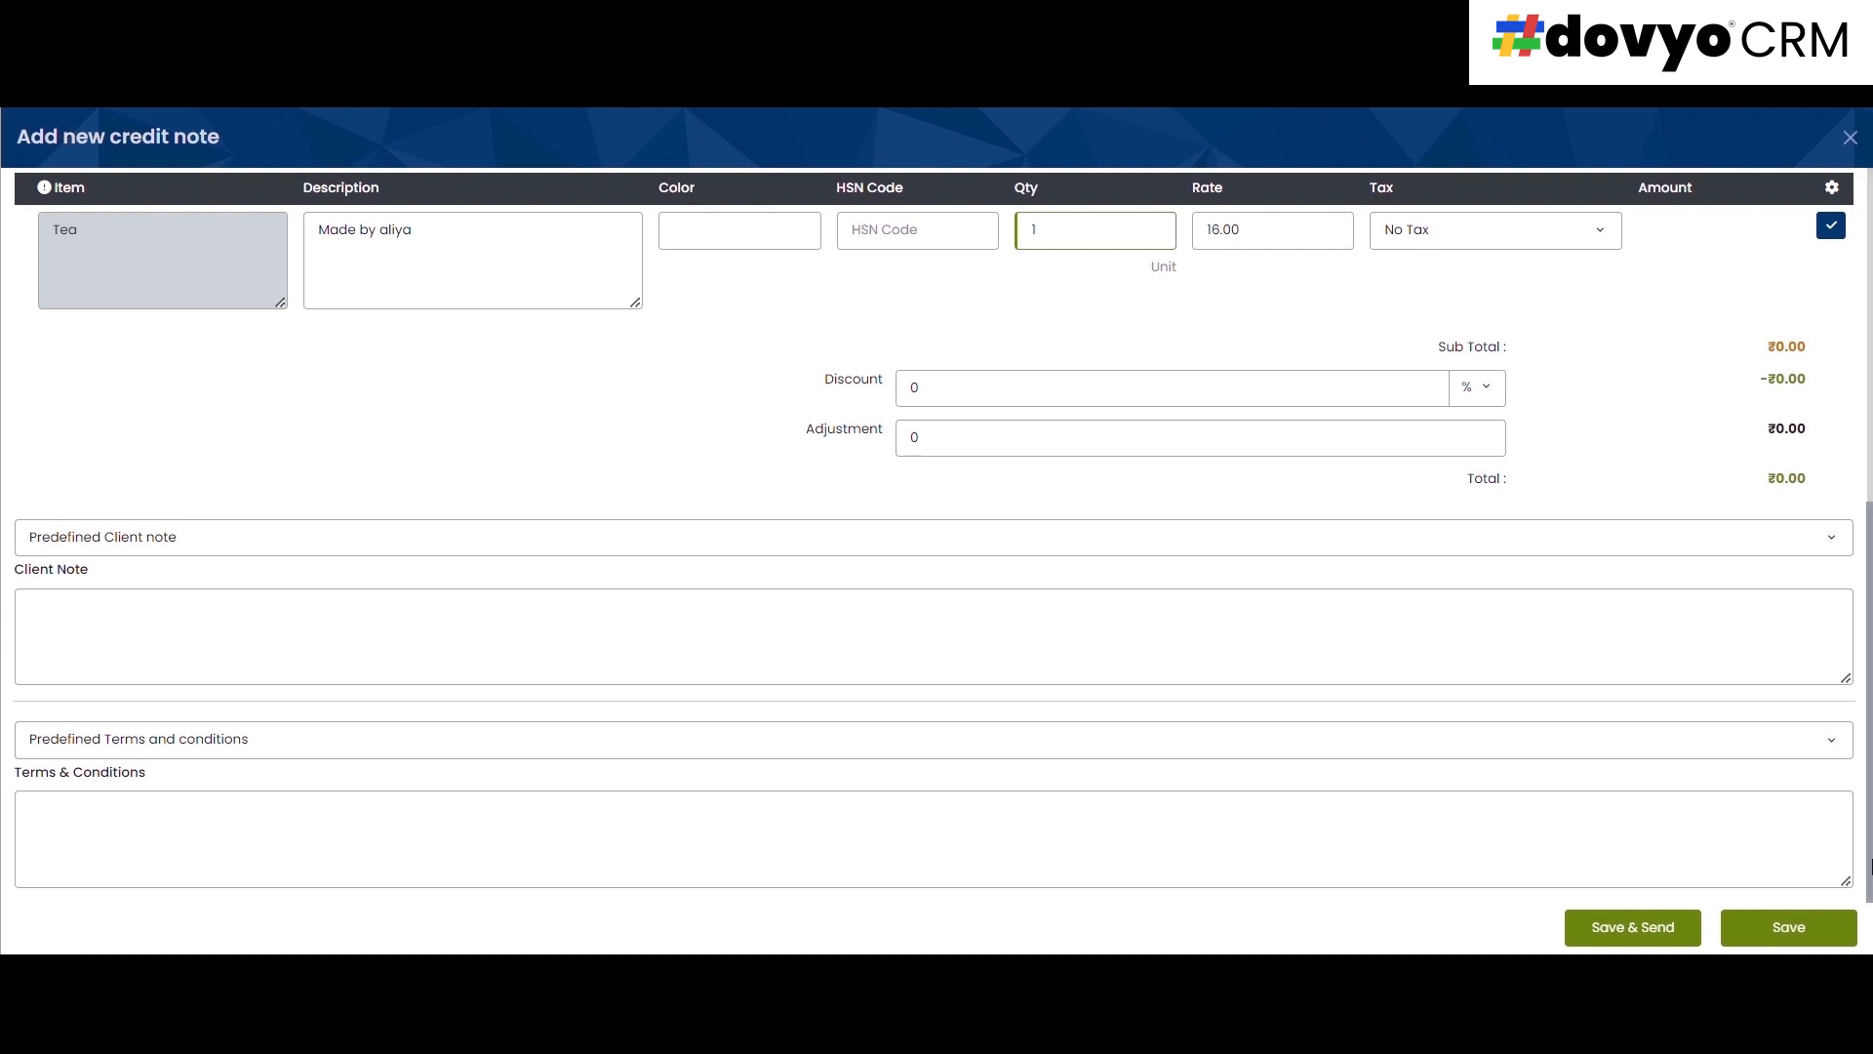
{"action": "scroll", "coordinate": [1865, 499], "scroll_direction": "up", "scroll_amount": 6}
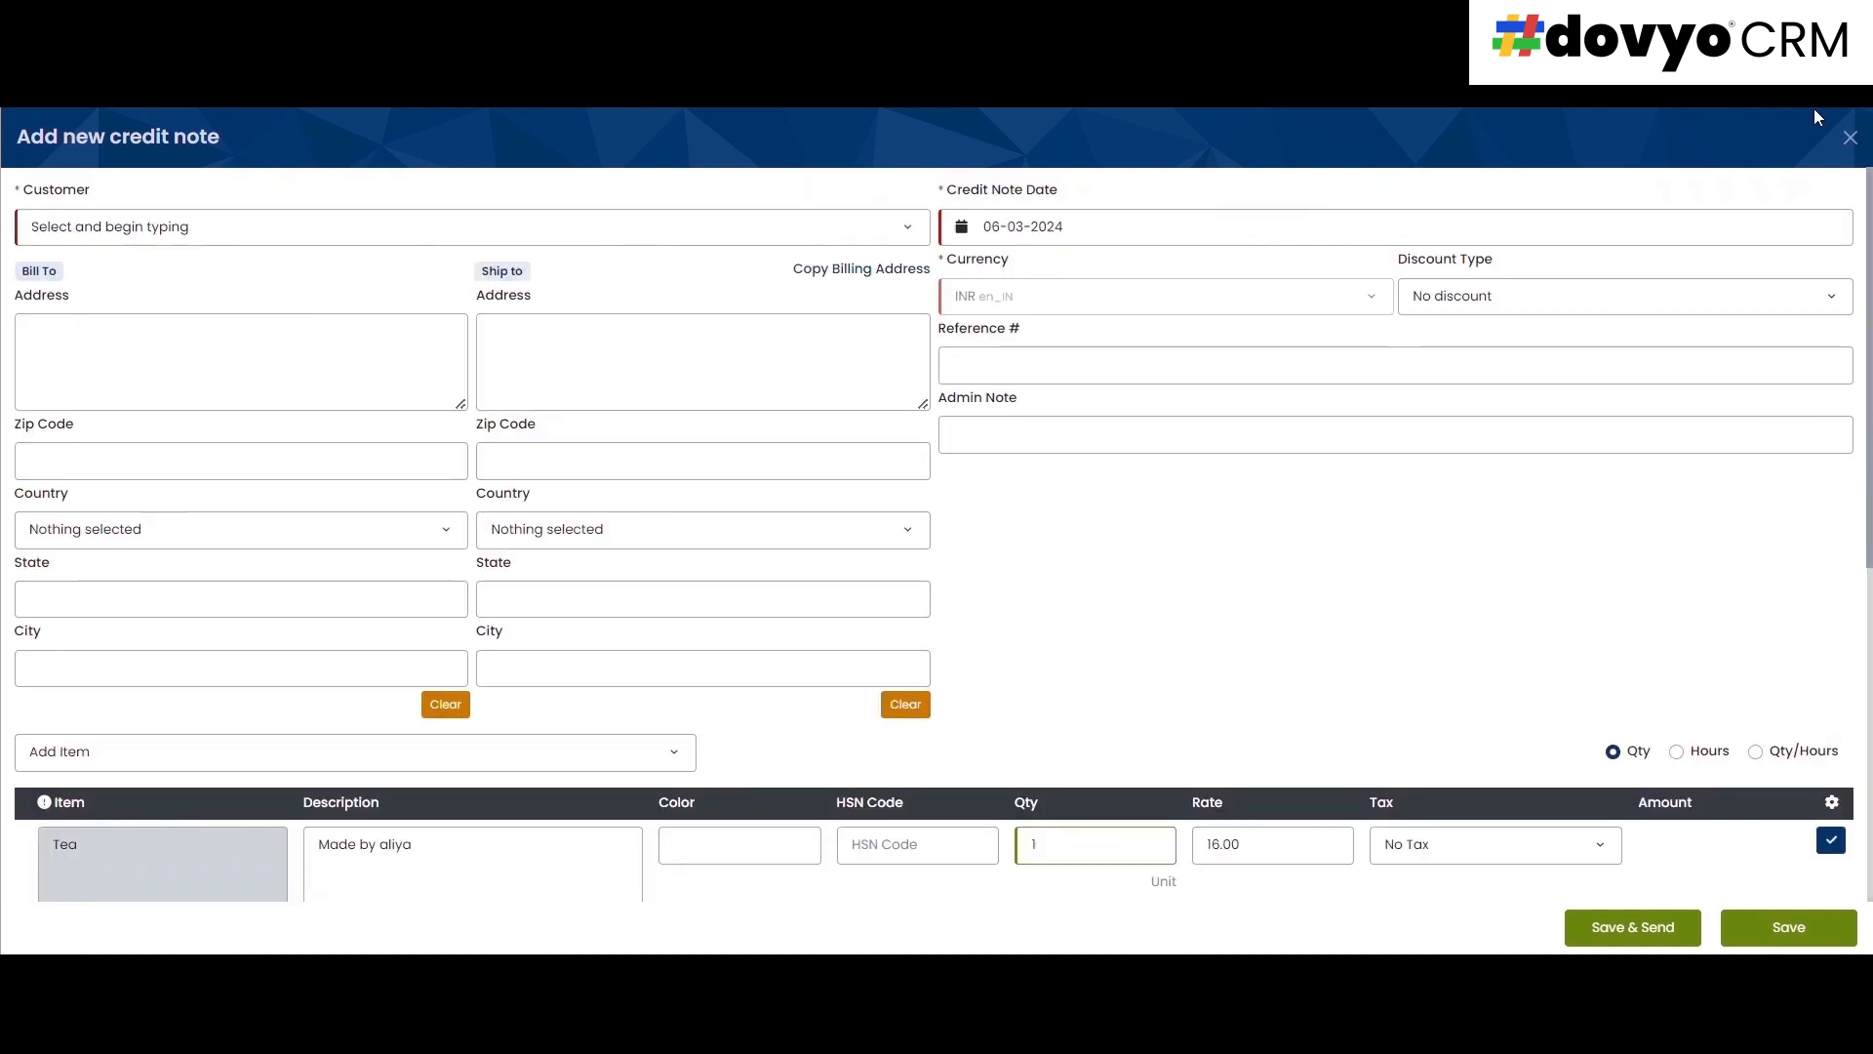
{"action": "left_click", "coordinate": [1849, 136]}
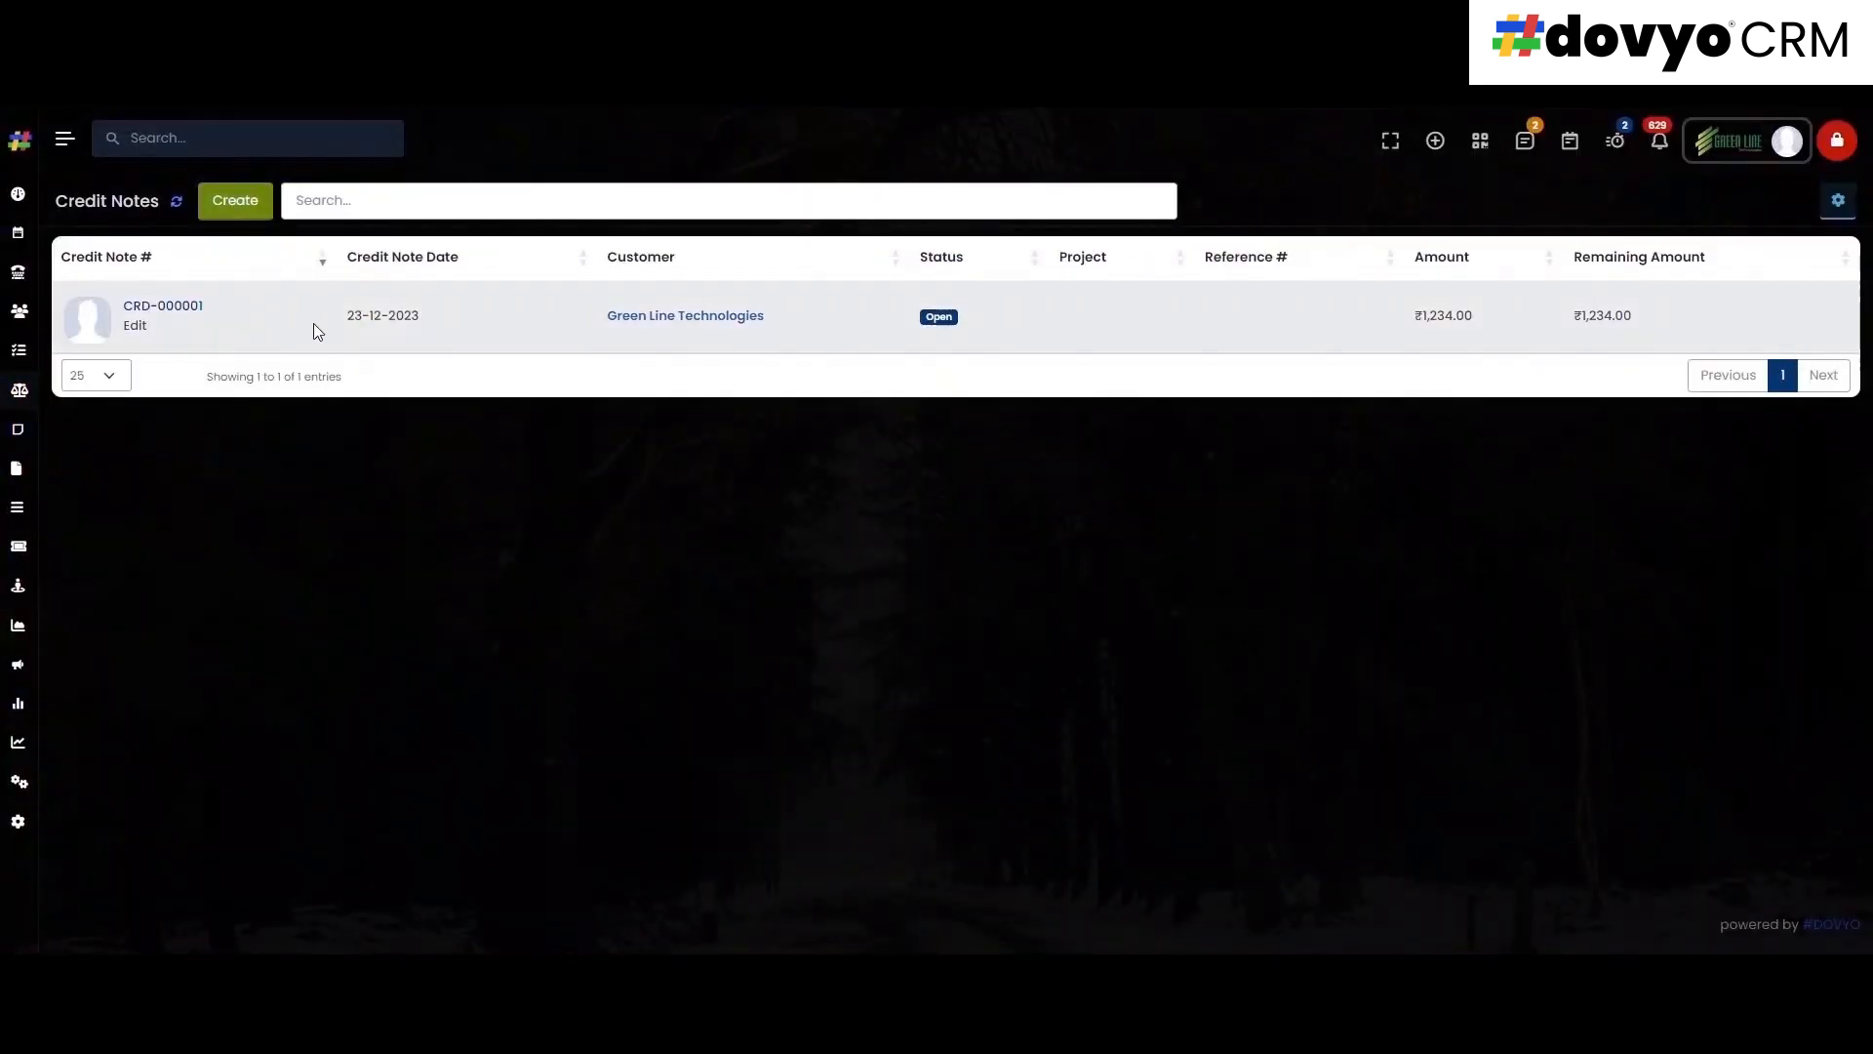
- Open the Green Line Technologies credit note and examine its details, credited invoices and refunds
{"action": "left_click", "coordinate": [183, 310]}
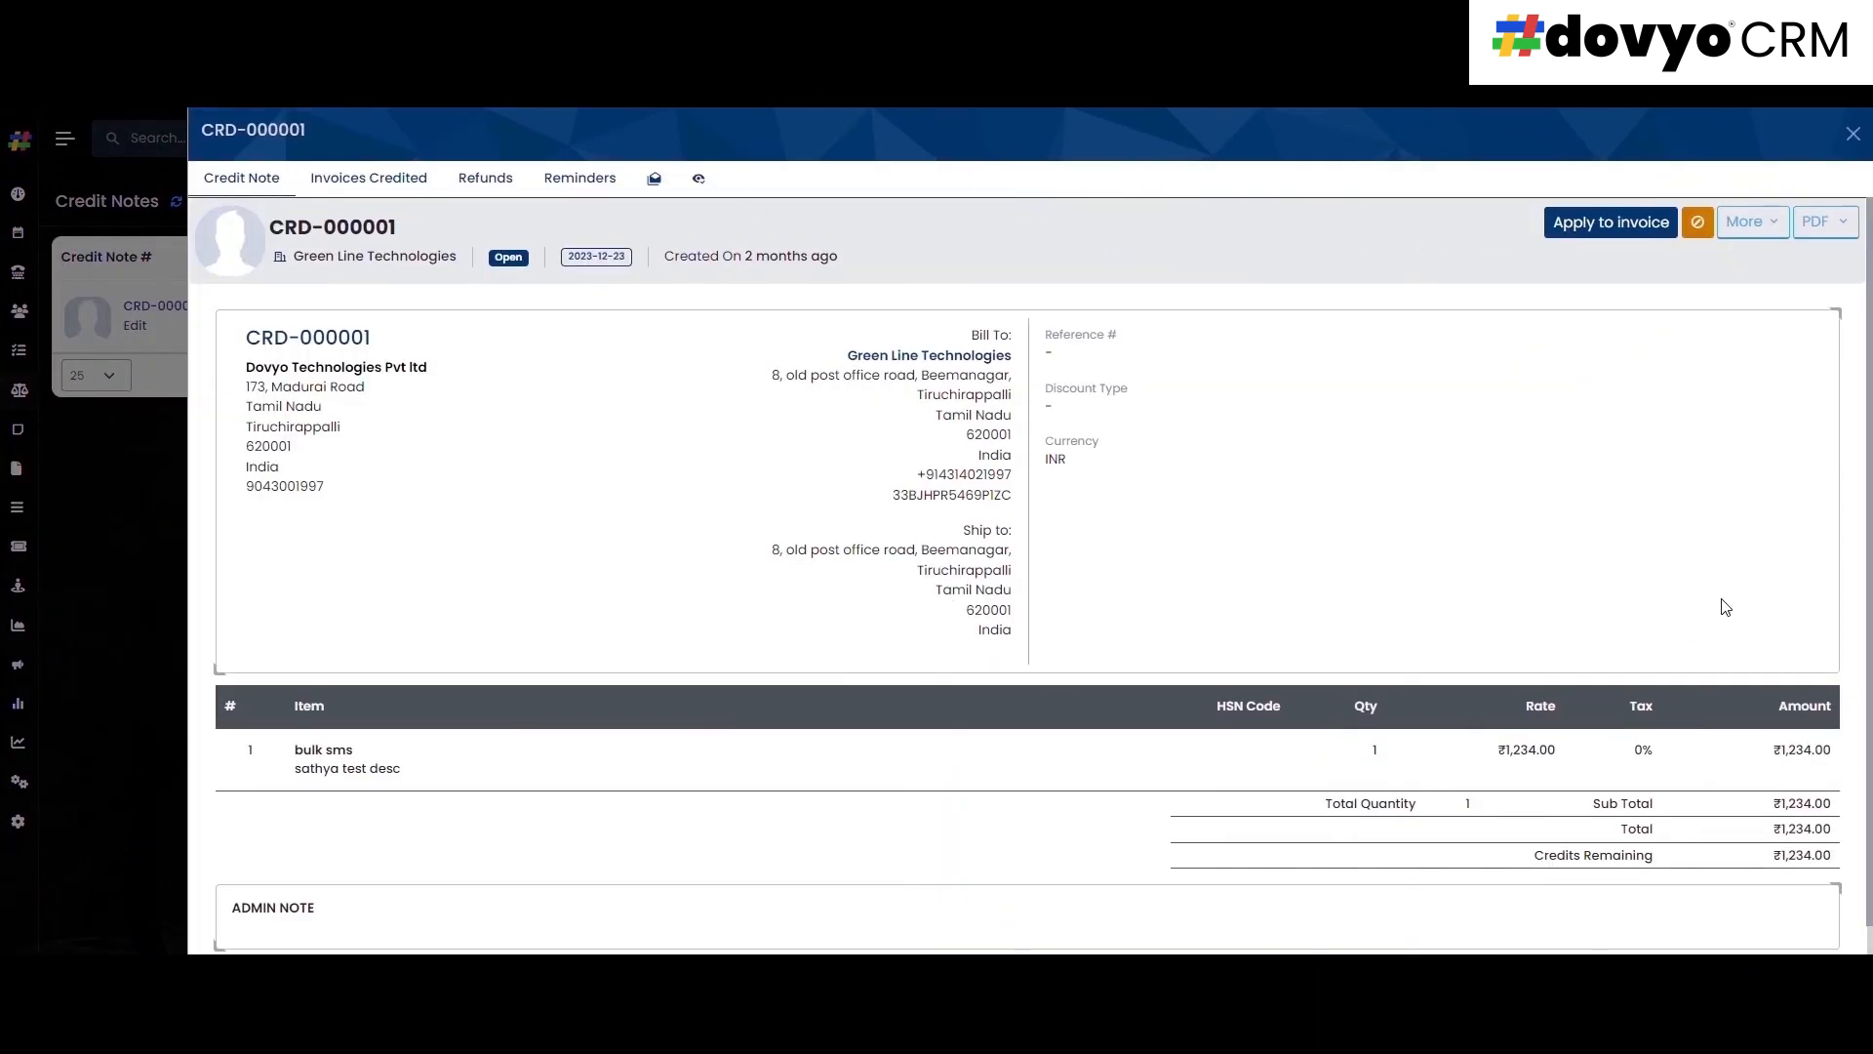
{"action": "scroll", "coordinate": [1869, 710], "scroll_direction": "down", "scroll_amount": 1}
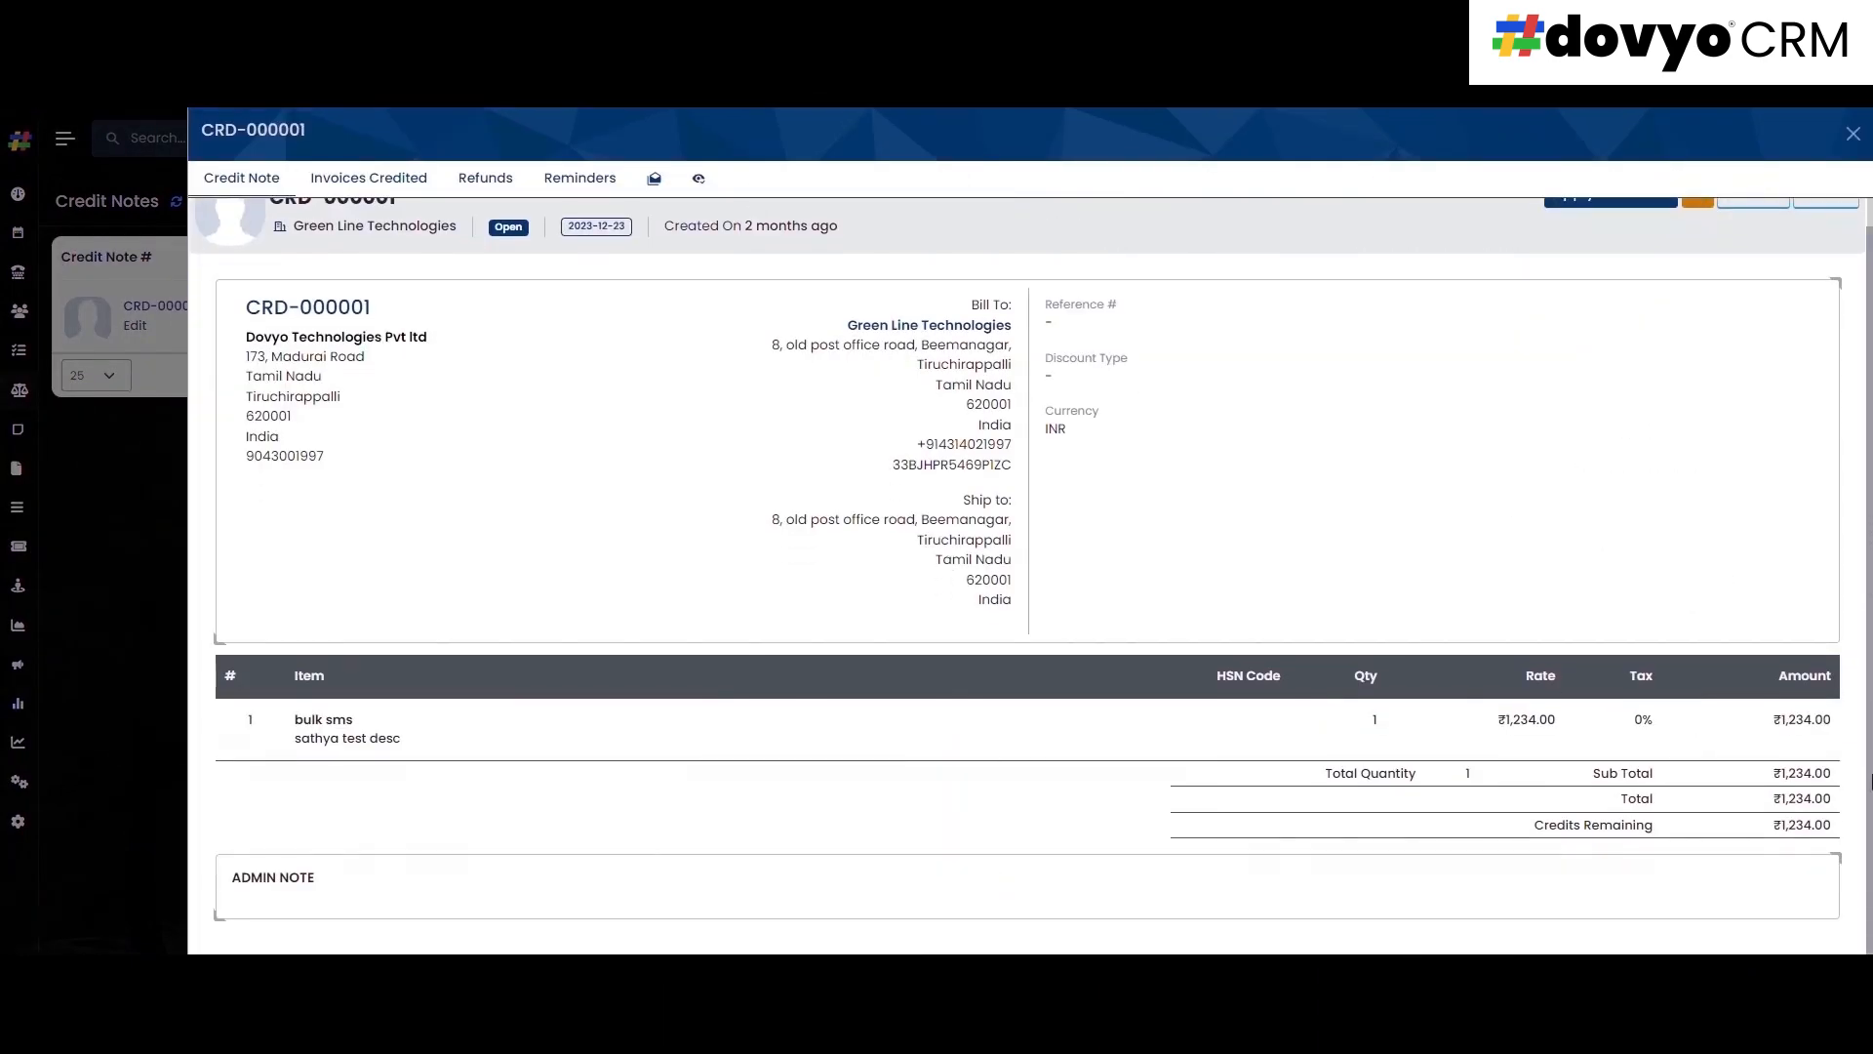
{"action": "scroll", "coordinate": [1869, 754], "scroll_direction": "up", "scroll_amount": 1}
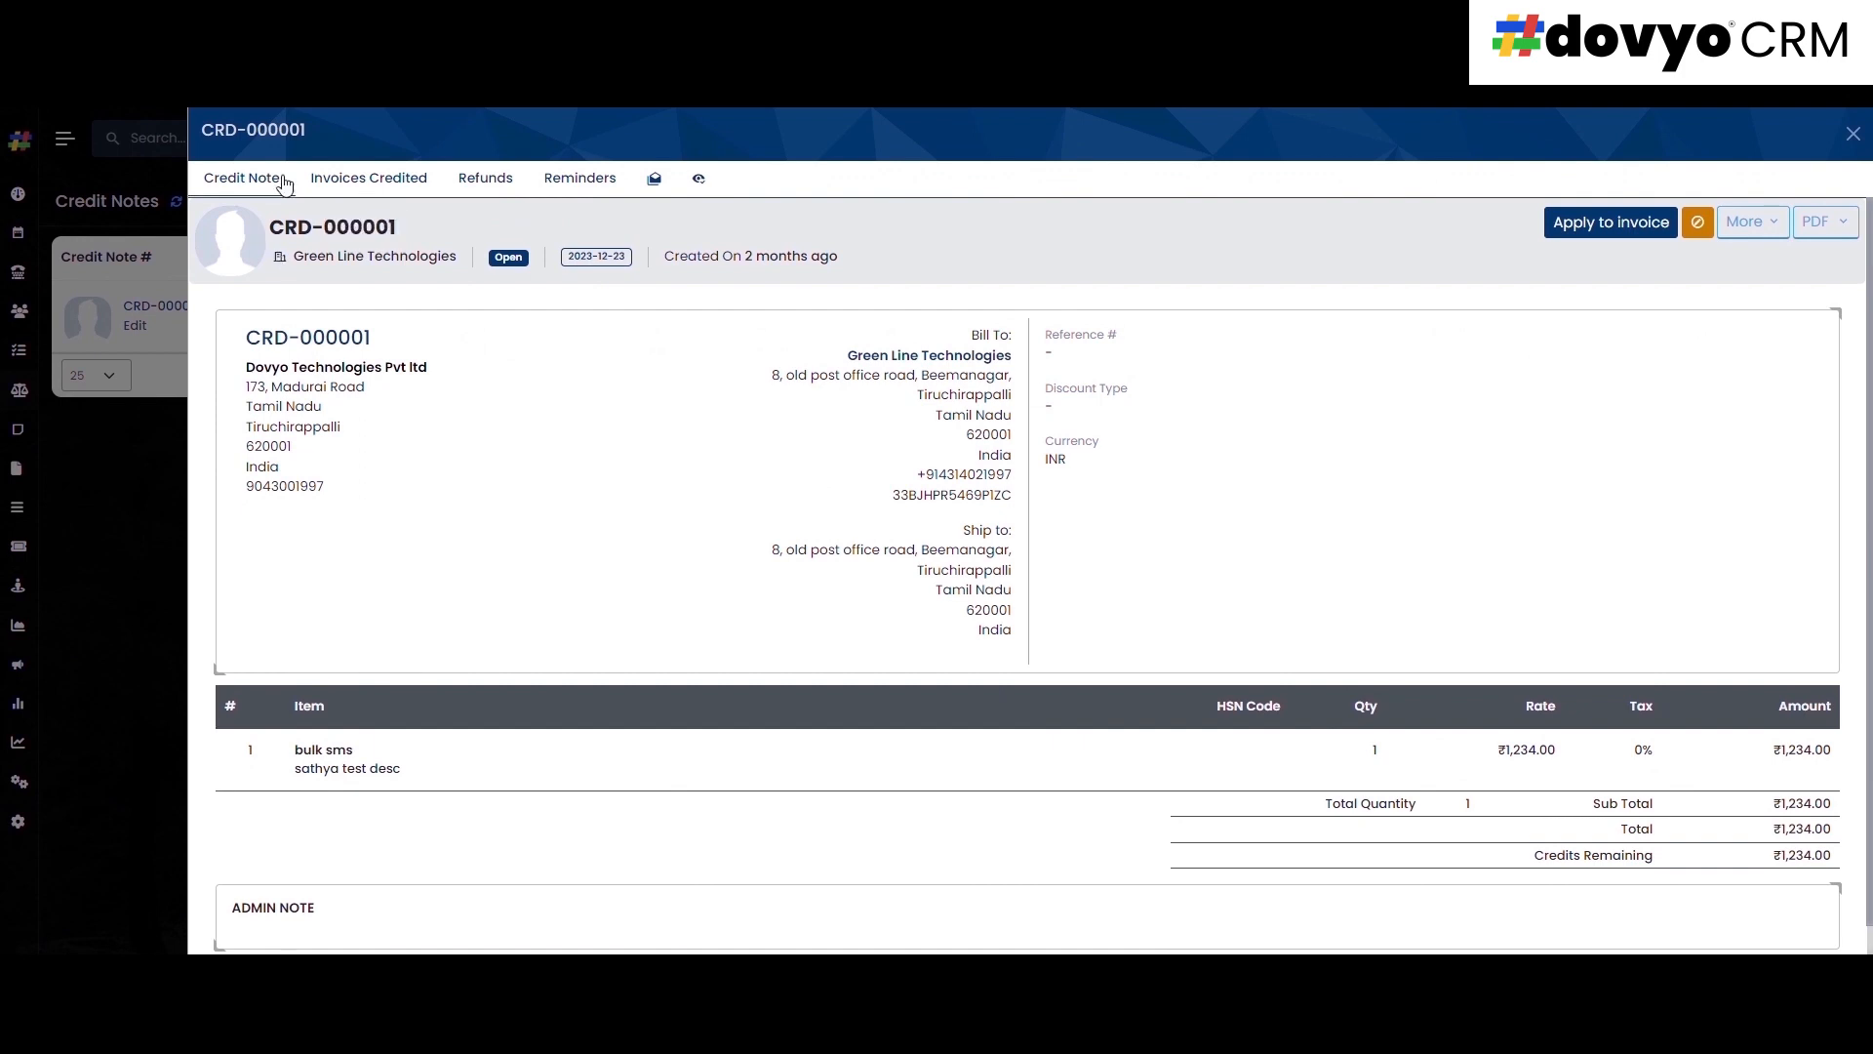
{"action": "left_click", "coordinate": [370, 181]}
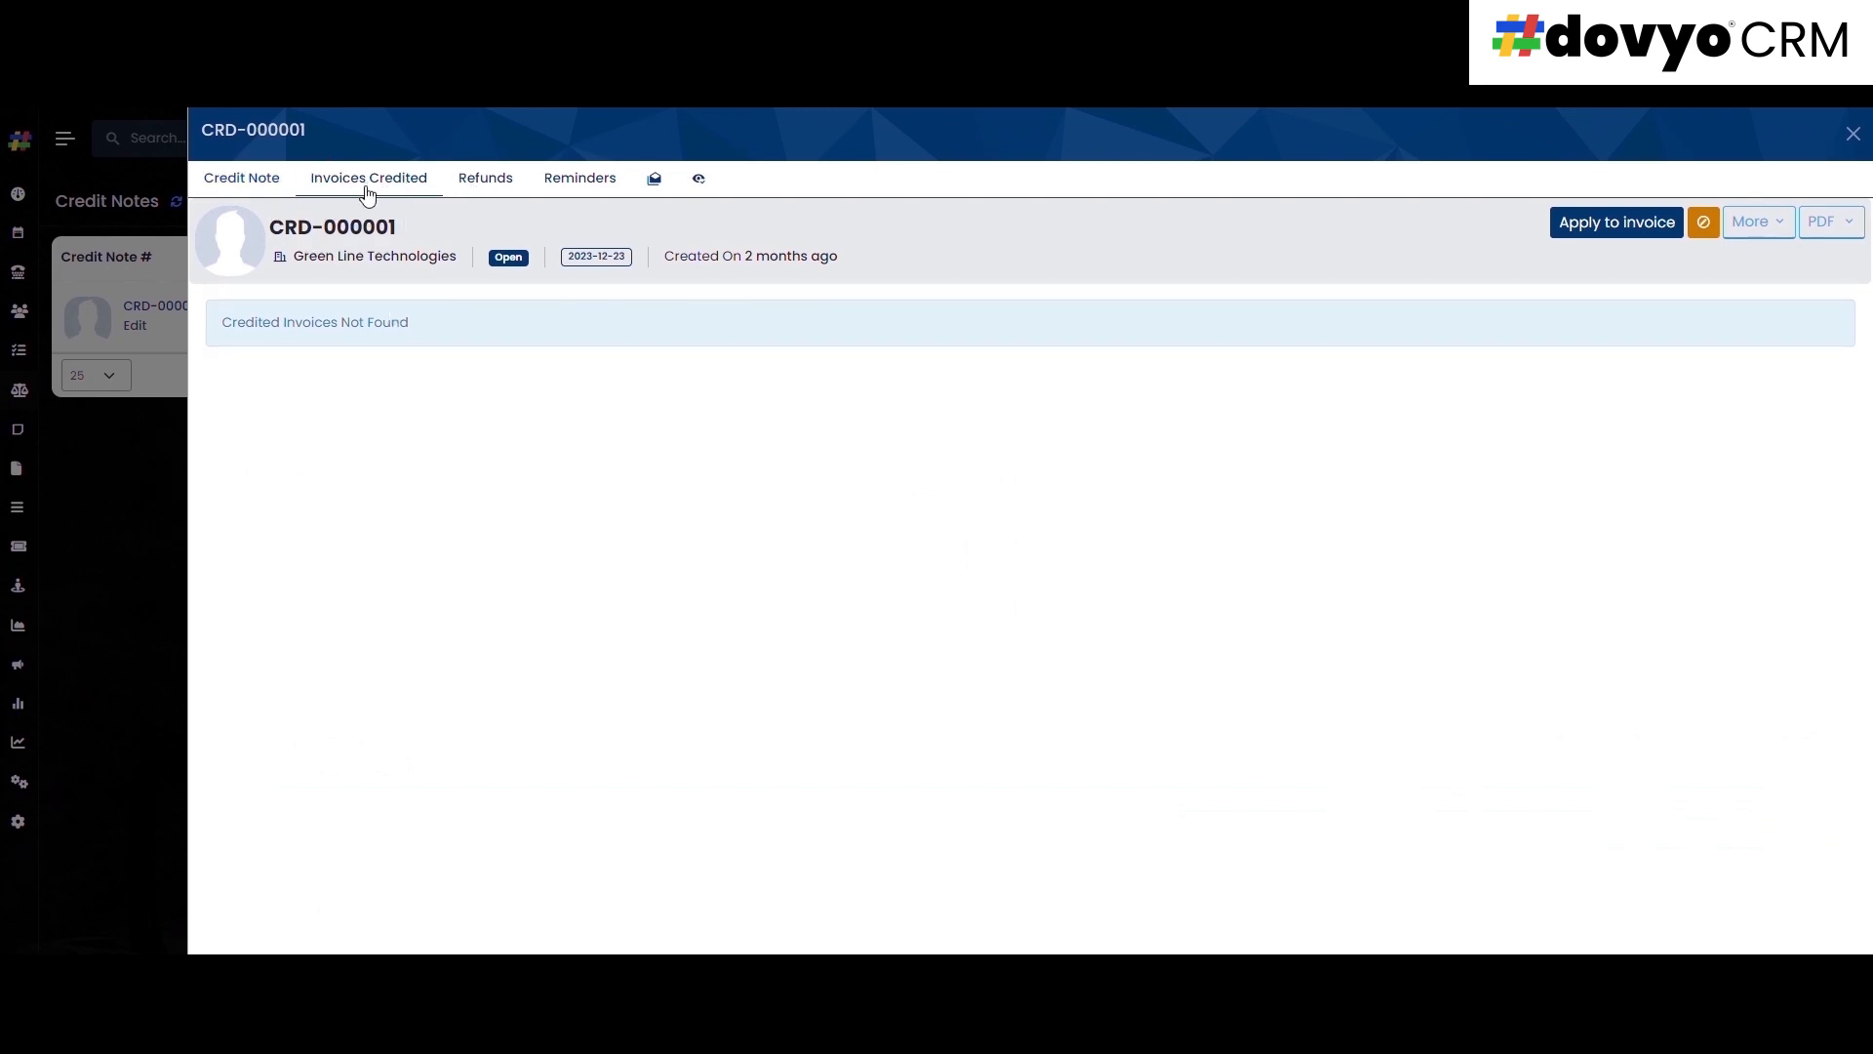
{"action": "left_click", "coordinate": [488, 179]}
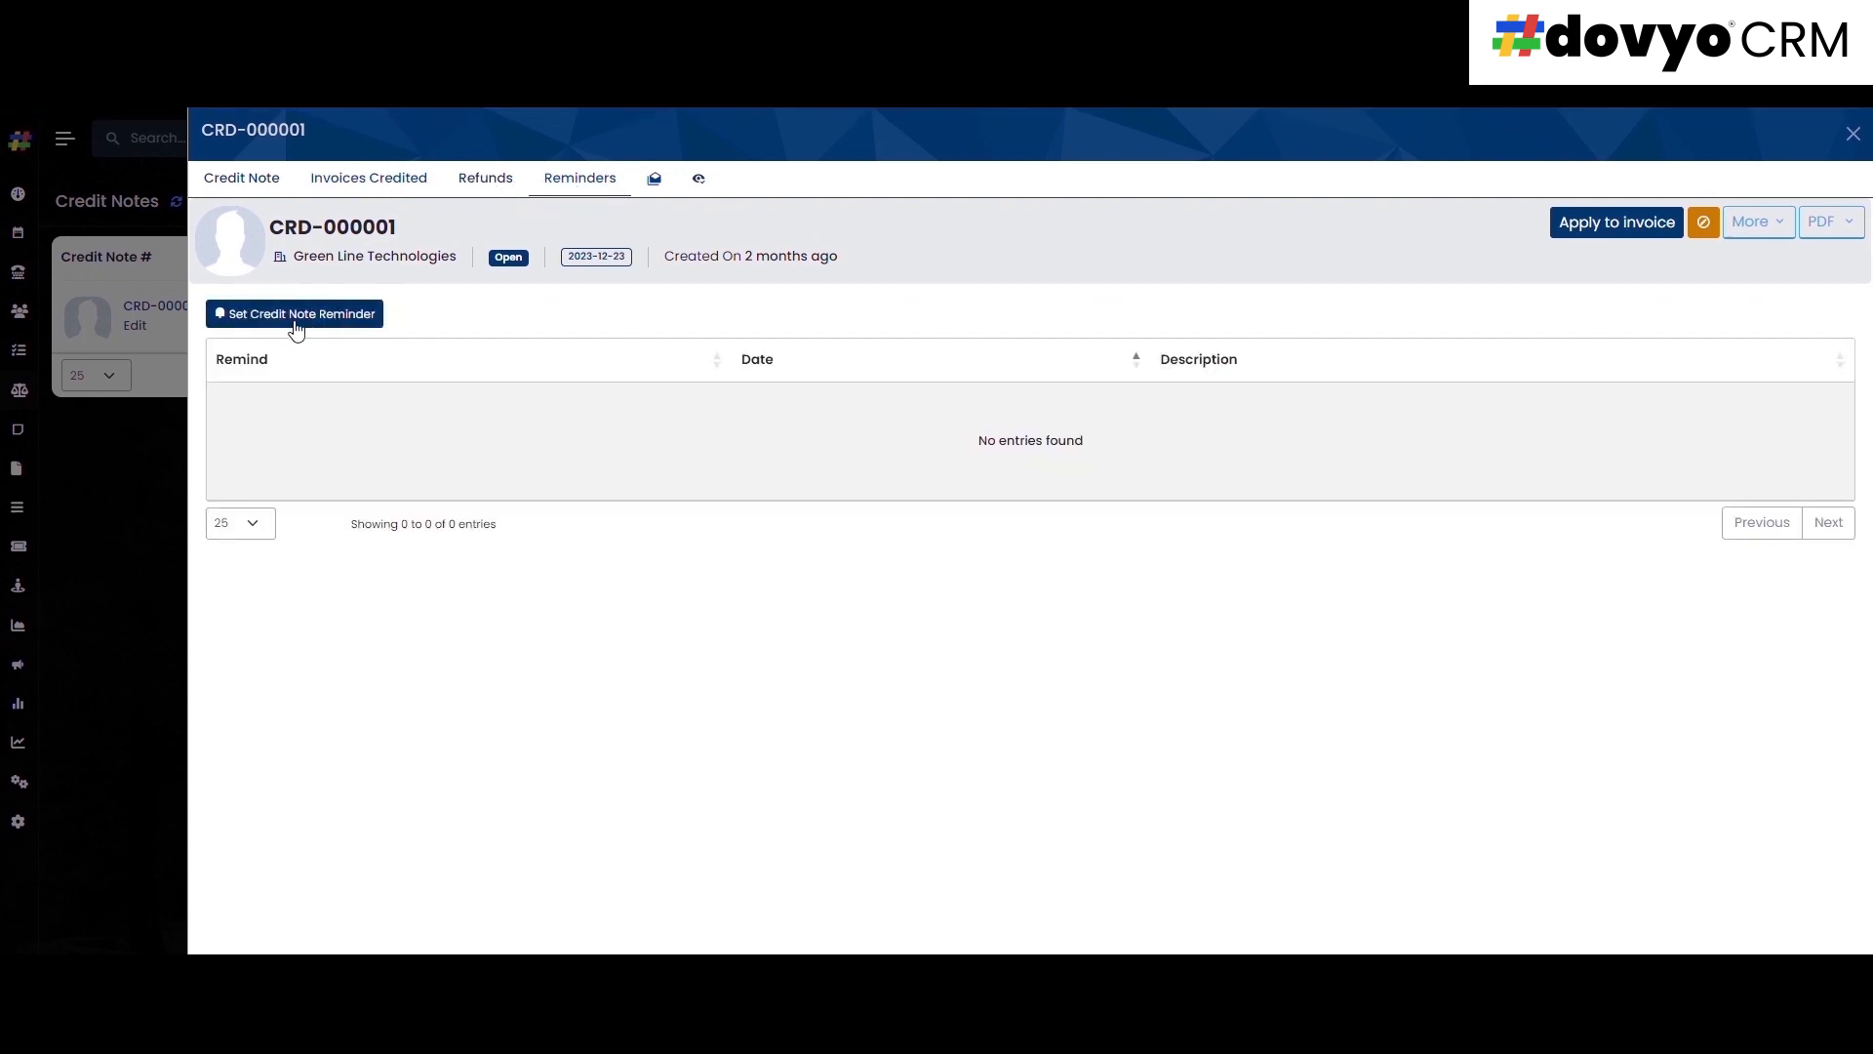
- Inspect the credit note's reminder form, and close it without saving a reminder
{"action": "left_click", "coordinate": [345, 320]}
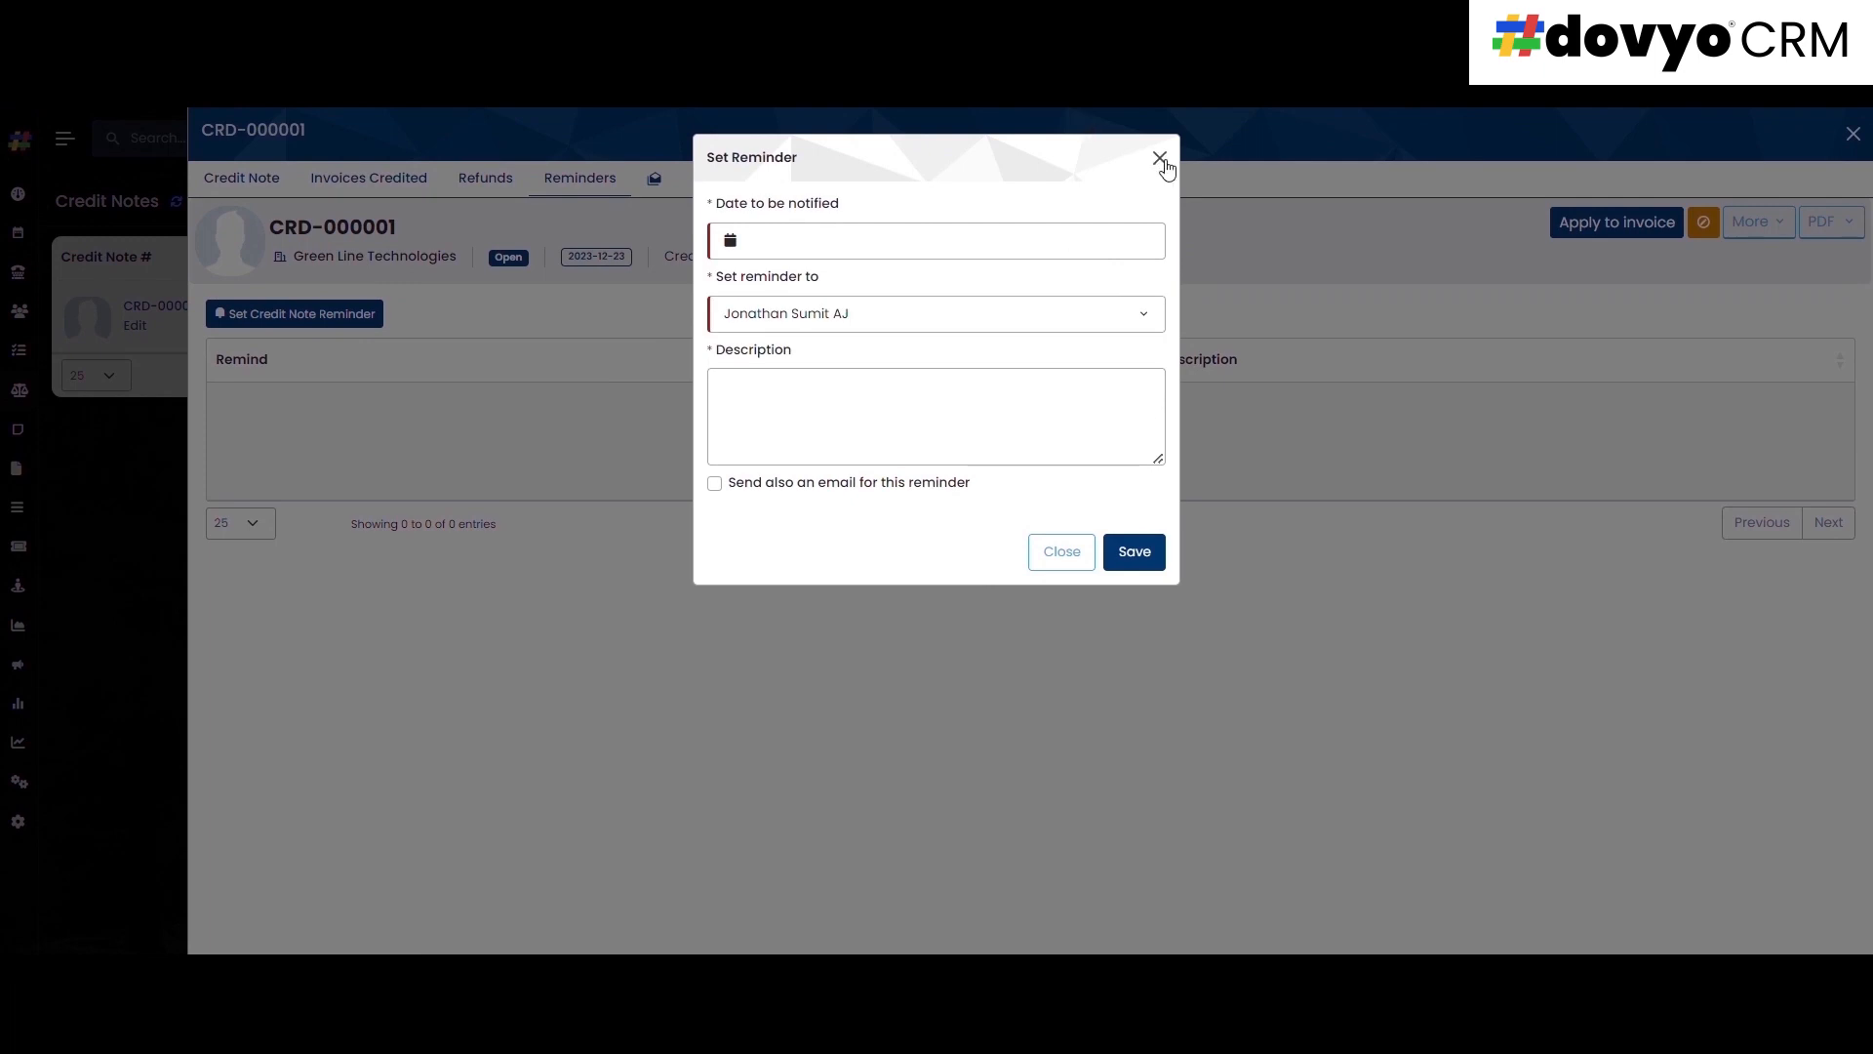
{"action": "left_click", "coordinate": [1160, 159]}
{"action": "left_click_drag", "start_coordinate": [293, 413], "coordinate": [654, 541]}
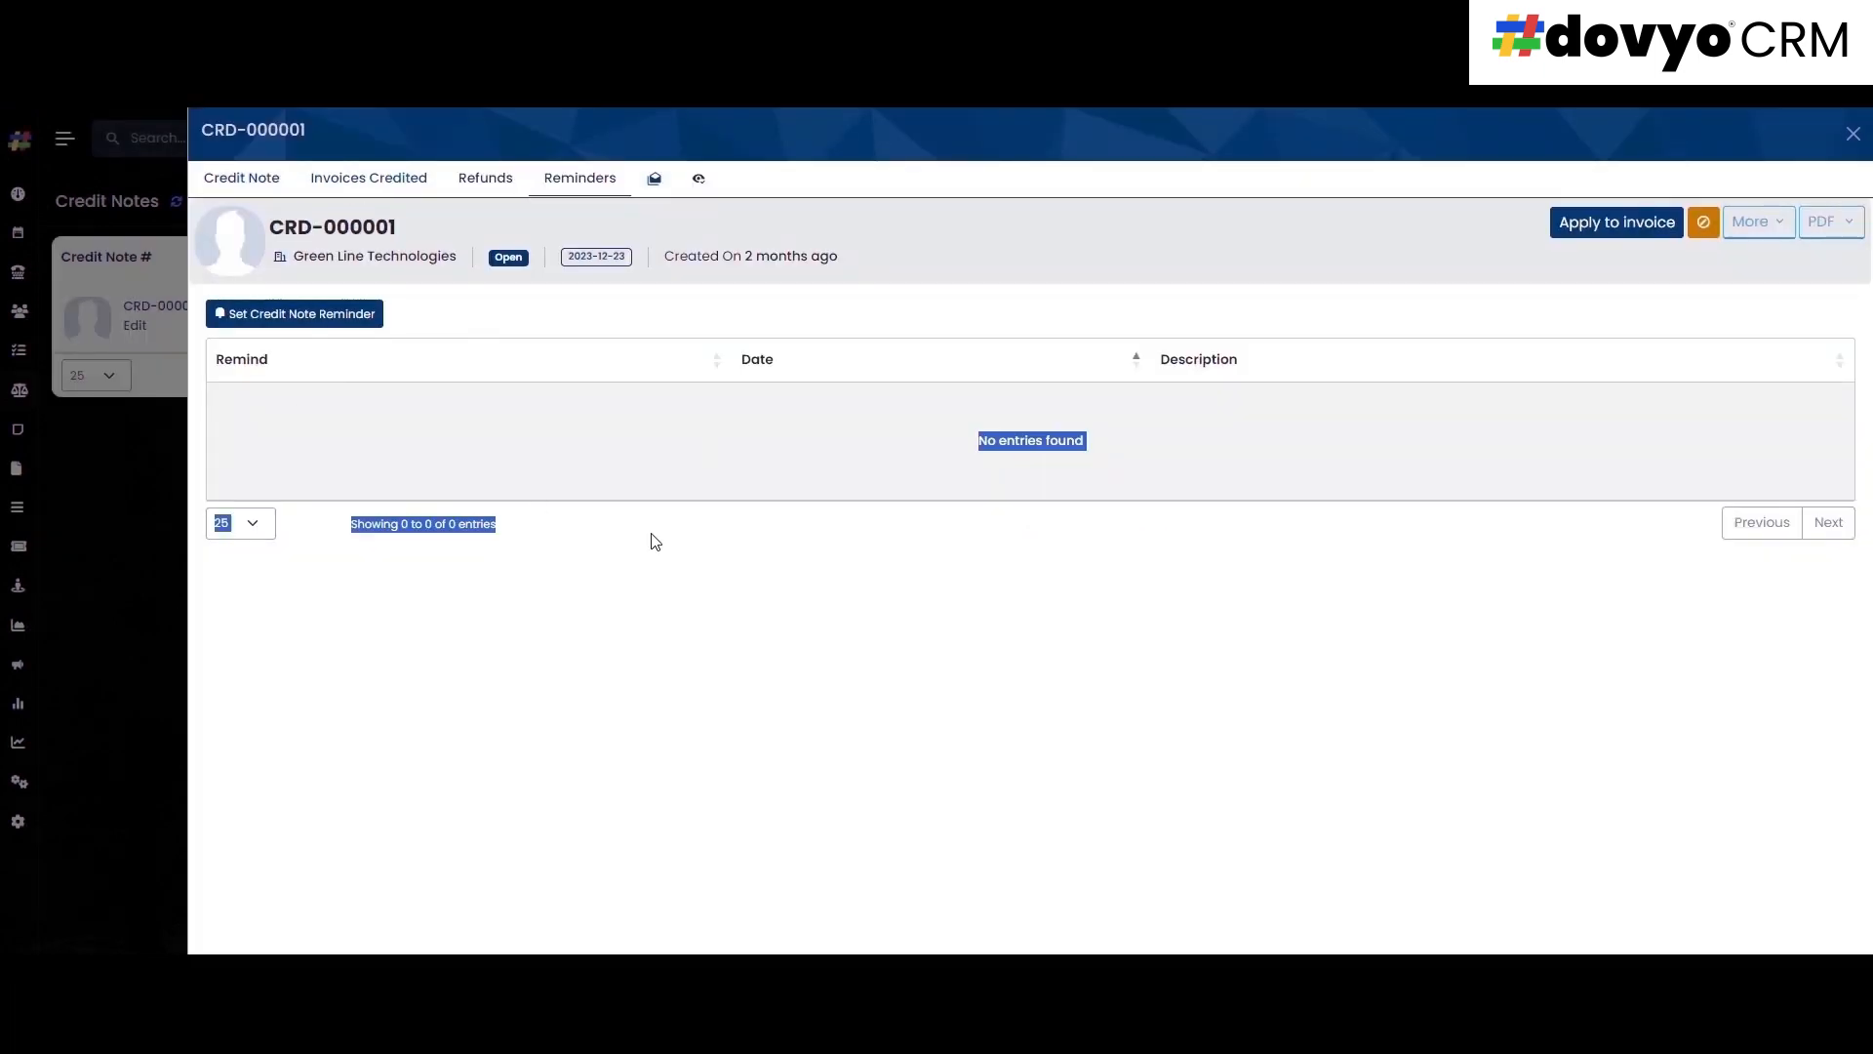
{"action": "left_click", "coordinate": [835, 575]}
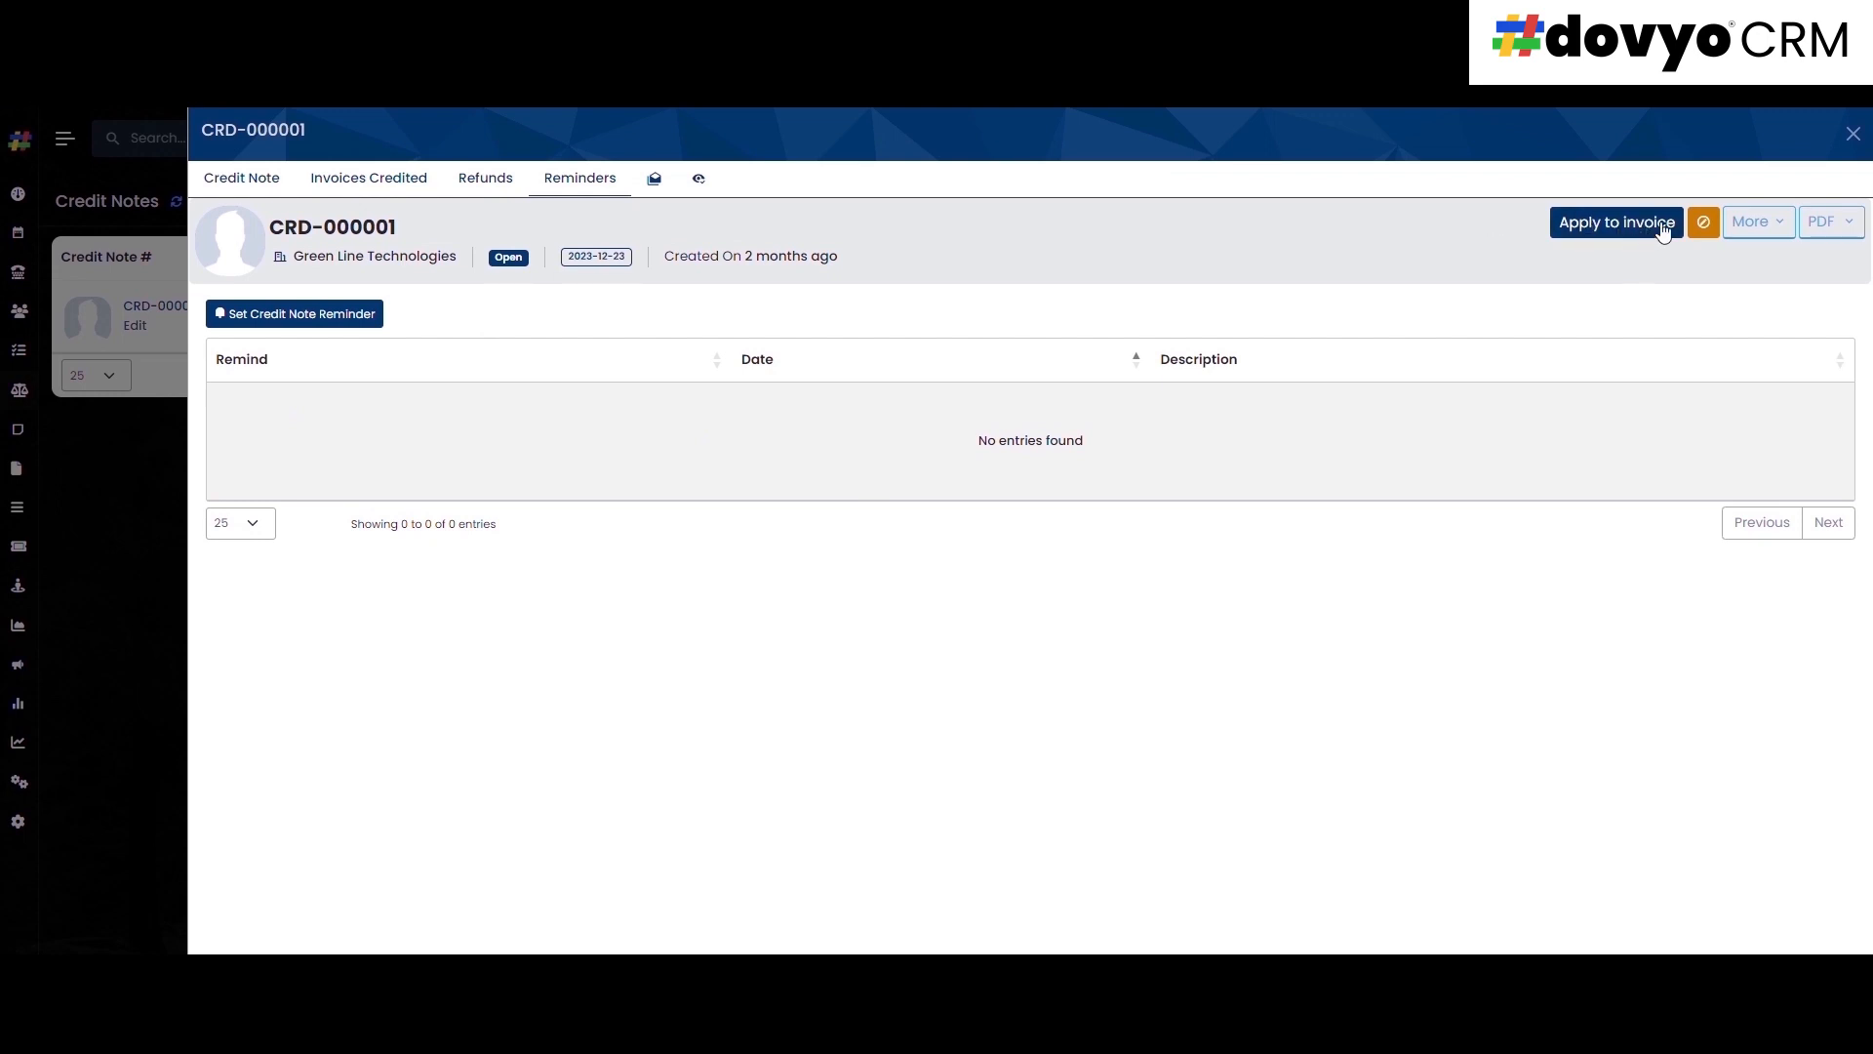
- Return to the credit note's details, inspect the form for applying its credits to an invoice, and close it without applying
{"action": "left_click", "coordinate": [239, 182]}
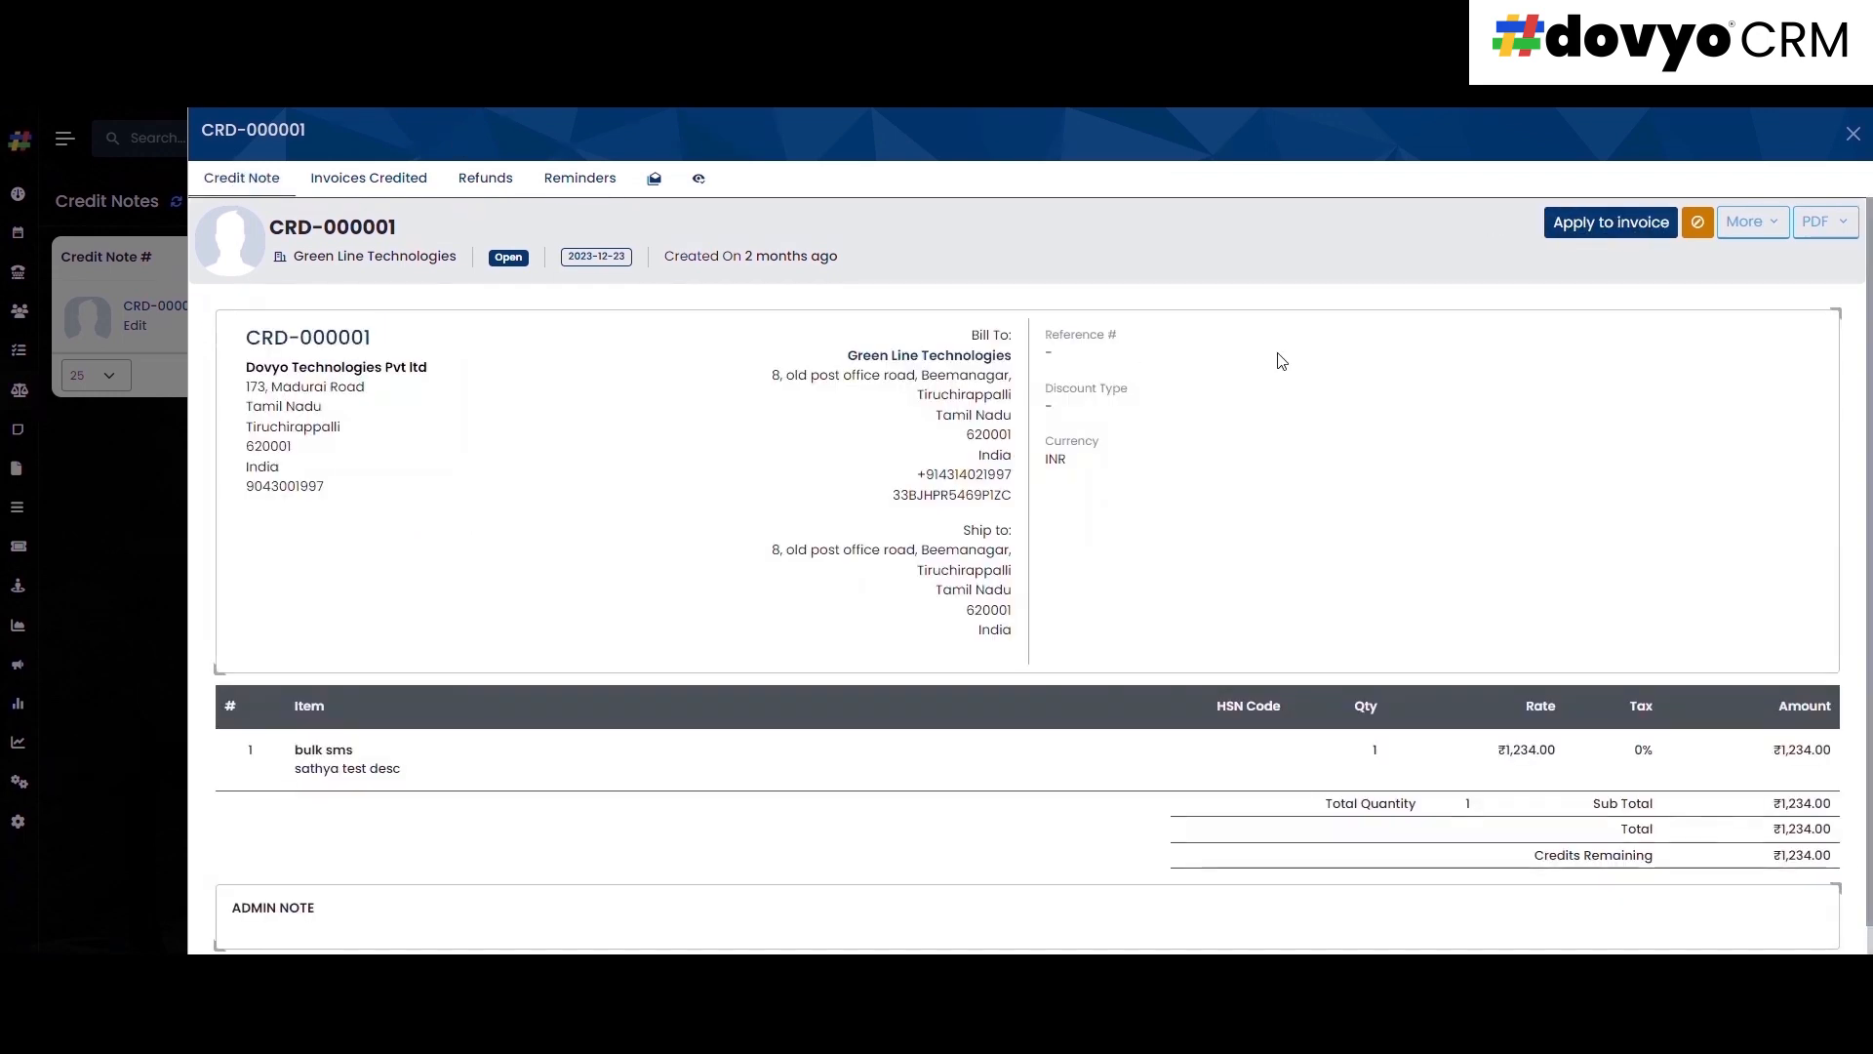
{"action": "left_click", "coordinate": [1611, 223]}
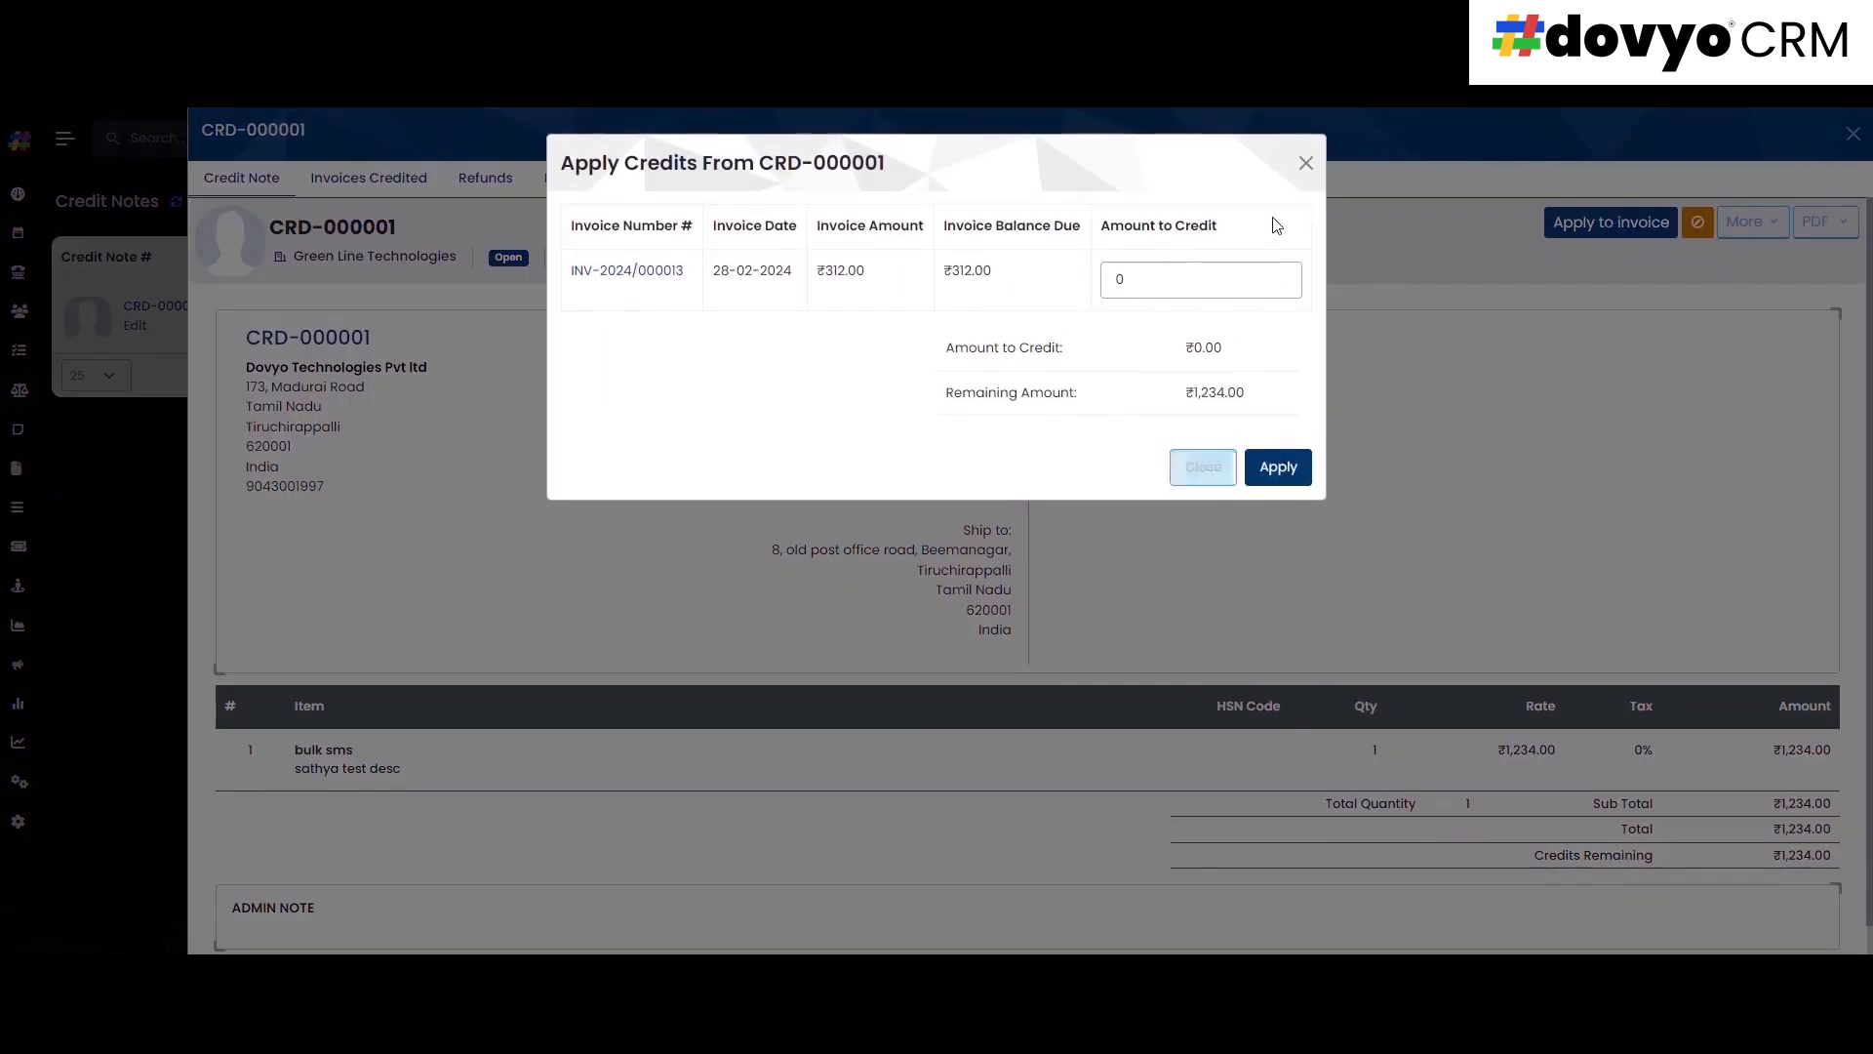
{"action": "left_click", "coordinate": [1306, 163]}
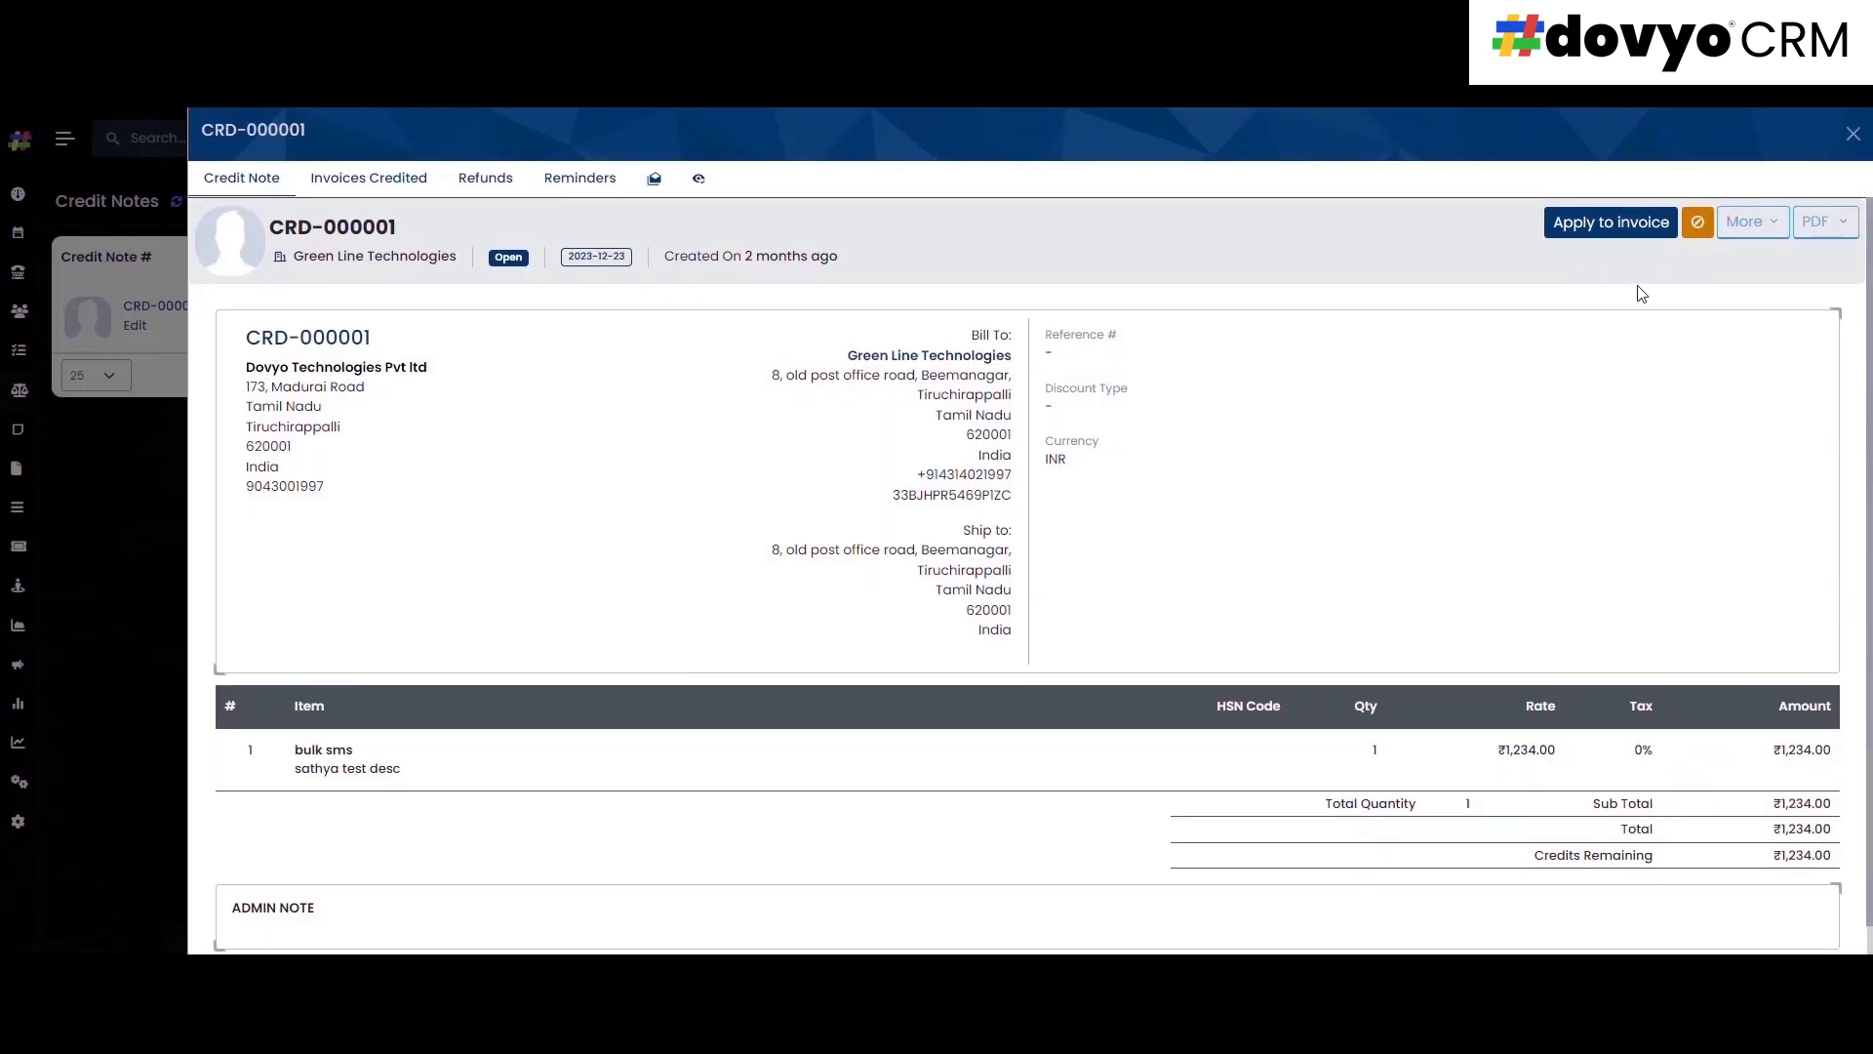
- Inspect the credit note's edit form without saving, and review its additional actions such as Refund, Void and Attach File
{"action": "left_click", "coordinate": [1698, 222]}
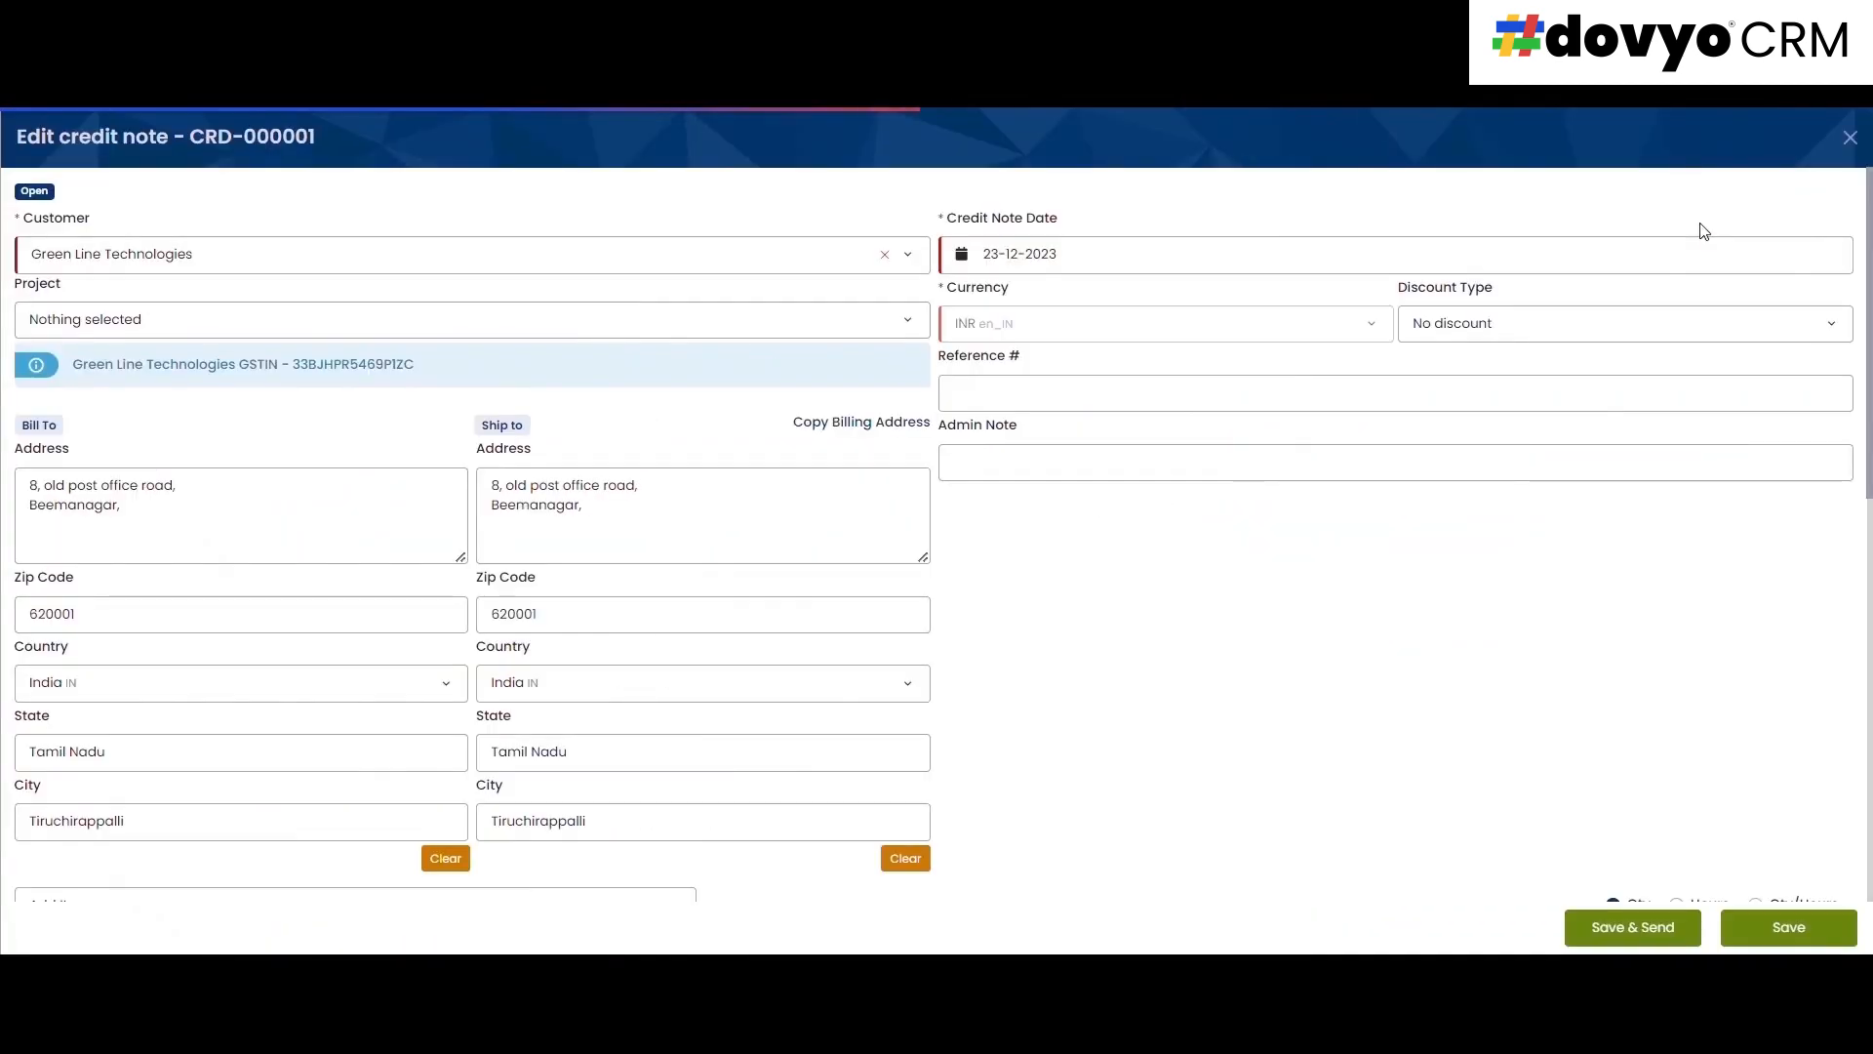
{"action": "left_click", "coordinate": [1850, 139]}
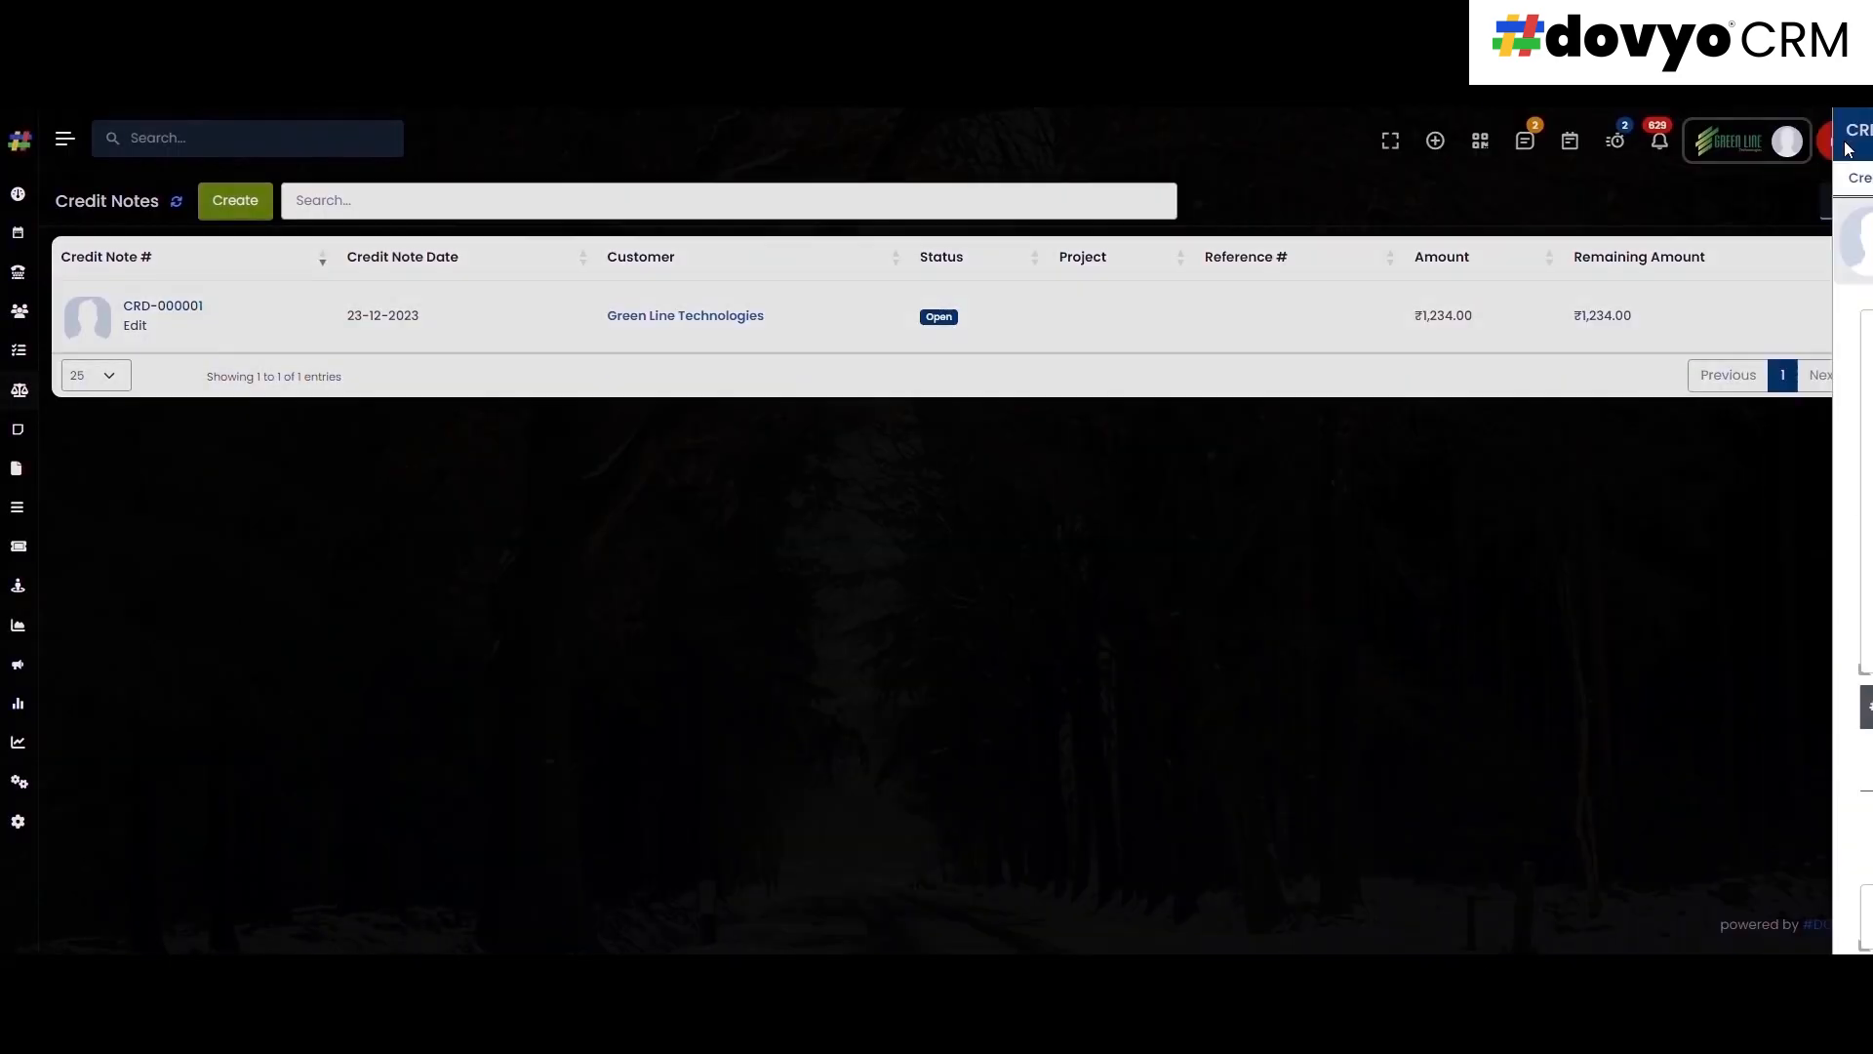
{"action": "left_click", "coordinate": [1759, 224]}
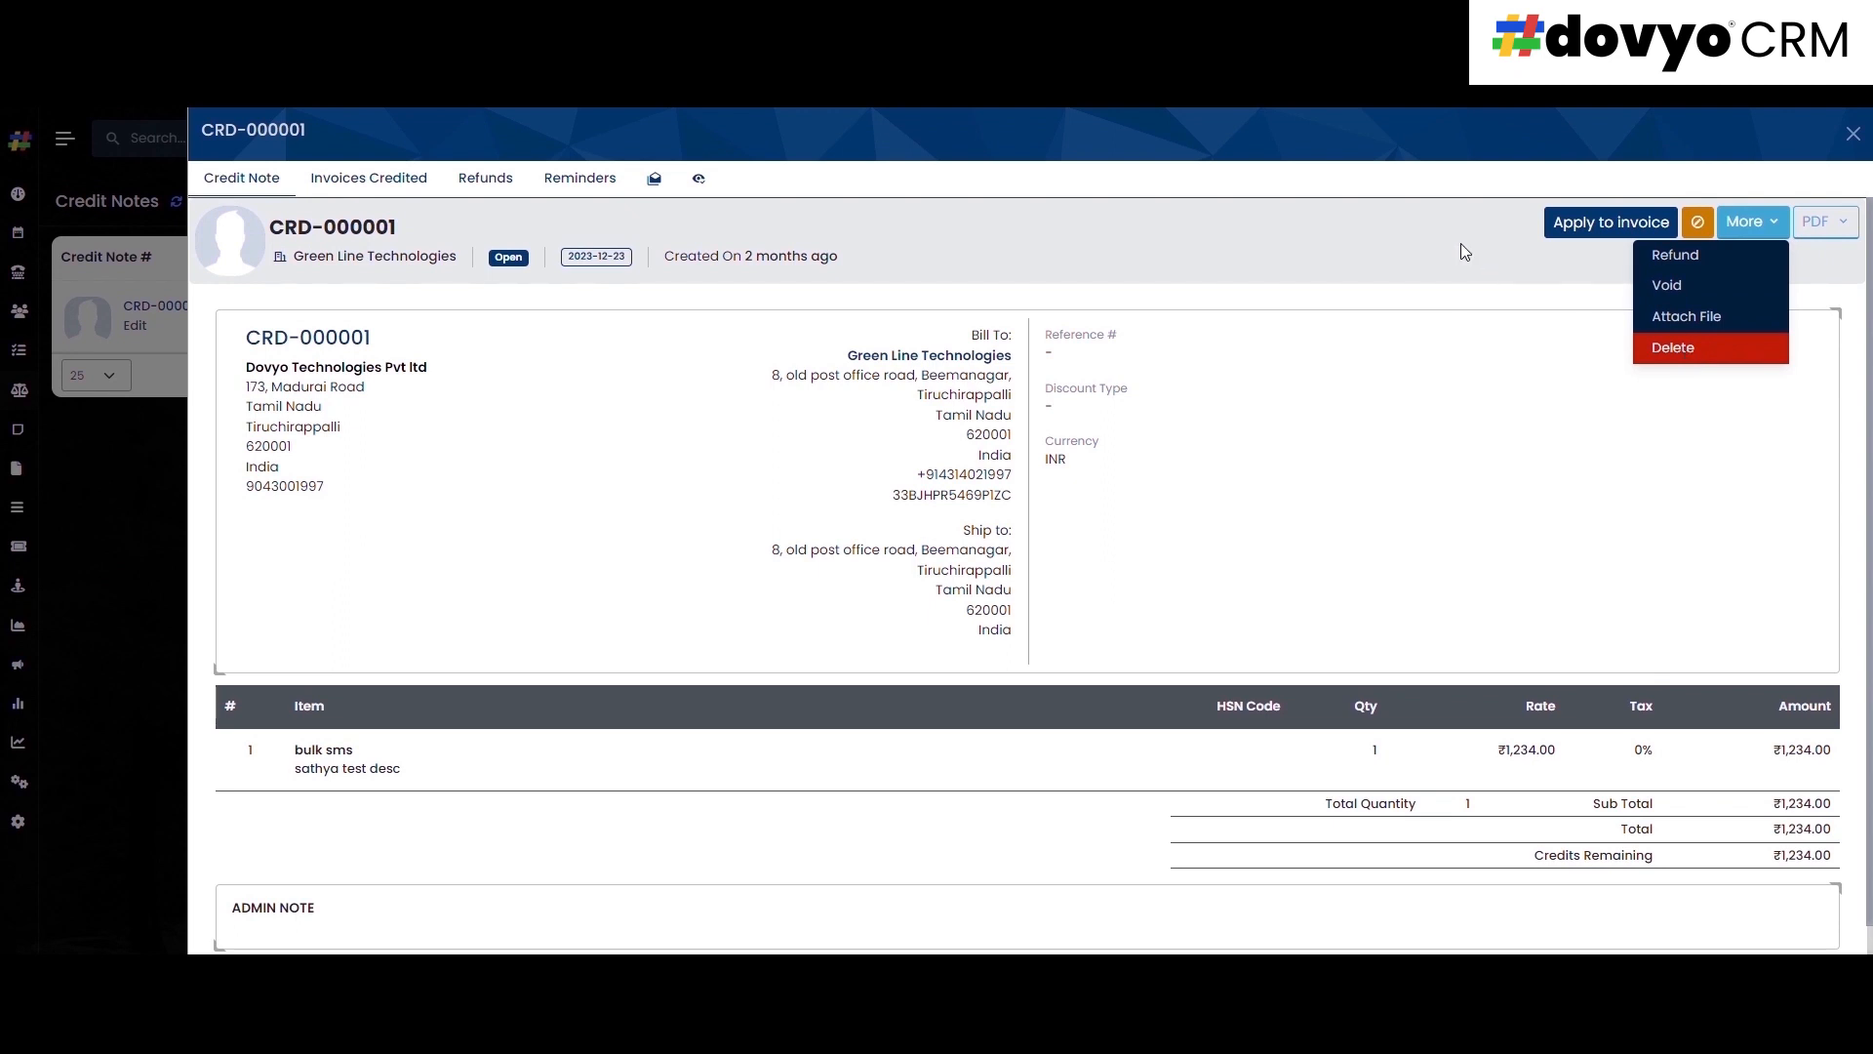
{"action": "left_click", "coordinate": [1424, 255]}
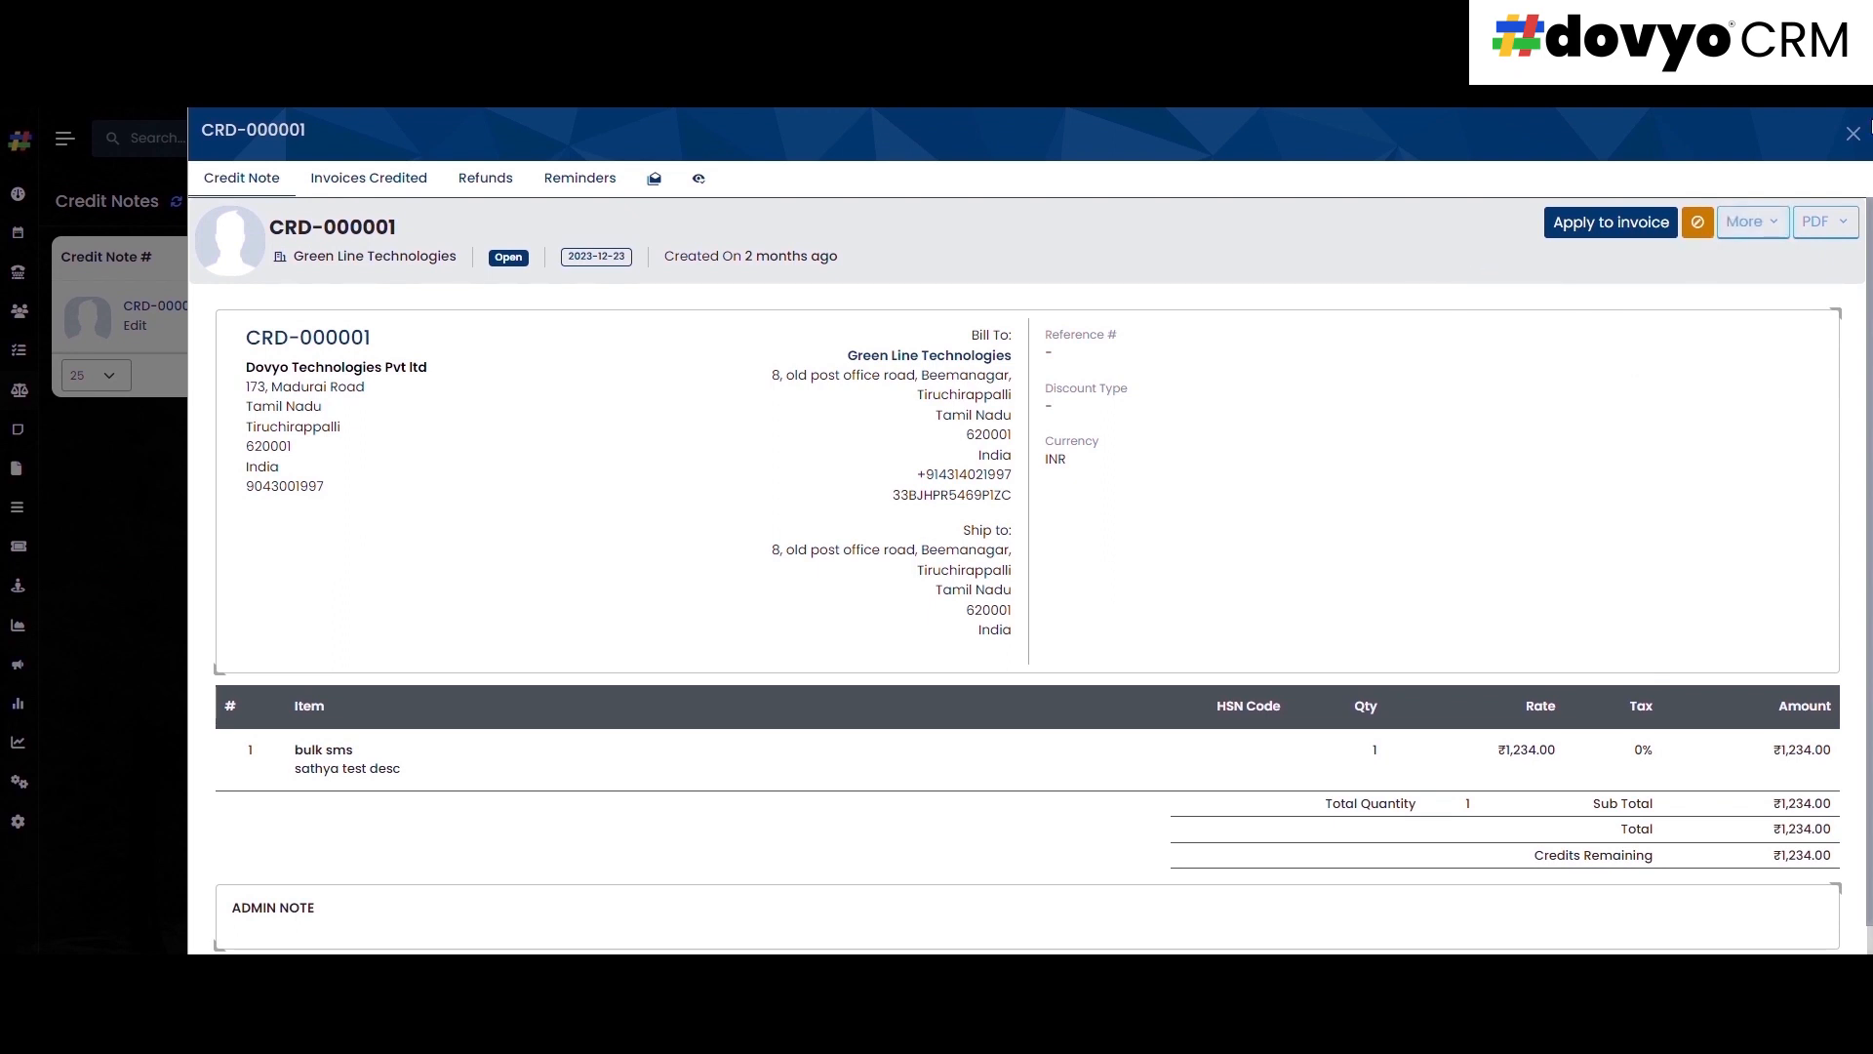
- Preview the credit note's PDF with the Default template, and return to the credit note
{"action": "left_click", "coordinate": [1847, 226]}
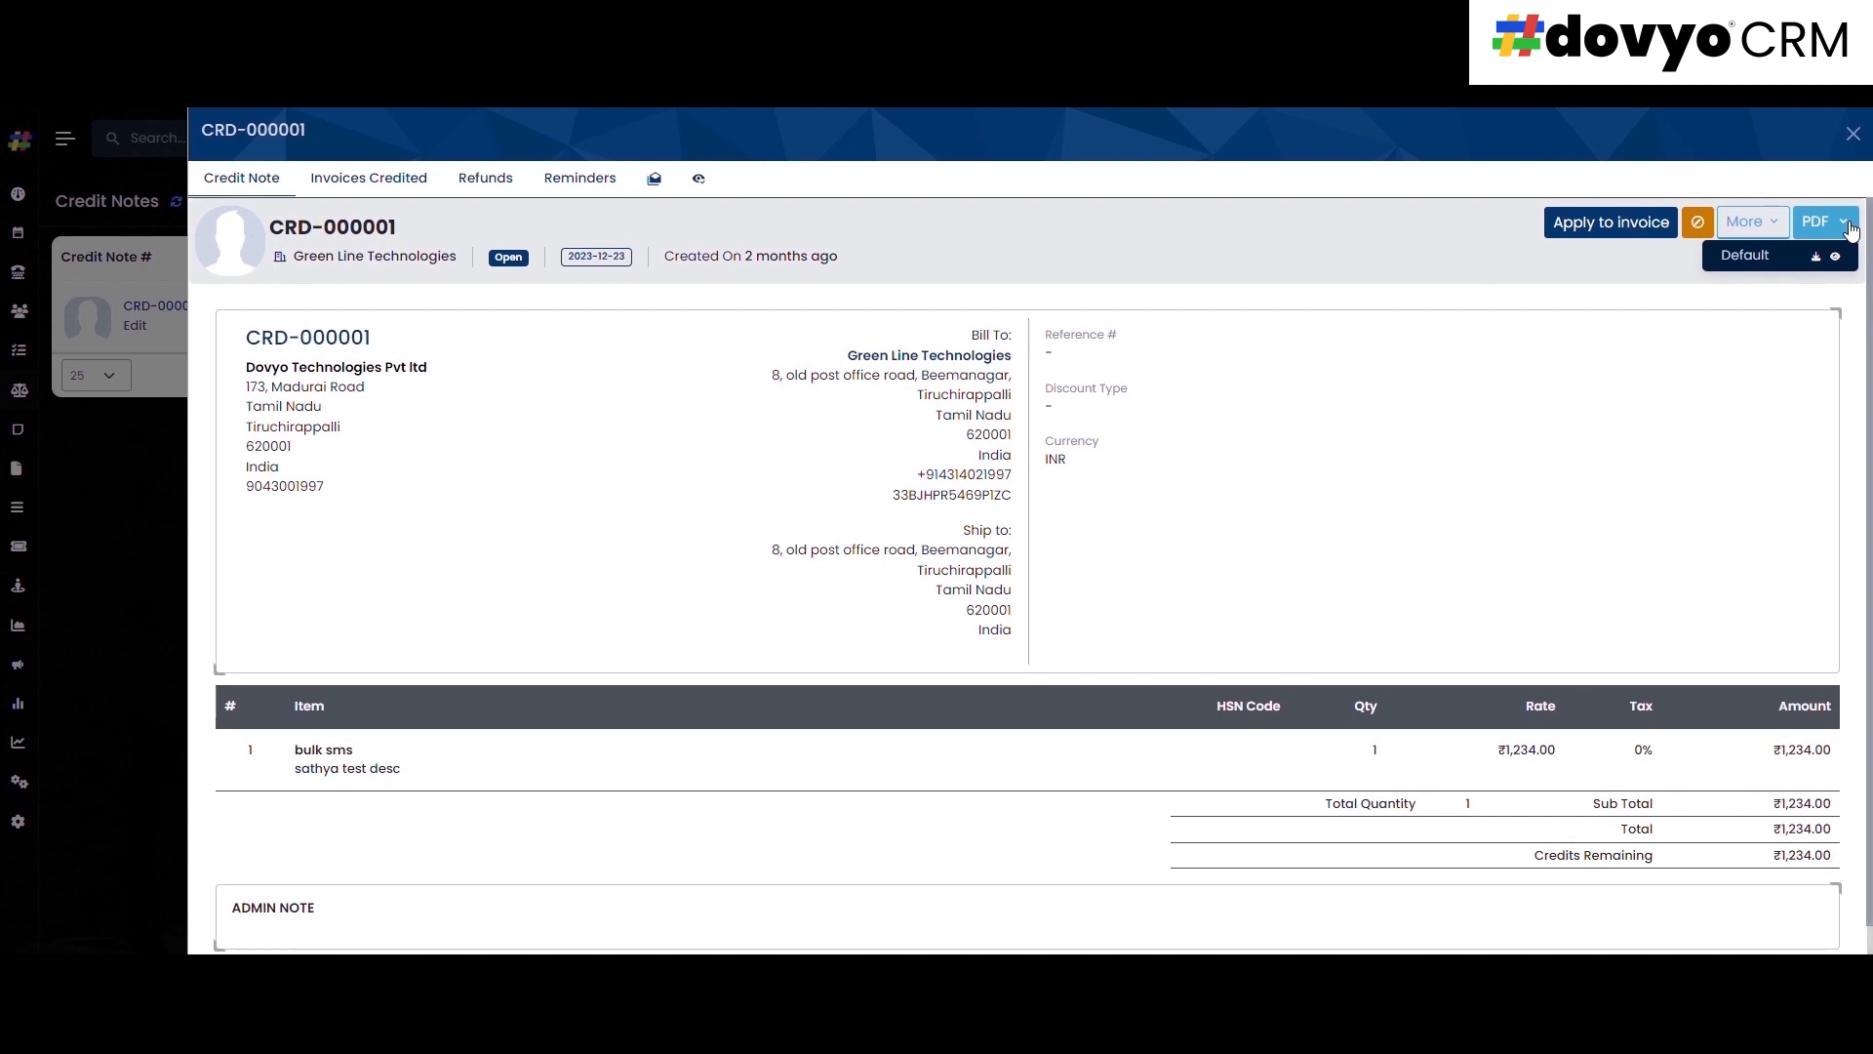
{"action": "left_click", "coordinate": [1836, 255]}
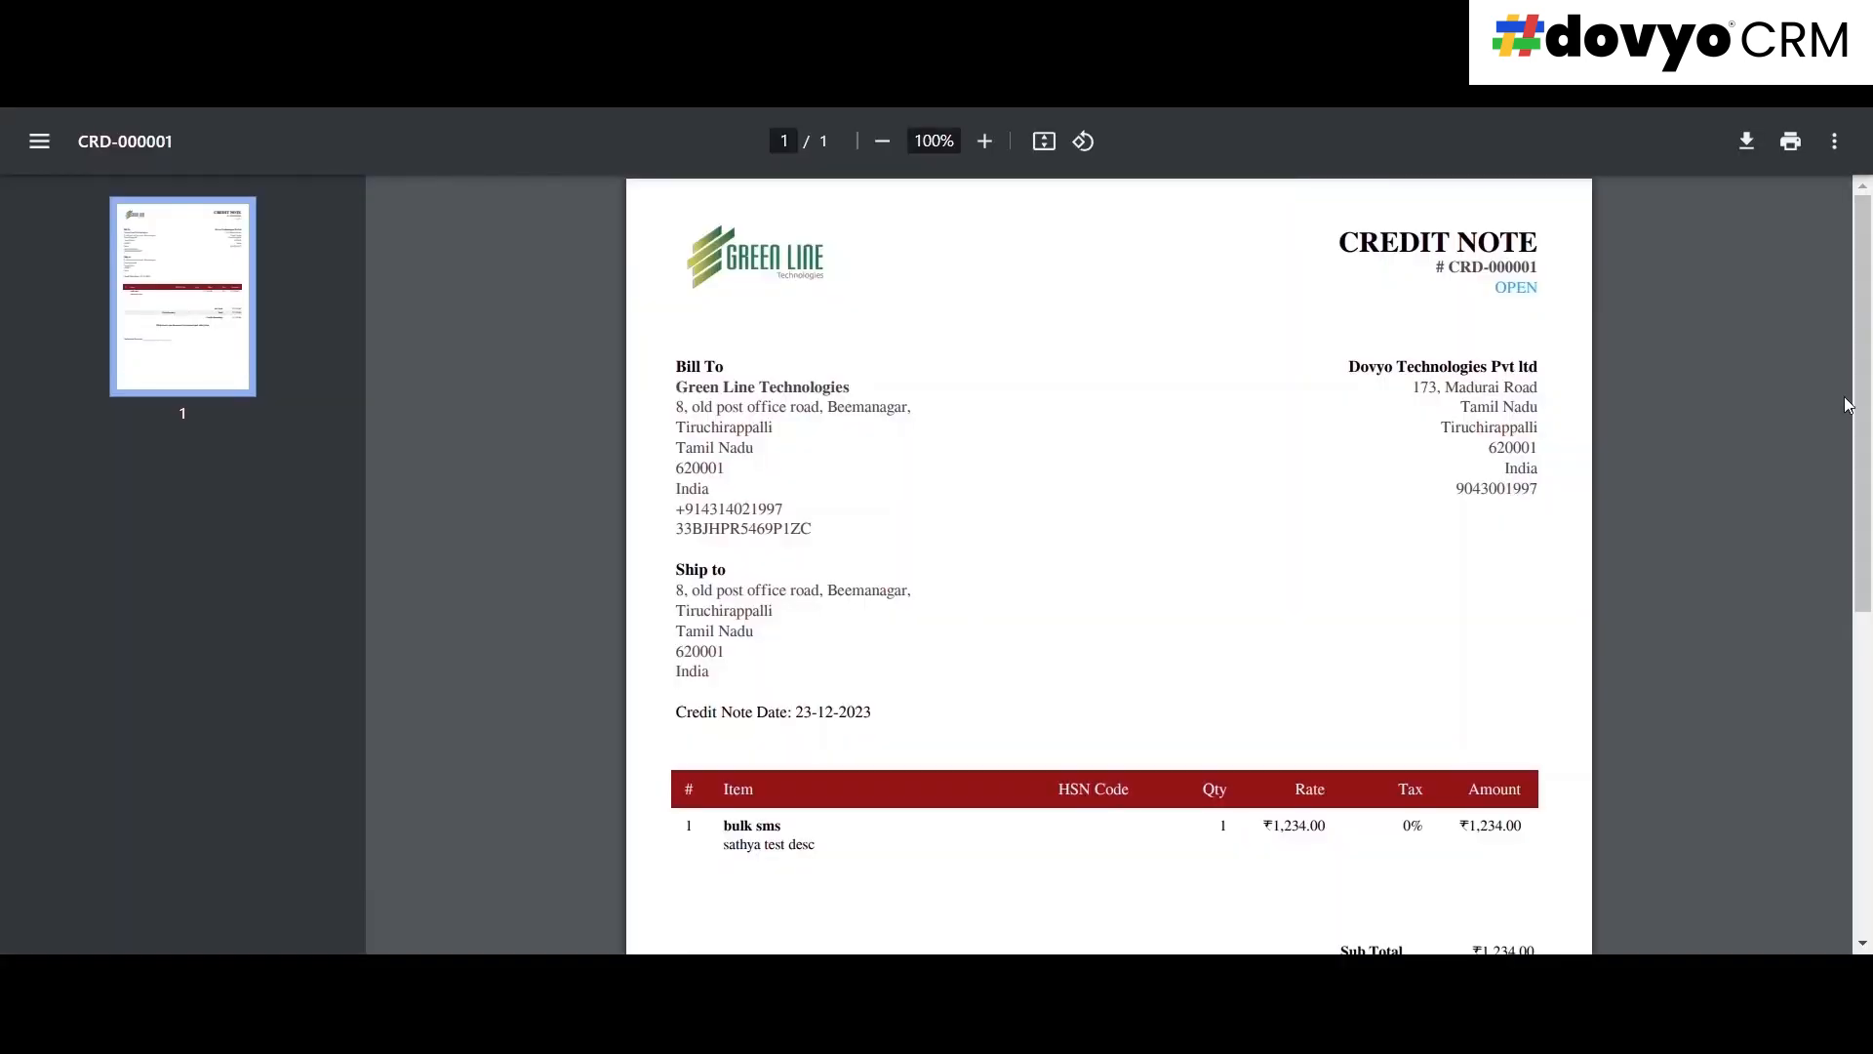
{"action": "left_click_drag", "start_coordinate": [1861, 336], "coordinate": [1760, 311]}
{"action": "left_click", "coordinate": [670, 18]}
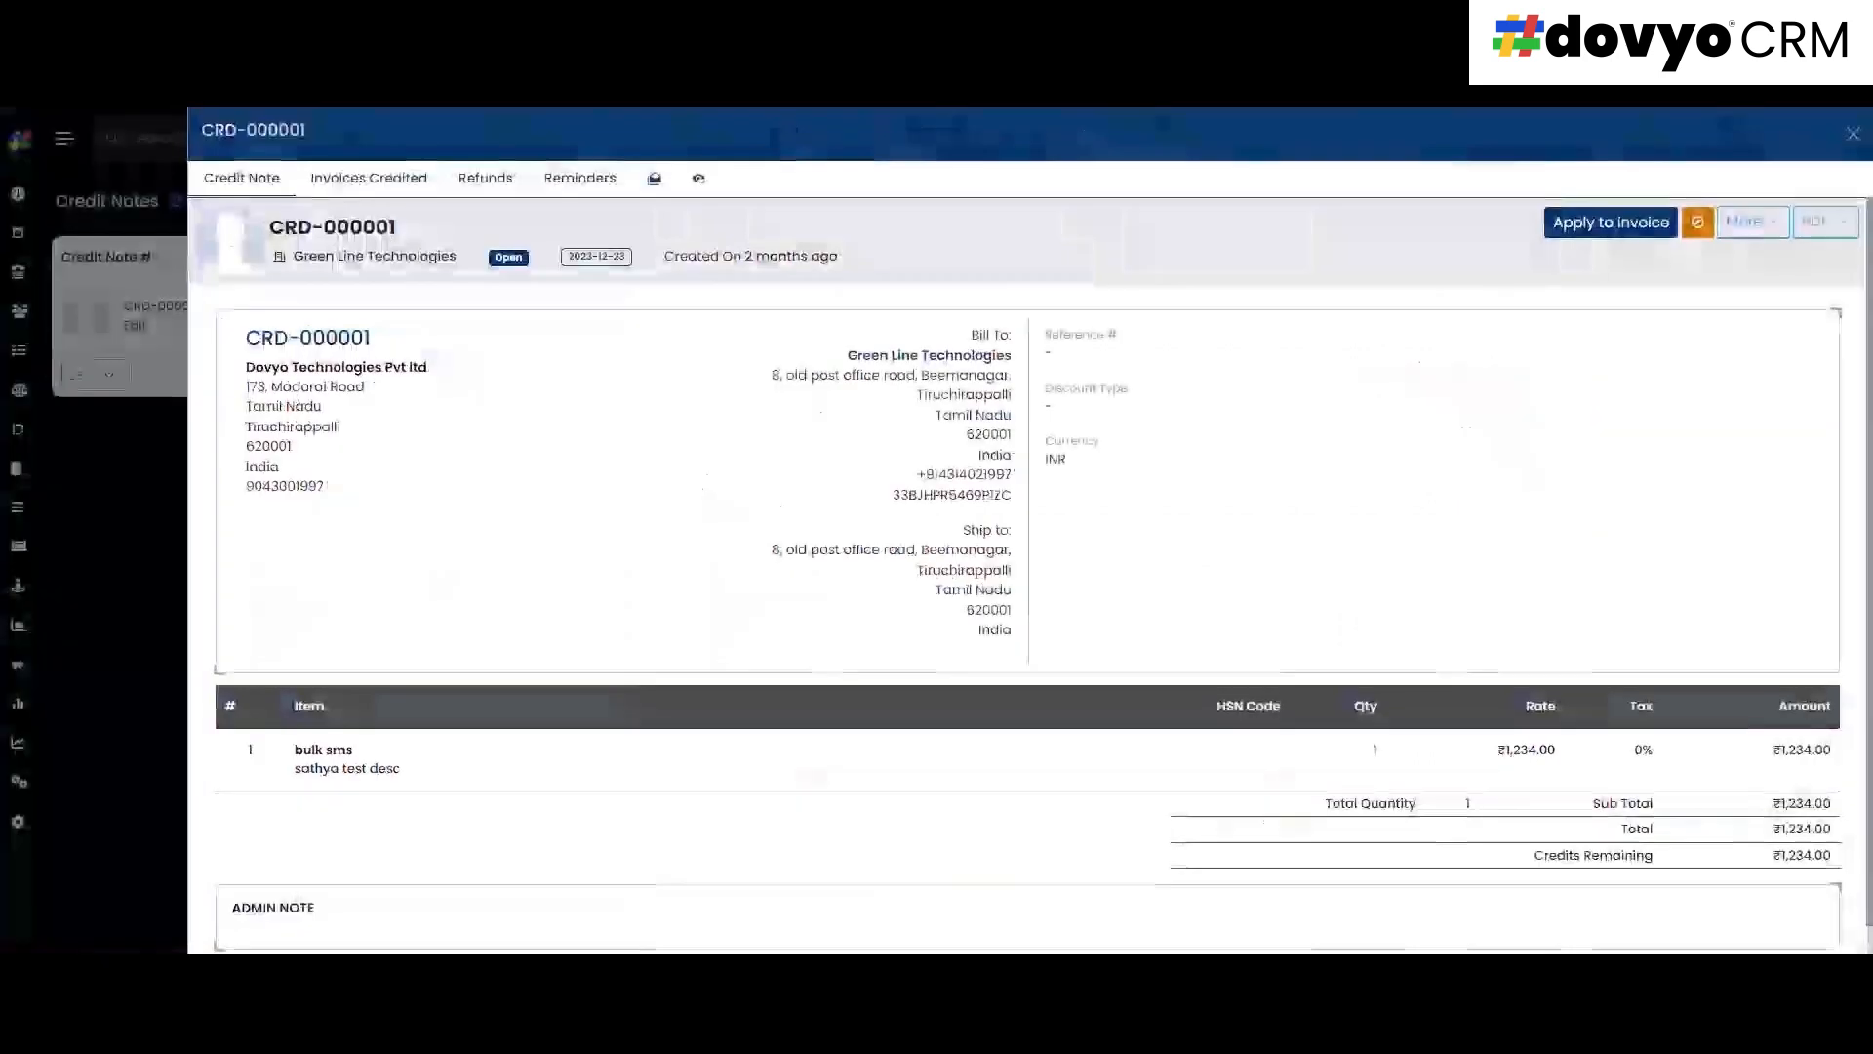
{"action": "left_click", "coordinate": [1838, 224]}
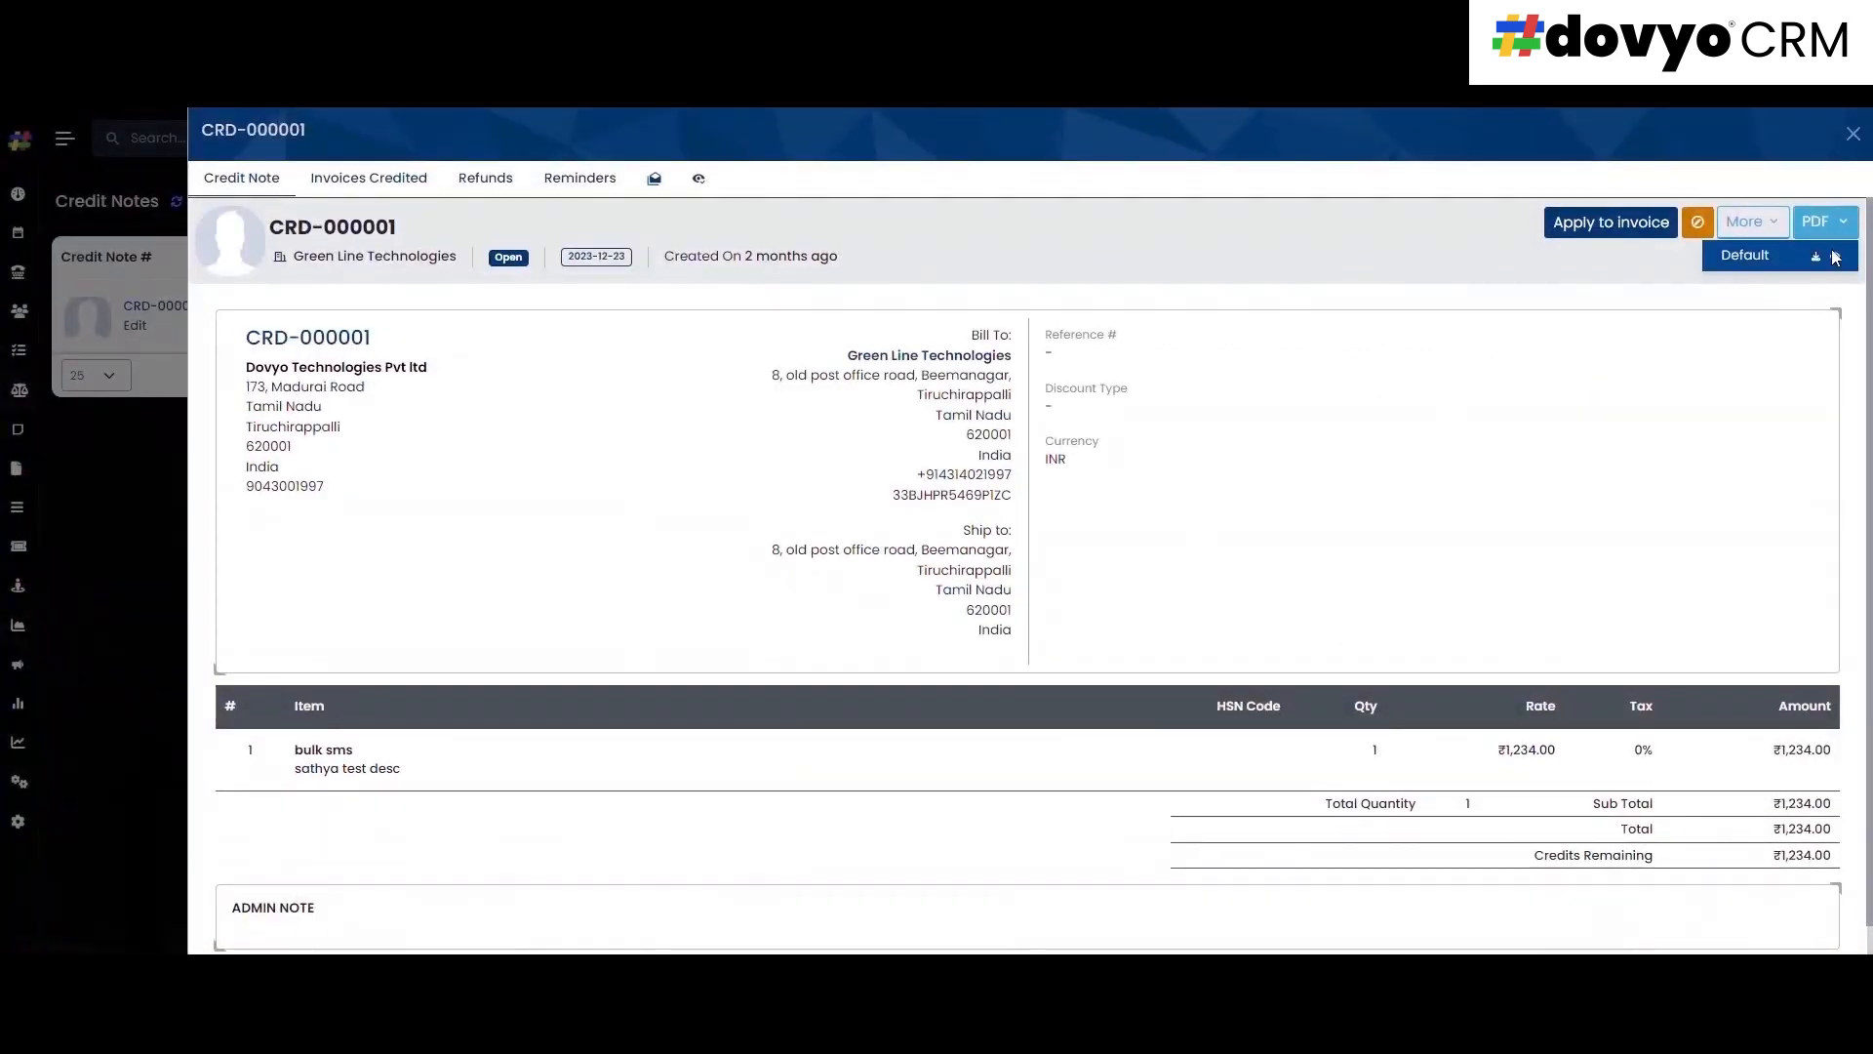
{"action": "left_click", "coordinate": [1351, 156]}
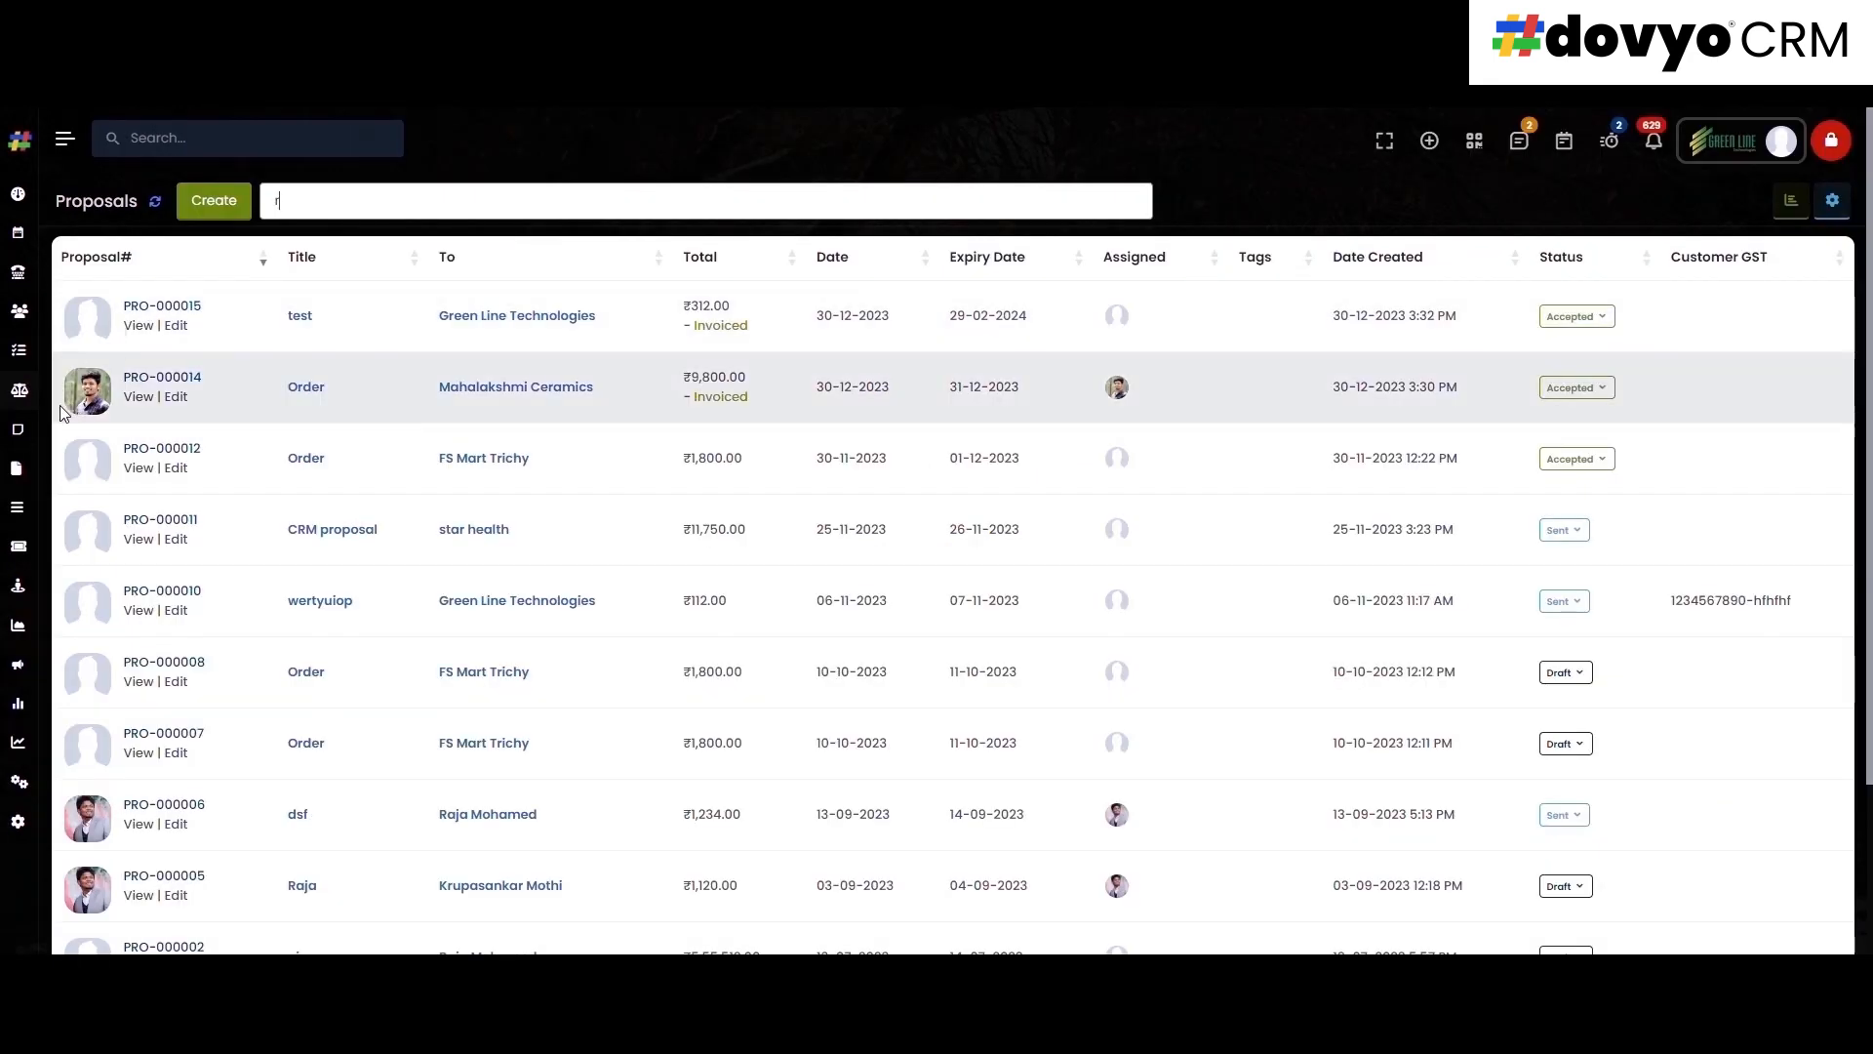
- Open the Proposals list and examine its core and custom field search filters
{"action": "mouse_move", "coordinate": [41, 403]}
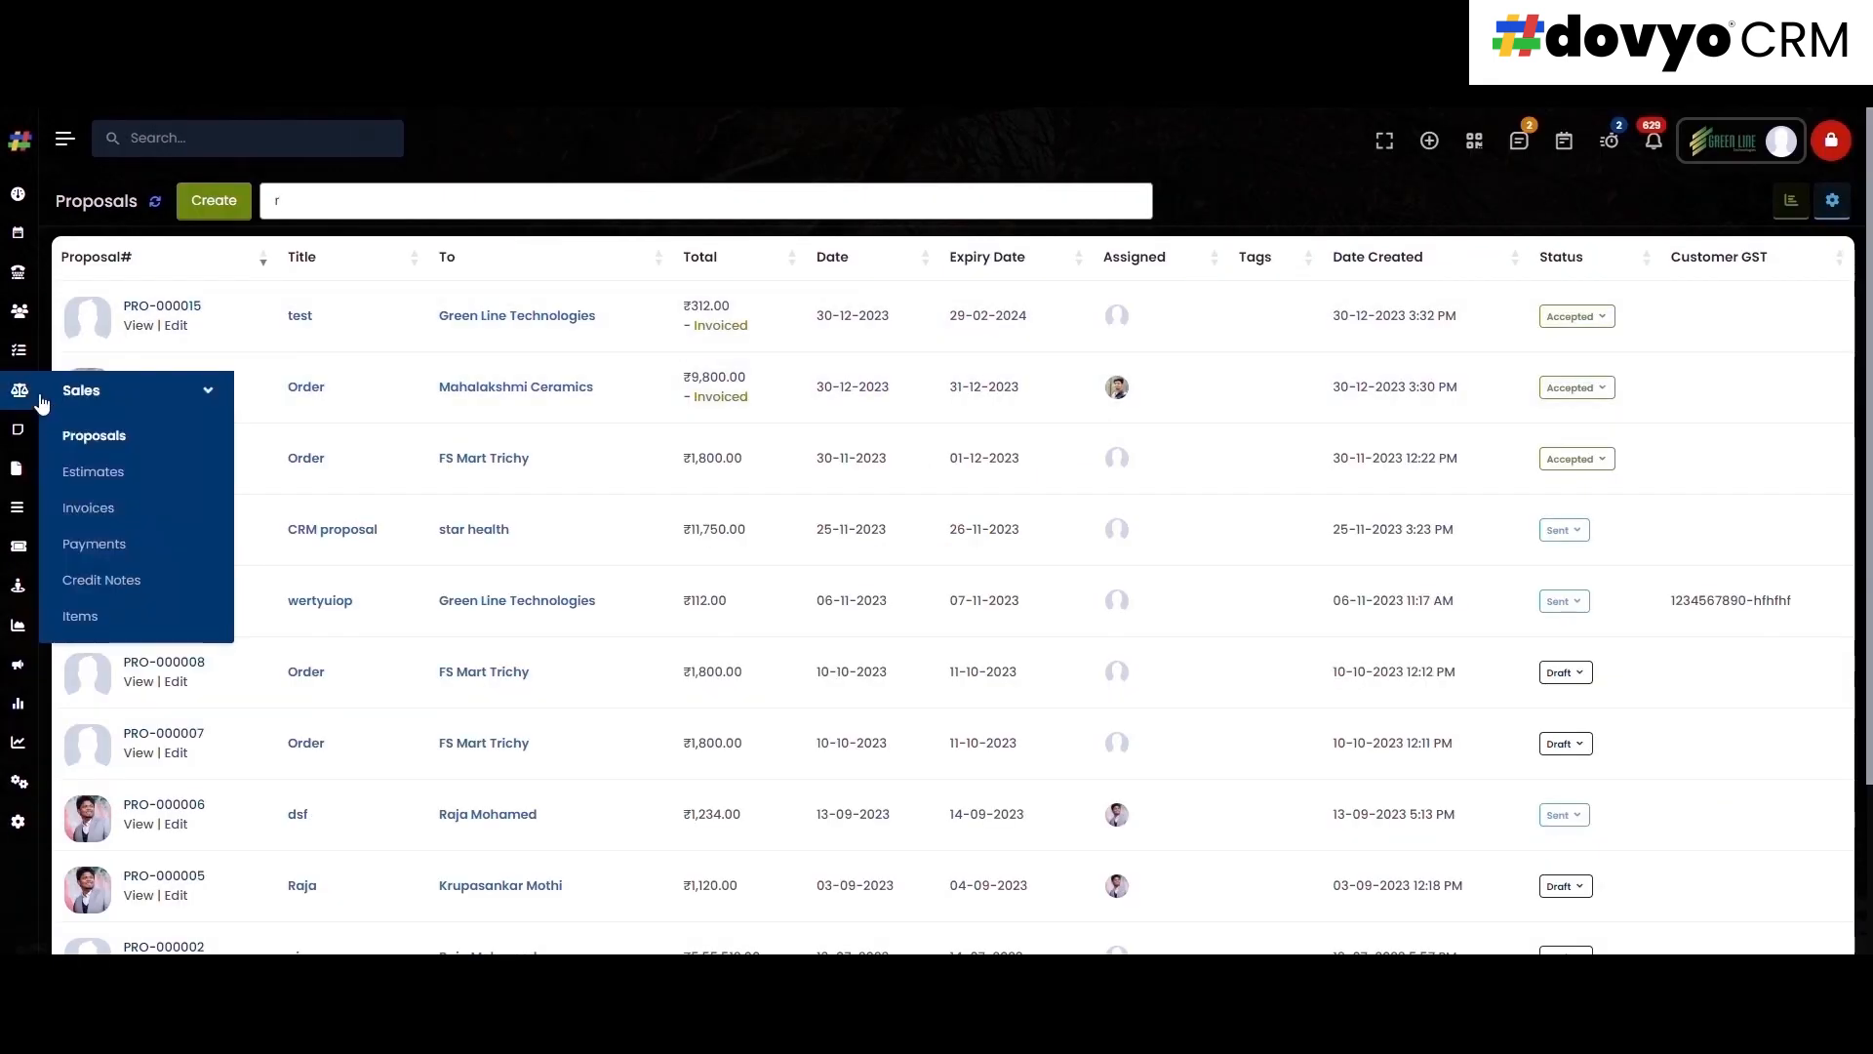
{"action": "left_click", "coordinate": [138, 435]}
{"action": "left_click", "coordinate": [342, 201]}
{"action": "left_click", "coordinate": [346, 204]}
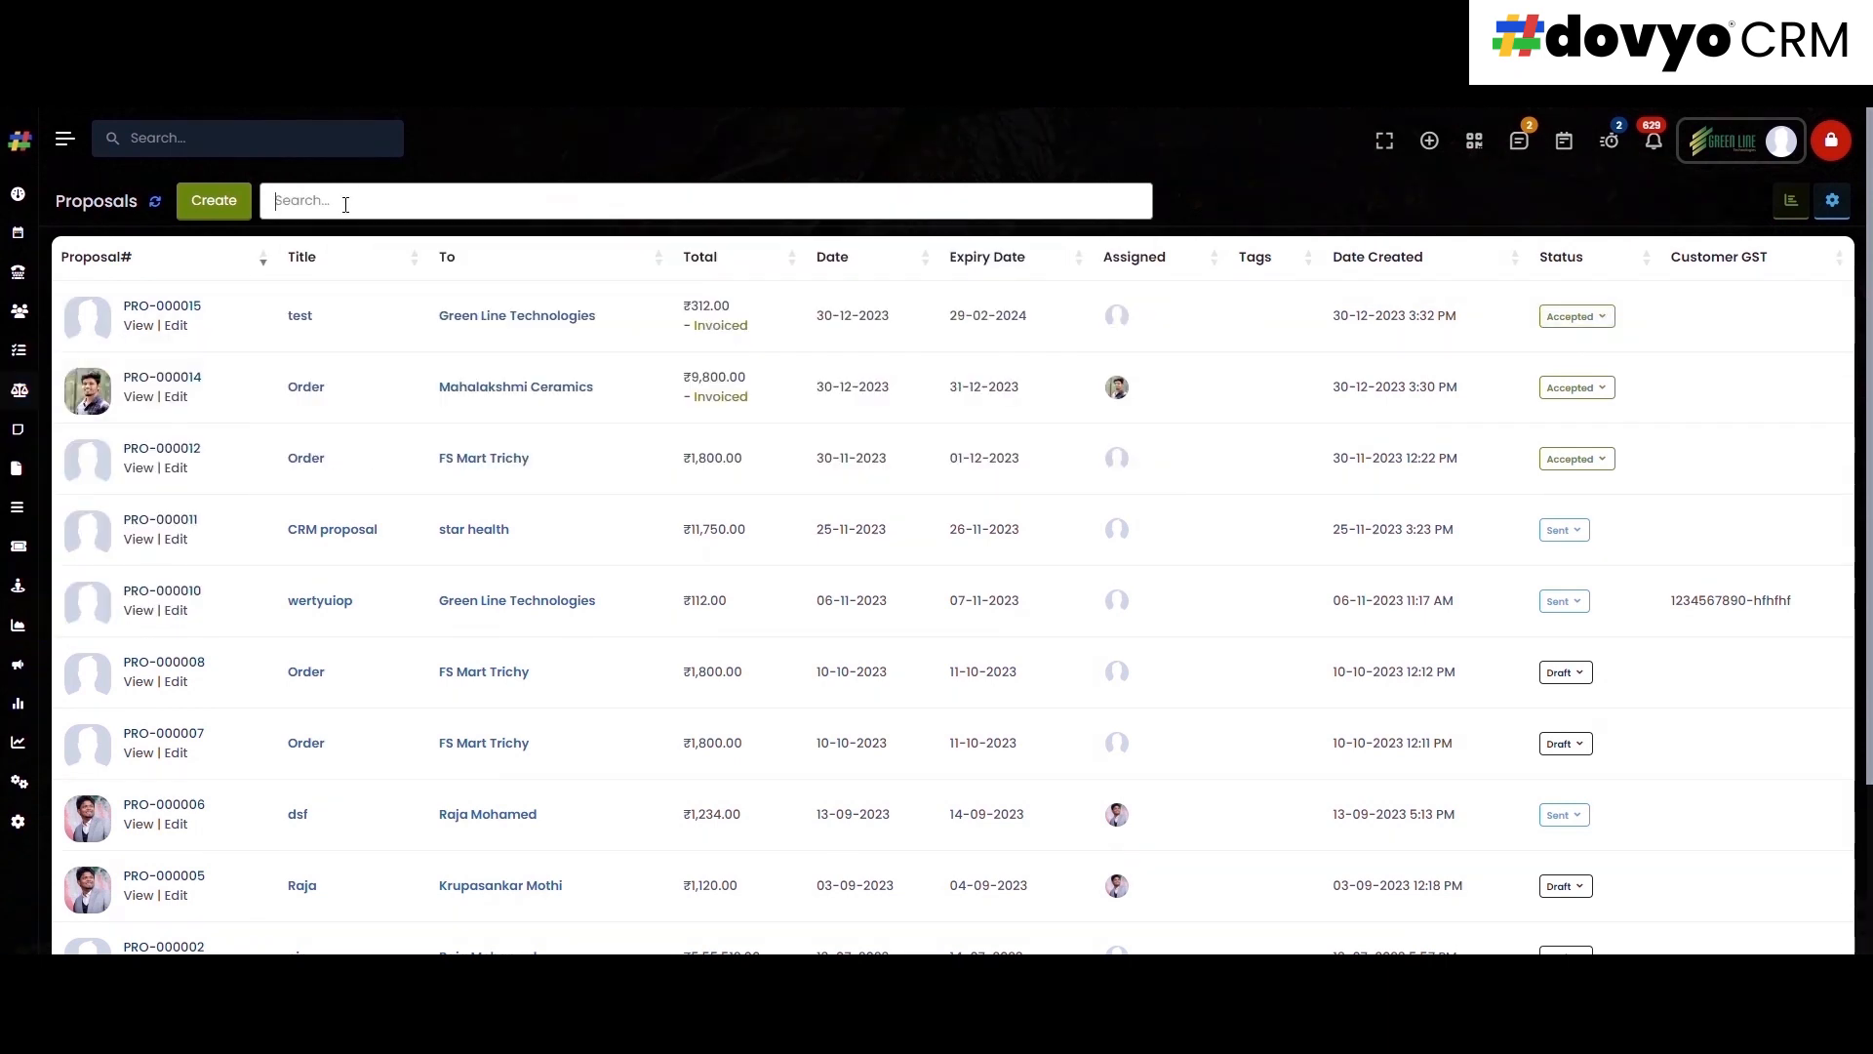
{"action": "left_click", "coordinate": [382, 210]}
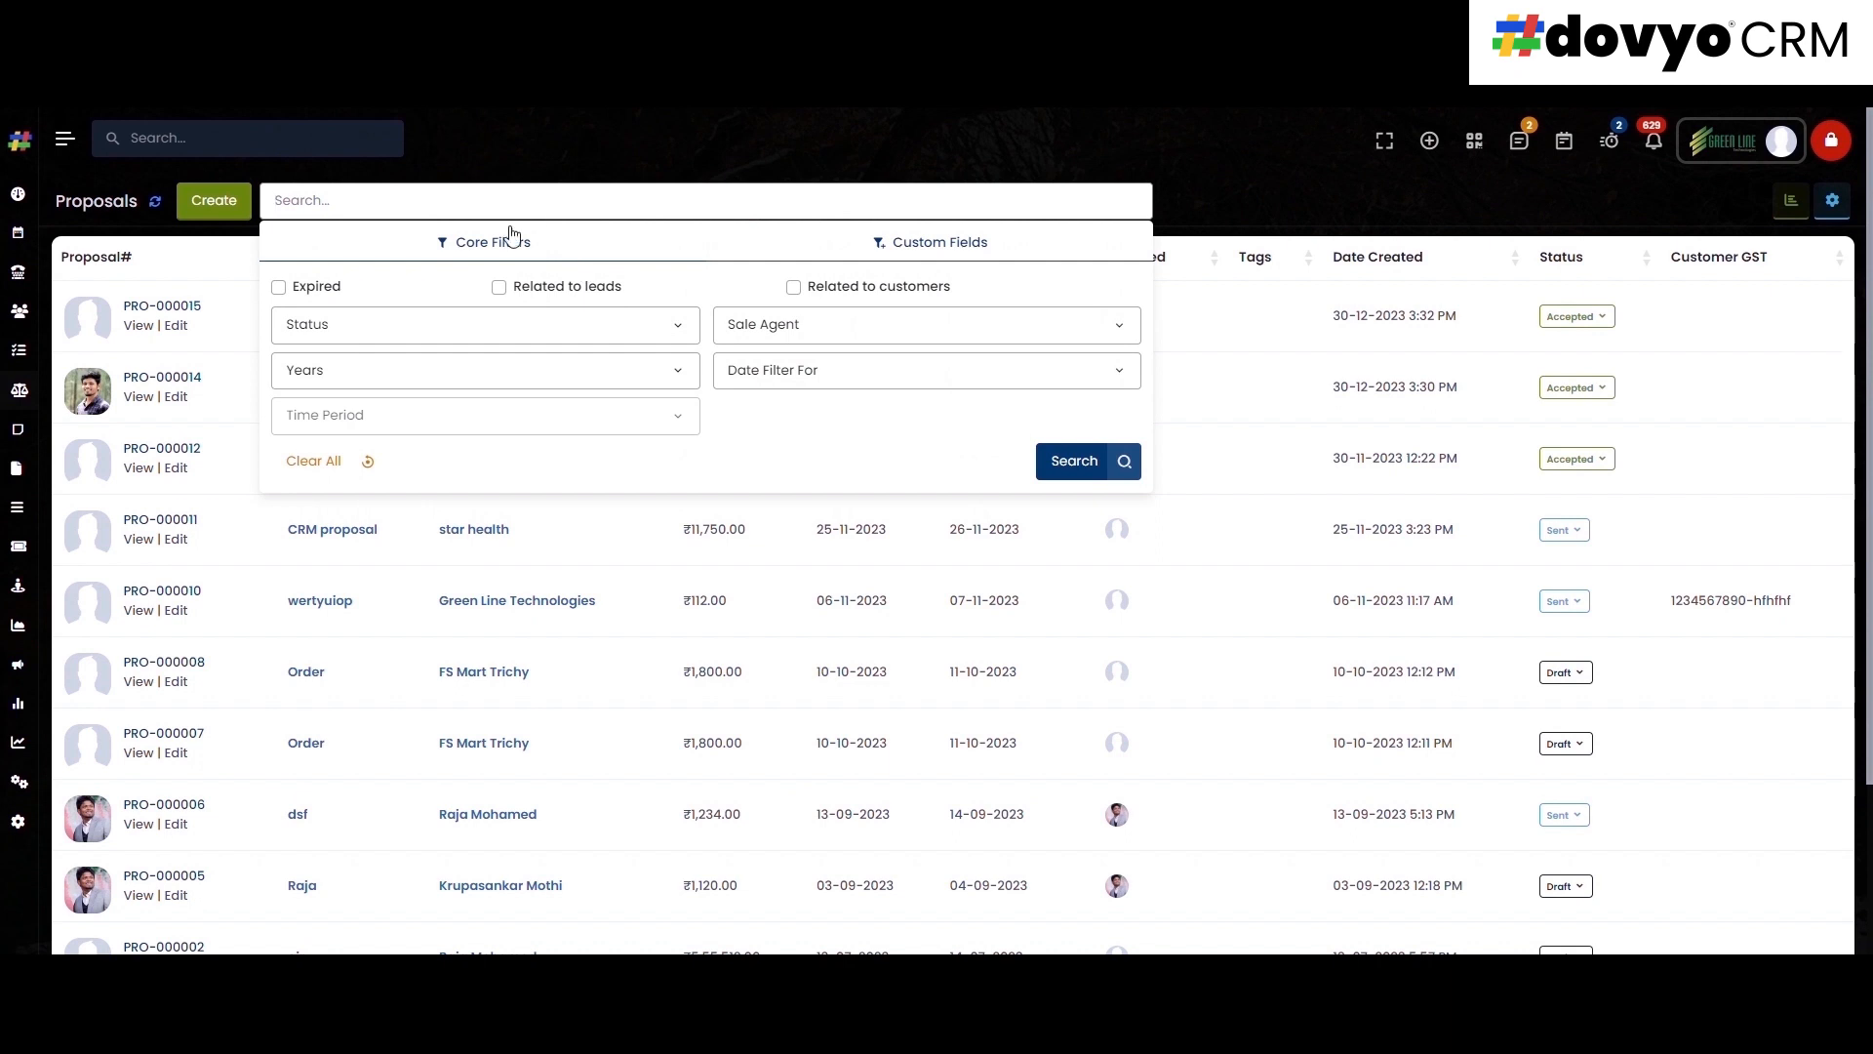
{"action": "left_click", "coordinate": [949, 251]}
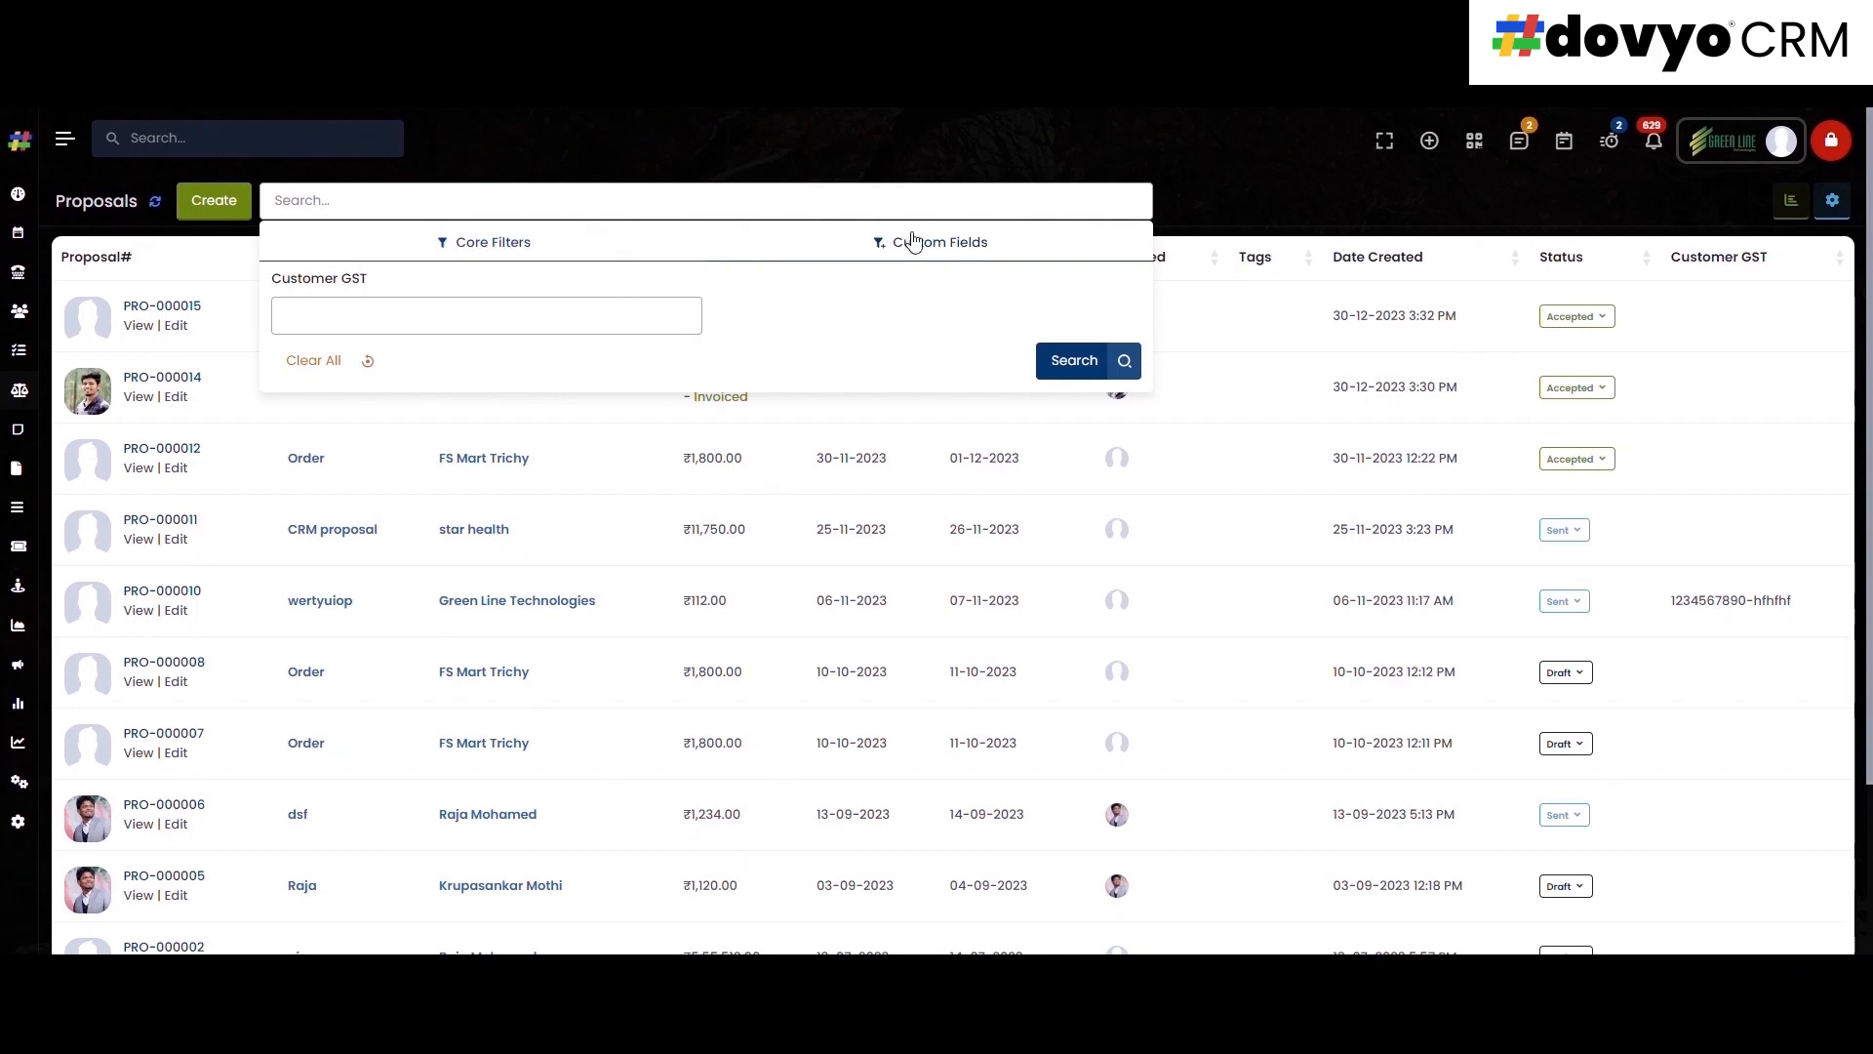
{"action": "left_click", "coordinate": [426, 242]}
- Visit the Estimates, Invoices, Payments and Credit Notes lists in turn to examine their search options
{"action": "mouse_move", "coordinate": [18, 395]}
{"action": "left_click", "coordinate": [115, 476]}
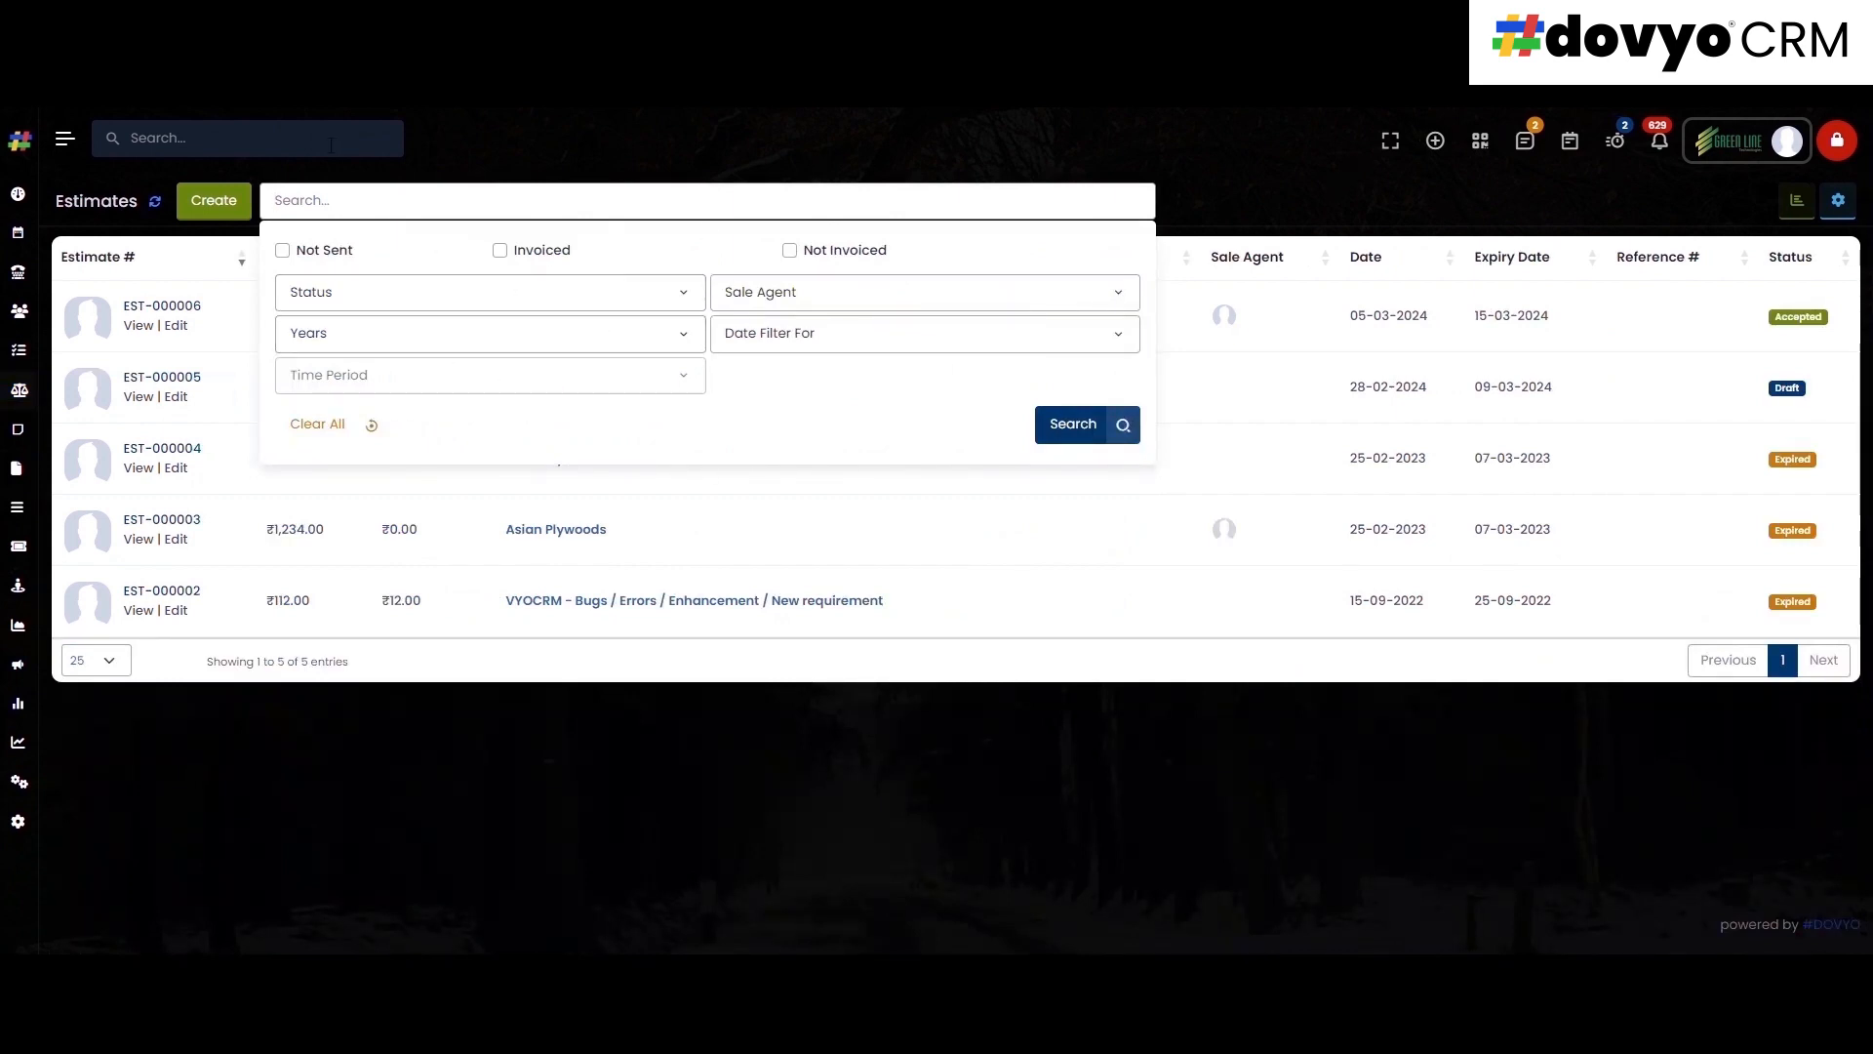
{"action": "mouse_move", "coordinate": [18, 390]}
{"action": "left_click", "coordinate": [116, 518]}
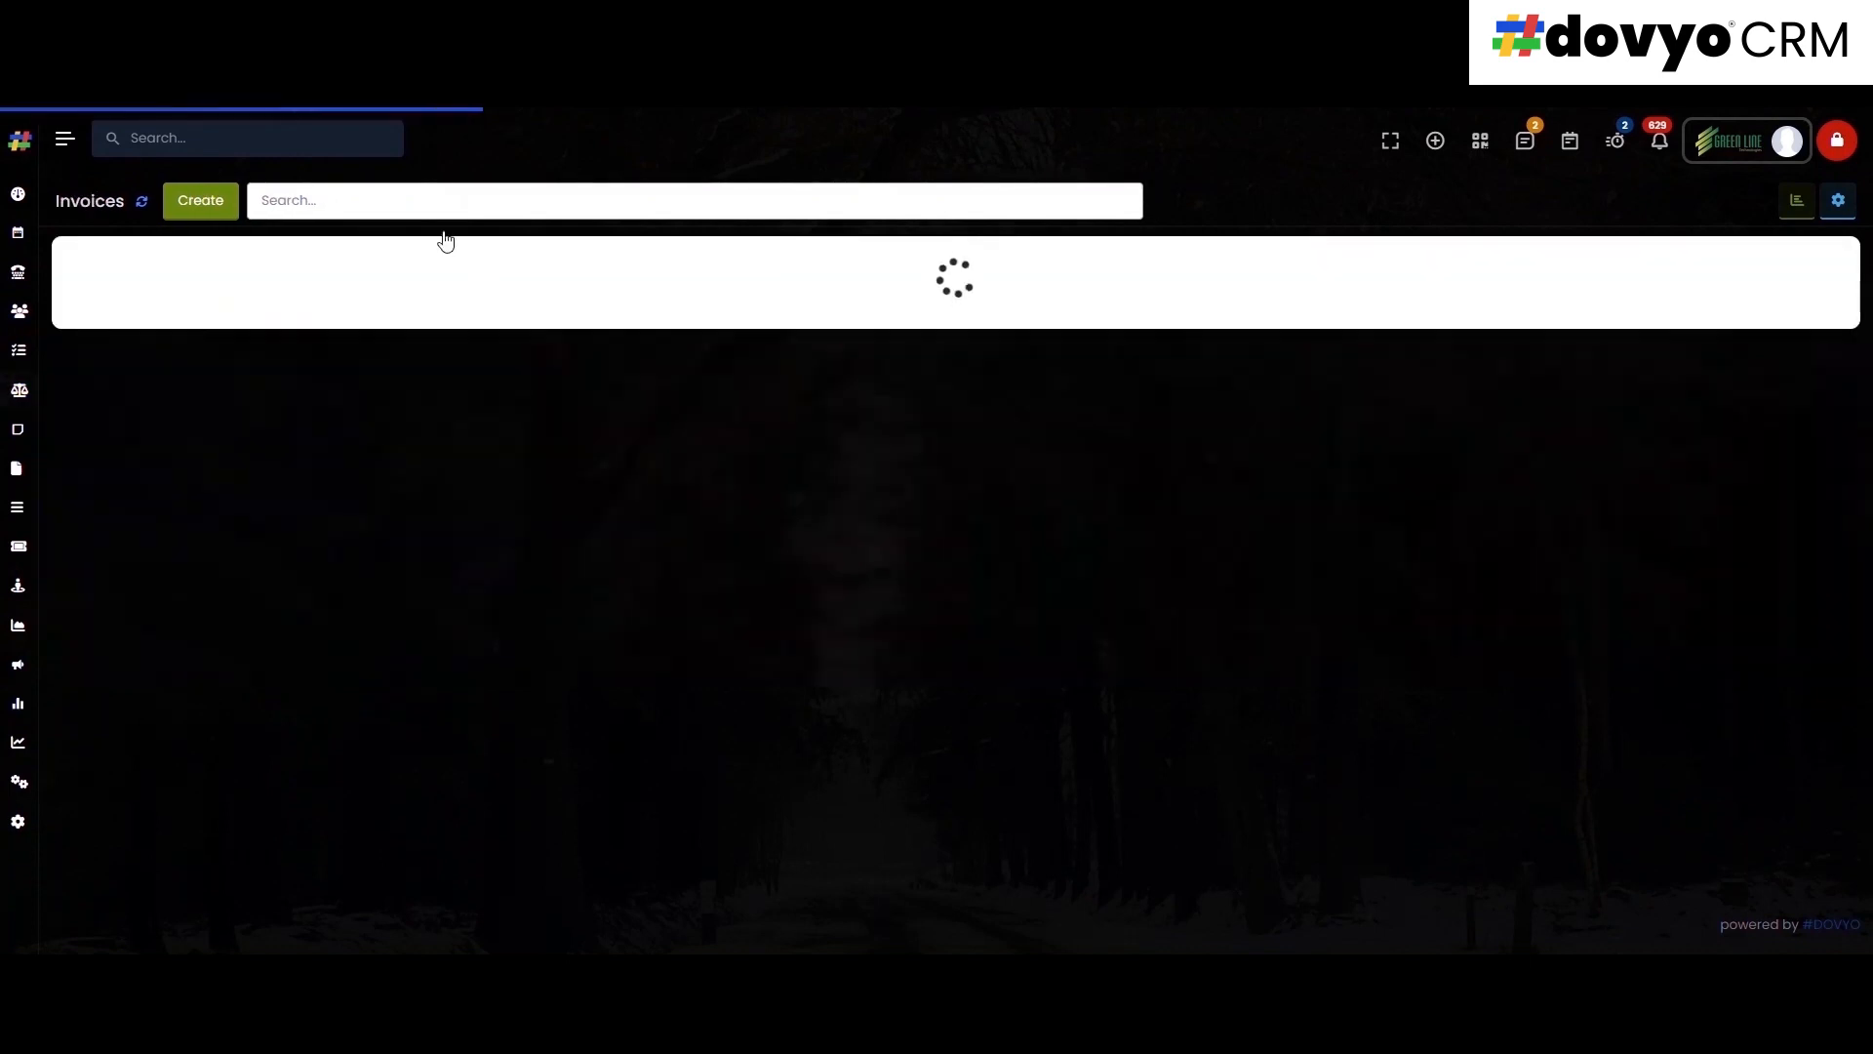
{"action": "left_click", "coordinate": [116, 544]}
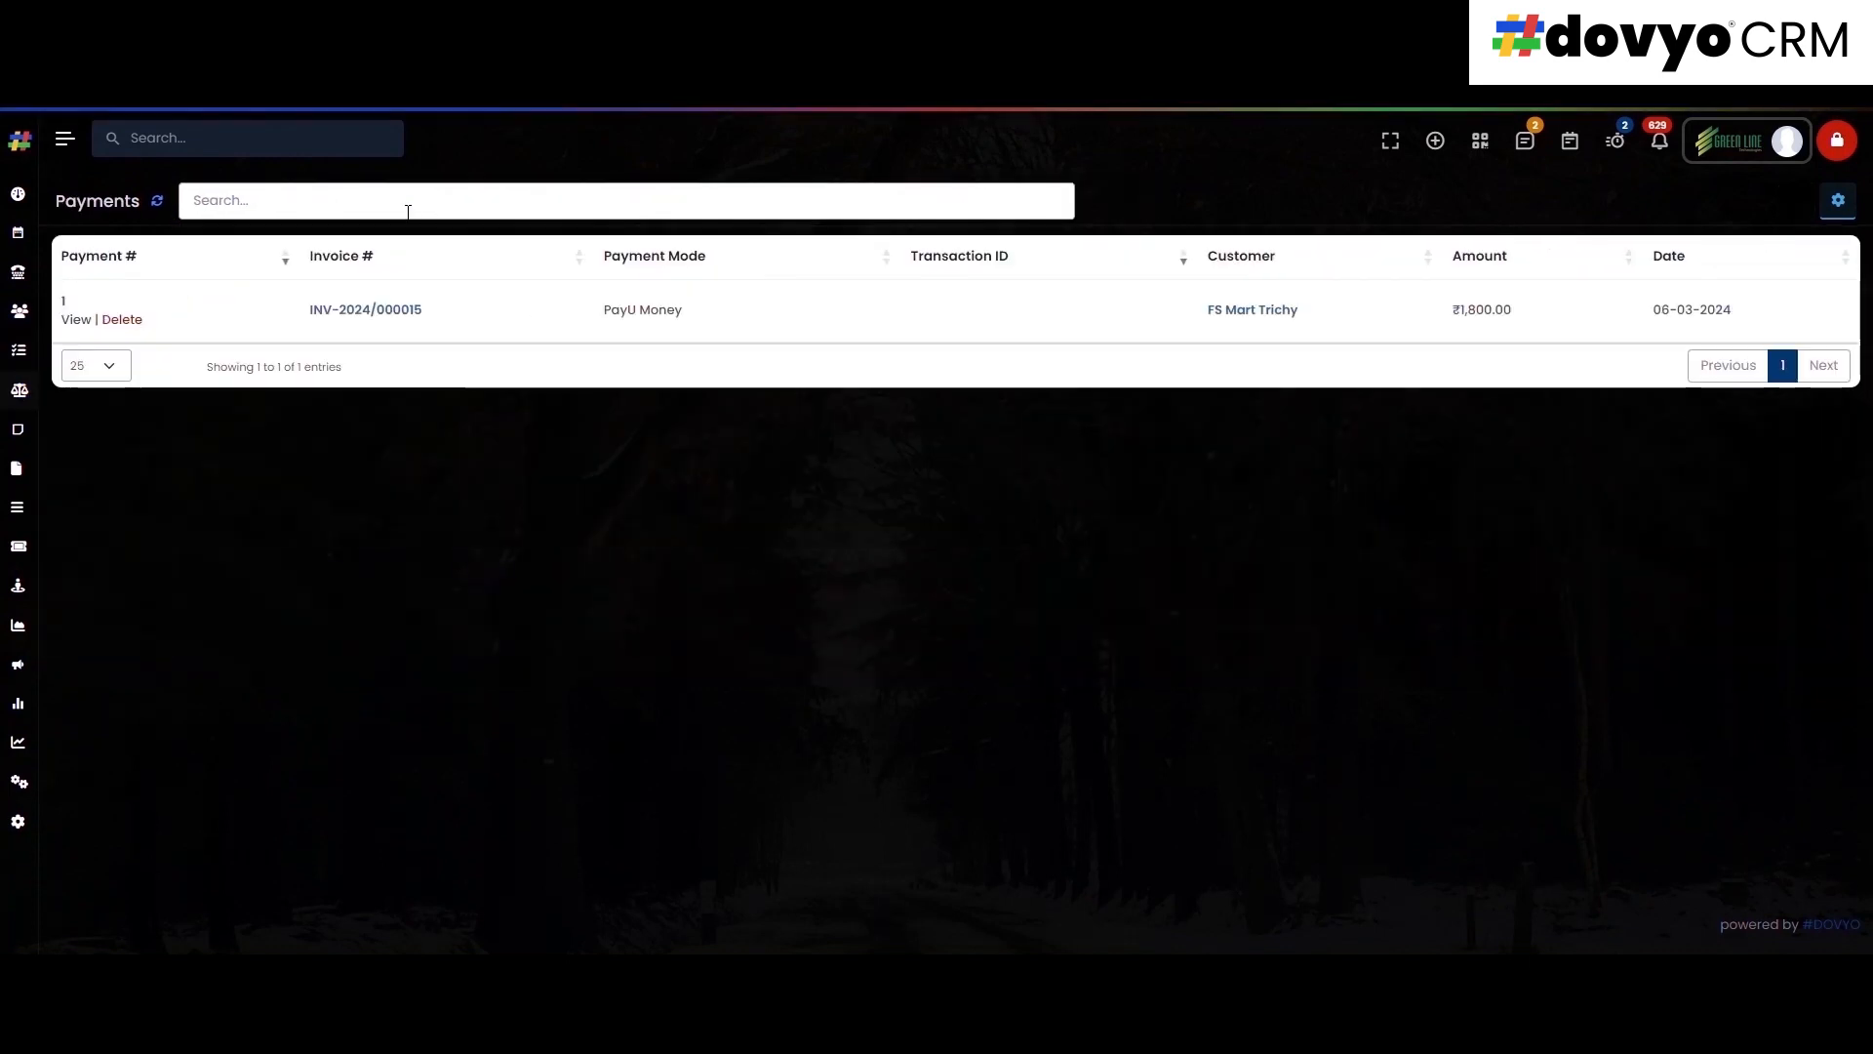
{"action": "left_click", "coordinate": [114, 583]}
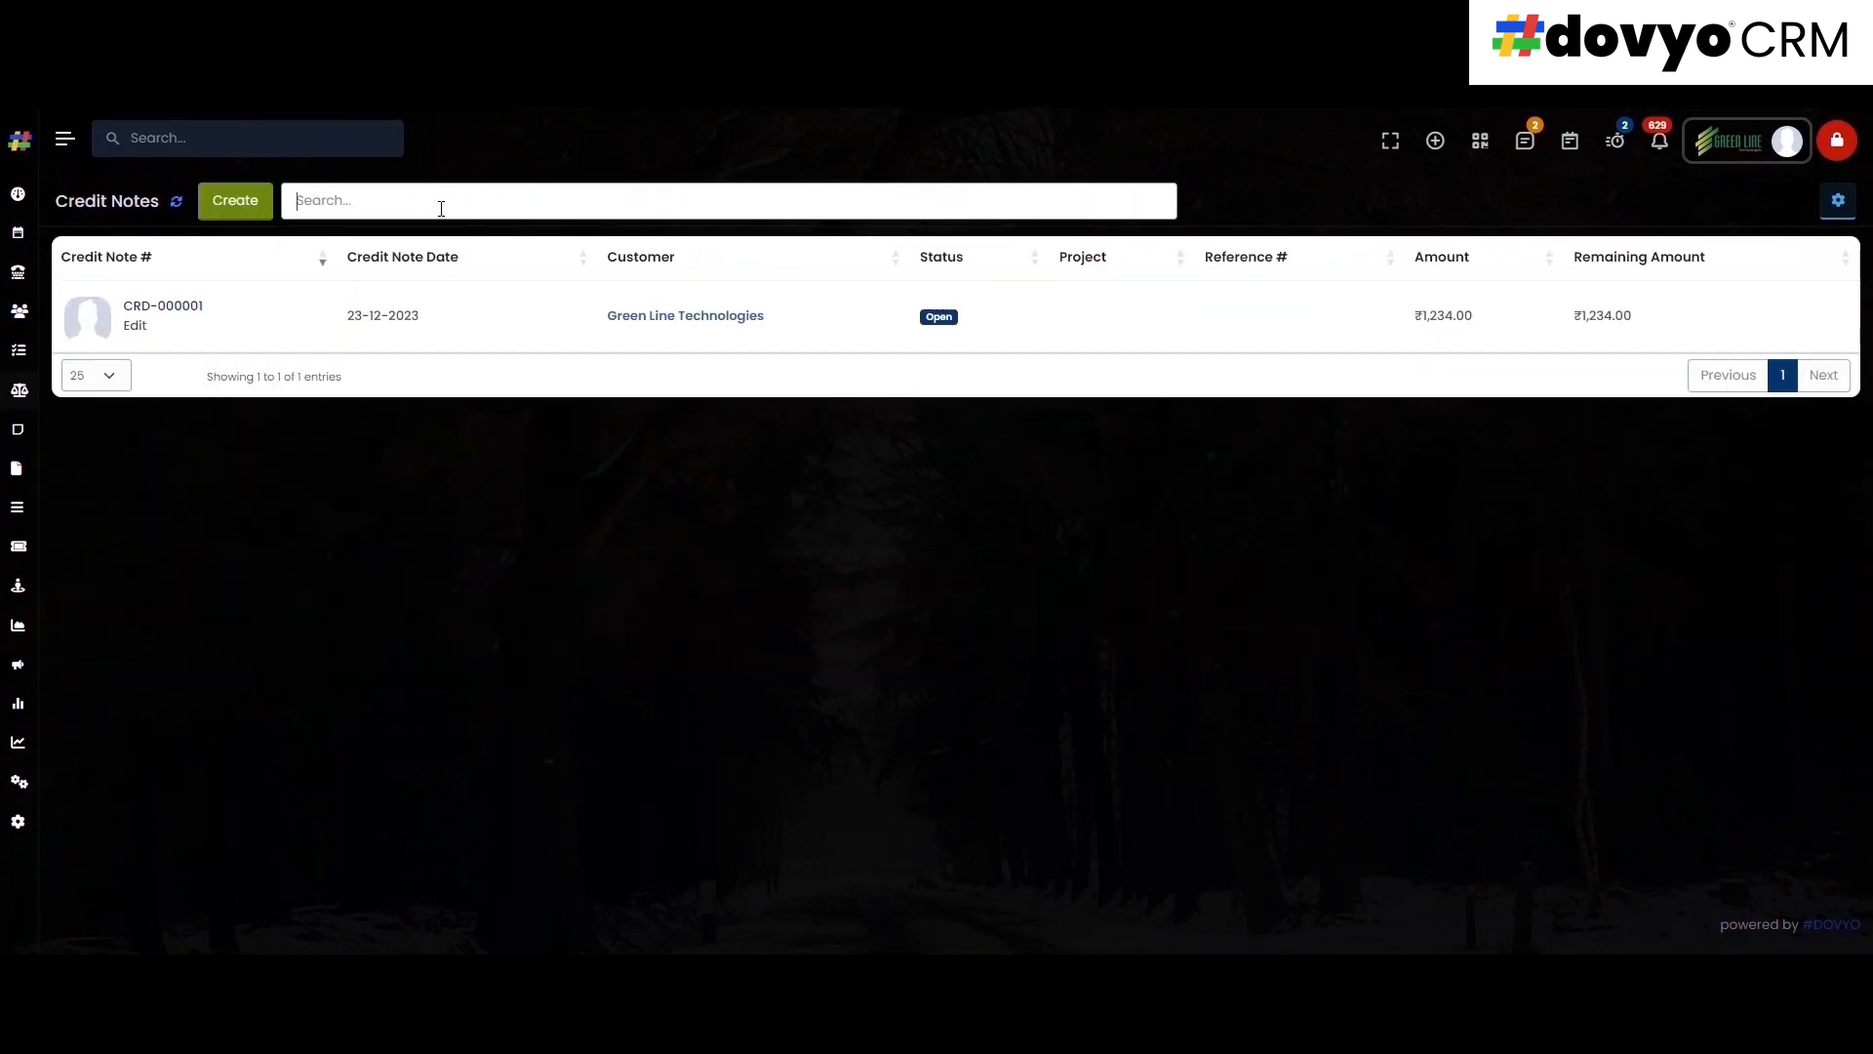
{"action": "left_click", "coordinate": [18, 390]}
{"action": "left_click", "coordinate": [113, 622]}
{"action": "mouse_move", "coordinate": [29, 398]}
{"action": "mouse_move", "coordinate": [37, 353]}
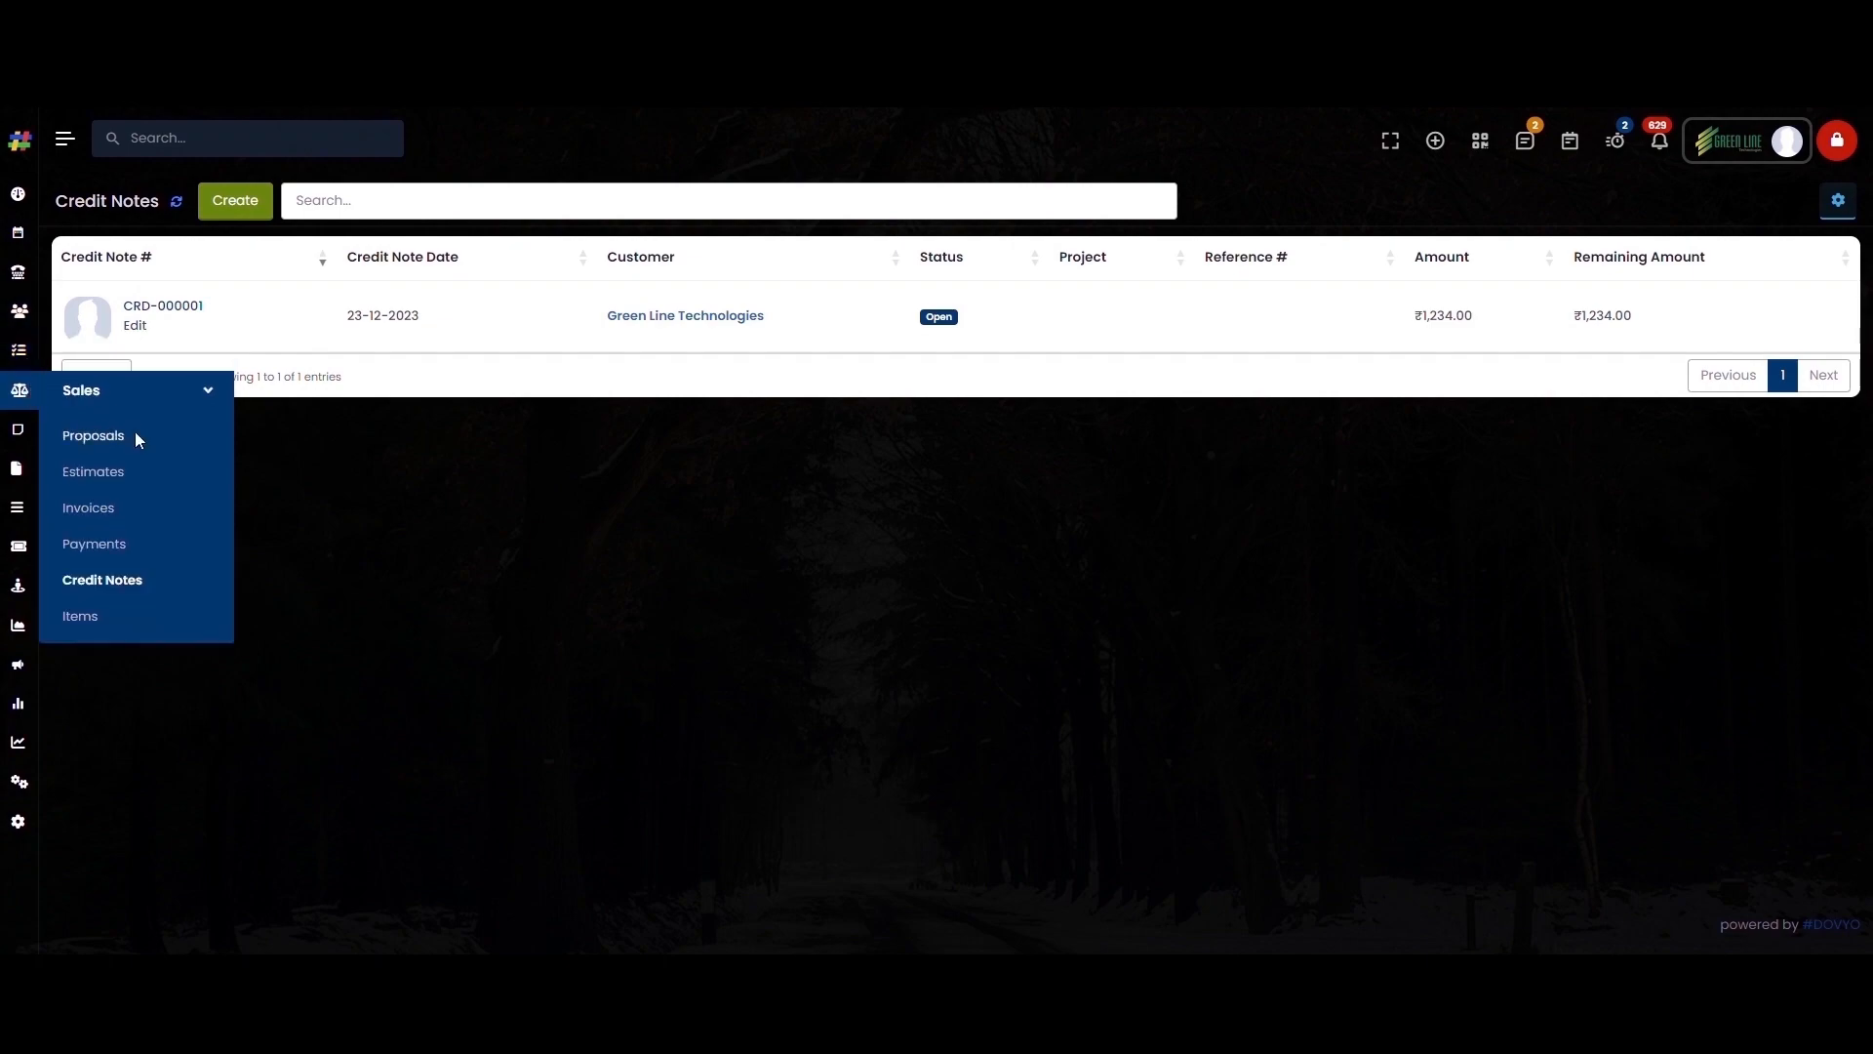
{"action": "left_click", "coordinate": [90, 436]}
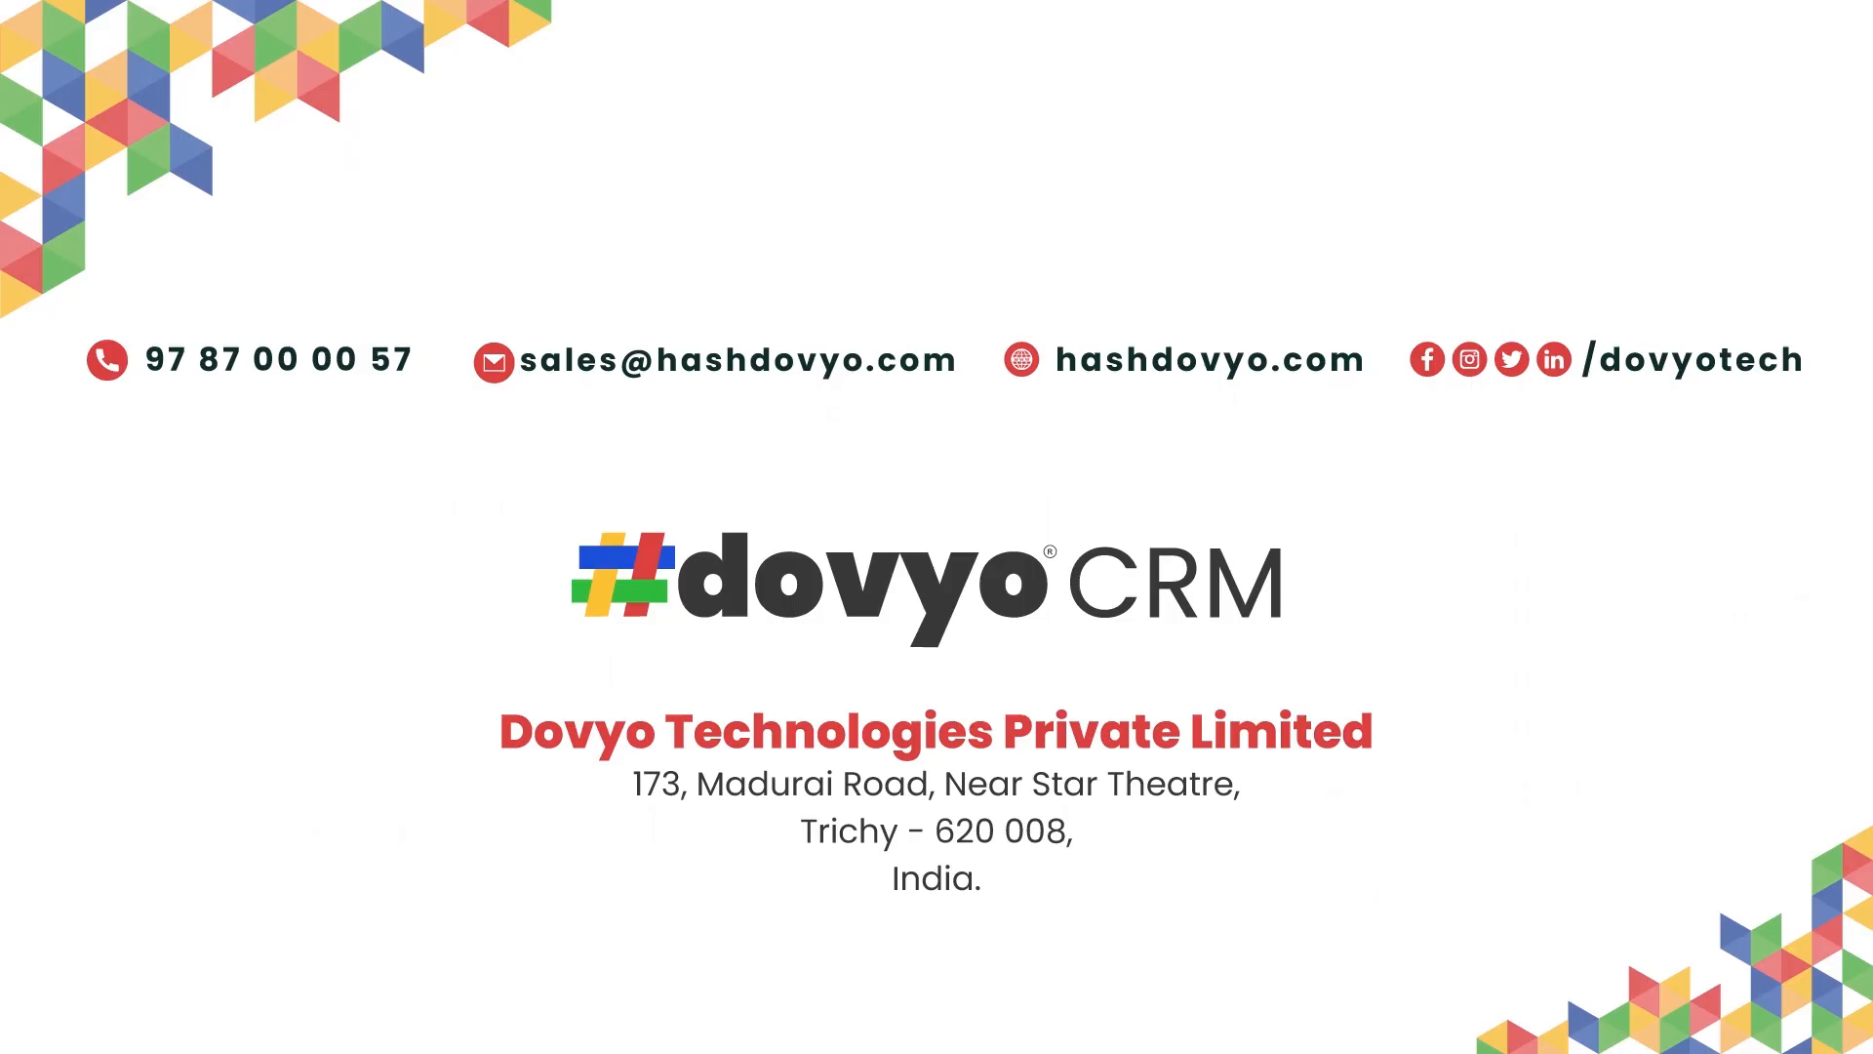